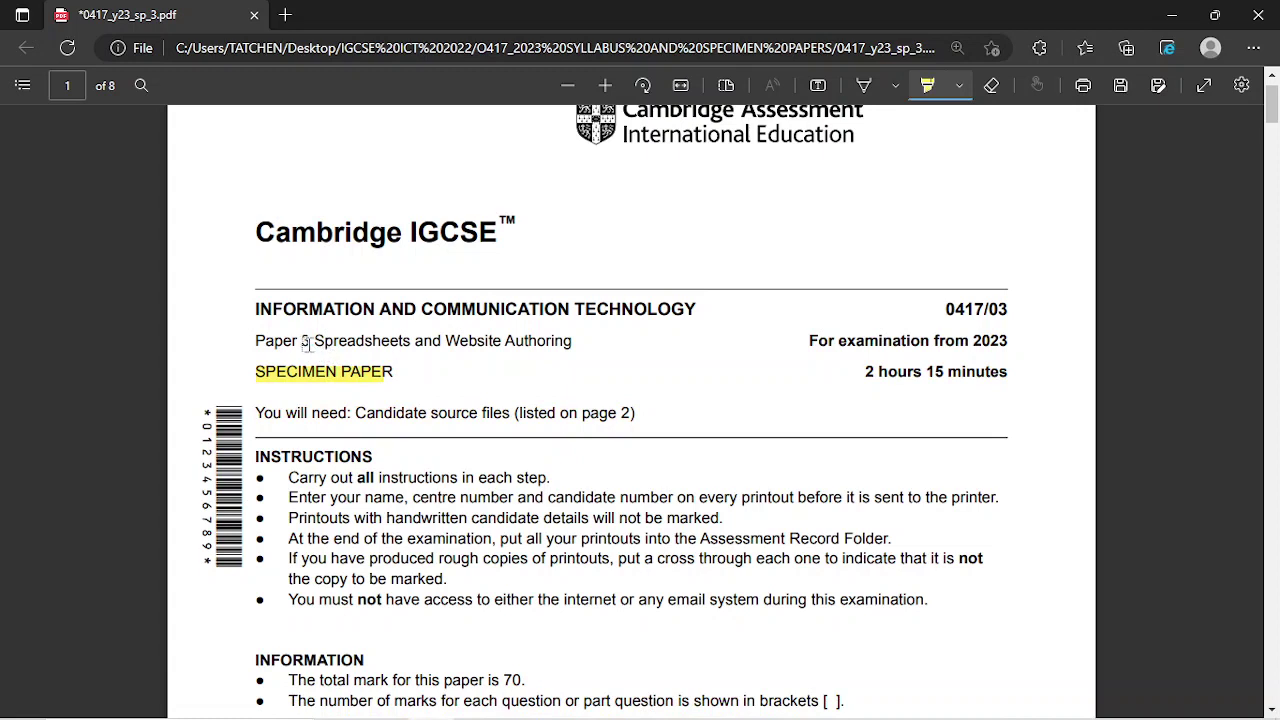
Highlight "For examination from 2023" and the word "Spreadsheets" on the cover page of the specimen paper.
drag(815, 343, 1006, 345)
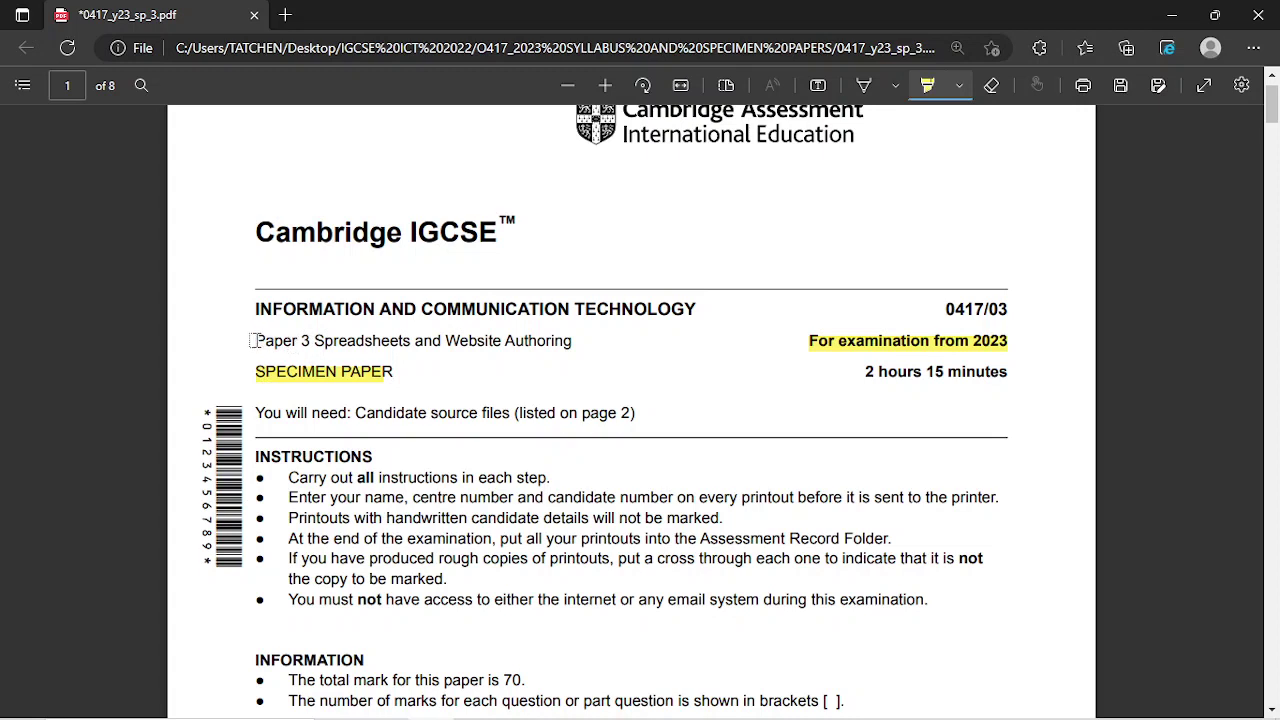
drag(312, 340, 414, 341)
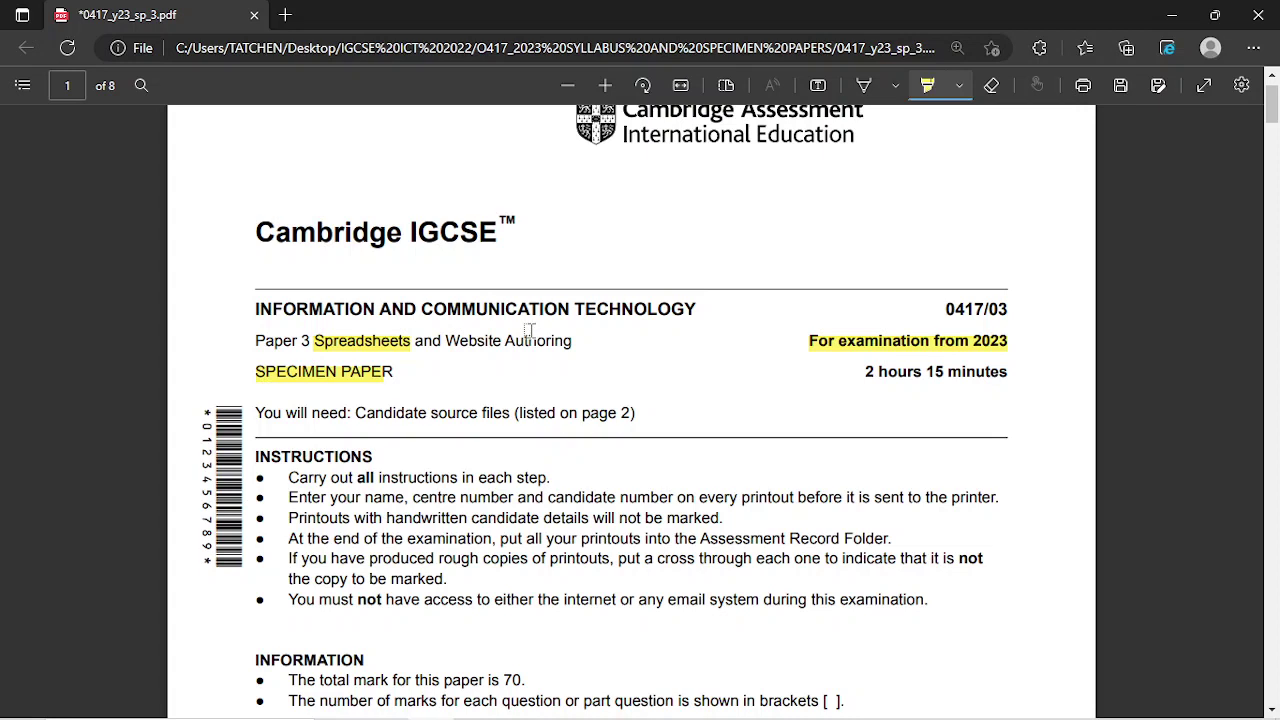
Highlight "euros which must be displayed to 2 decimal places." in the Task 3 - Spreadsheet introduction on page 5.
scroll(525, 218, down, 20)
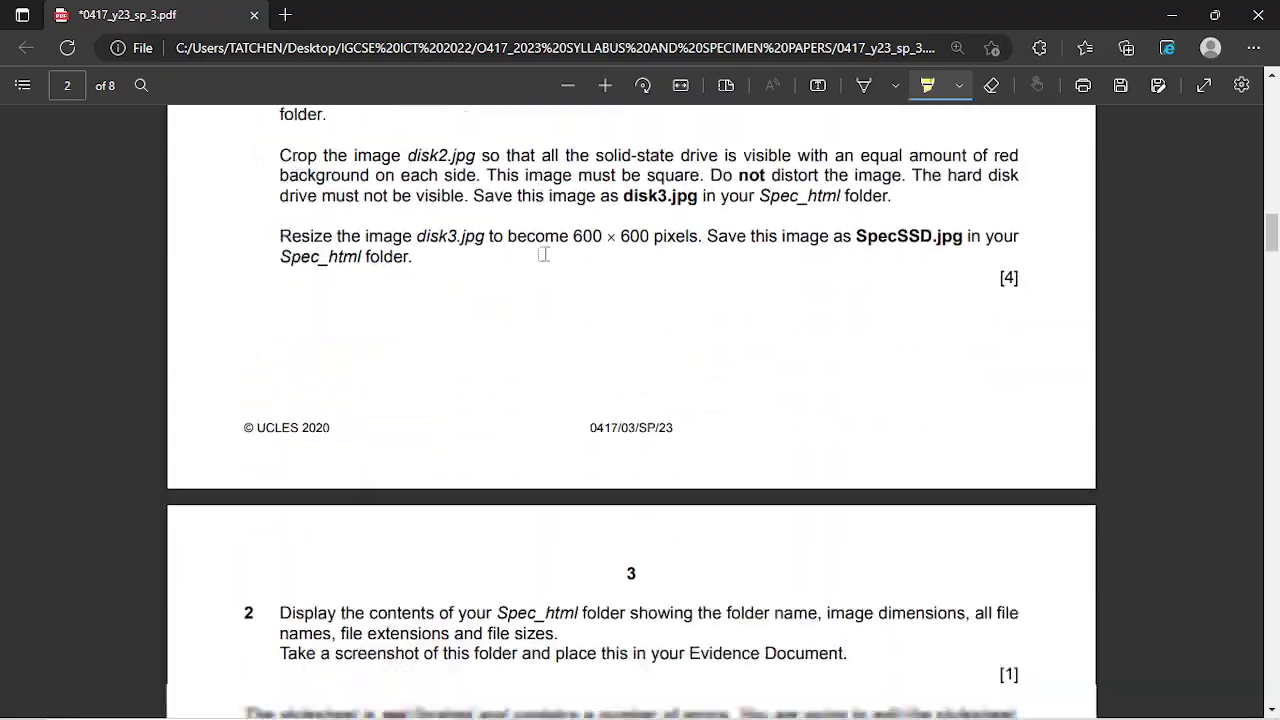
scroll(545, 252, down, 15)
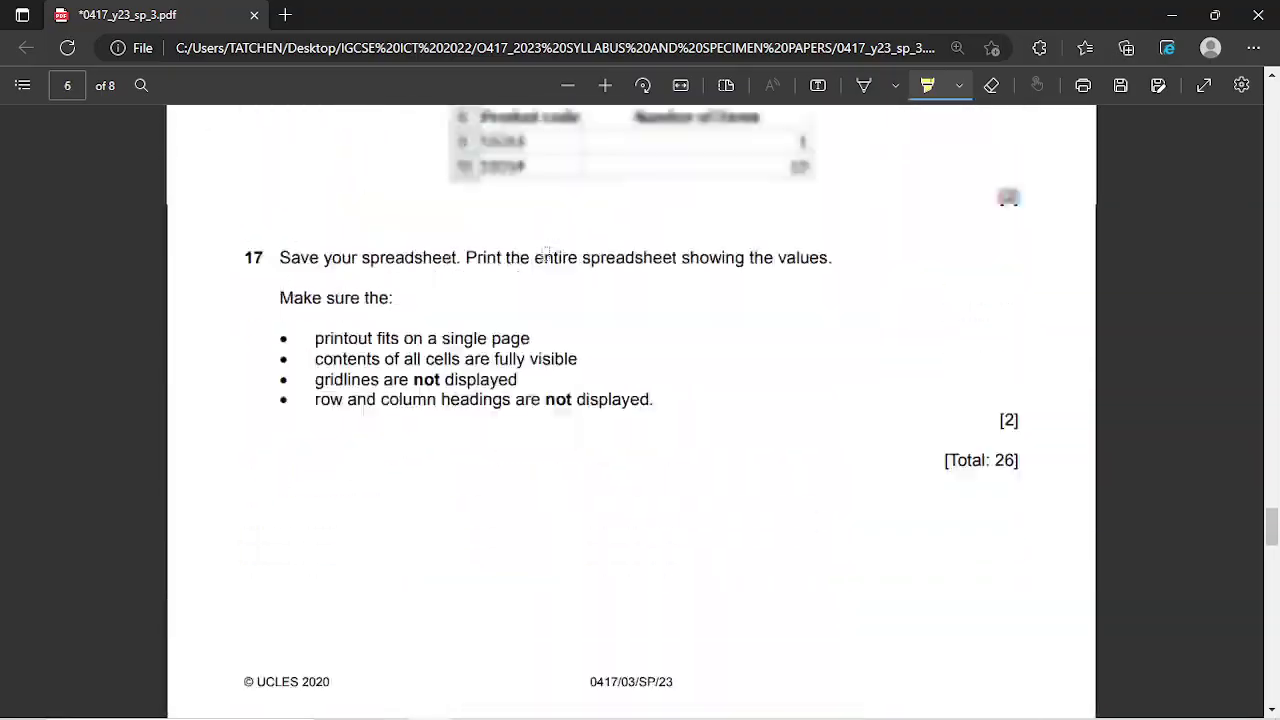
scroll(545, 254, up, 8)
scroll(545, 253, up, 12)
scroll(545, 252, down, 7)
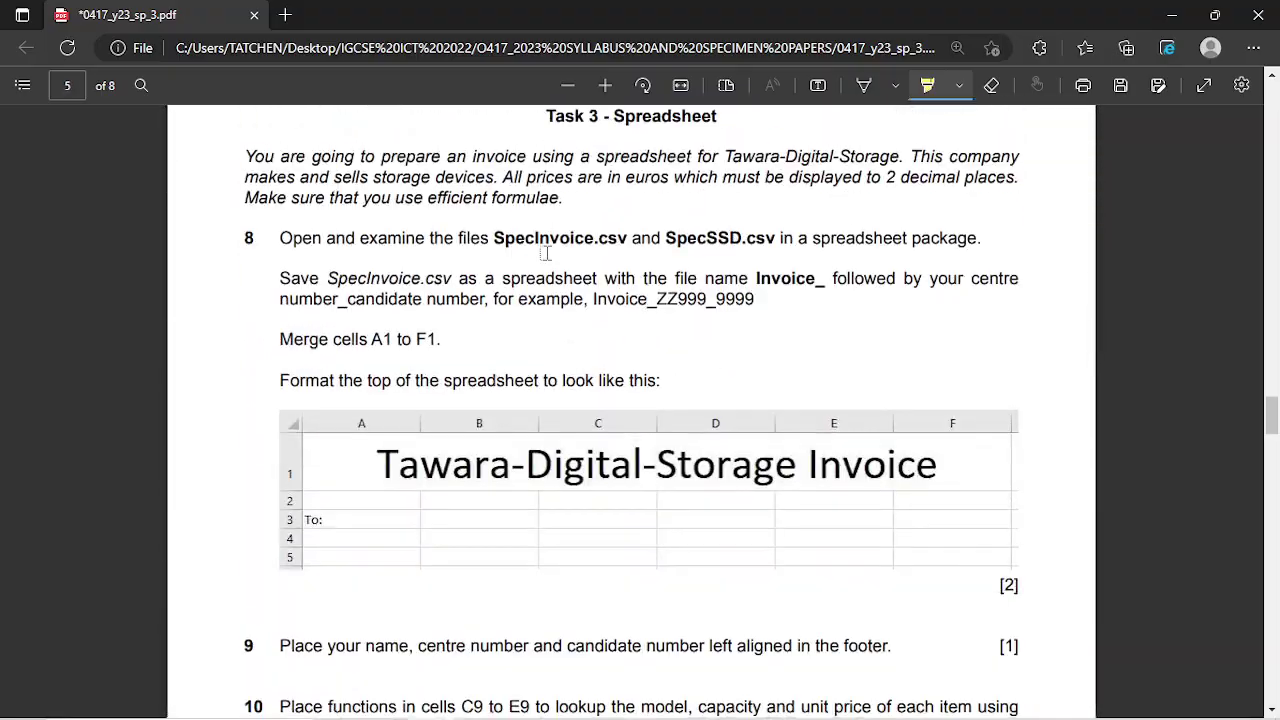
scroll(630, 170, up, 2)
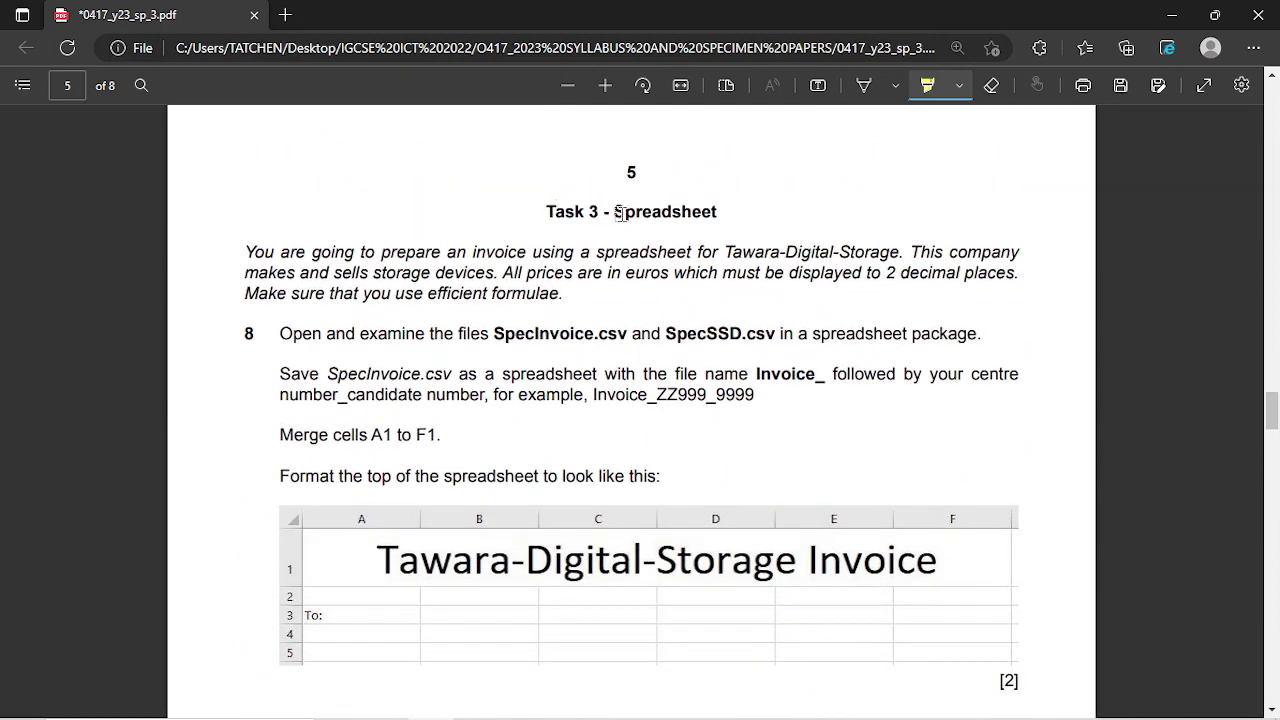
scroll(326, 282, down, 2)
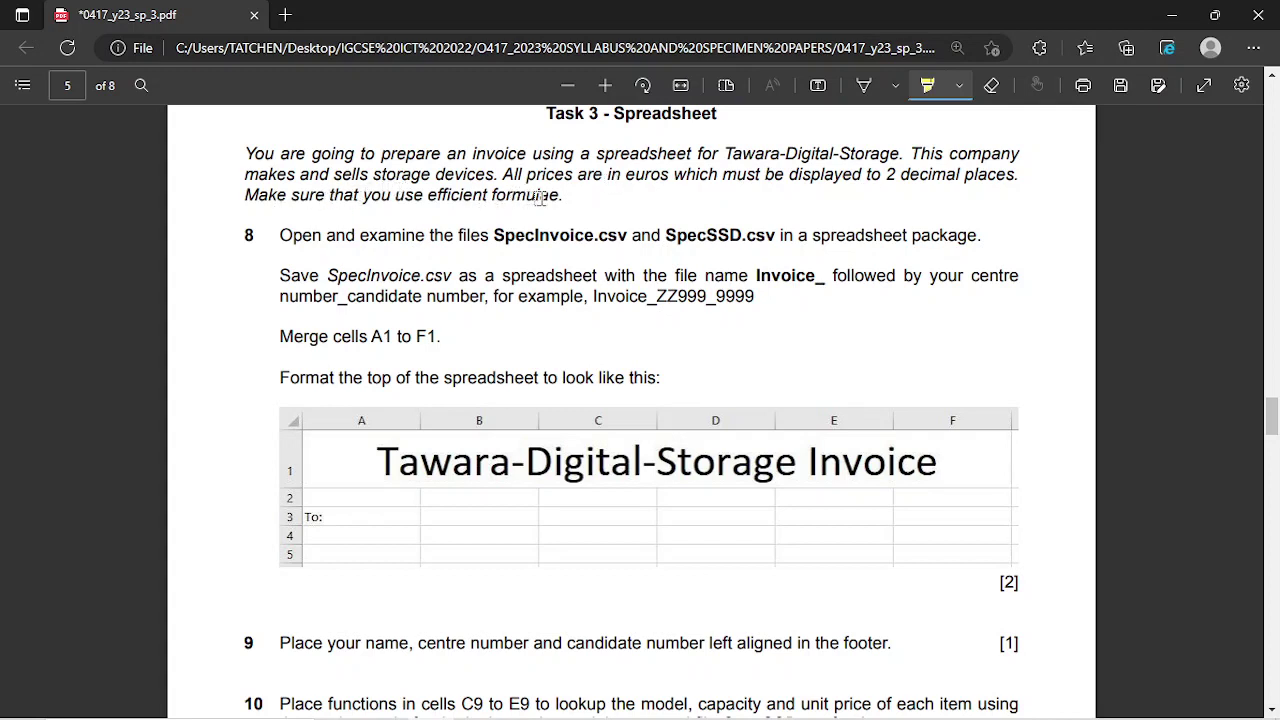
drag(628, 177, 992, 183)
scroll(629, 208, down, 1)
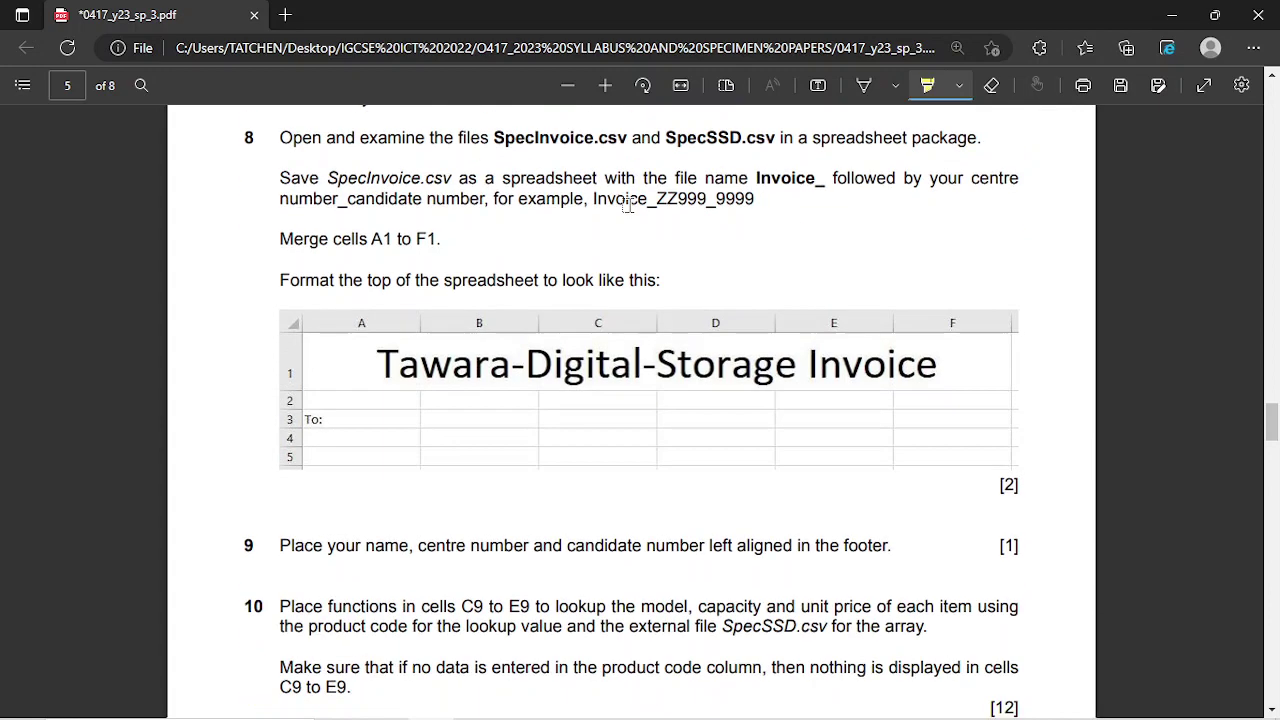
scroll(627, 205, up, 1)
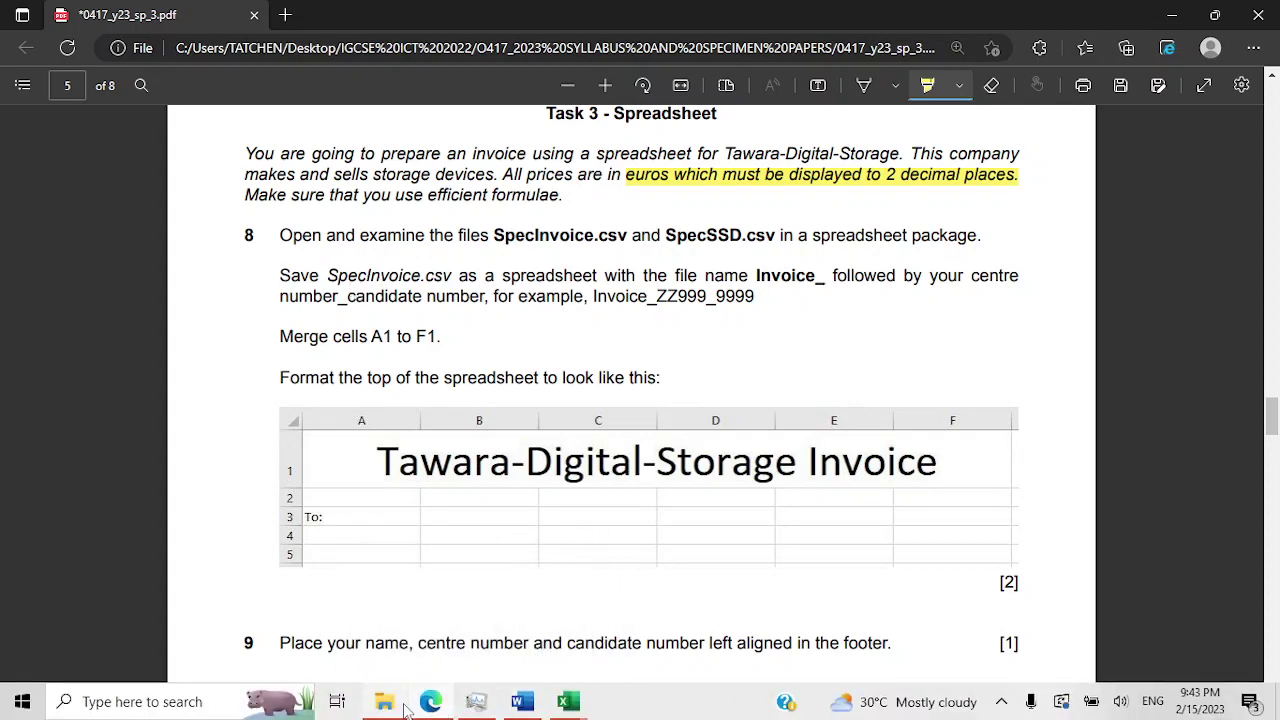
Open the source files SpecInvoice.csv and SpecSSD.csv in Excel from the 0417_y23_ss_3 folder.
mouse_move(385, 700)
click(413, 648)
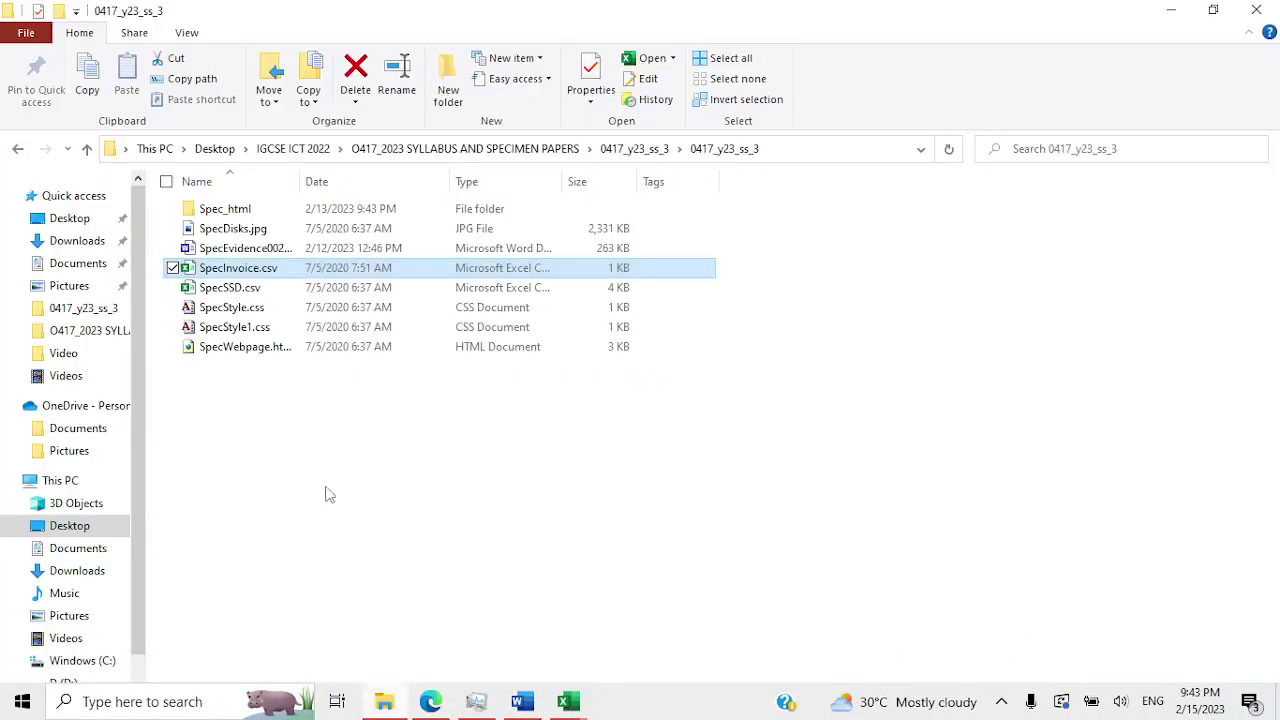
double_click(242, 278)
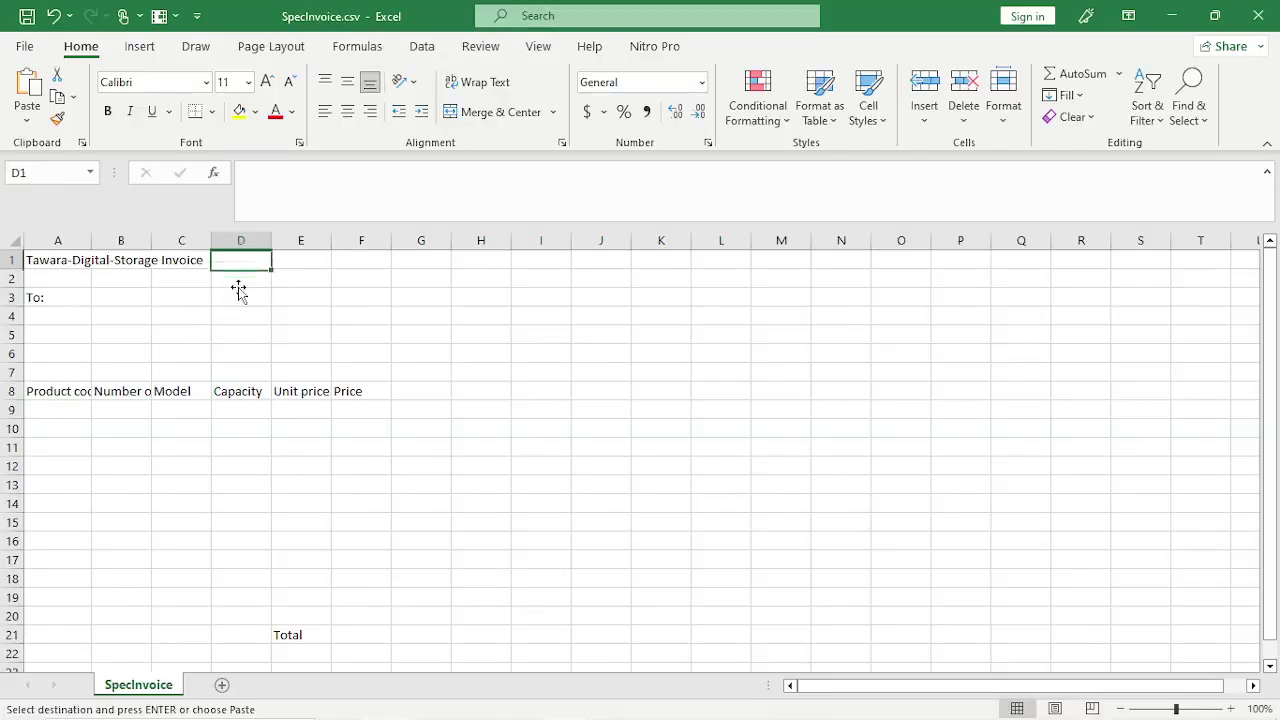
mouse_move(372, 706)
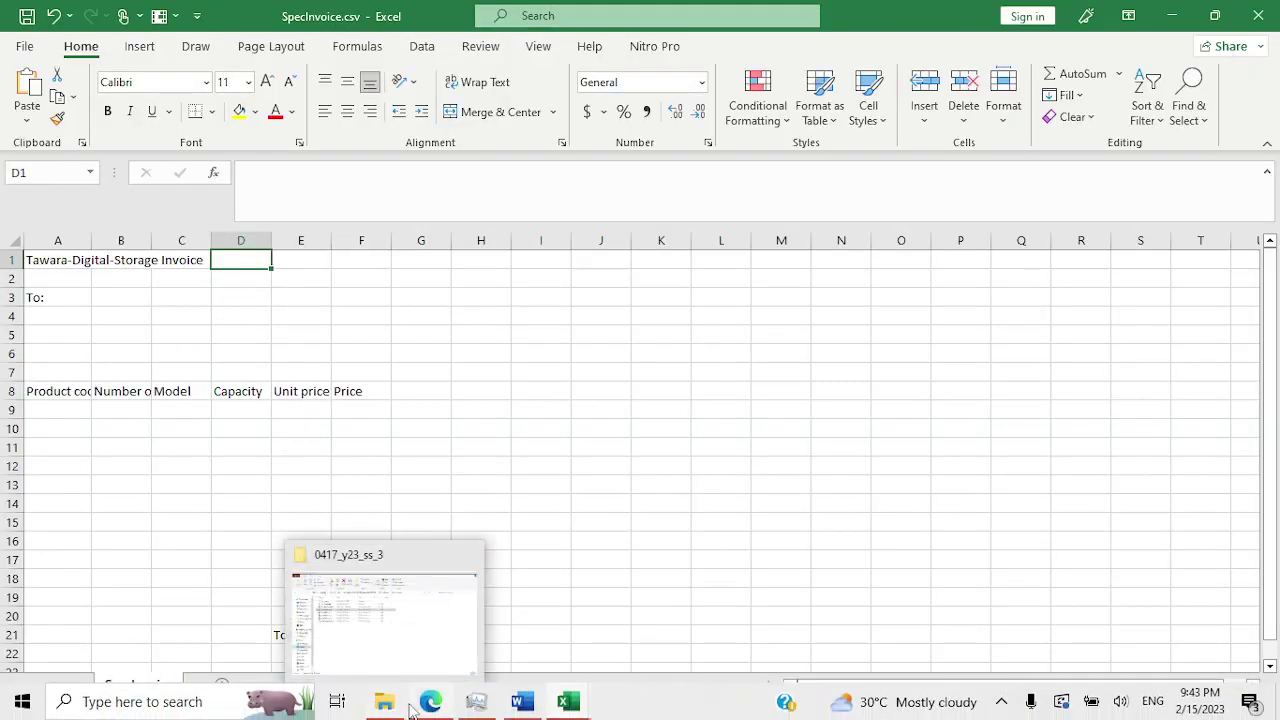
click(351, 608)
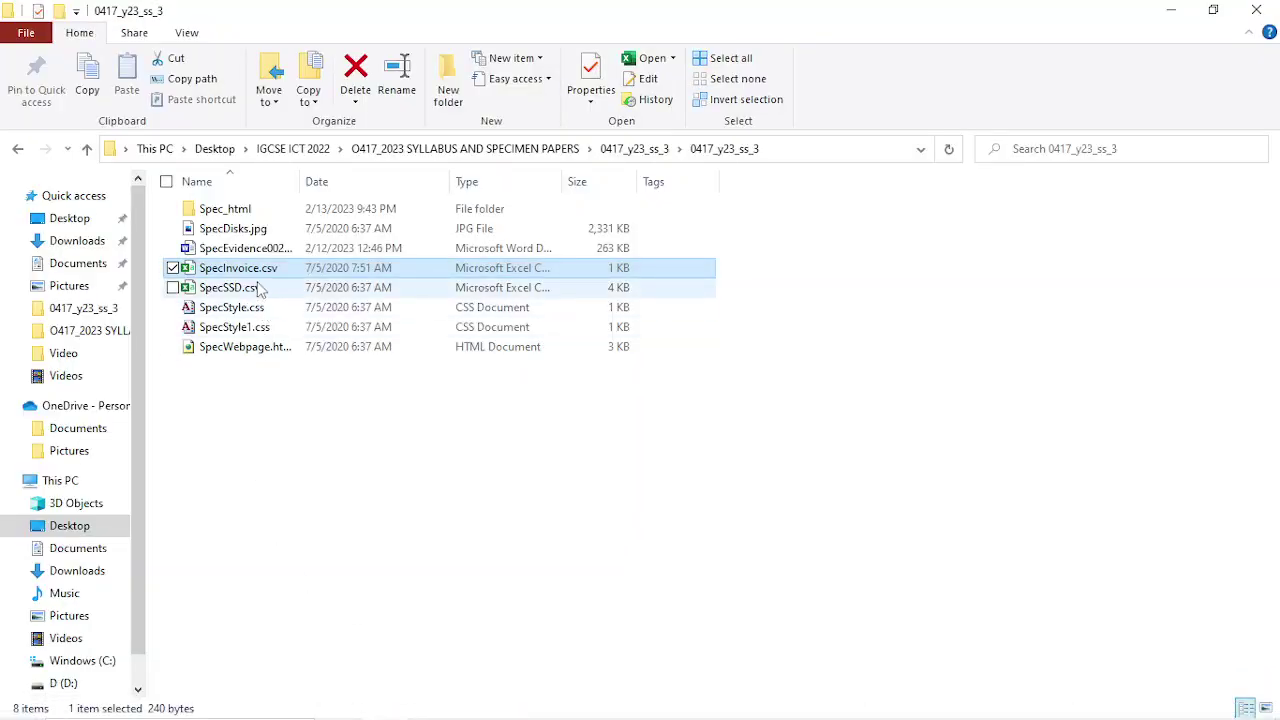
key(alt+Tab)
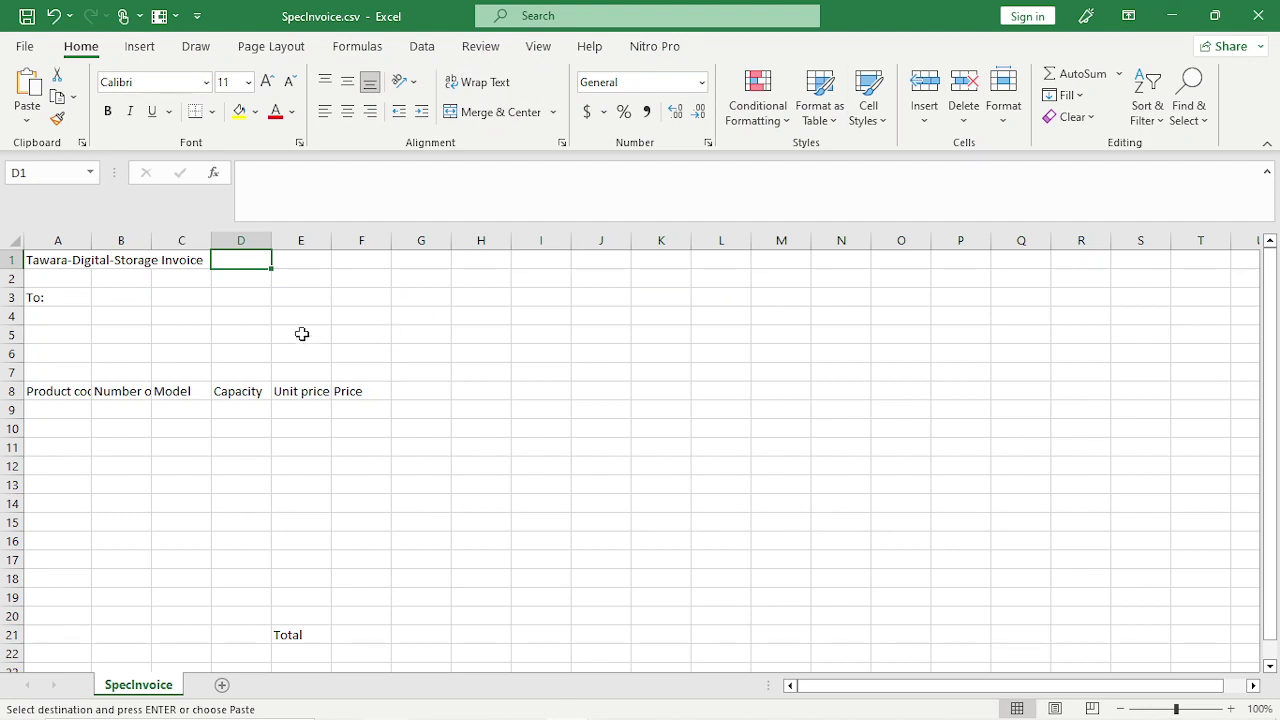
key(alt+Tab)
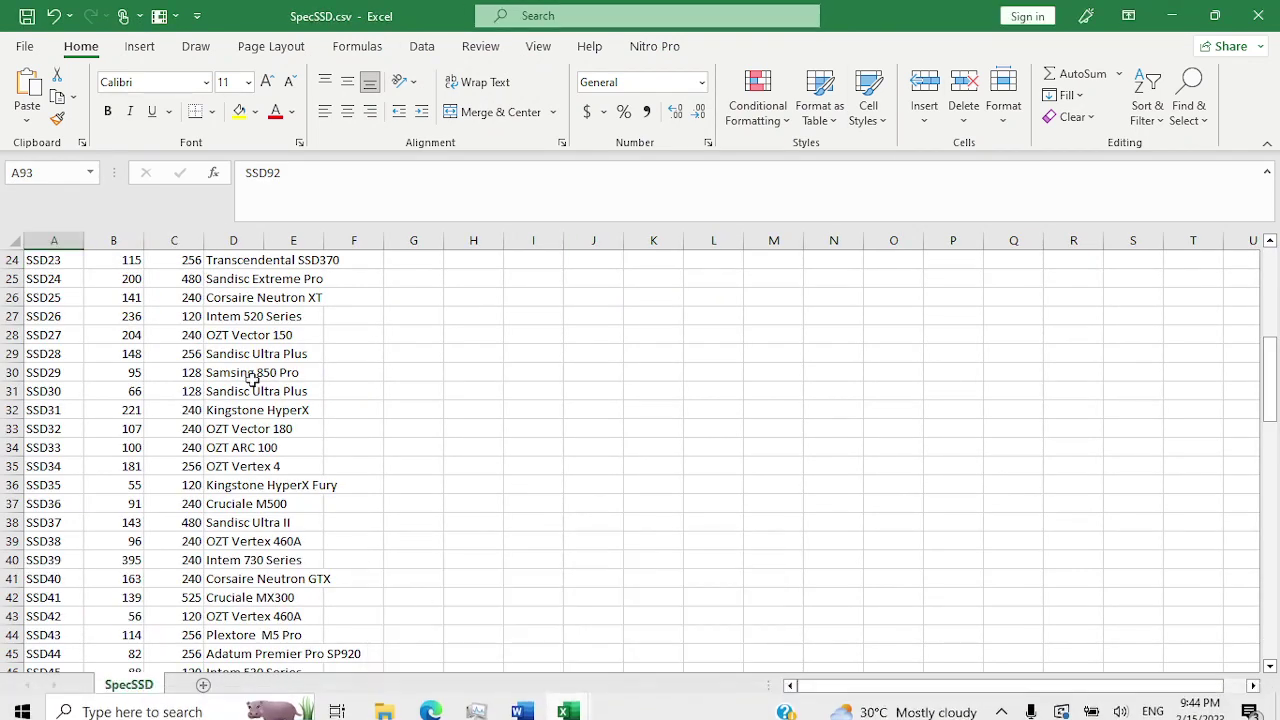
Widen columns A and B in SpecInvoice.csv so the Product code and Number of items headings fit.
scroll(457, 553, up, 3)
mouse_move(568, 702)
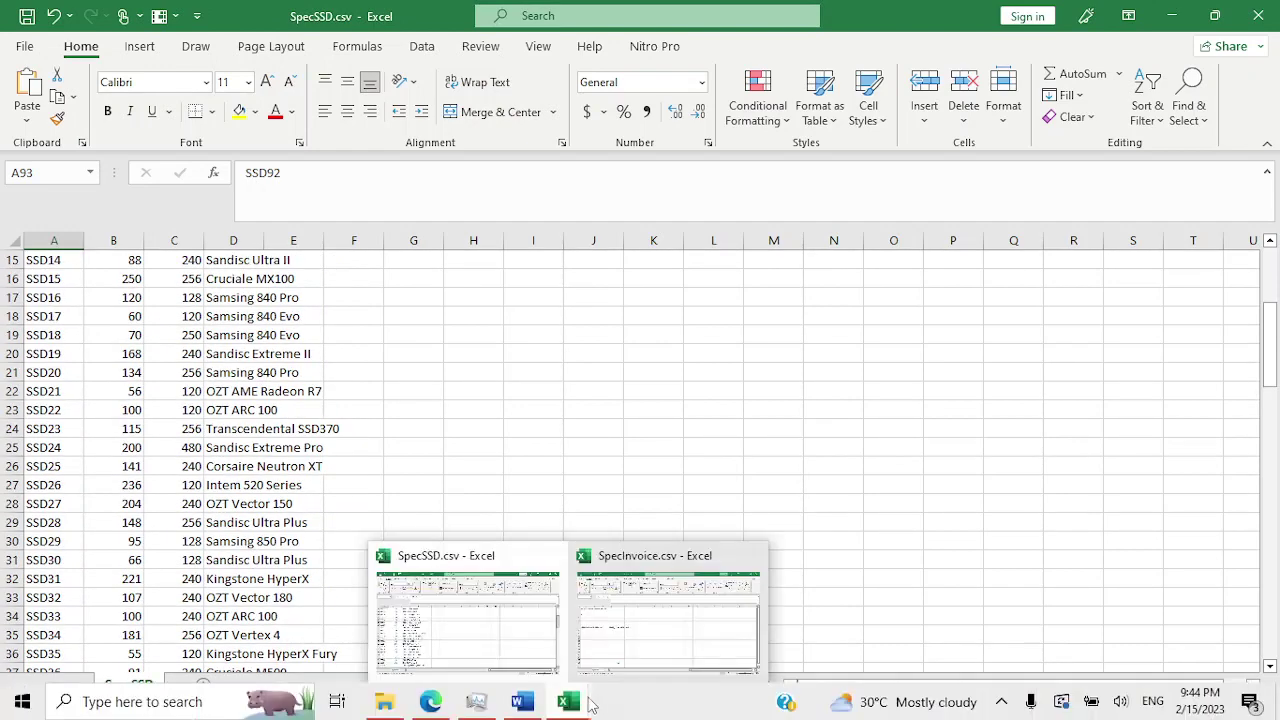
click(665, 625)
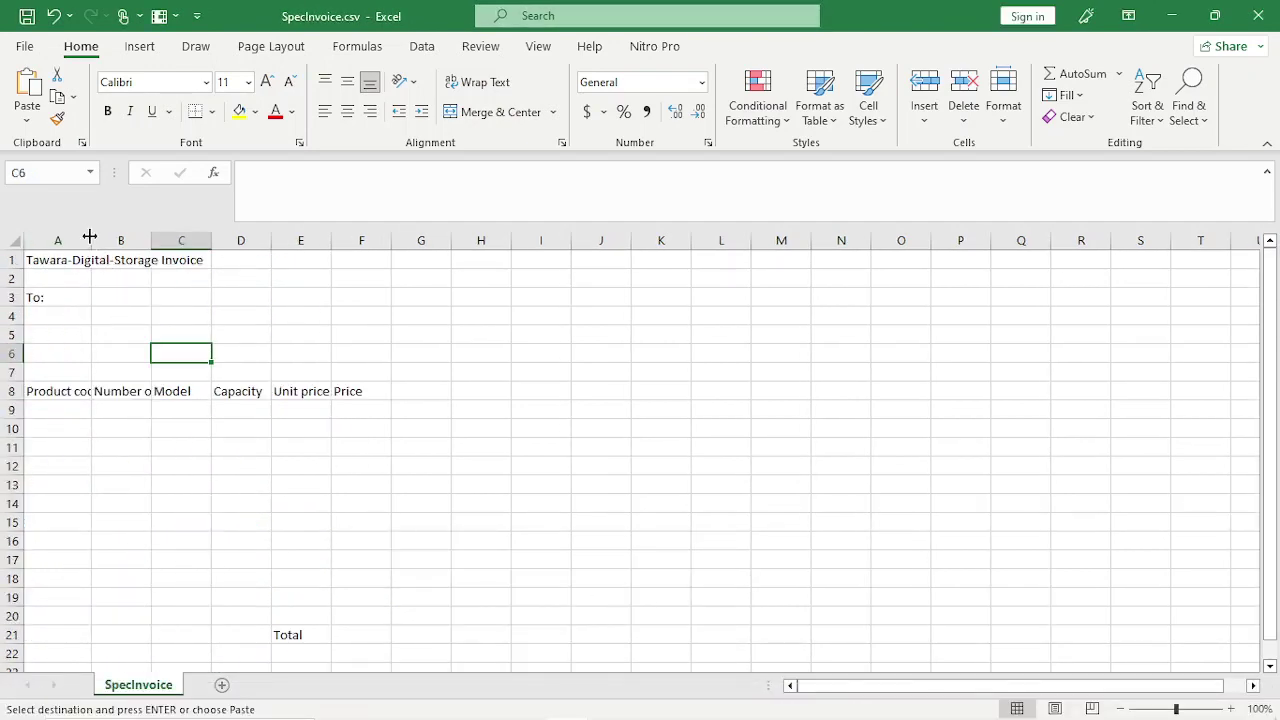
drag(90, 241, 278, 241)
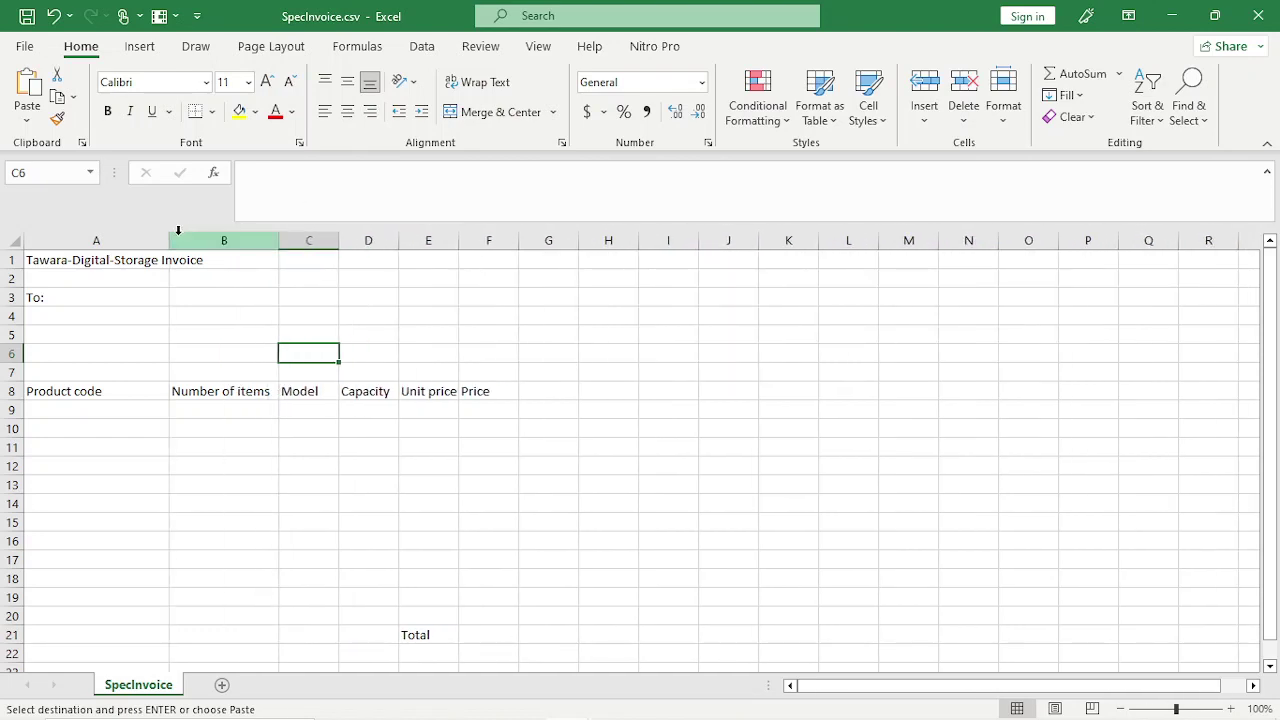
drag(169, 245, 141, 246)
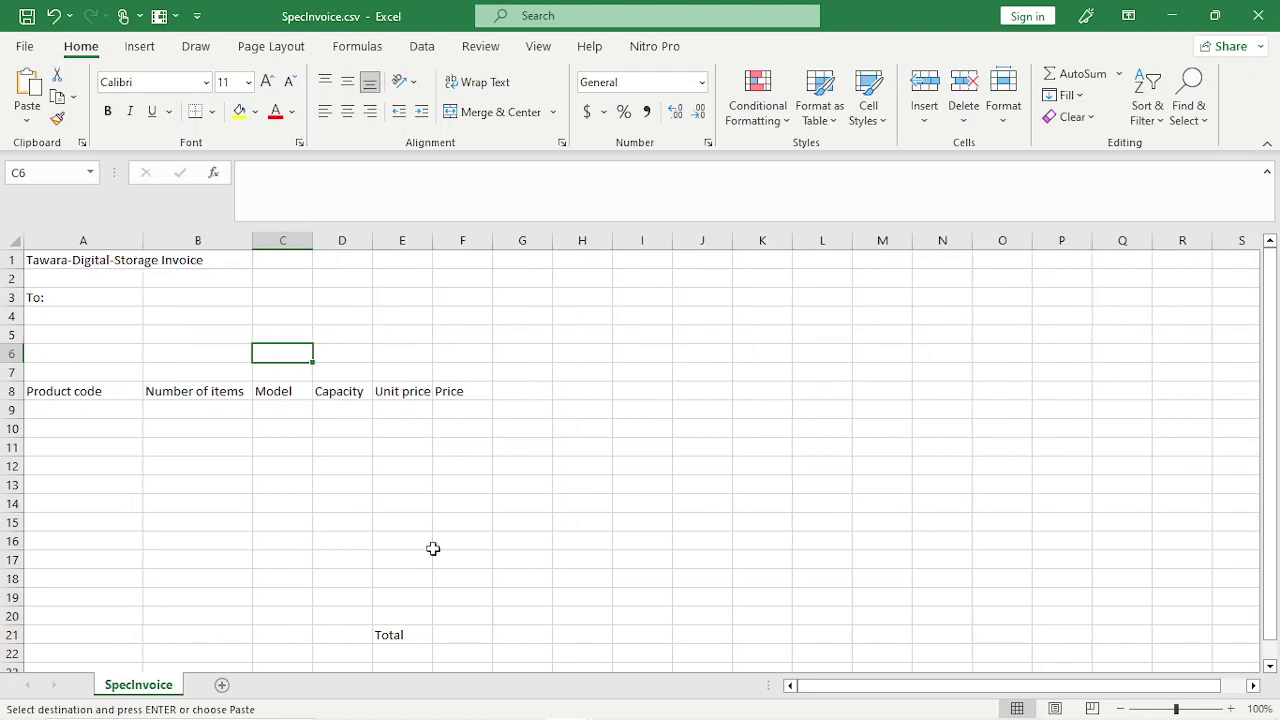
Clear the pending copy marquee in SpecSSD.csv and widen columns A to D to fit their headings and data.
click(564, 702)
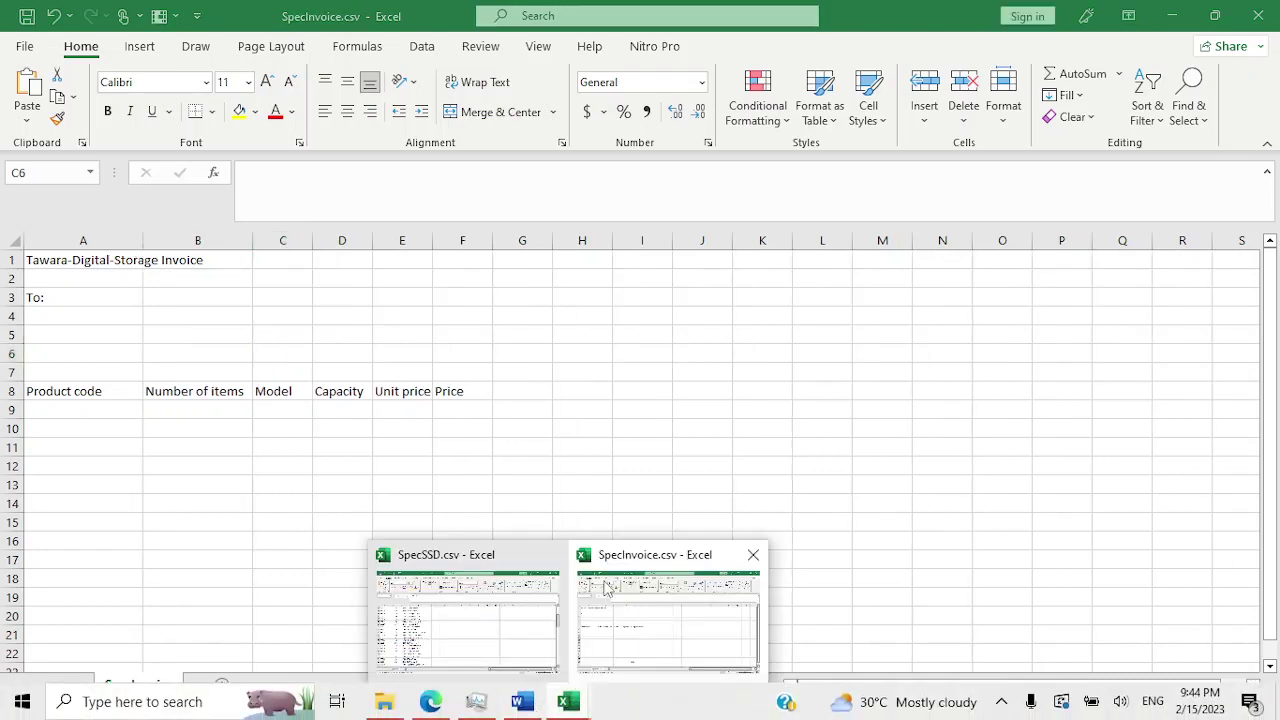
click(604, 588)
click(567, 702)
click(484, 620)
scroll(230, 300, up, 5)
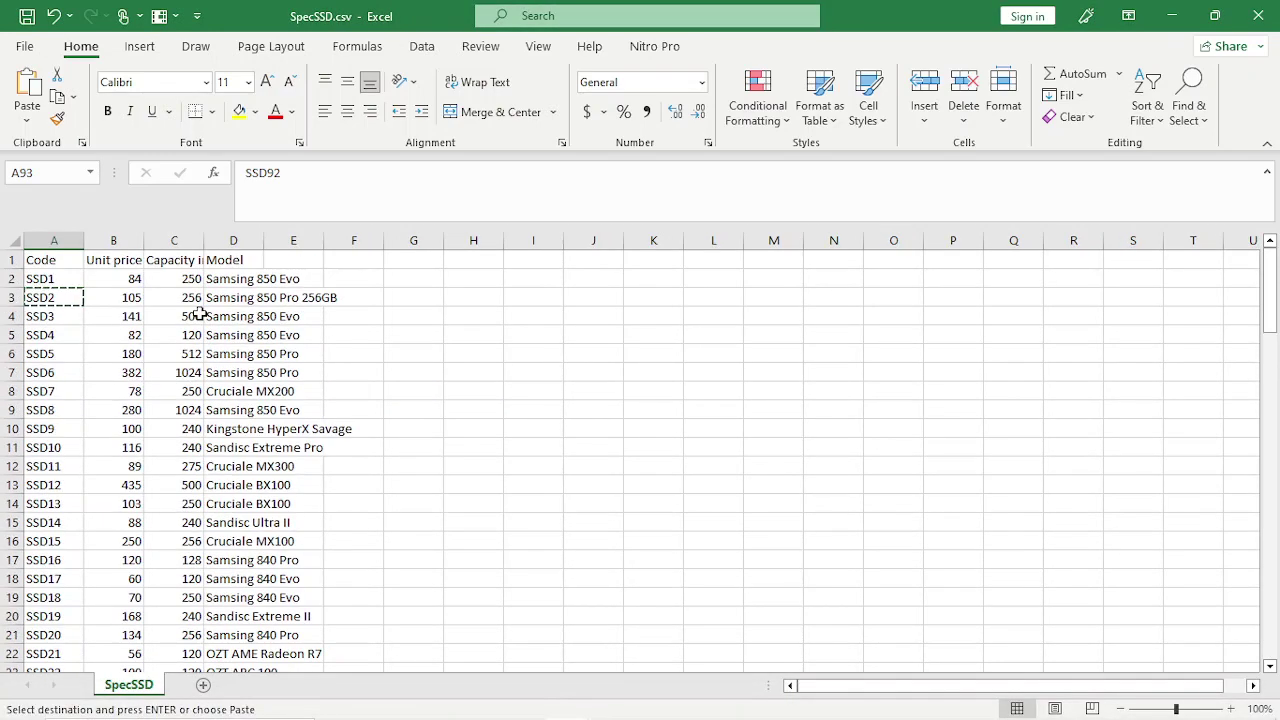
drag(84, 241, 115, 241)
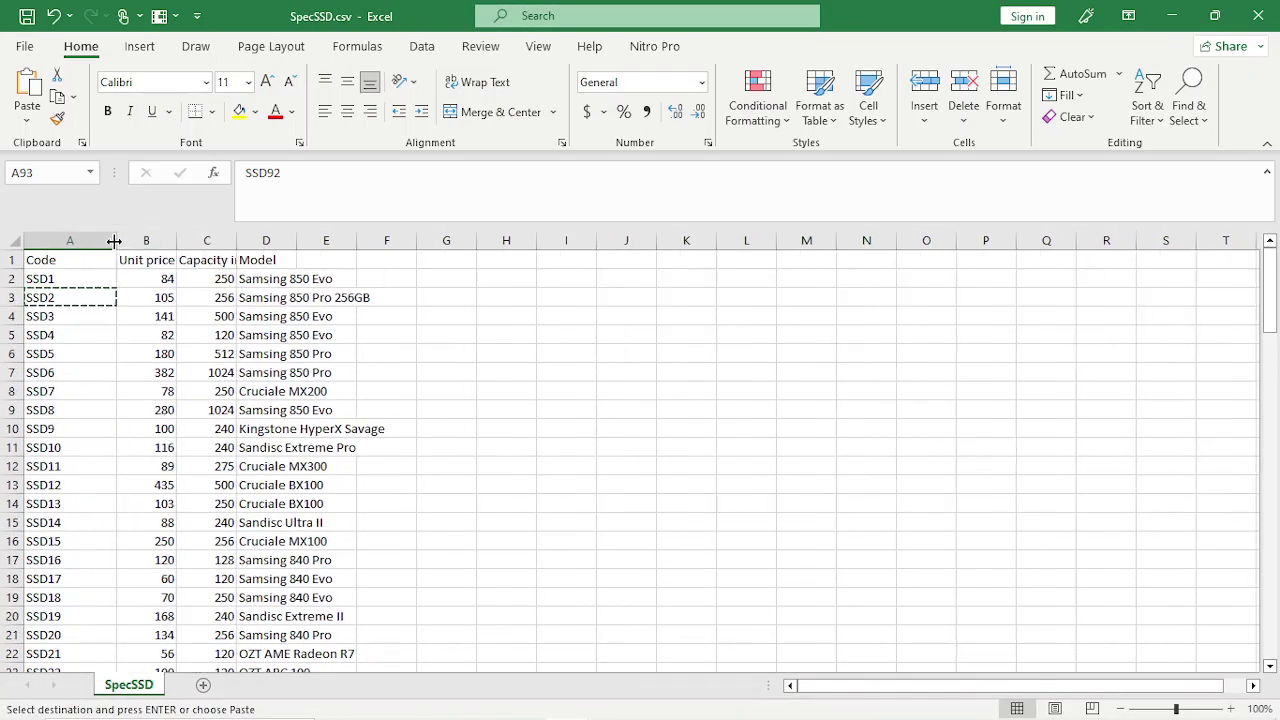
key(Escape)
scroll(114, 241, down, 20)
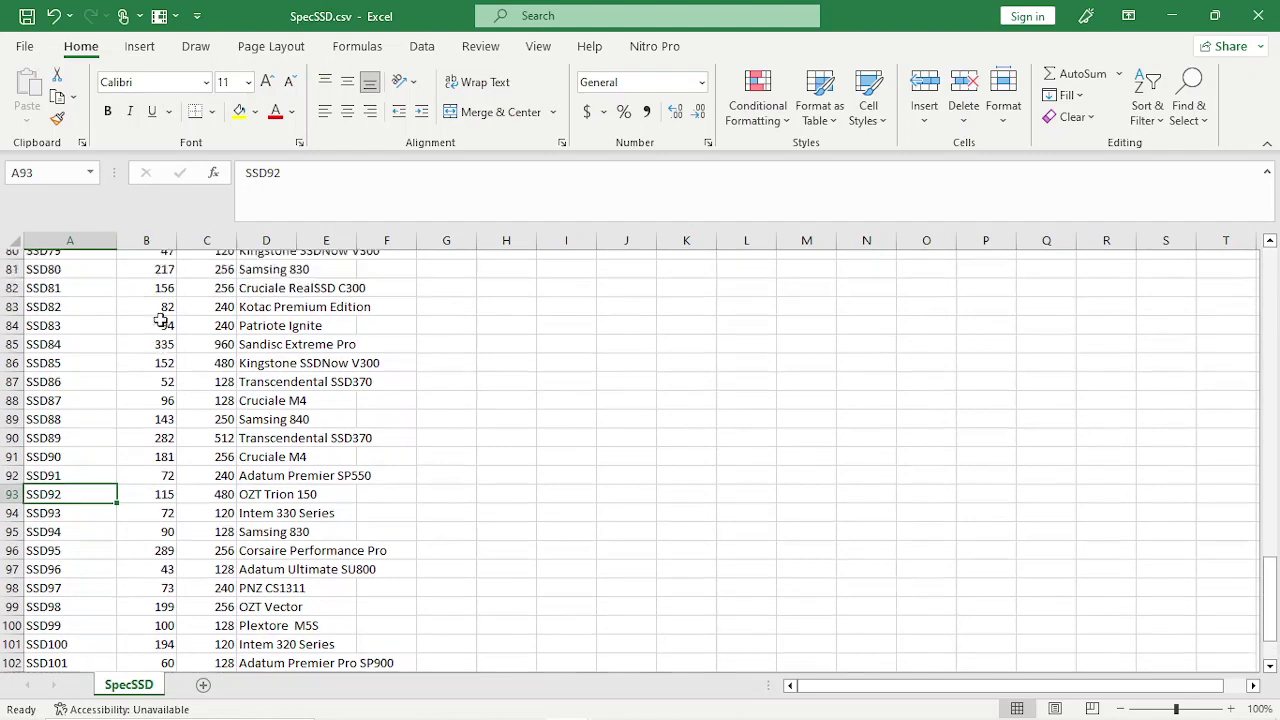
scroll(160, 320, up, 20)
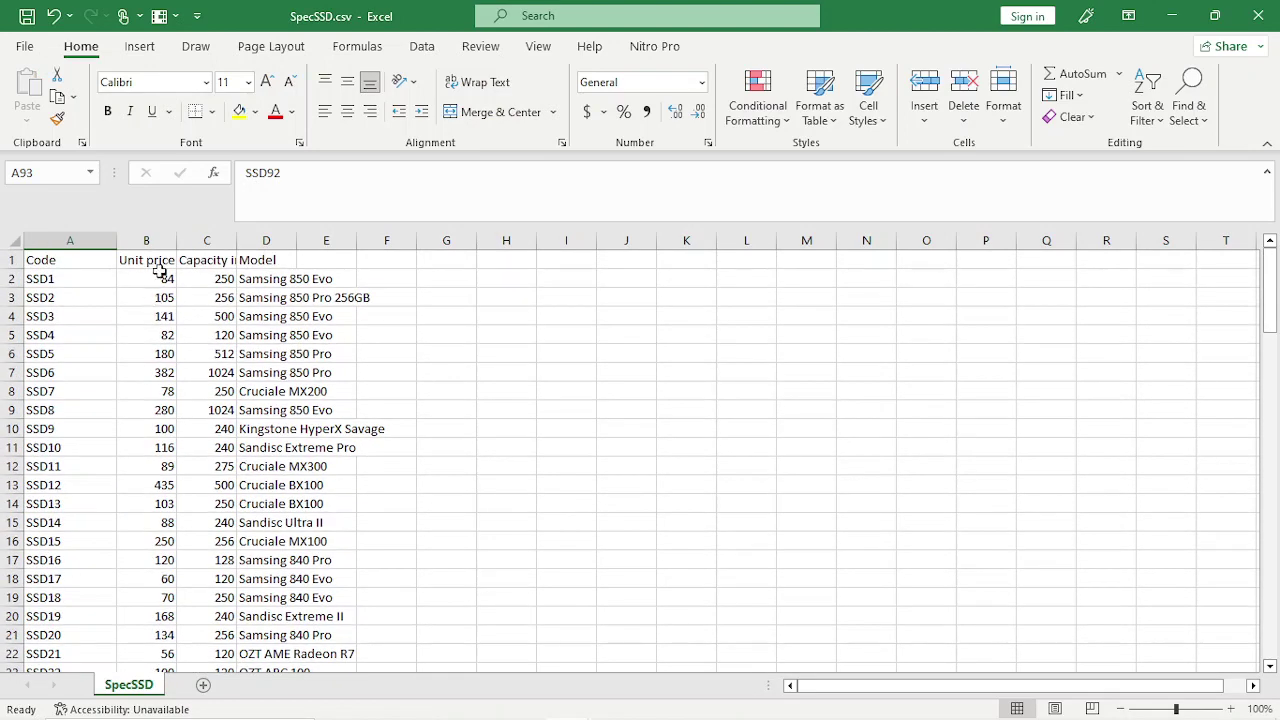
drag(176, 241, 484, 246)
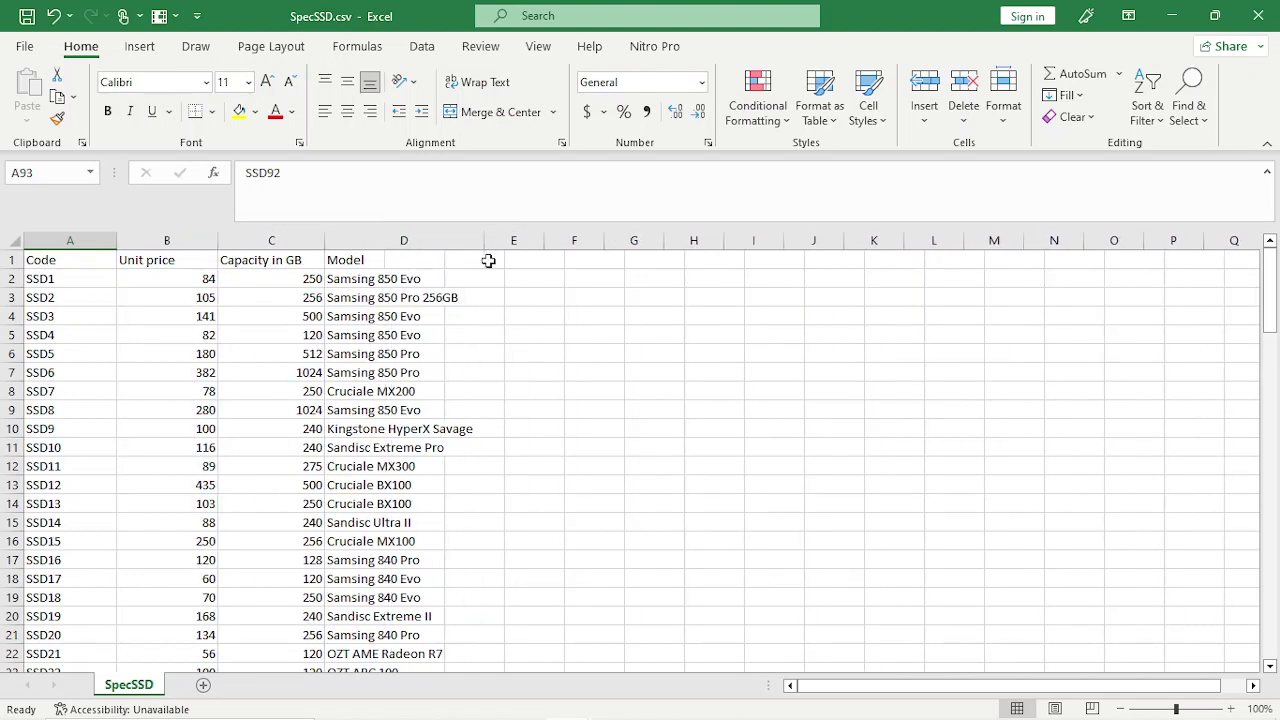
scroll(451, 374, down, 20)
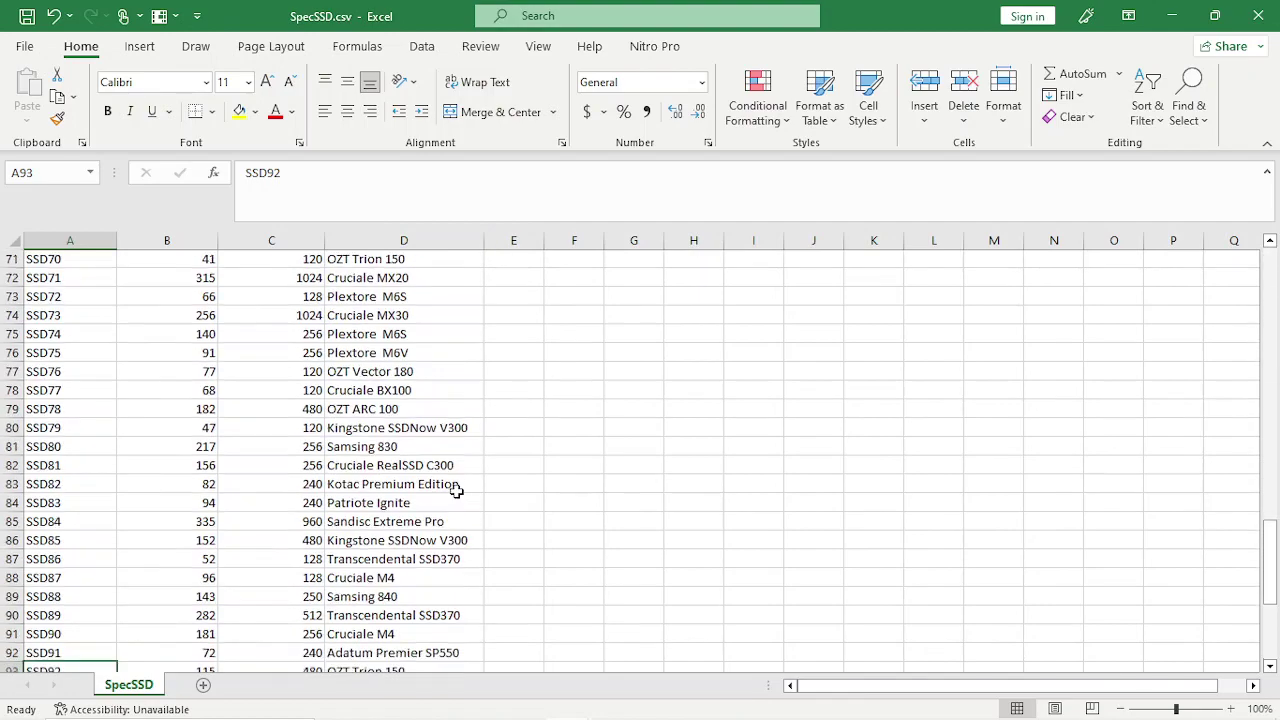
scroll(435, 486, up, 20)
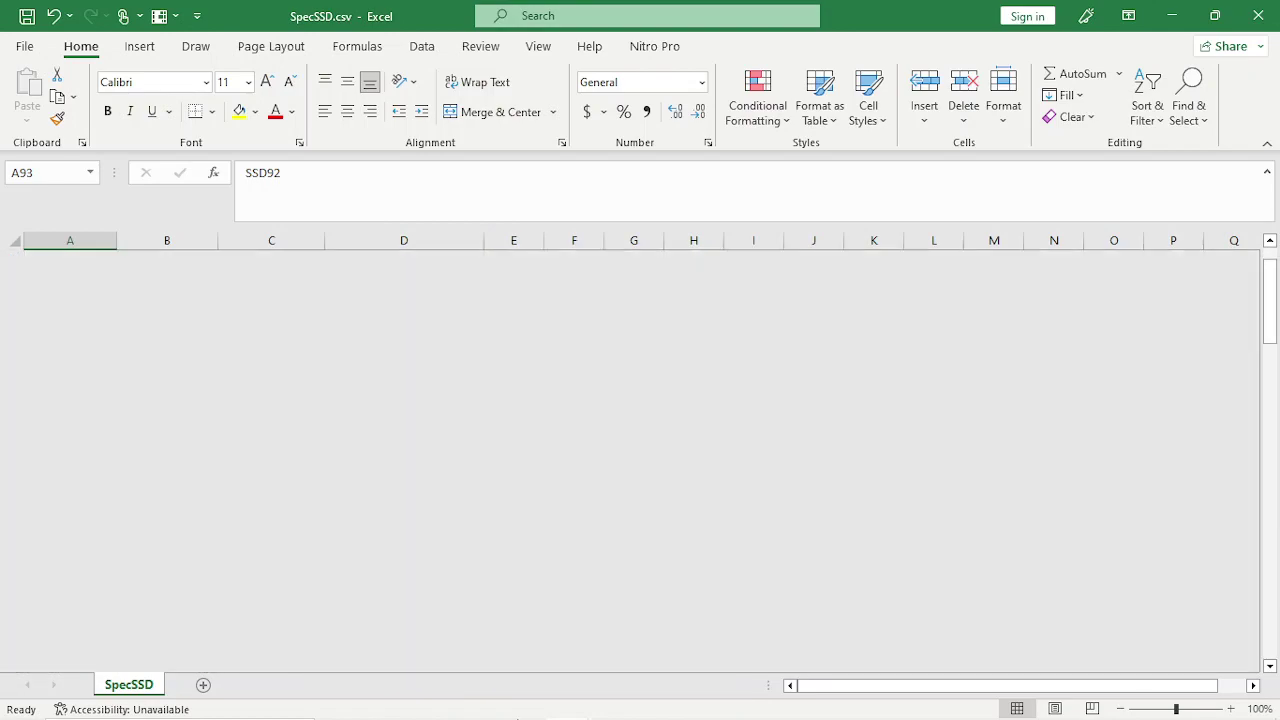
Switch to the question paper in Edge and copy the file name "Invoice_" from question 8.
mouse_move(521, 700)
click(430, 701)
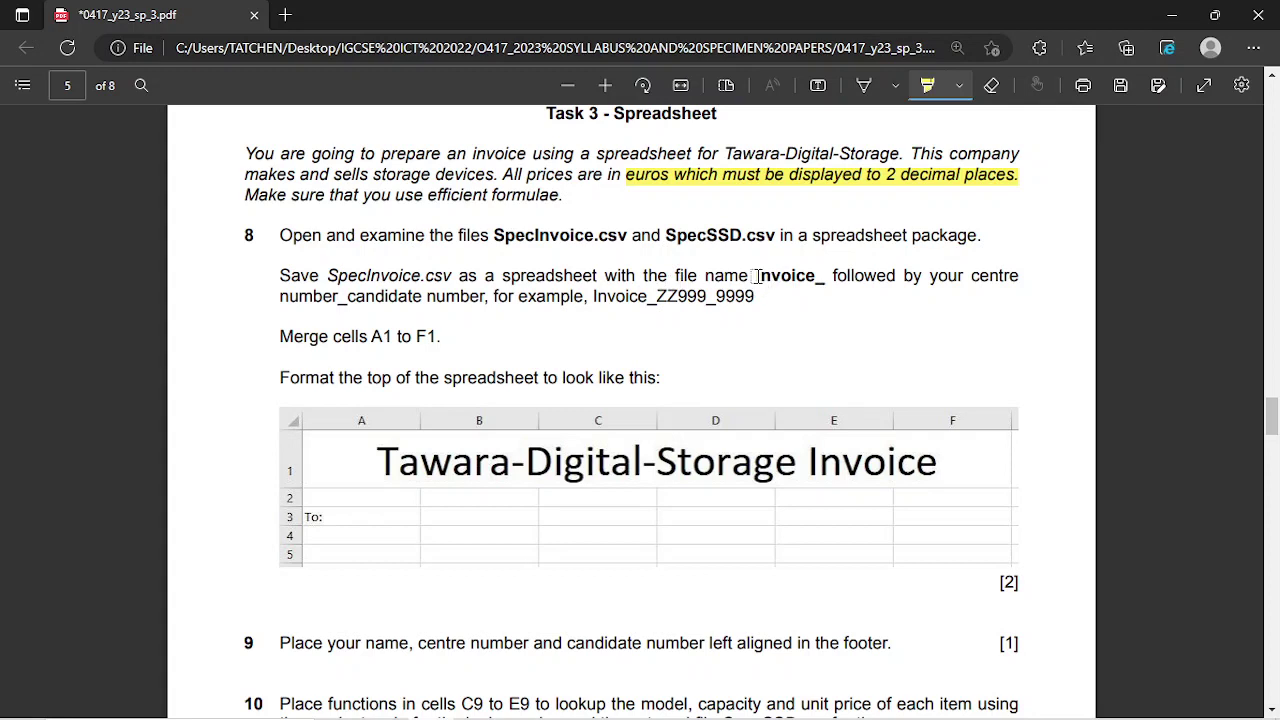
key(Escape)
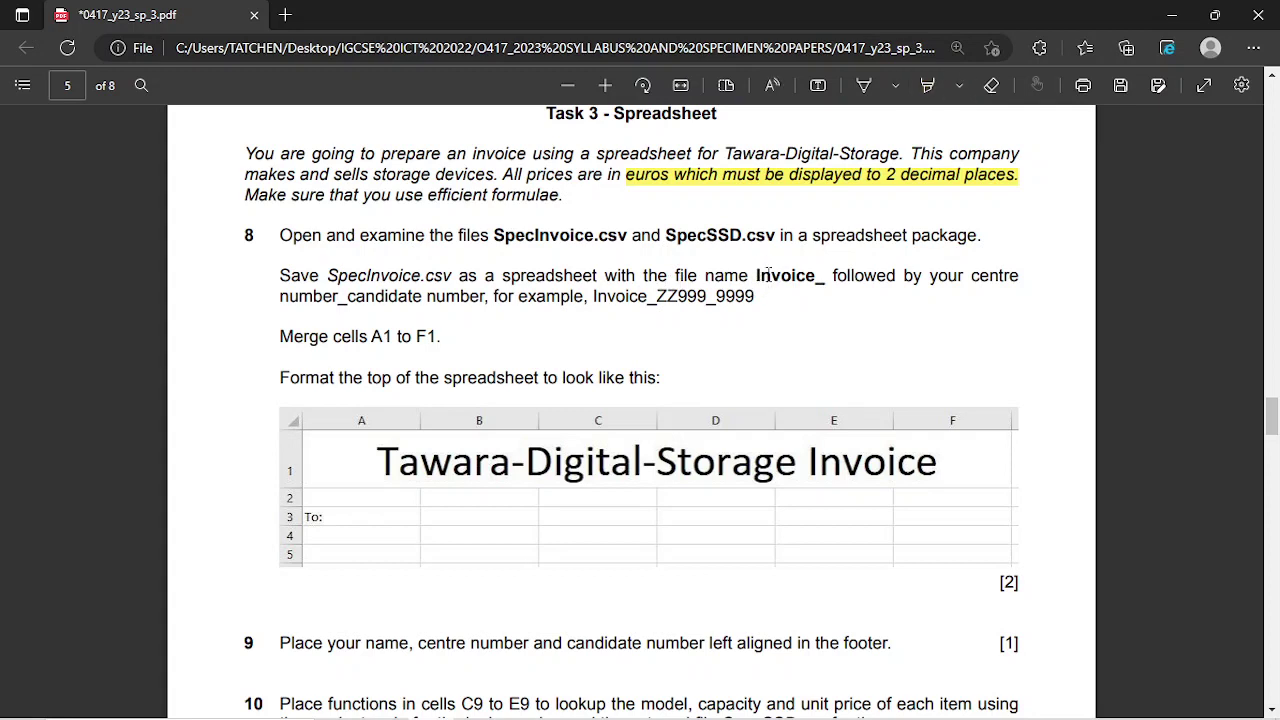
double_click(768, 275)
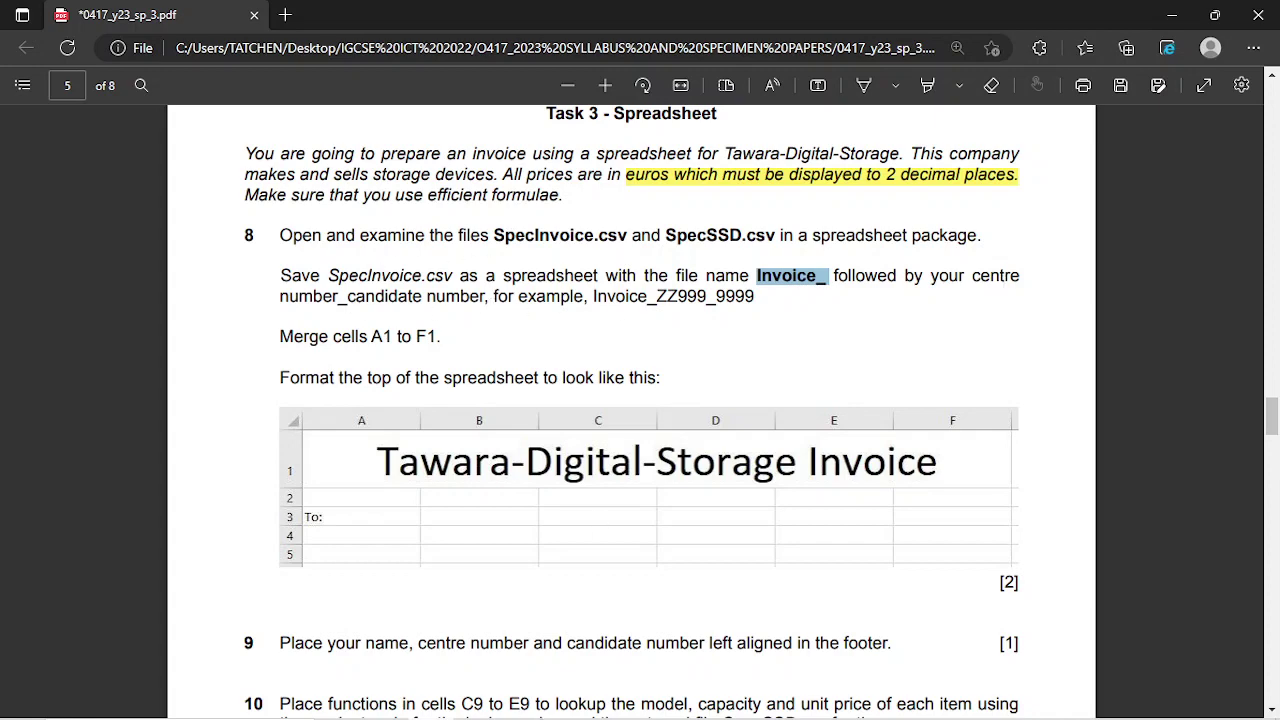
Switch to SpecInvoice.csv in Excel and save it in the 0417_y23_ss_3 folder as an Excel Workbook (*.xlsx) named "Invoice_ 001_002".
mouse_move(533, 708)
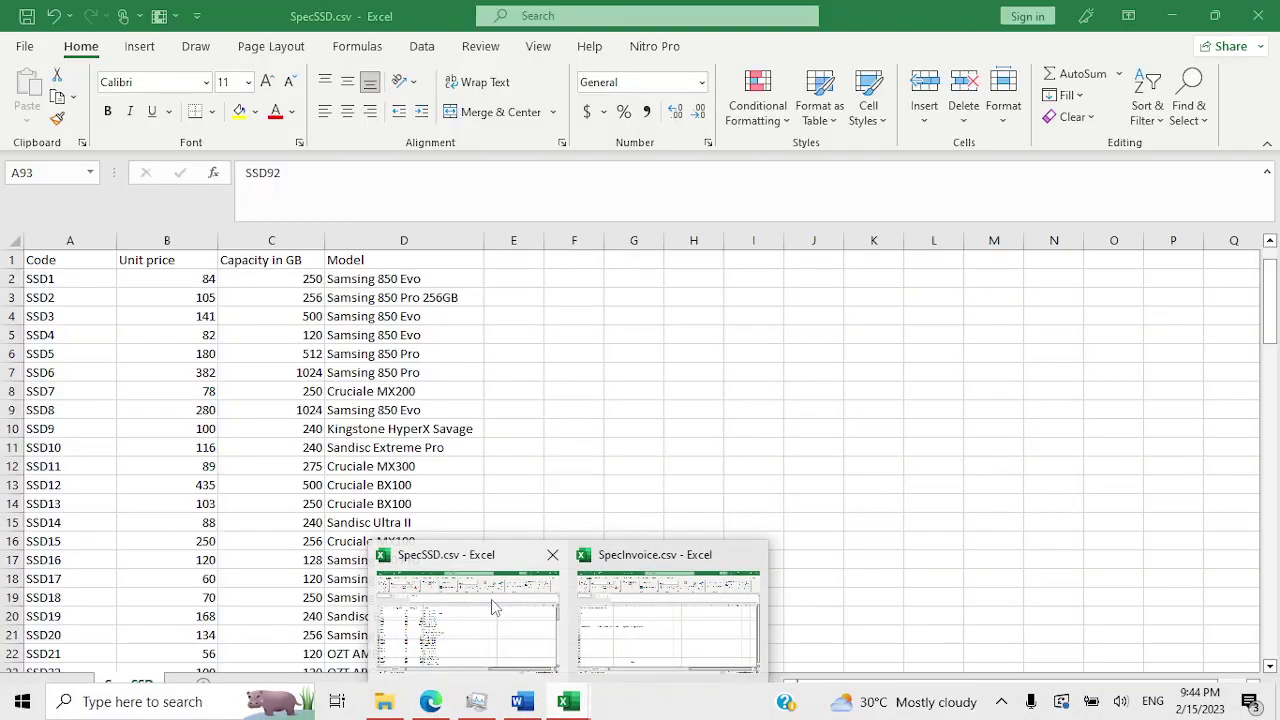
click(491, 599)
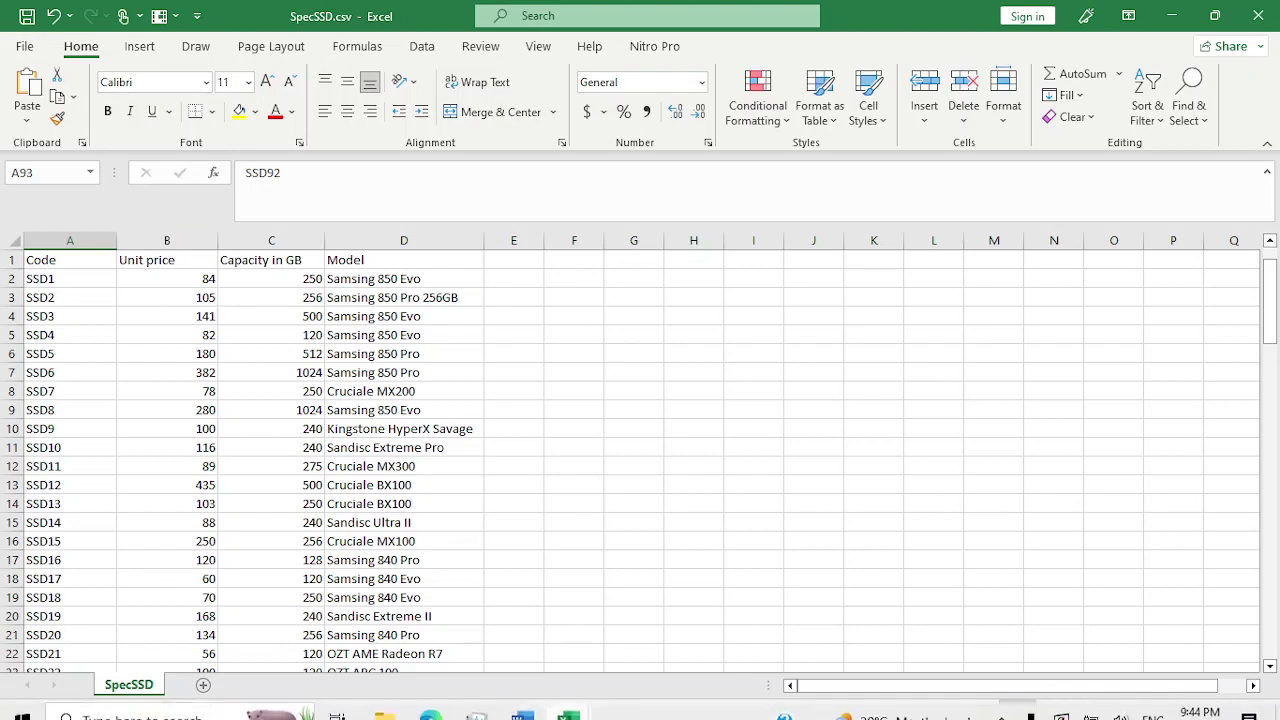
mouse_move(566, 705)
click(657, 612)
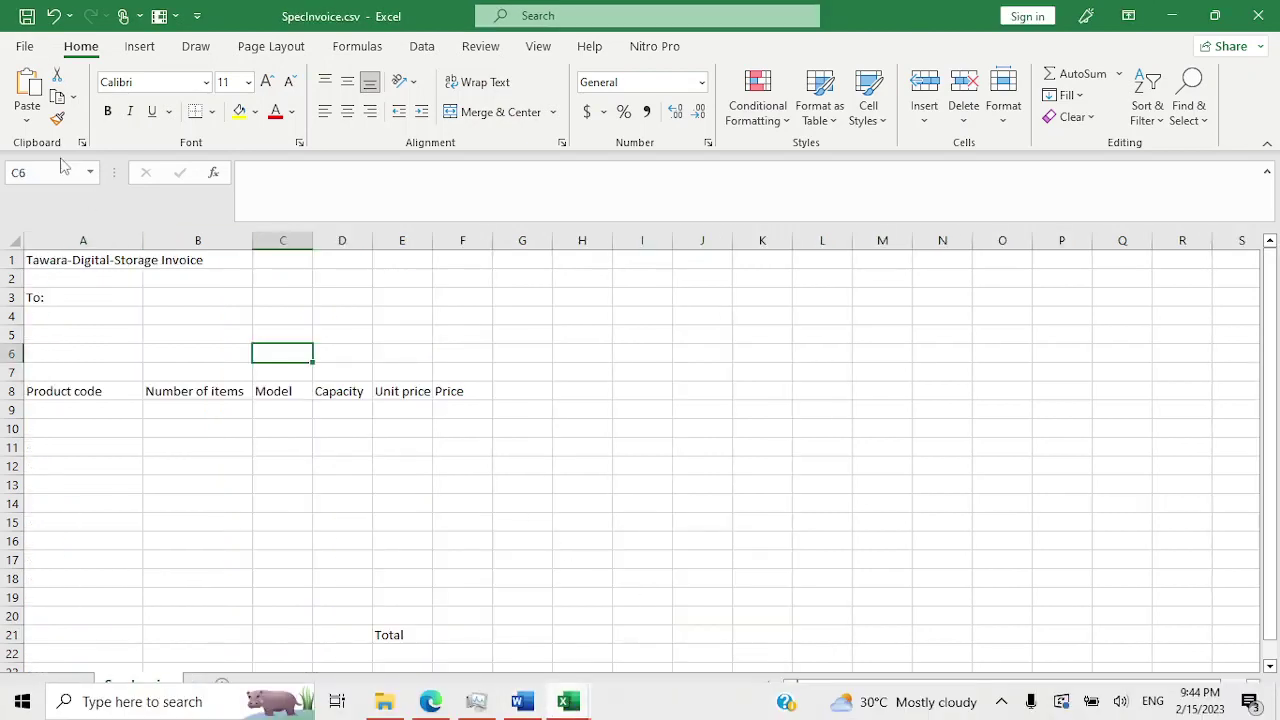
click(24, 46)
click(78, 298)
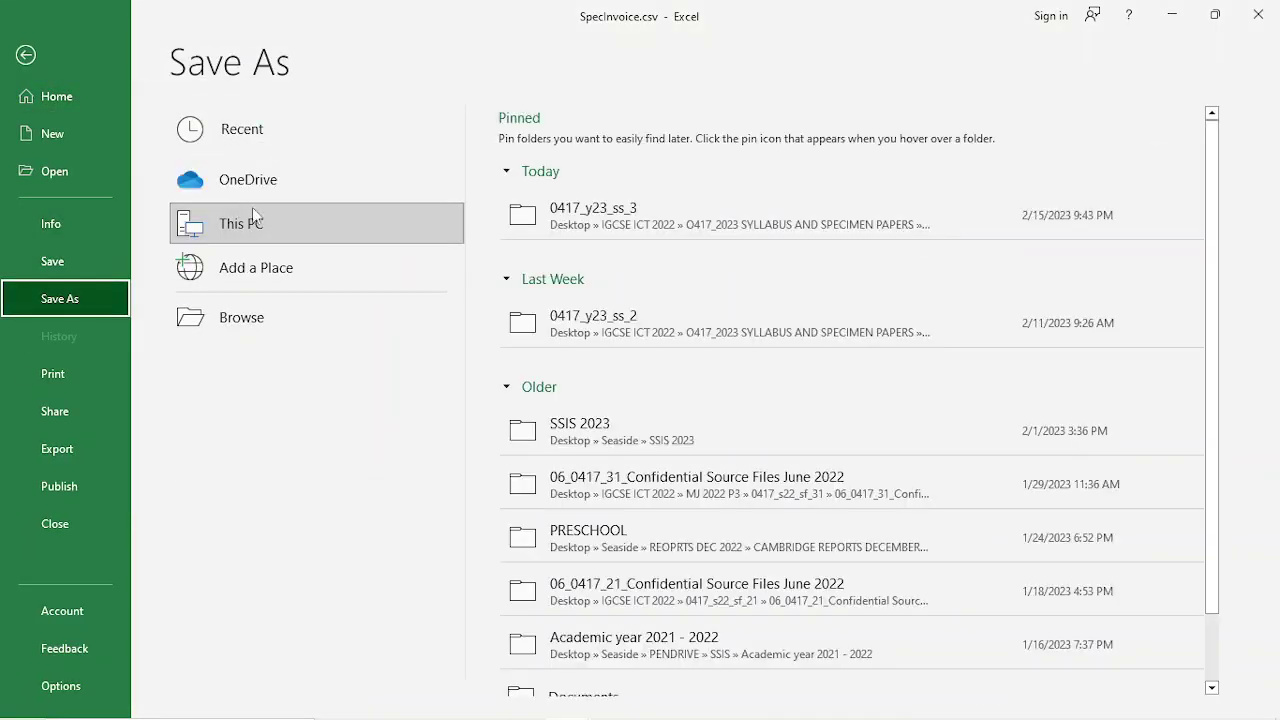
click(540, 215)
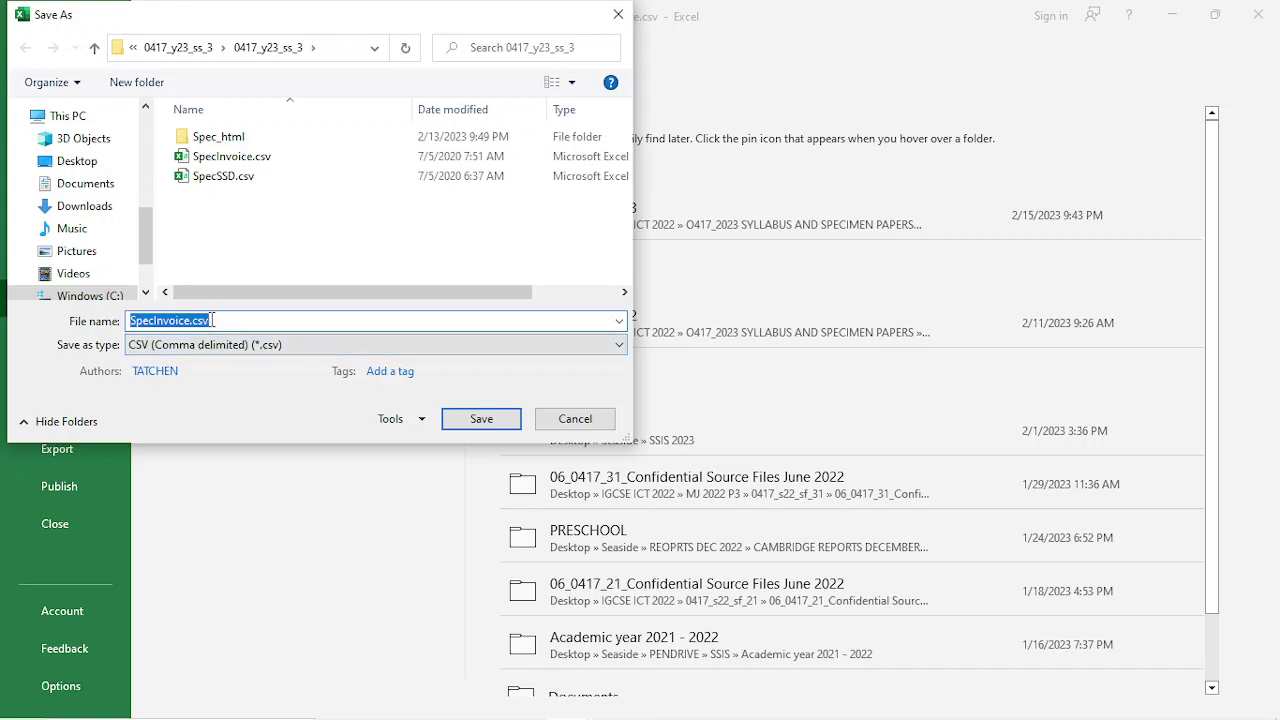
text(Invoice_001_002)
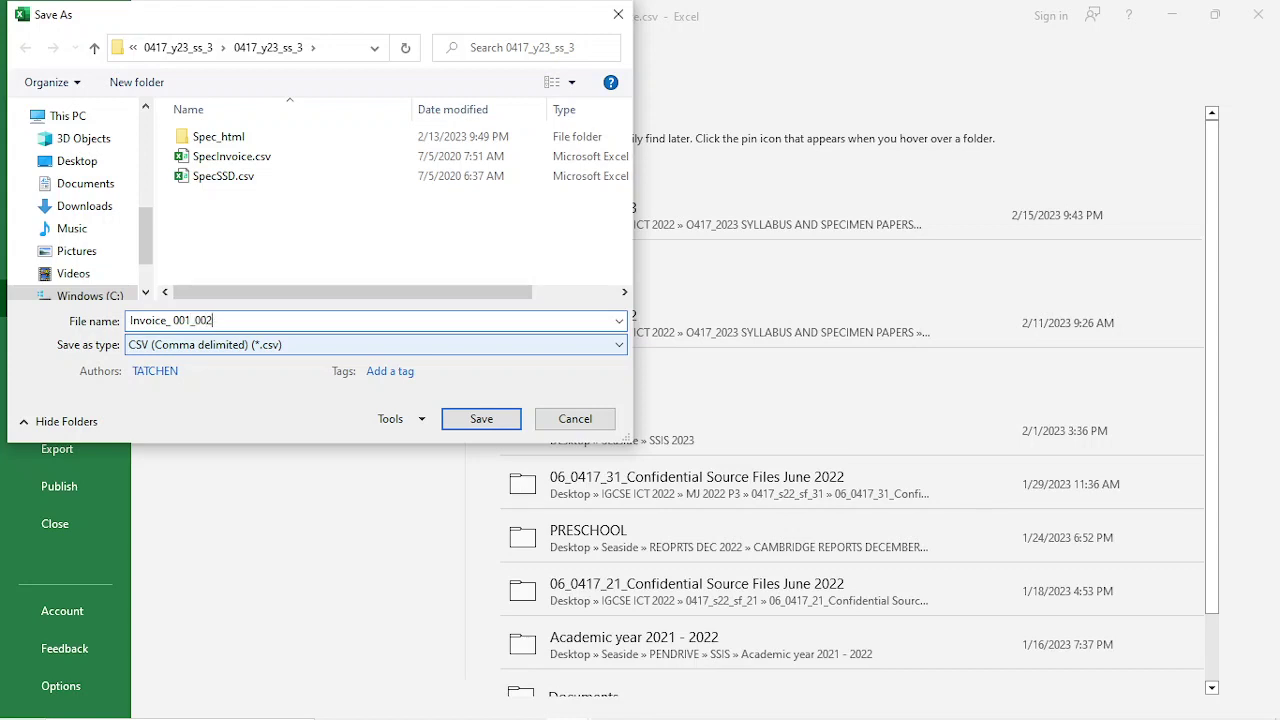
click(372, 345)
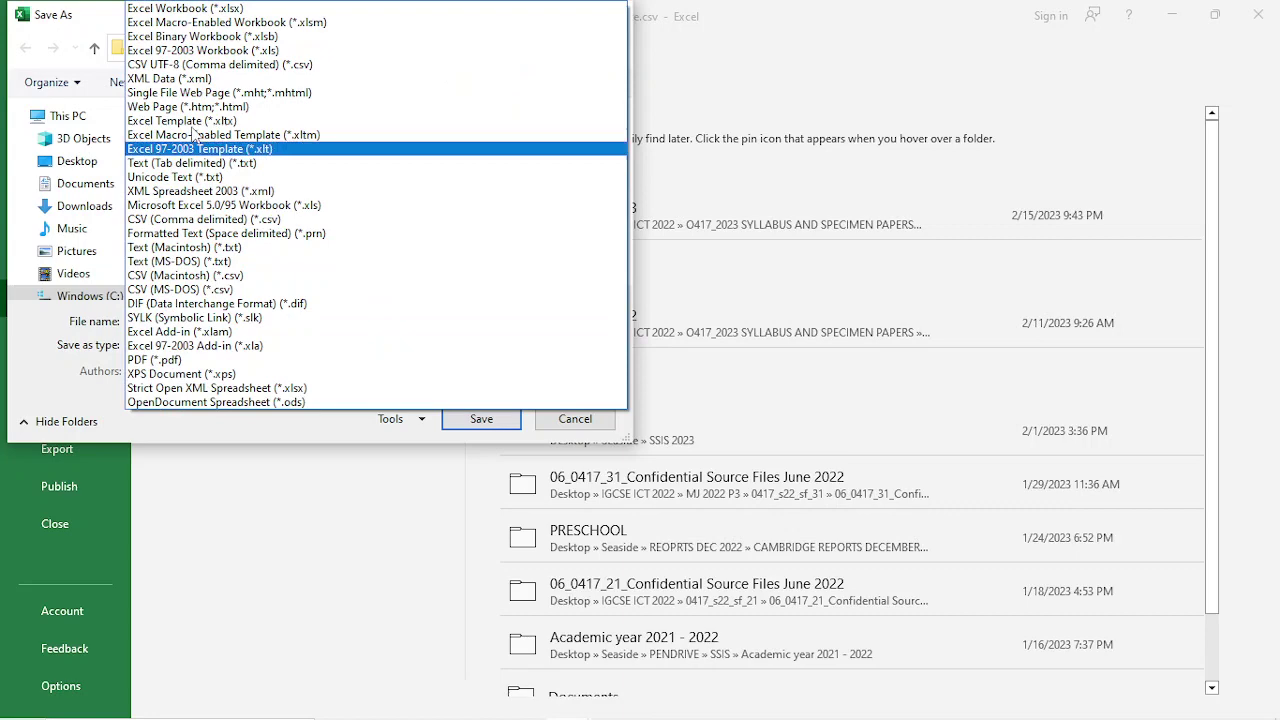
click(208, 8)
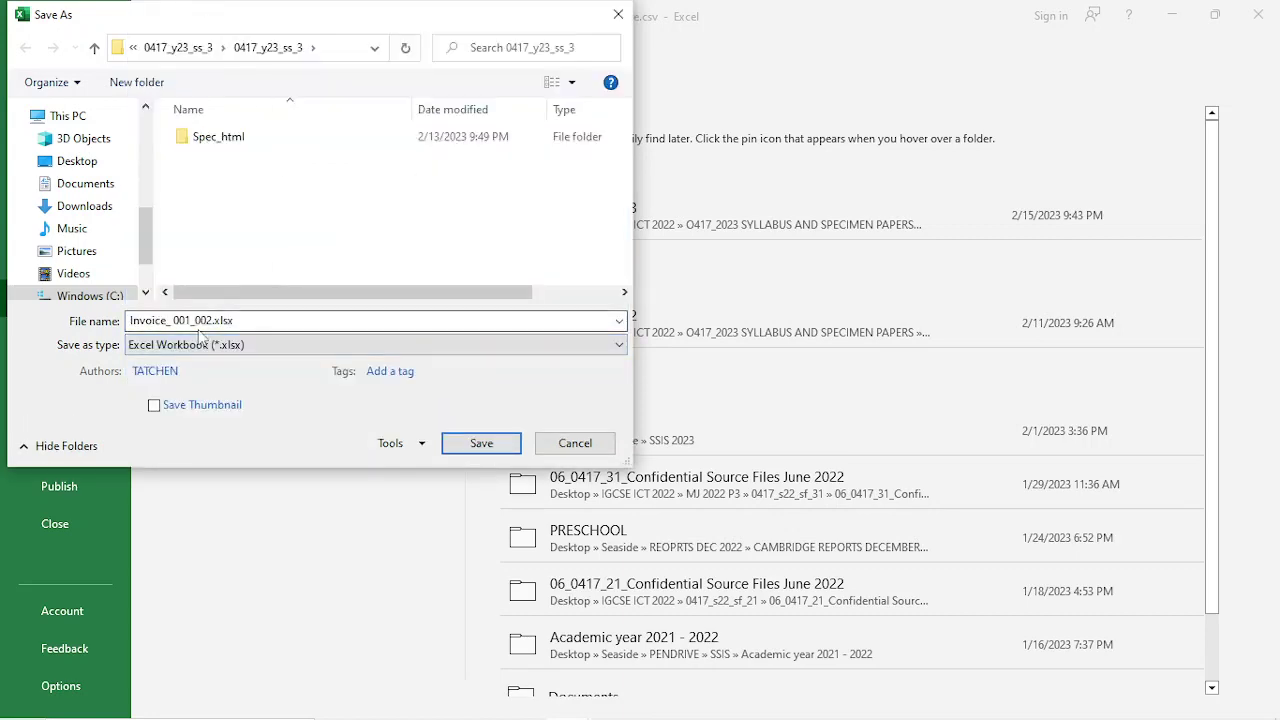
click(480, 443)
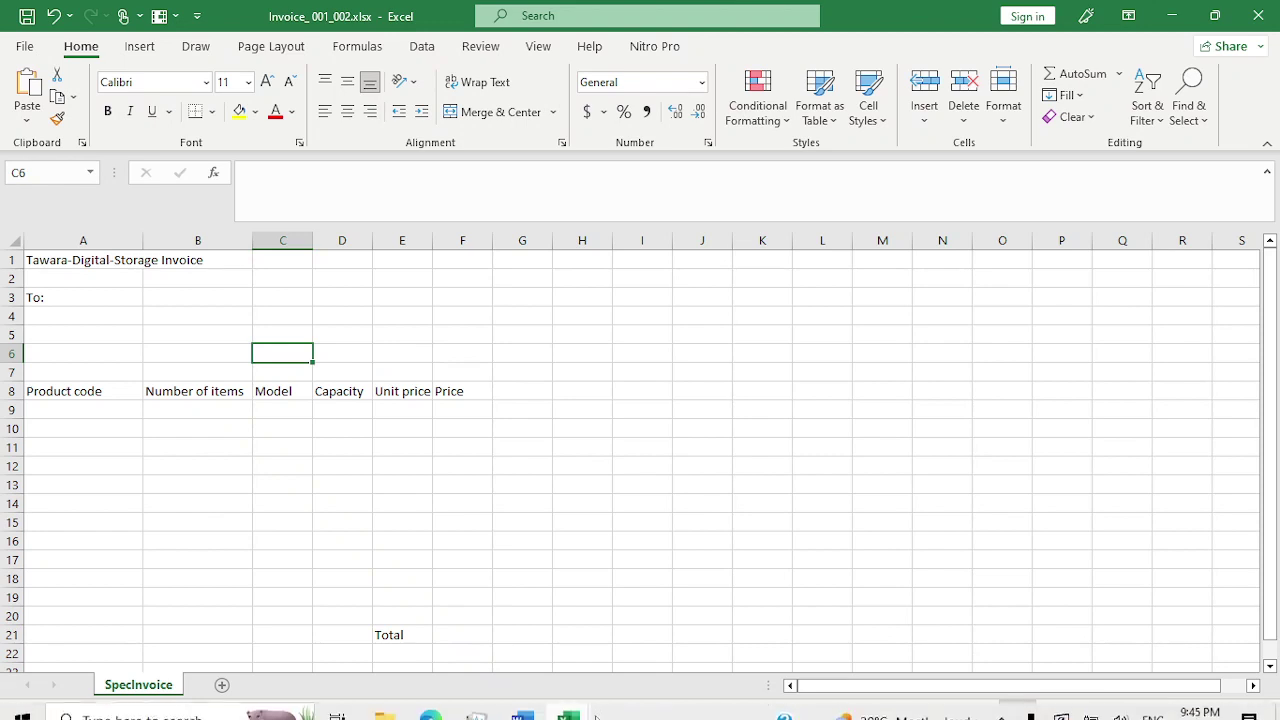
Switch to the question paper in Edge and highlight the instruction "Merge cells A1 to F1." in yellow.
click(430, 716)
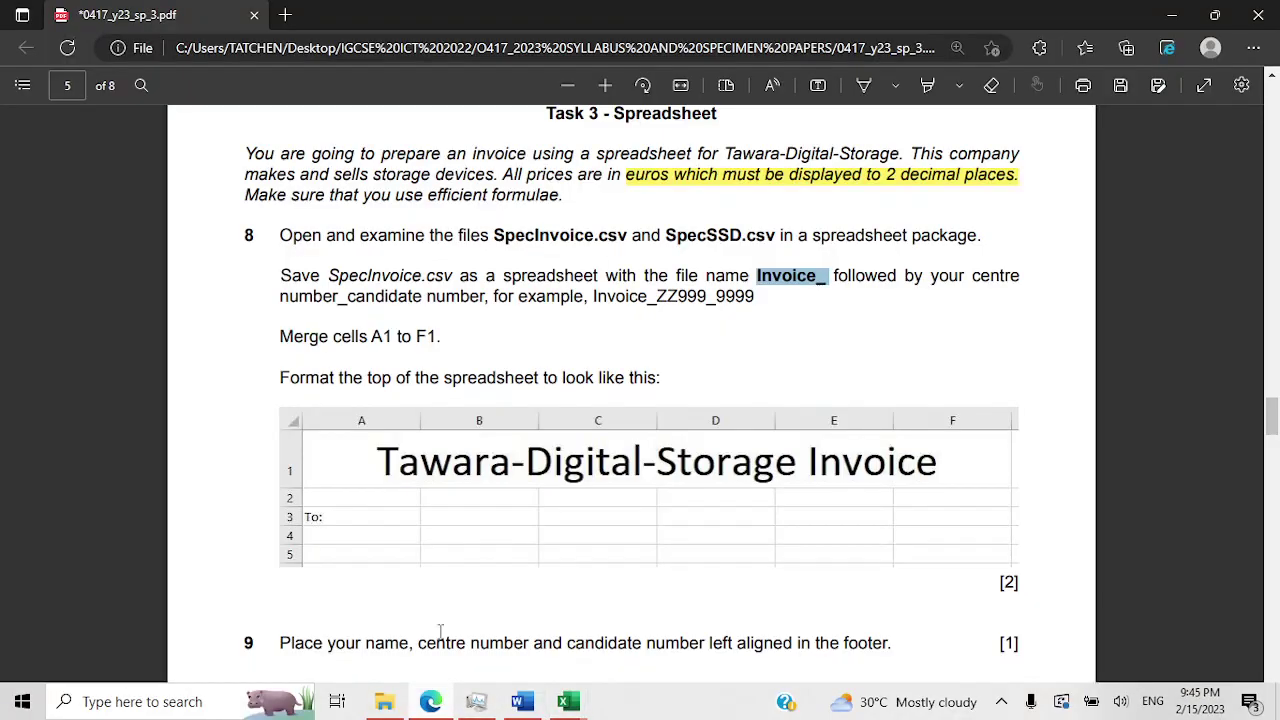
scroll(462, 322, down, 1)
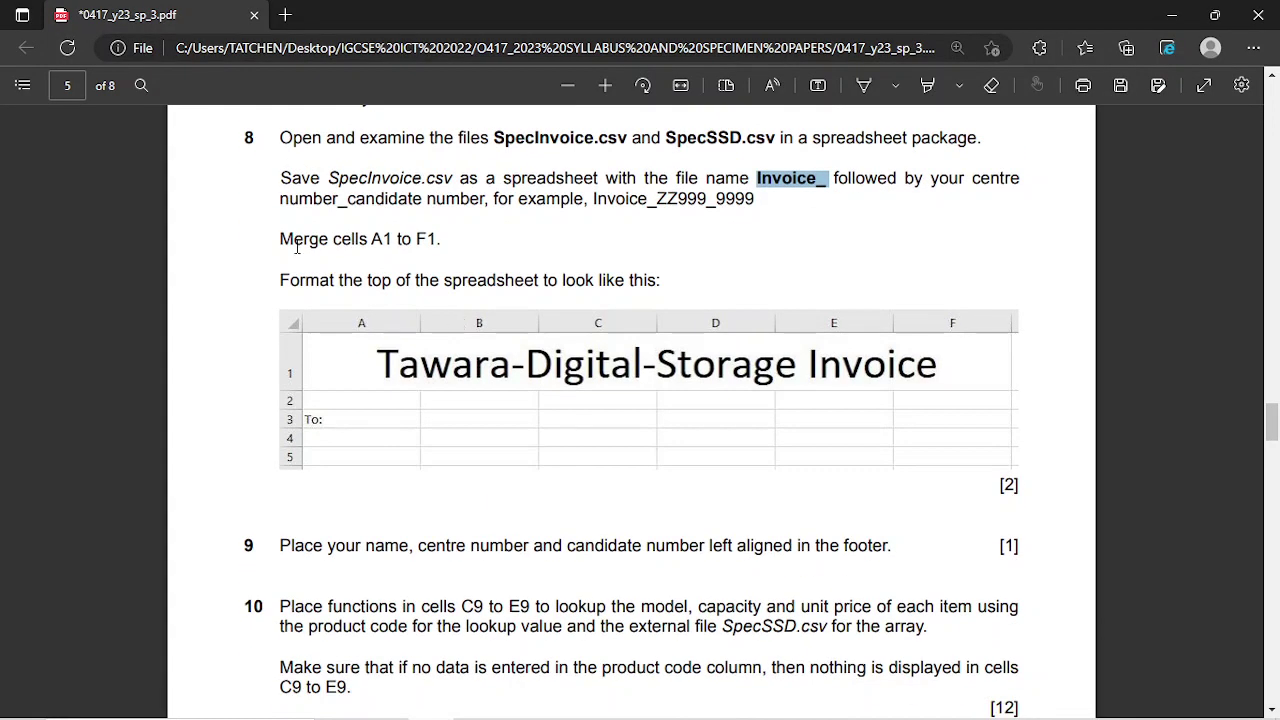
drag(280, 240, 446, 241)
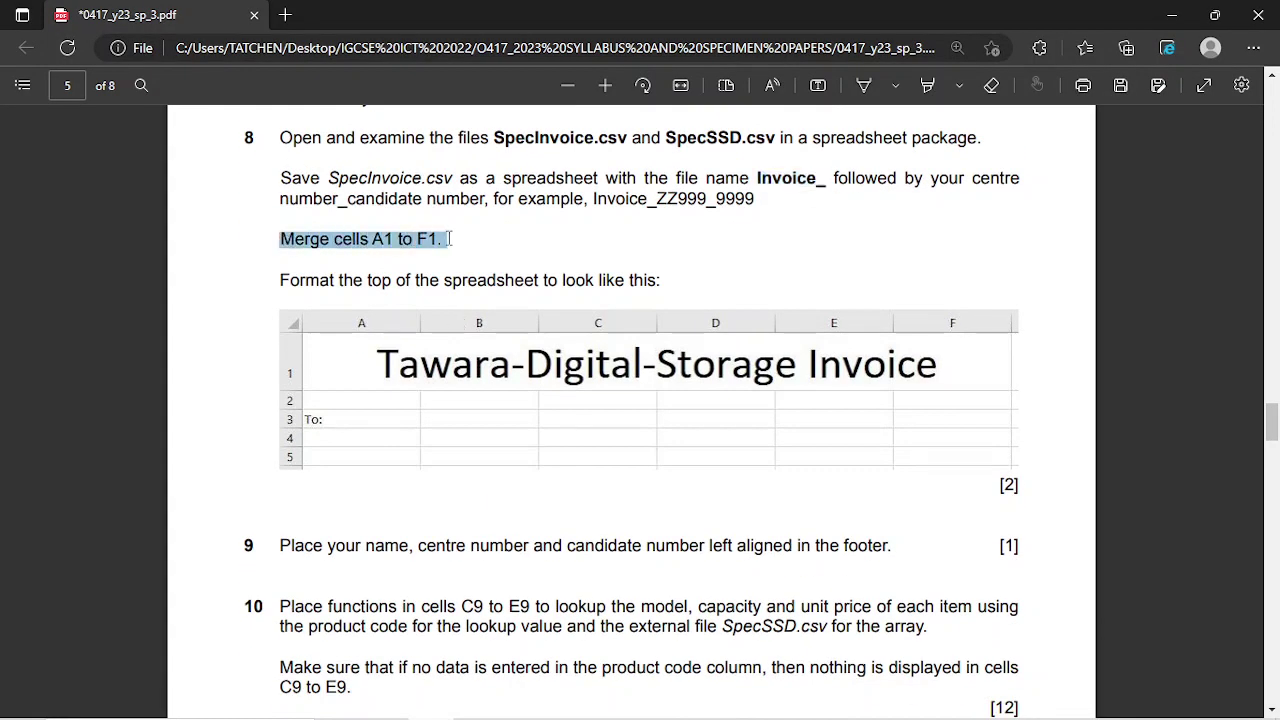
click(927, 85)
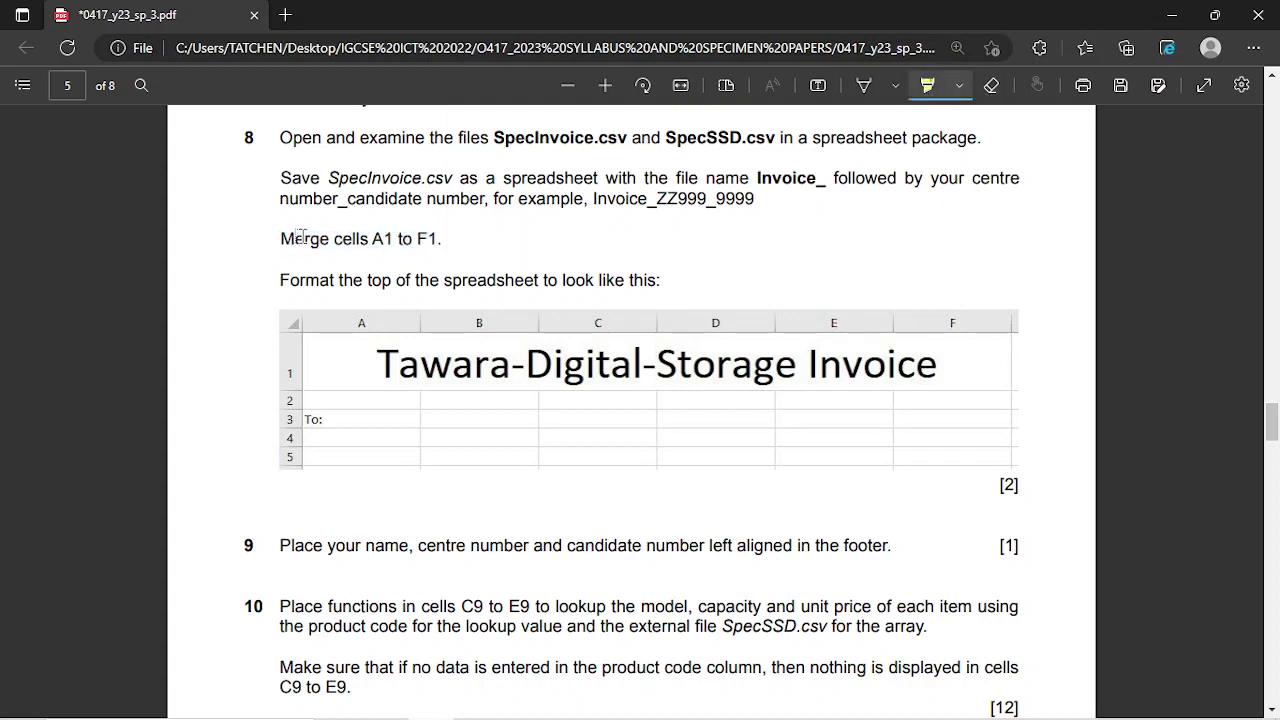
drag(282, 238, 440, 240)
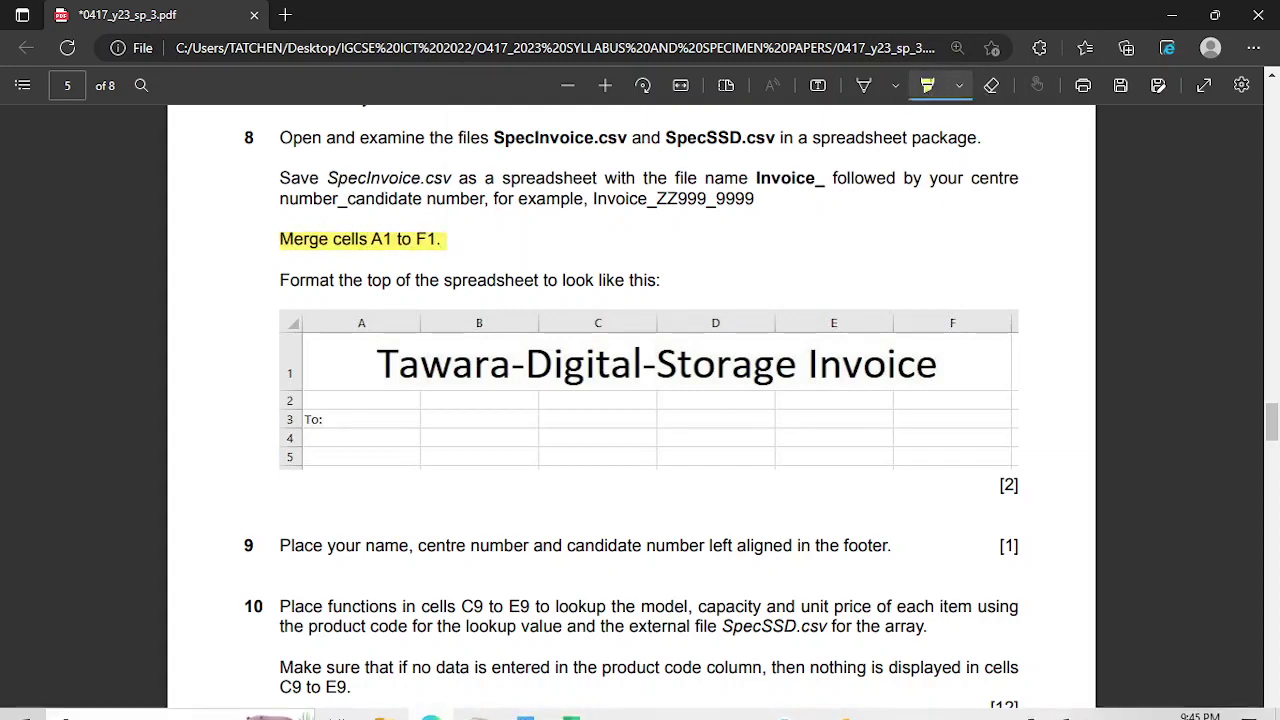
Return to the invoice workbook in Excel and merge and centre cells A1 to F1.
click(432, 704)
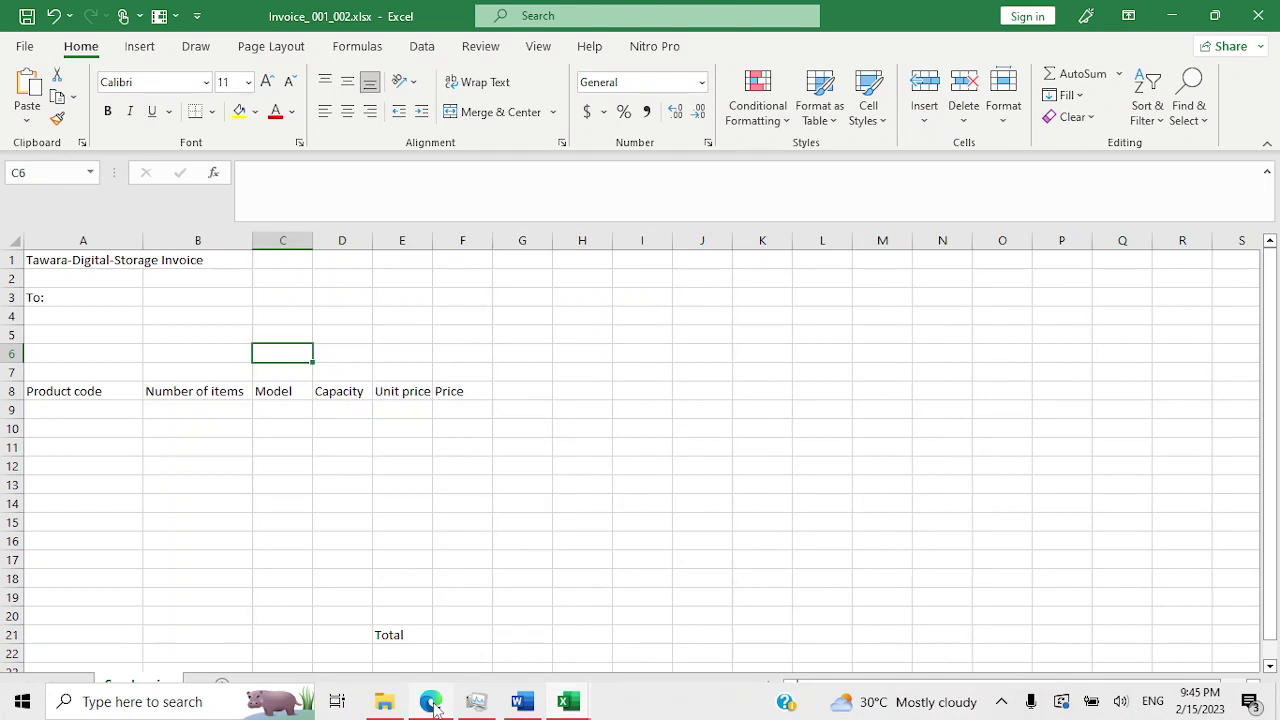
drag(42, 259, 488, 254)
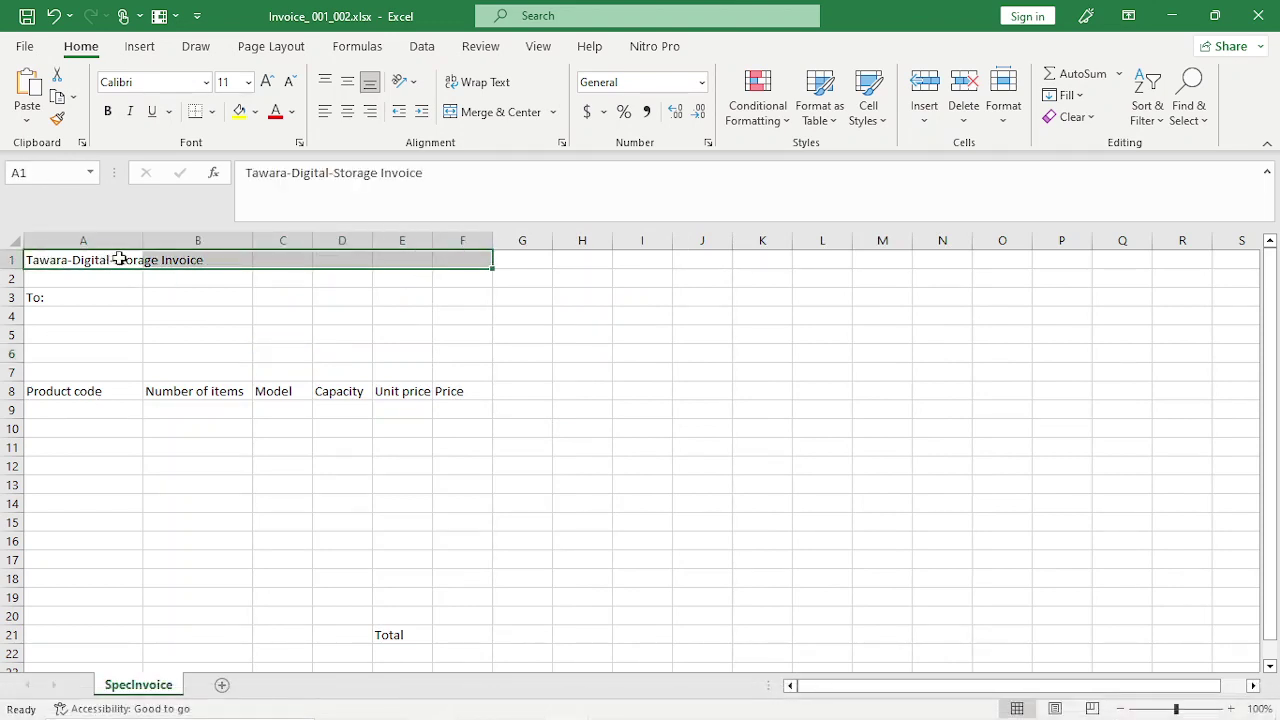
click(496, 113)
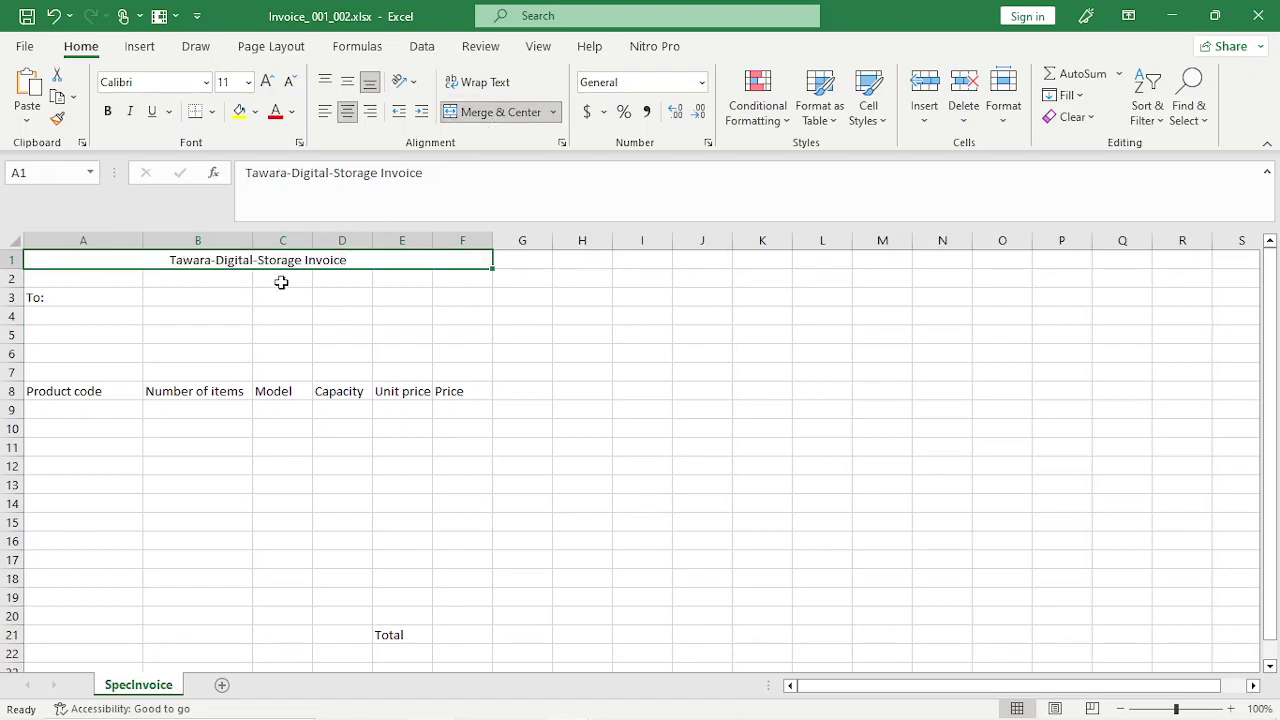
Check the sample layout in the question paper, and format the "Tawara-Digital-Storage Invoice" title in bold at font size 28.
click(432, 710)
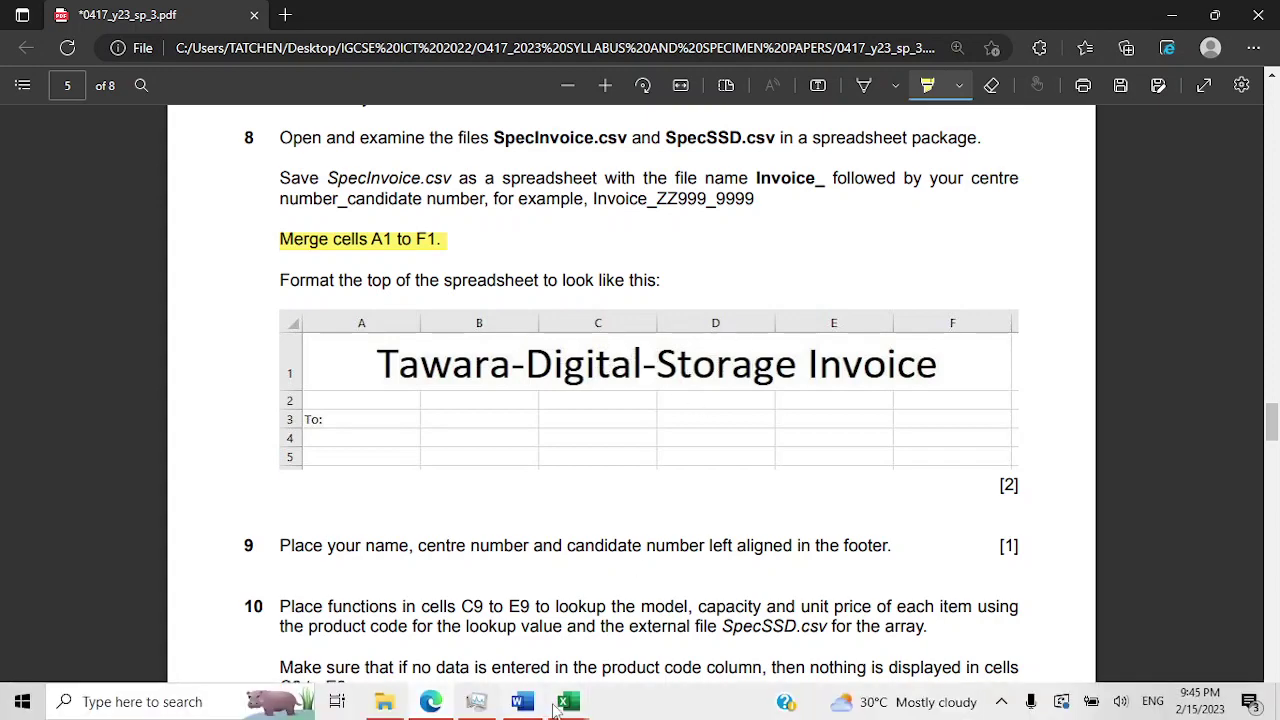
click(568, 701)
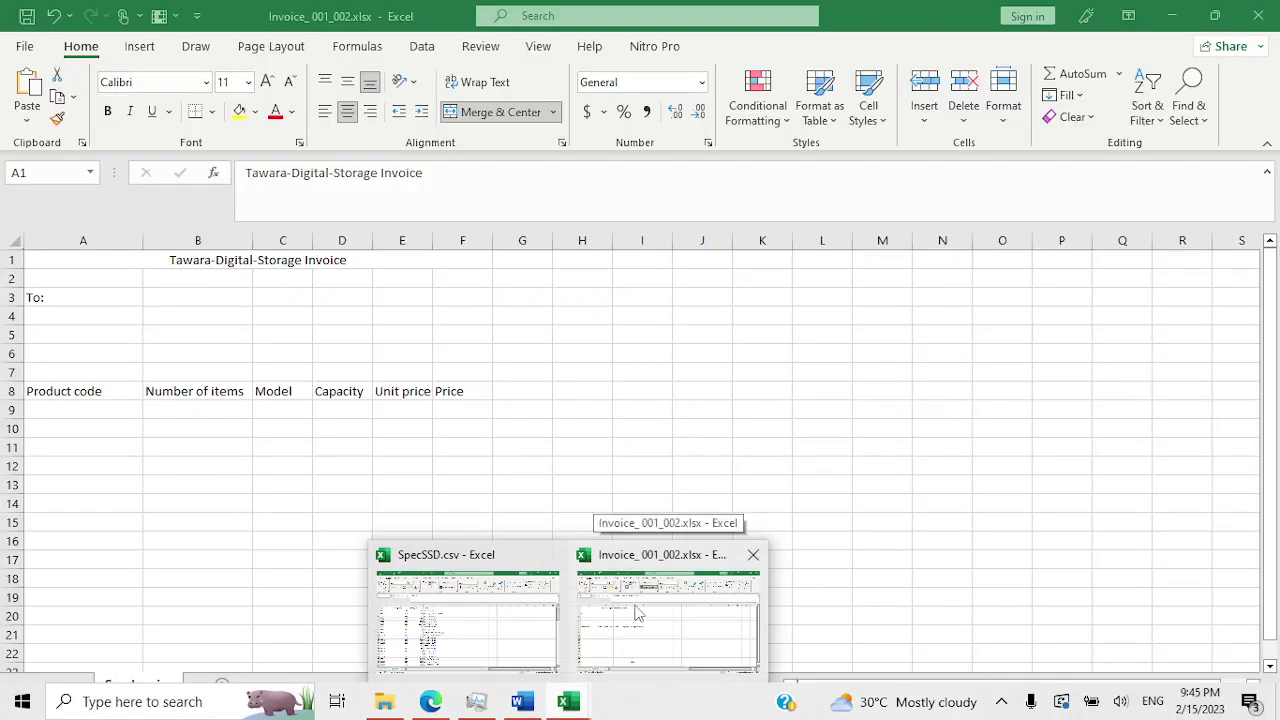
click(634, 608)
double_click(346, 260)
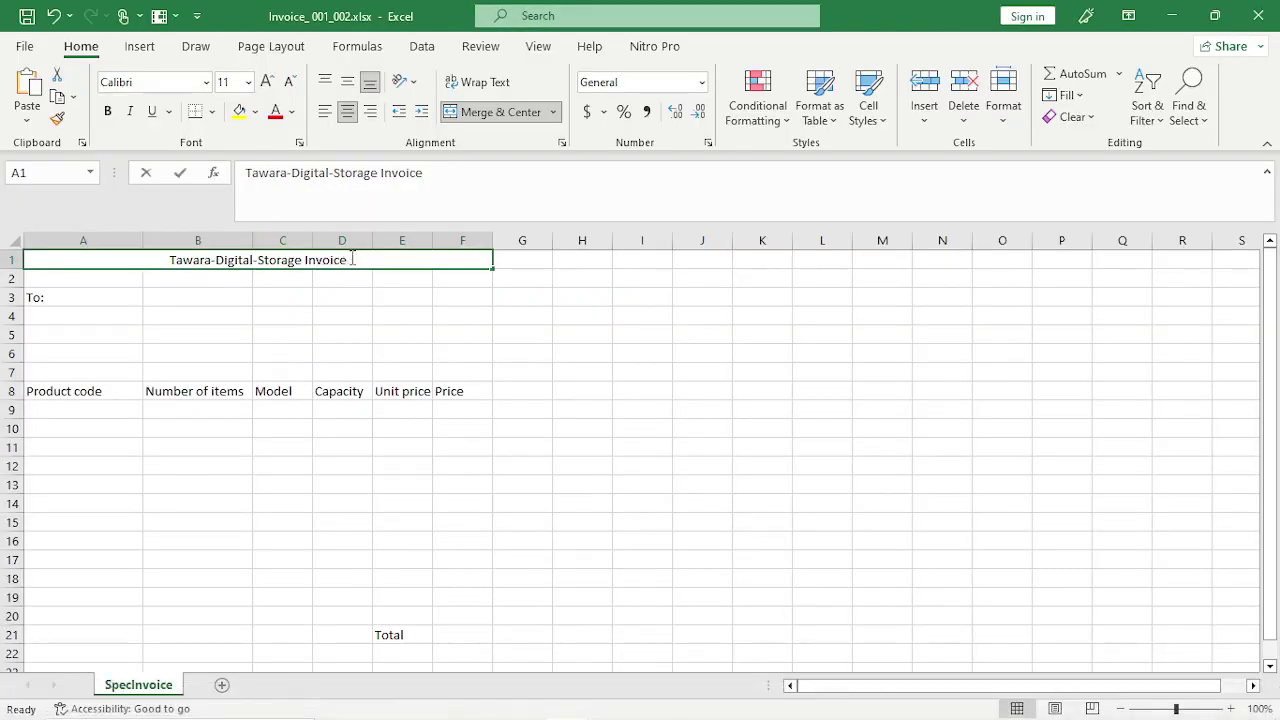
drag(346, 260, 166, 258)
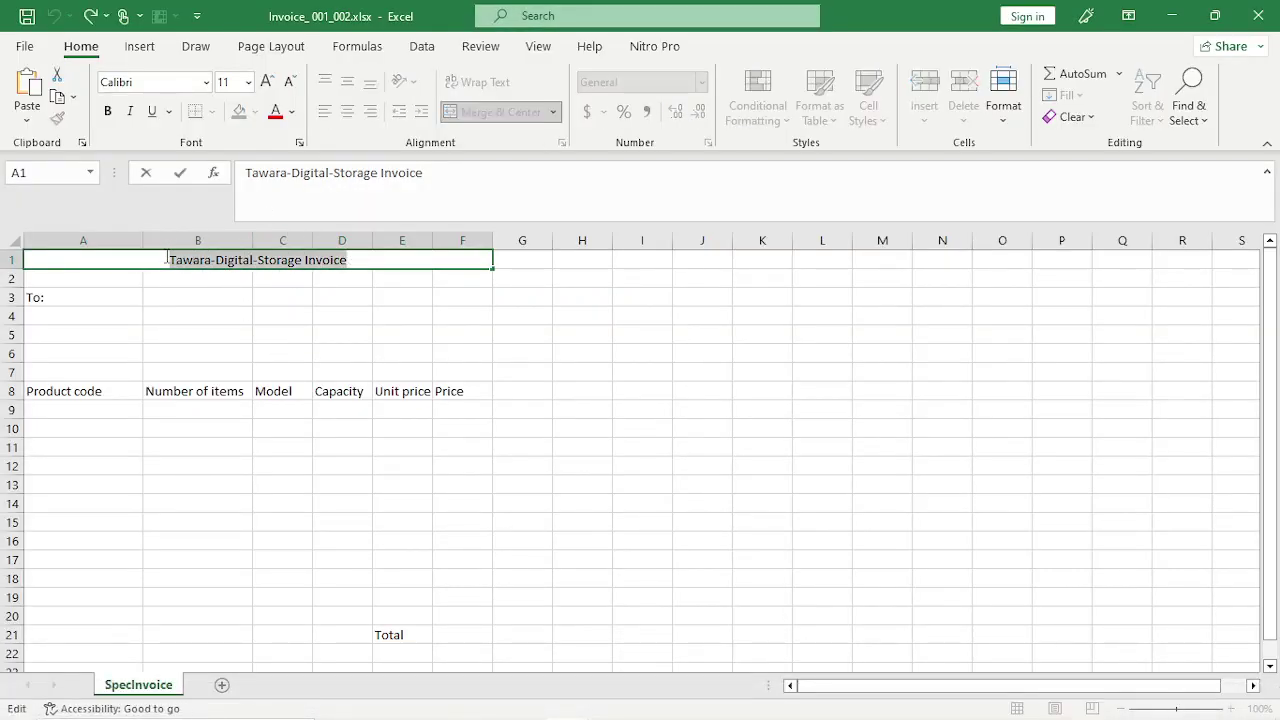
click(268, 82)
click(268, 82)
click(268, 82)
click(268, 82)
click(268, 82)
click(268, 82)
click(268, 82)
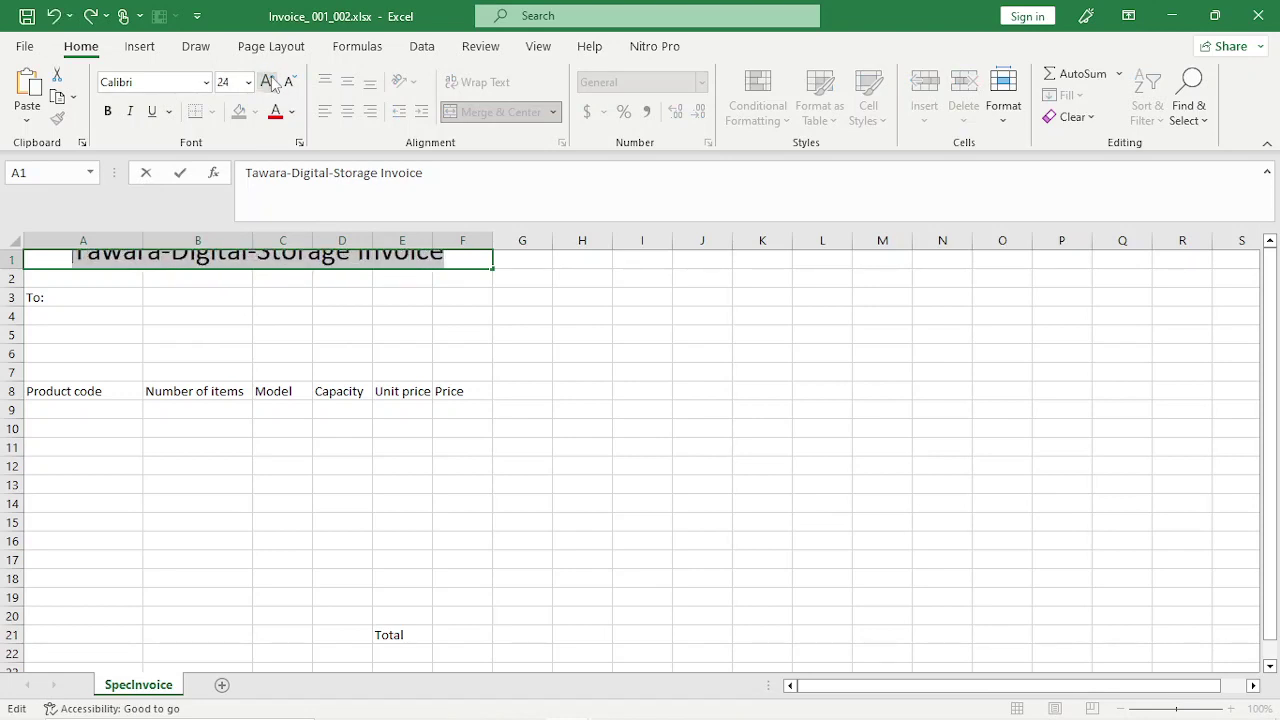
click(268, 82)
click(268, 82)
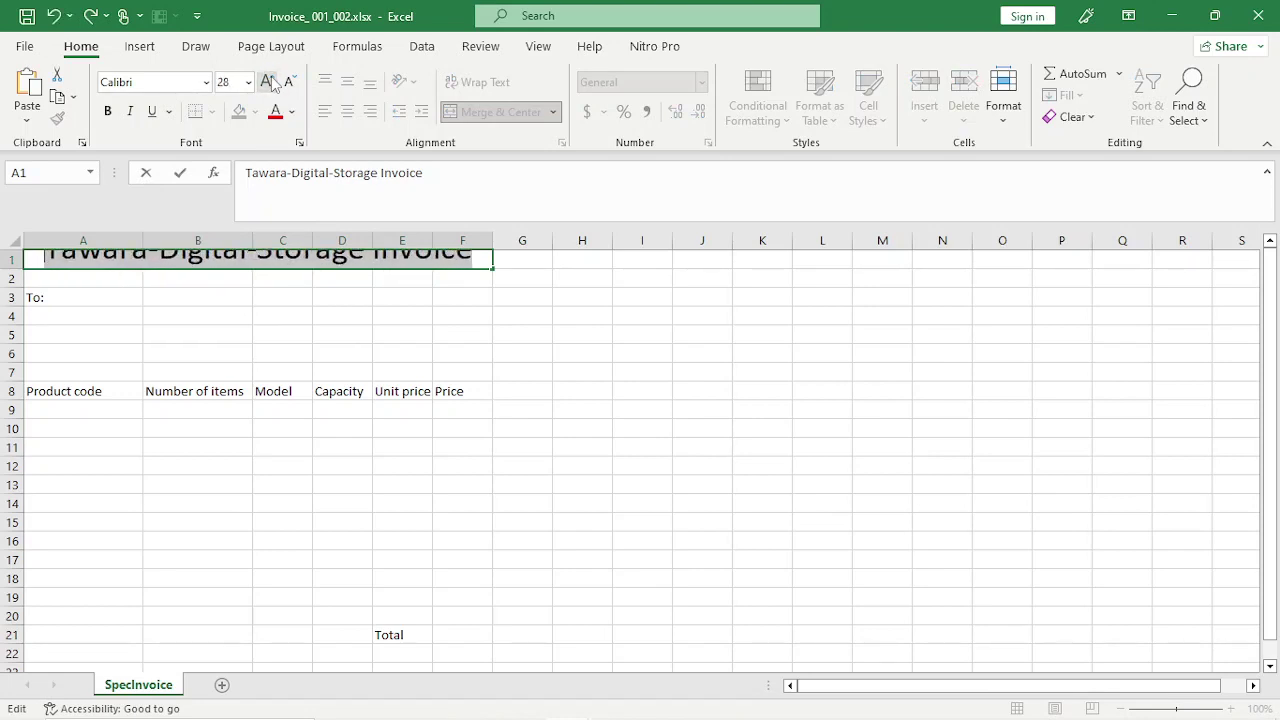
click(107, 111)
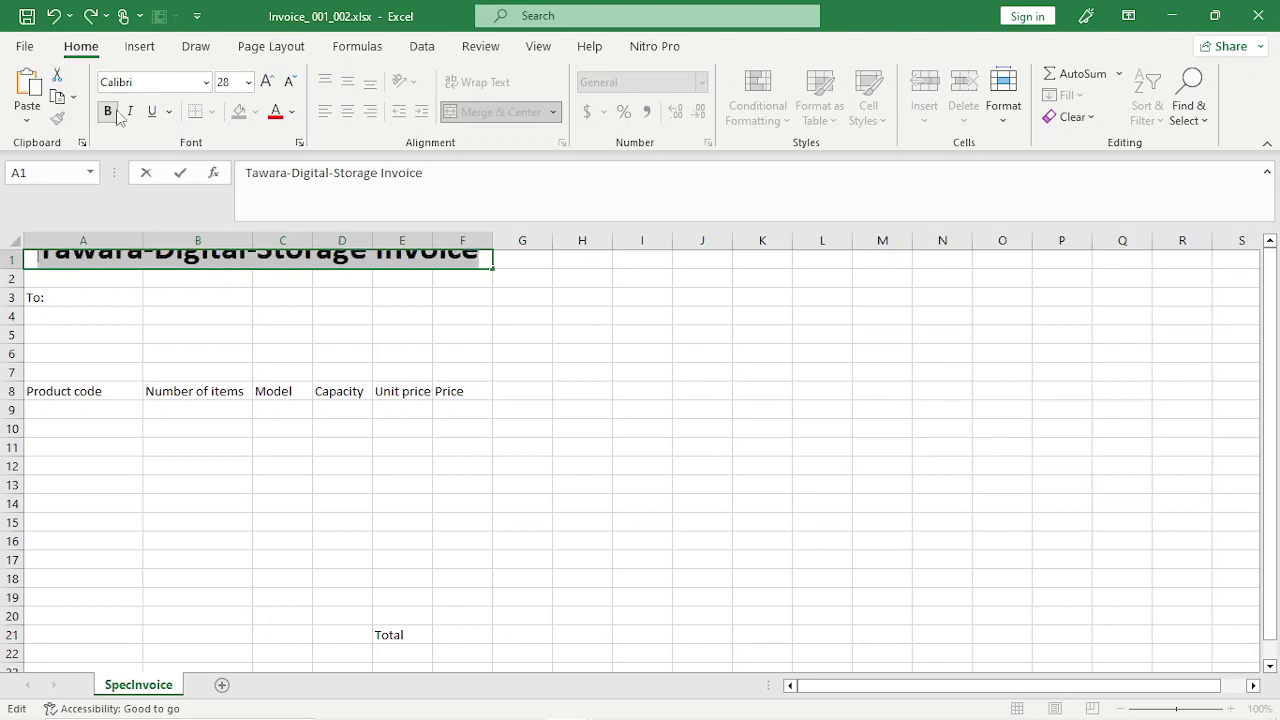
click(12, 258)
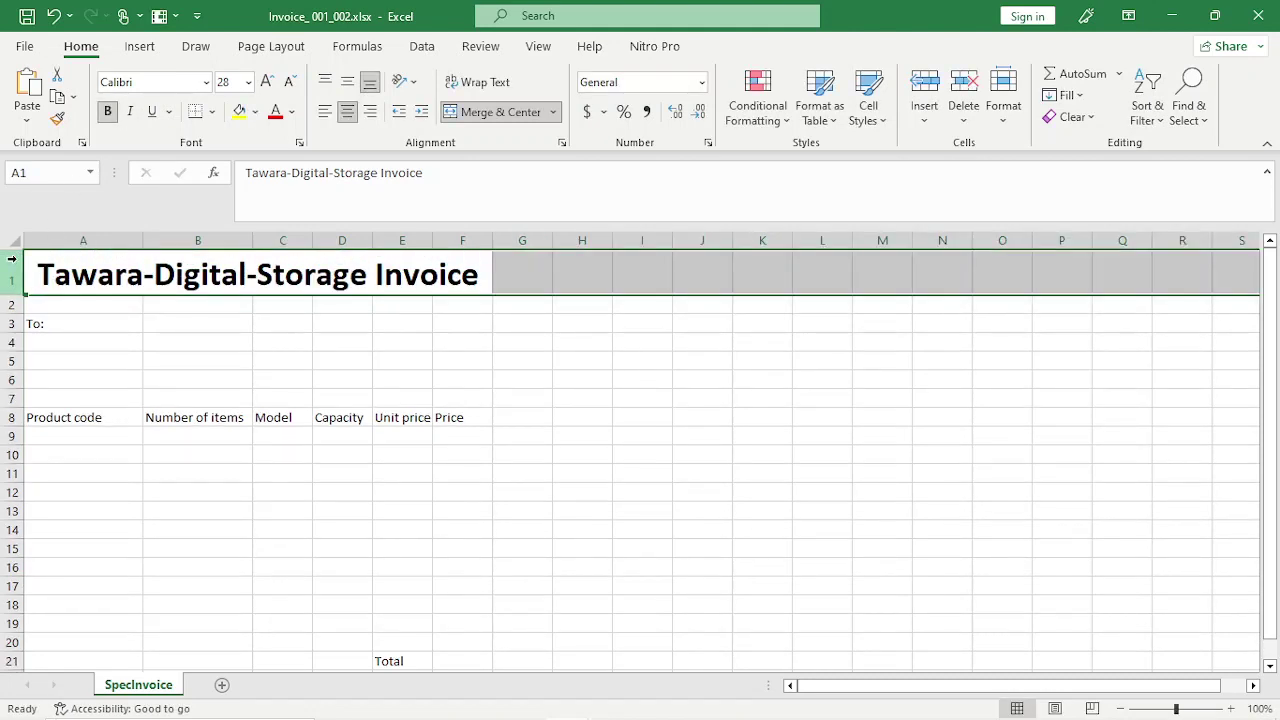
click(308, 317)
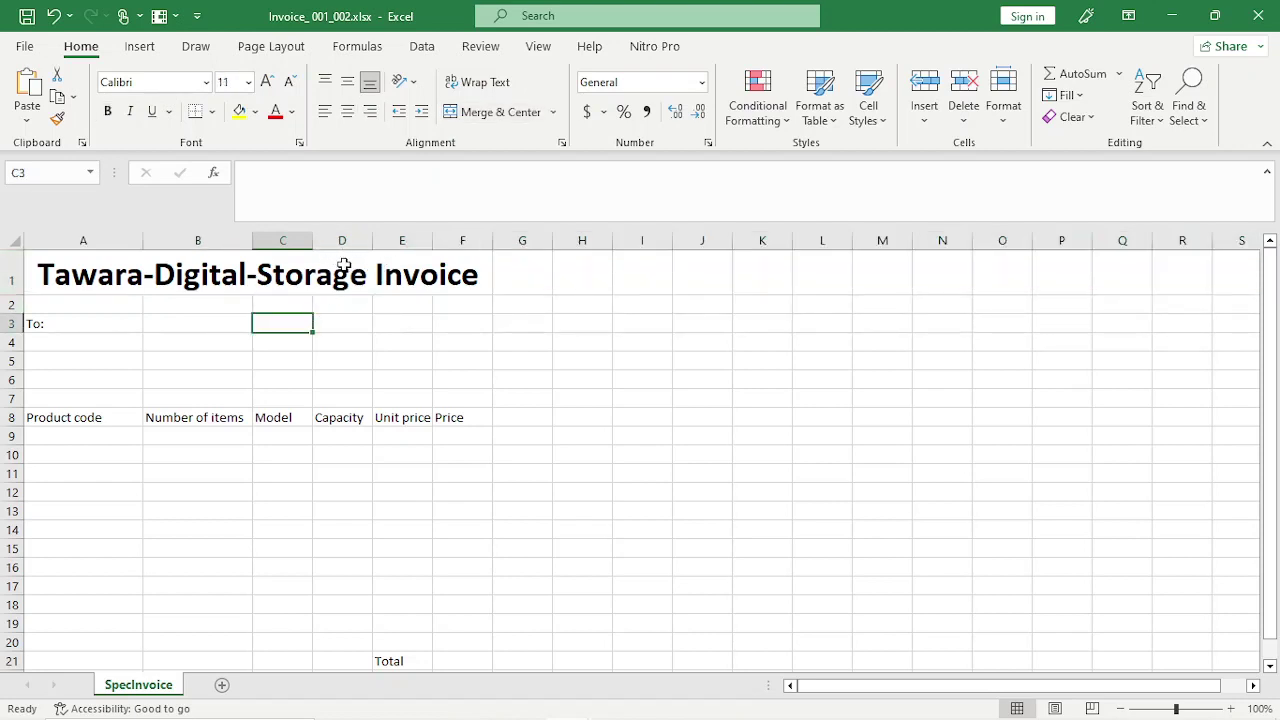
Widen columns F and E slightly to give the invoice title and the Unit price heading more room.
click(343, 266)
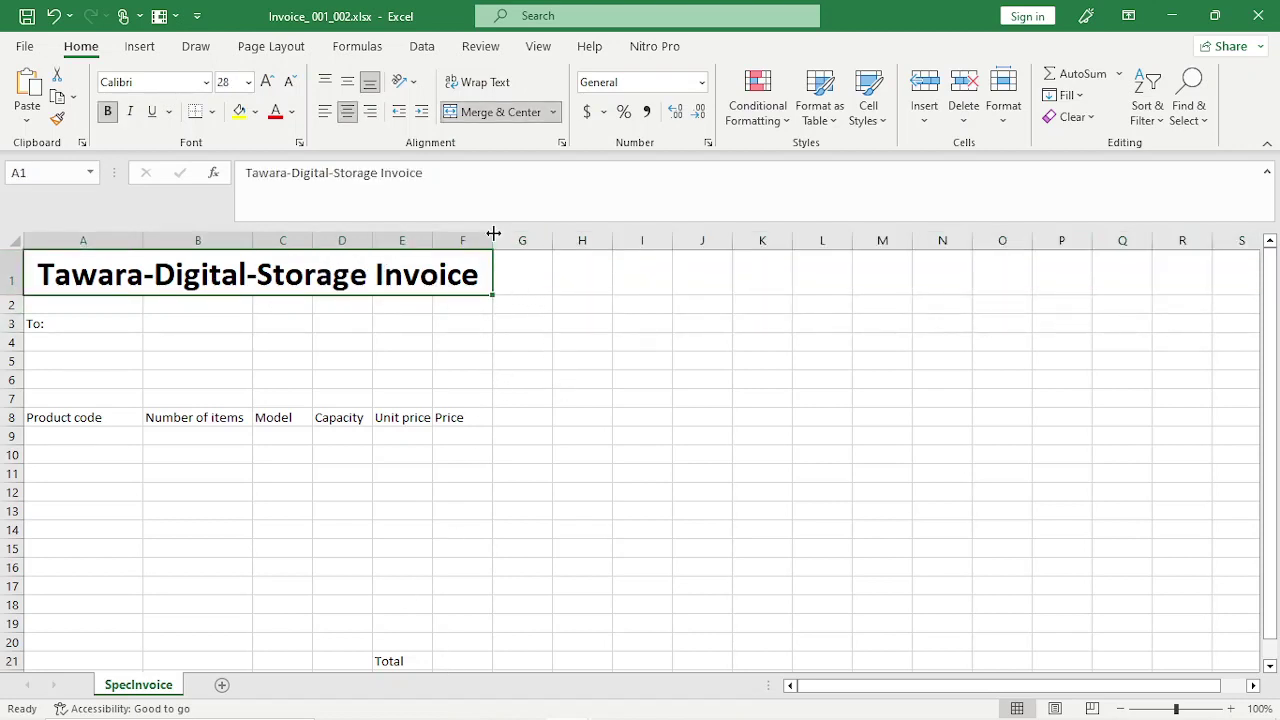
drag(492, 240, 510, 240)
drag(428, 243, 432, 243)
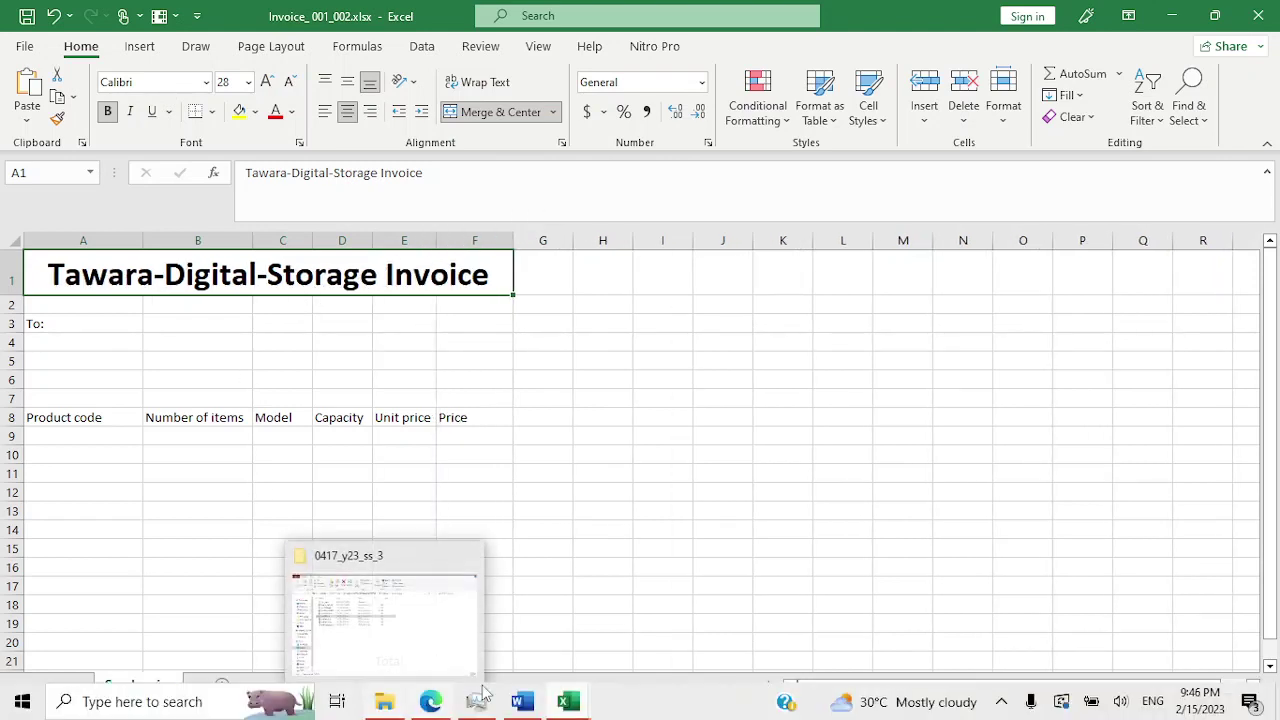
Read the footer and formula instructions in questions 9 to 14 of the question paper in Edge, and return to the invoice workbook in Excel.
click(430, 703)
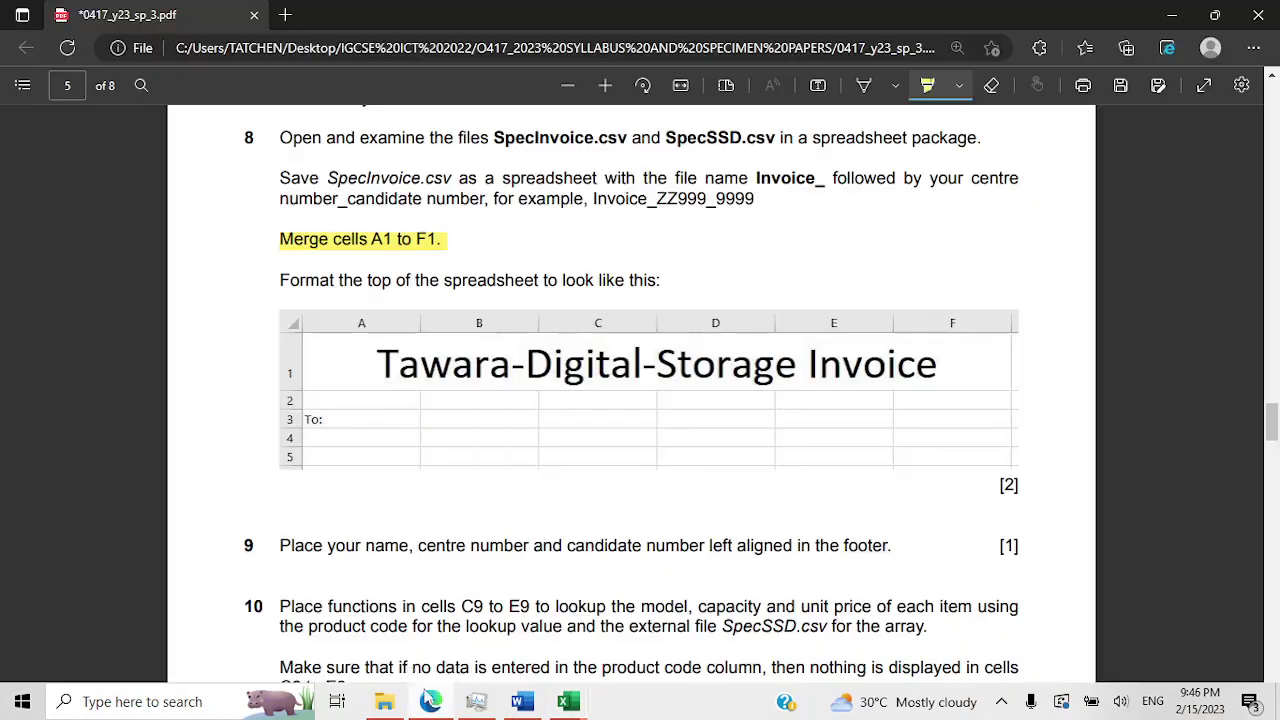
scroll(437, 455, down, 5)
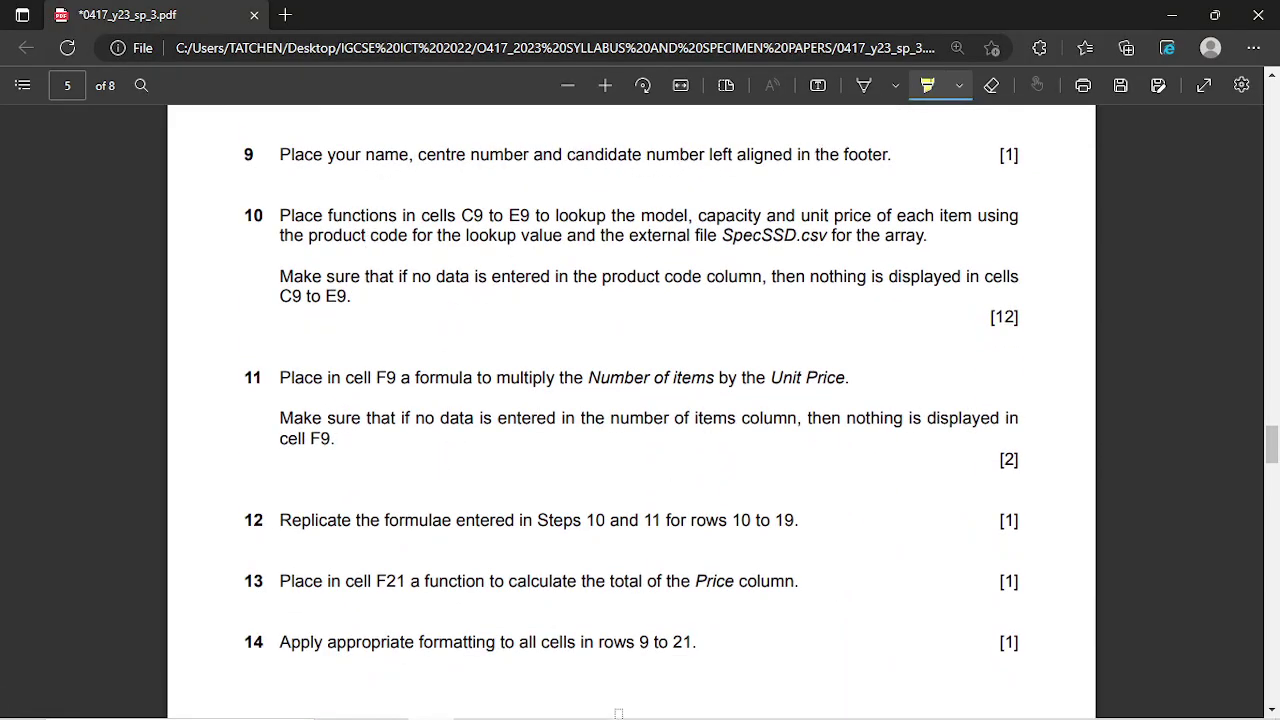
click(568, 701)
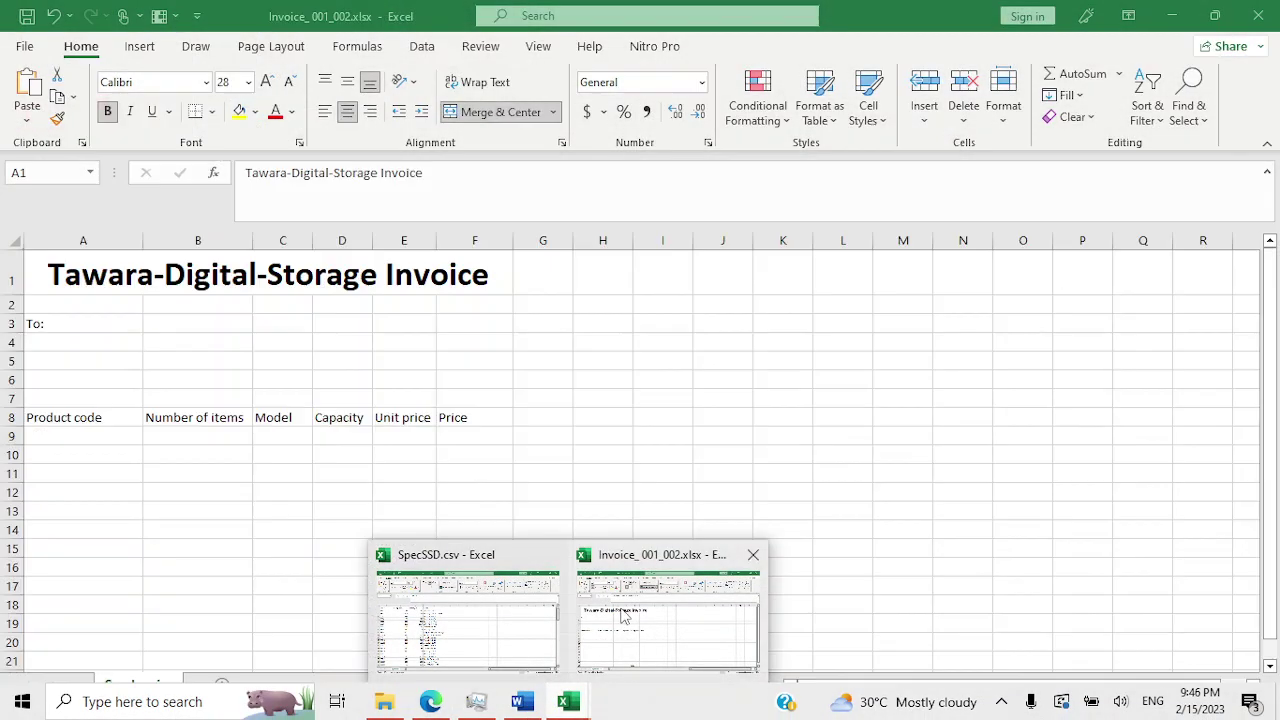
click(627, 617)
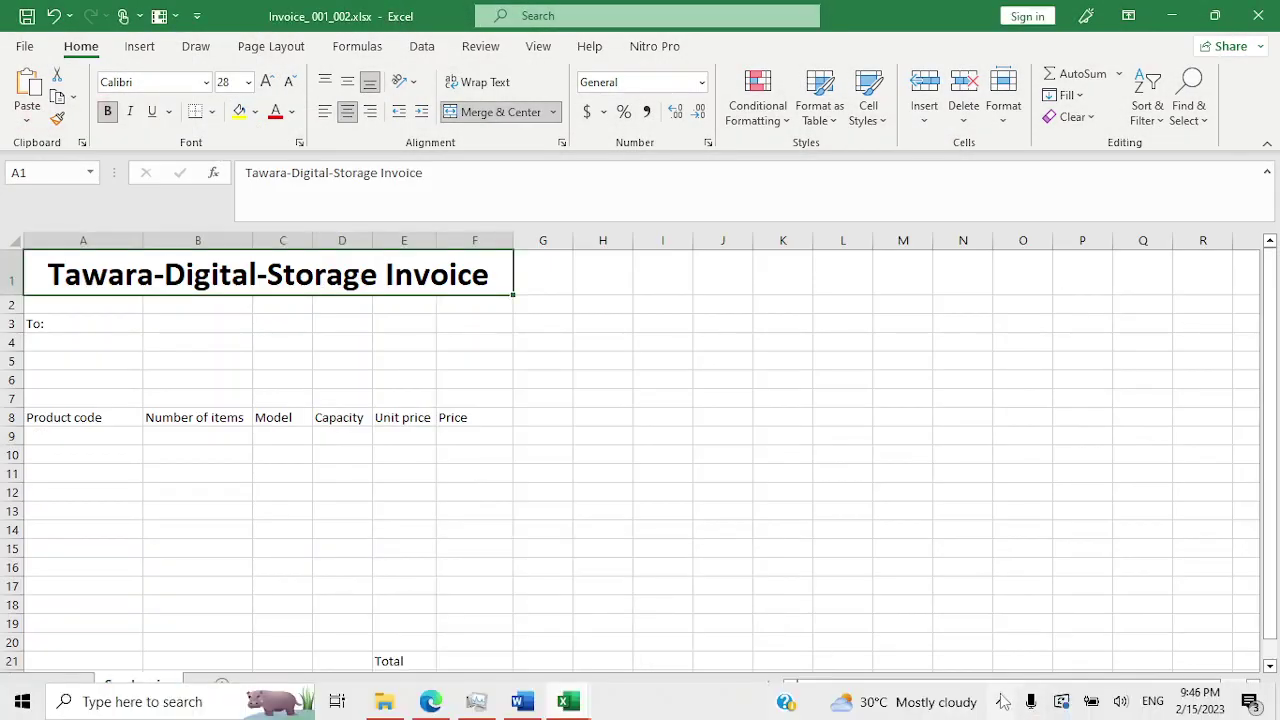
click(1001, 701)
click(1001, 701)
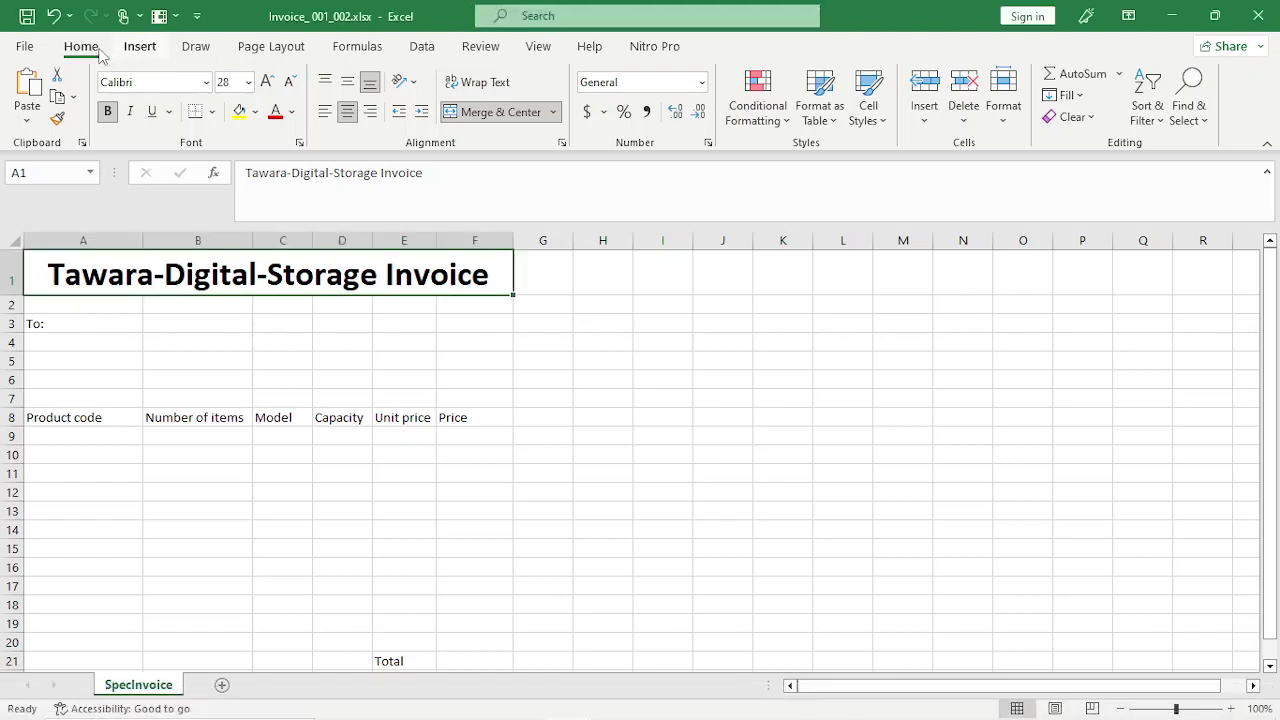
Open the worksheet's header and footer, and enter the candidate's name, centre number and candidate number in the left-aligned footer section.
click(550, 15)
text(he)
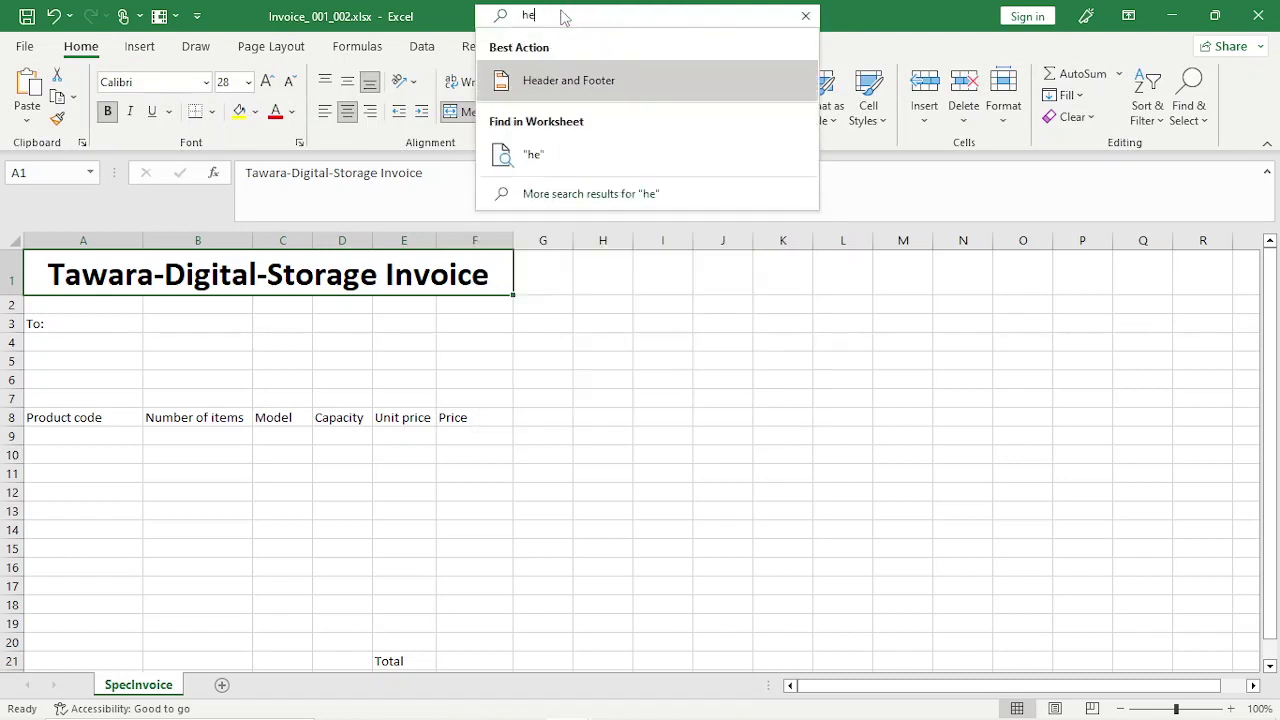
click(577, 80)
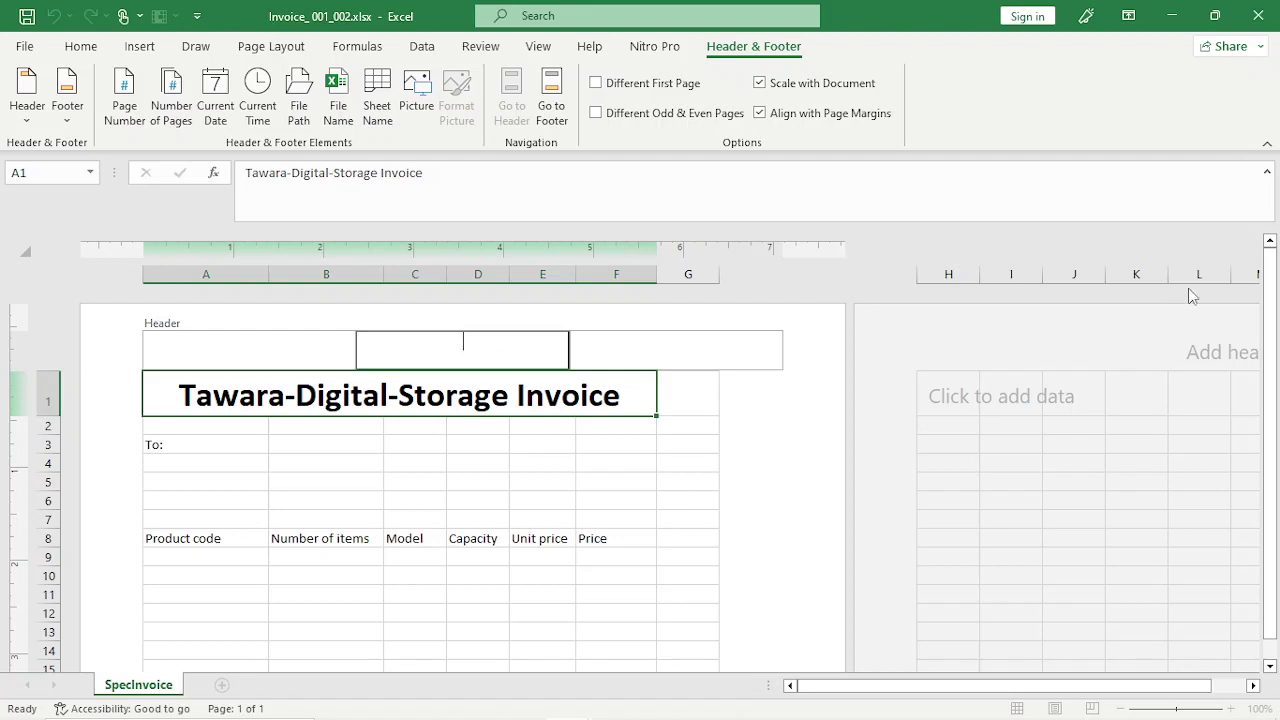
scroll(969, 480, down, 11)
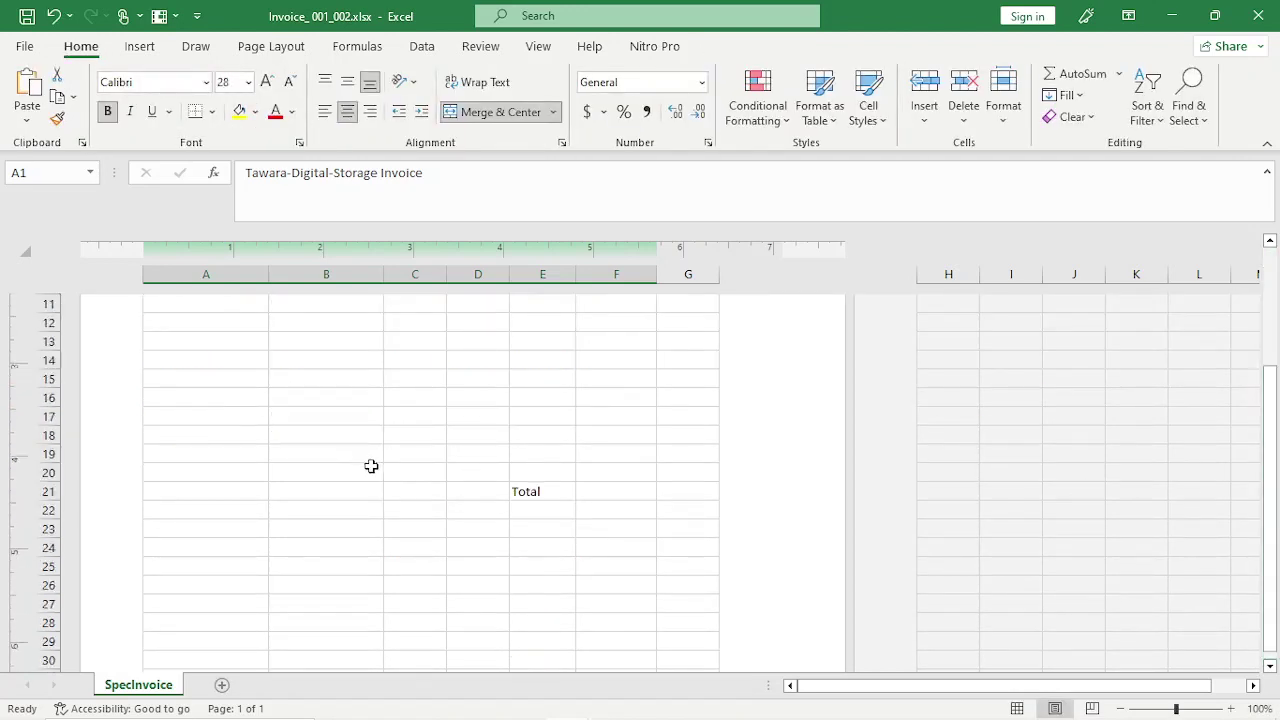
scroll(364, 443, up, 7)
scroll(362, 445, down, 8)
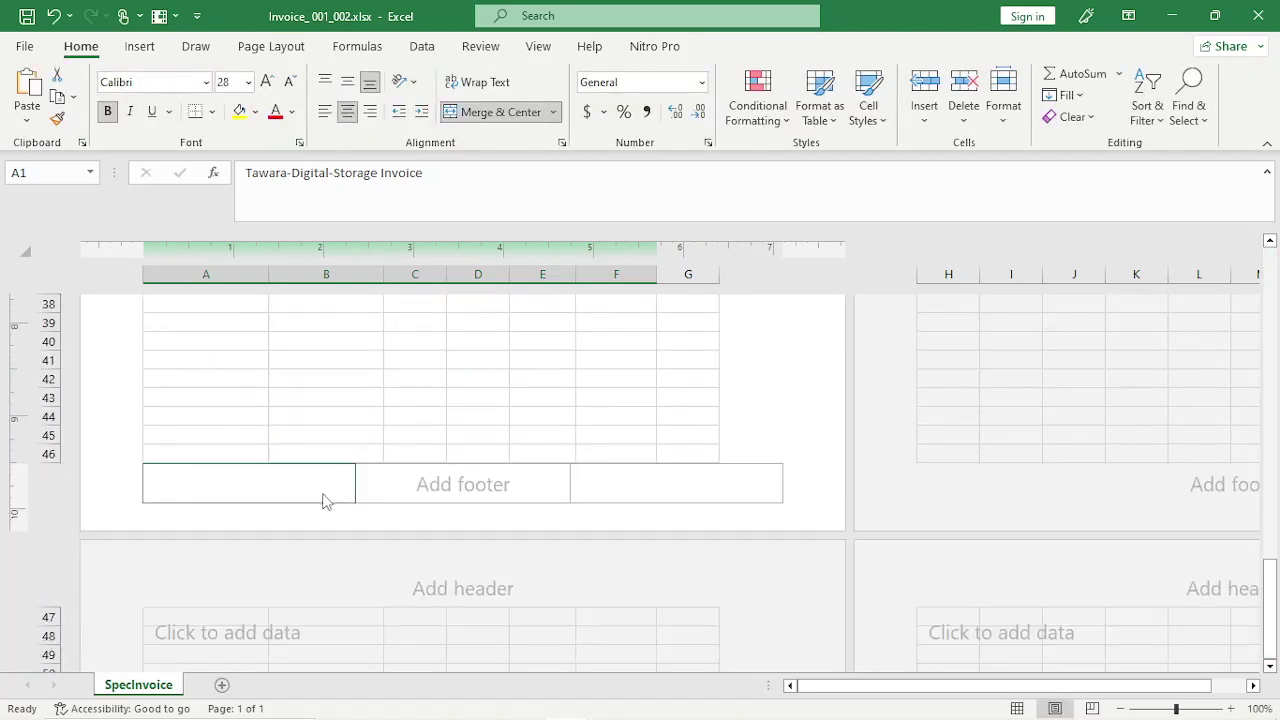
click(264, 487)
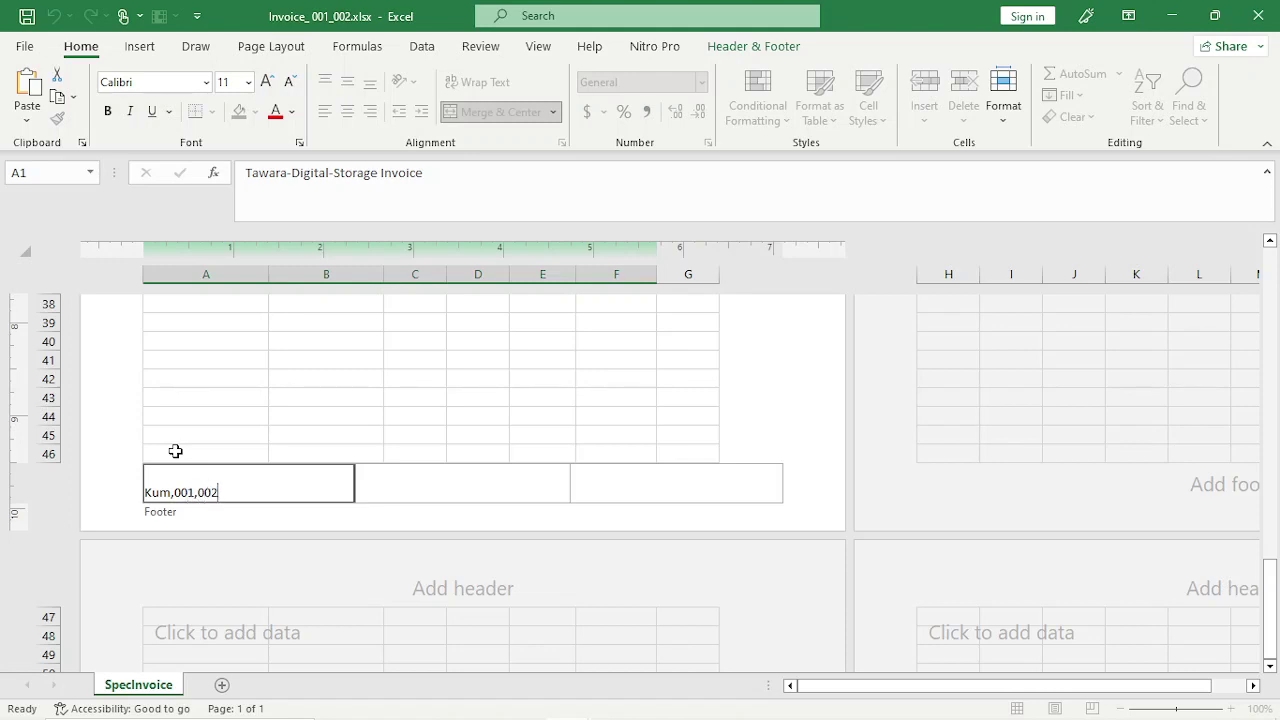
Switch to the question paper in Edge and highlight question 9's footer details and question 10's cell range, lookup fields, product code and SpecSSD.csv array in yellow.
click(440, 705)
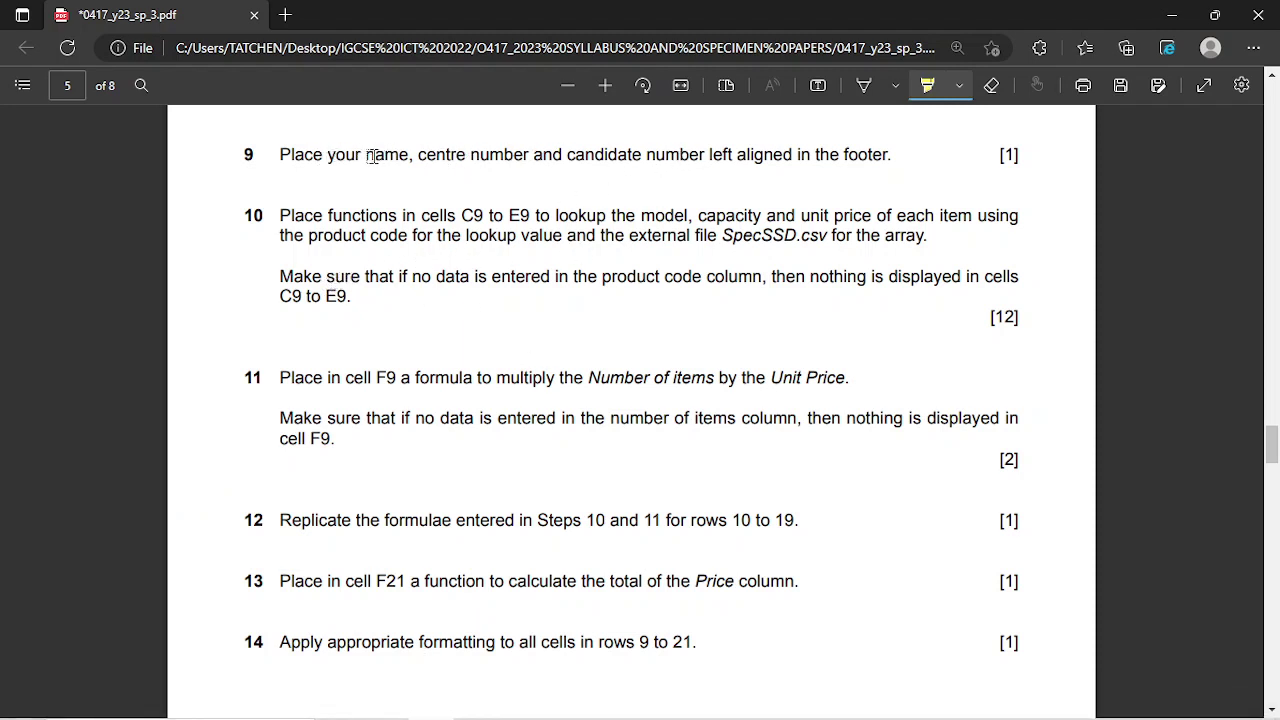
drag(368, 155, 814, 156)
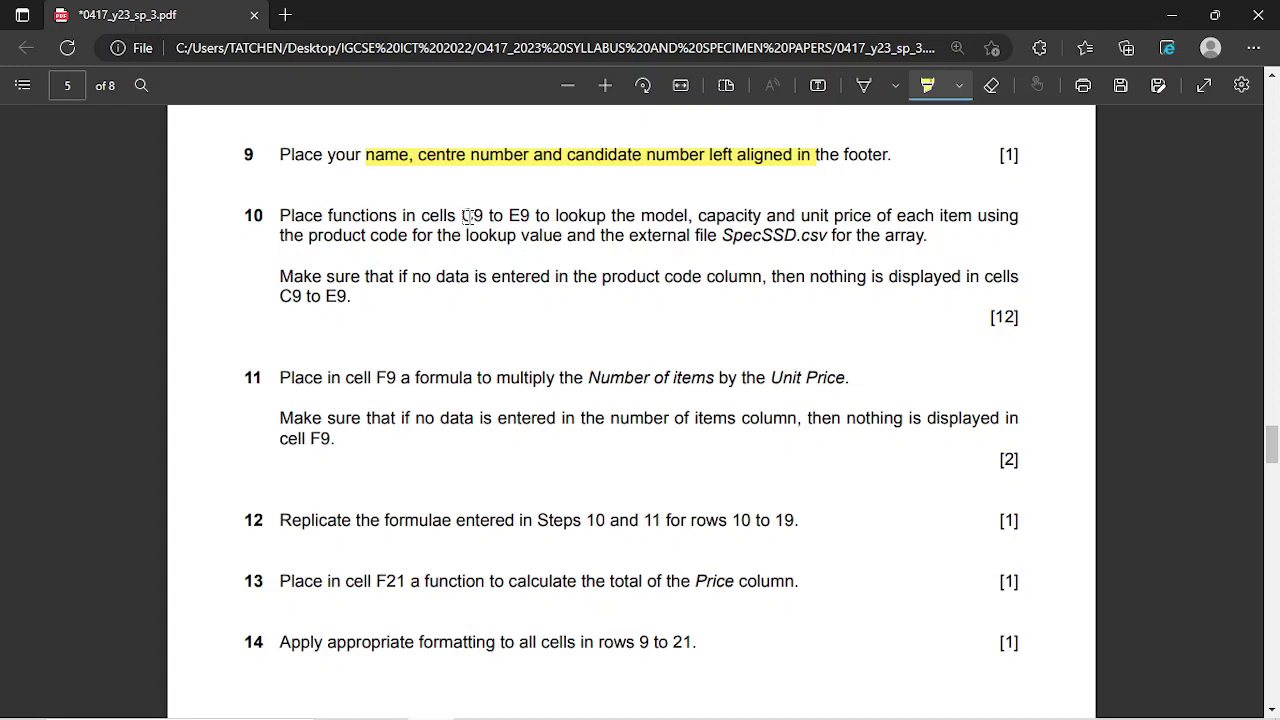
mouse_move(465, 215)
mouse_down()
mouse_move(517, 236)
mouse_move(530, 216)
mouse_up()
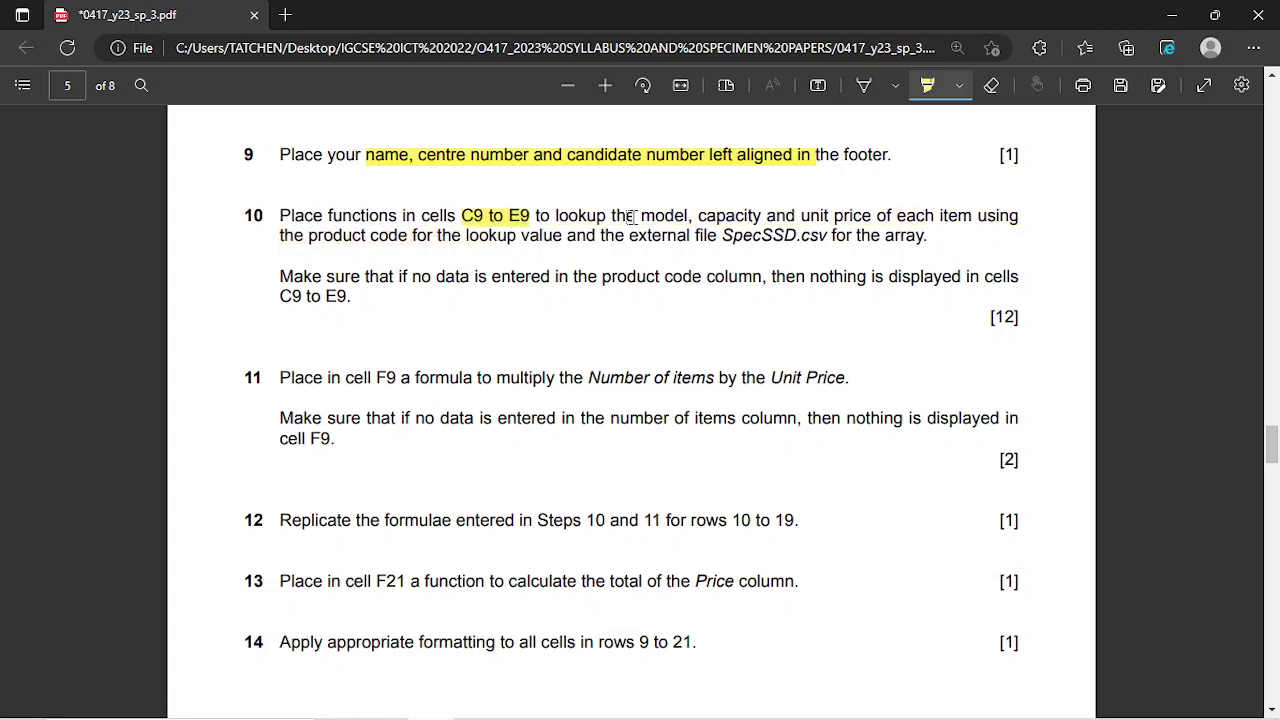
drag(642, 217, 873, 216)
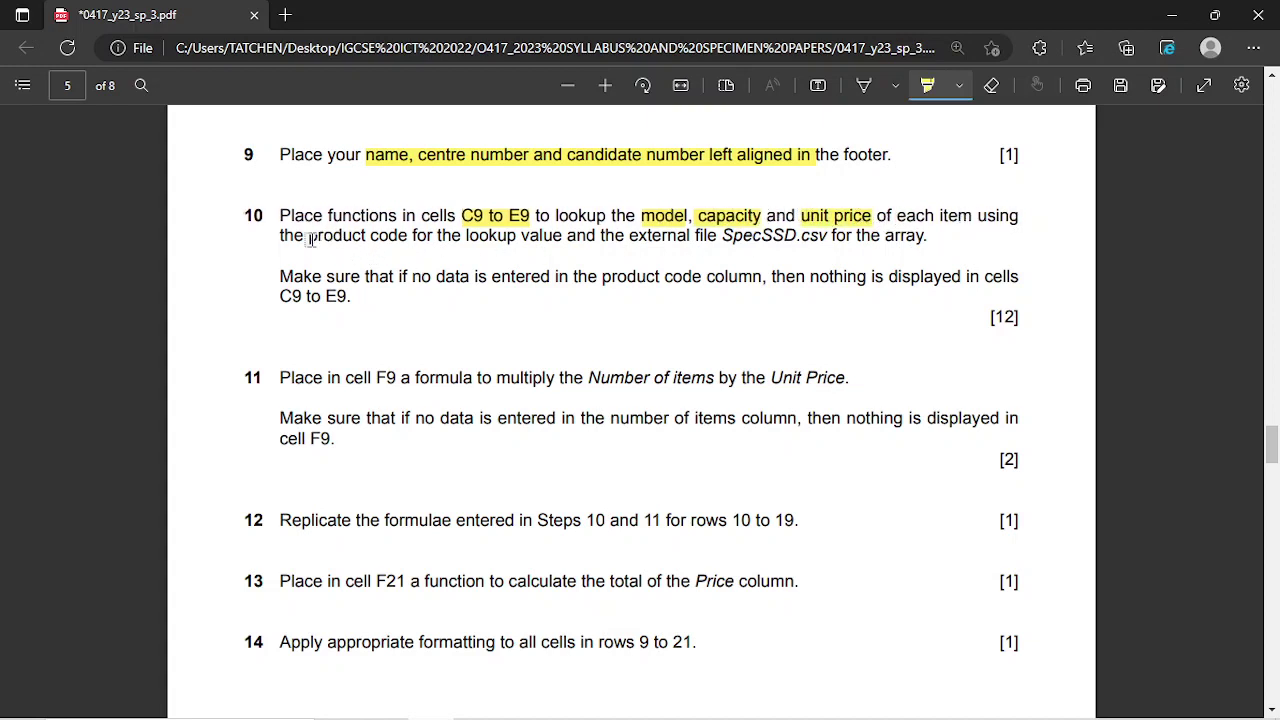
drag(308, 236, 408, 232)
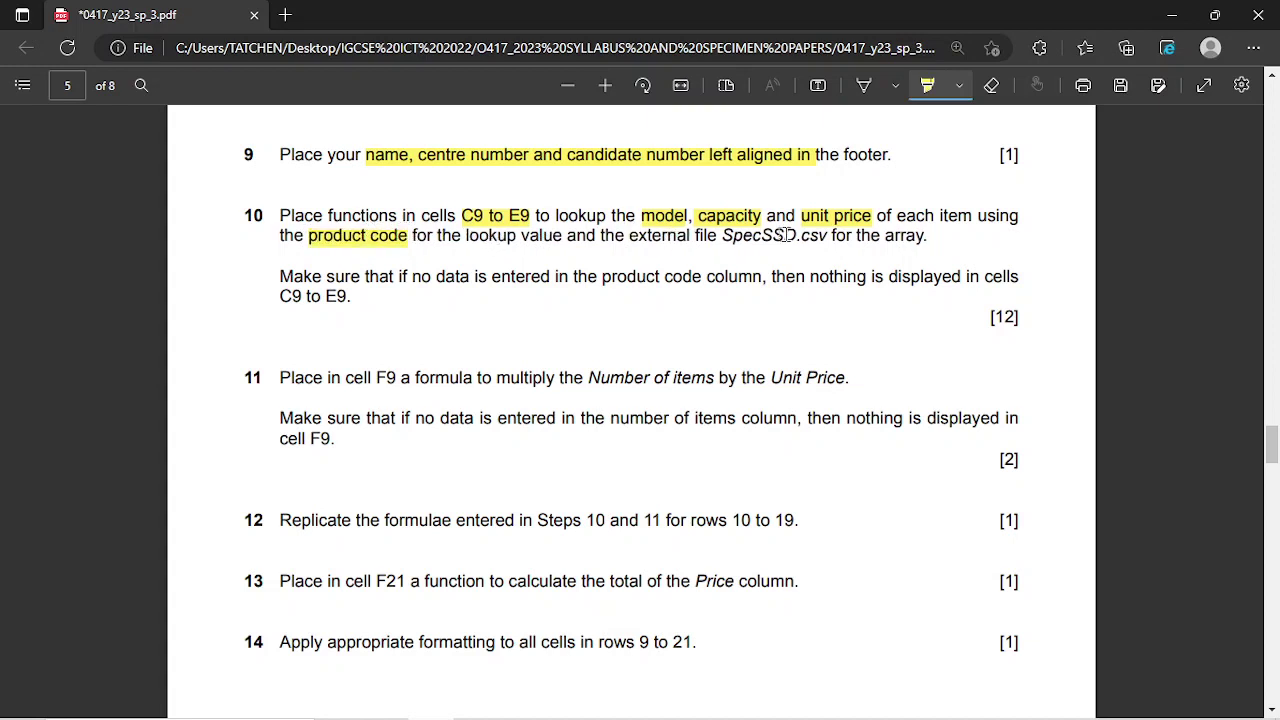
drag(724, 238, 930, 238)
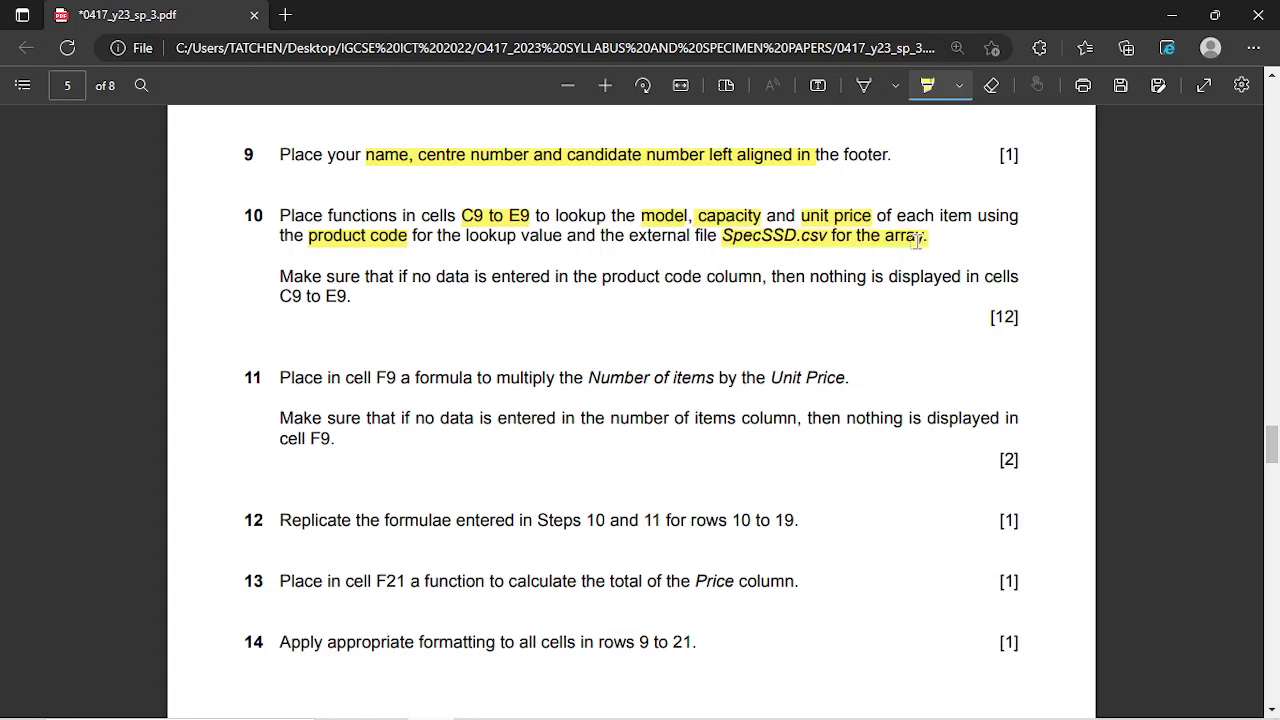
Change the highlighter colour to red and highlight "product code" in question 10.
click(926, 86)
click(959, 86)
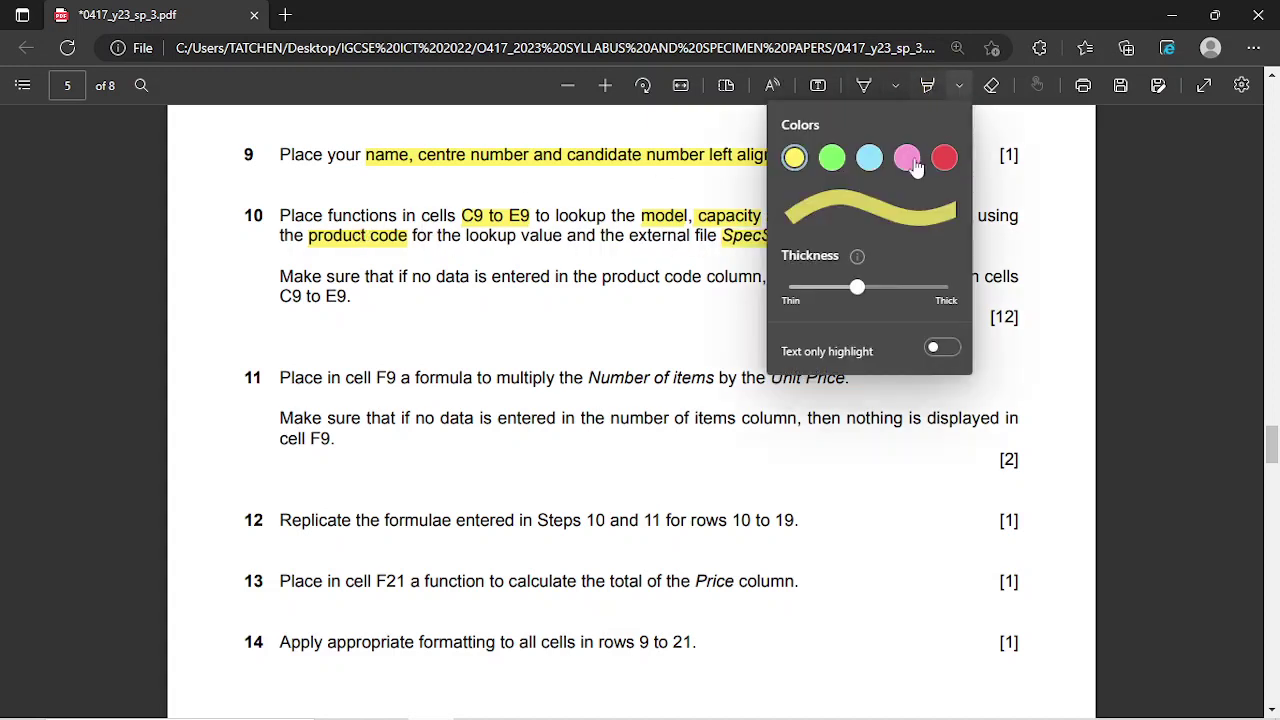
click(944, 157)
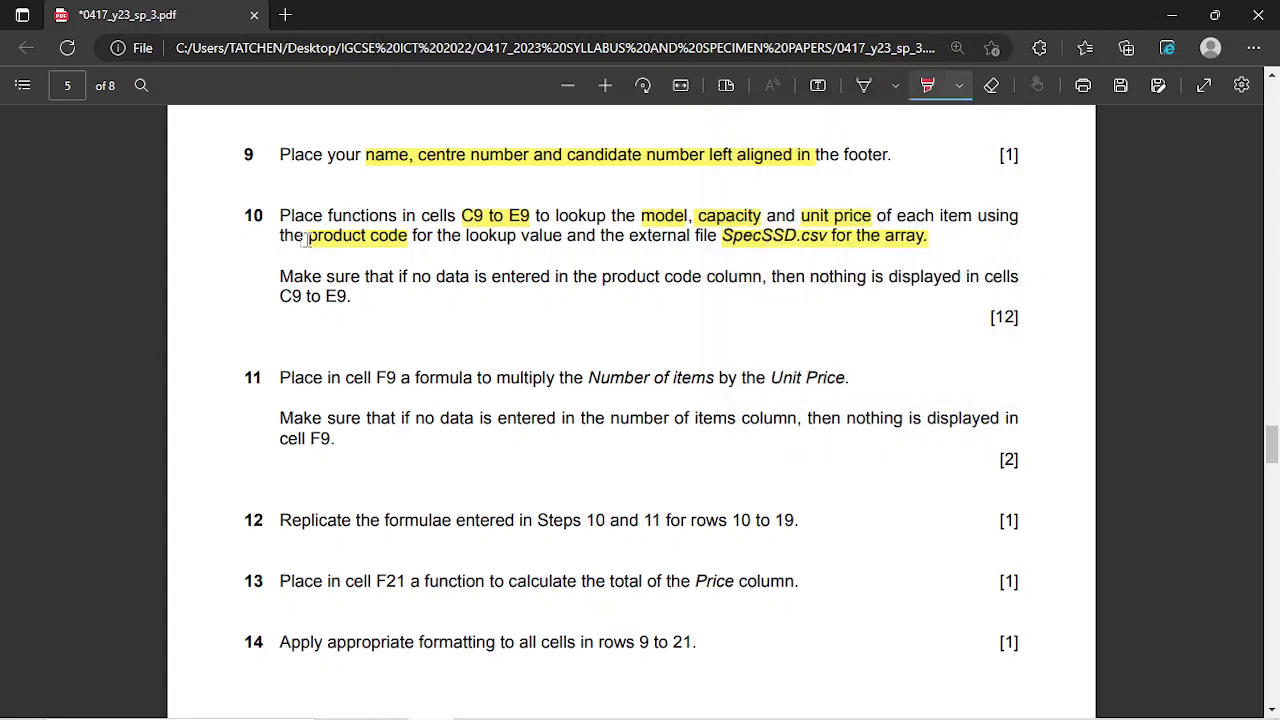
drag(306, 237, 408, 235)
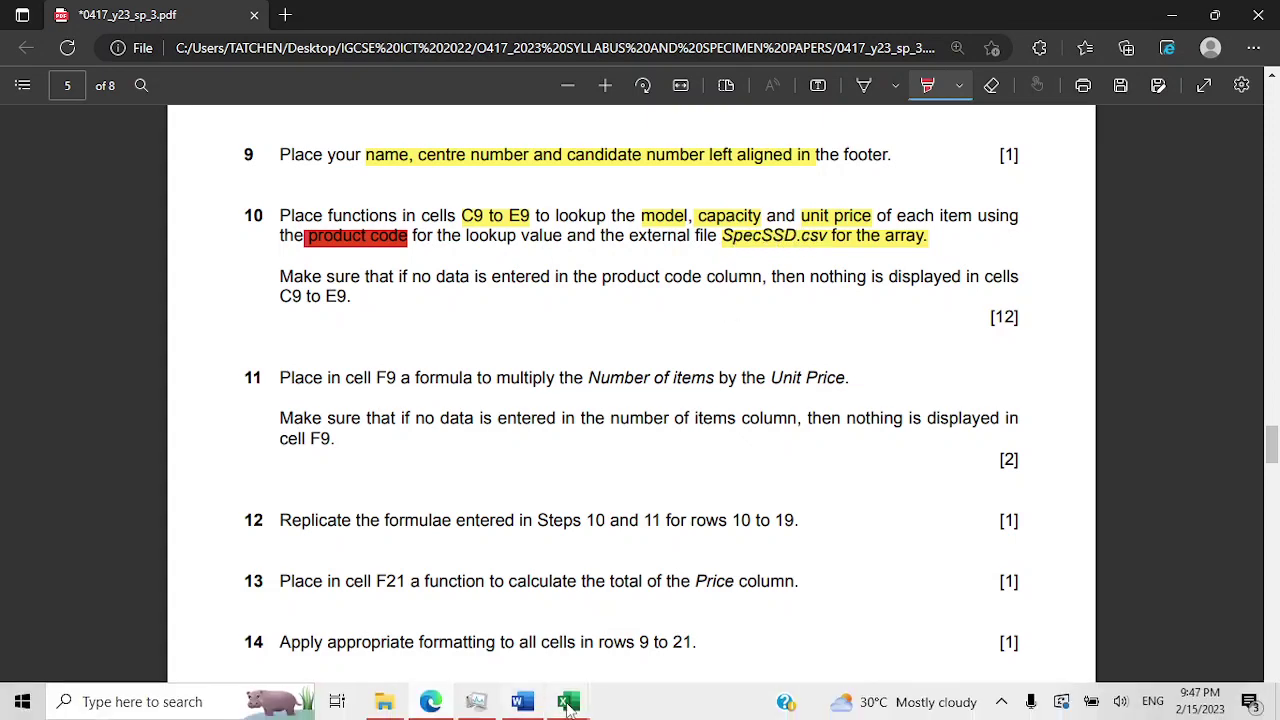
Examine the product data in SpecSSD.csv in Excel, and compare it with the row 8 headings of the invoice workbook.
mouse_move(573, 703)
click(446, 620)
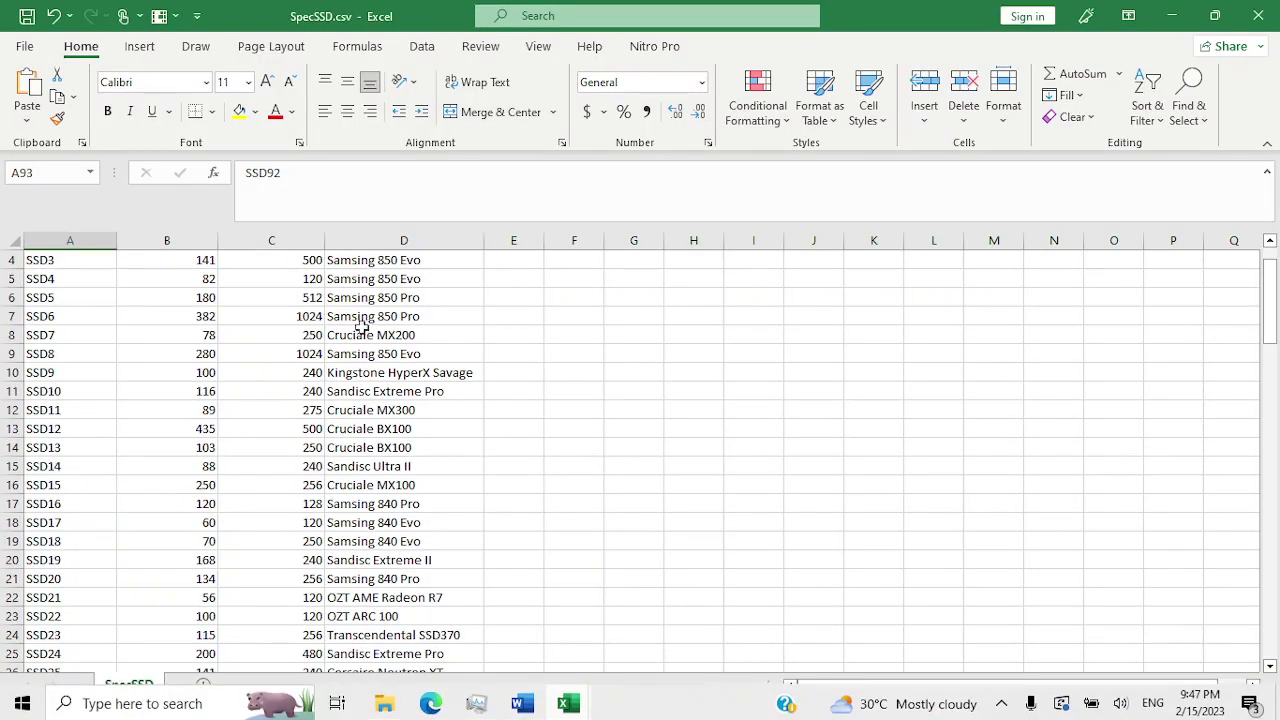
click(1172, 16)
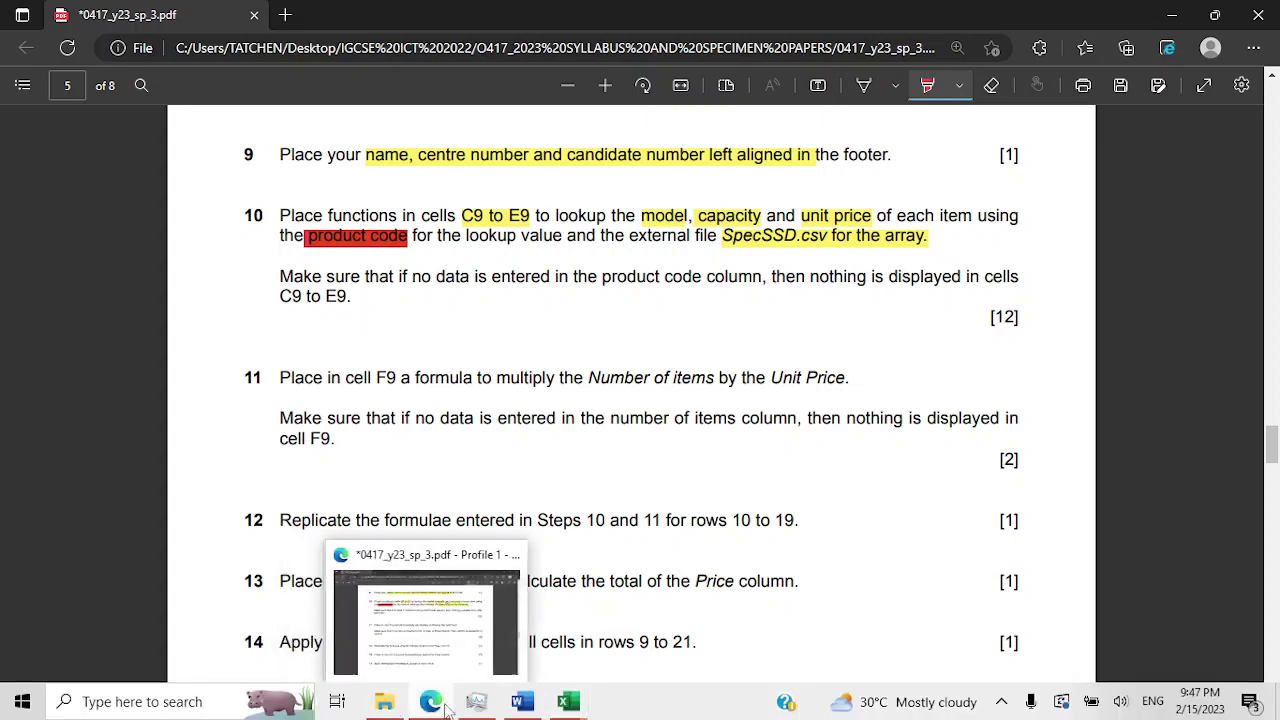
mouse_move(580, 712)
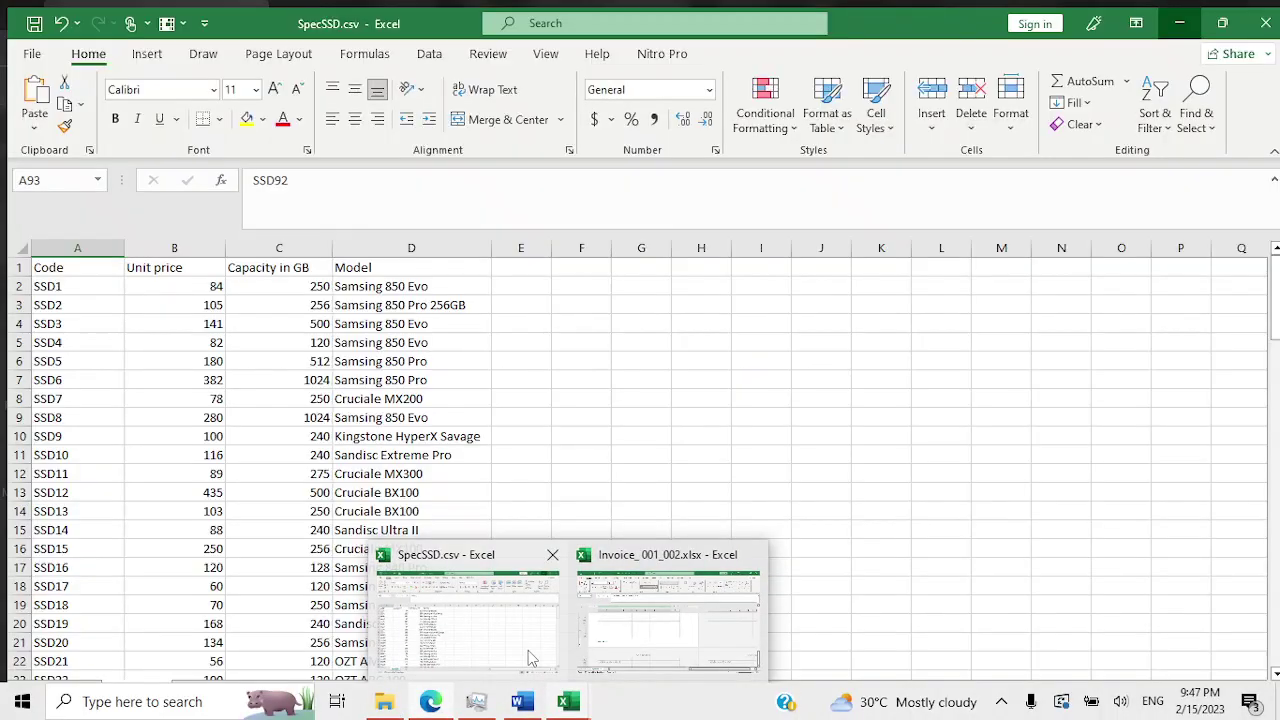
click(566, 623)
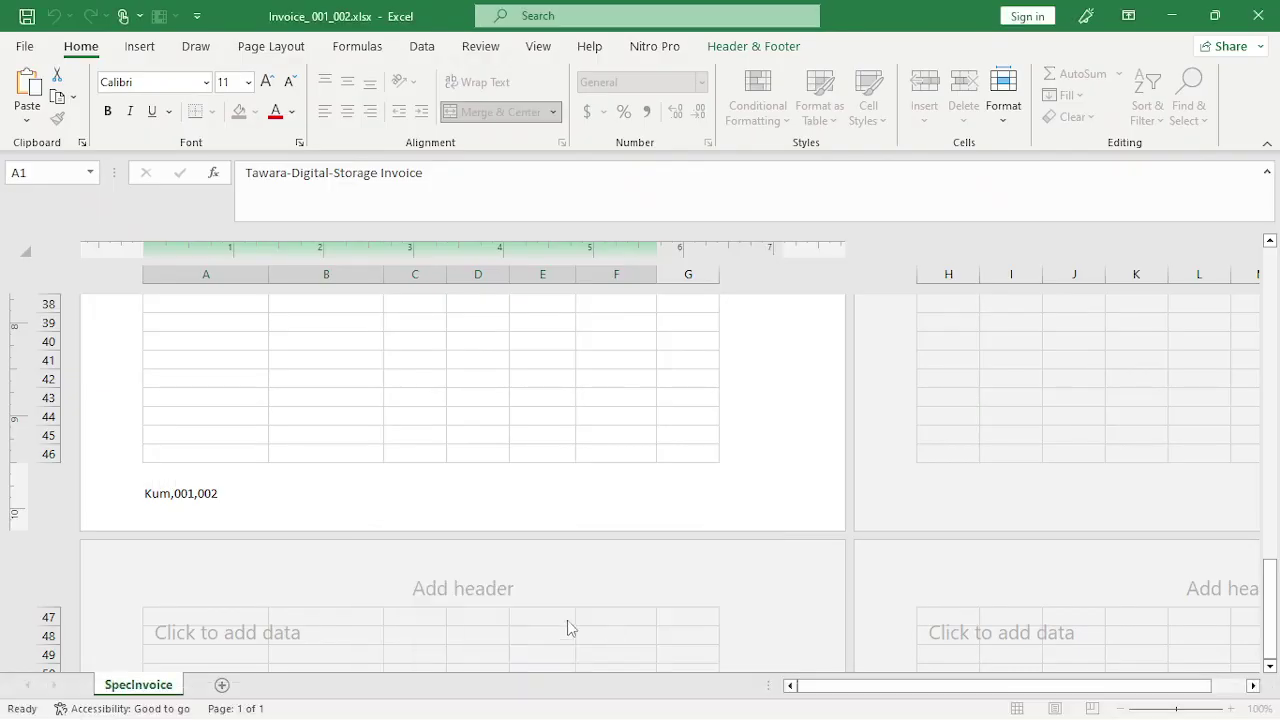
scroll(307, 421, up, 12)
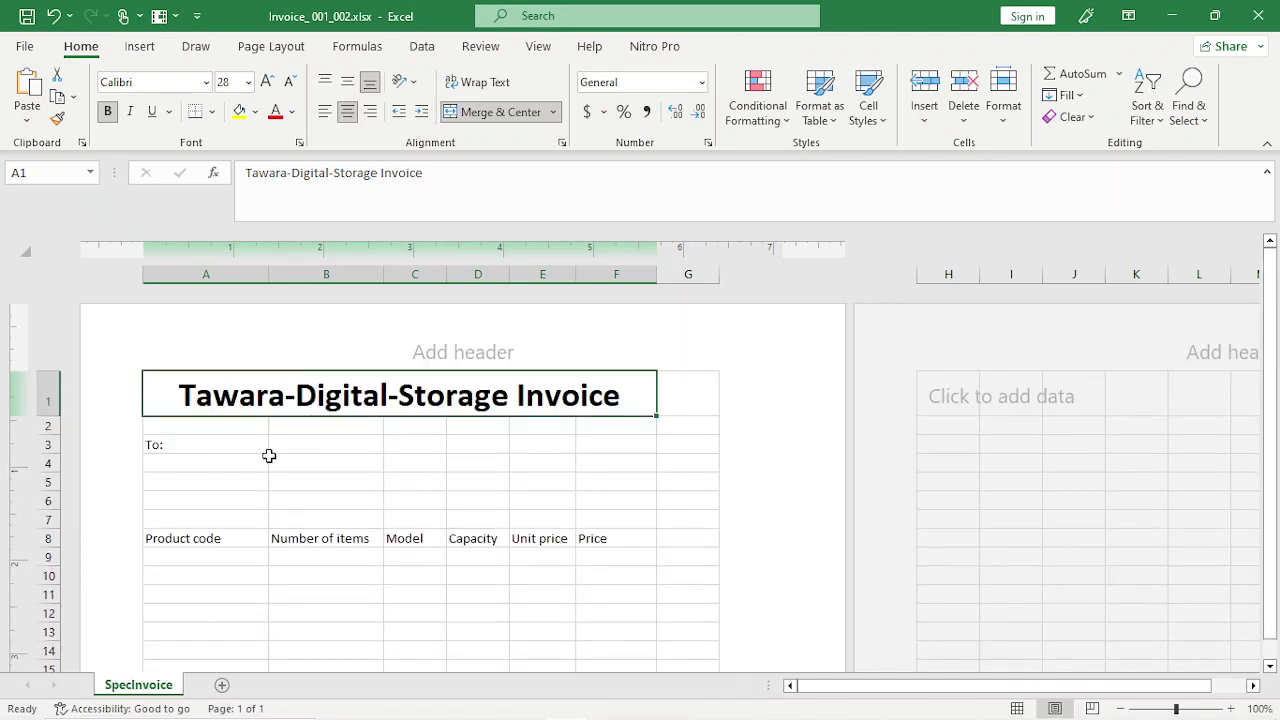
scroll(266, 463, down, 3)
scroll(266, 463, up, 3)
scroll(326, 529, down, 3)
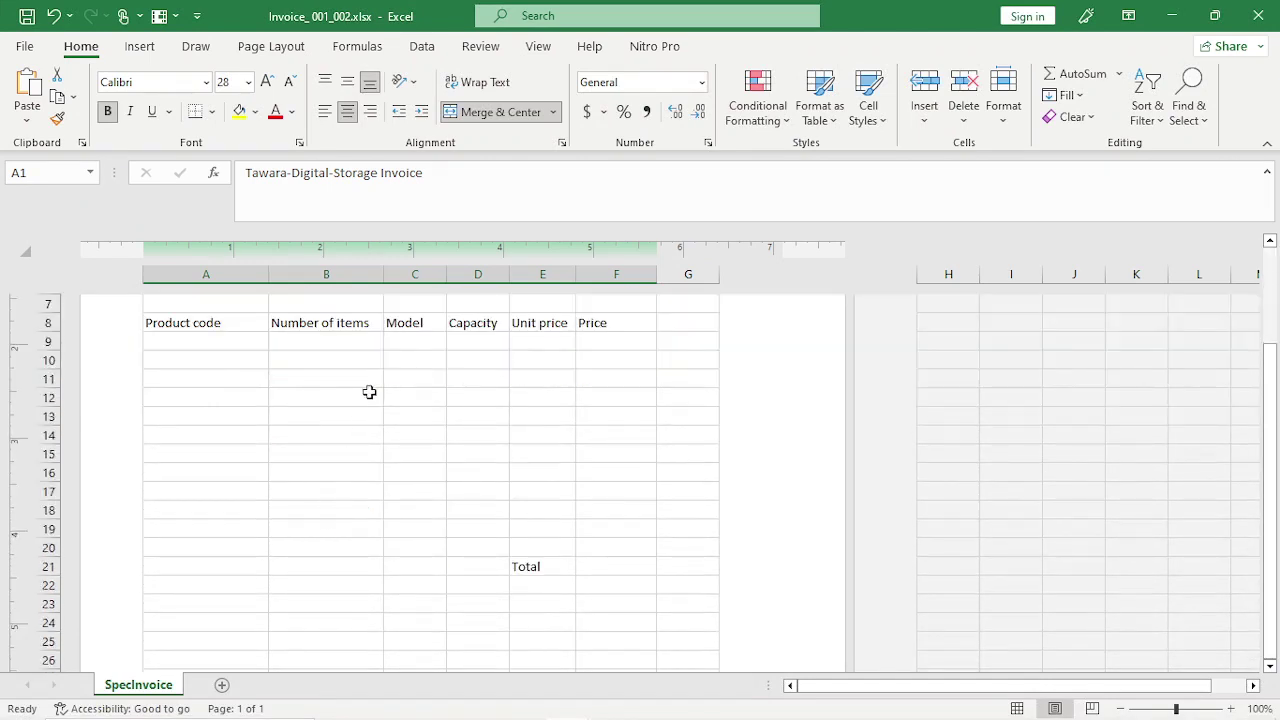
Switch to the question paper in Edge and highlight the word "lookup" in question 10 in red.
mouse_move(430, 712)
click(428, 612)
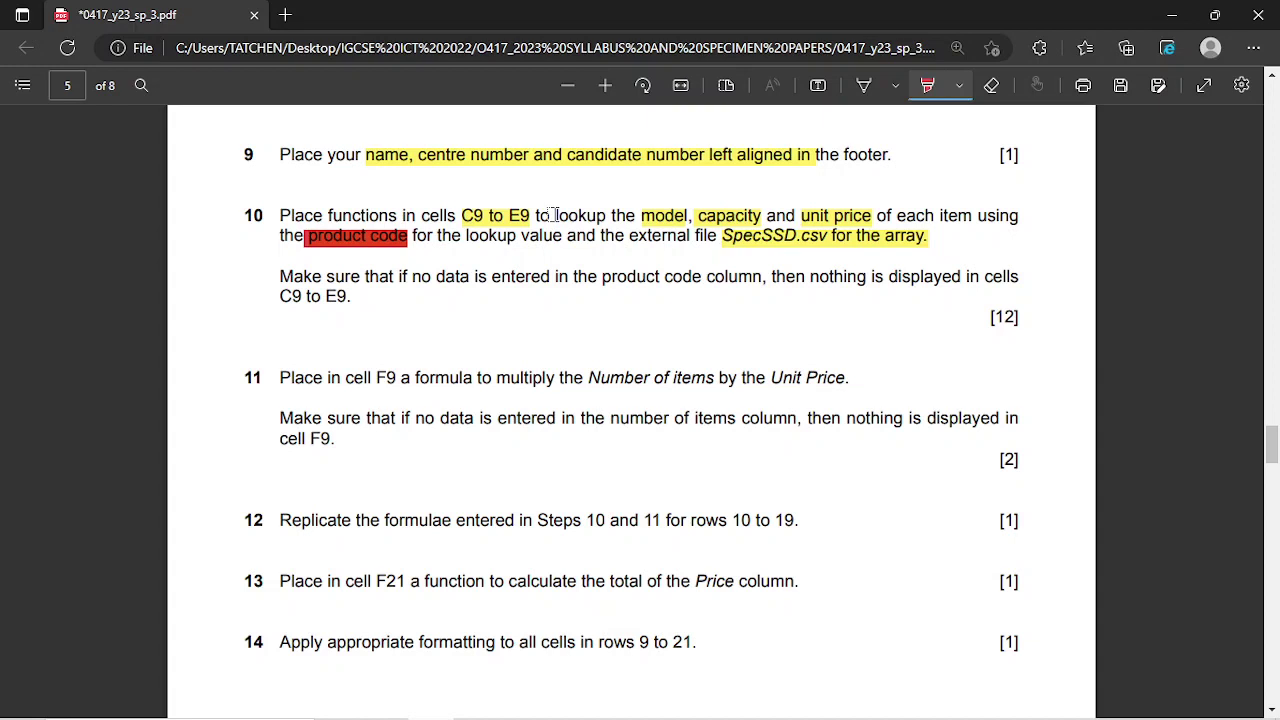
drag(553, 215, 611, 218)
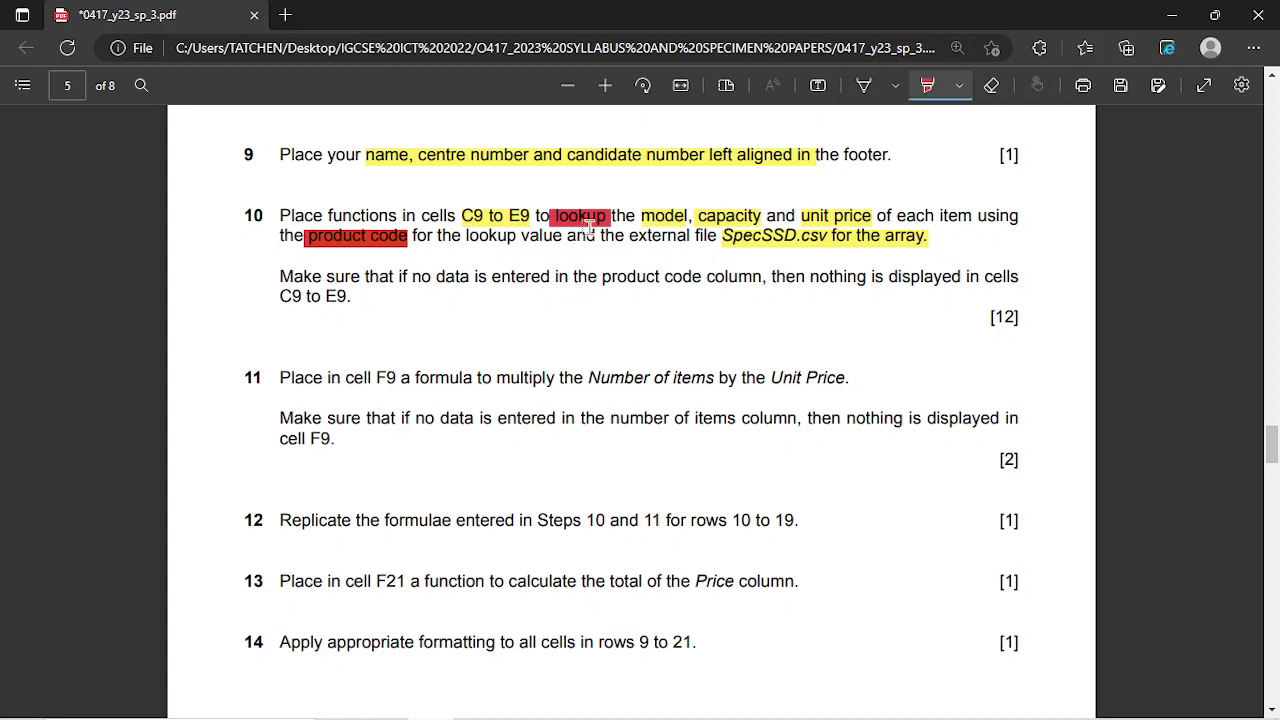
Switch to SpecSSD.csv in Excel and examine its Code, Unit price, Capacity in GB and Model columns.
mouse_move(590, 712)
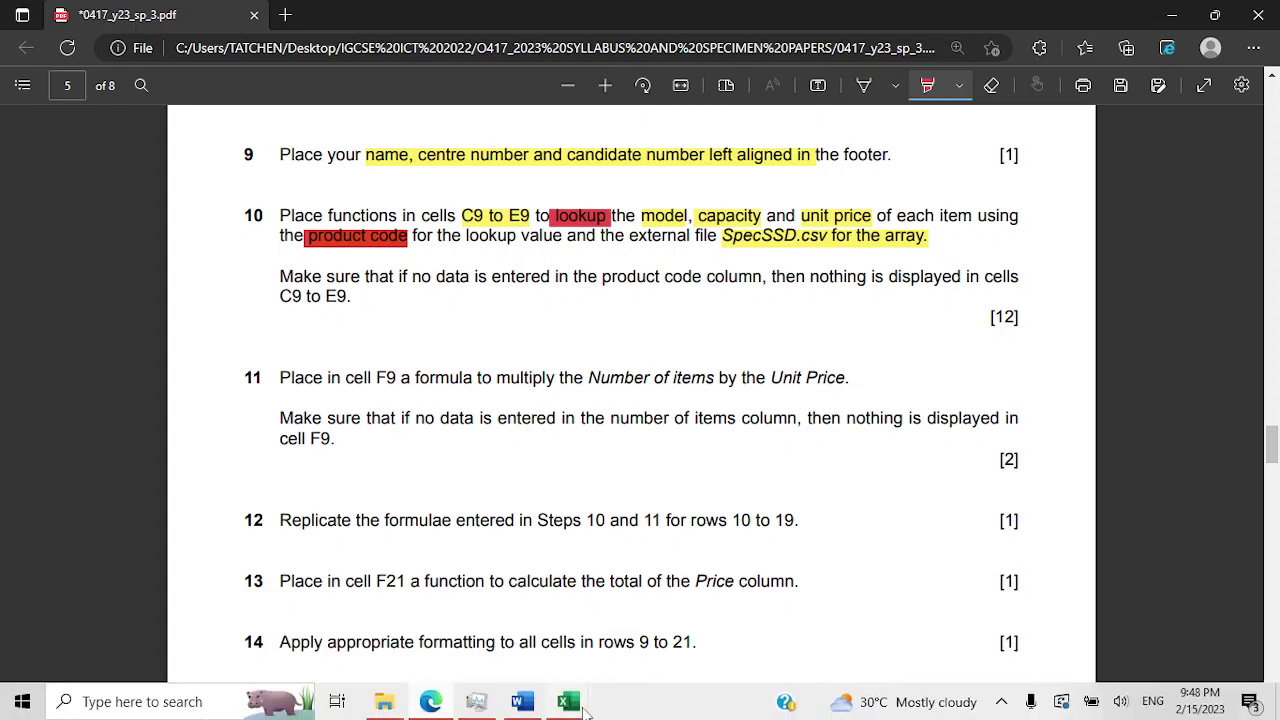
click(586, 708)
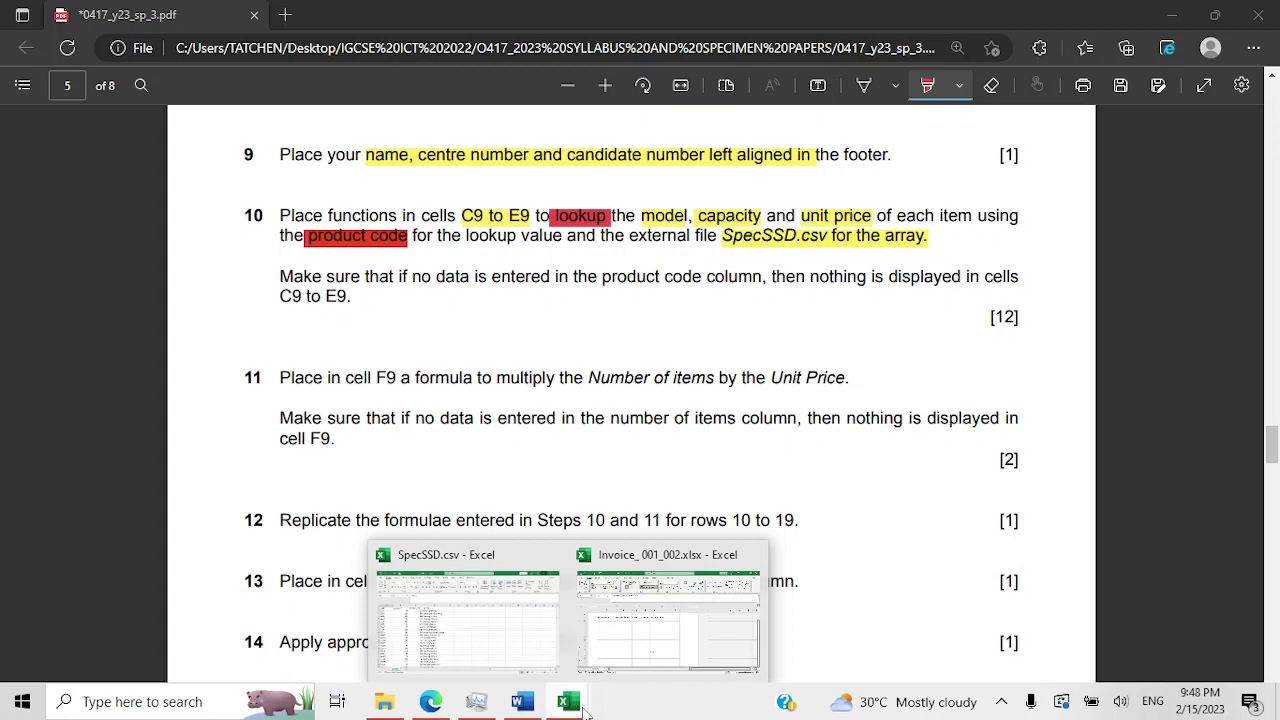
click(532, 602)
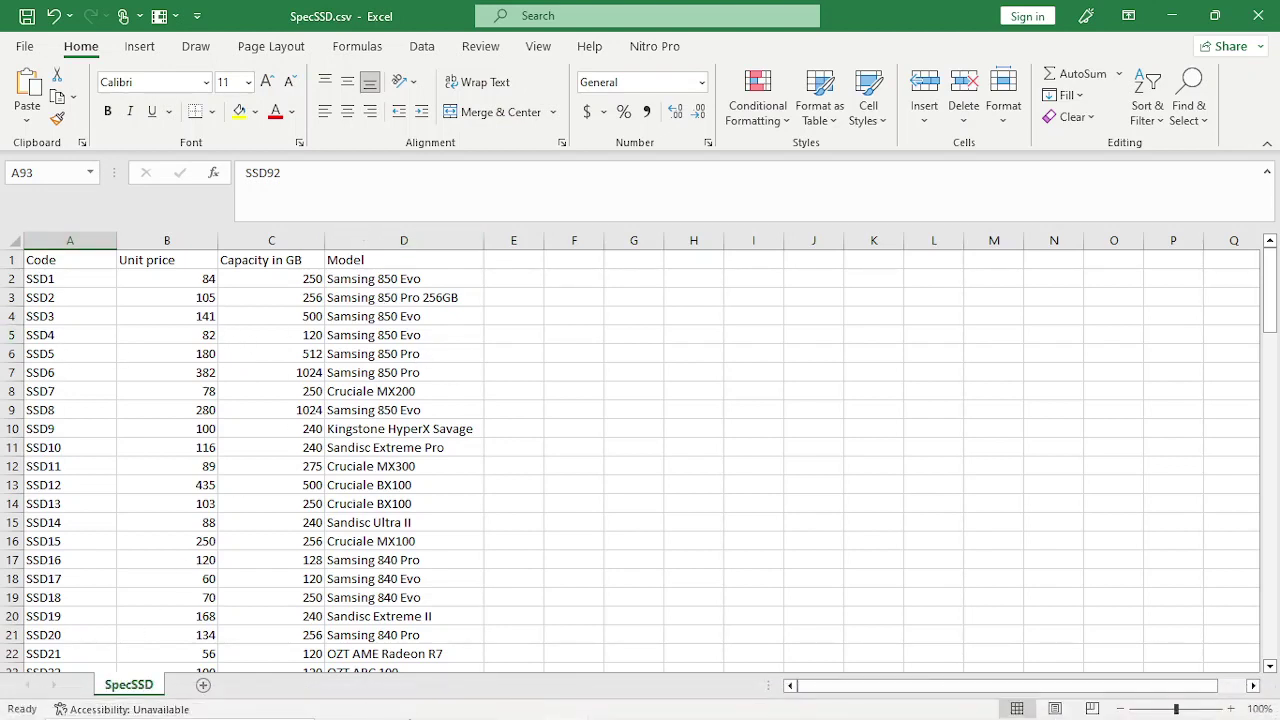
Switch to the invoice workbook in Excel and enter "=VLOK" as the beginning of a lookup formula in C9.
mouse_move(490, 712)
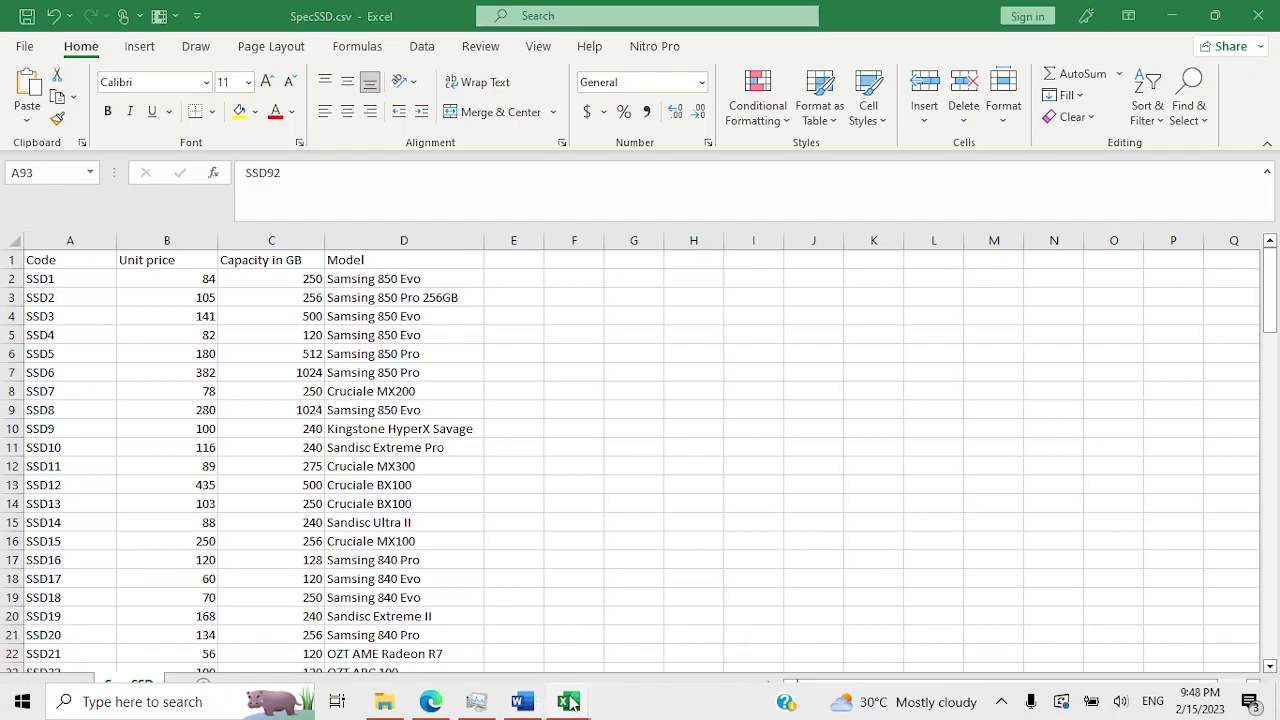
mouse_move(570, 704)
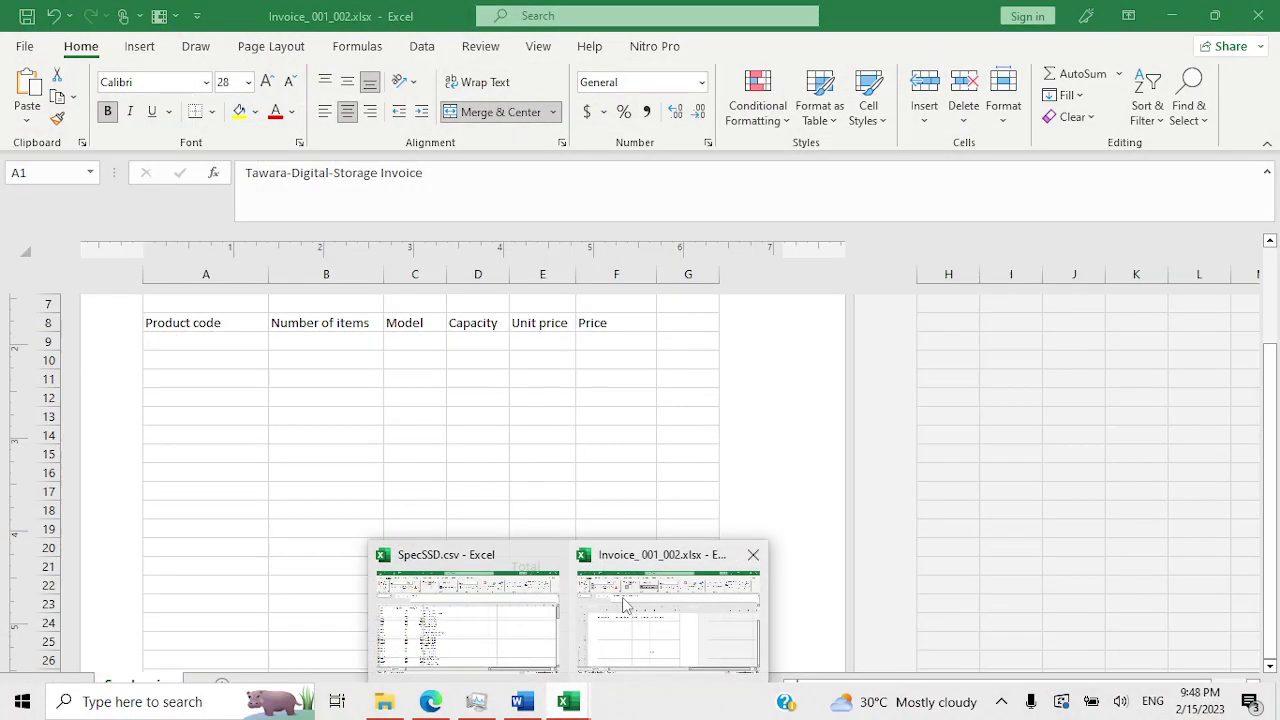
click(625, 605)
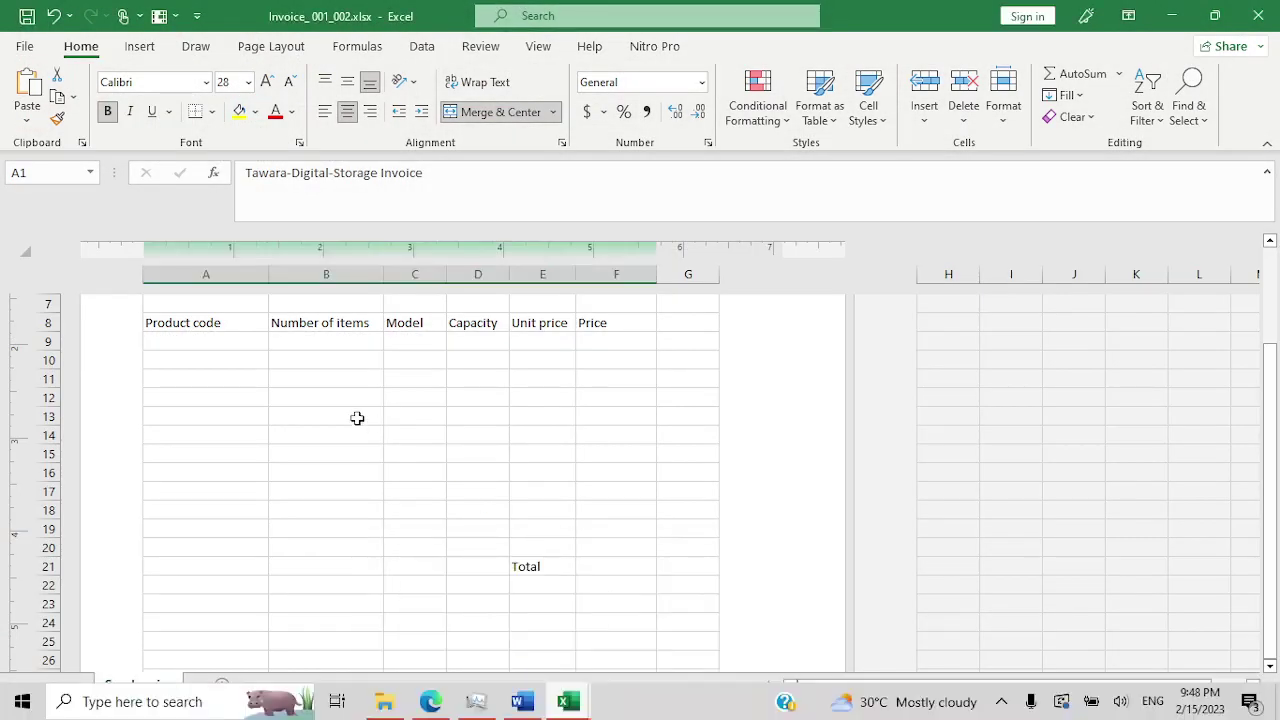
click(407, 338)
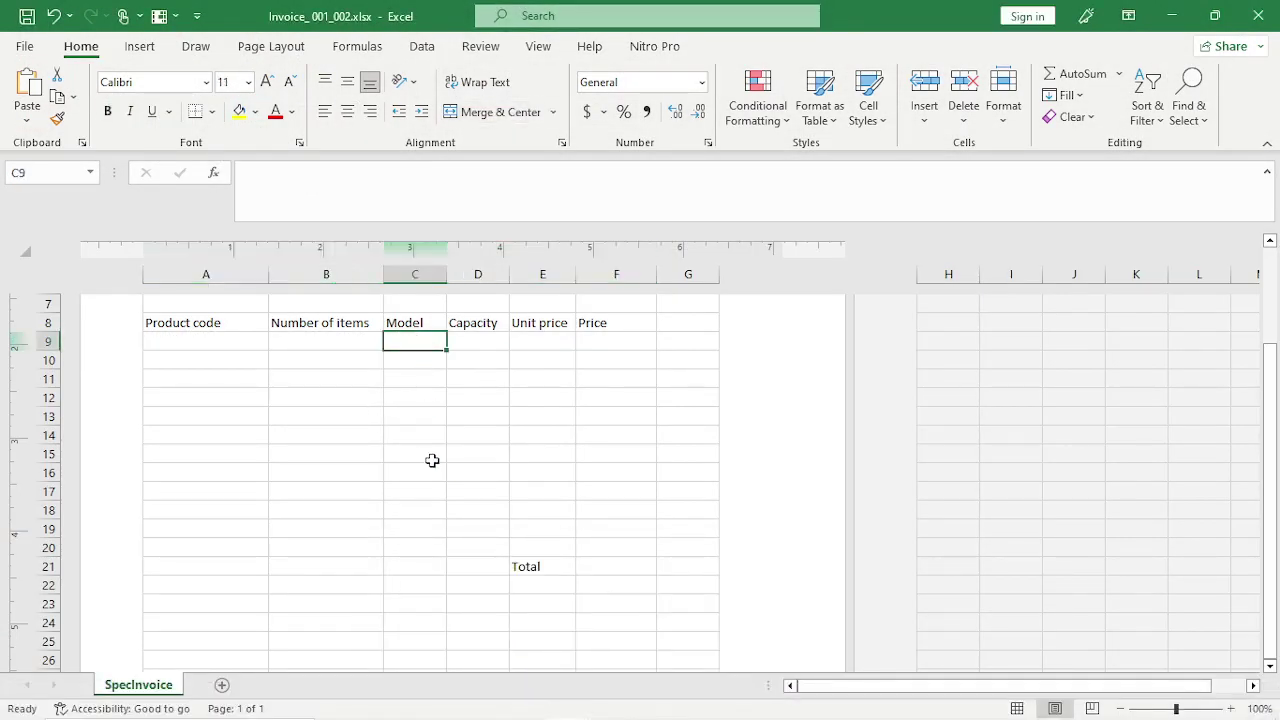
click(313, 195)
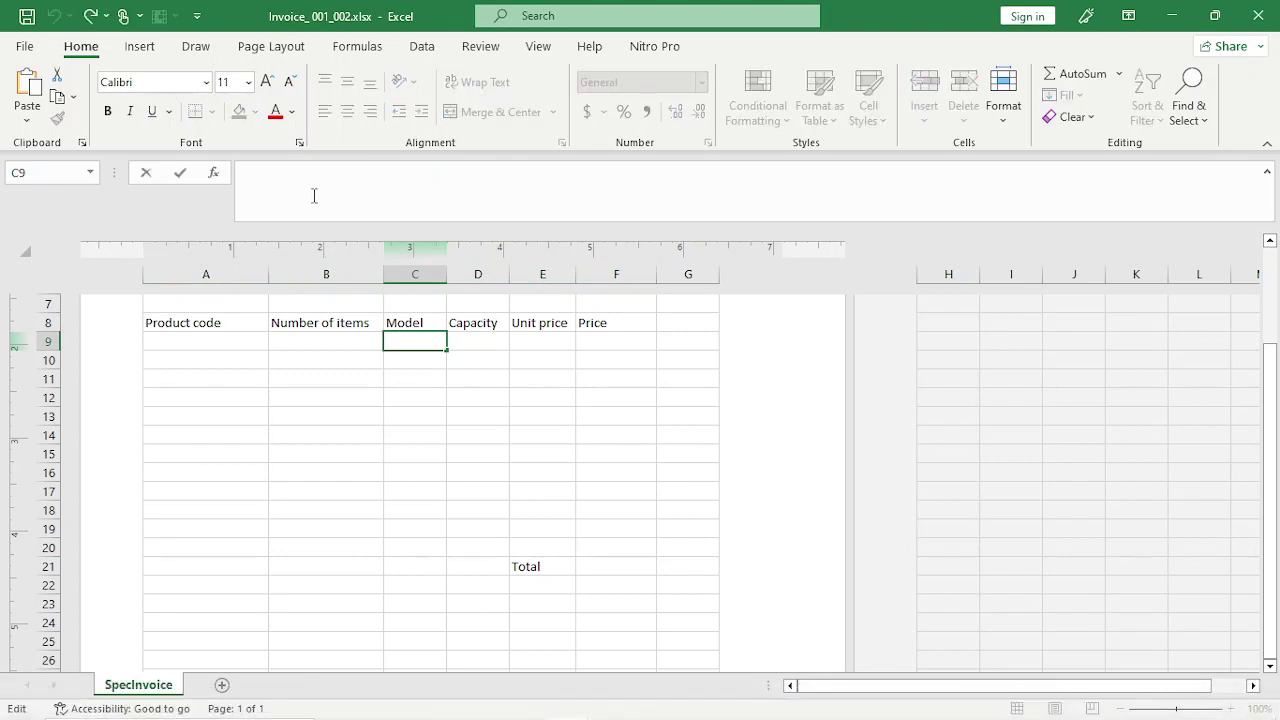
text(=)
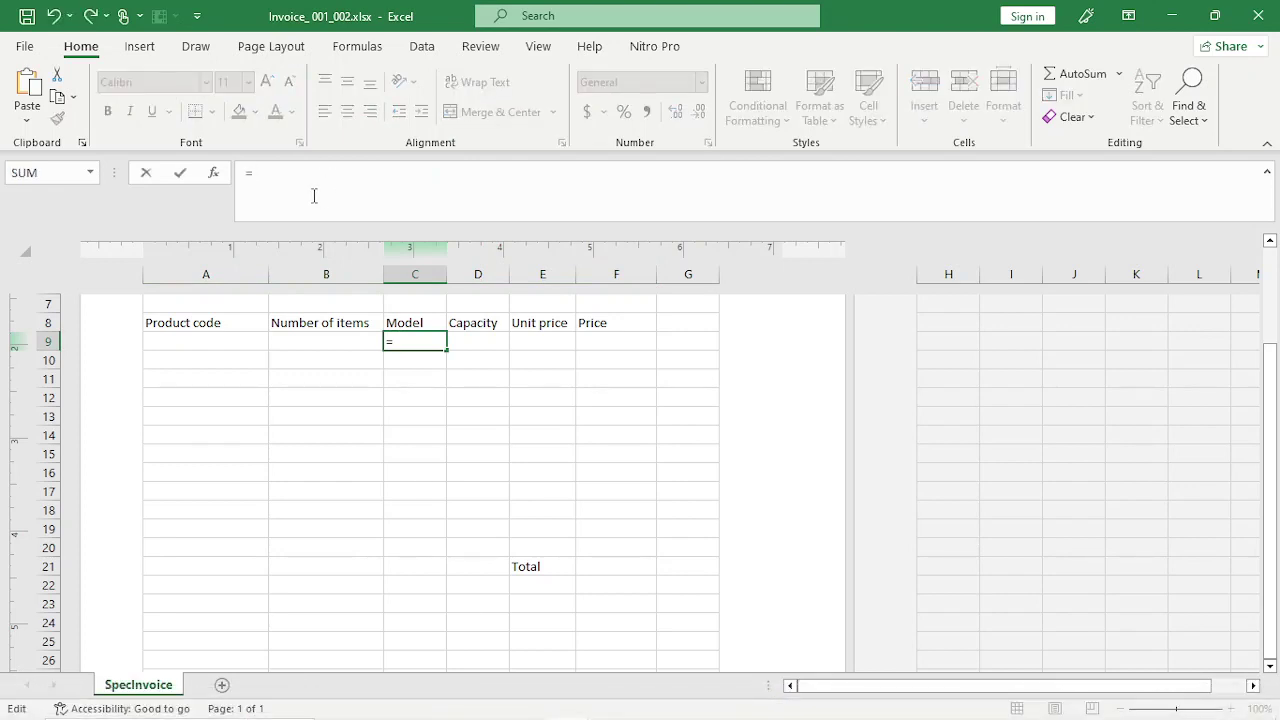
text(VLOK)
key(Tab)
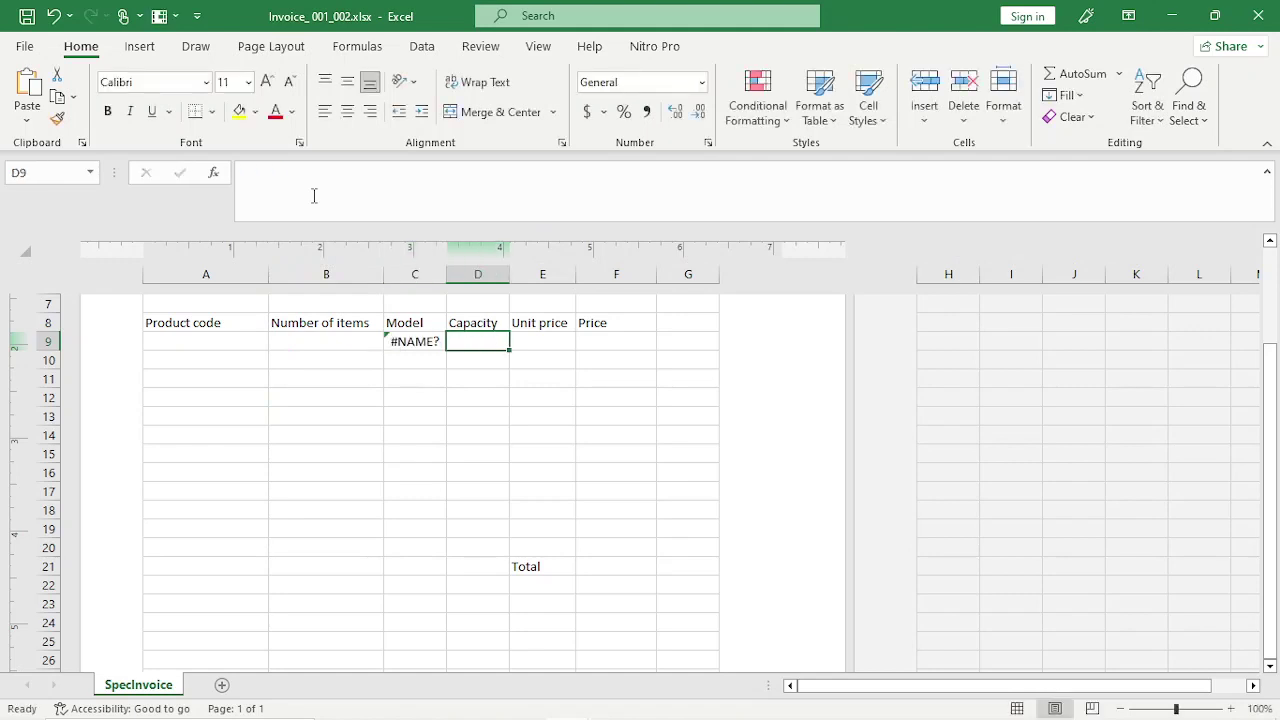
Correct the function in C9 to VLOOKUP and use product code cell A9 as its lookup value.
click(405, 325)
click(418, 342)
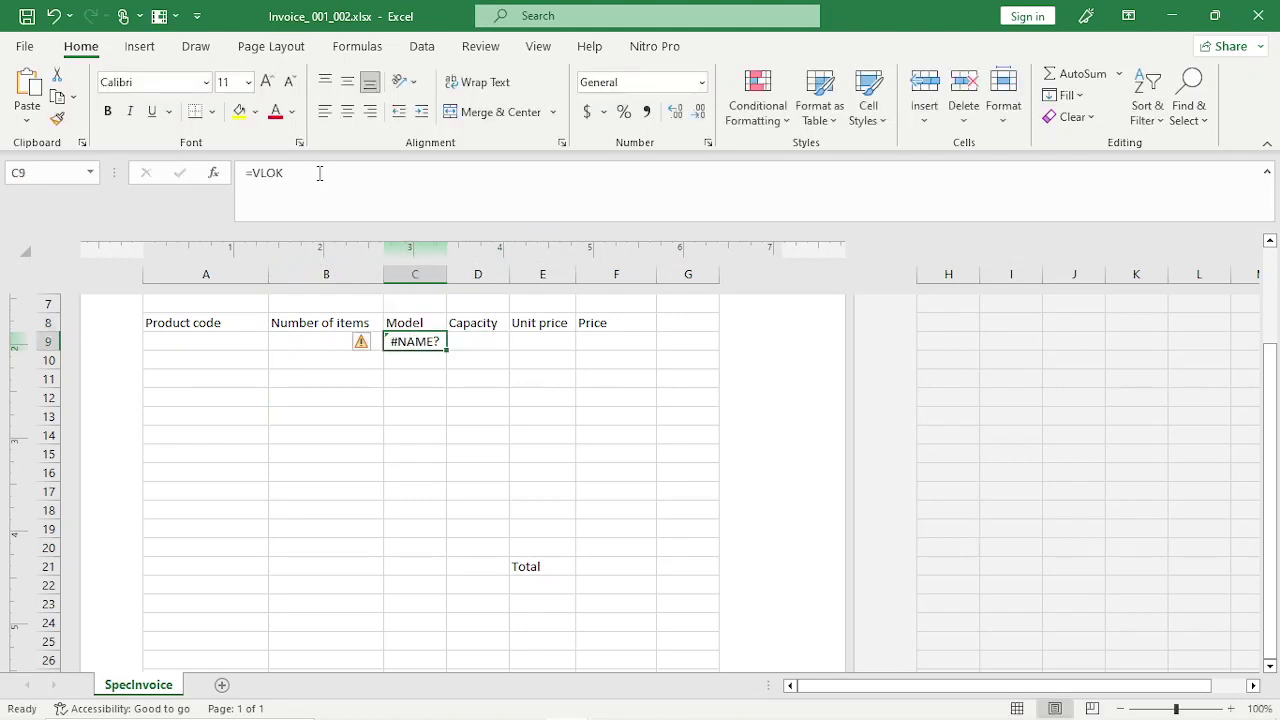
click(319, 173)
key(BackSpace)
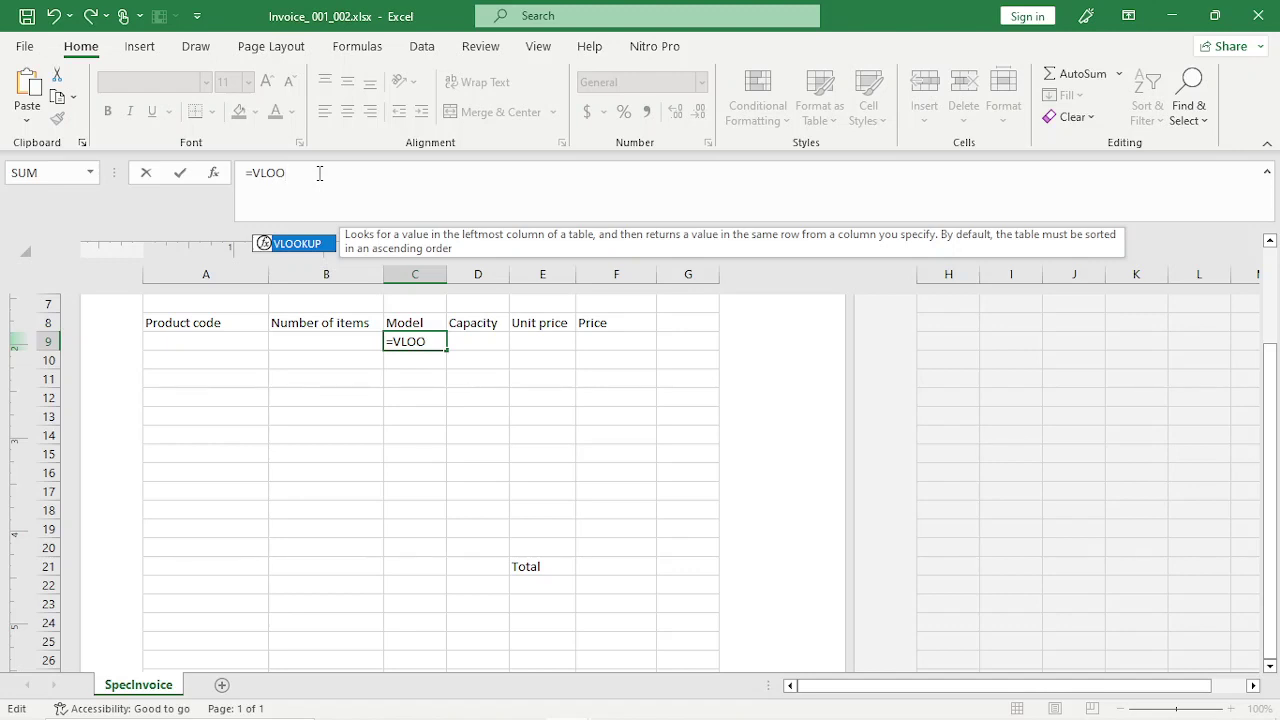
text(O)
key(Tab)
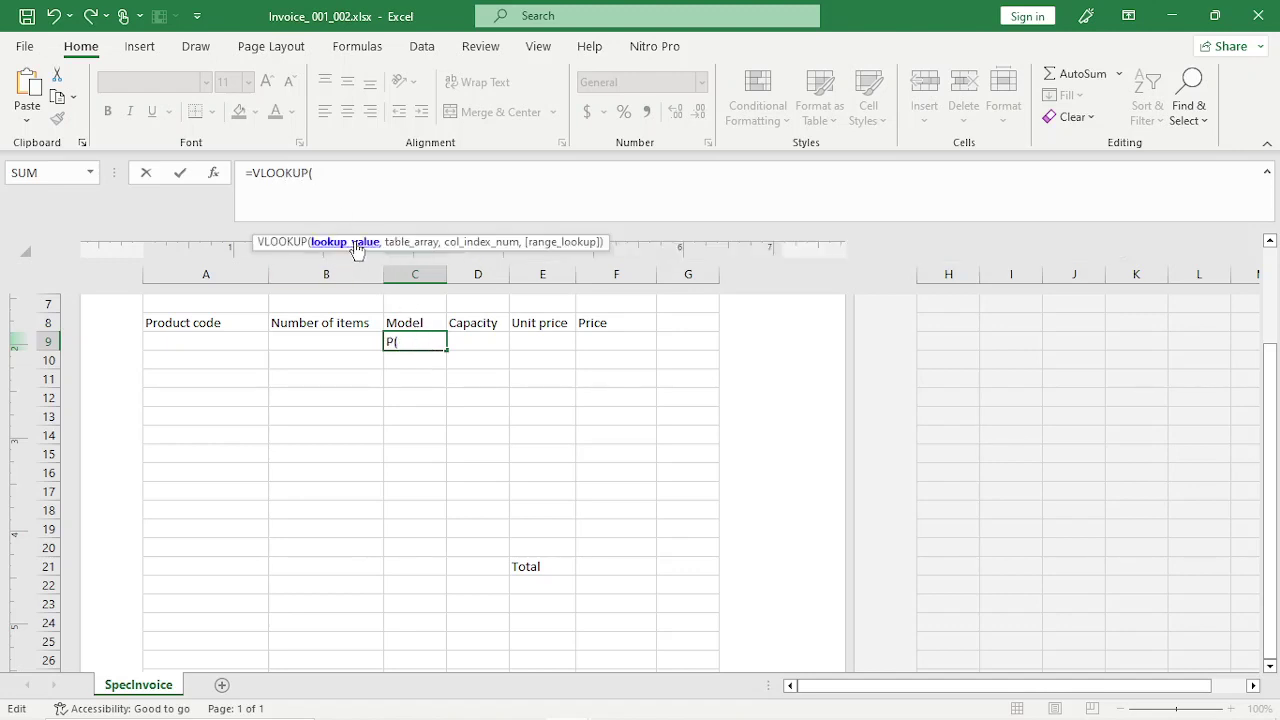
click(201, 340)
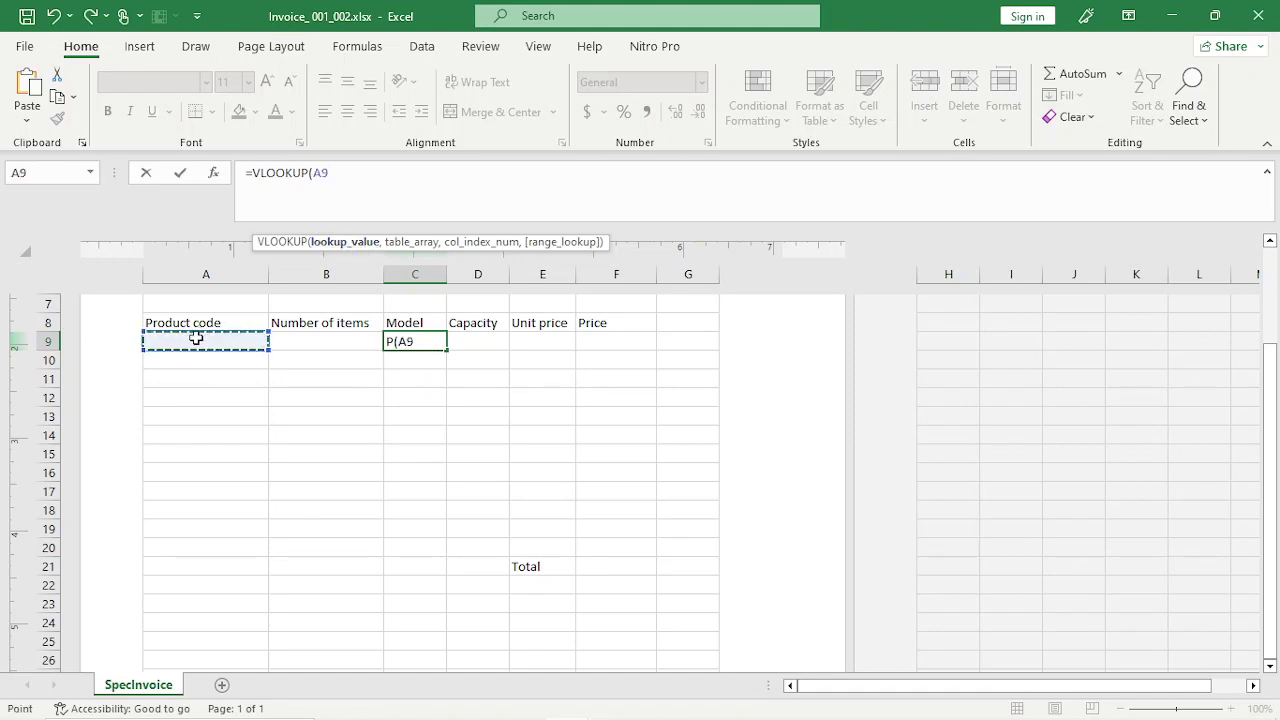
click(418, 341)
text(,)
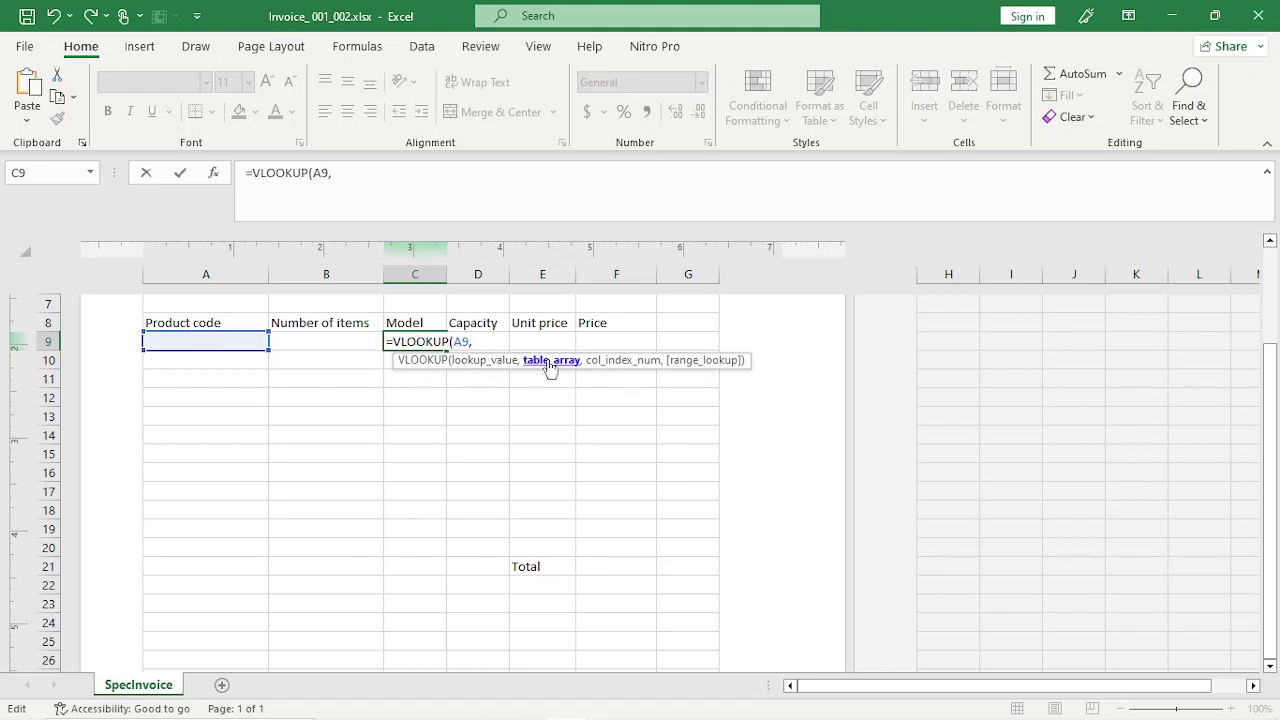
Add the range $A$1:$D$106 from SpecSSD.csv as the table array of the C9 VLOOKUP formula.
mouse_move(563, 703)
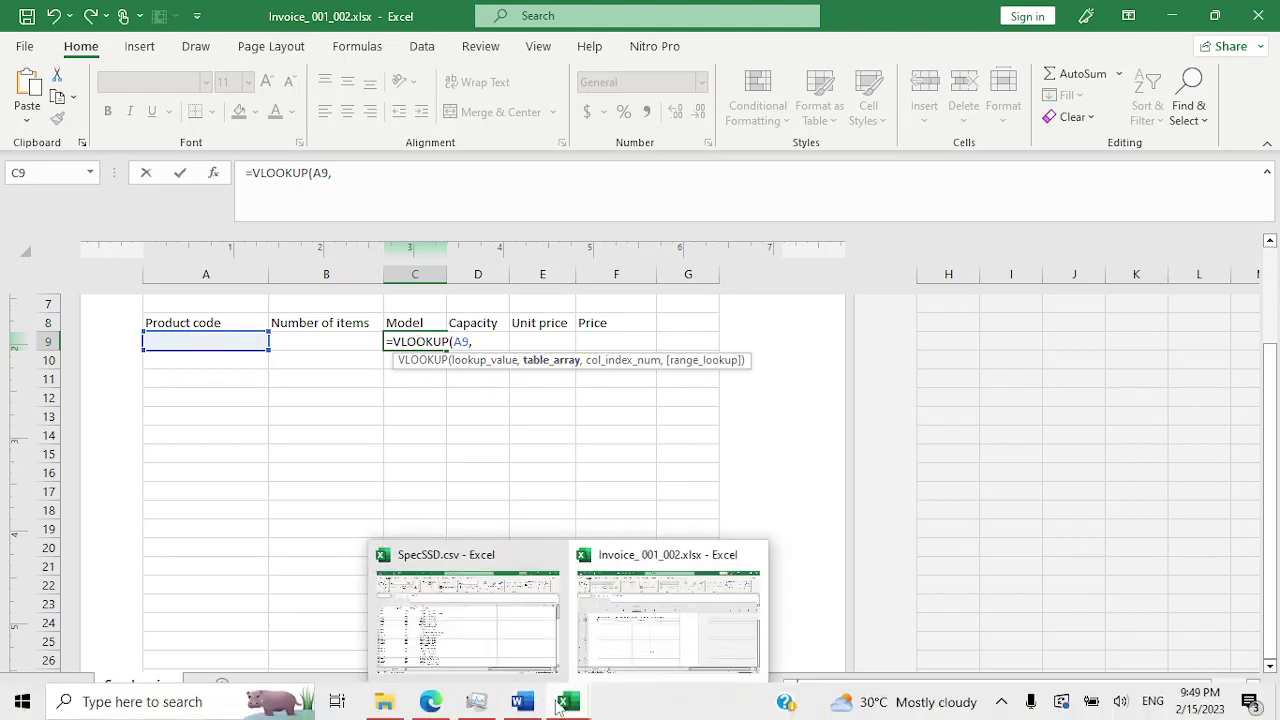
click(450, 615)
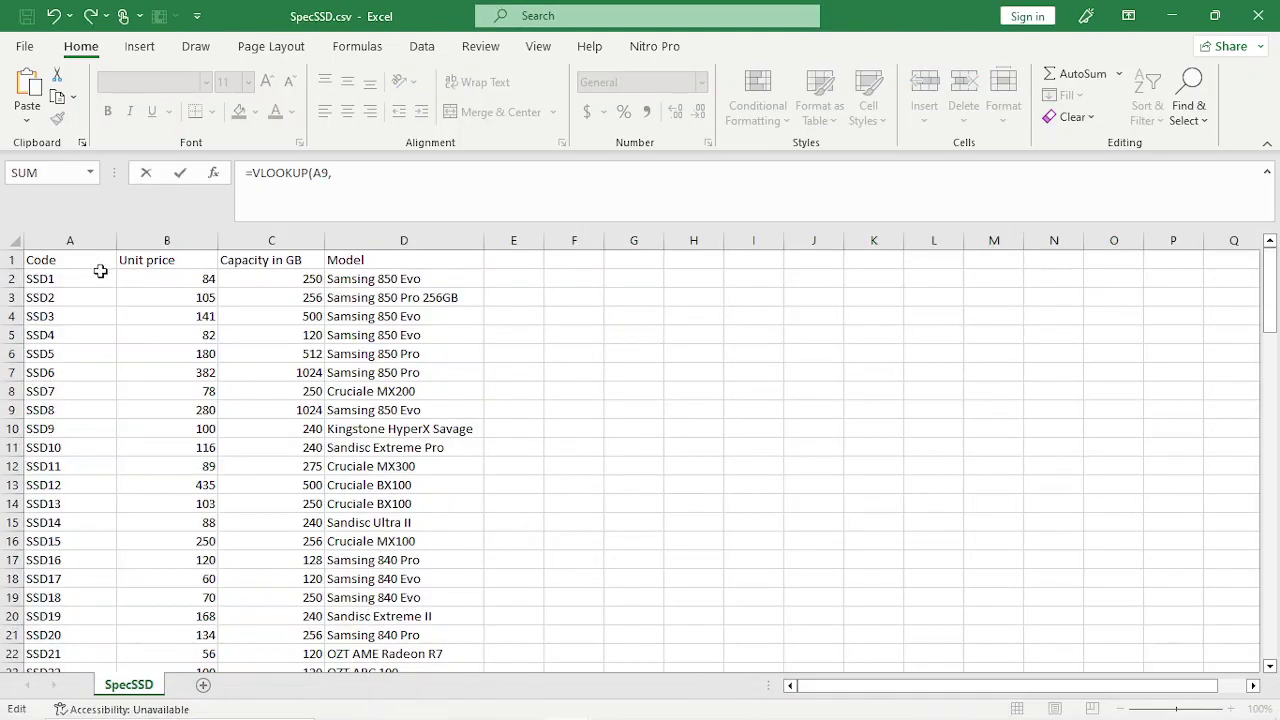
drag(100, 265, 456, 604)
mouse_move(450, 706)
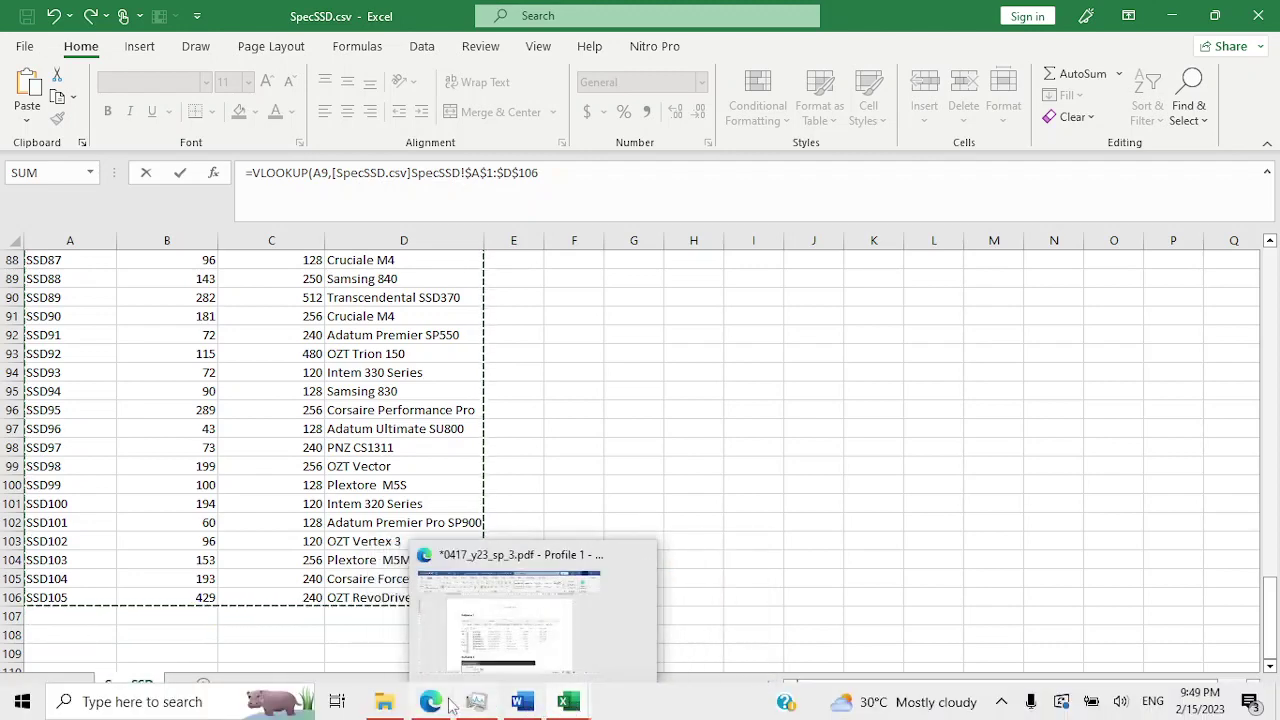
scroll(446, 303, up, 14)
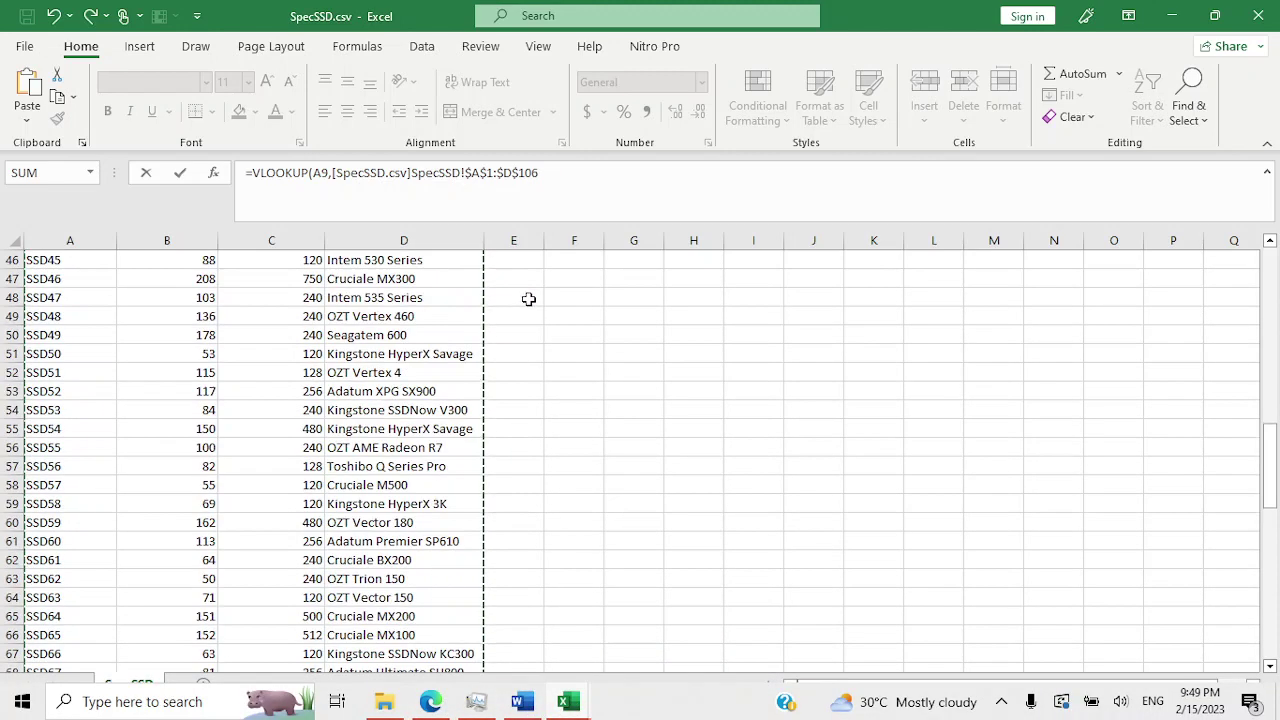
scroll(529, 299, up, 15)
mouse_move(574, 712)
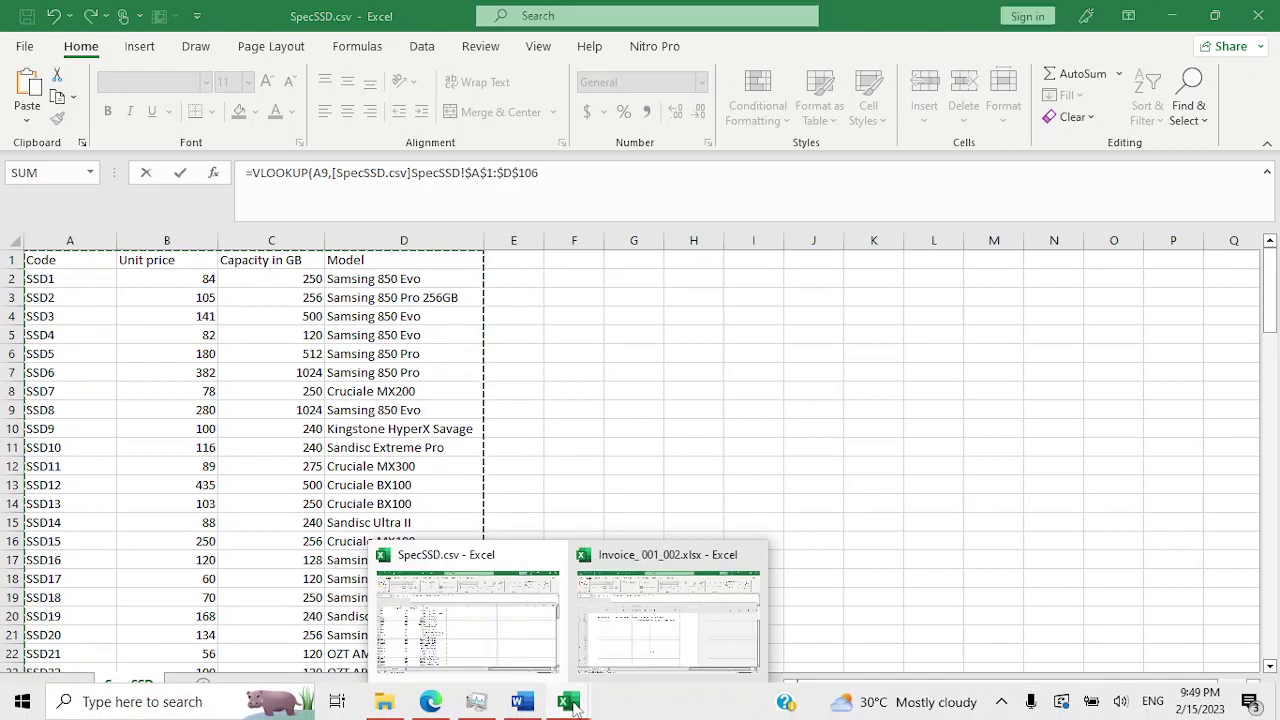
click(443, 638)
click(597, 600)
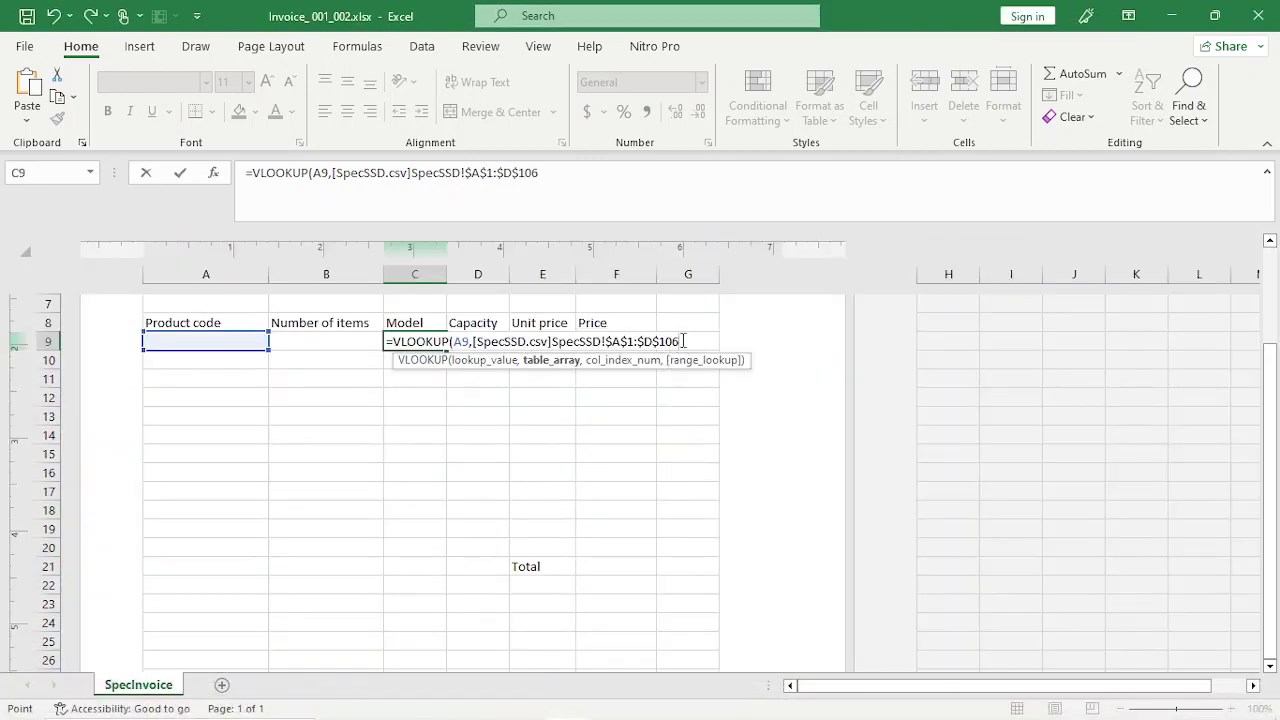
text(,)
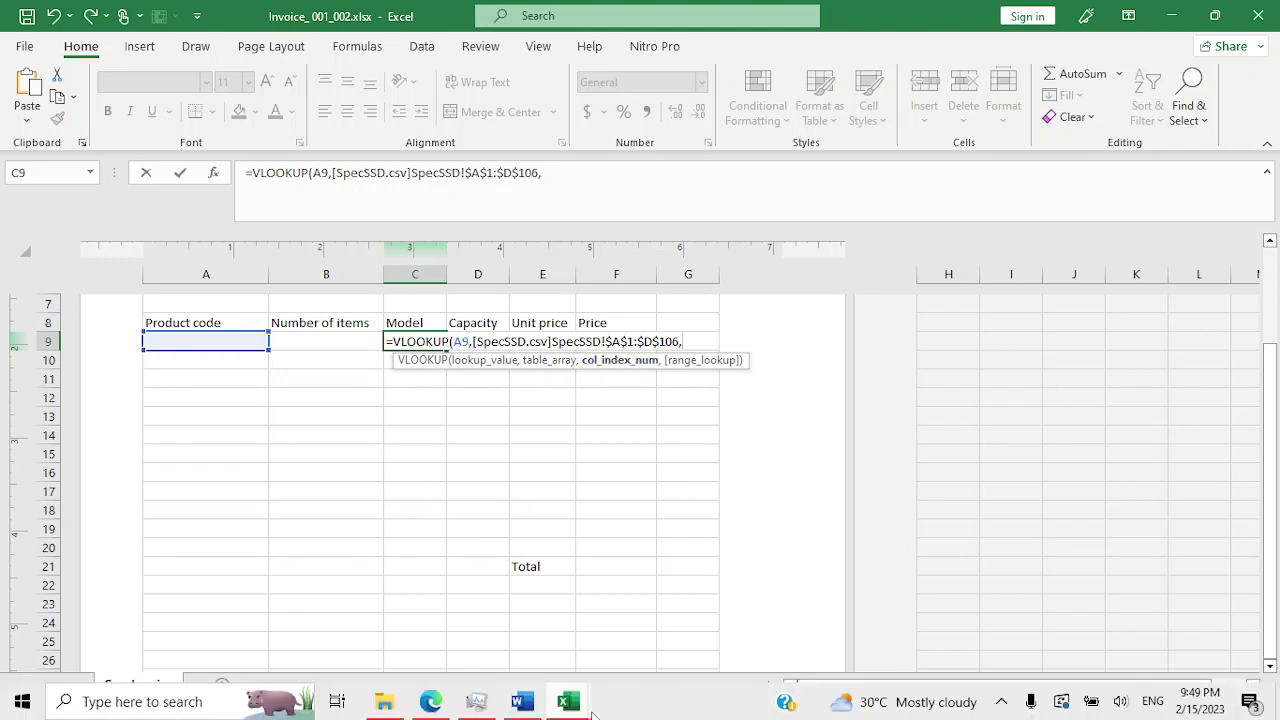
Check the Model column's position in SpecSSD.csv, and complete the C9 VLOOKUP with column index 4 and range lookup 0.
mouse_move(567, 701)
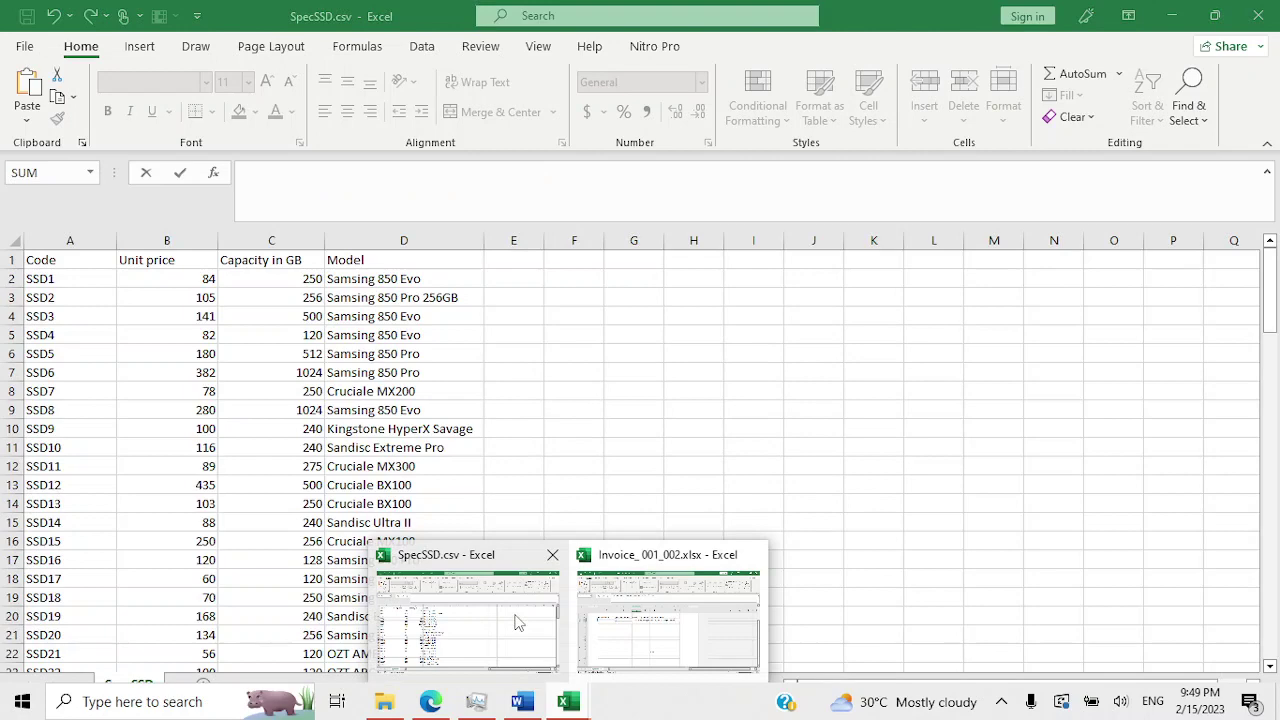
click(517, 622)
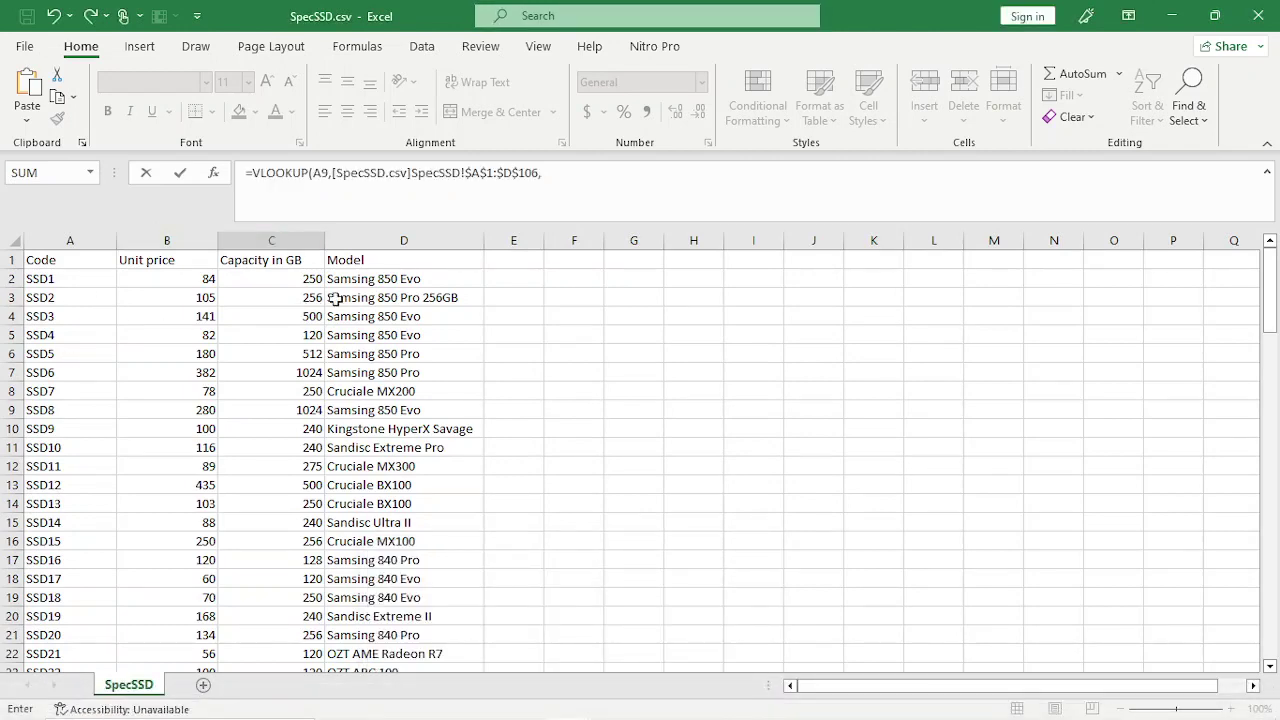
mouse_move(573, 706)
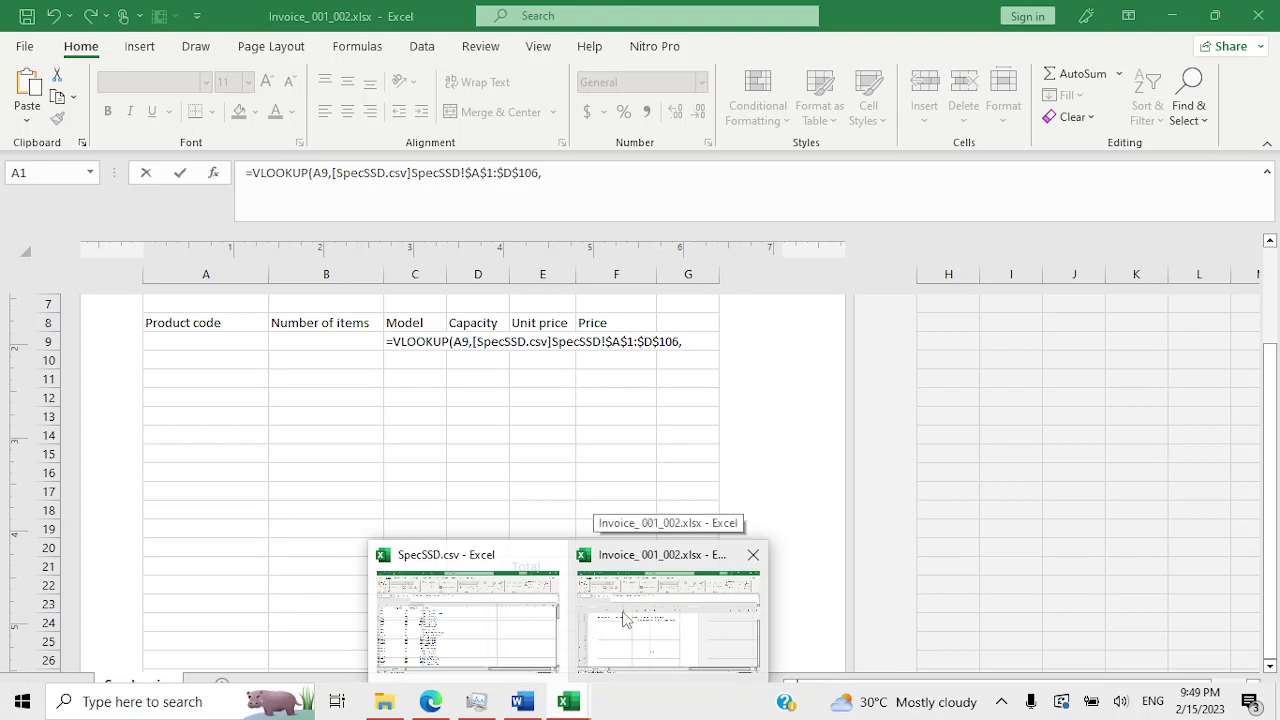
click(628, 620)
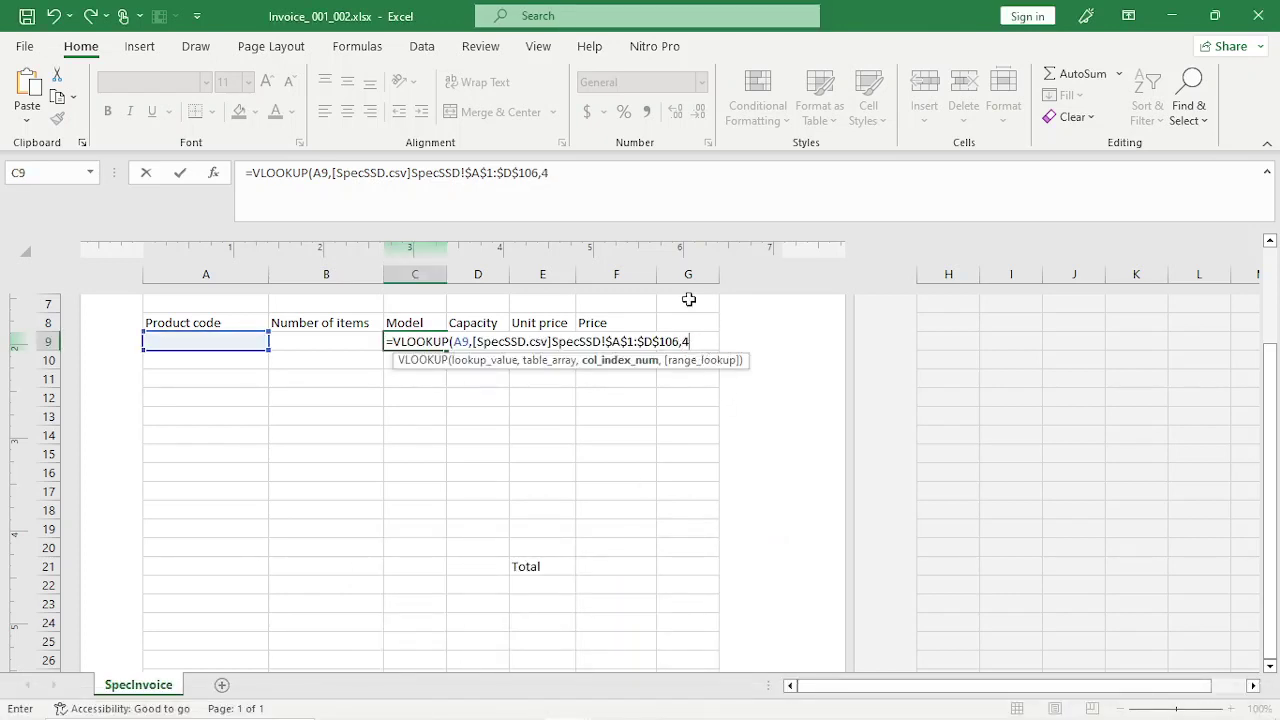
text(,)
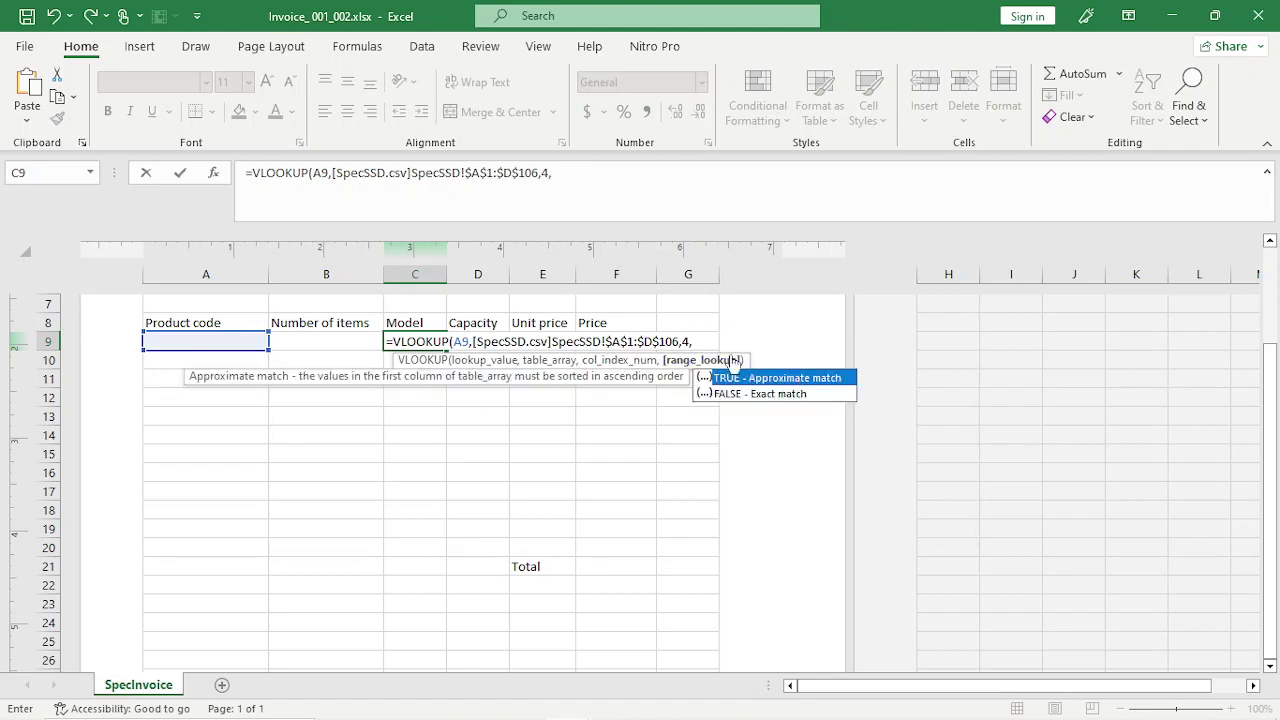
text(0))
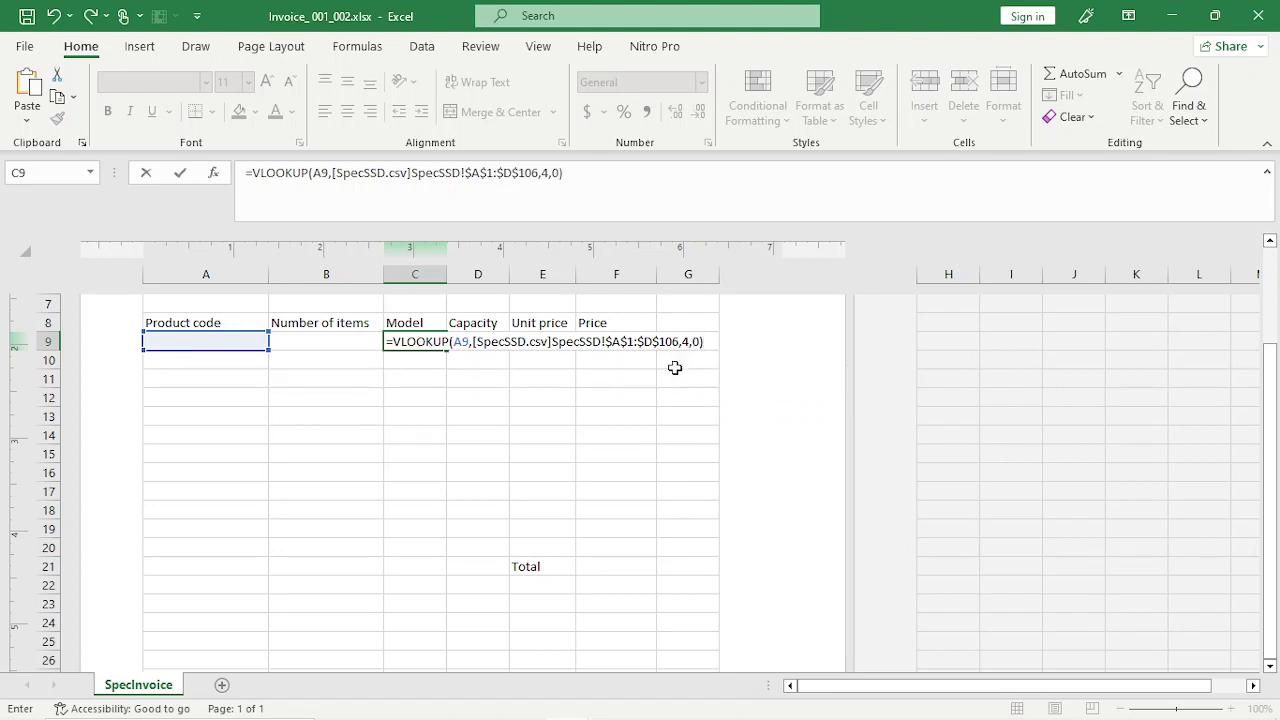
key(Return)
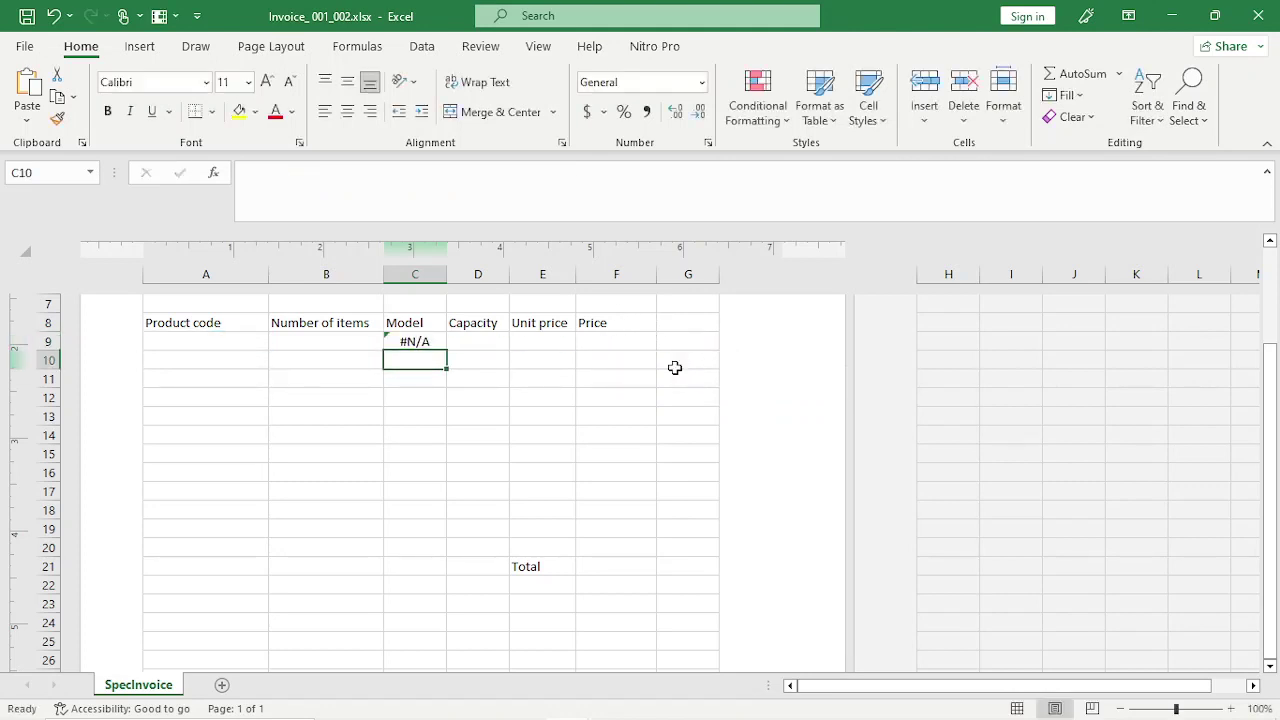
Examine the C9 lookup formula, its error-checking options and the product code cell A9 it refers to.
click(429, 341)
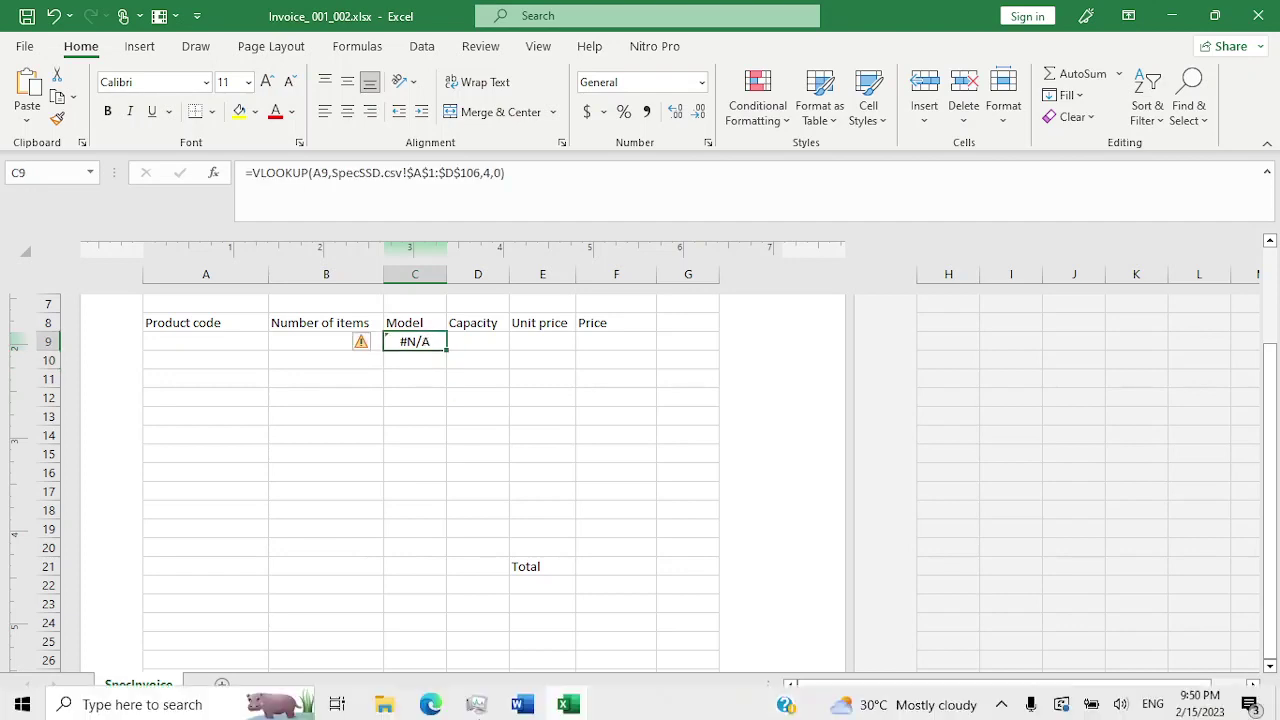
mouse_move(430, 701)
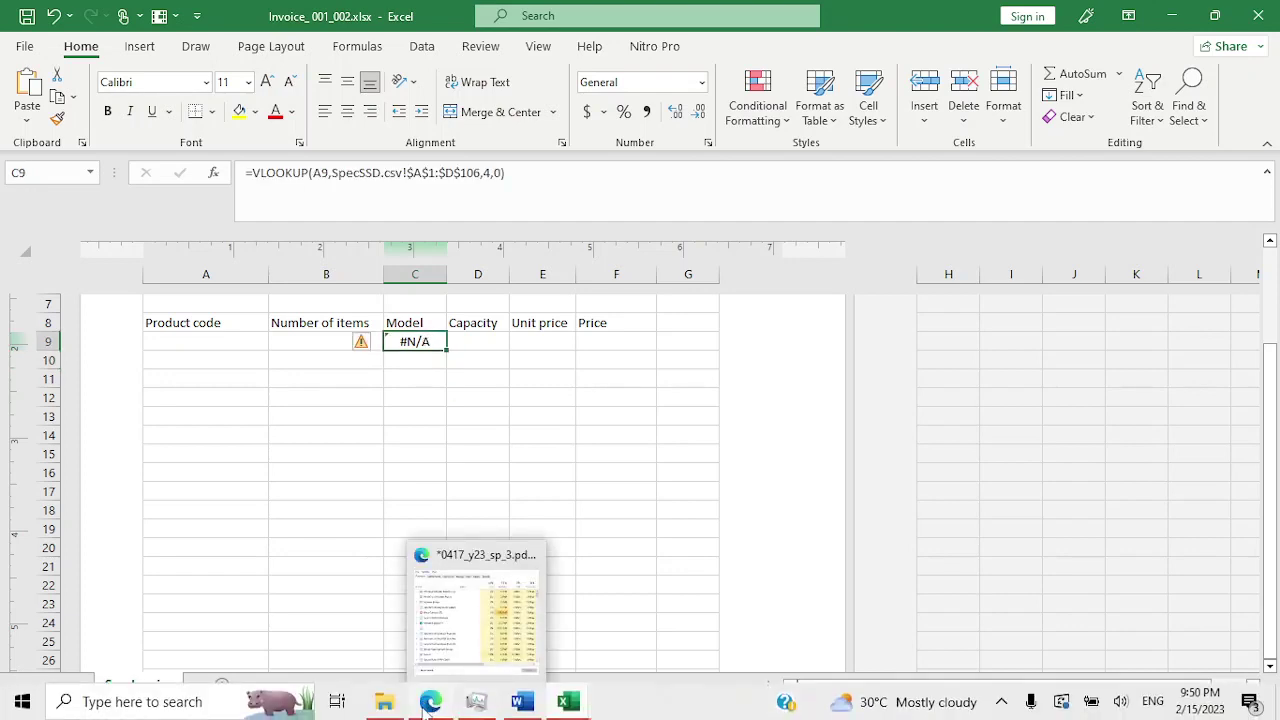
click(373, 344)
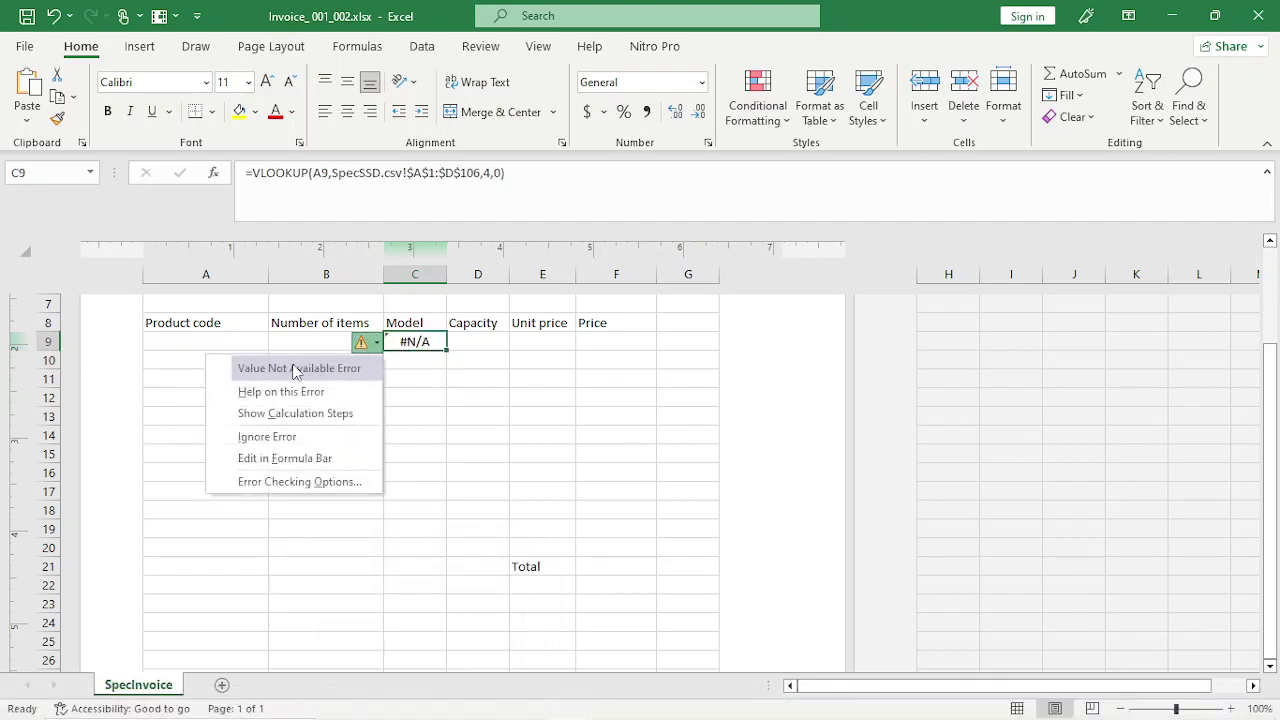
click(167, 331)
click(190, 340)
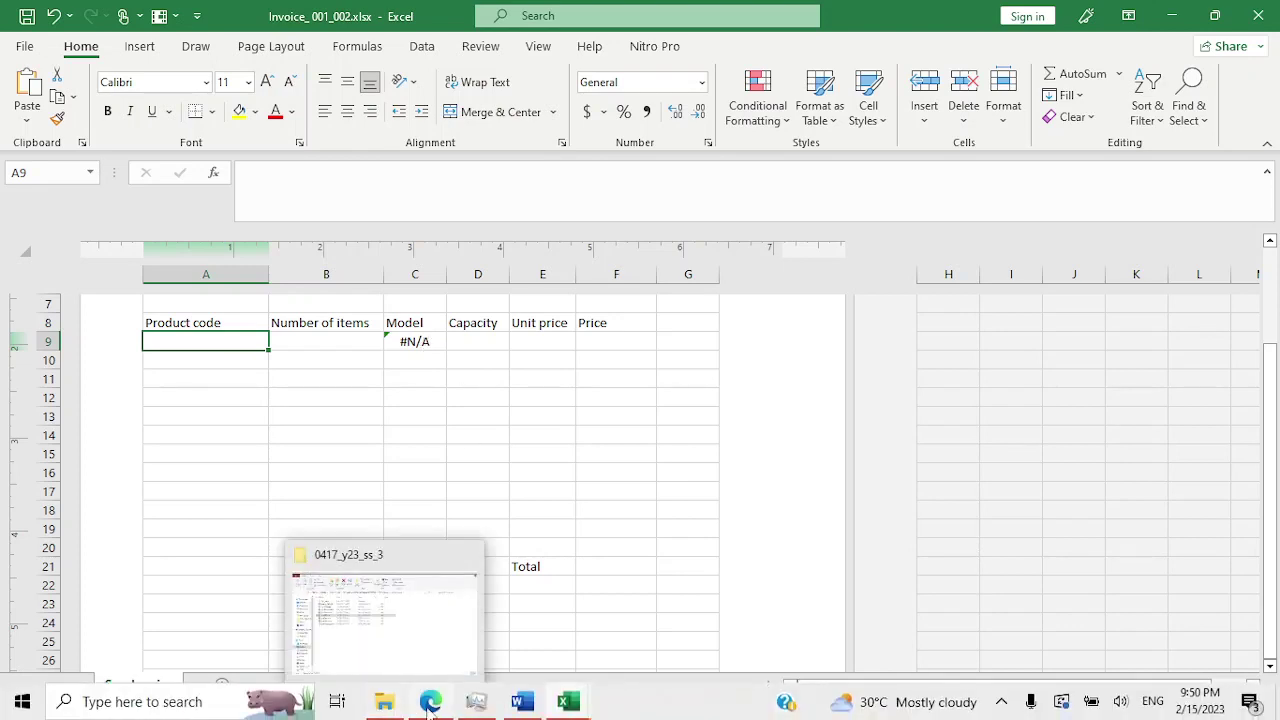
Switch to the question paper in Edge and highlight "product code" and "then nothing is displayed in cells C9 to E9" in yellow in question 10.
click(384, 643)
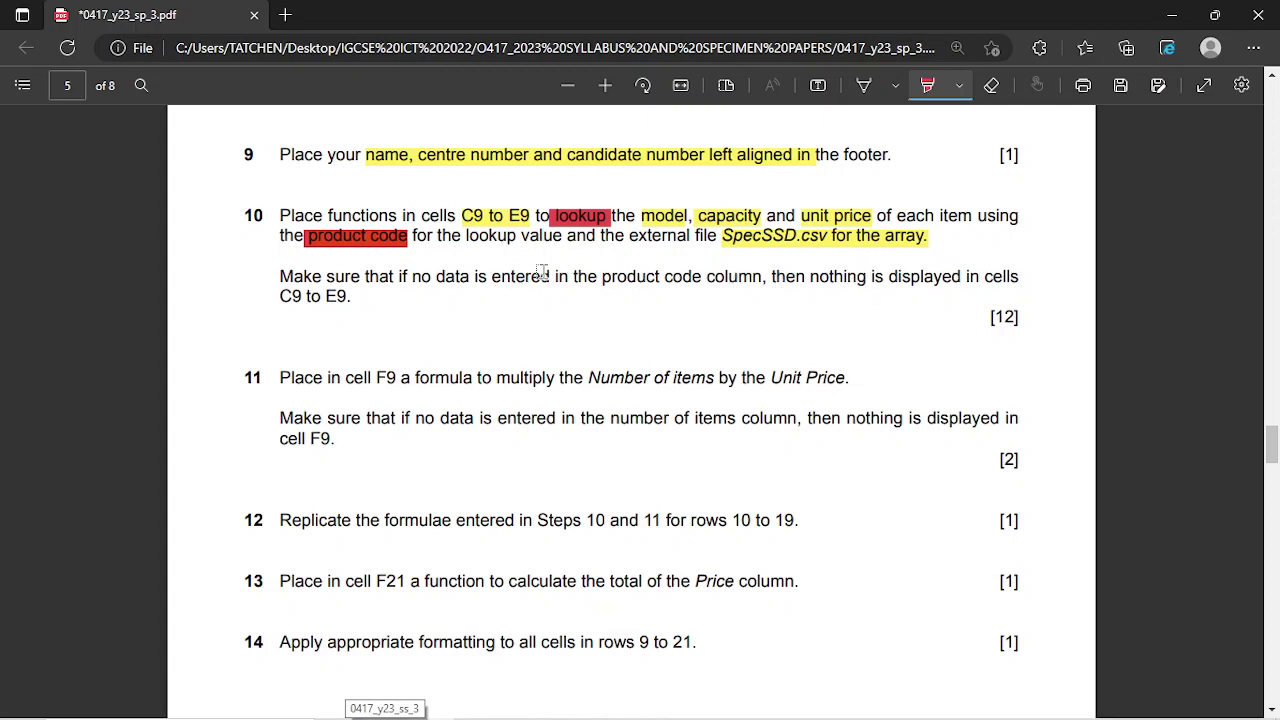
click(960, 86)
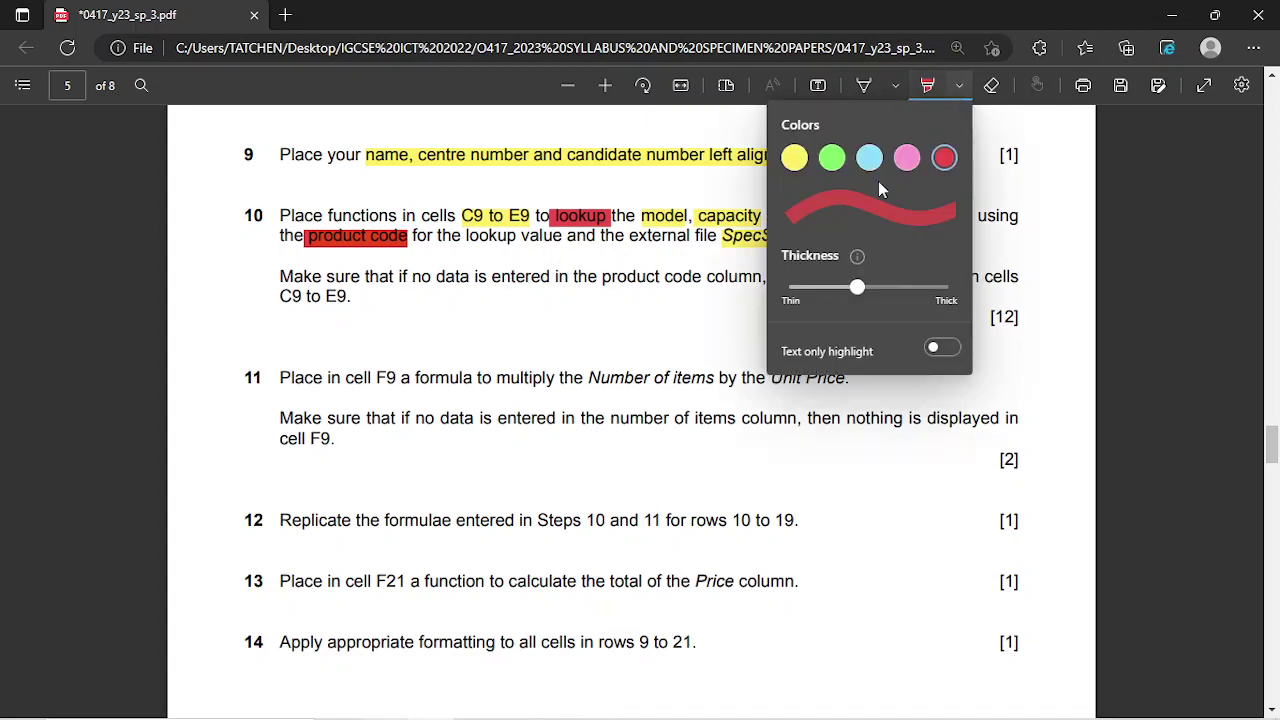
click(832, 157)
click(795, 160)
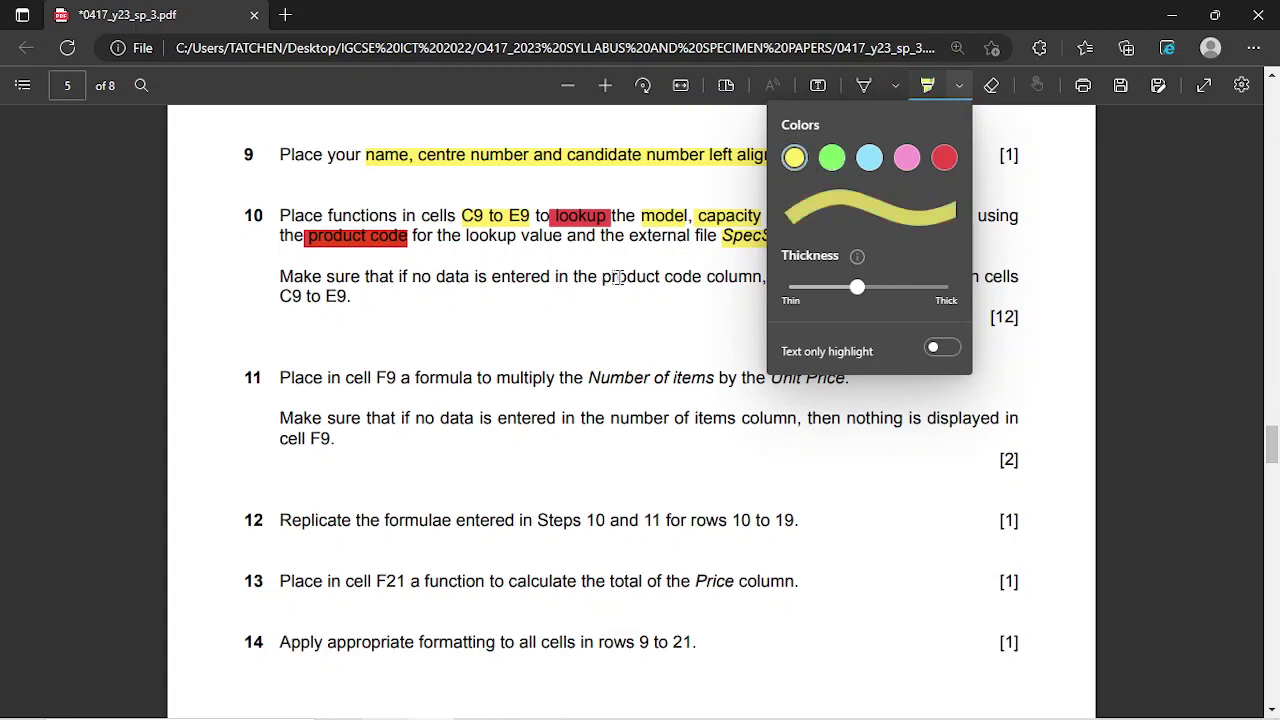
drag(592, 276, 864, 303)
drag(791, 322, 378, 306)
Switch back to the Invoice_ 001_002.xlsx workbook in Excel.
mouse_move(450, 714)
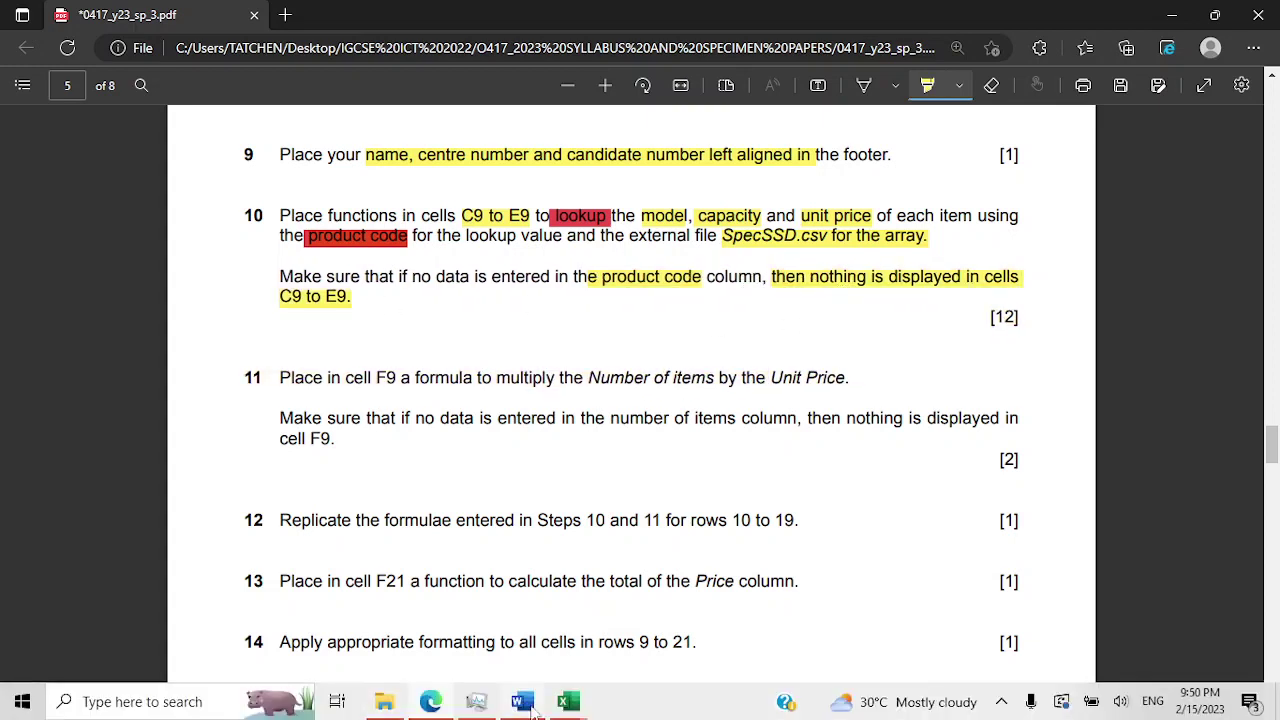
click(568, 701)
click(601, 624)
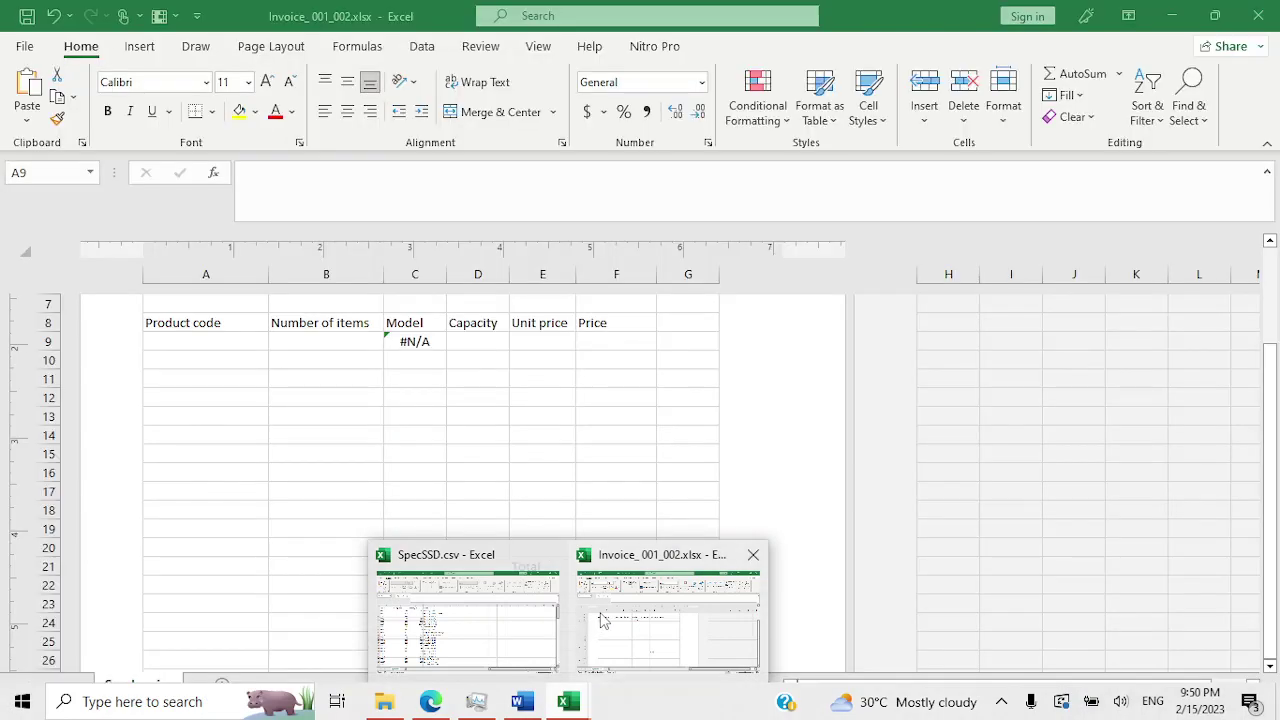
Remove the existing VLOOKUP formula from the Model cell C9.
double_click(413, 340)
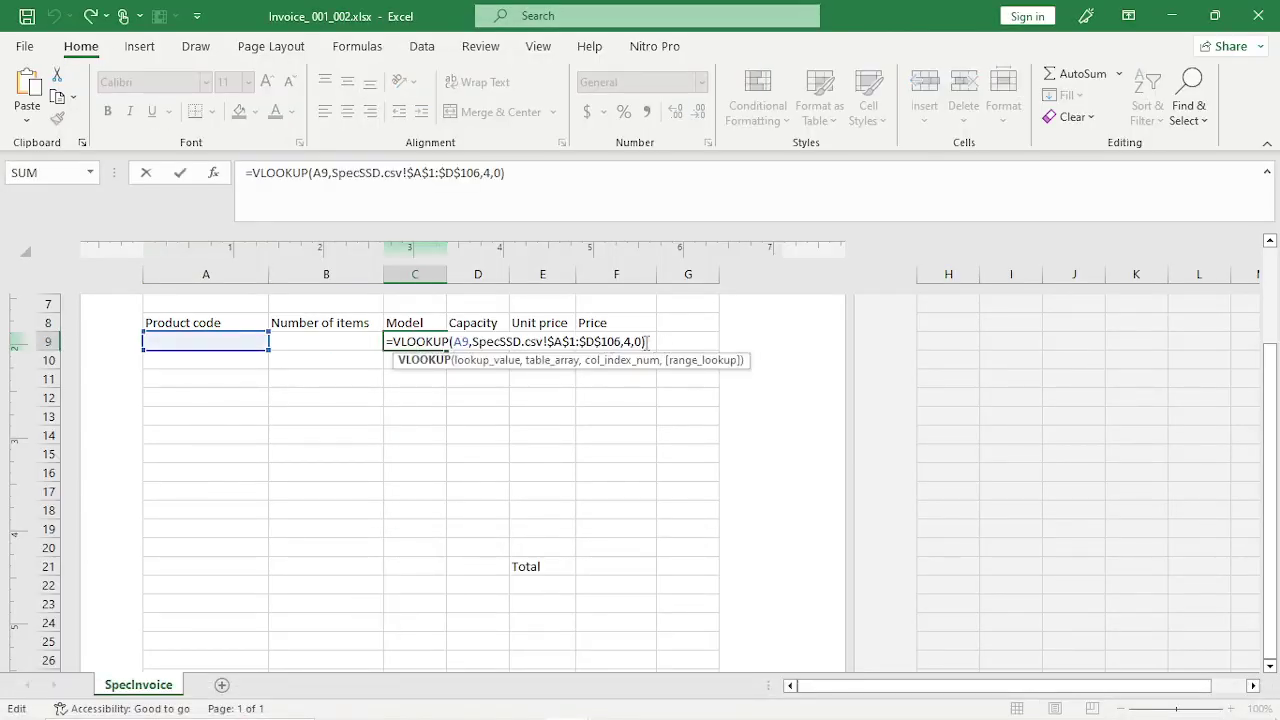
drag(648, 342, 391, 342)
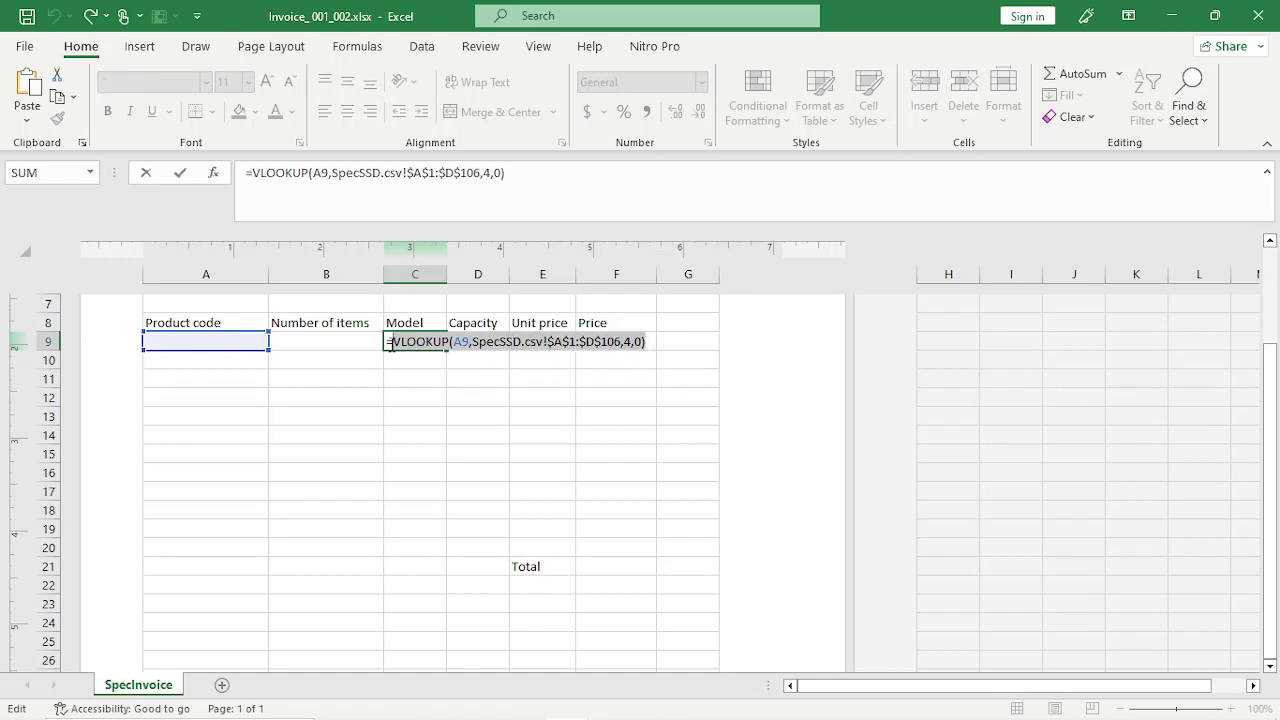
key(Escape)
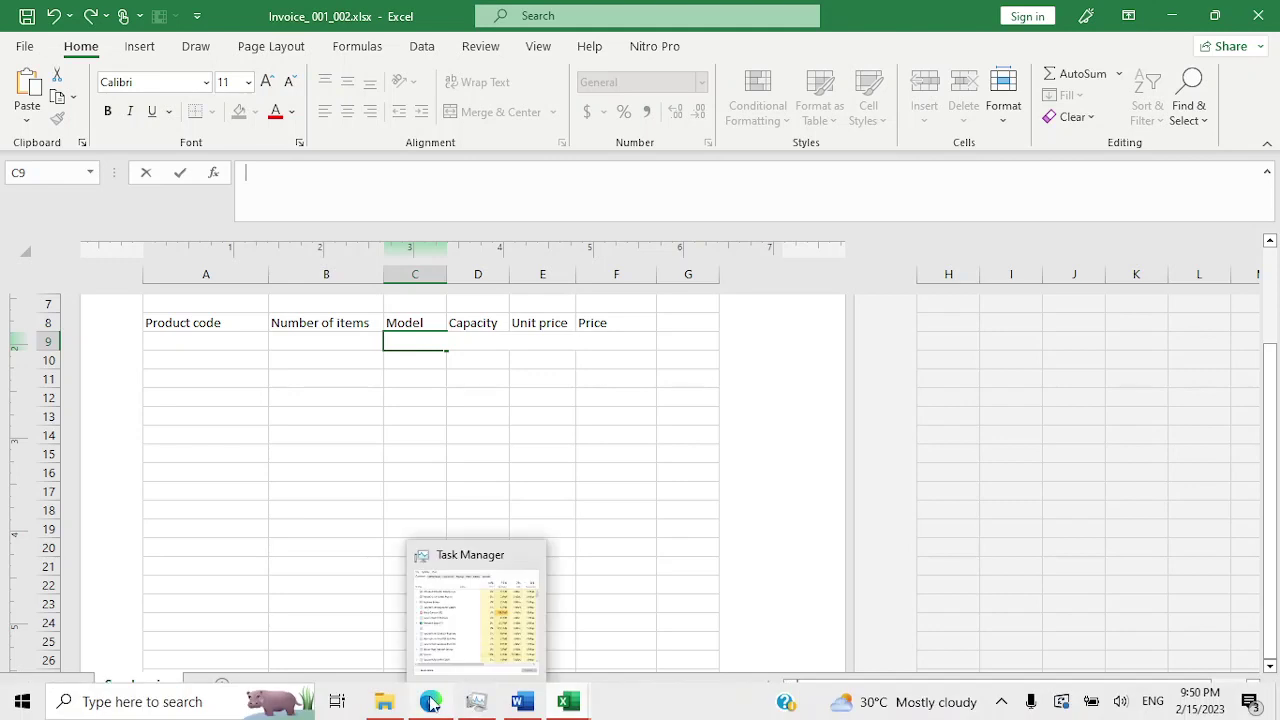
Switch to the question paper in Edge to reread question 10's no-data condition, and return to the invoice workbook in Excel.
click(432, 702)
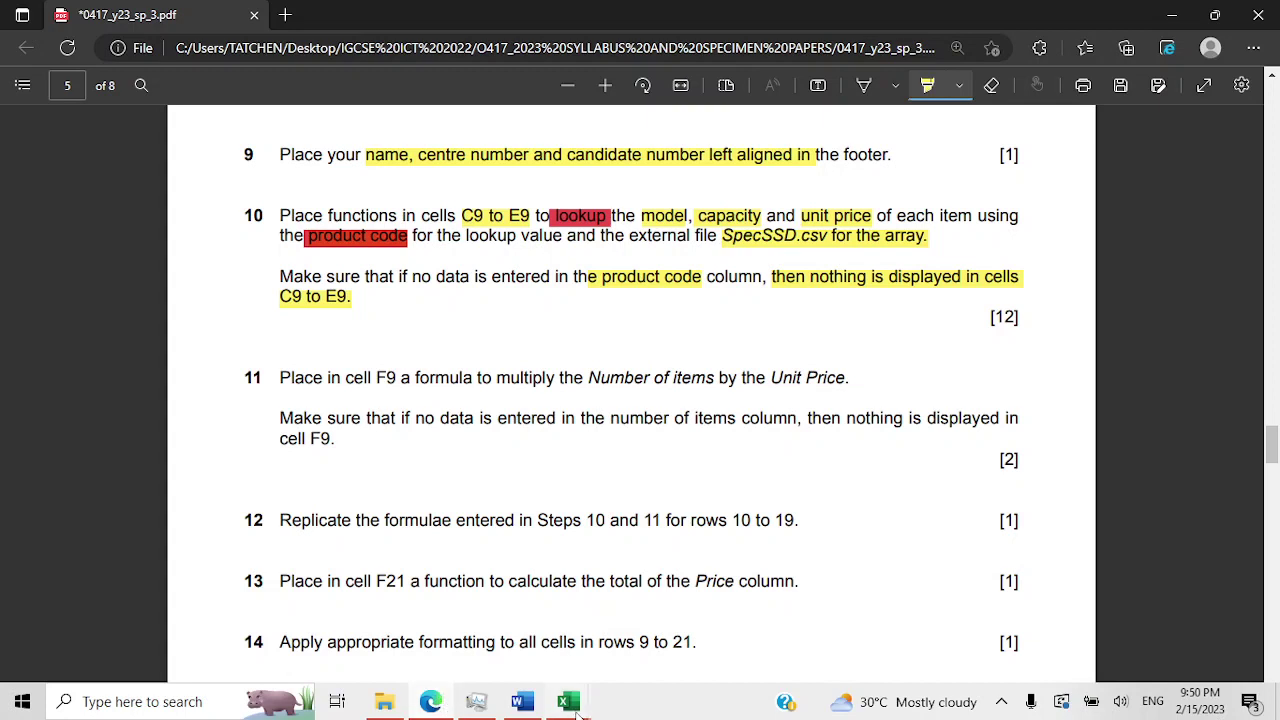
mouse_move(578, 708)
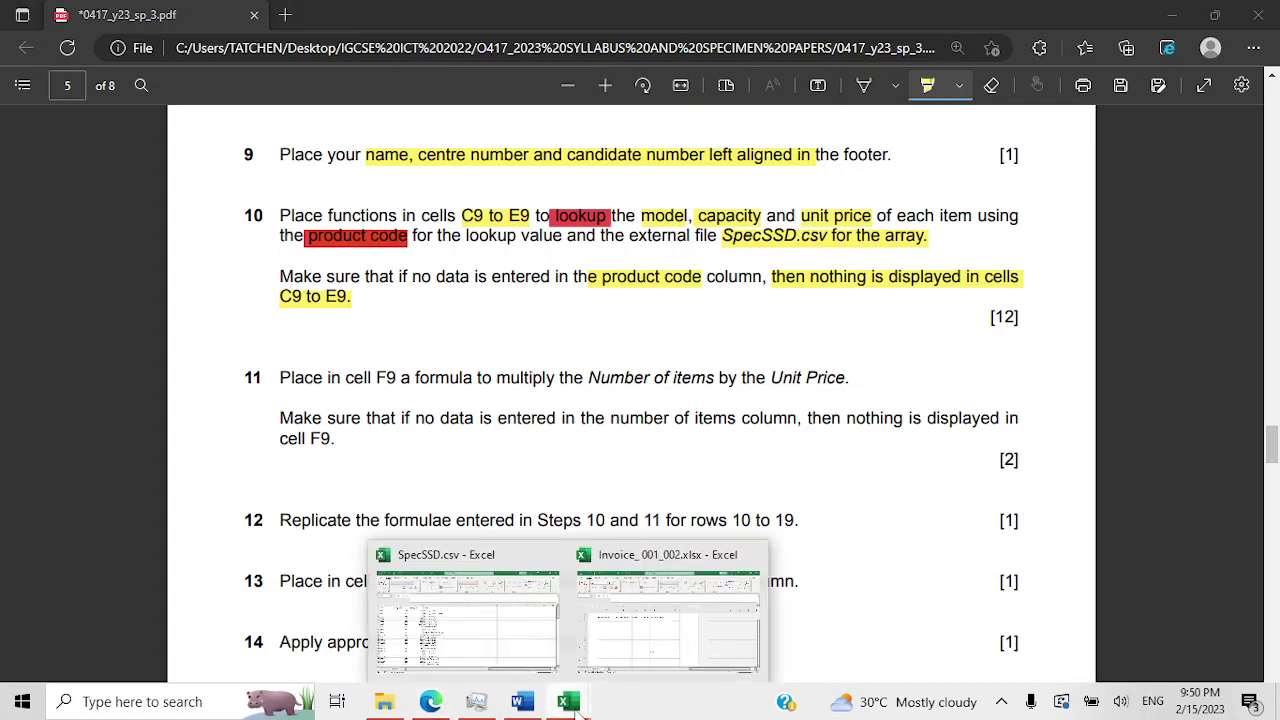
click(606, 632)
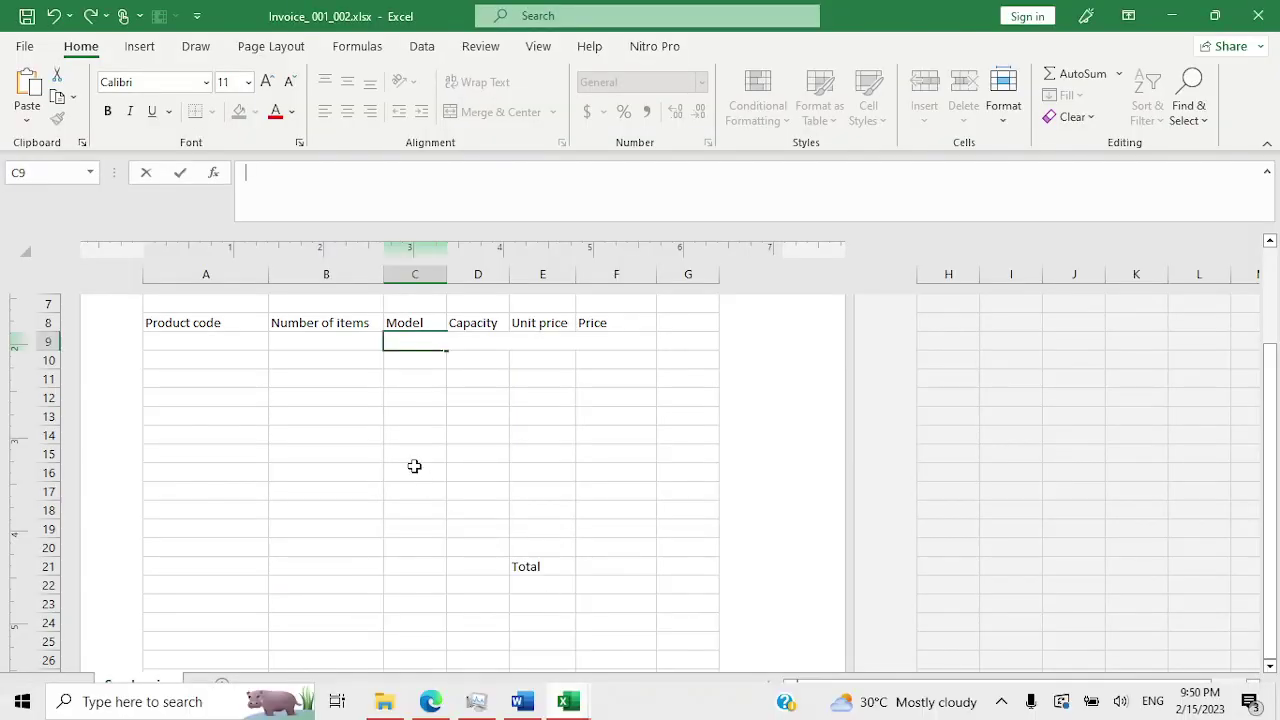
Start an IF formula in C9 with the logical test A9="" and an empty string "" as the value if true.
click(334, 186)
text(=)
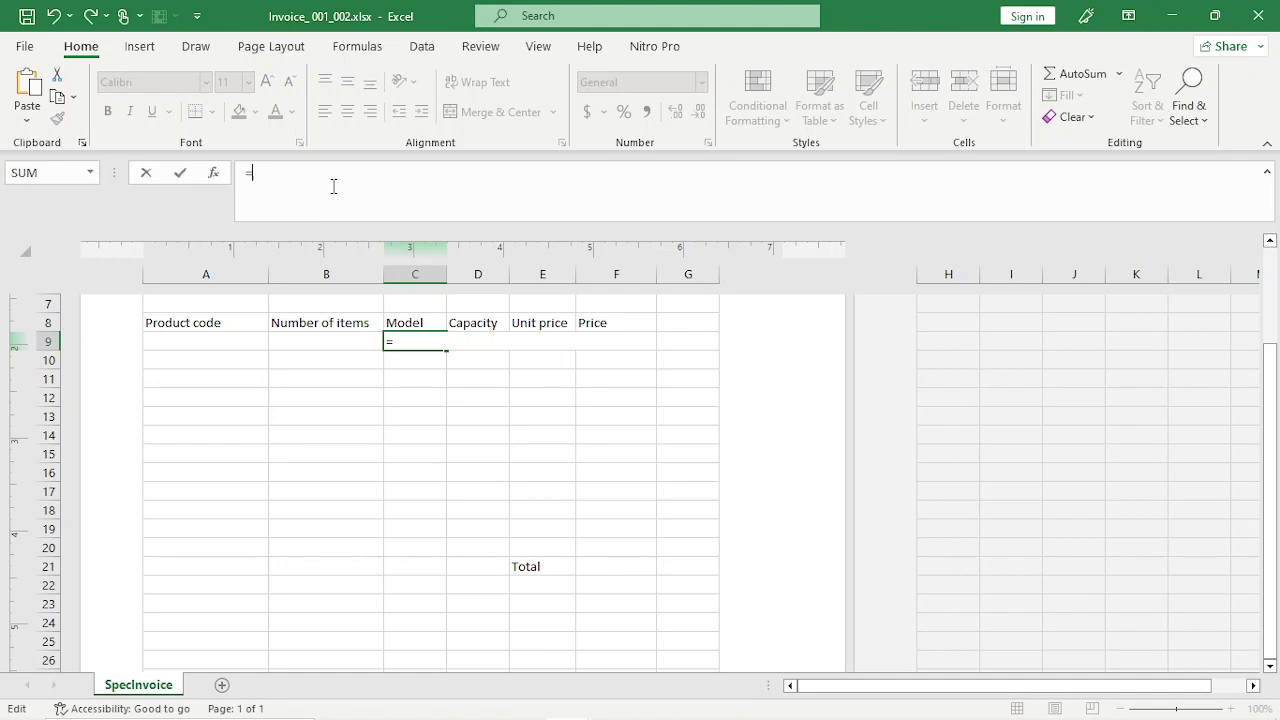
text(I)
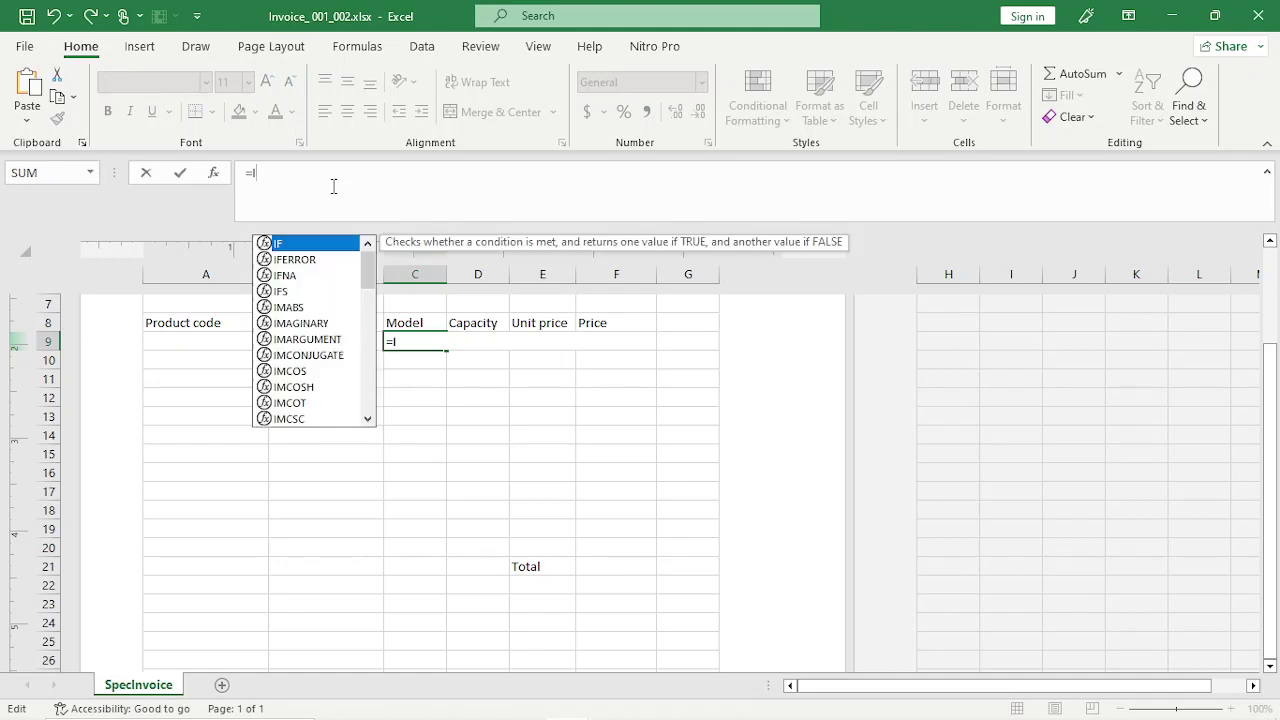
text(F)
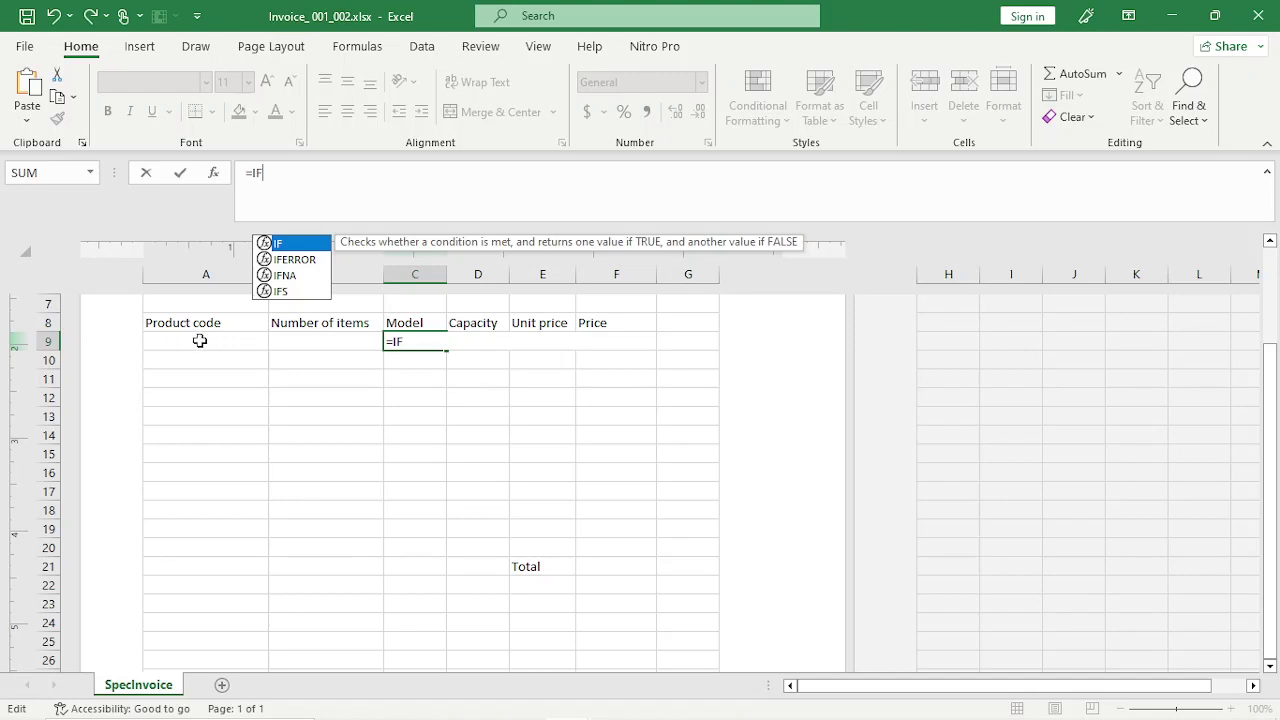
click(404, 342)
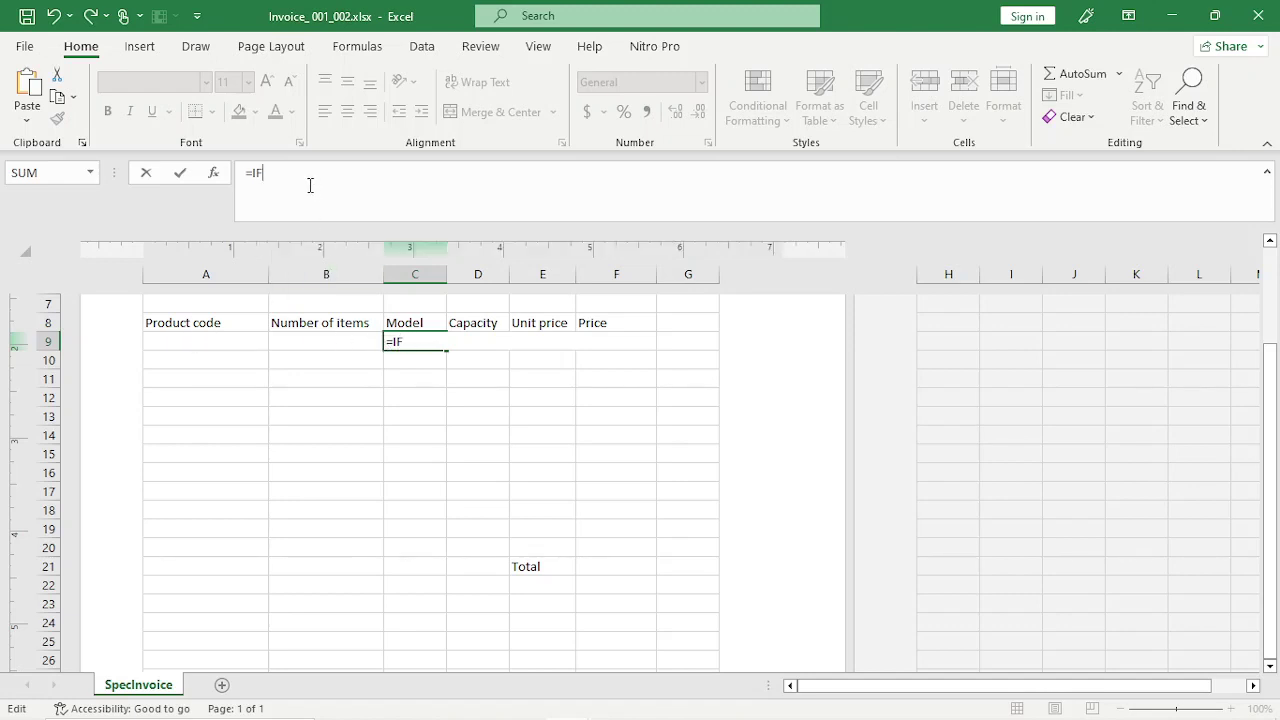
key(BackSpace)
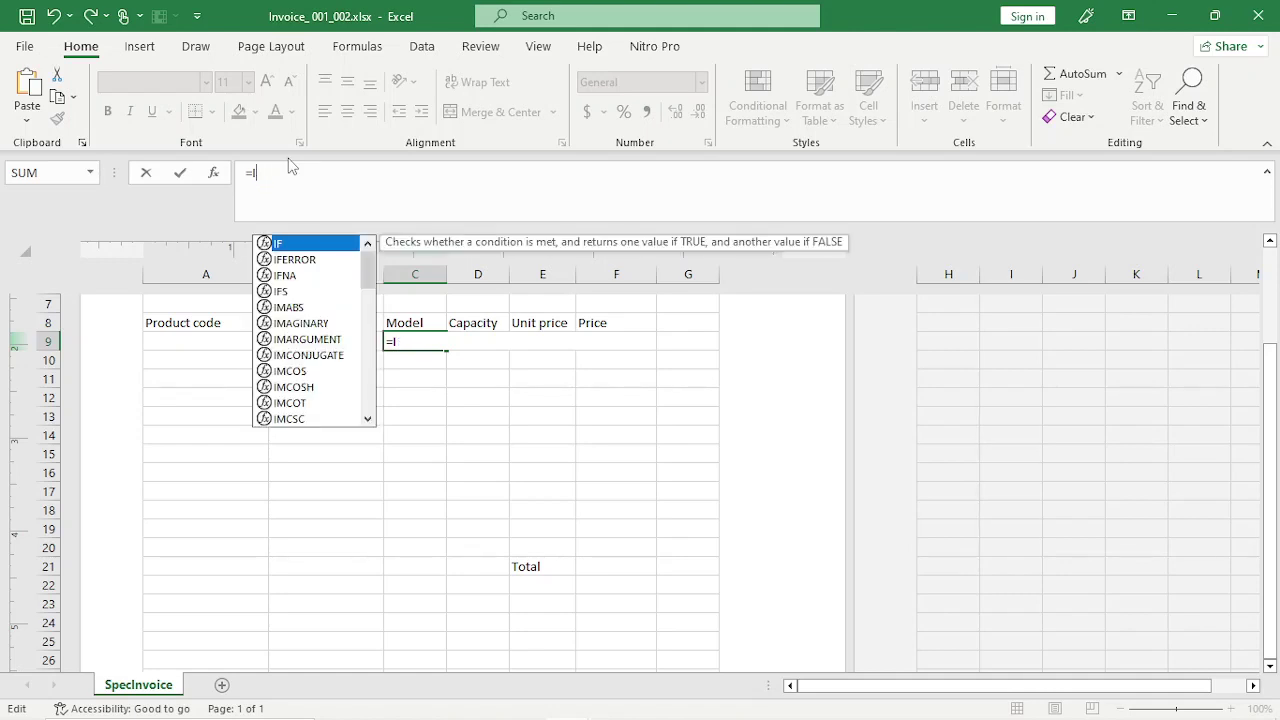
key(Tab)
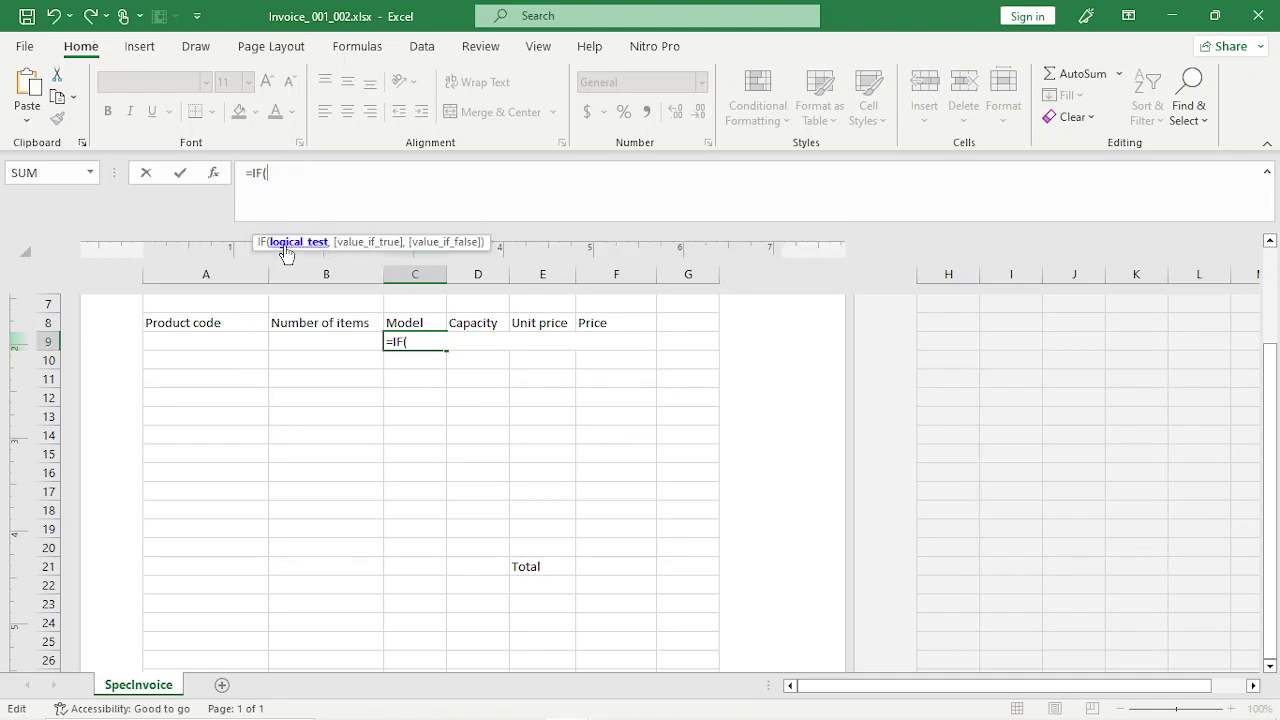
click(225, 341)
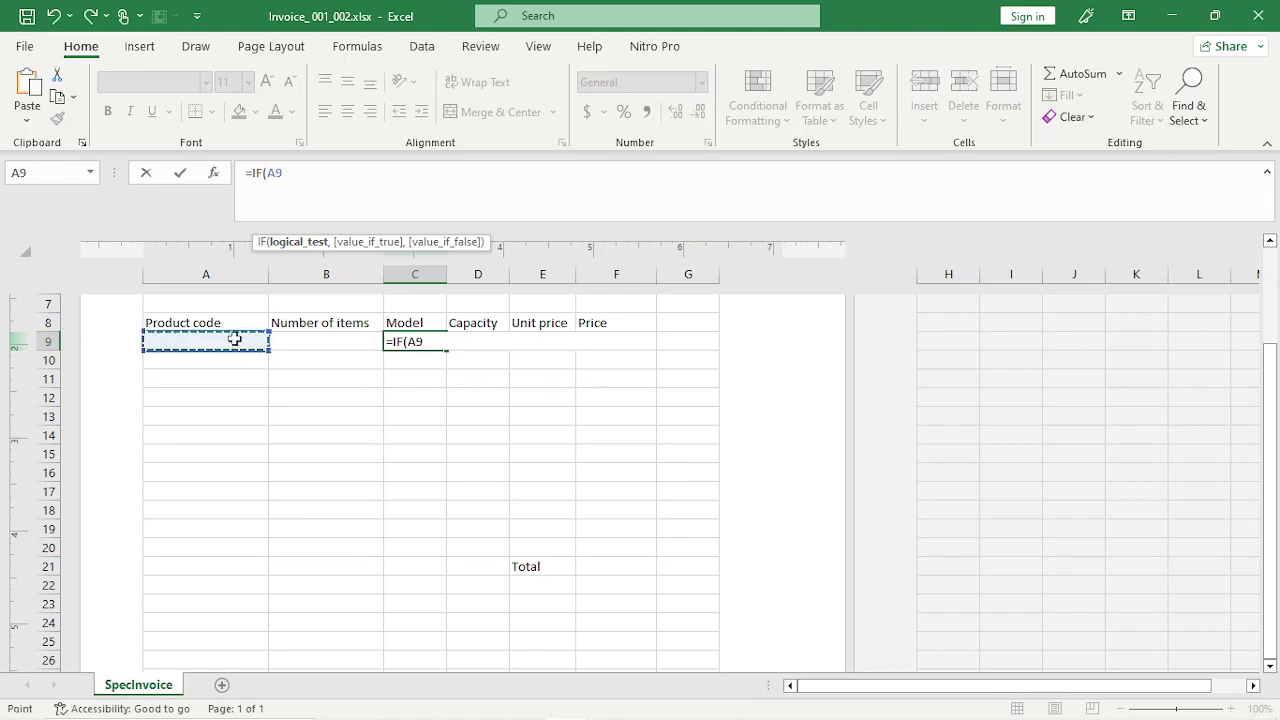
text(=)
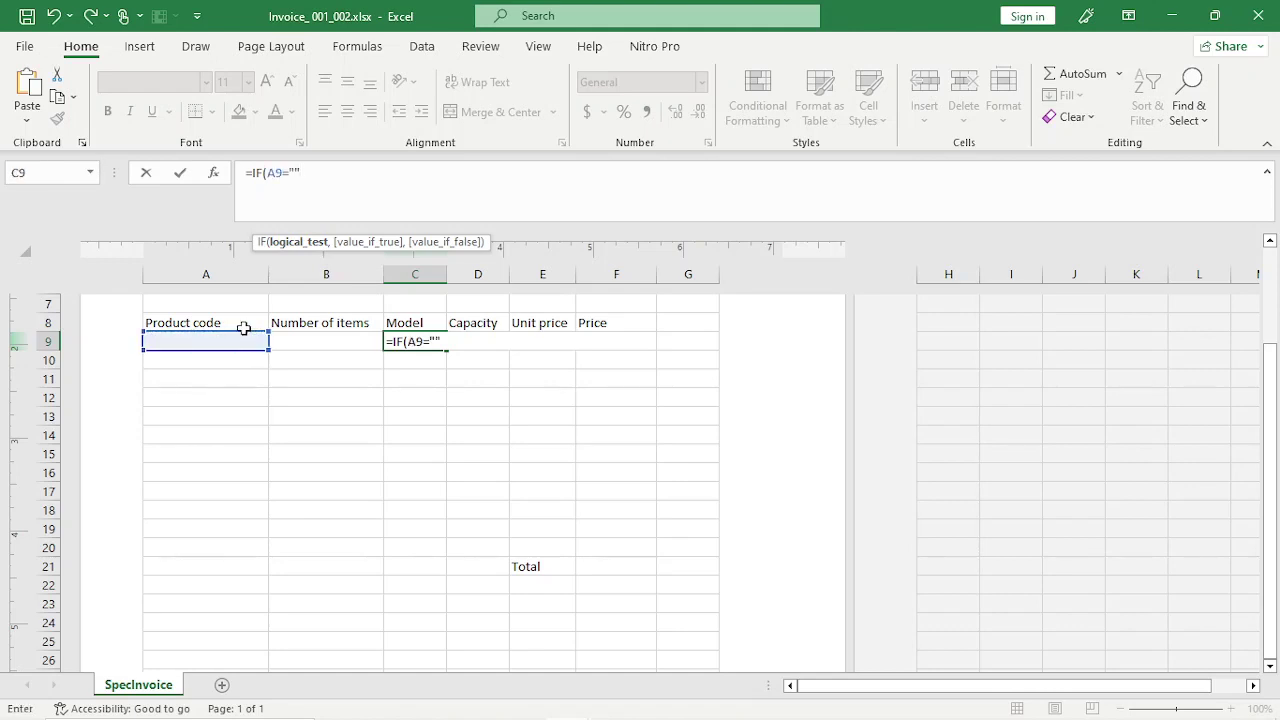
text("",)
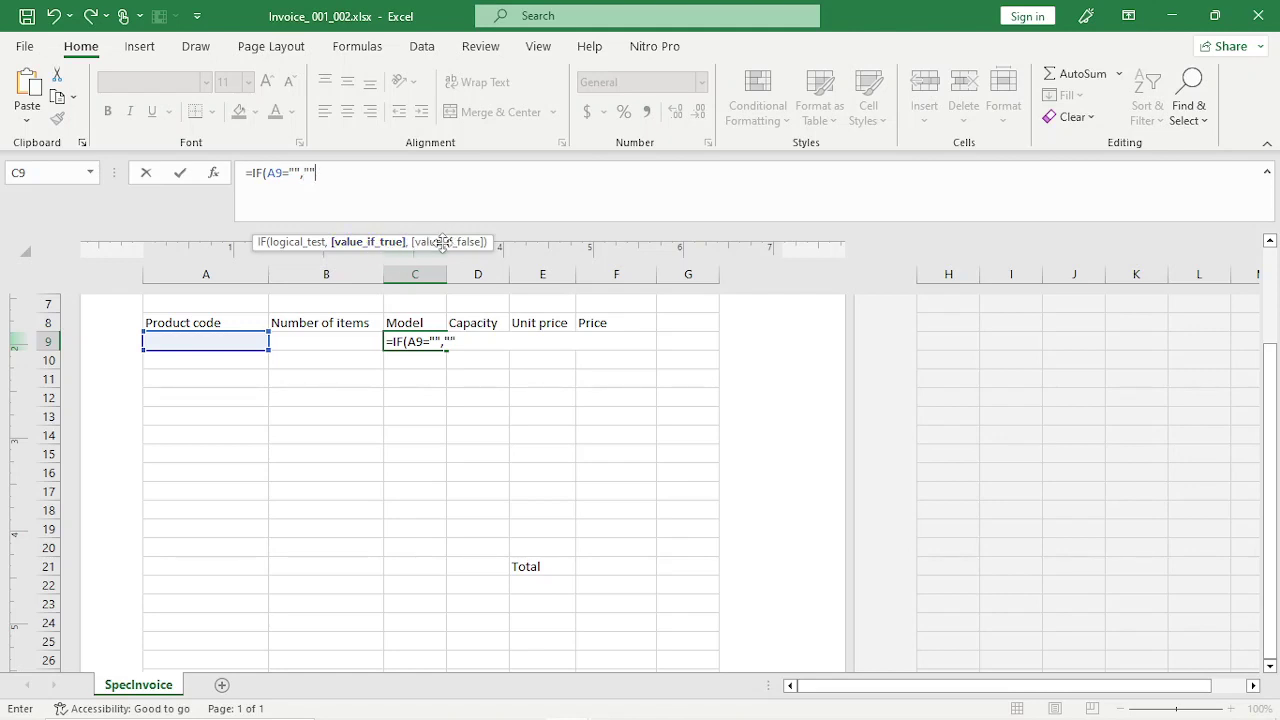
text(,)
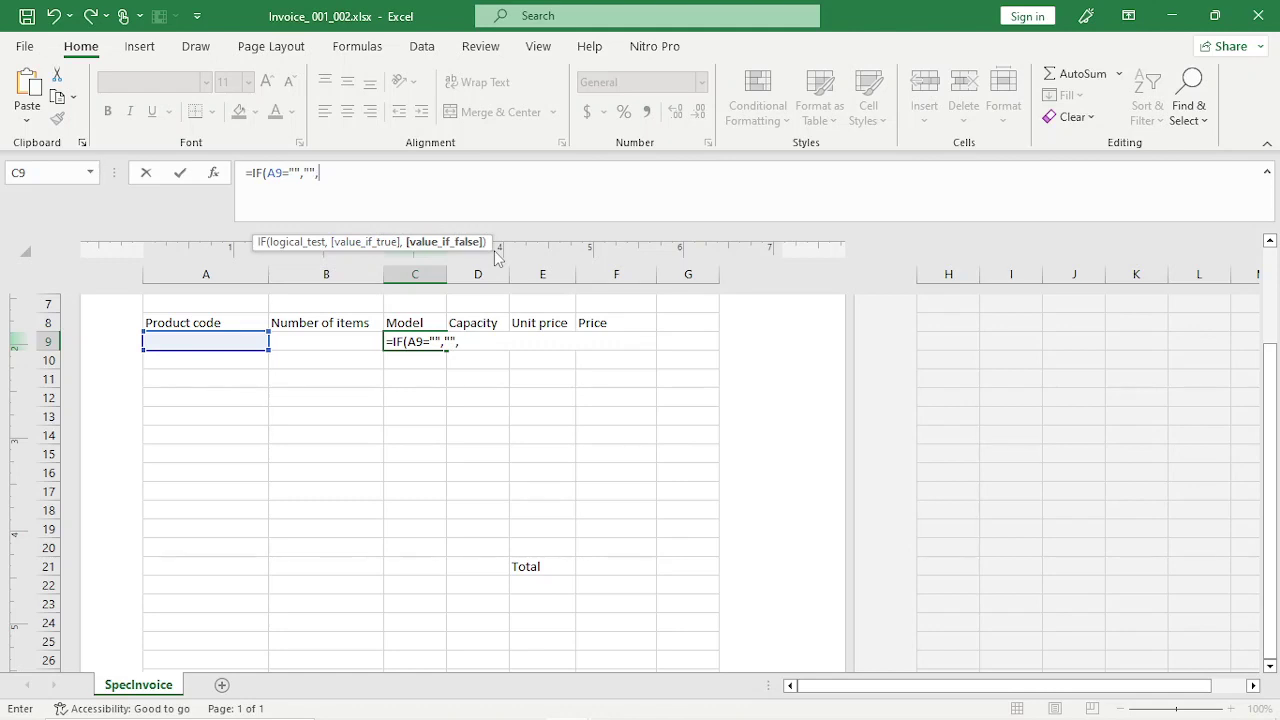
Nest a VLOOKUP as the IF formula's value if false, using product code cell A9 as the lookup value.
text(VLO)
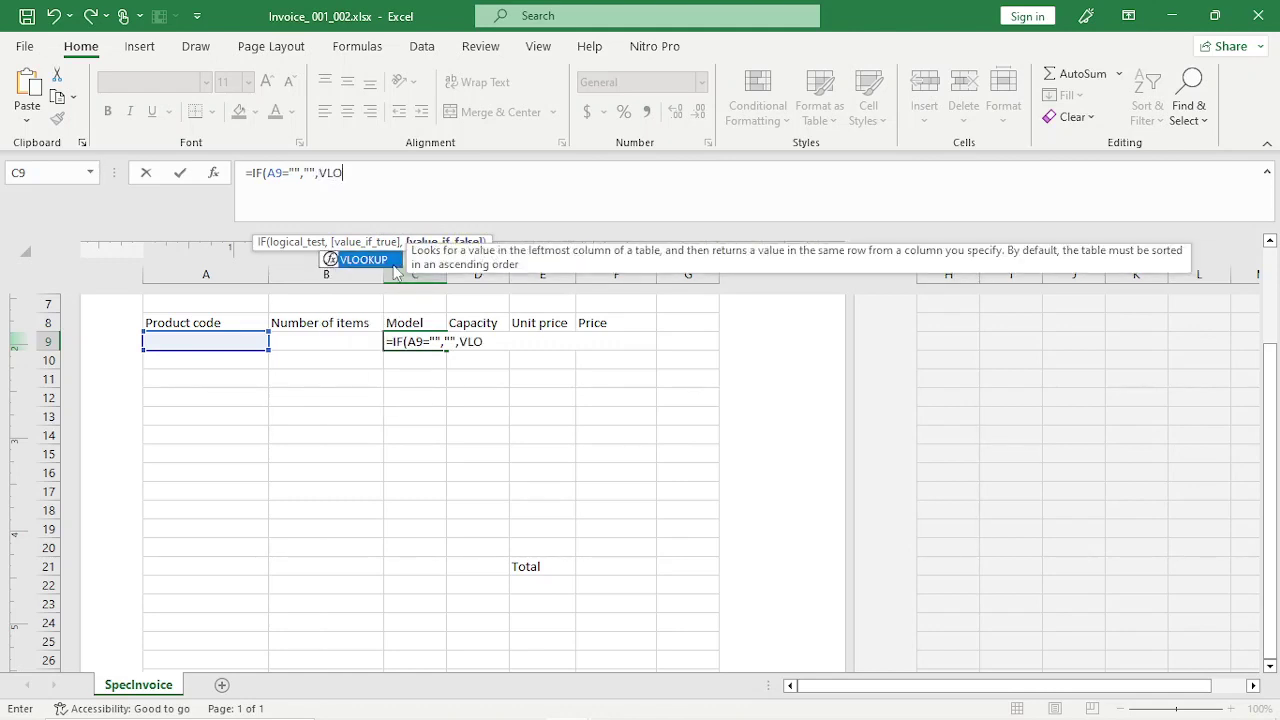
key(Tab)
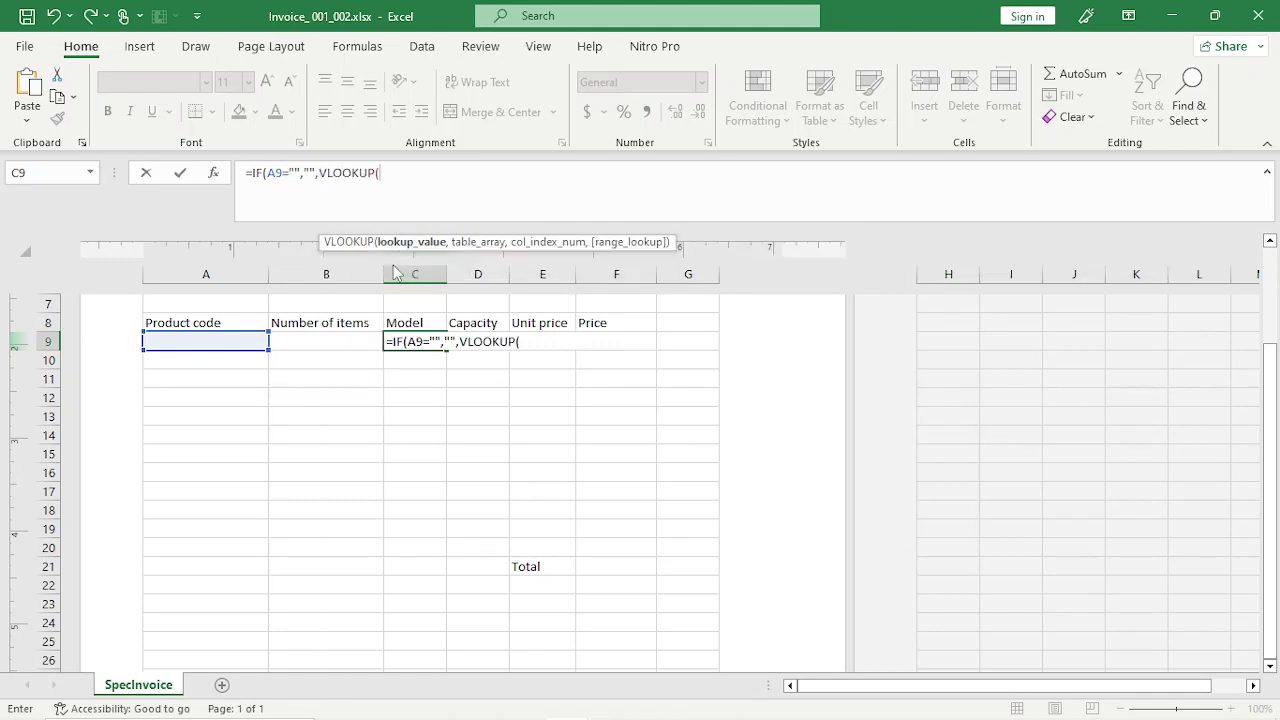
click(533, 339)
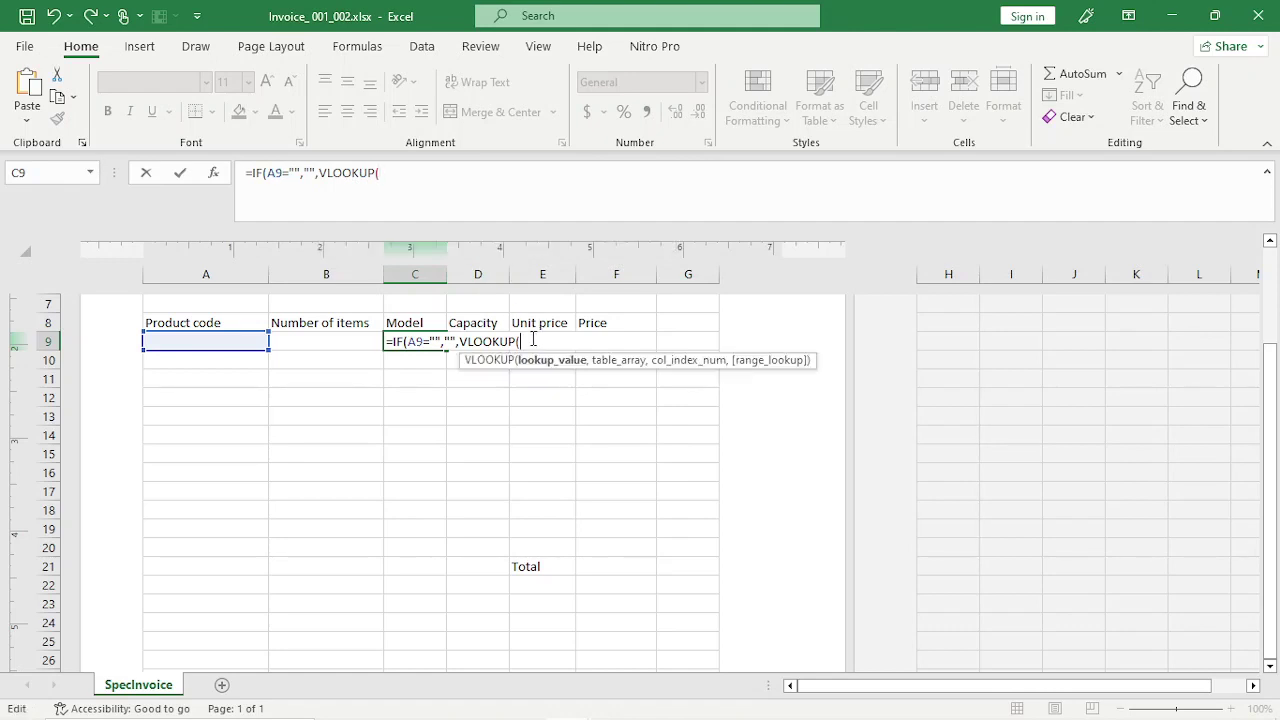
click(257, 342)
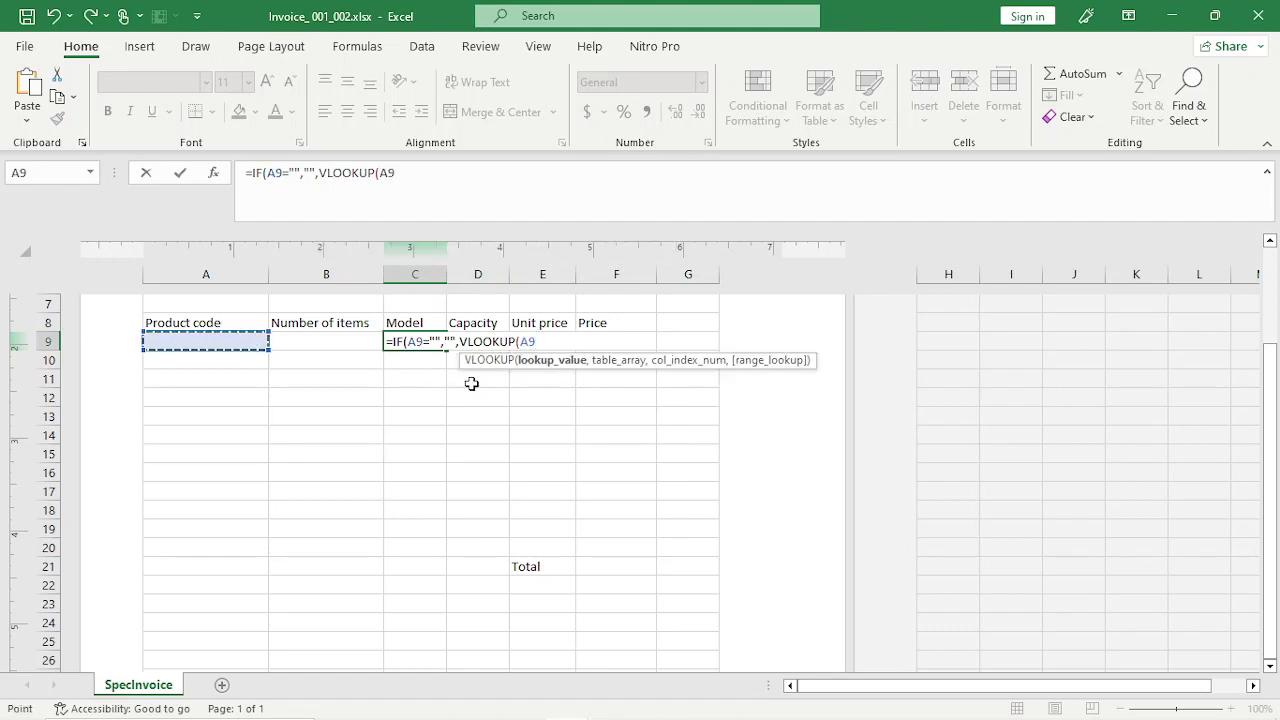
text(,)
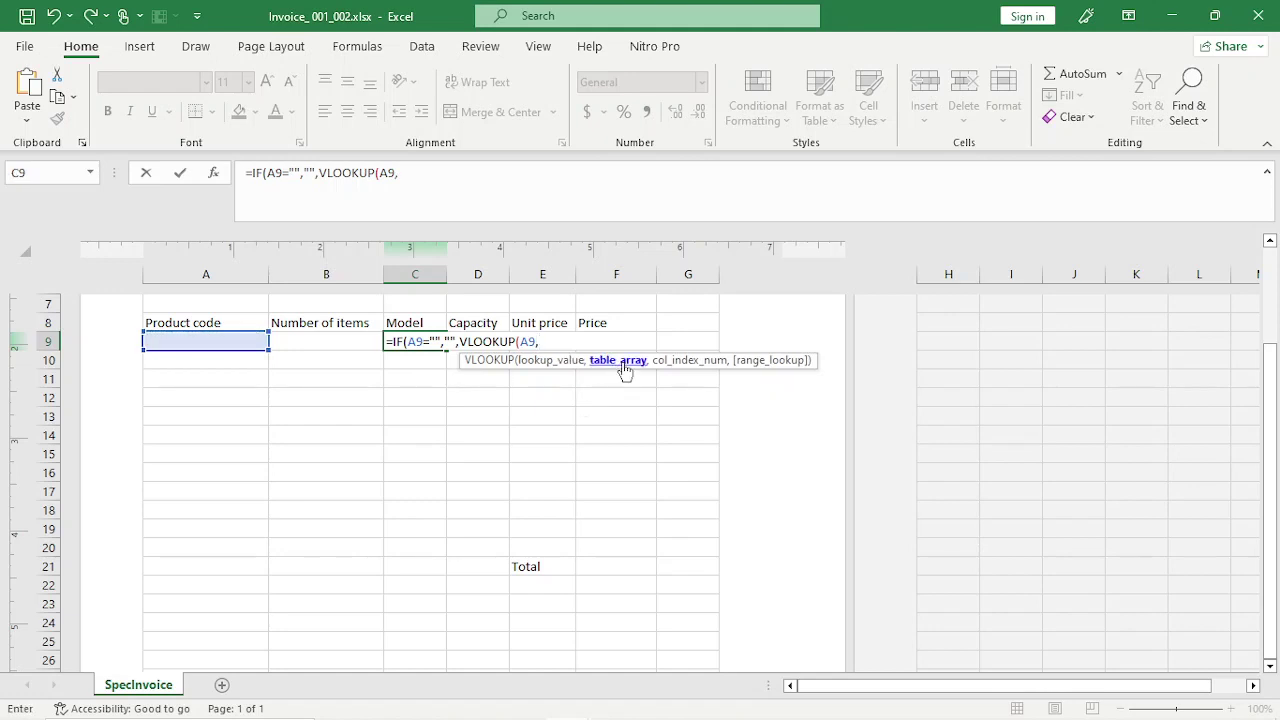
Use the range $A$1:$D$106 of SpecSSD.csv as the nested VLOOKUP's table array.
mouse_move(568, 701)
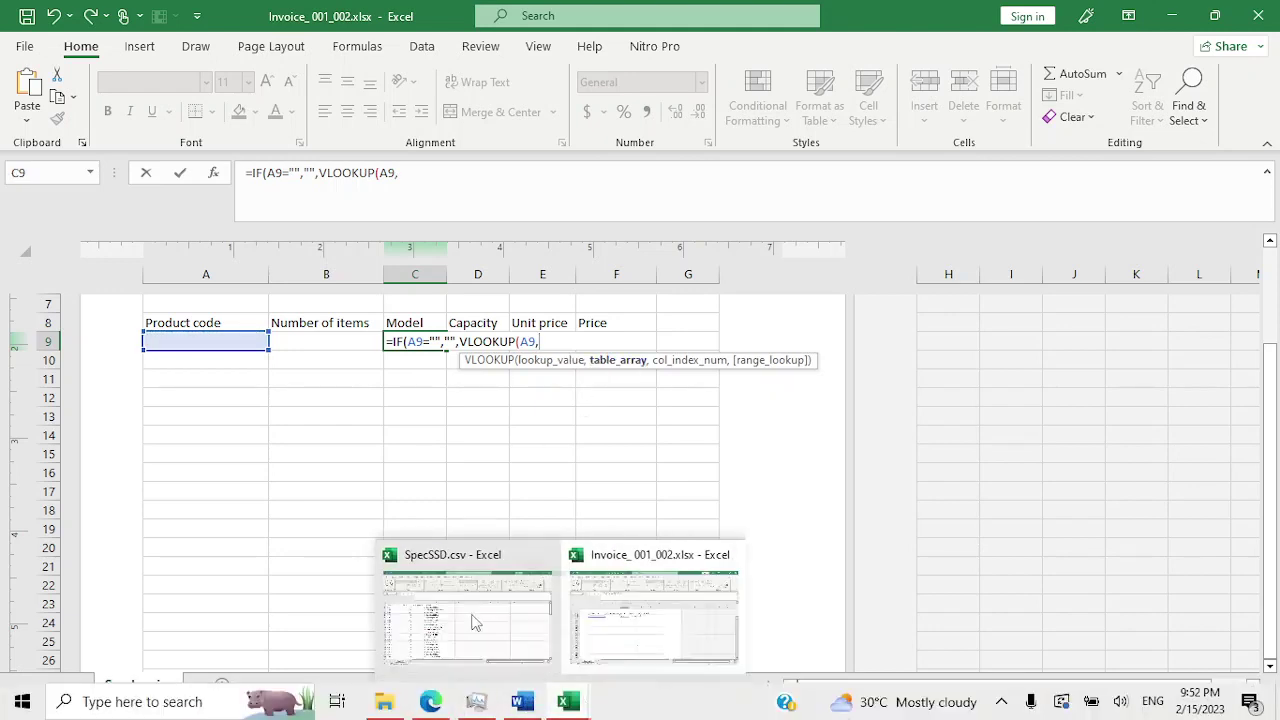
click(470, 617)
drag(100, 262, 429, 594)
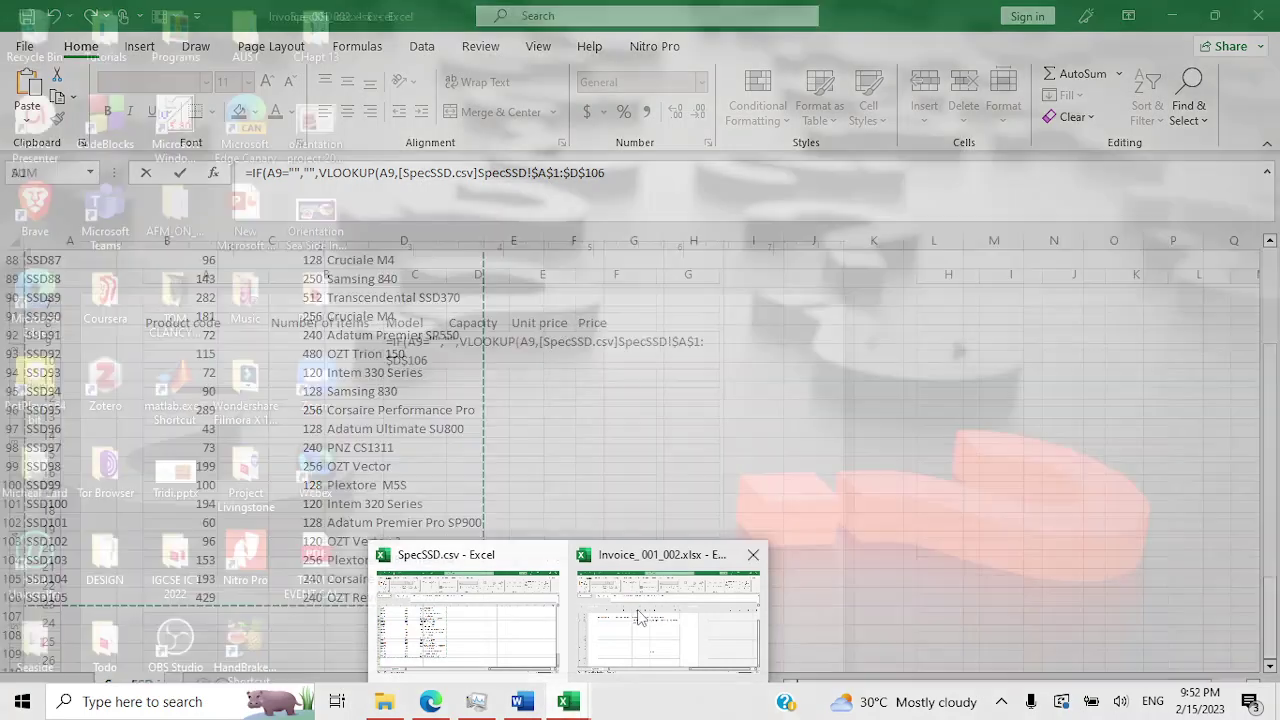
click(669, 612)
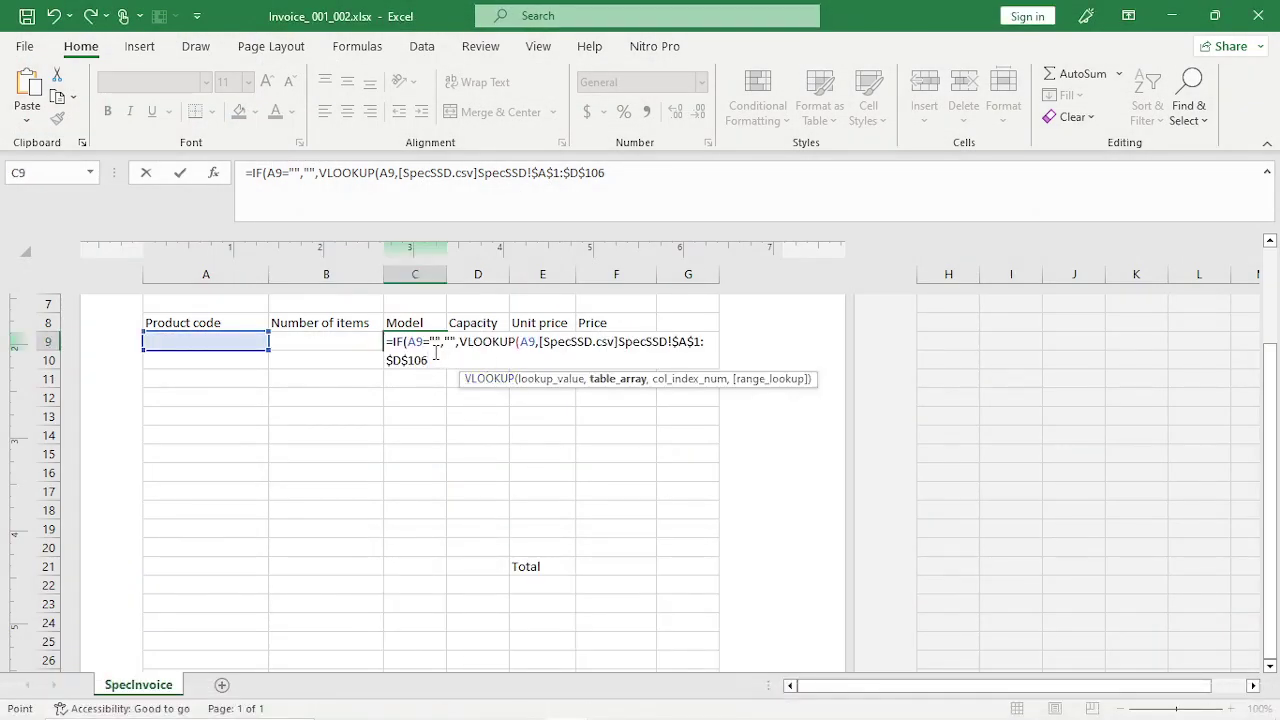
Complete the C9 formula with column index 3 and range lookup 0, close both functions, and check the entered formula.
text(,)
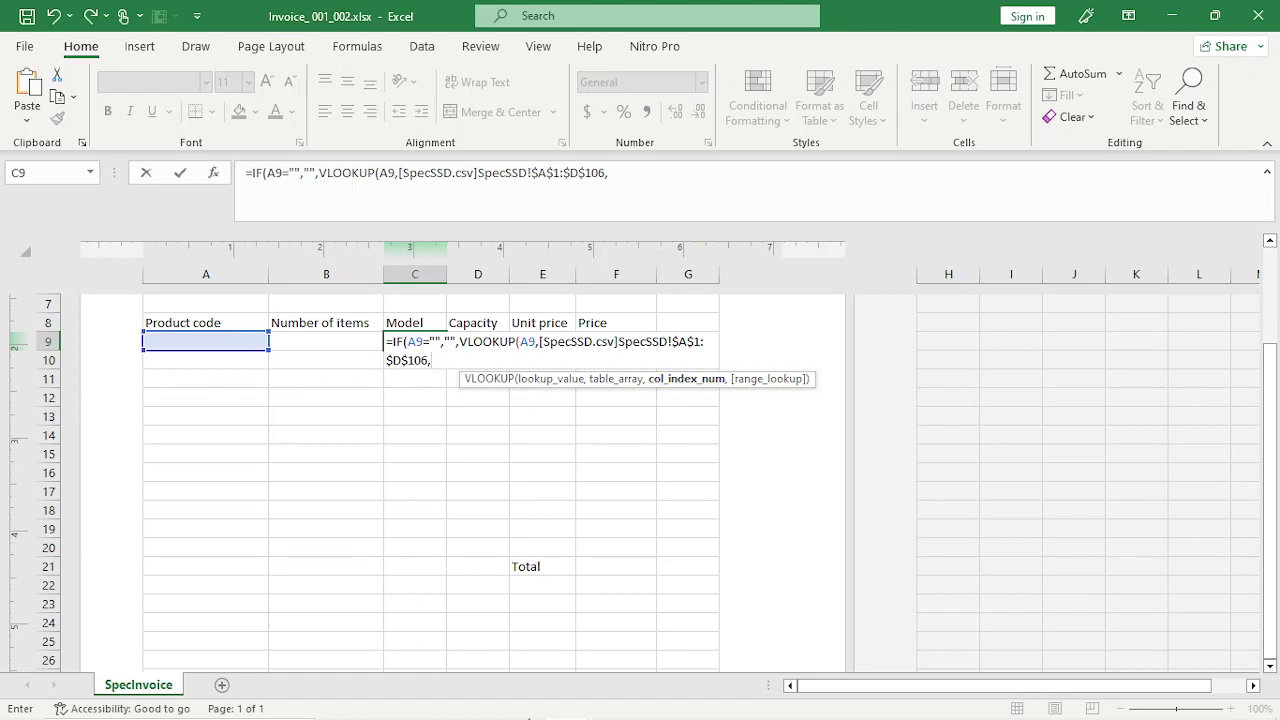
text(3,)
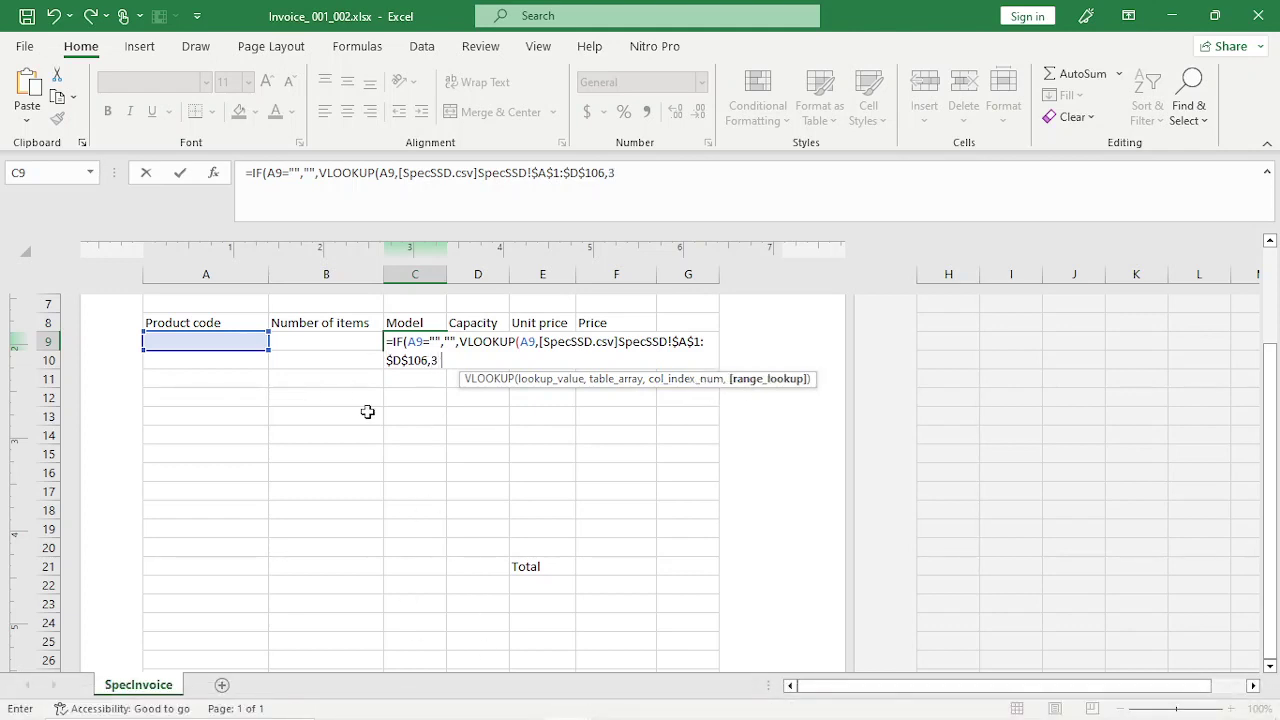
text(0))
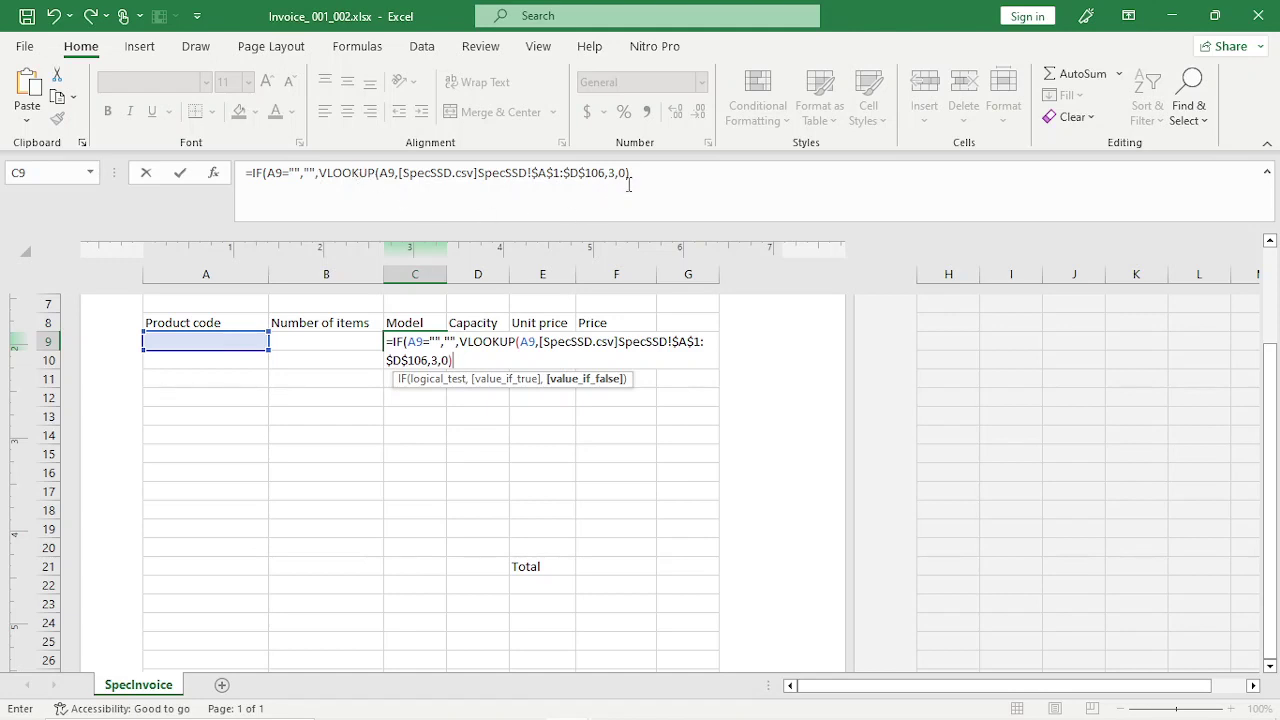
text())
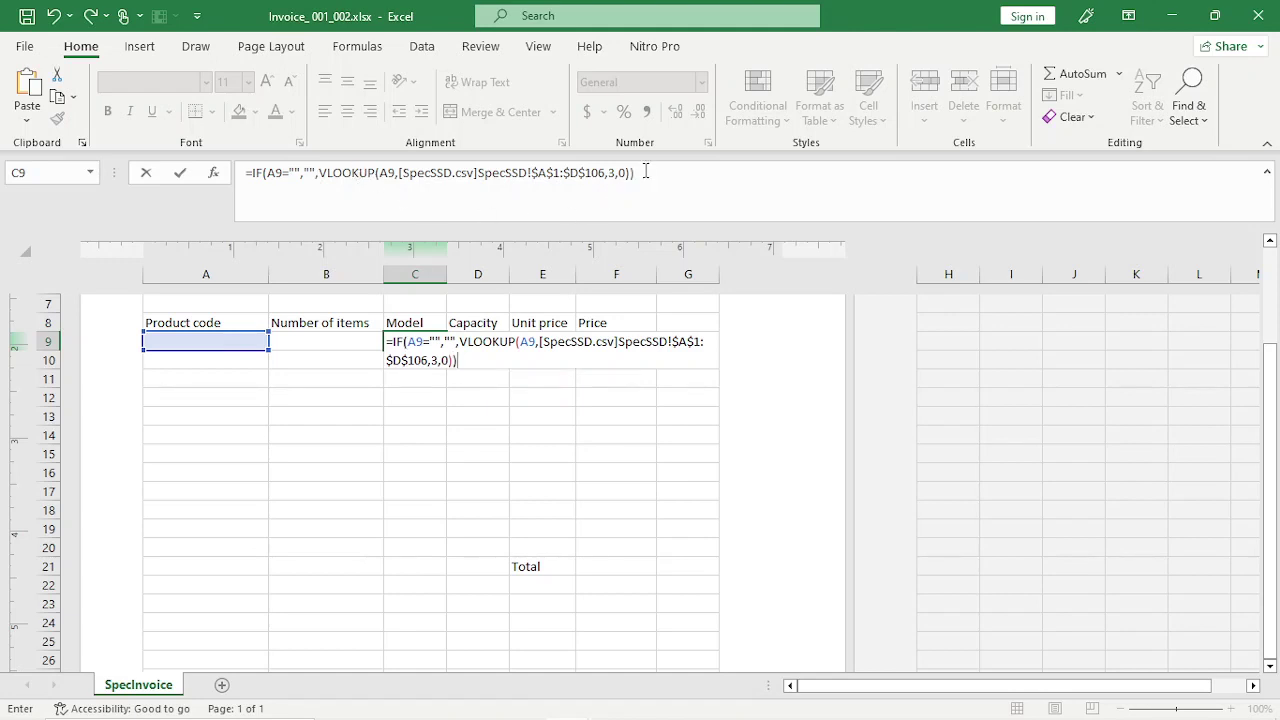
key(Return)
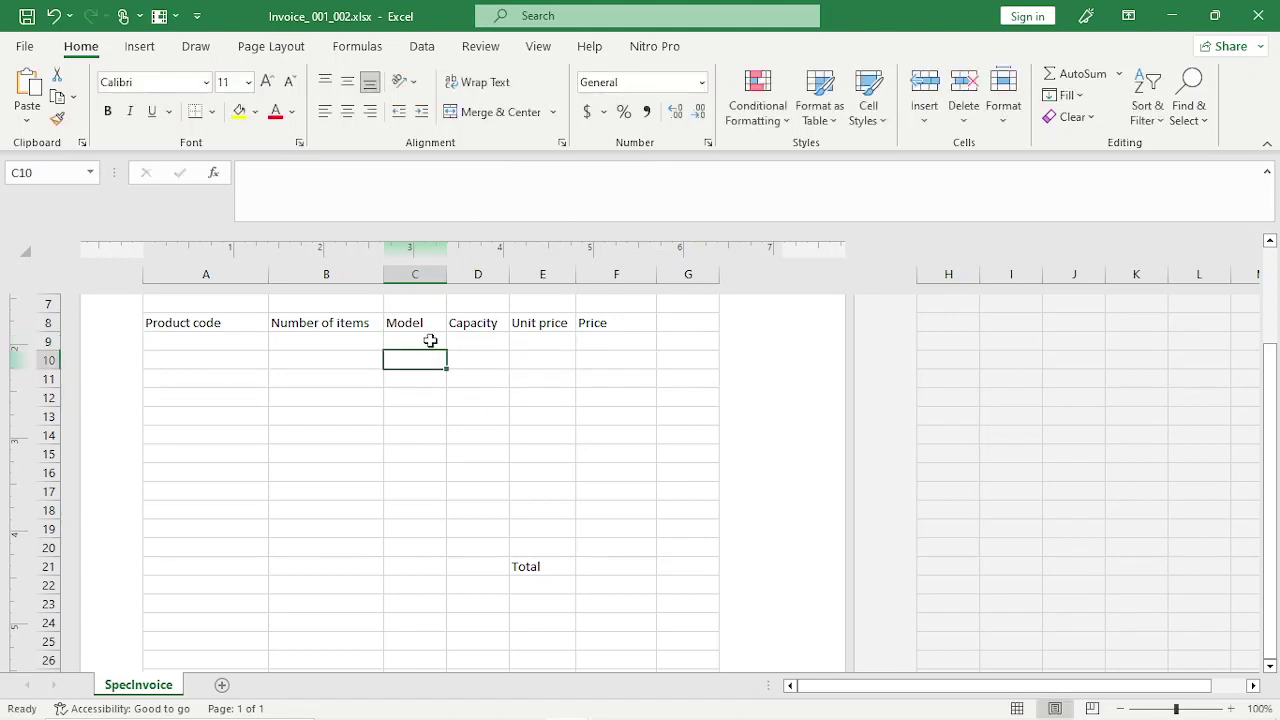
click(430, 341)
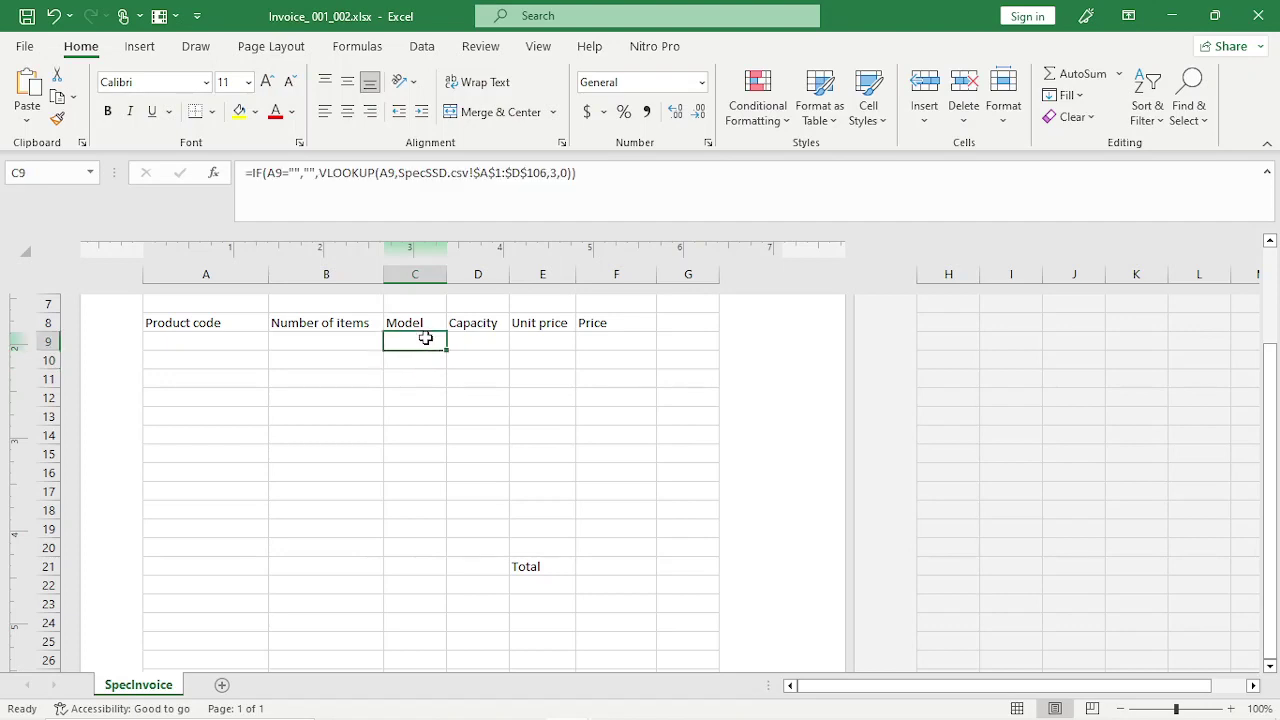
Copy product code SSD94 from cell A95 of SpecSSD.csv and paste it into invoice cell A9 to test the lookup.
click(177, 348)
mouse_move(590, 702)
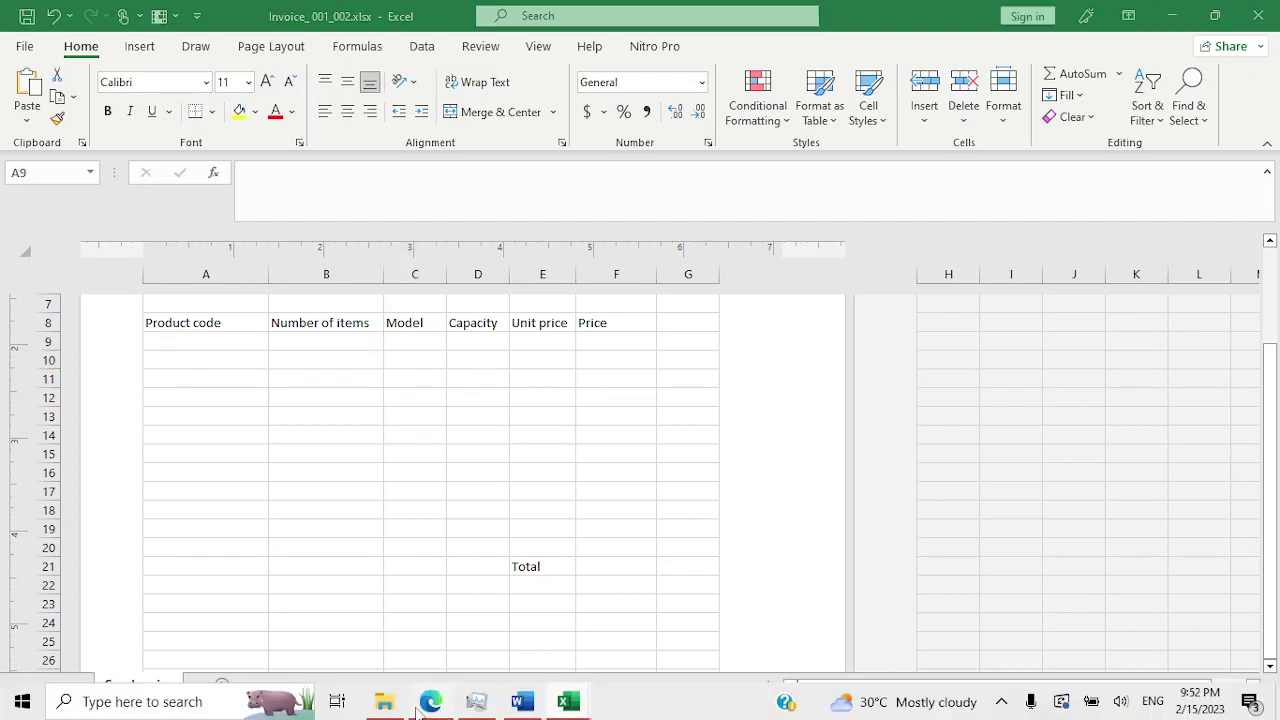
click(432, 702)
mouse_move(568, 704)
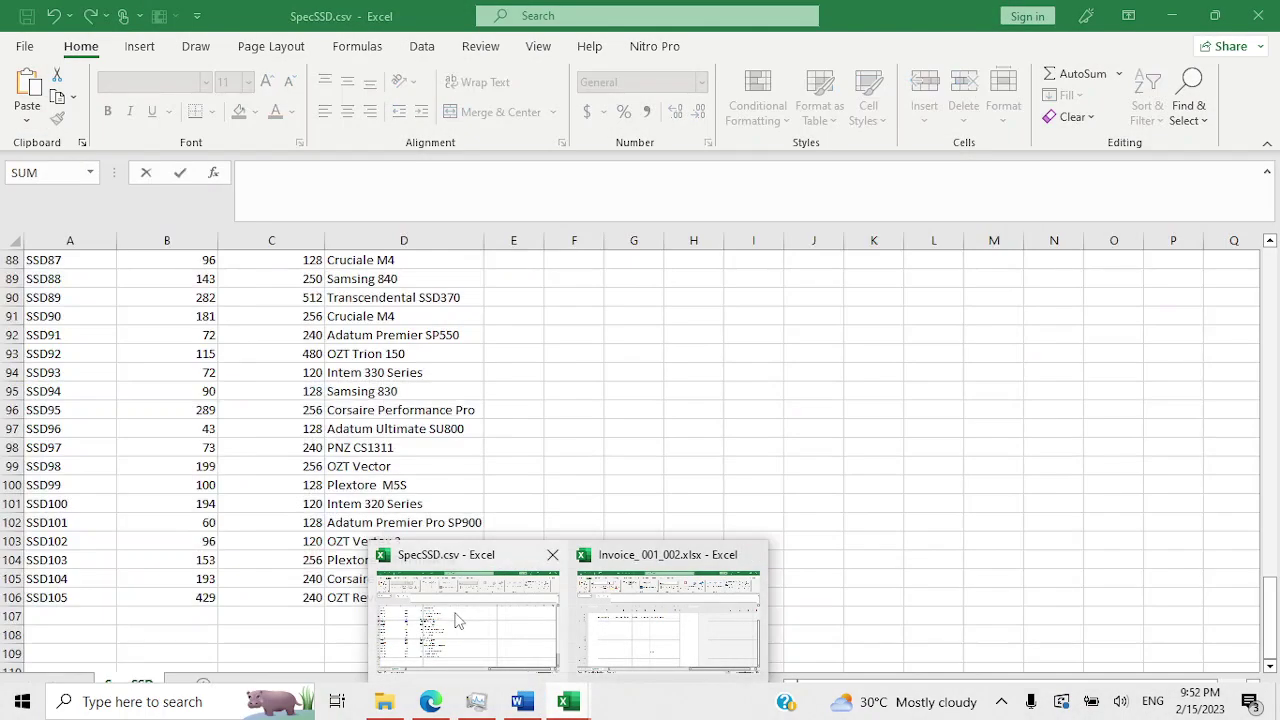
click(465, 620)
click(104, 384)
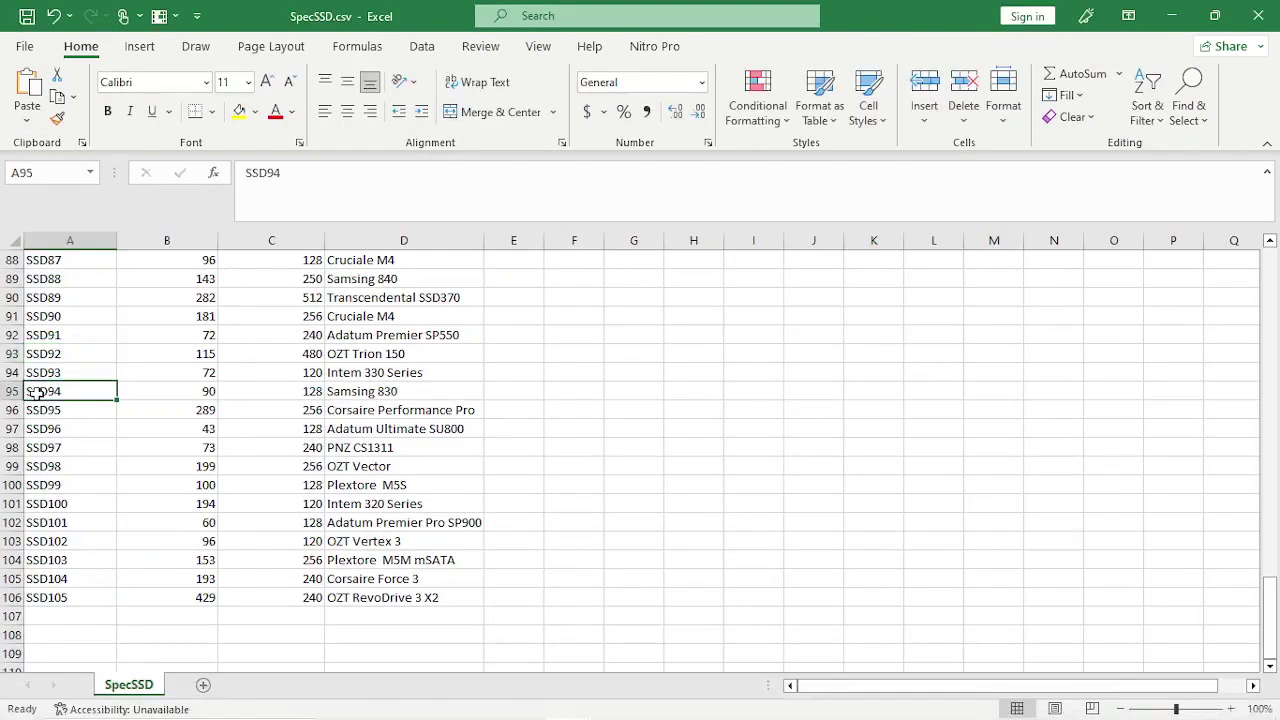
key(ctrl+c)
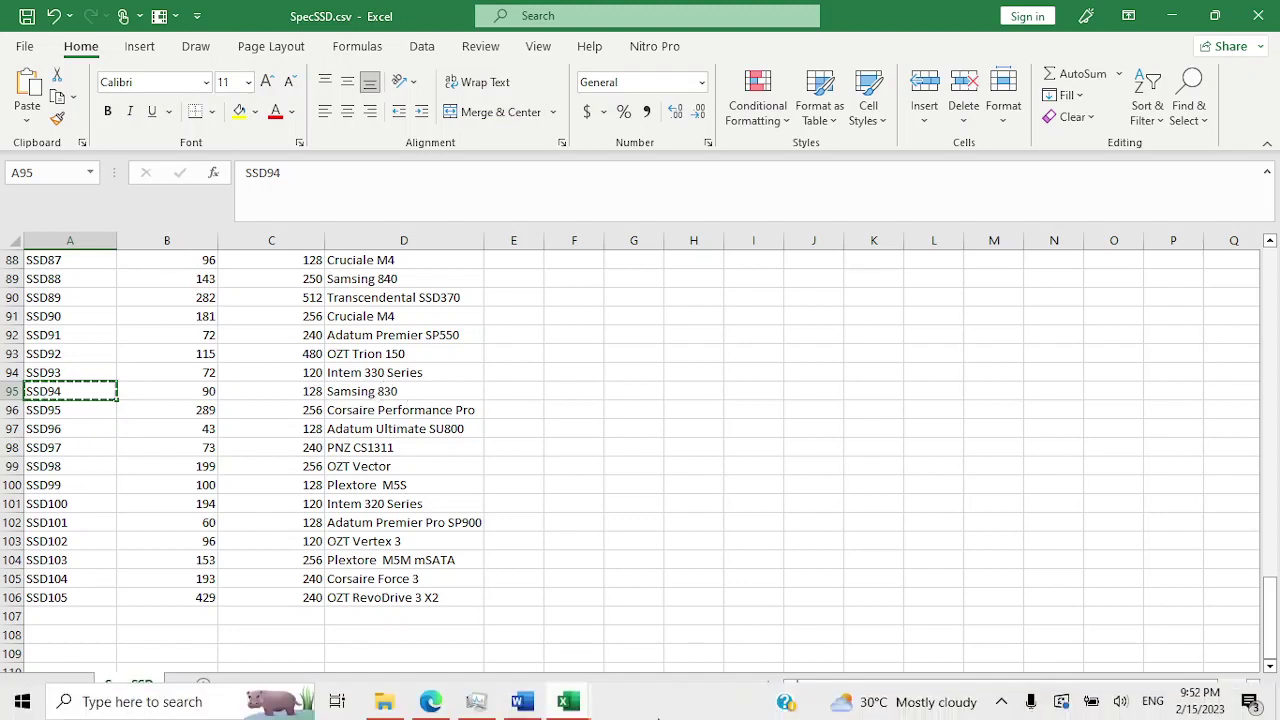
mouse_move(568, 701)
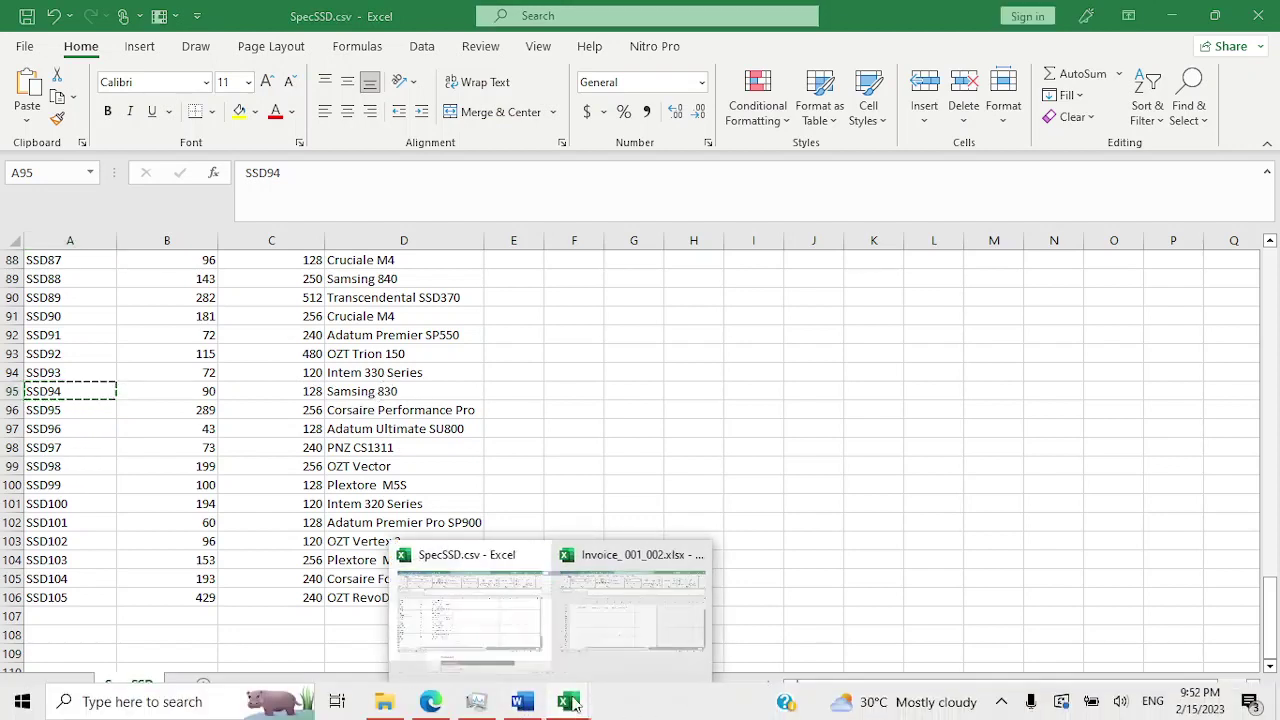
mouse_move(603, 617)
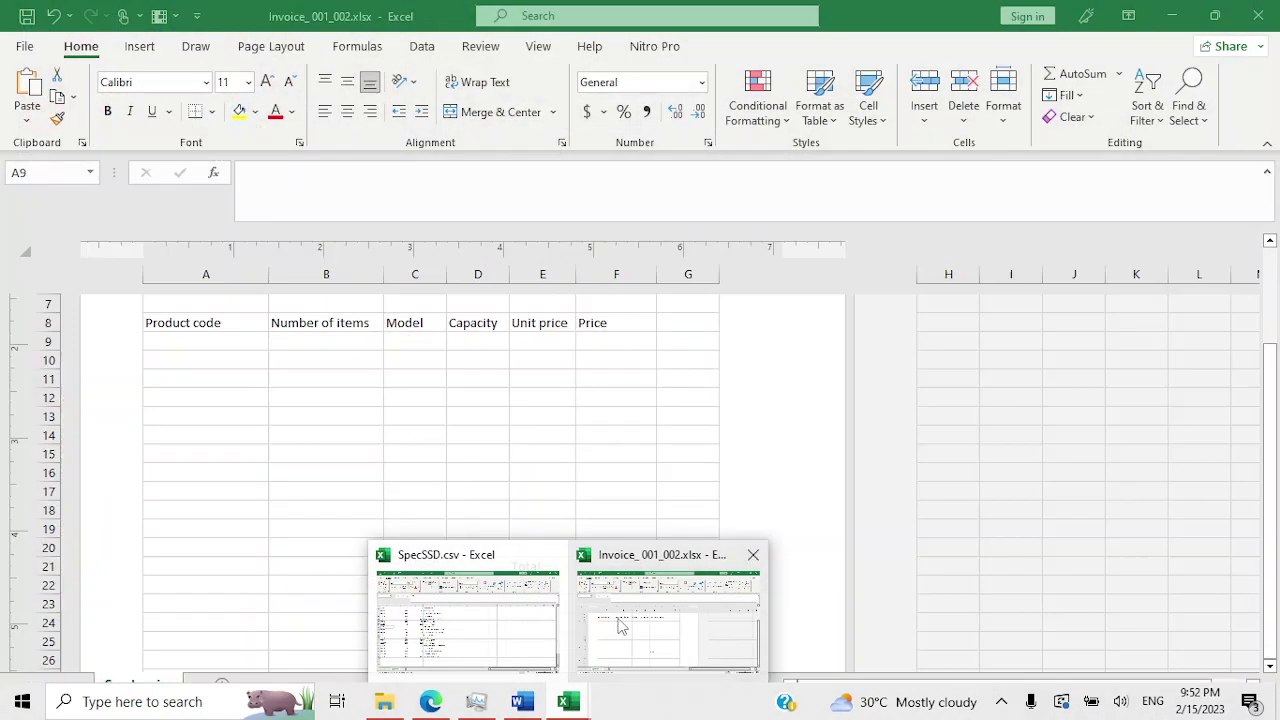
click(603, 617)
key(ctrl+v)
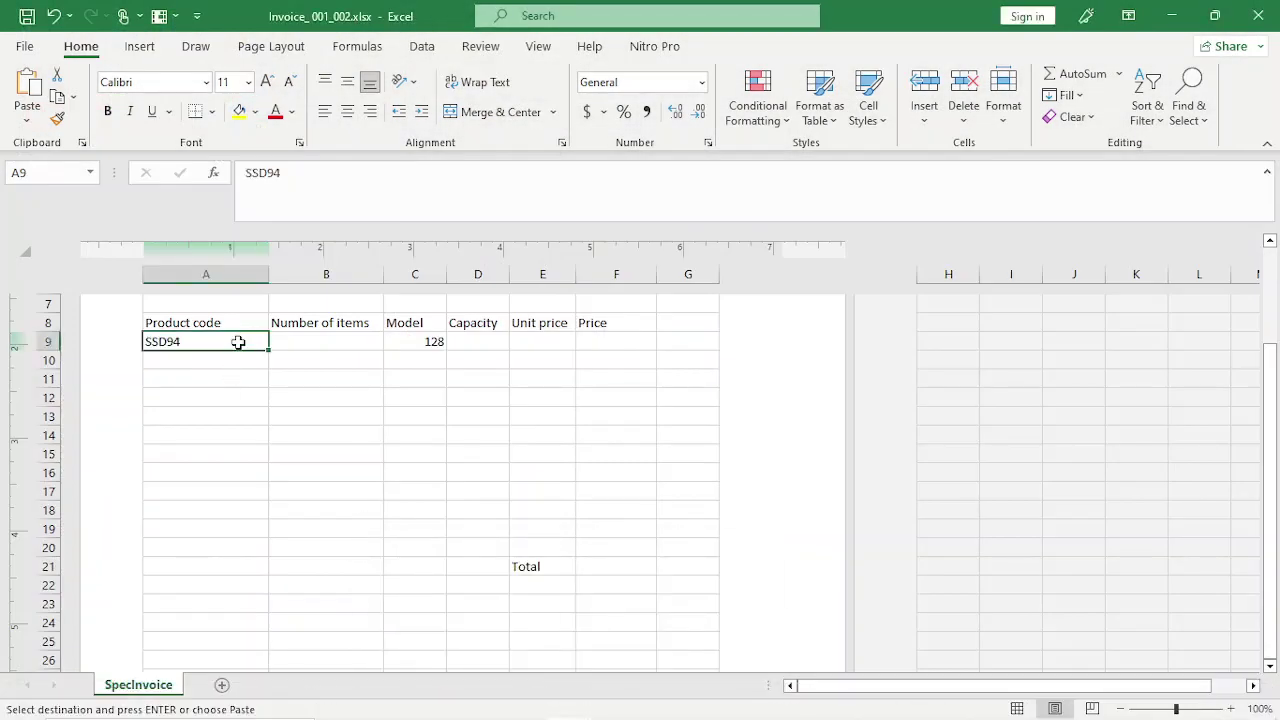
Check the C9 lookup against the column order in SpecSSD.csv and change its VLOOKUP column index to 4.
click(414, 343)
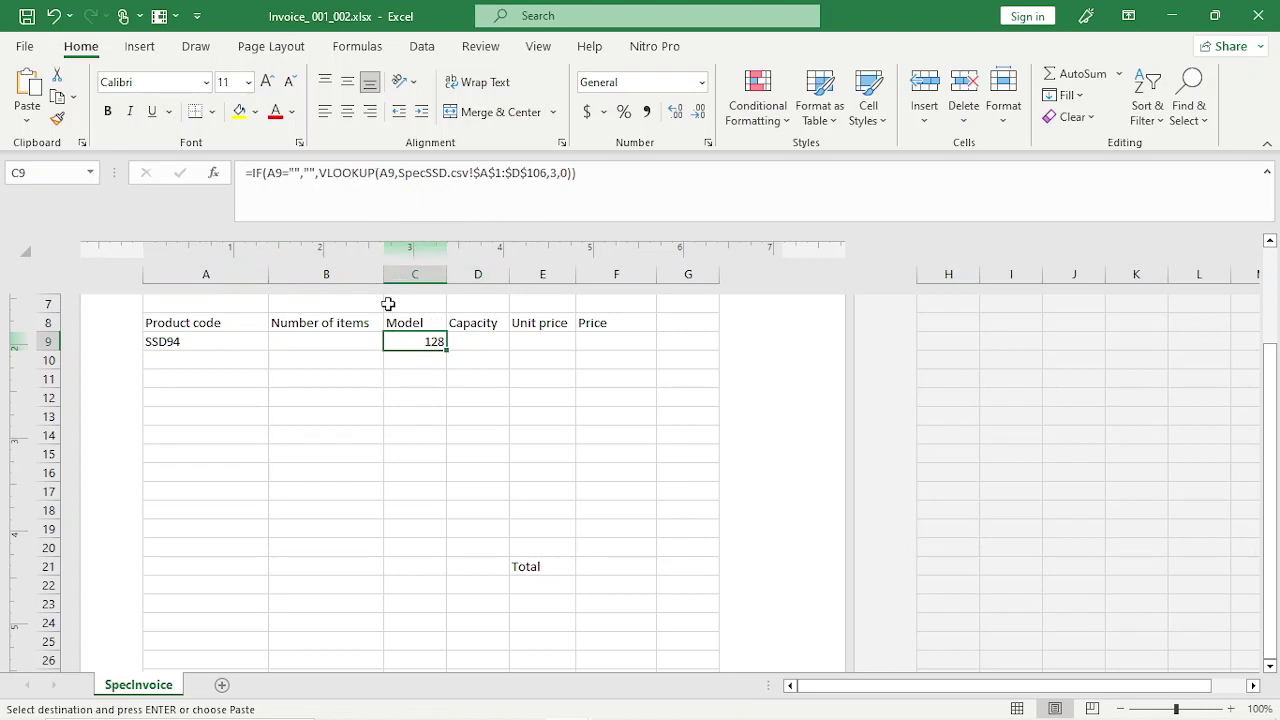
click(225, 342)
click(405, 341)
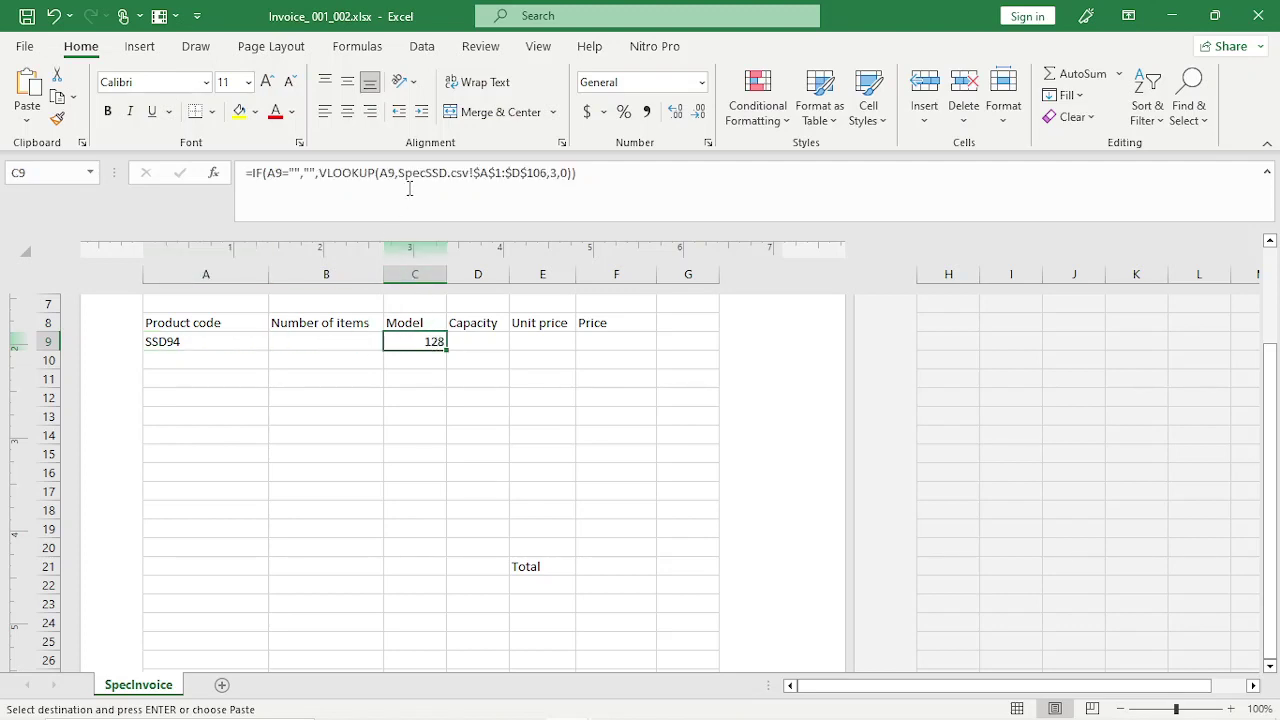
click(554, 173)
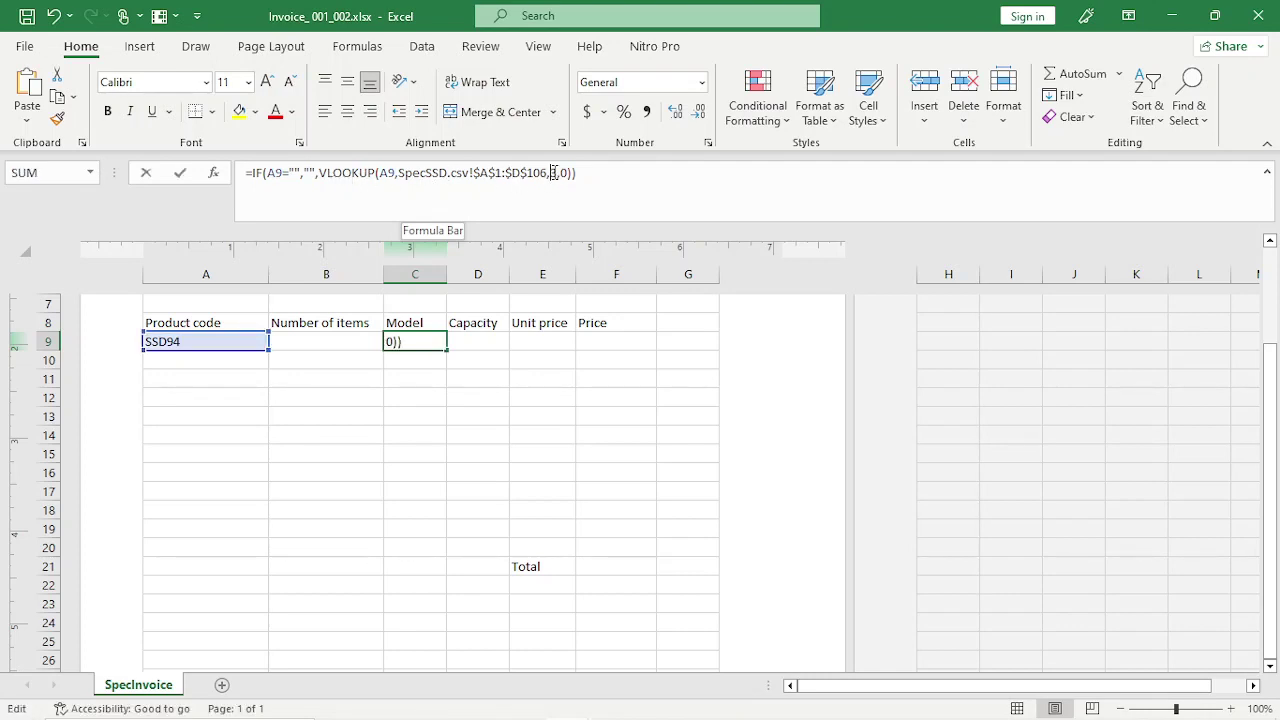
mouse_move(430, 703)
mouse_move(568, 703)
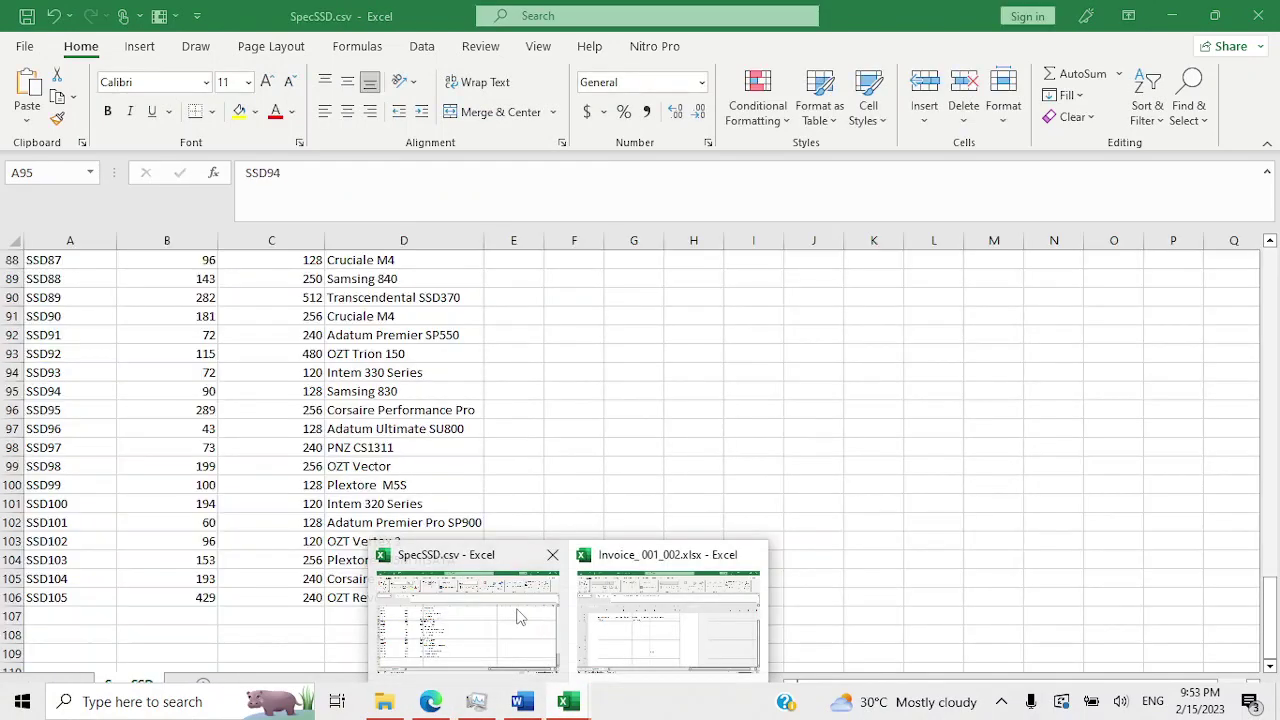
click(520, 615)
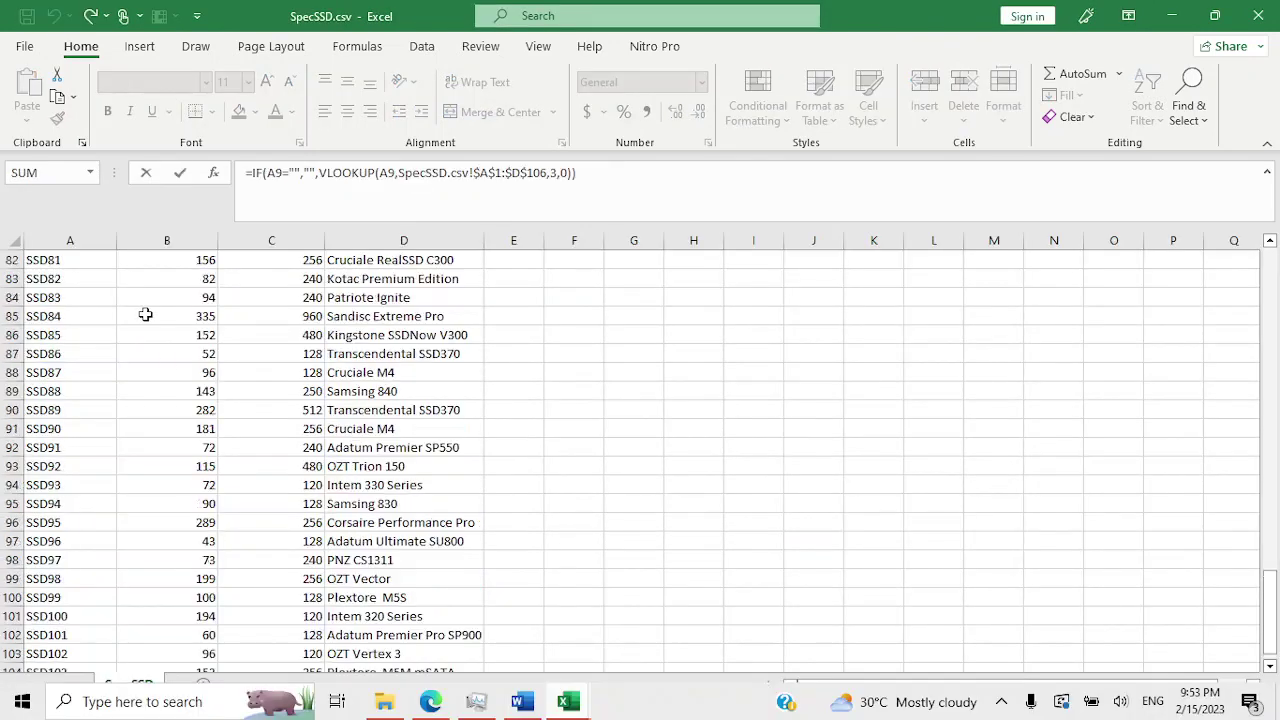
scroll(143, 314, up, 6)
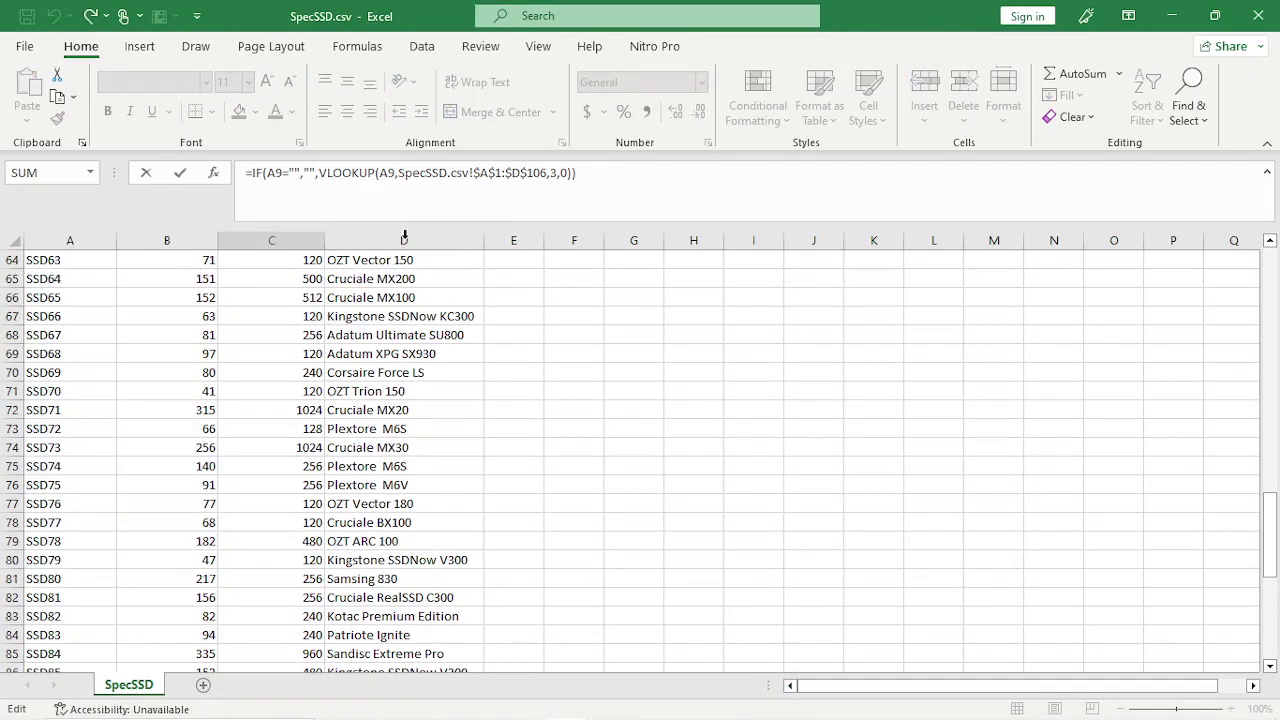
scroll(432, 280, up, 20)
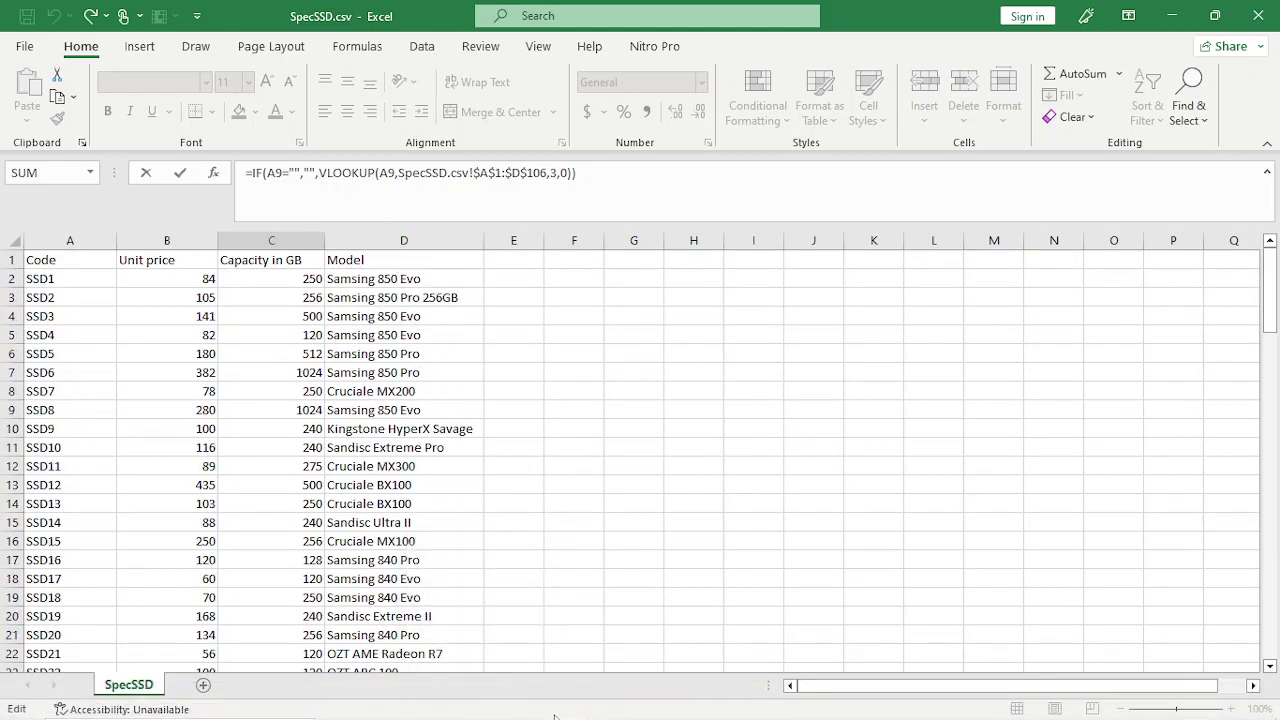
click(556, 175)
key(BackSpace)
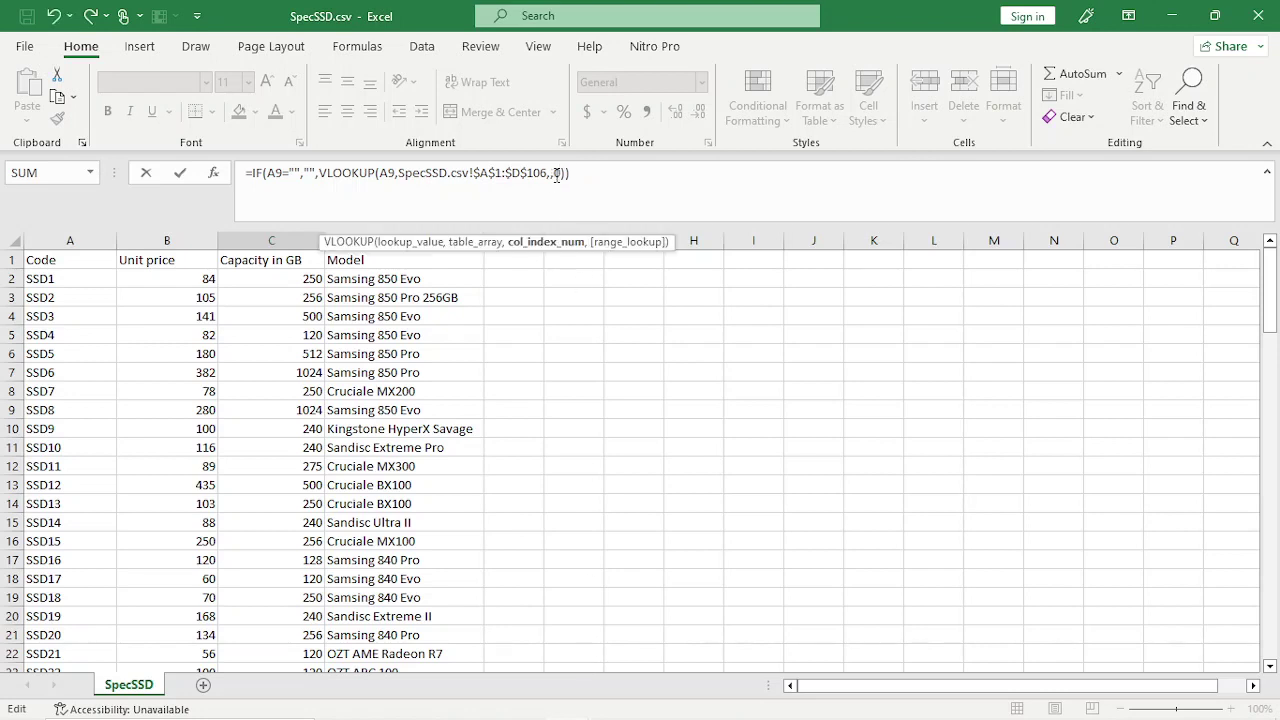
text(4)
key(Return)
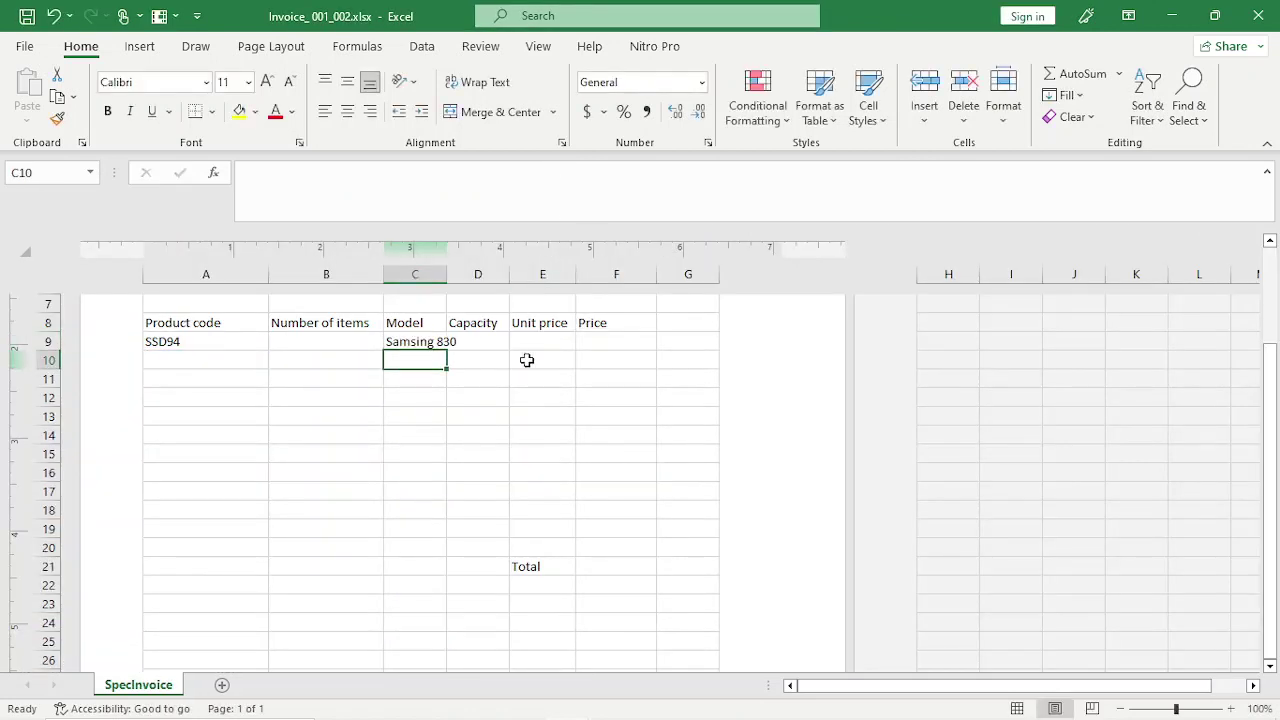
Widen column C to fit the model name, and clear the test product code from A9.
click(440, 340)
drag(444, 276, 489, 270)
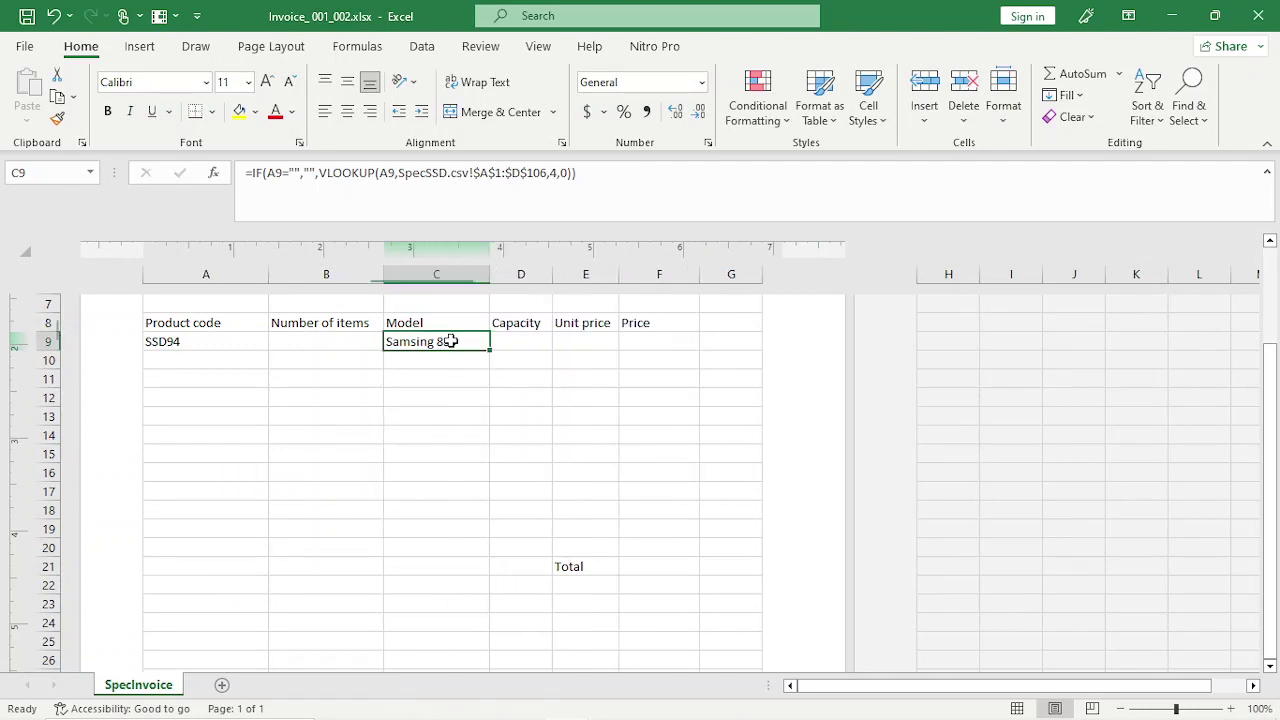
click(239, 349)
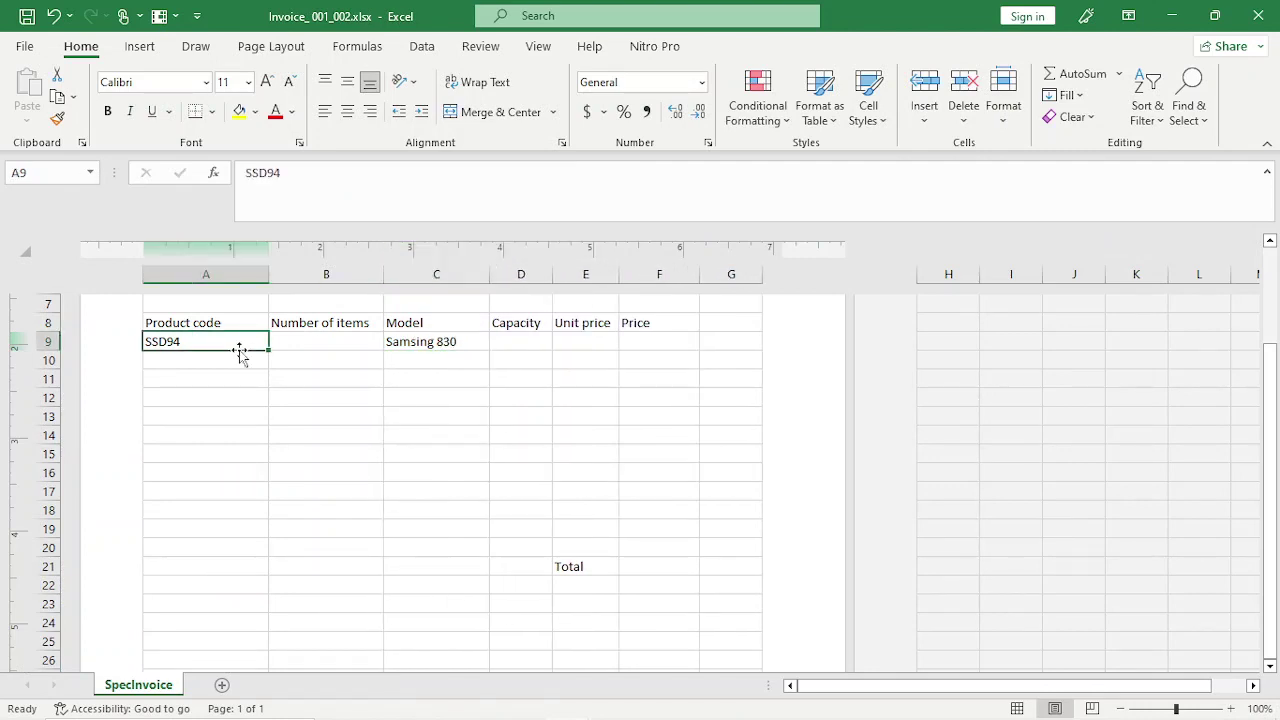
key(BackSpace)
click(446, 348)
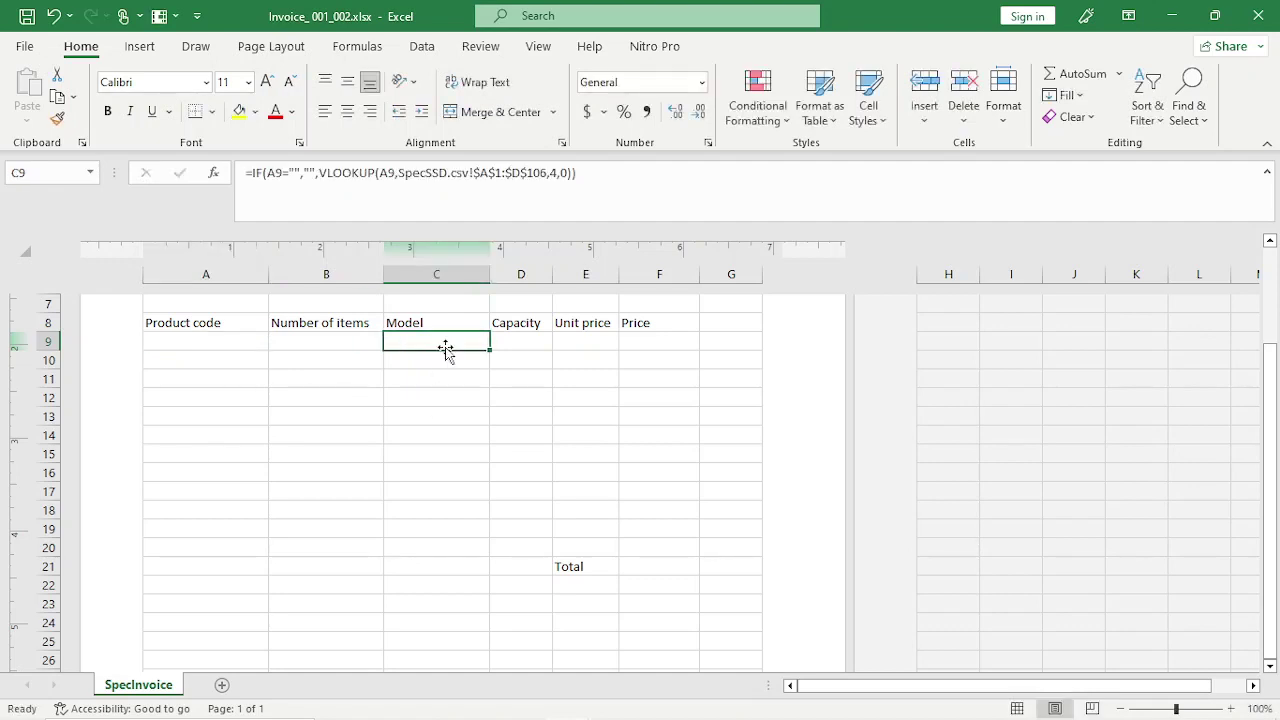
click(525, 338)
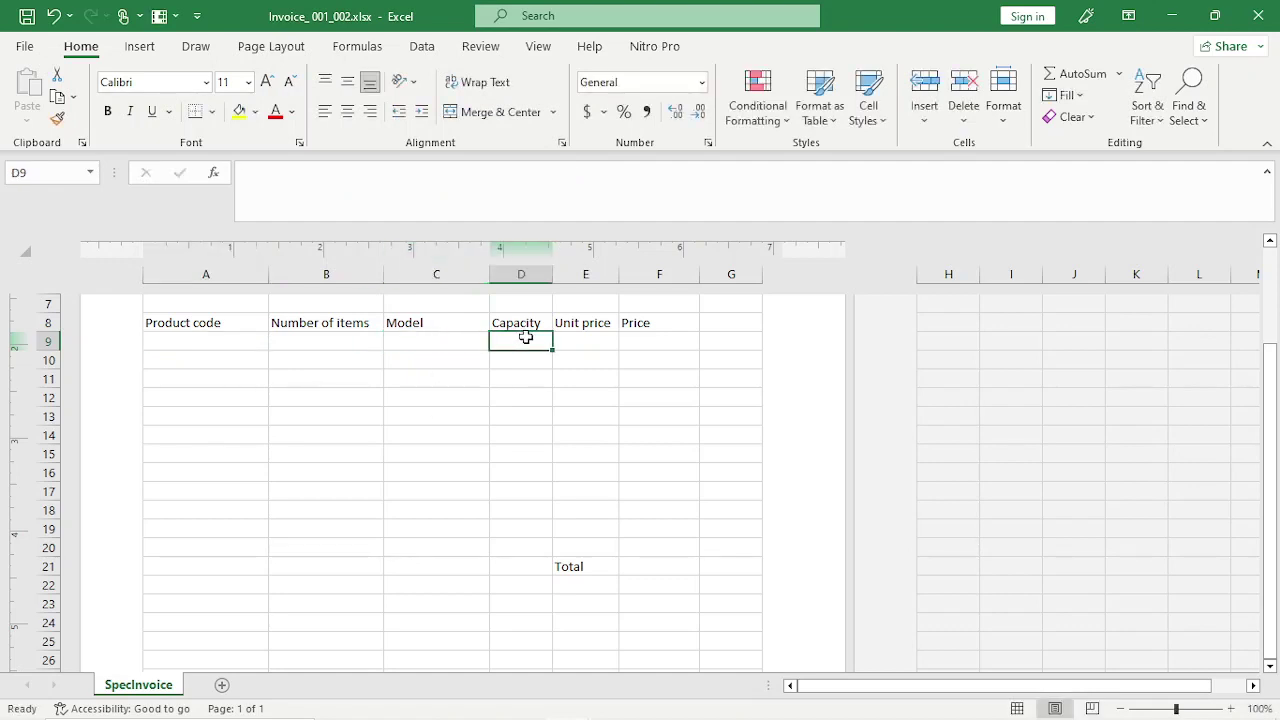
scroll(420, 443, down, 2)
scroll(420, 443, up, 2)
click(528, 323)
click(522, 341)
click(475, 344)
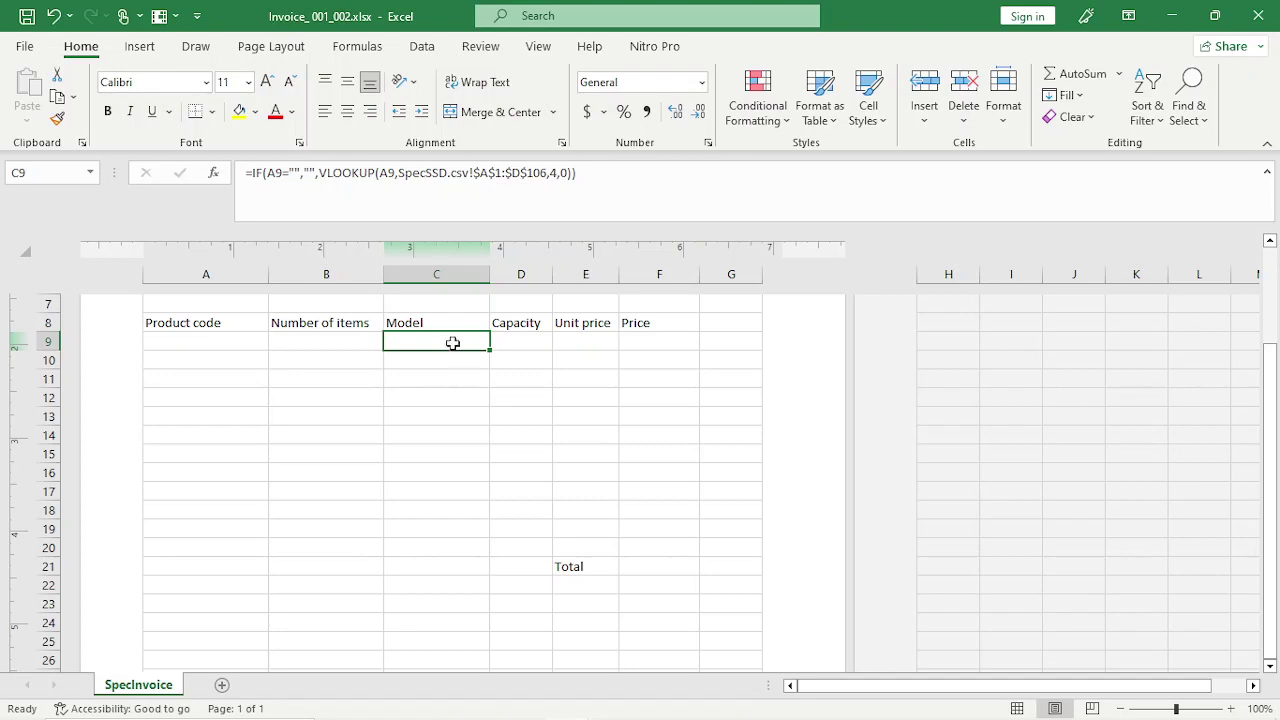
Switch to the exam paper PDF and highlight task 12 about replicating the formulae for rows 10 to 19.
click(430, 702)
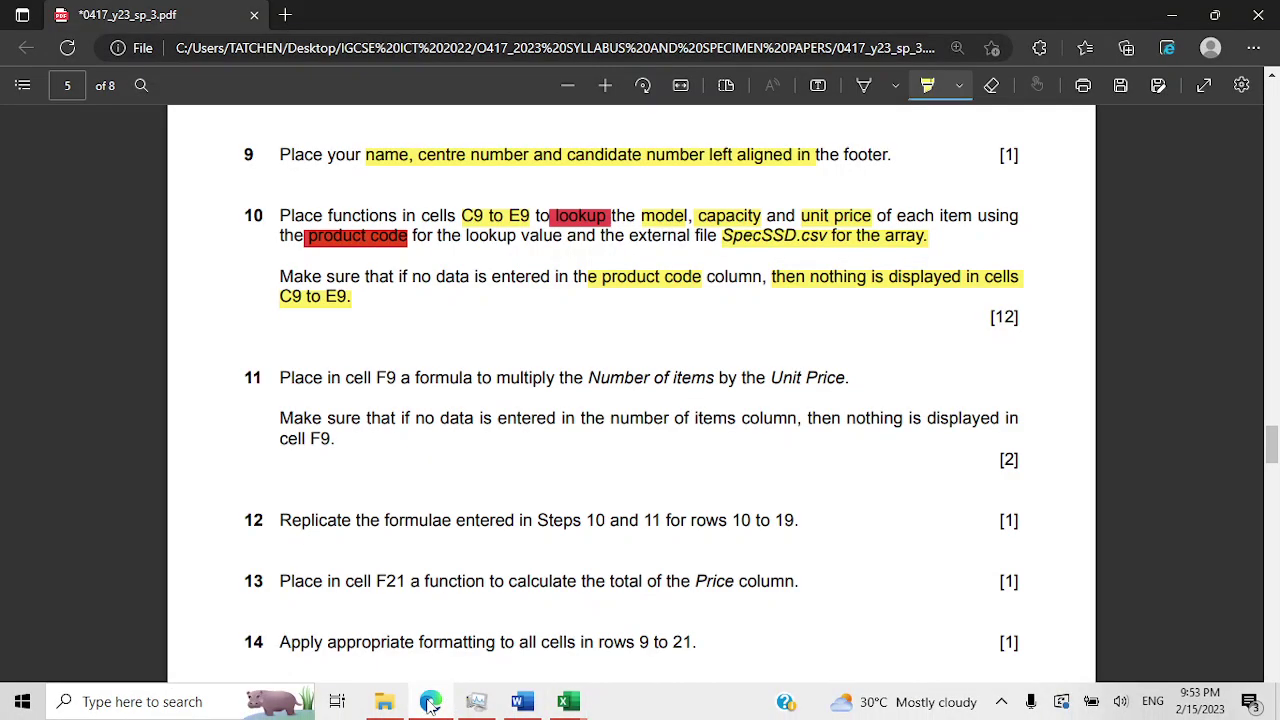
click(430, 702)
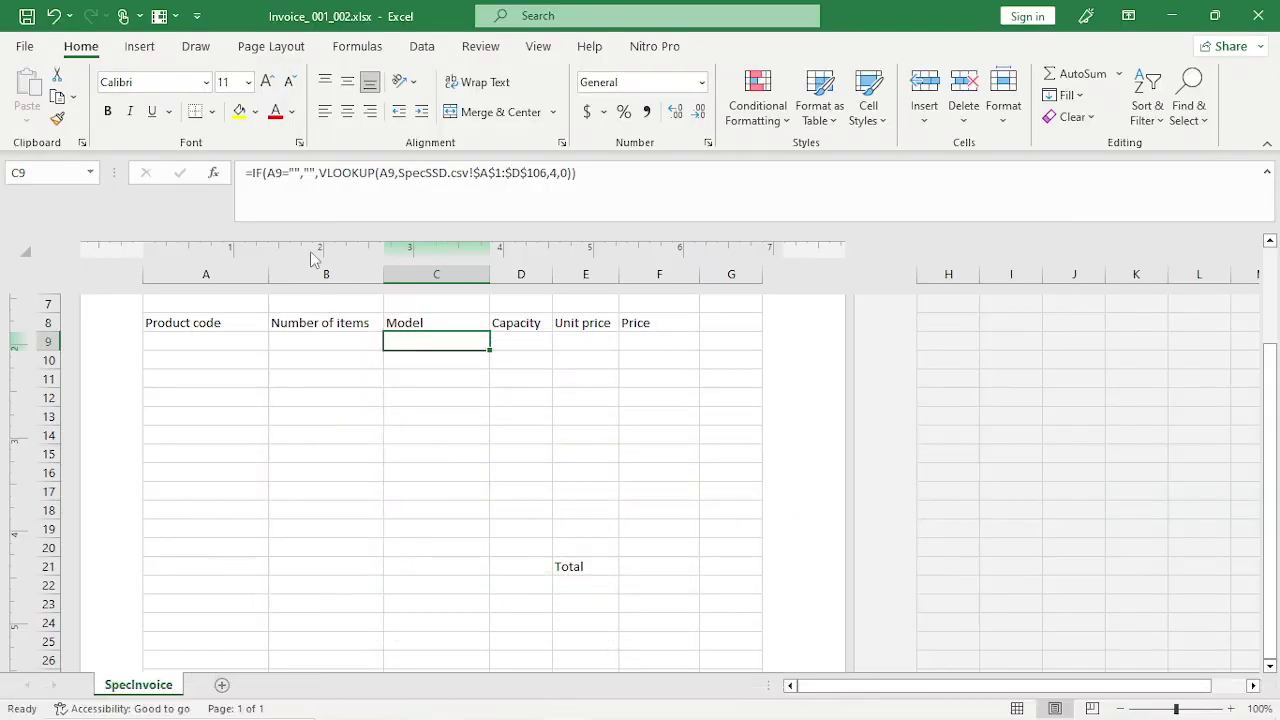
click(270, 172)
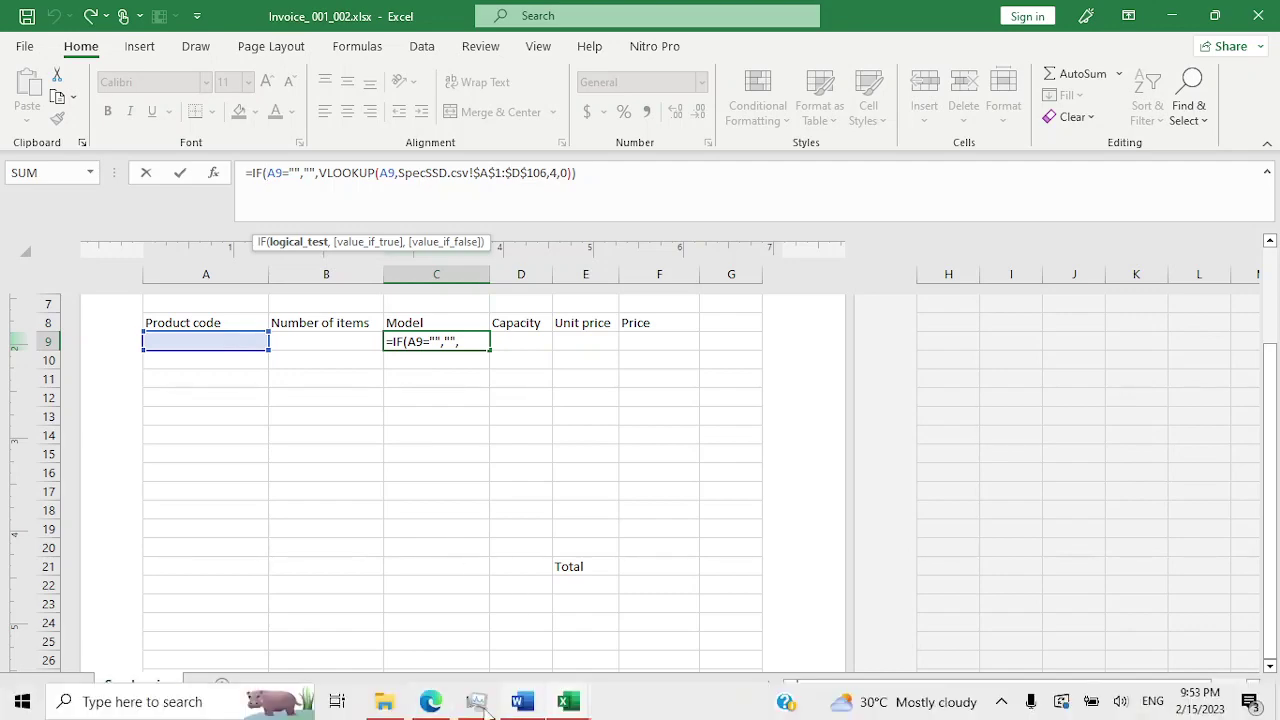
click(474, 705)
scroll(420, 420, down, 3)
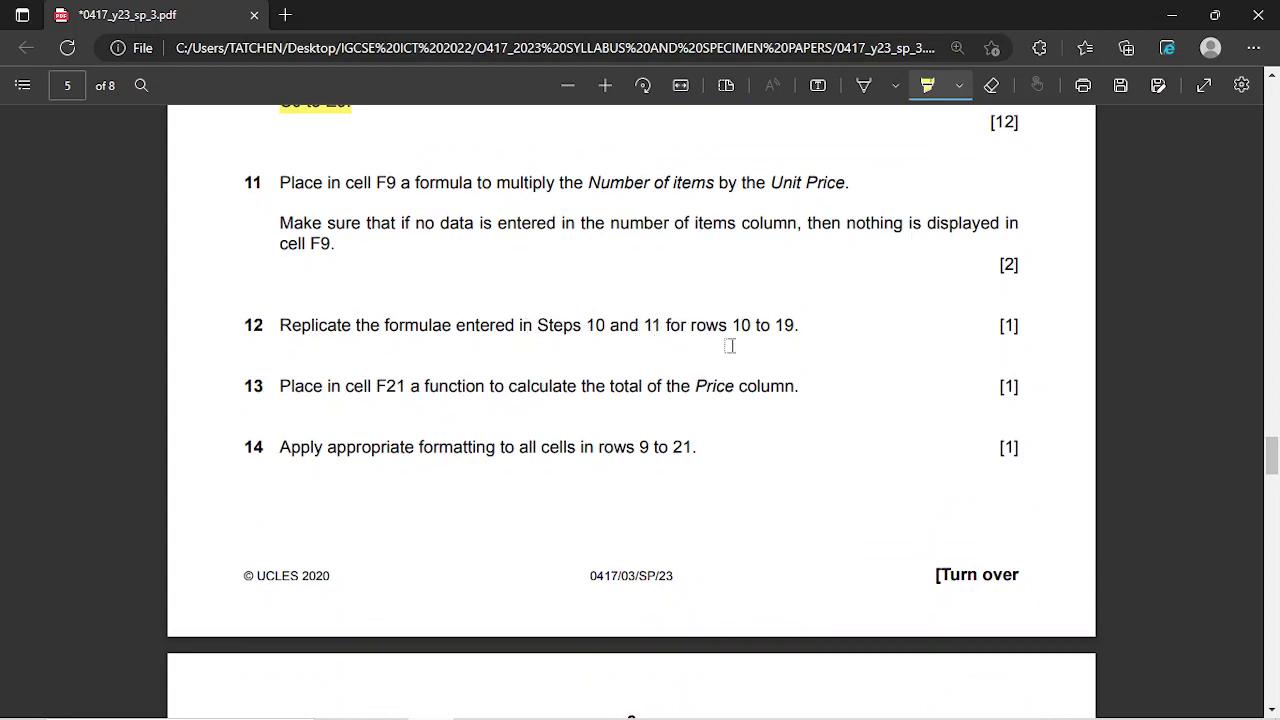
mouse_move(800, 325)
mouse_down()
mouse_move(380, 340)
mouse_move(287, 324)
mouse_up()
scroll(376, 244, up, 1)
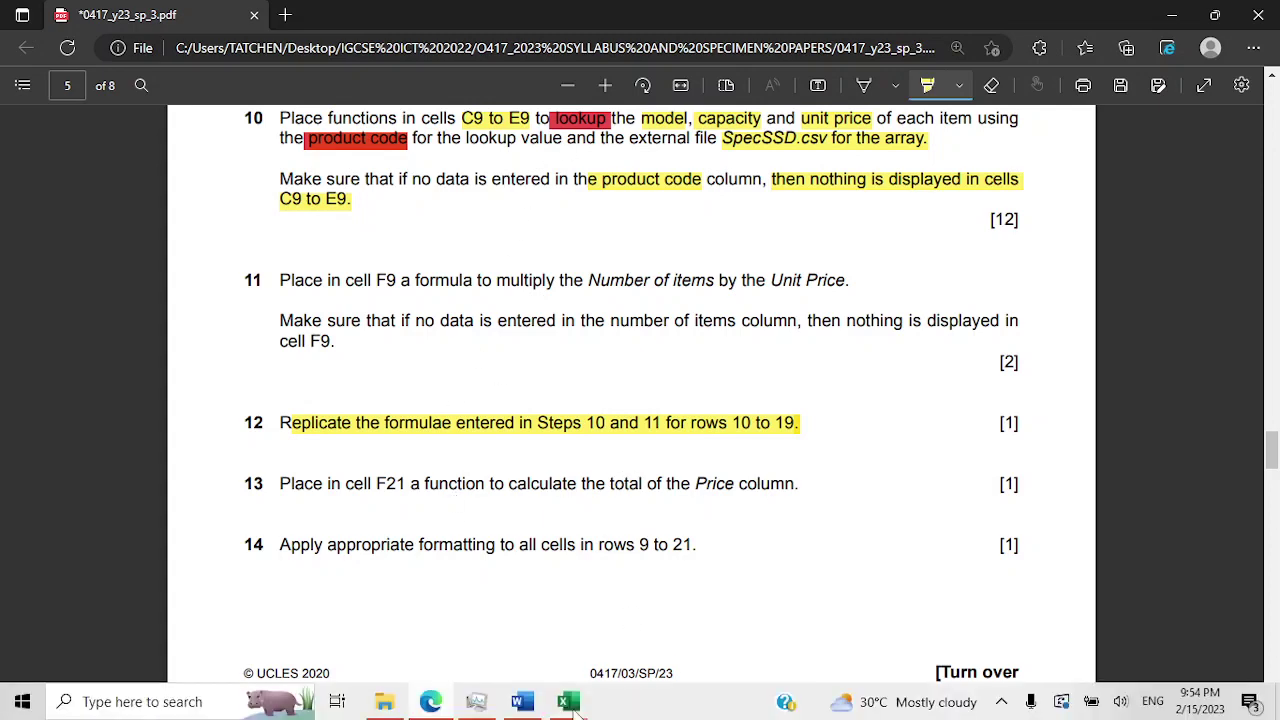
Switch back to the invoice workbook and fill the C9 formula down the Model column to about row 17.
mouse_move(568, 702)
click(645, 583)
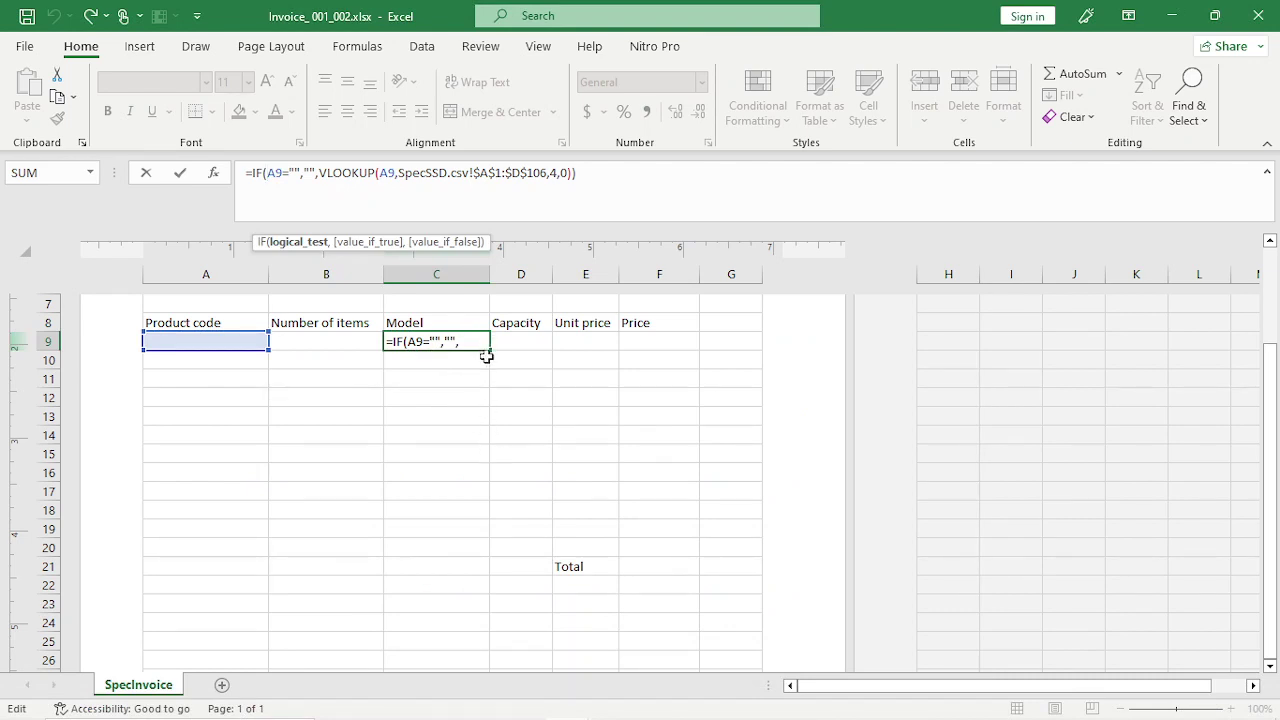
key(ctrl+Return)
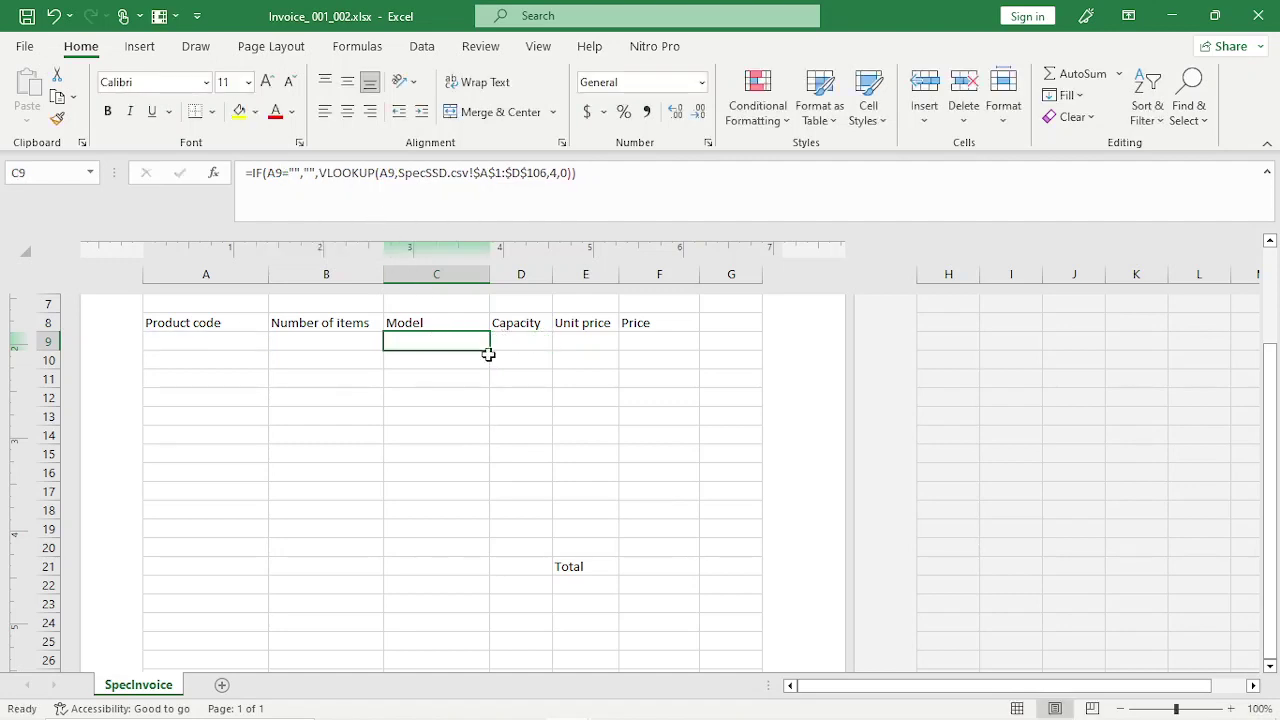
drag(491, 348, 492, 500)
Examine how the product code reference and the SpecSSD.csv range are carried through the copied formulas in column C.
click(437, 358)
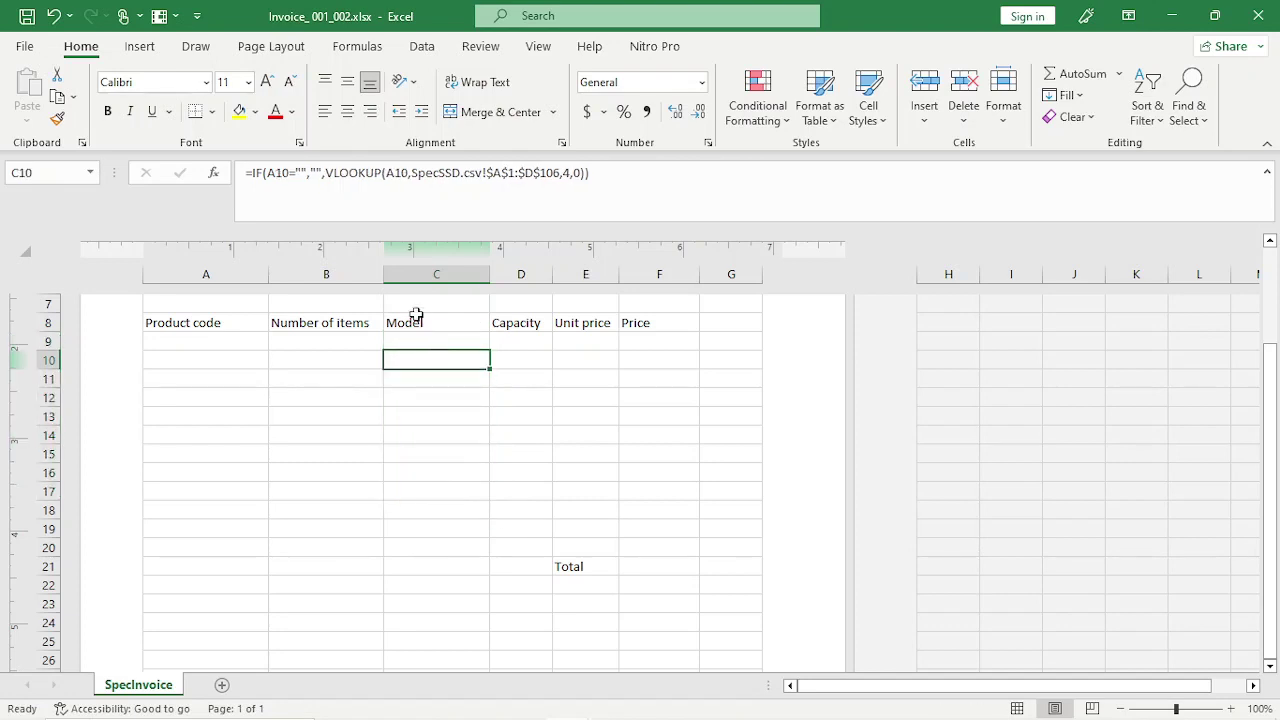
click(437, 341)
click(440, 383)
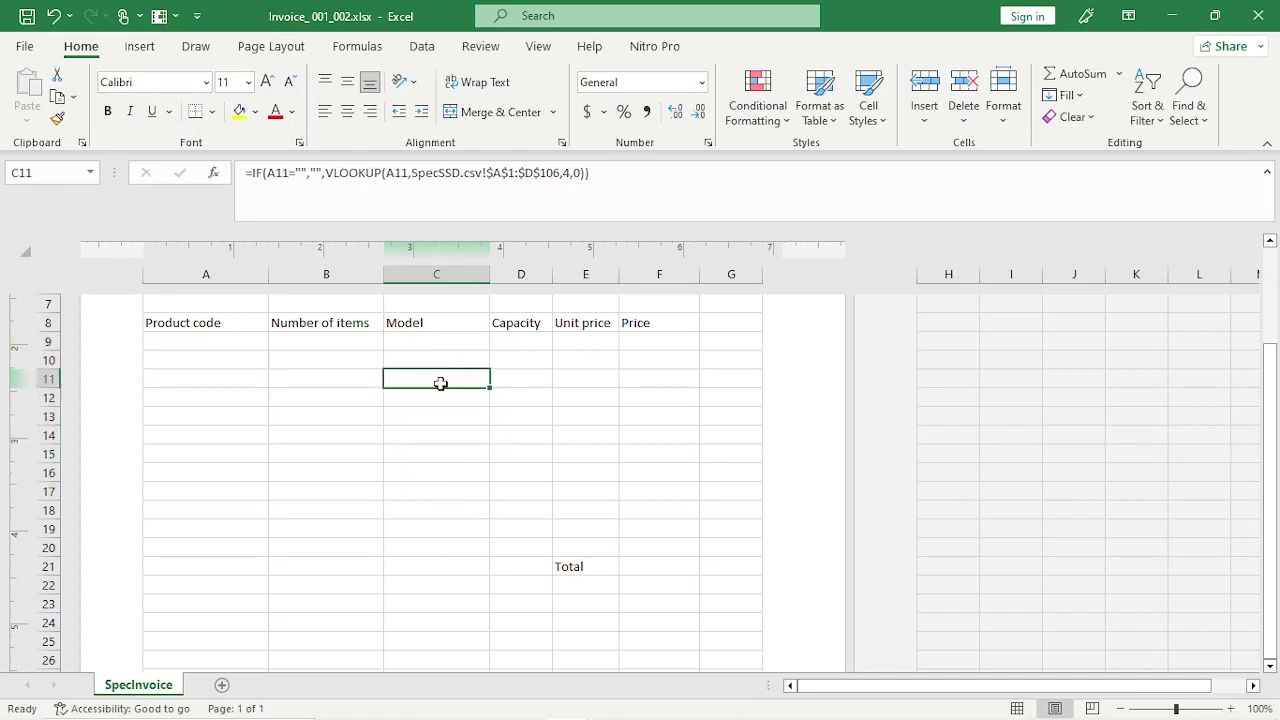
click(428, 360)
click(442, 400)
click(448, 436)
click(455, 472)
click(460, 510)
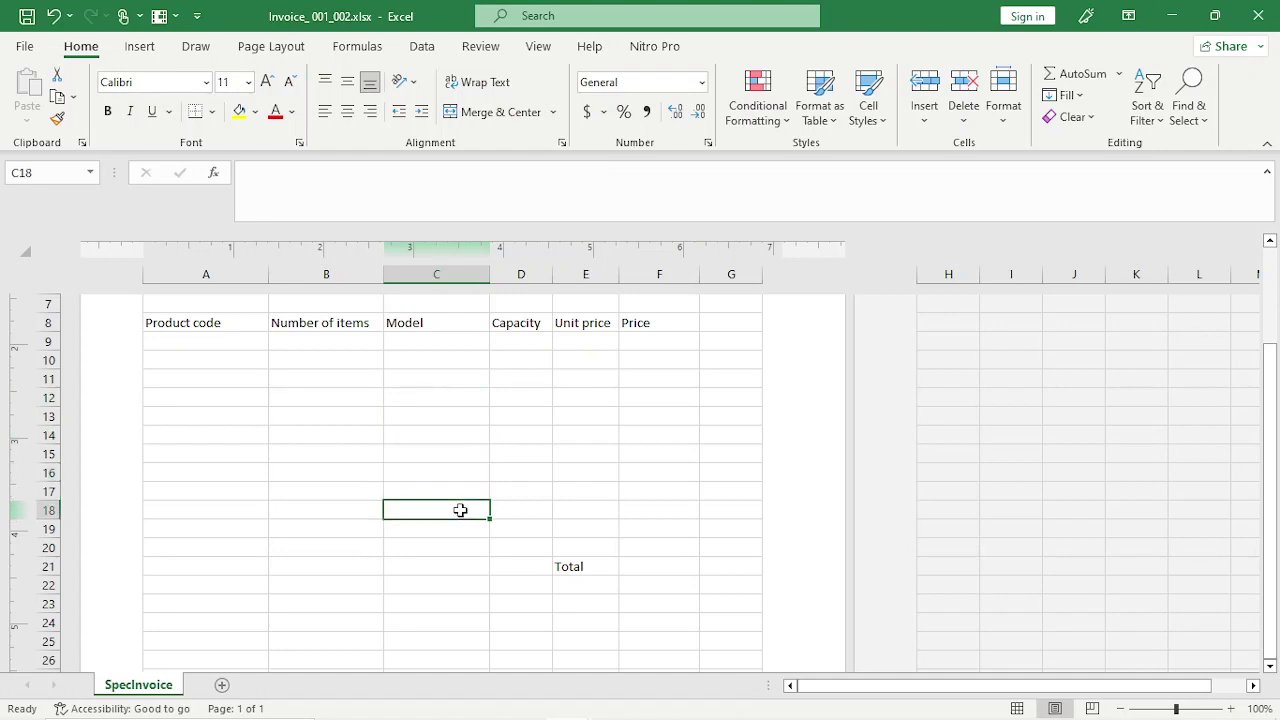
click(450, 438)
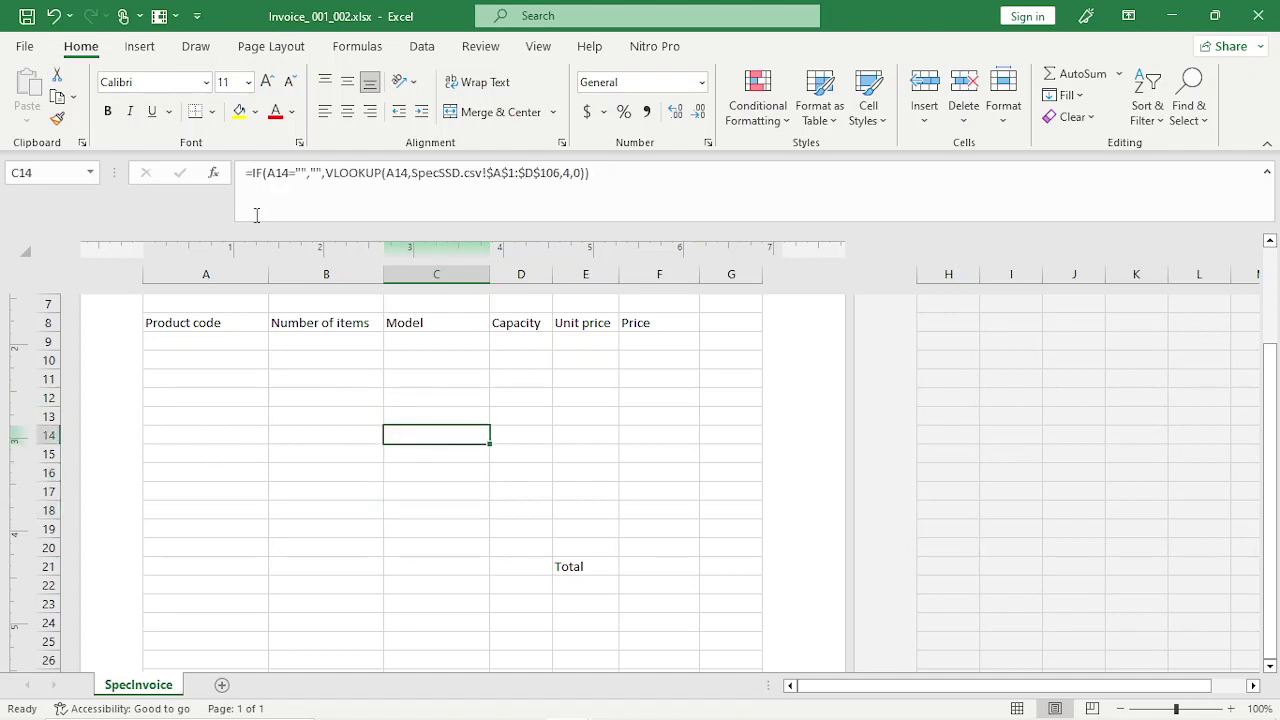
In C9's formula, lock column A of the IF test so the product code reference reads $A9.
click(401, 338)
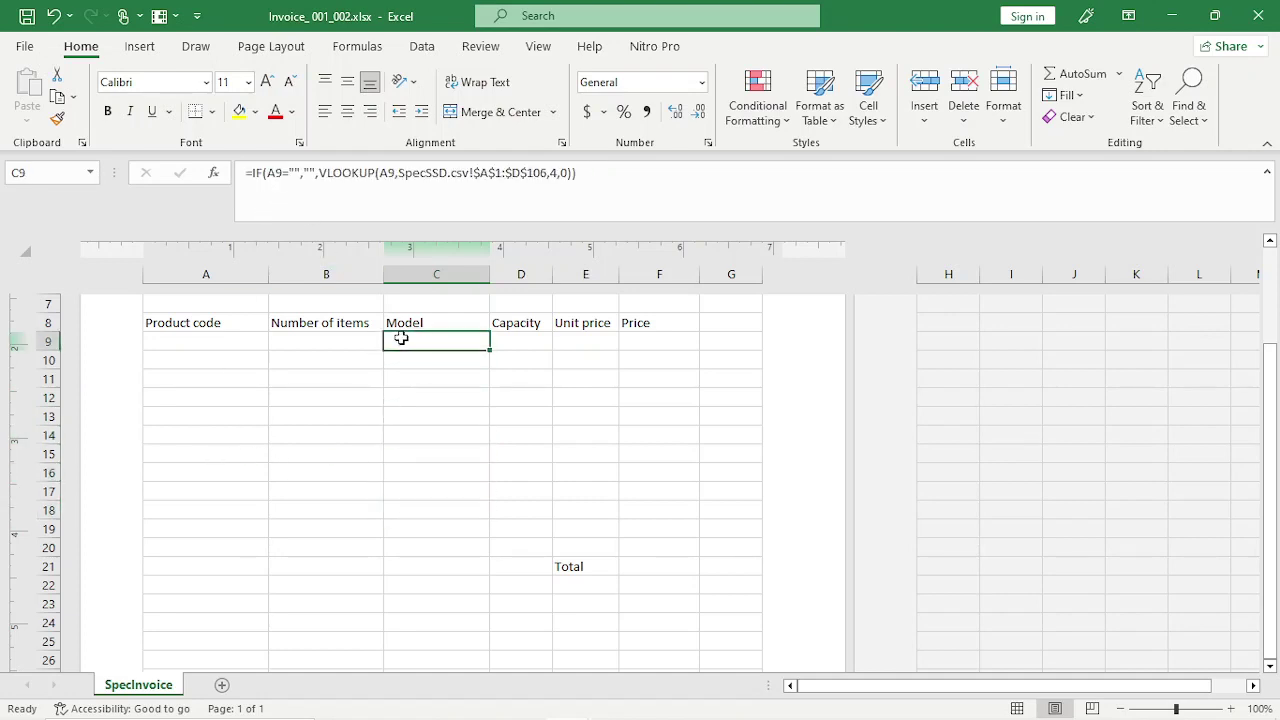
click(267, 174)
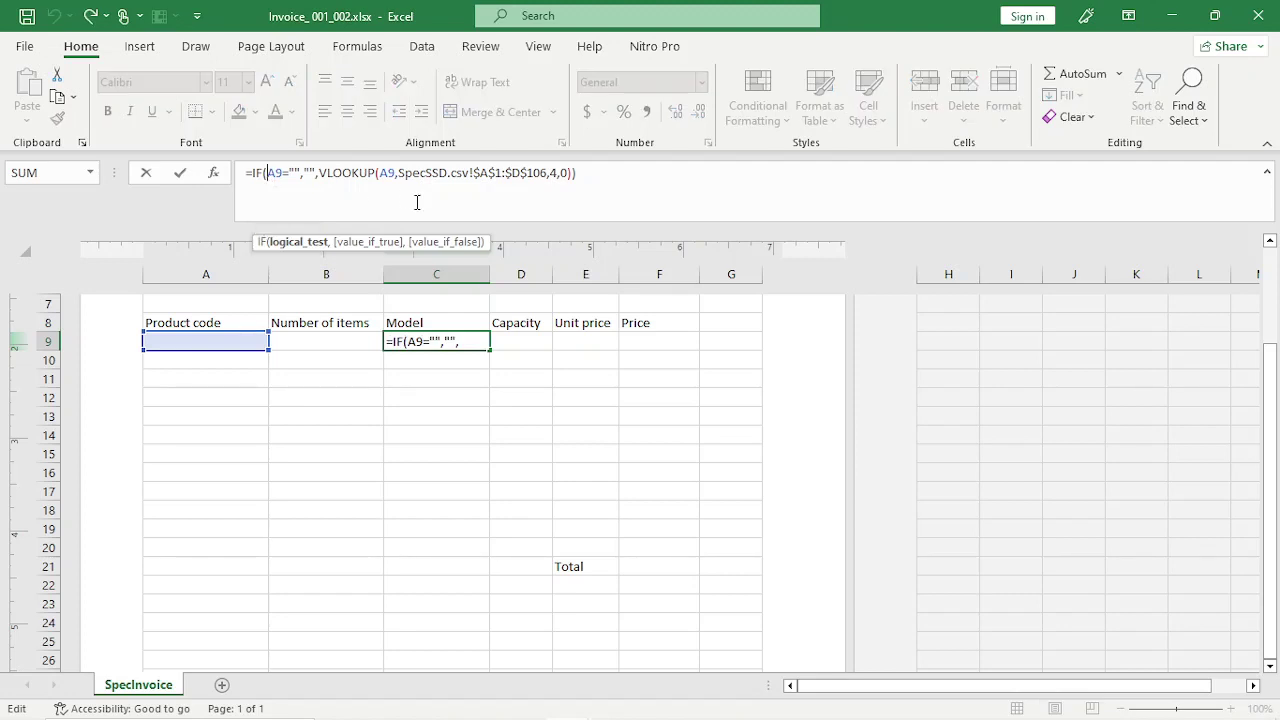
text($)
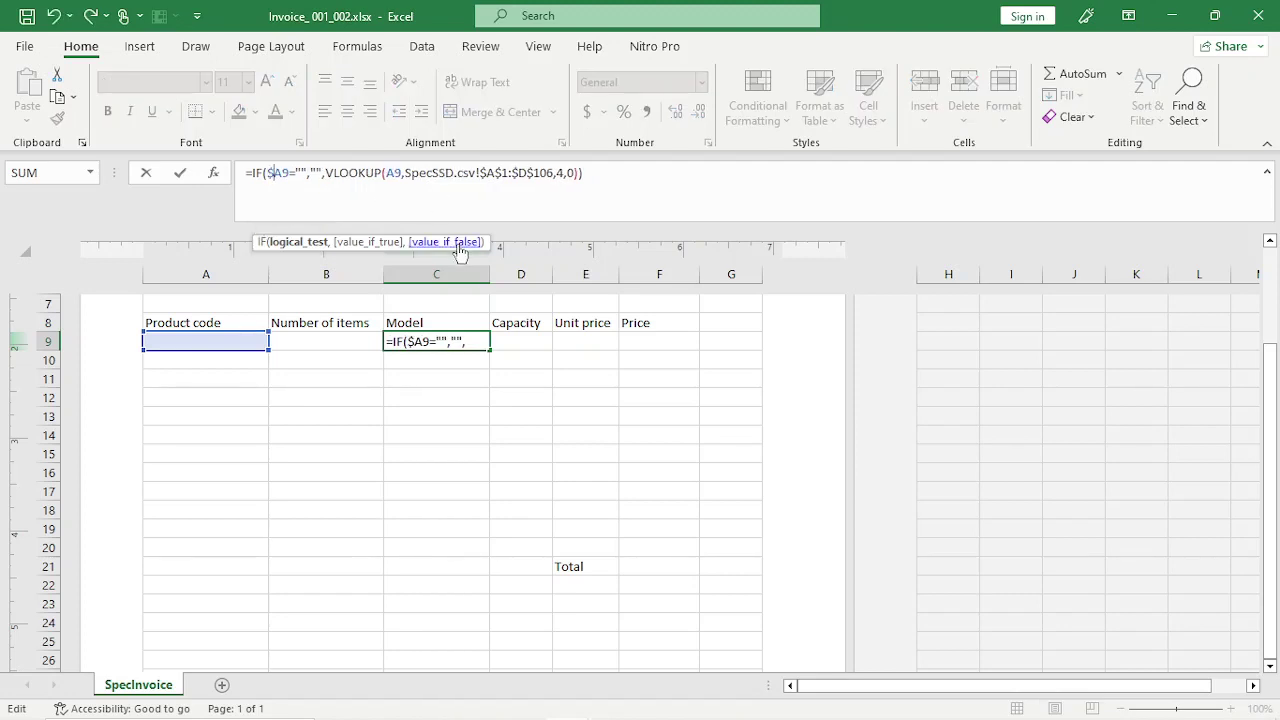
key(Return)
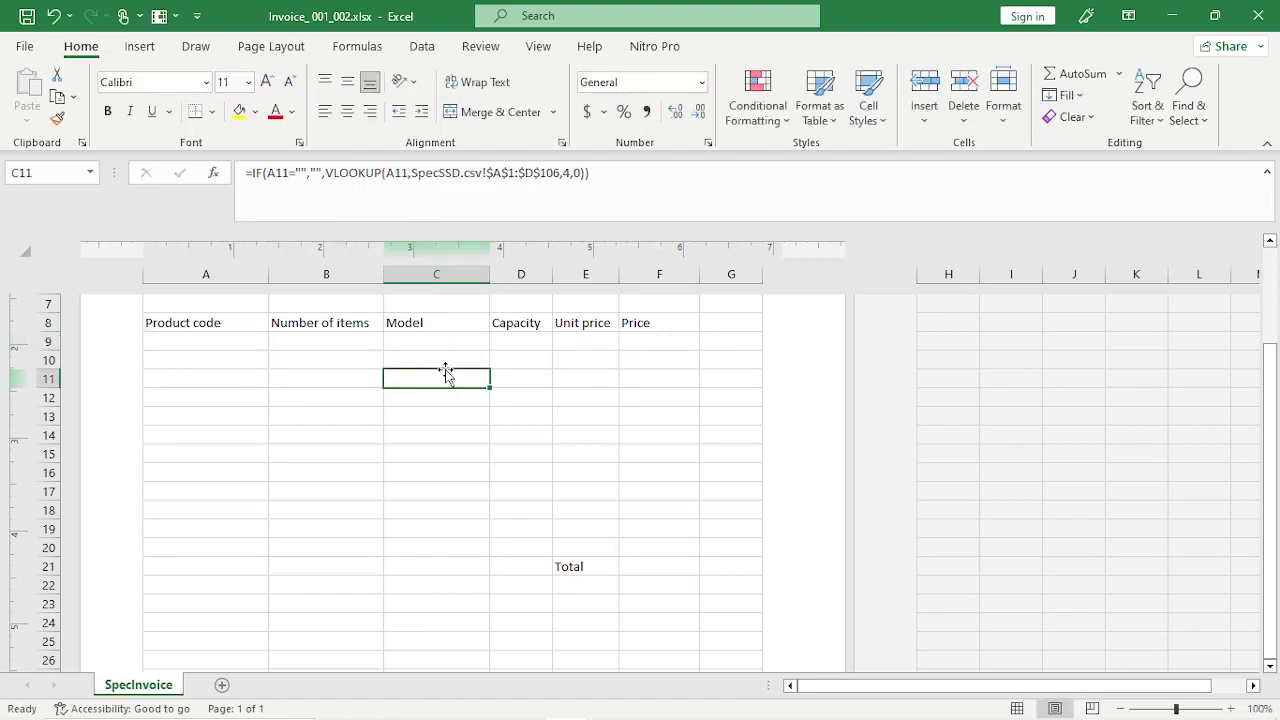
Replicate the updated C9 lookup down the Model column to C20 and check the formulas in the copied cells.
click(443, 347)
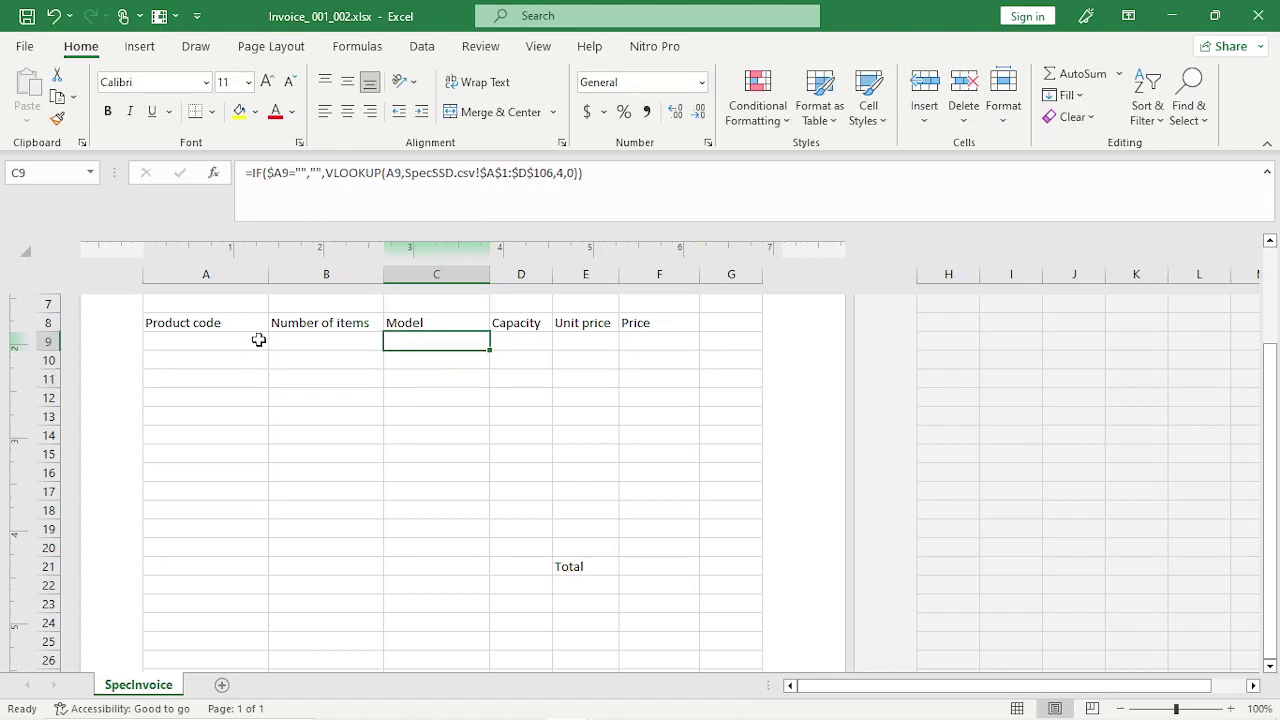
drag(487, 351, 497, 554)
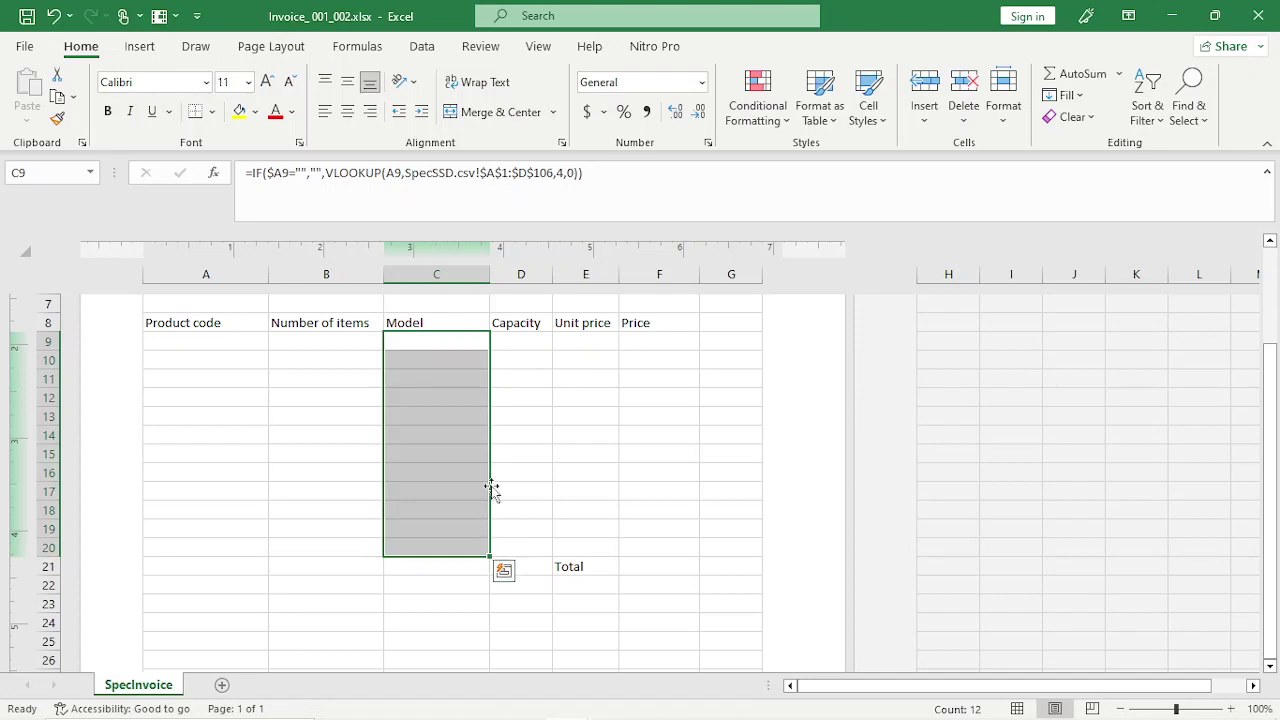
click(440, 358)
click(445, 416)
click(451, 454)
click(449, 490)
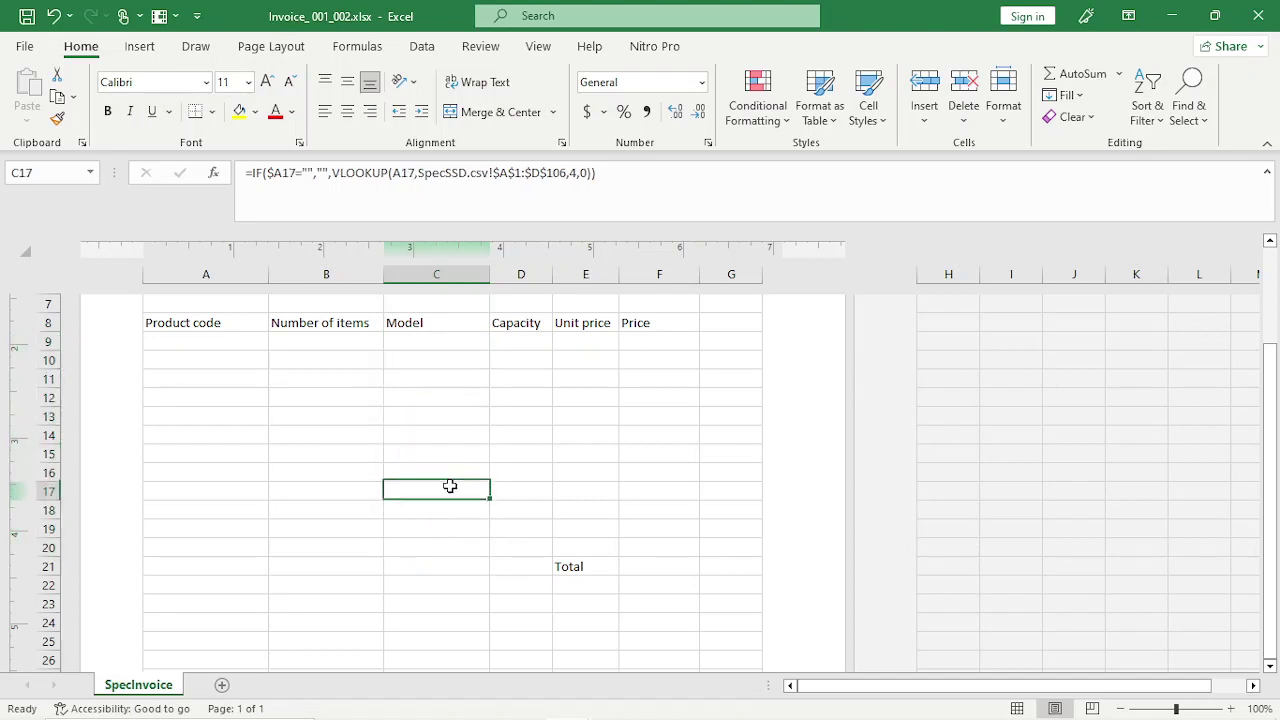
click(448, 512)
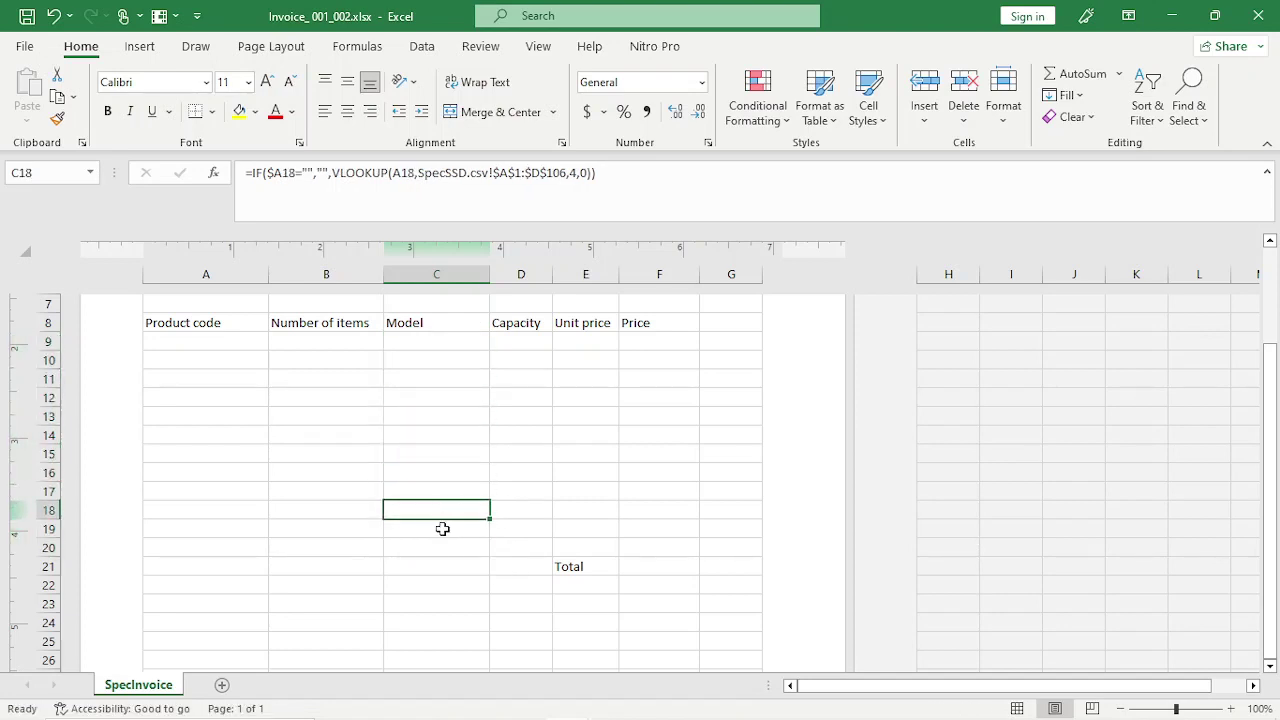
Copy the entire lookup formula text from C9 and paste it into D9 under Capacity, leaving C9's formula intact.
click(516, 341)
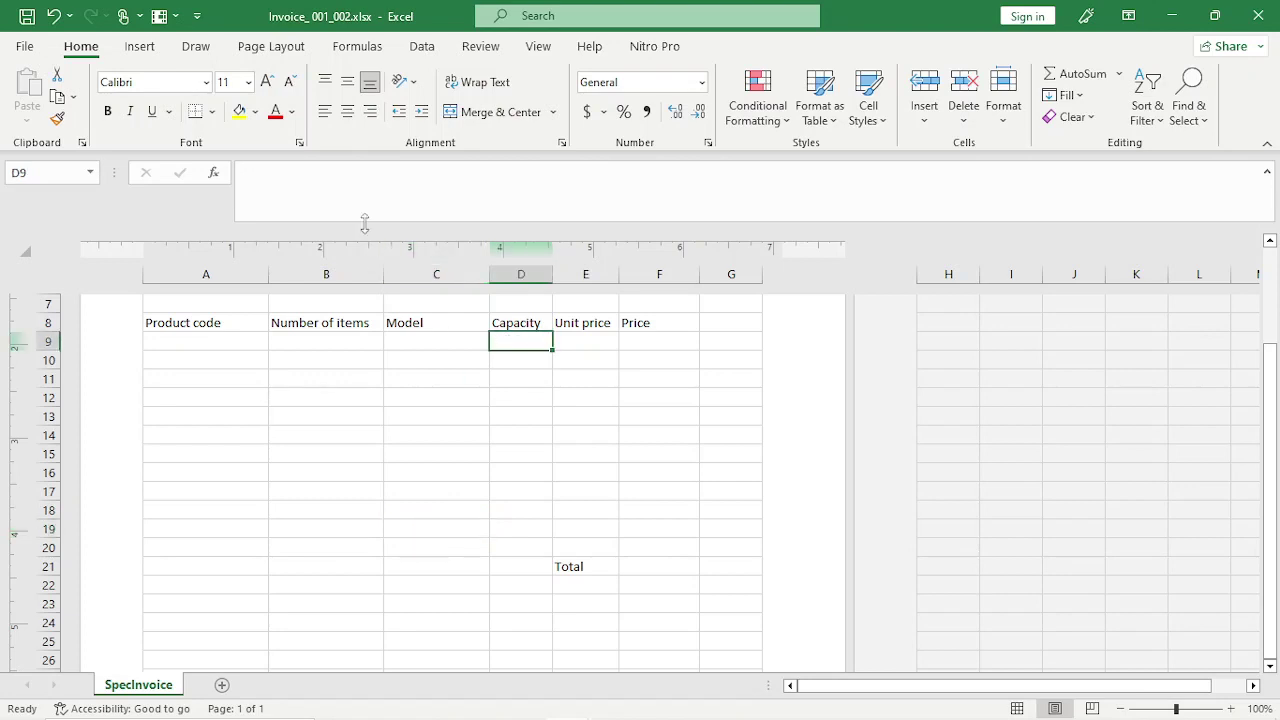
click(402, 344)
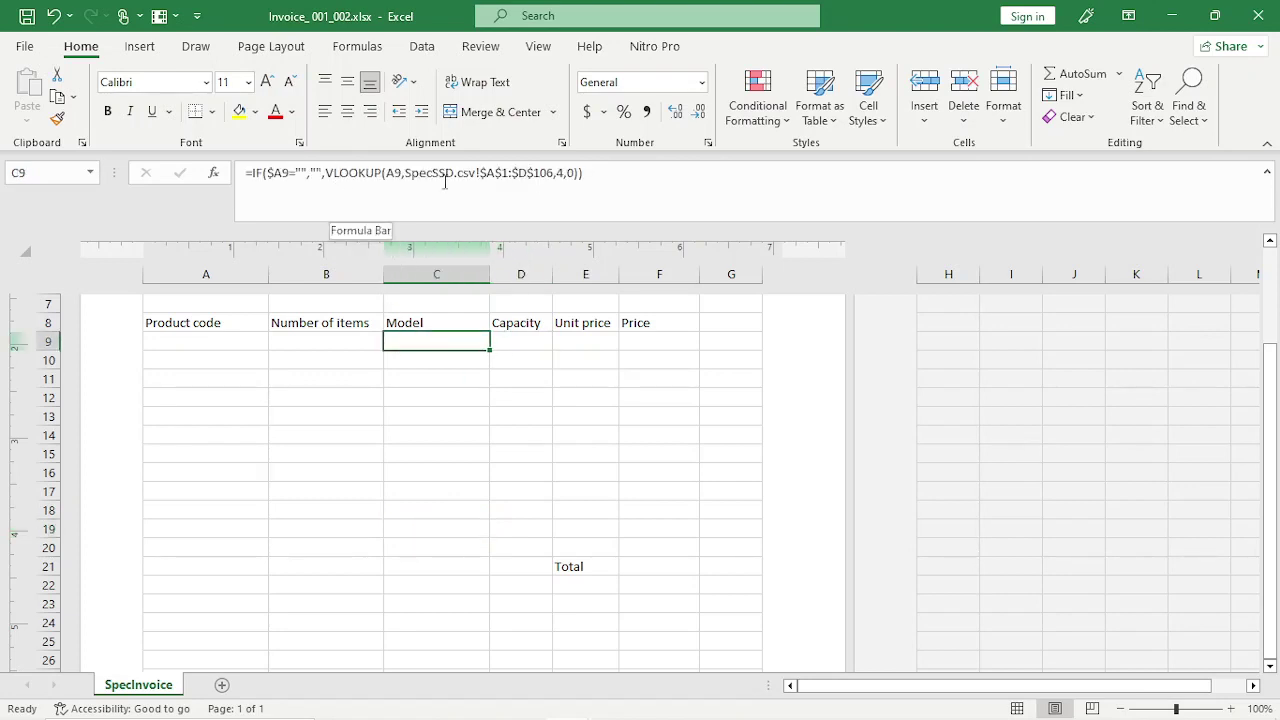
drag(597, 183, 251, 189)
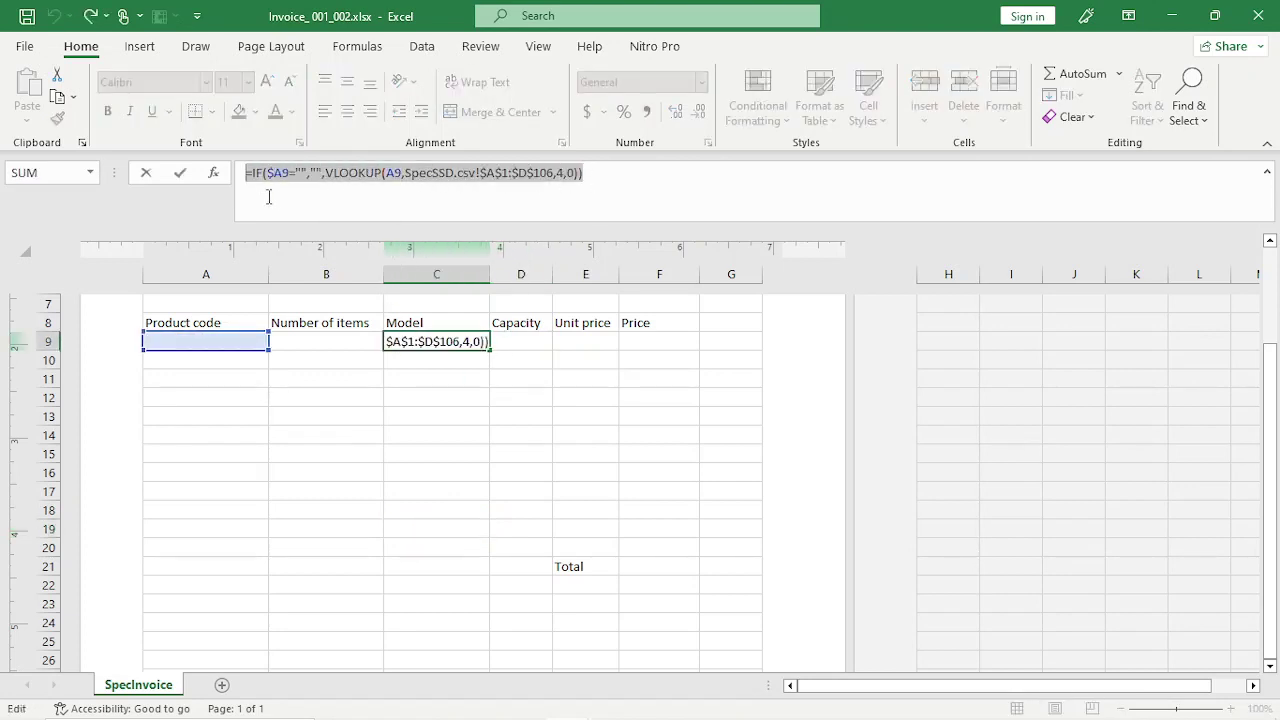
text(=)
click(526, 341)
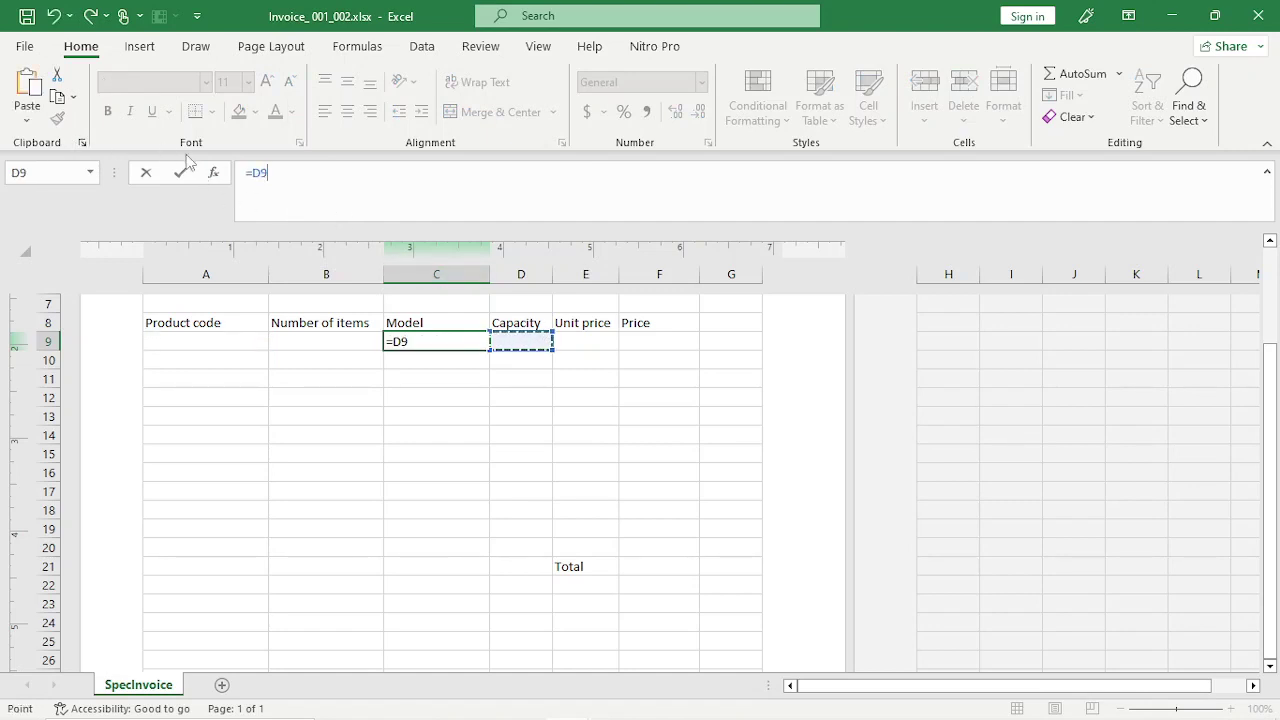
click(55, 16)
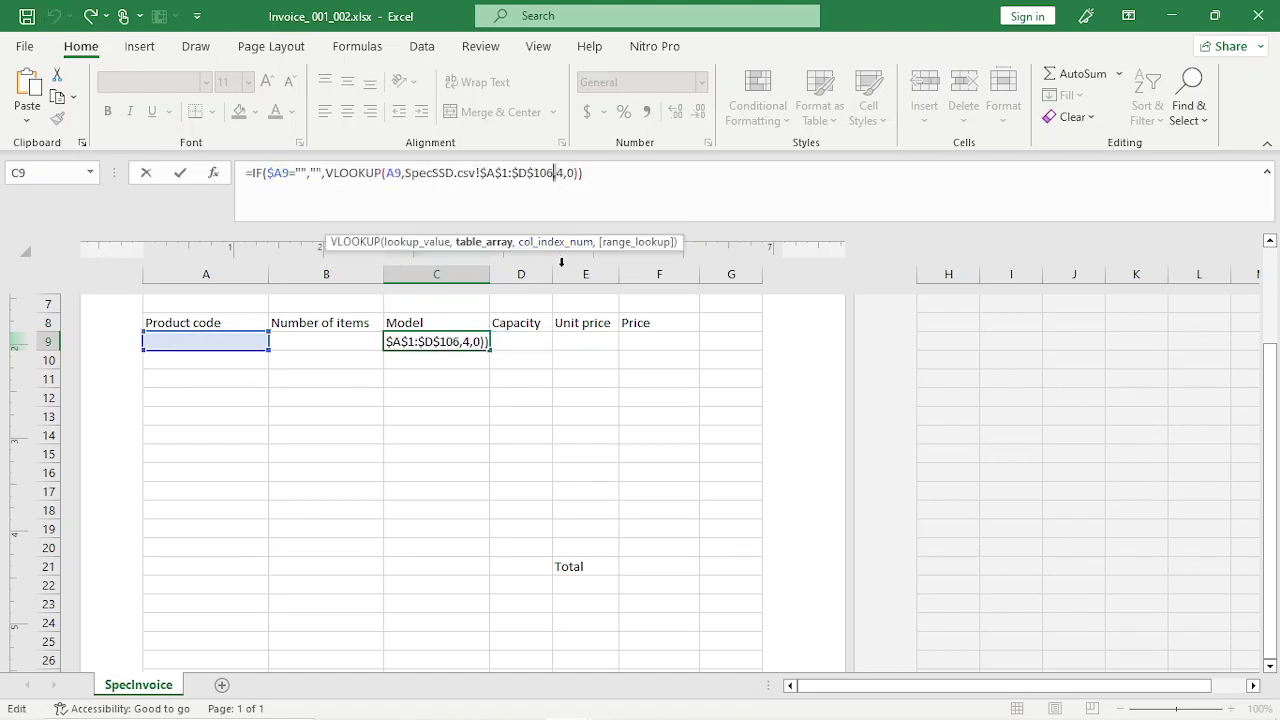
click(517, 346)
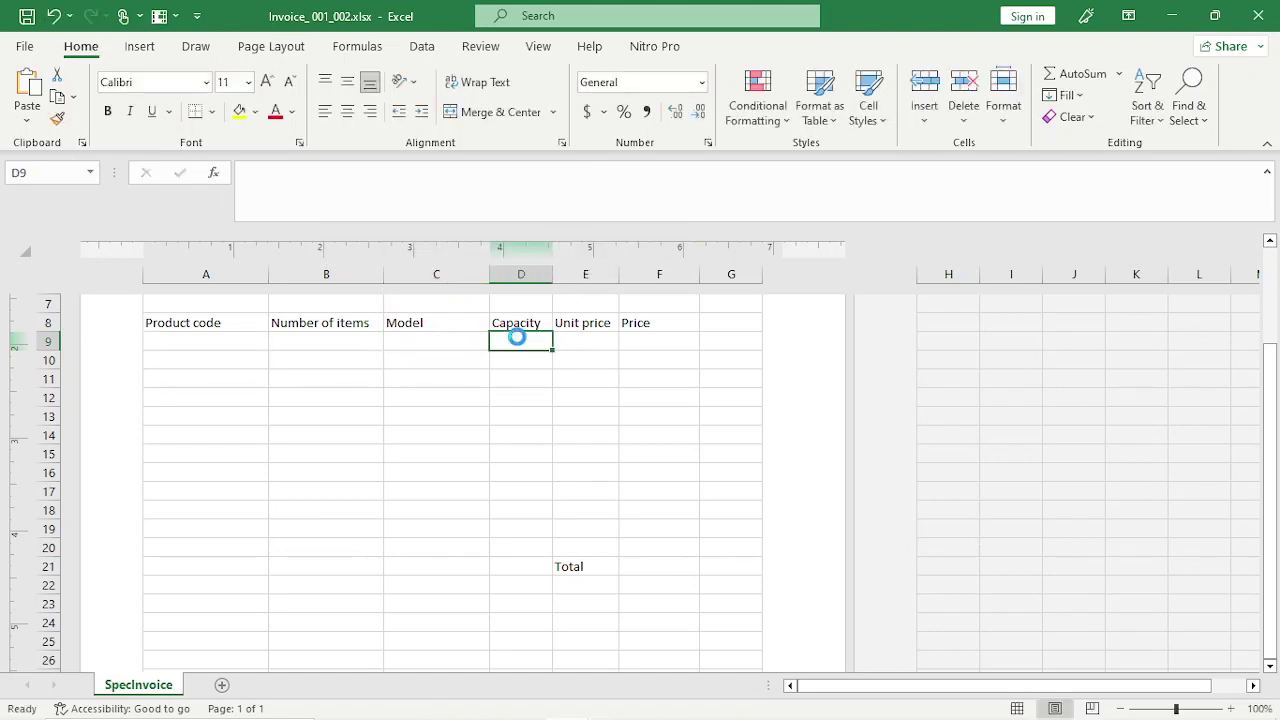
Check the task 10 wording and the SpecSSD.csv column order, and set the column index in D9's VLOOKUP to 3.
click(563, 175)
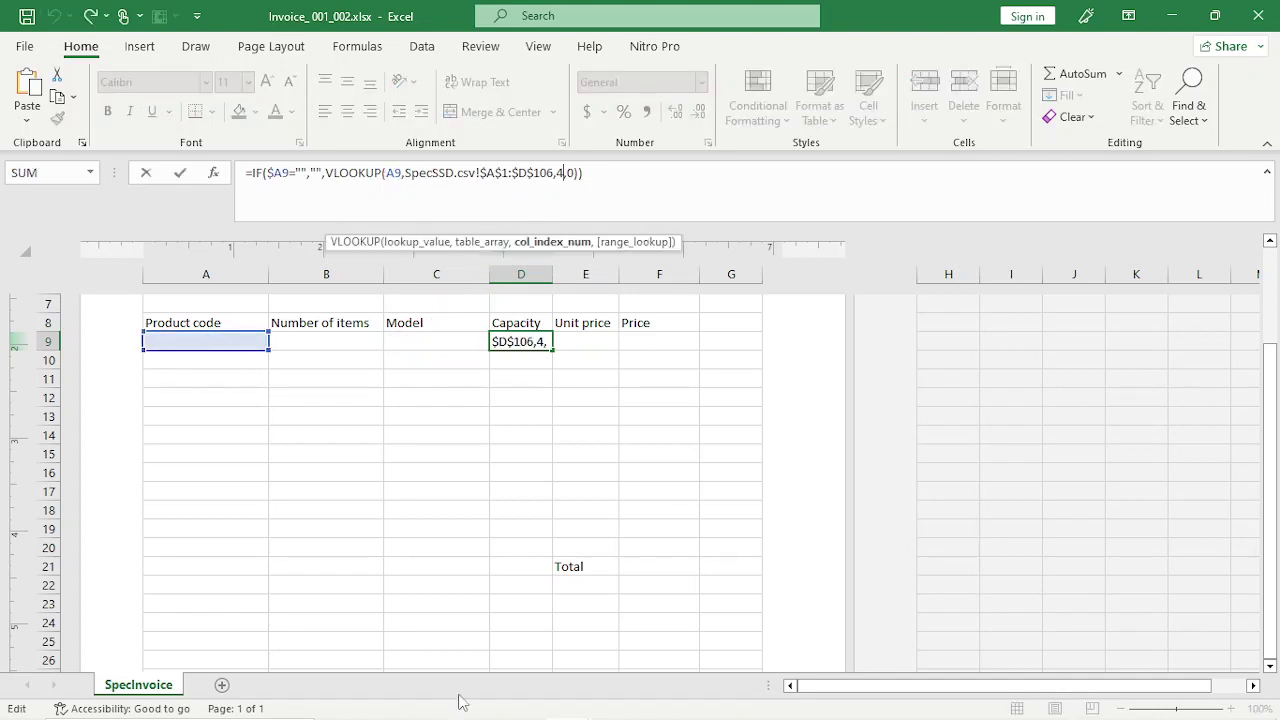
click(430, 710)
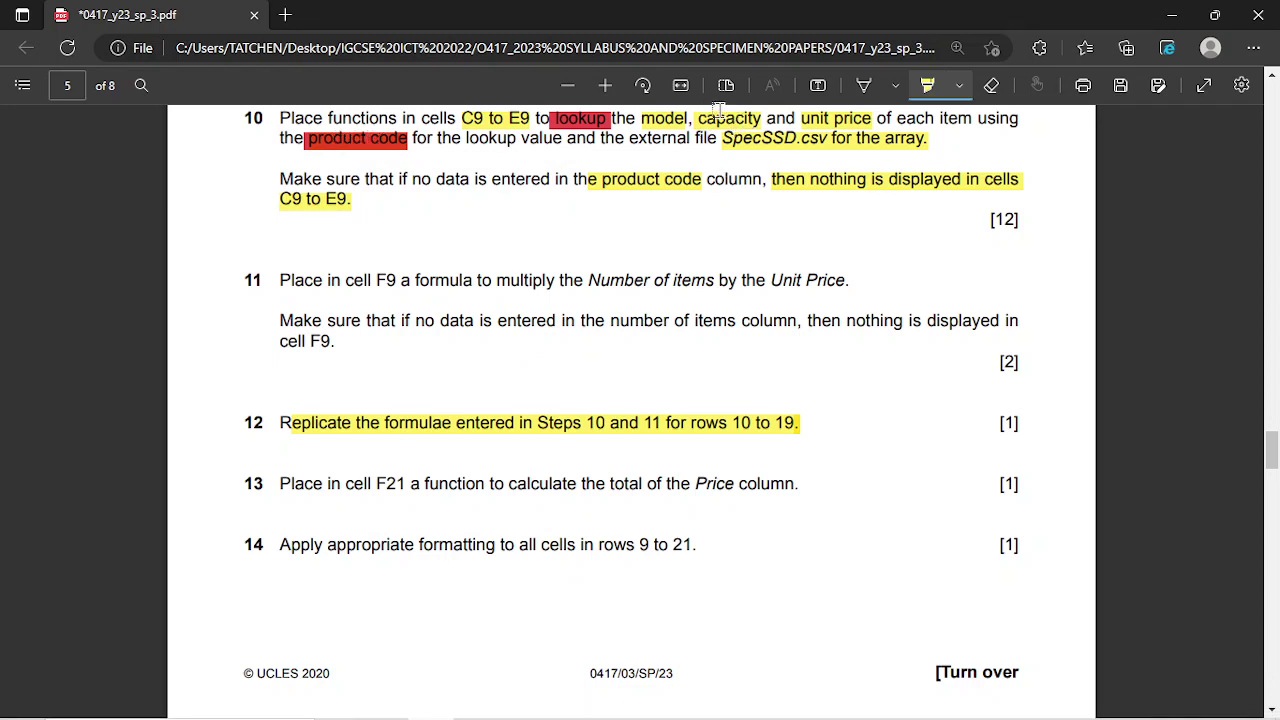
mouse_move(570, 702)
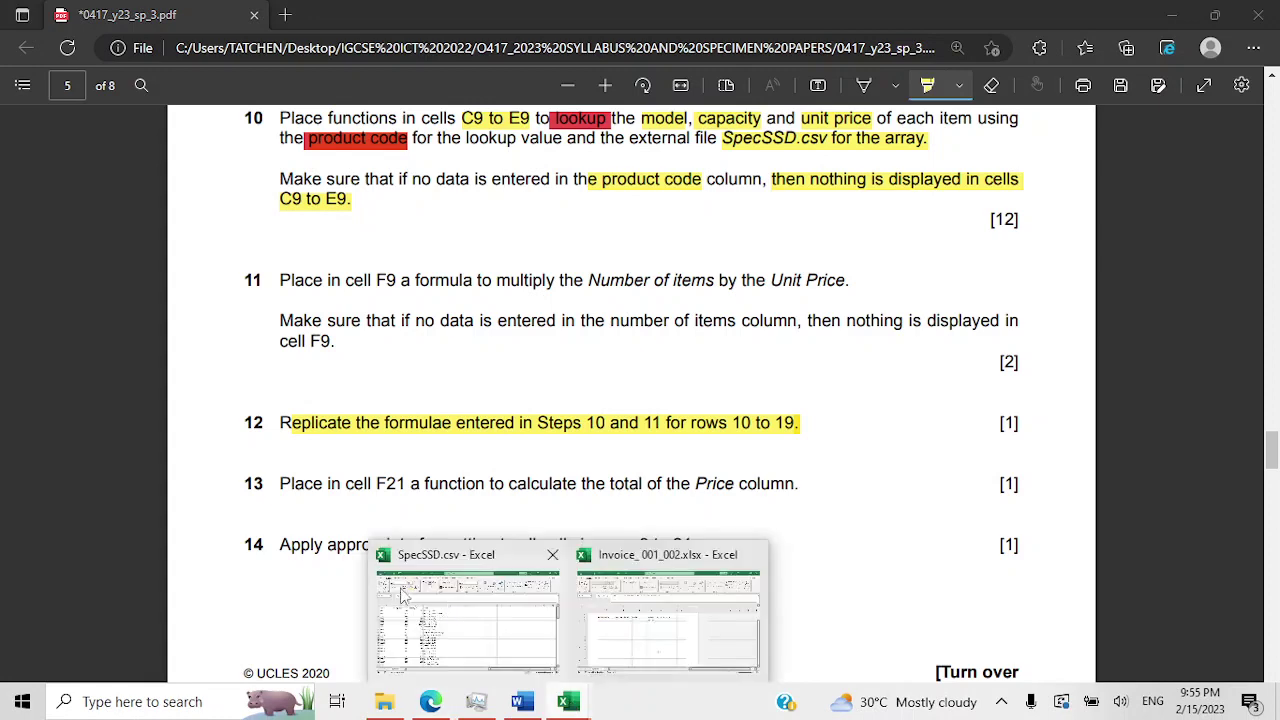
click(408, 600)
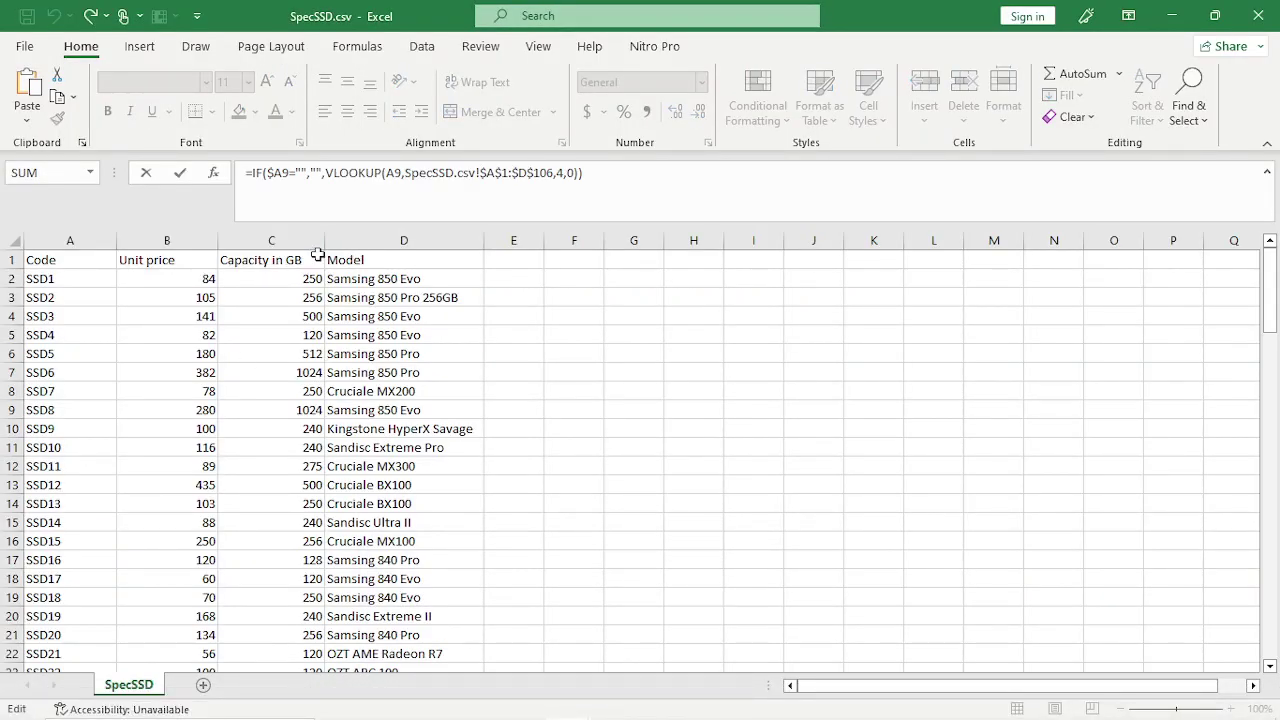
click(564, 176)
key(BackSpace)
text(3)
key(Return)
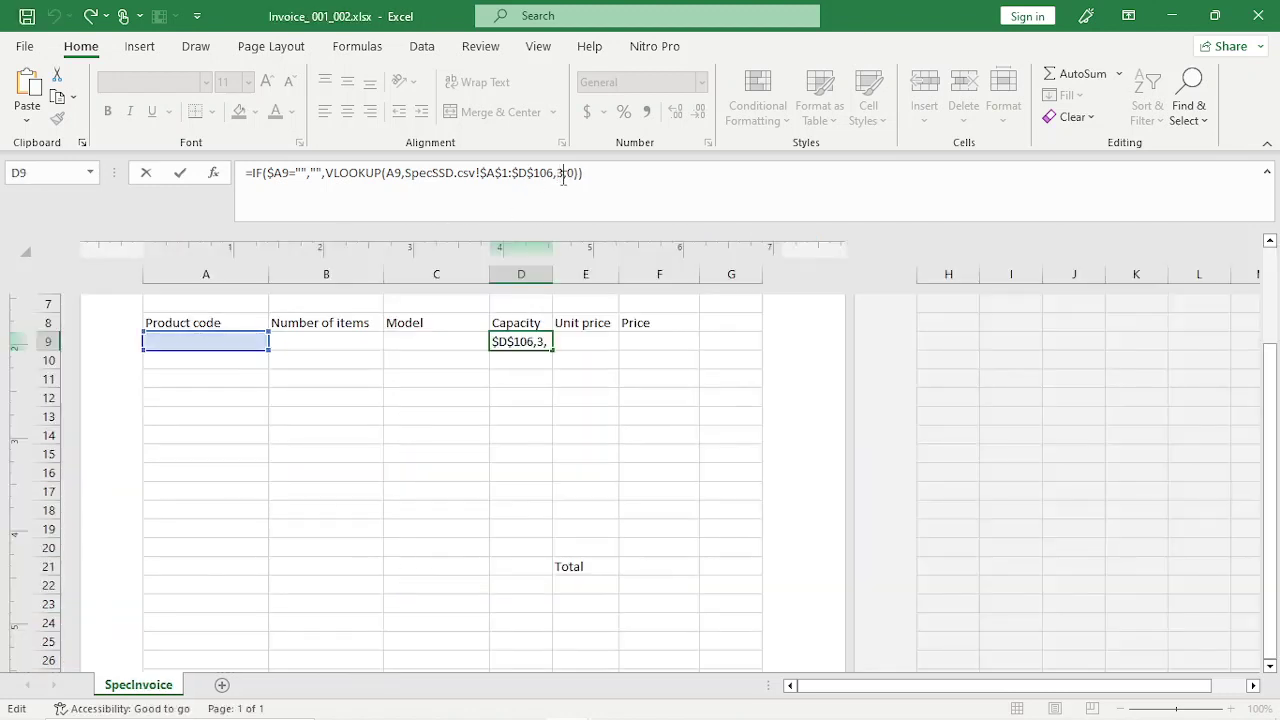
Replicate the D9 lookup down the Capacity column to D20 and check the copied formula in D11.
click(521, 346)
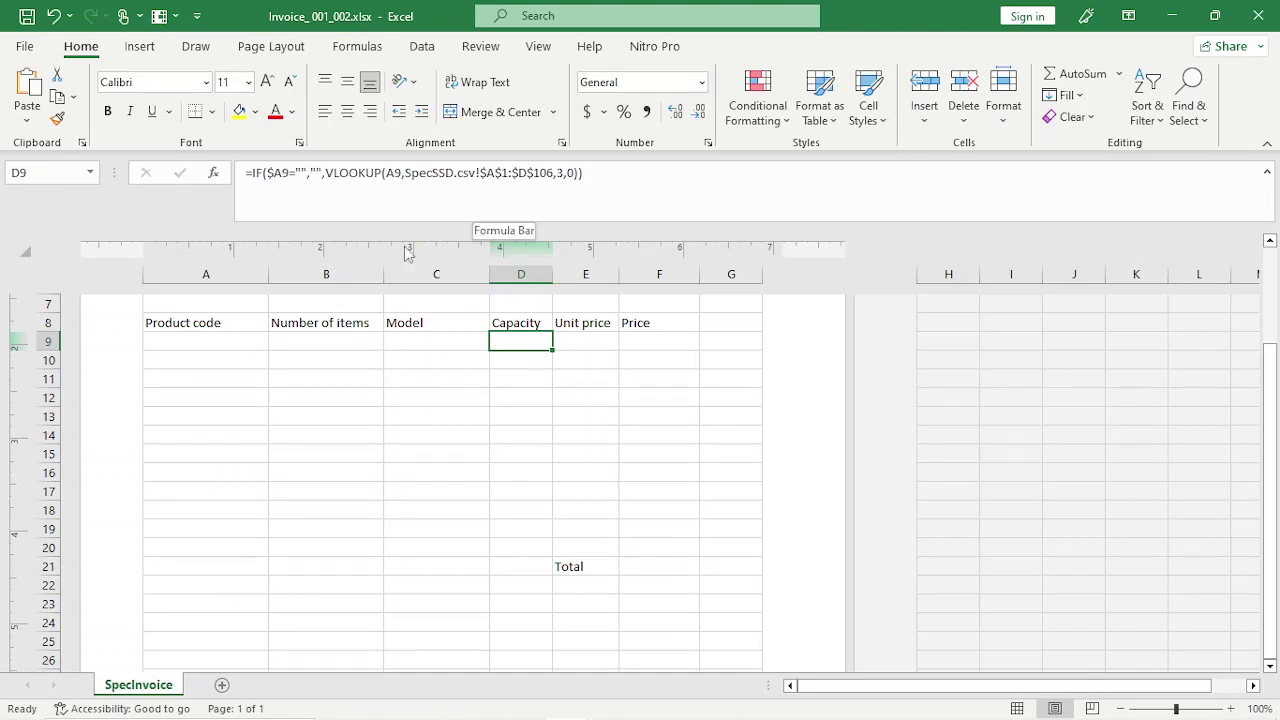
drag(553, 347, 550, 540)
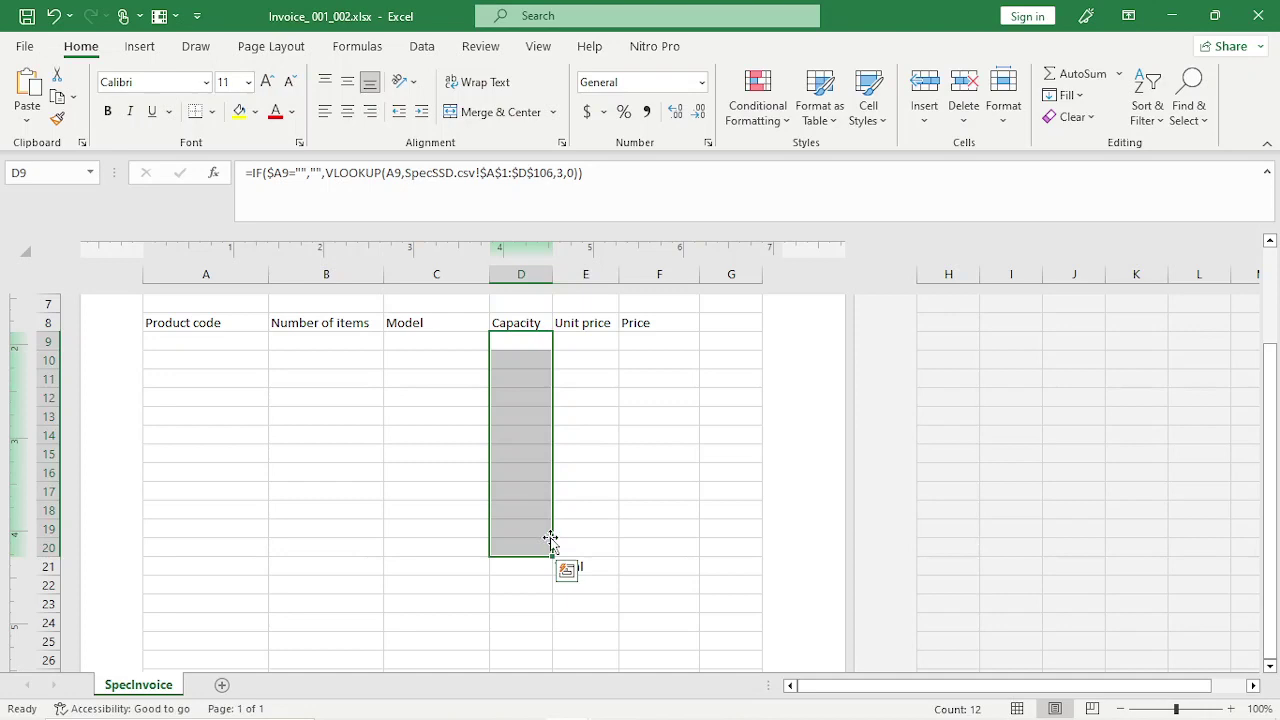
click(493, 377)
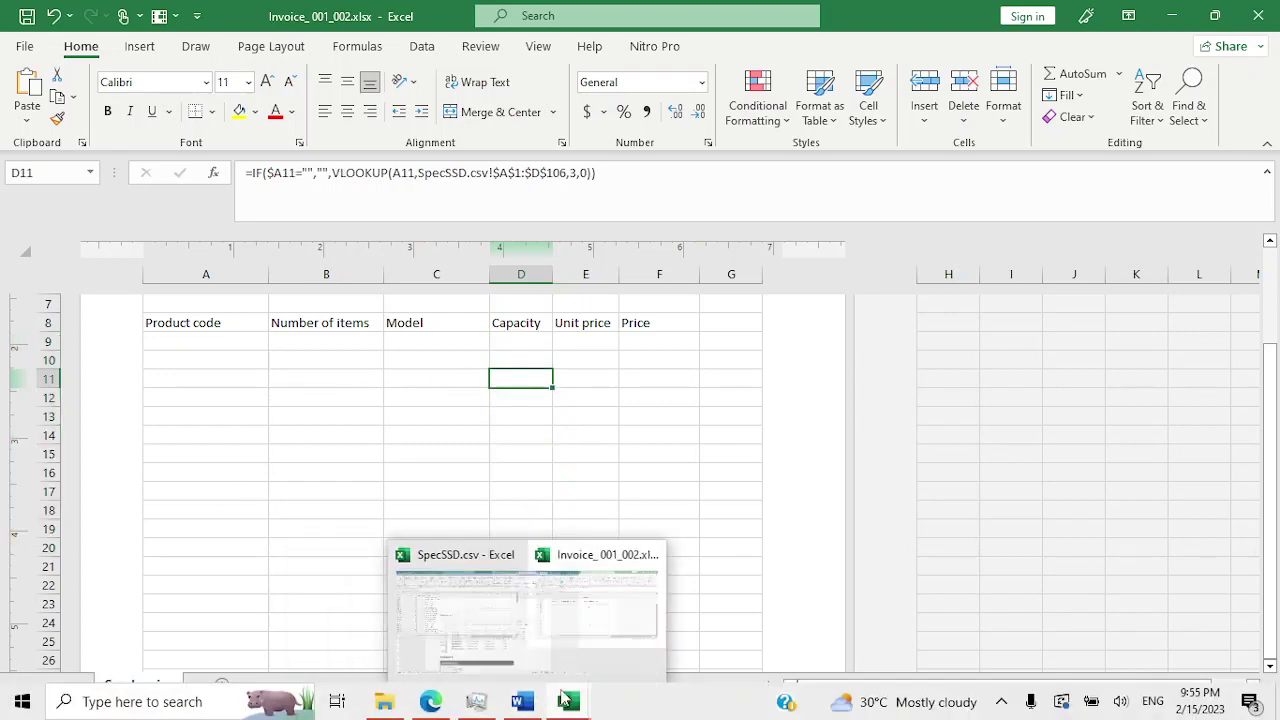
Copy product code SSD8 from the SpecSSD.csv workbook and paste it into A9 of the invoice to test the lookups.
mouse_move(438, 705)
mouse_move(455, 655)
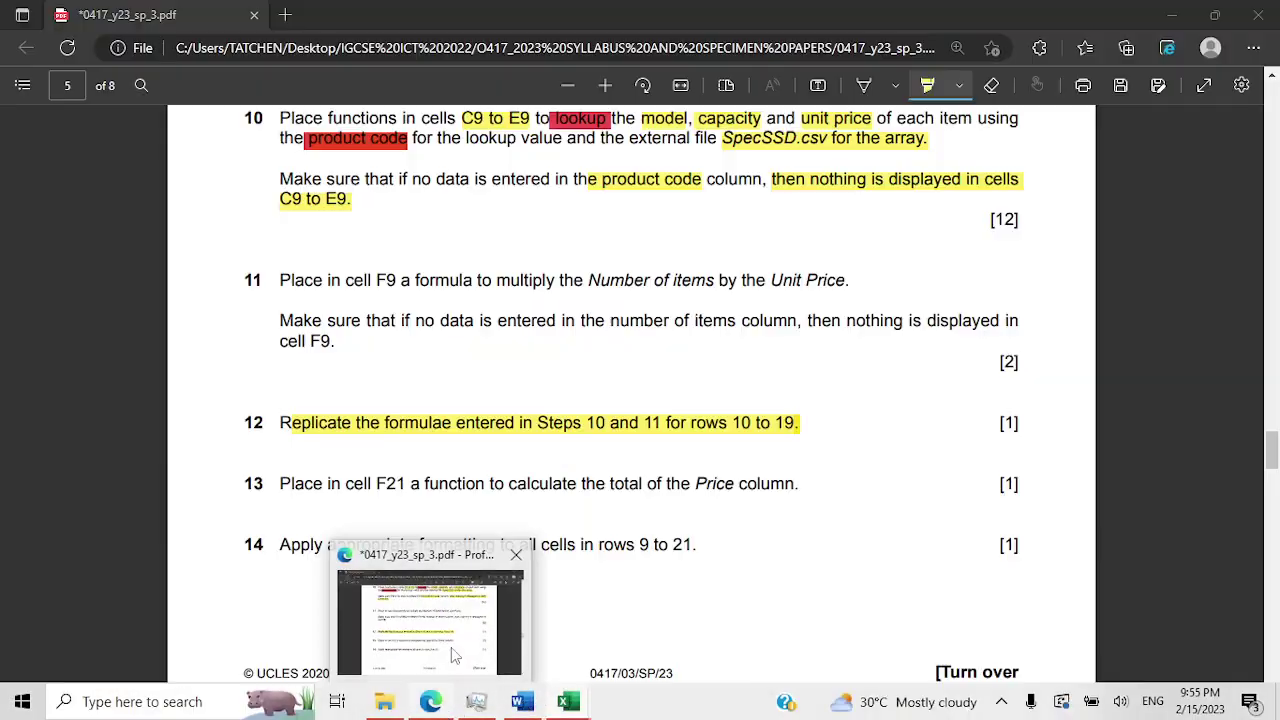
mouse_move(568, 701)
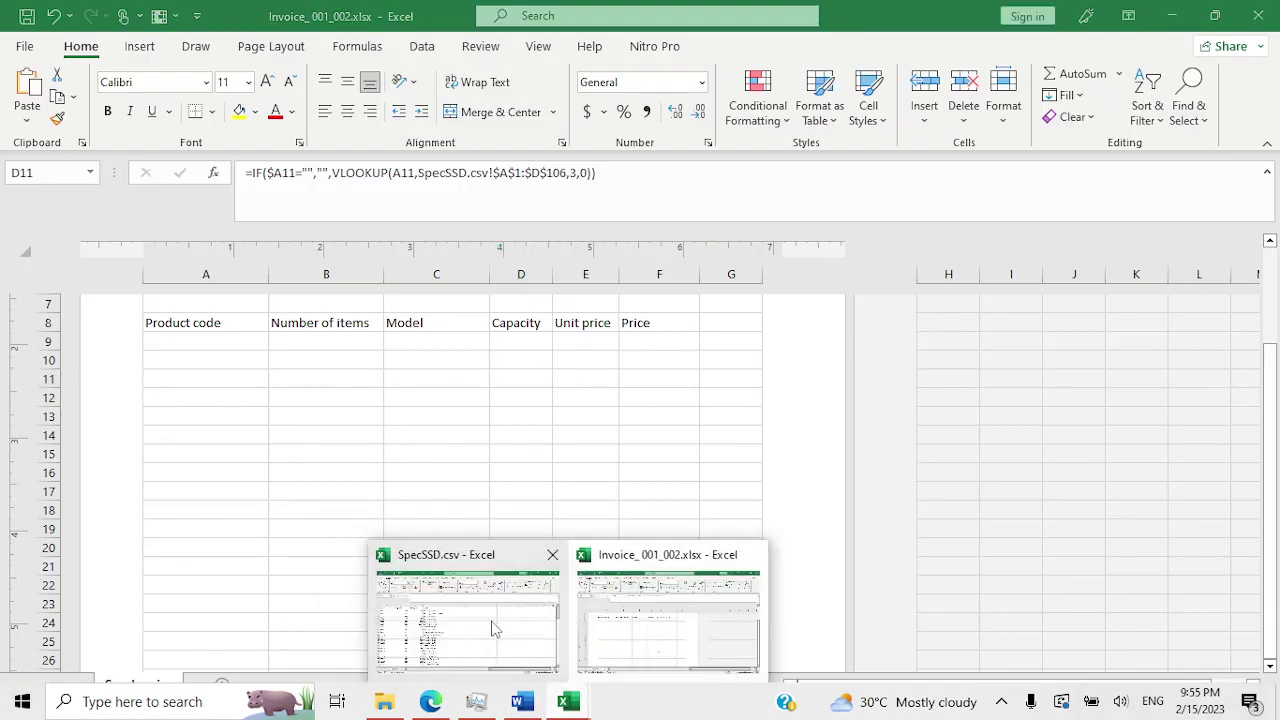
click(491, 623)
click(41, 413)
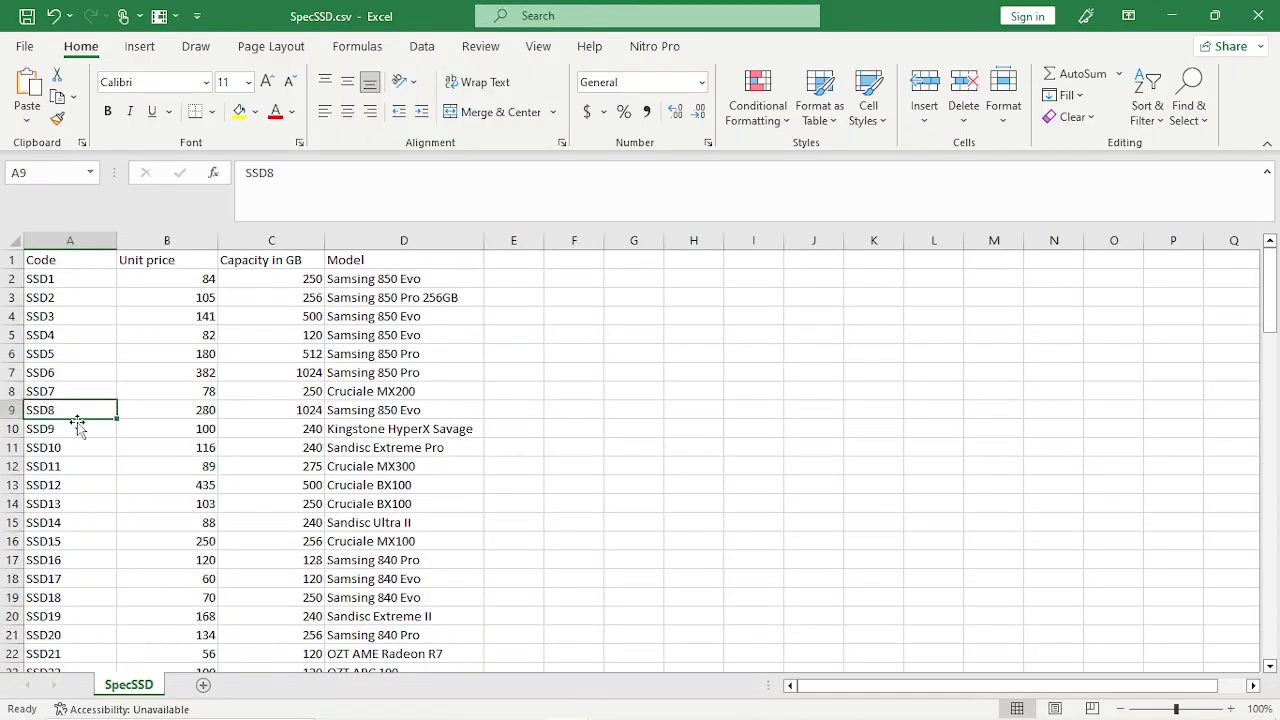
key(ctrl+c)
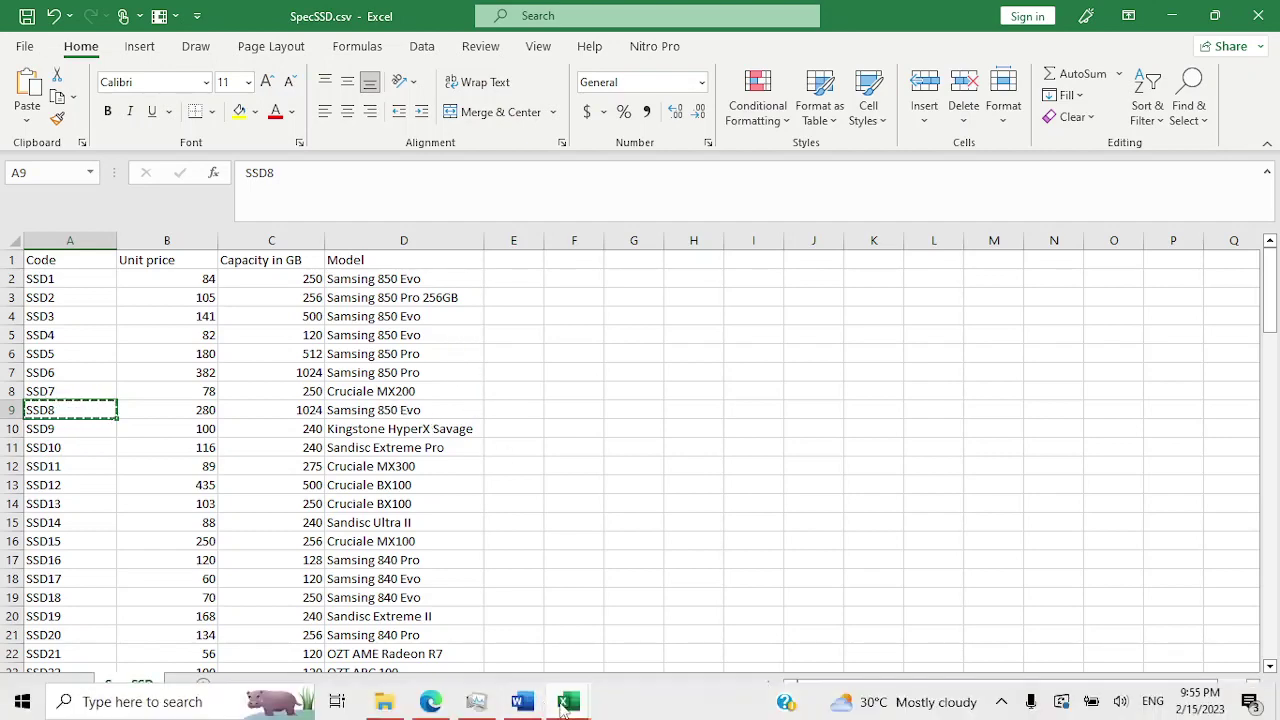
mouse_move(563, 706)
click(665, 615)
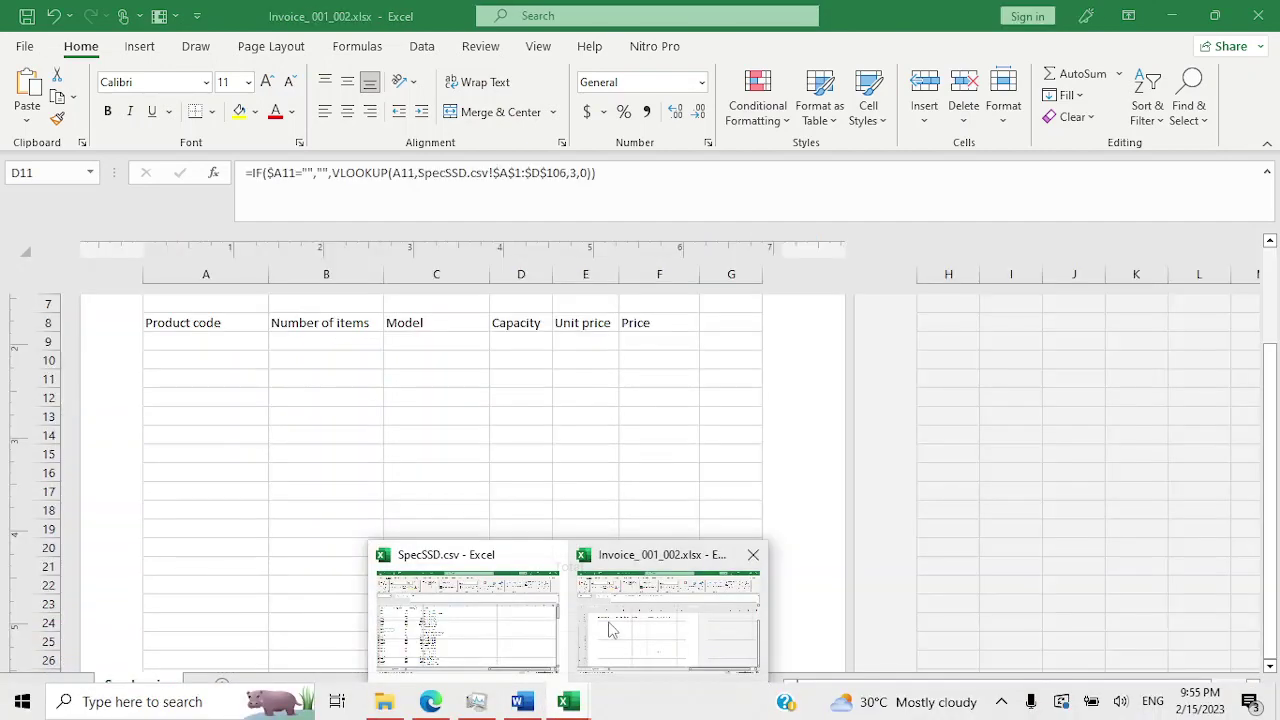
click(200, 342)
key(ctrl+v)
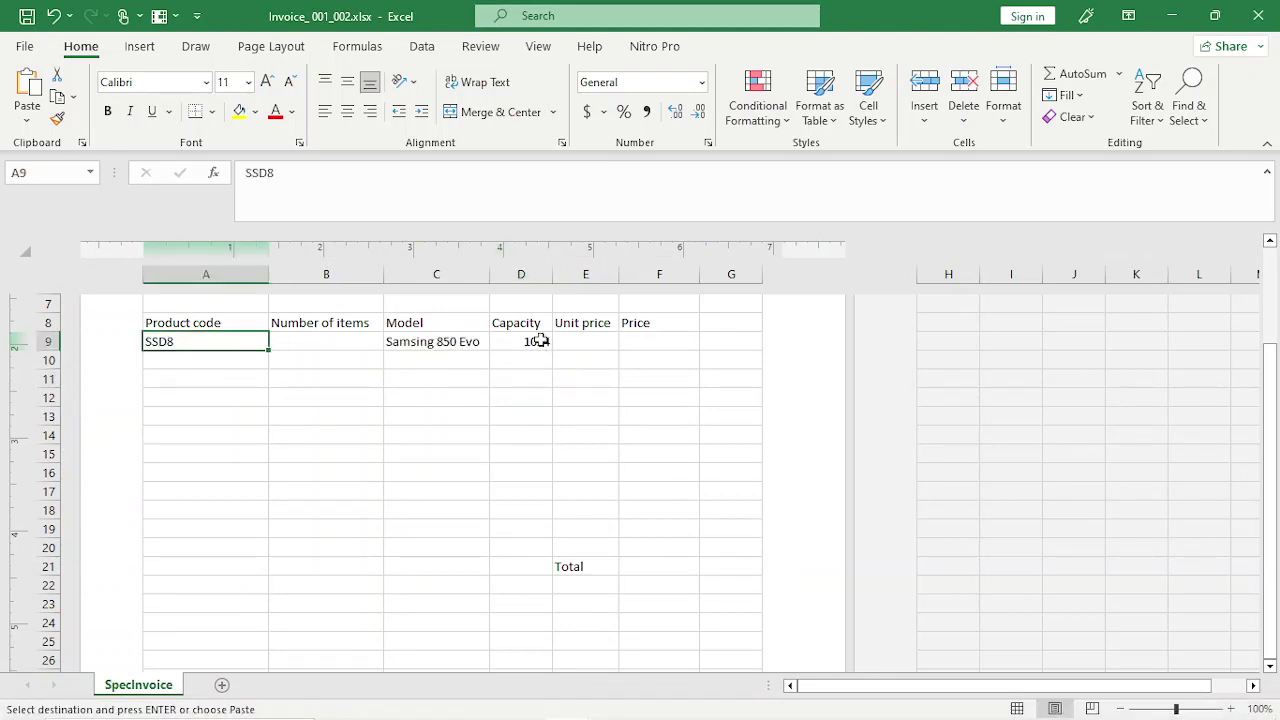
click(428, 343)
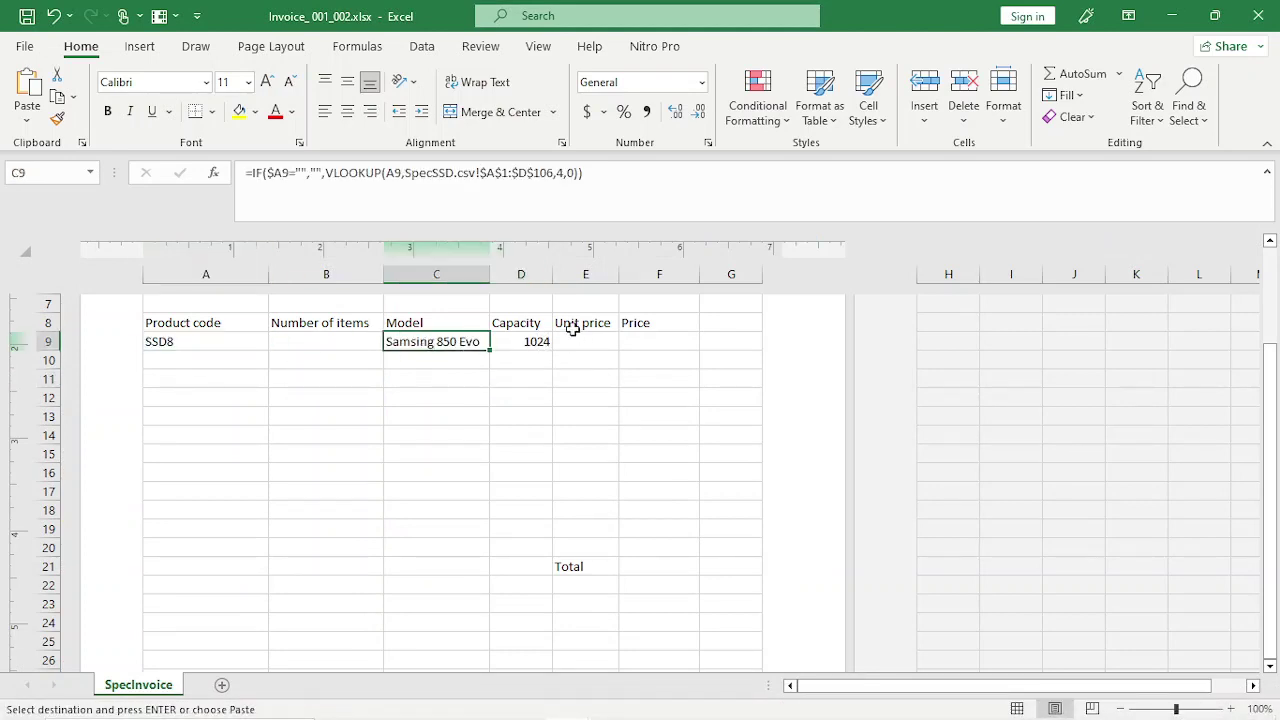
key(BackSpace)
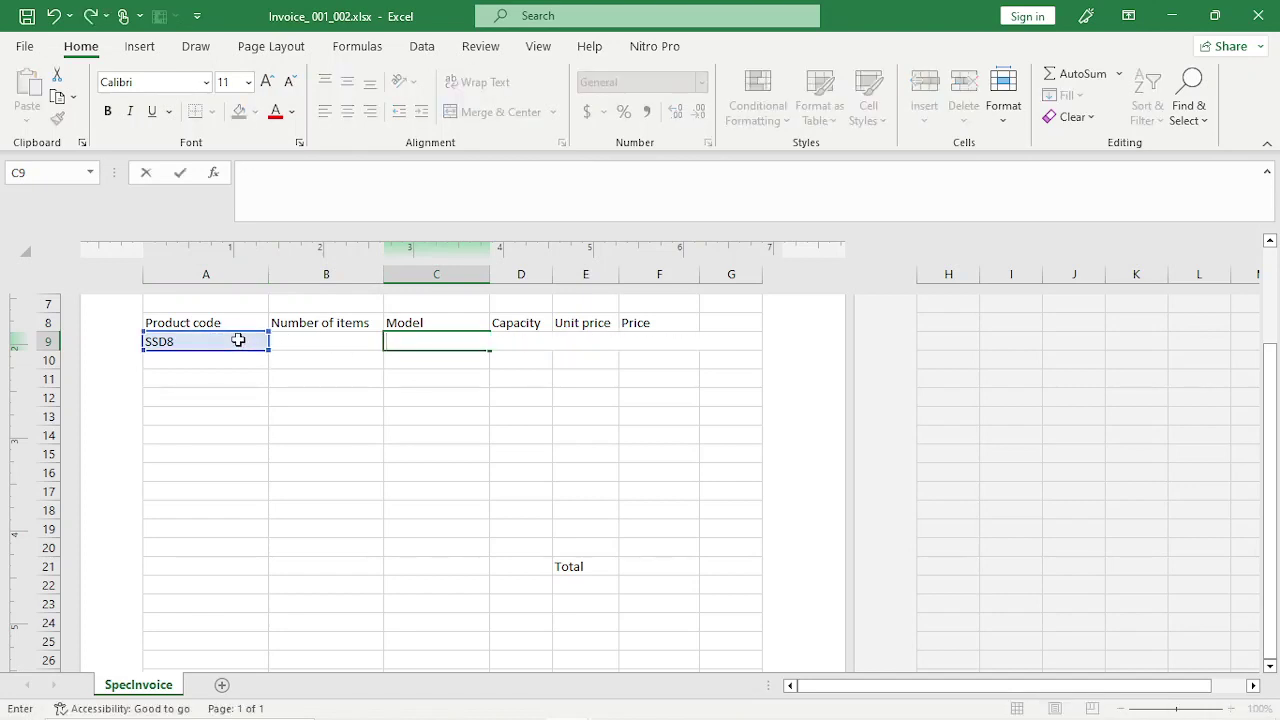
click(57, 19)
click(205, 343)
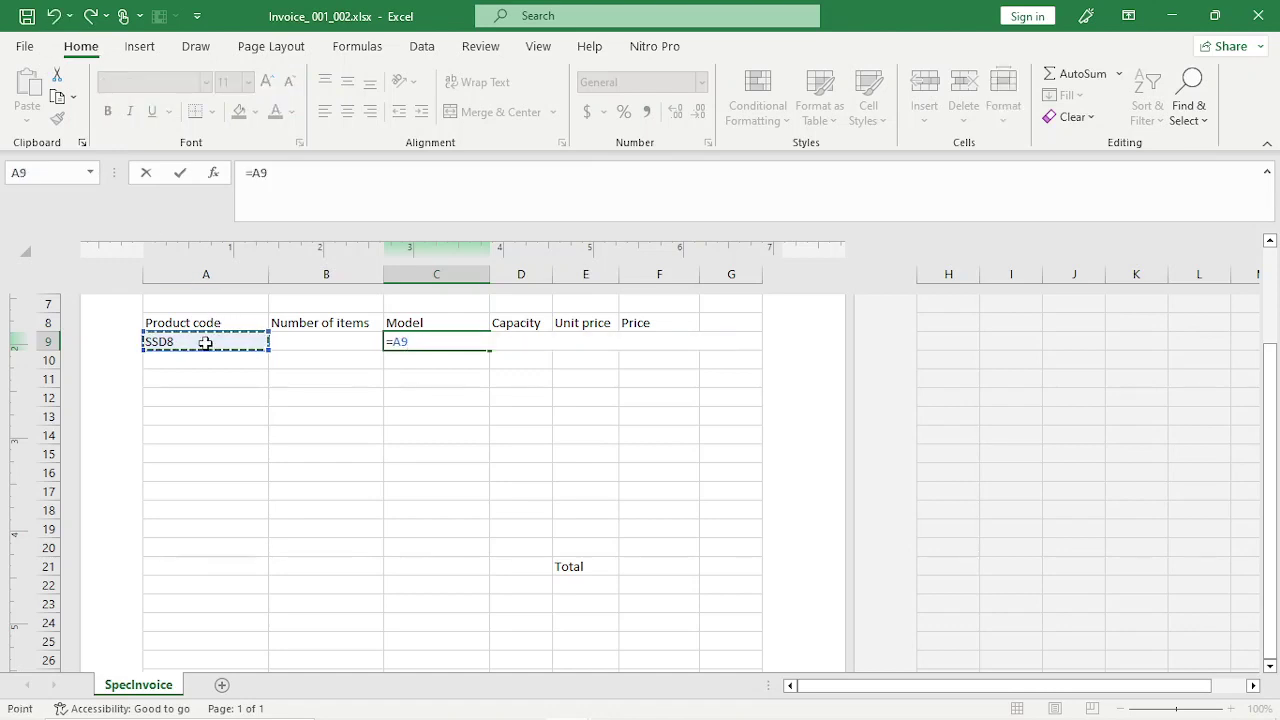
key(Escape)
Clear the test product code from A9 of the invoice.
click(187, 343)
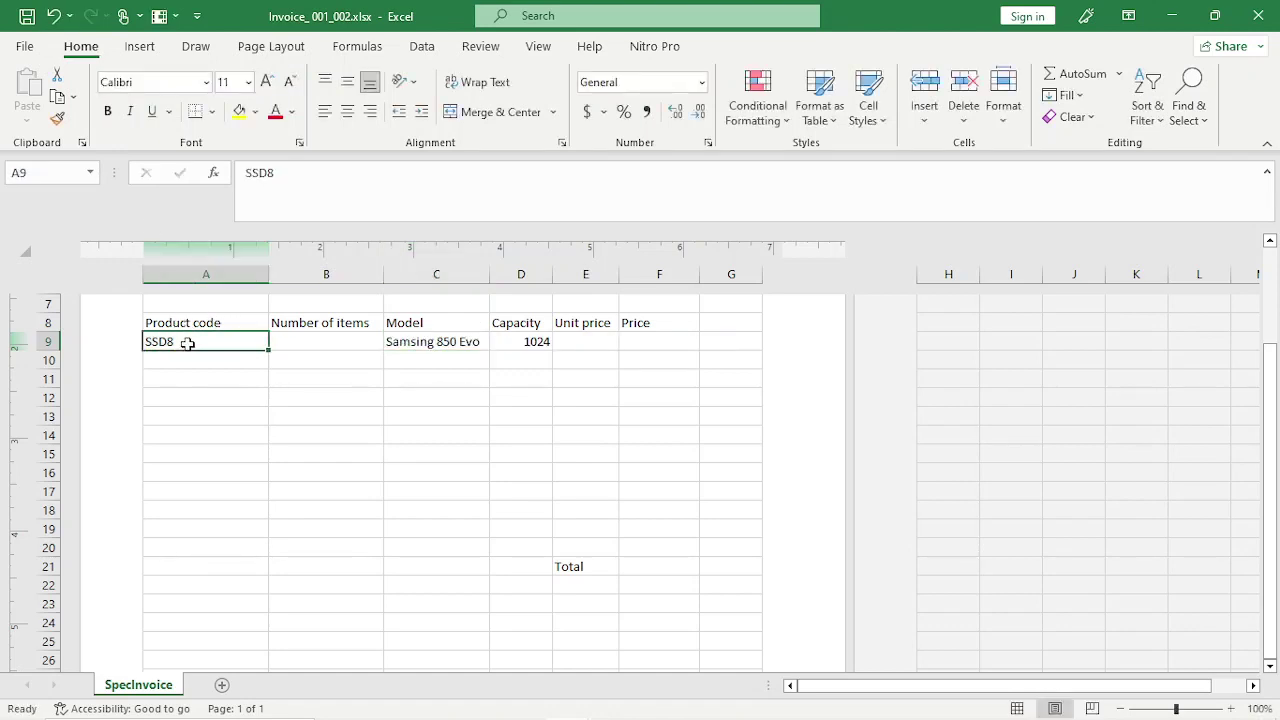
key(BackSpace)
click(654, 358)
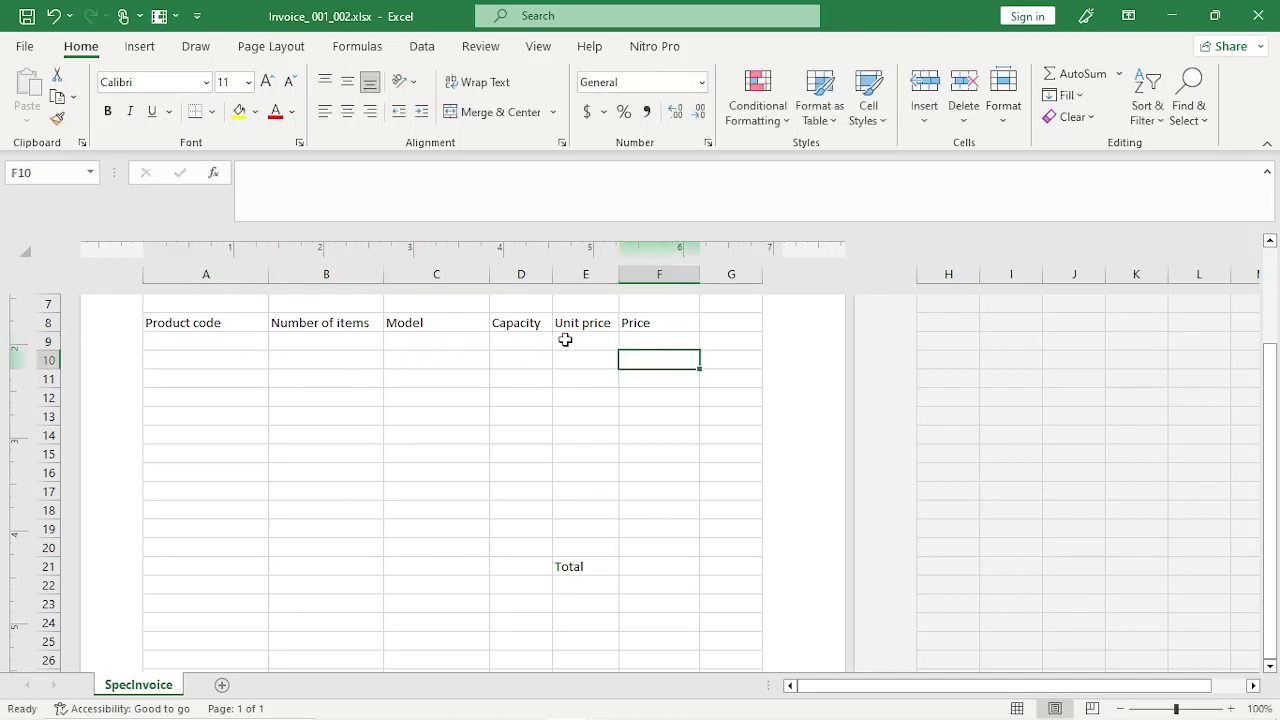
Copy the Capacity lookup formula from D9 into the Unit price cell E9.
click(599, 336)
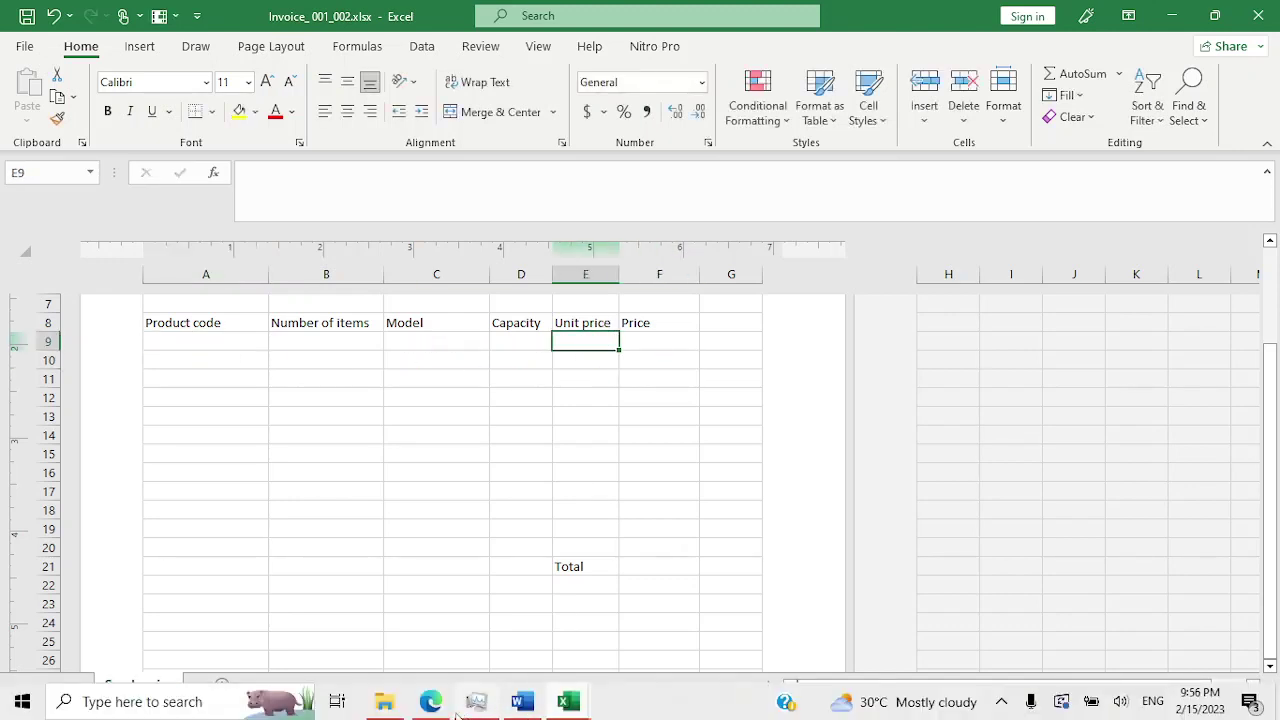
click(490, 339)
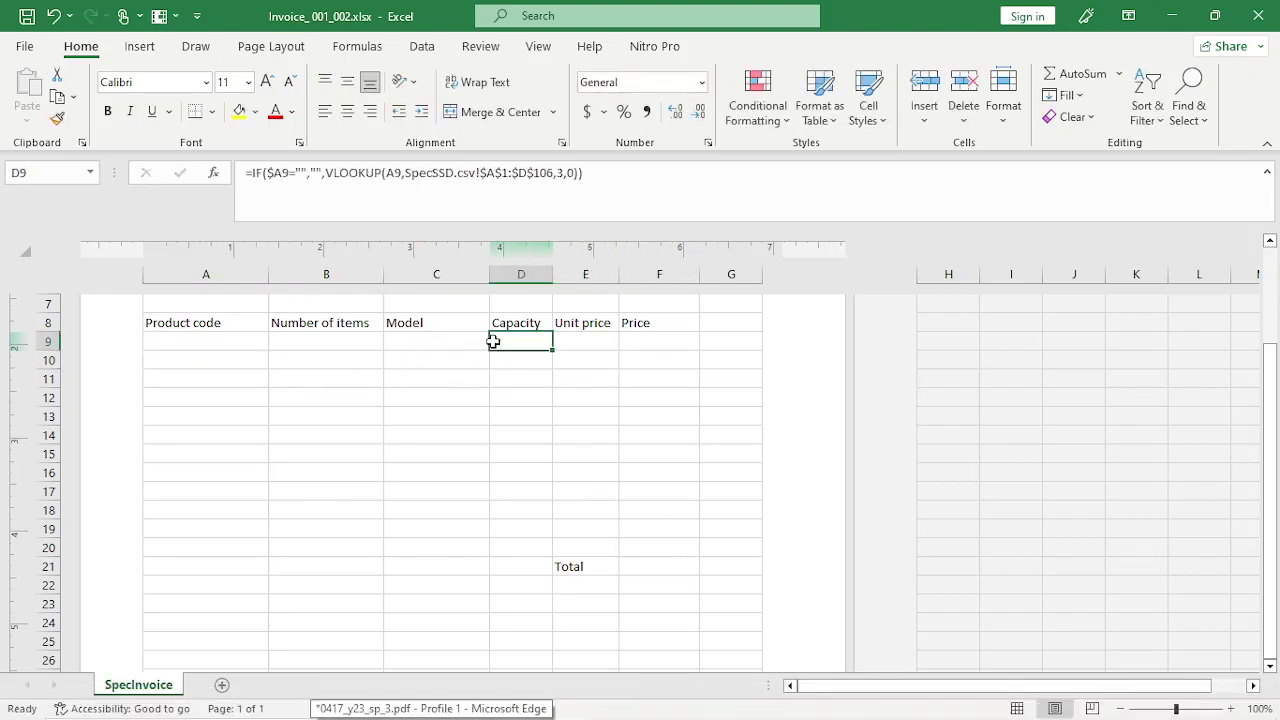
key(ctrl+c)
click(581, 338)
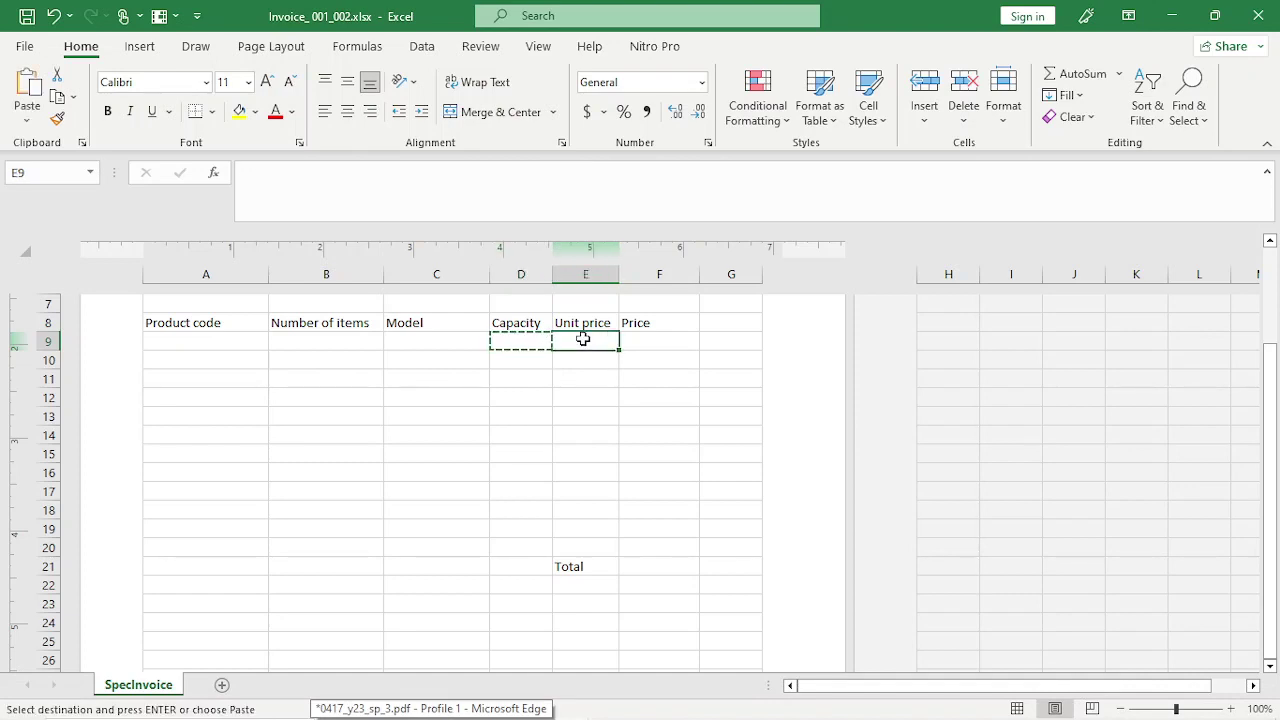
key(ctrl+v)
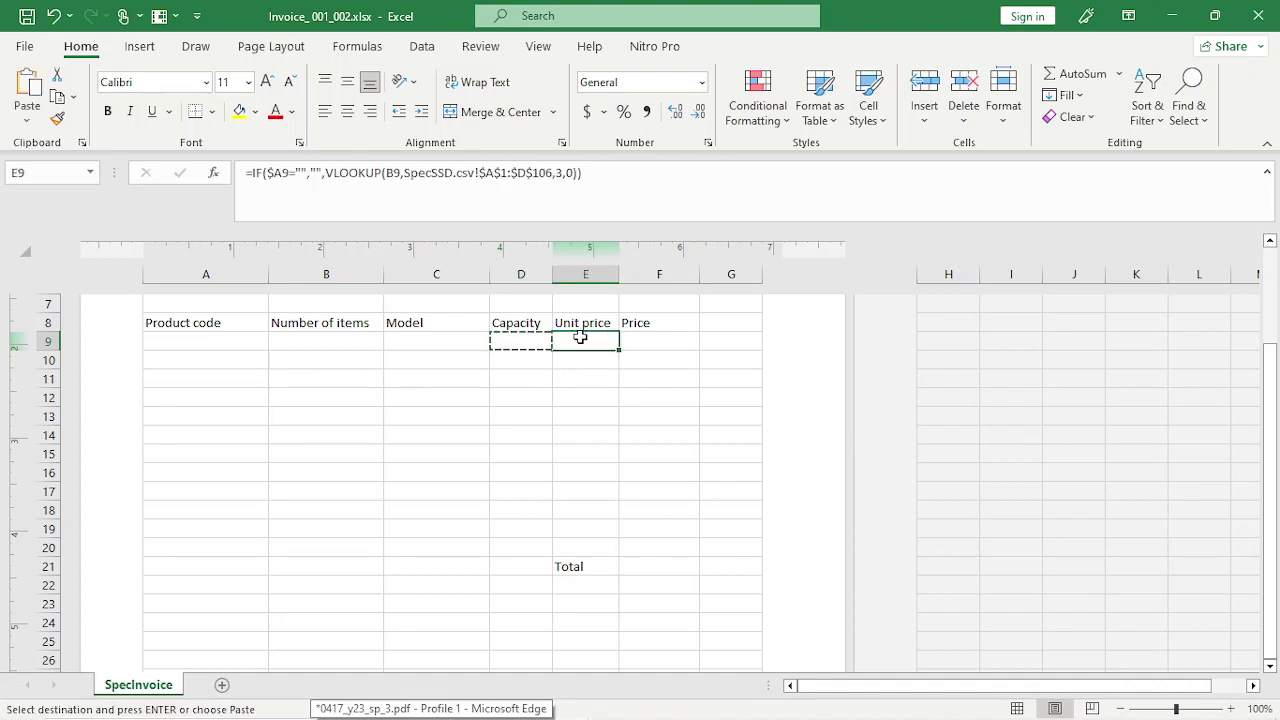
key(Escape)
Check the task 10 wording in the exam PDF and the position of the unit price column in SpecSSD.csv.
click(568, 173)
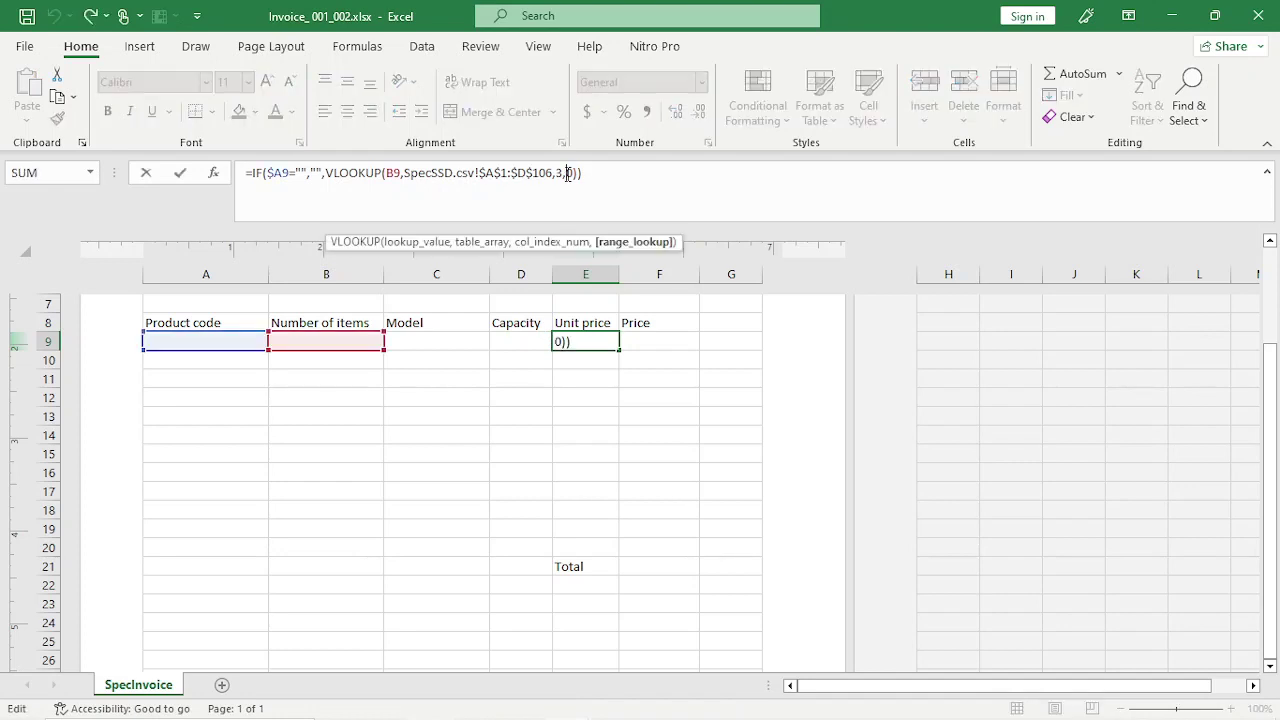
click(564, 175)
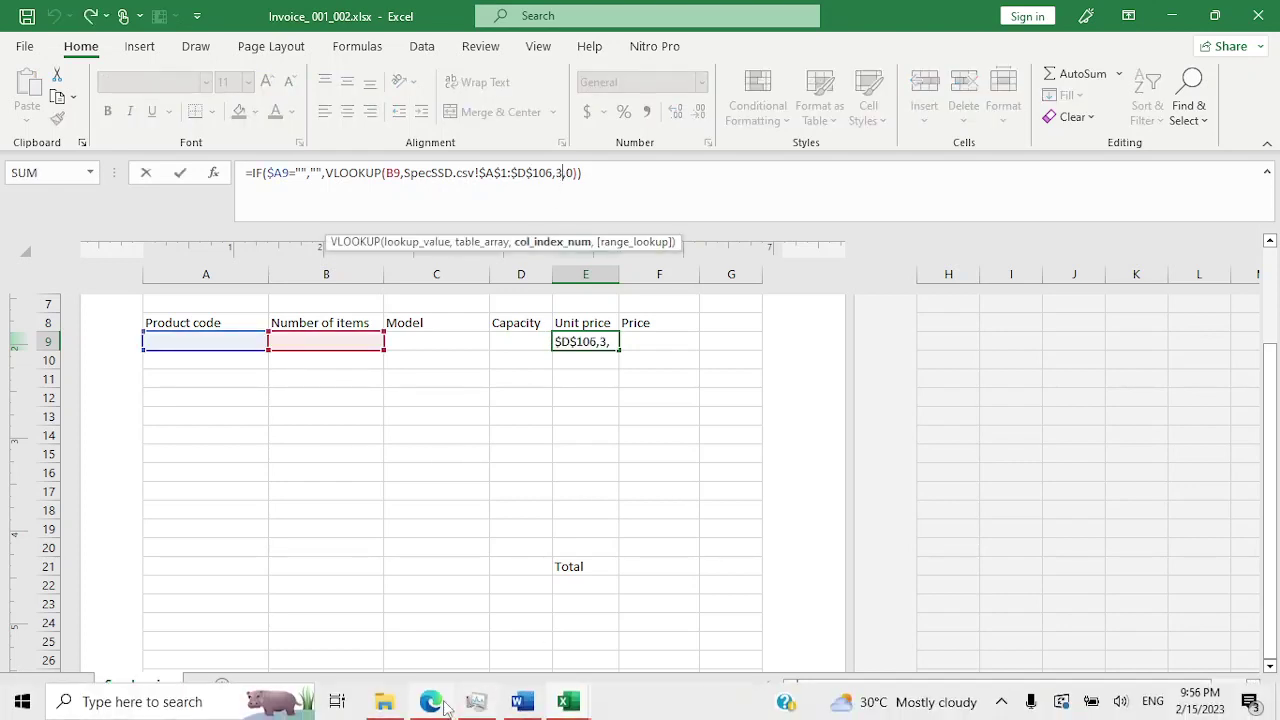
click(431, 712)
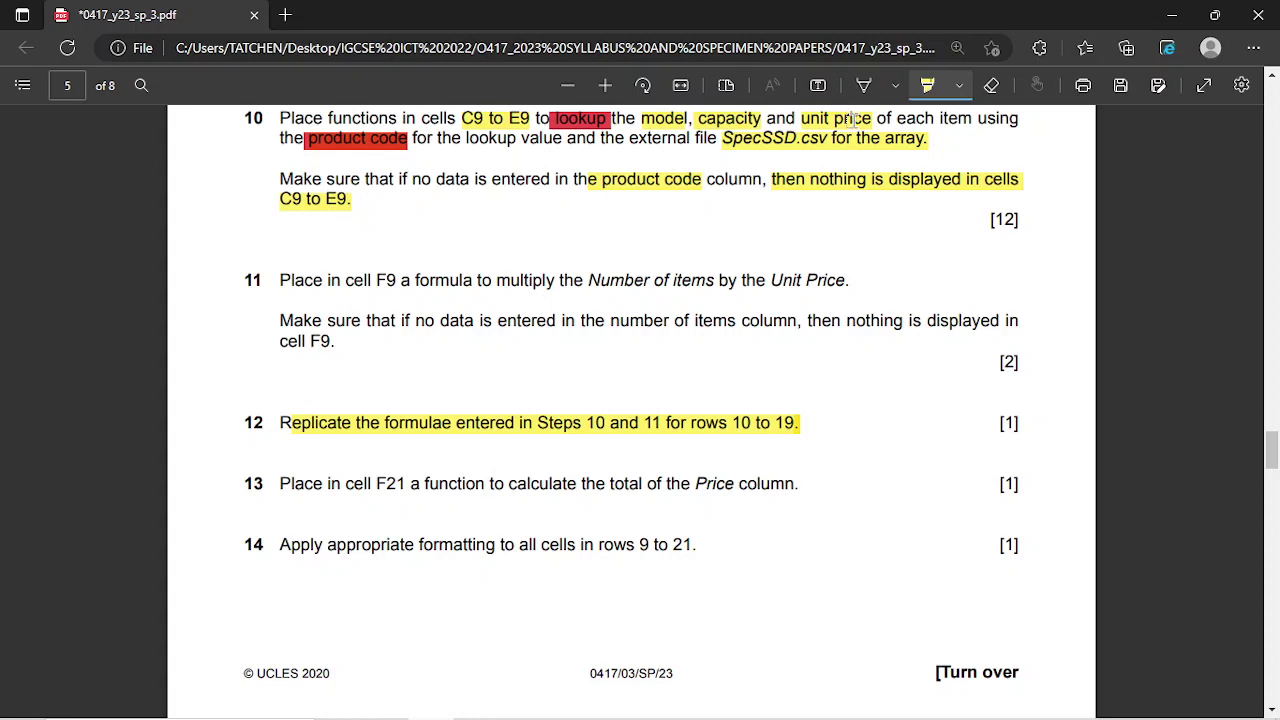
mouse_move(567, 704)
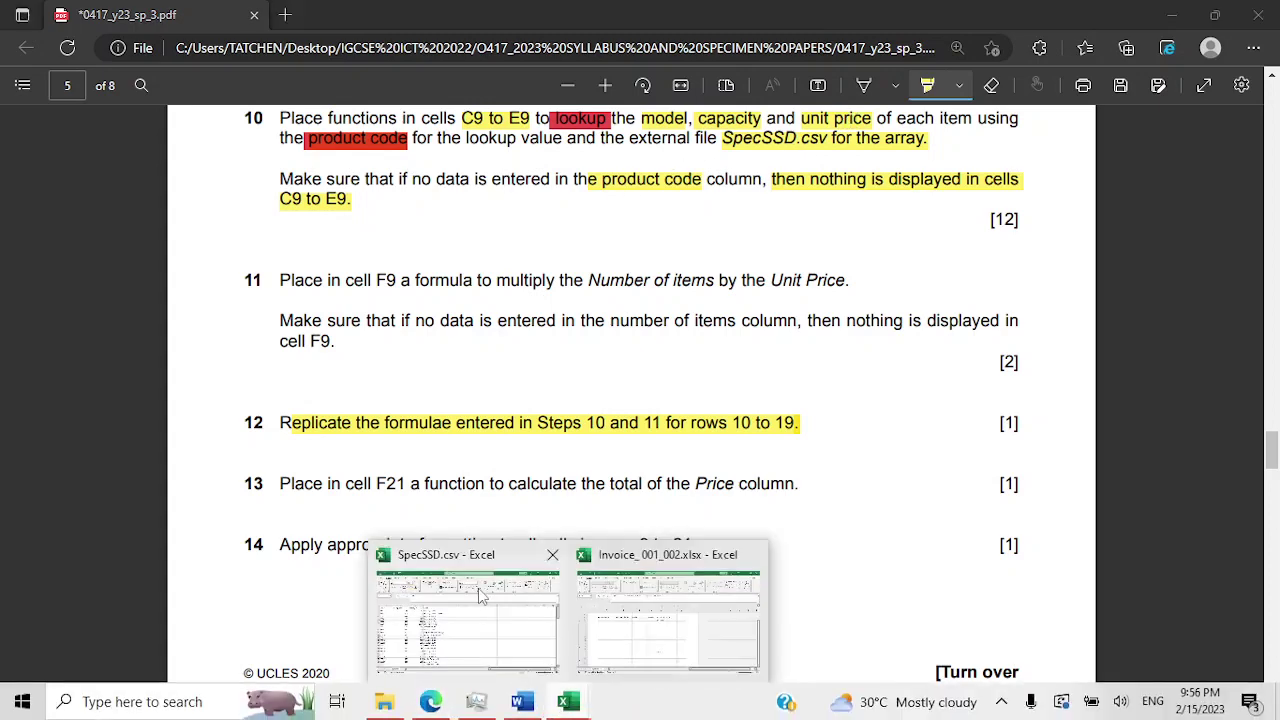
mouse_move(482, 596)
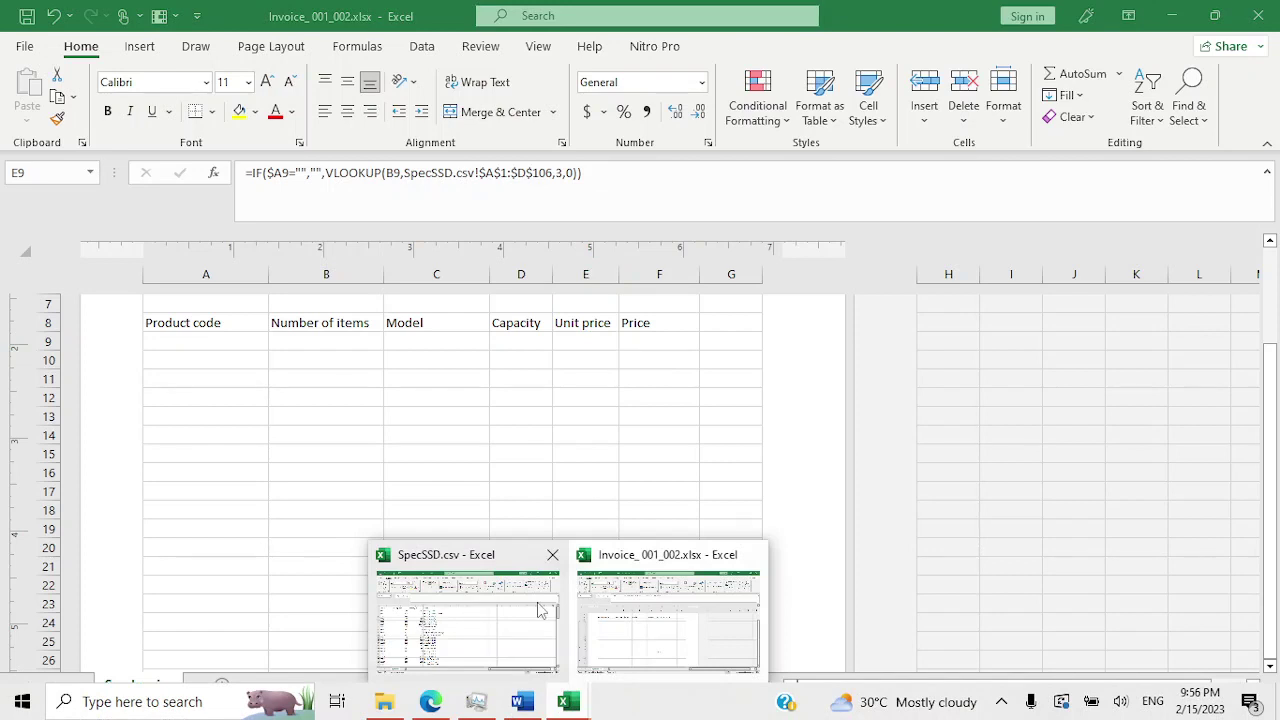
click(540, 610)
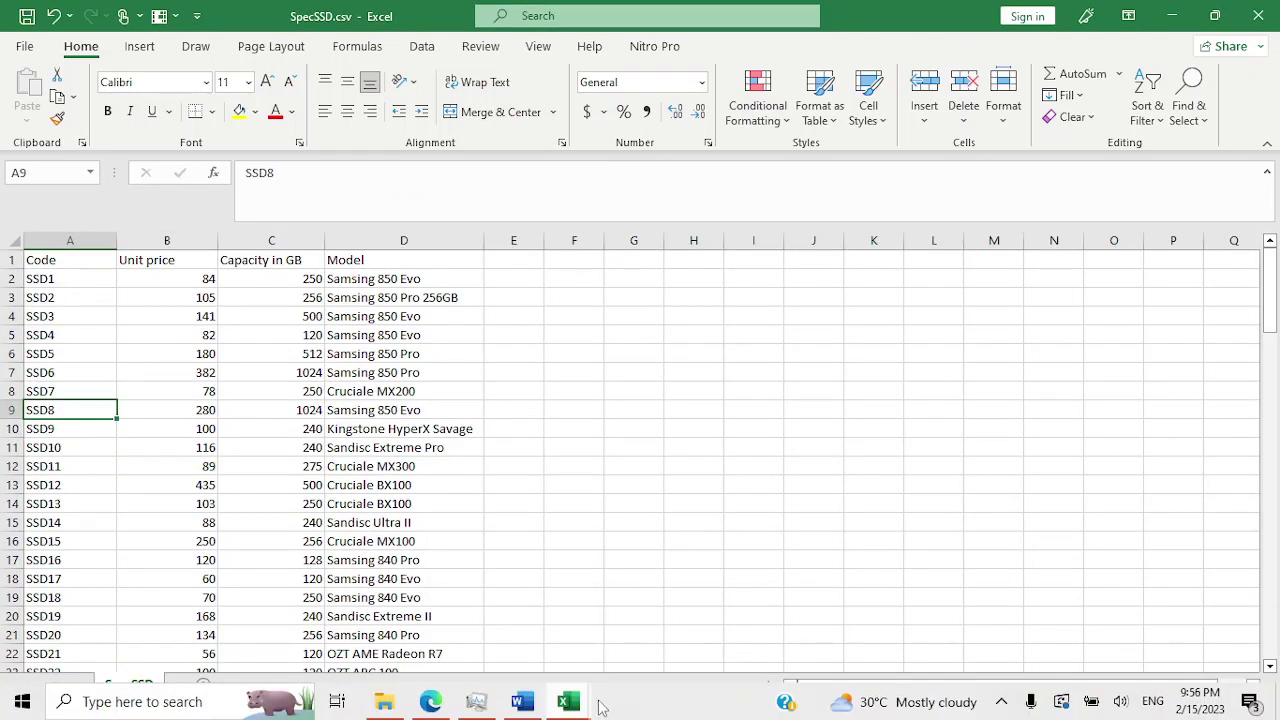
mouse_move(566, 705)
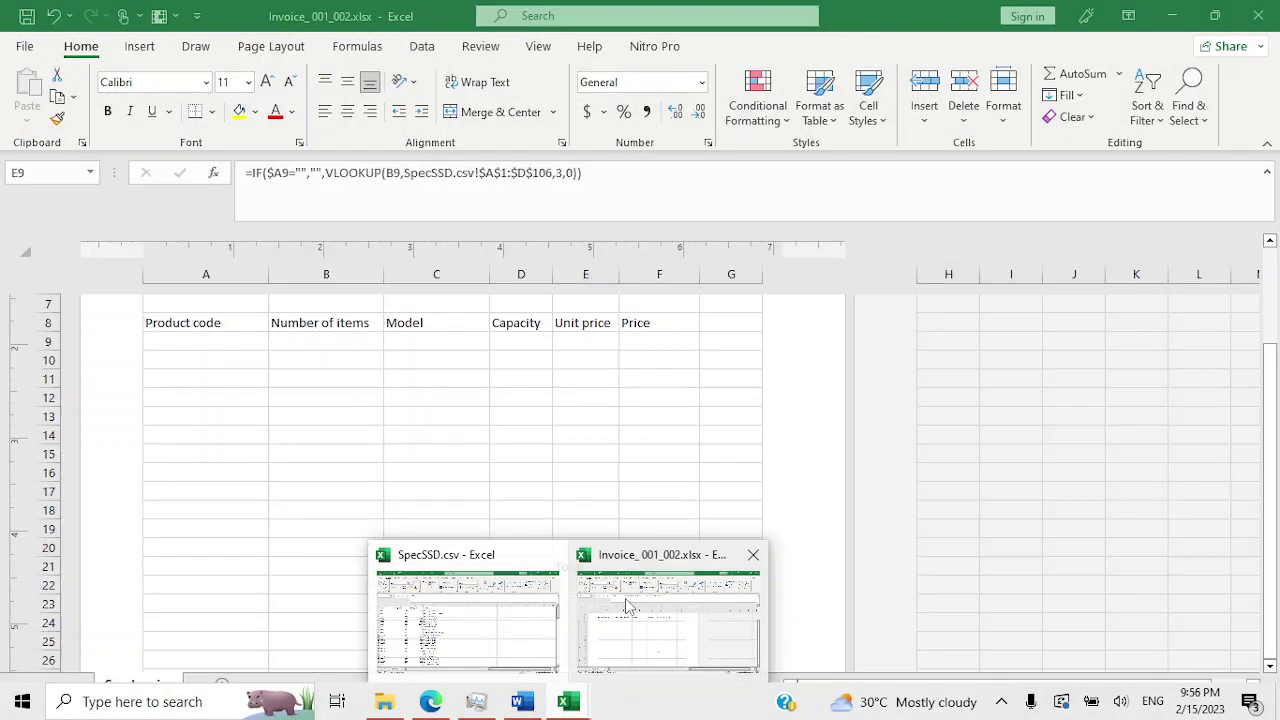
click(615, 610)
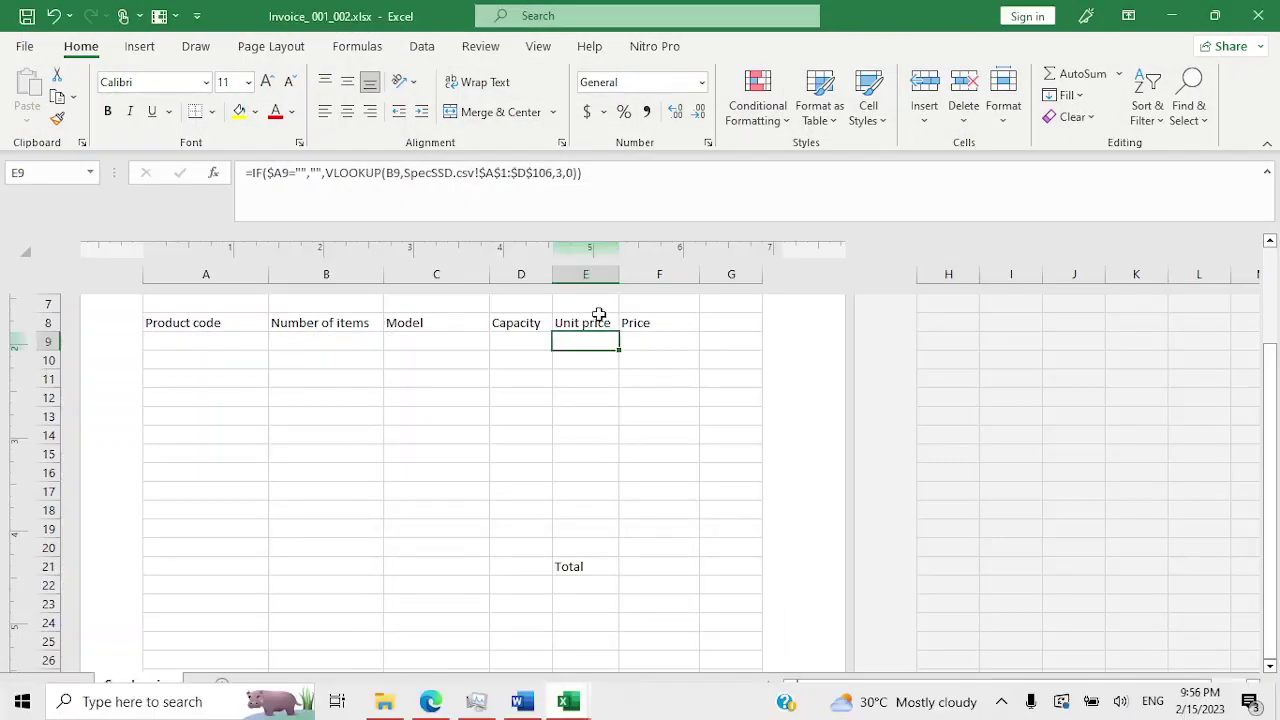
Set the column index in E9's VLOOKUP to 2 and replicate the formula down the Unit price column to E20.
click(561, 174)
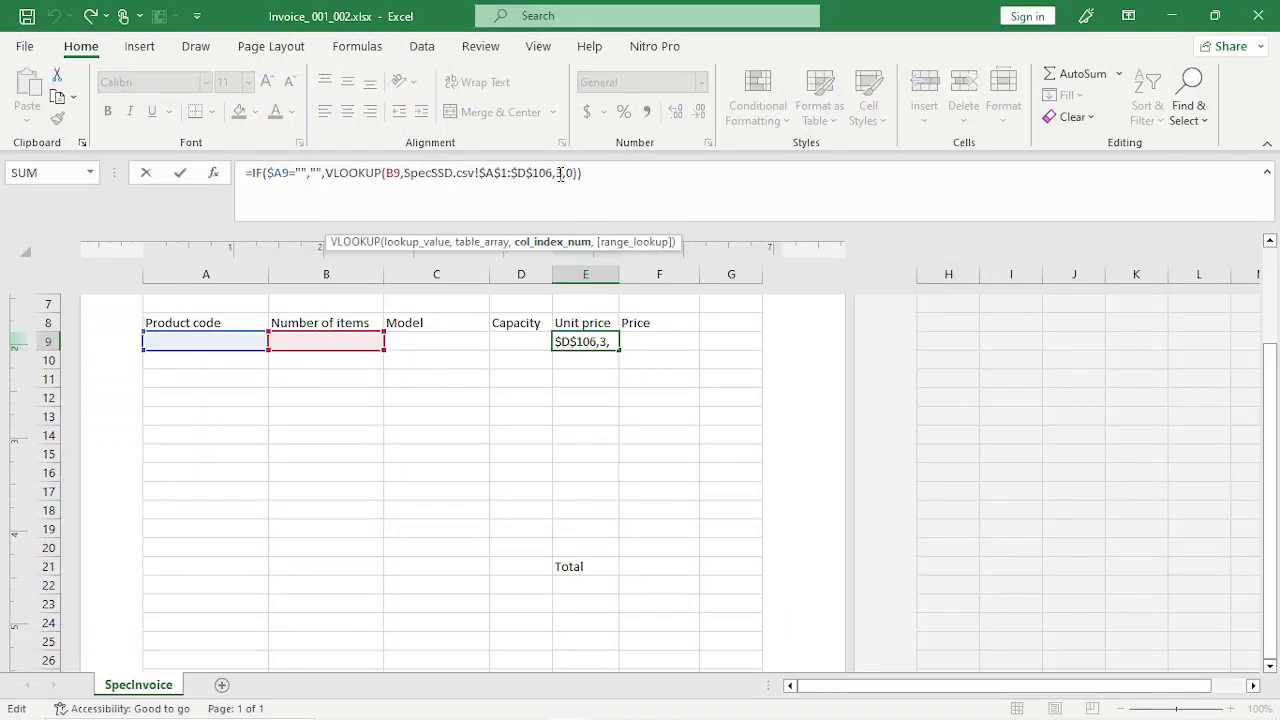
double_click(561, 174)
text(2)
key(Return)
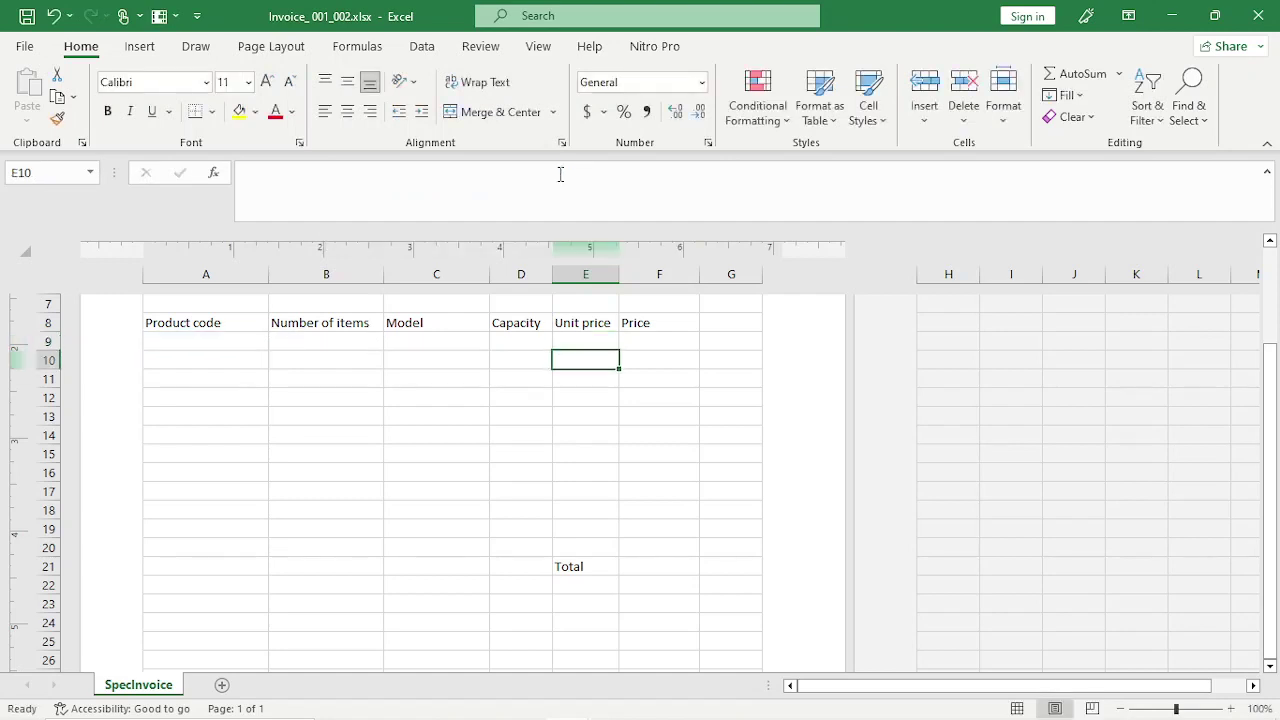
click(588, 343)
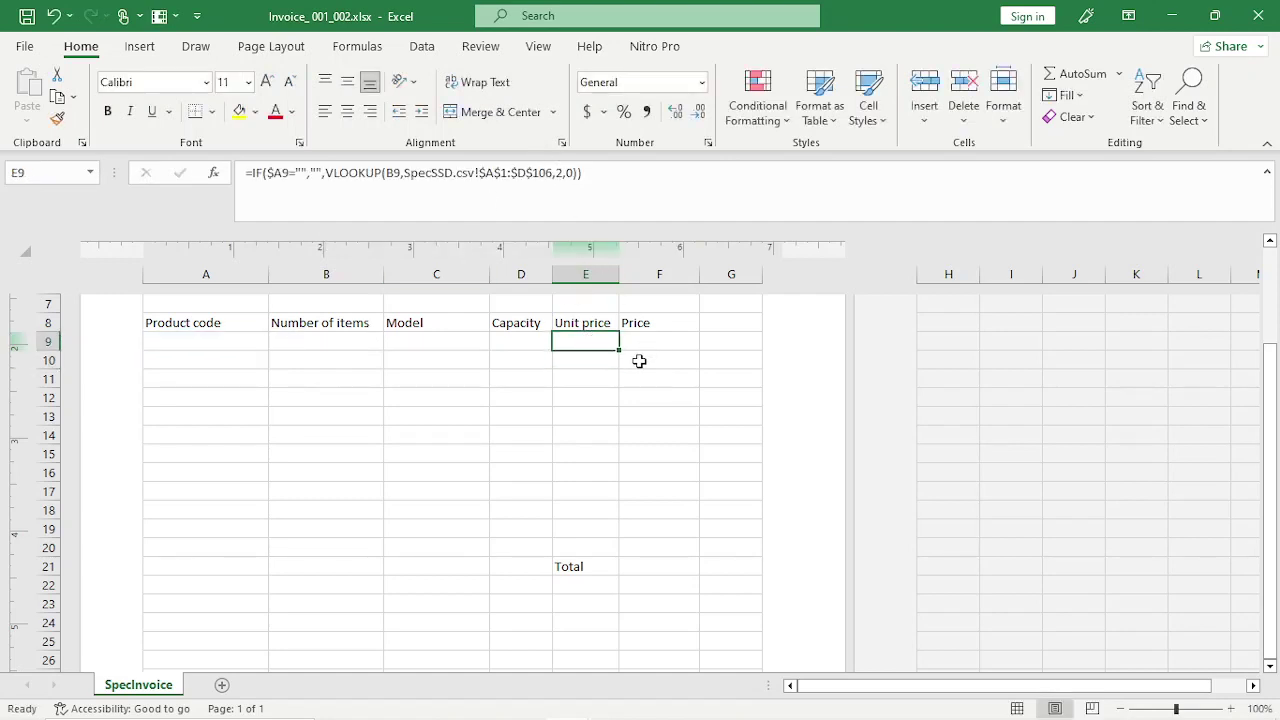
drag(617, 349, 606, 558)
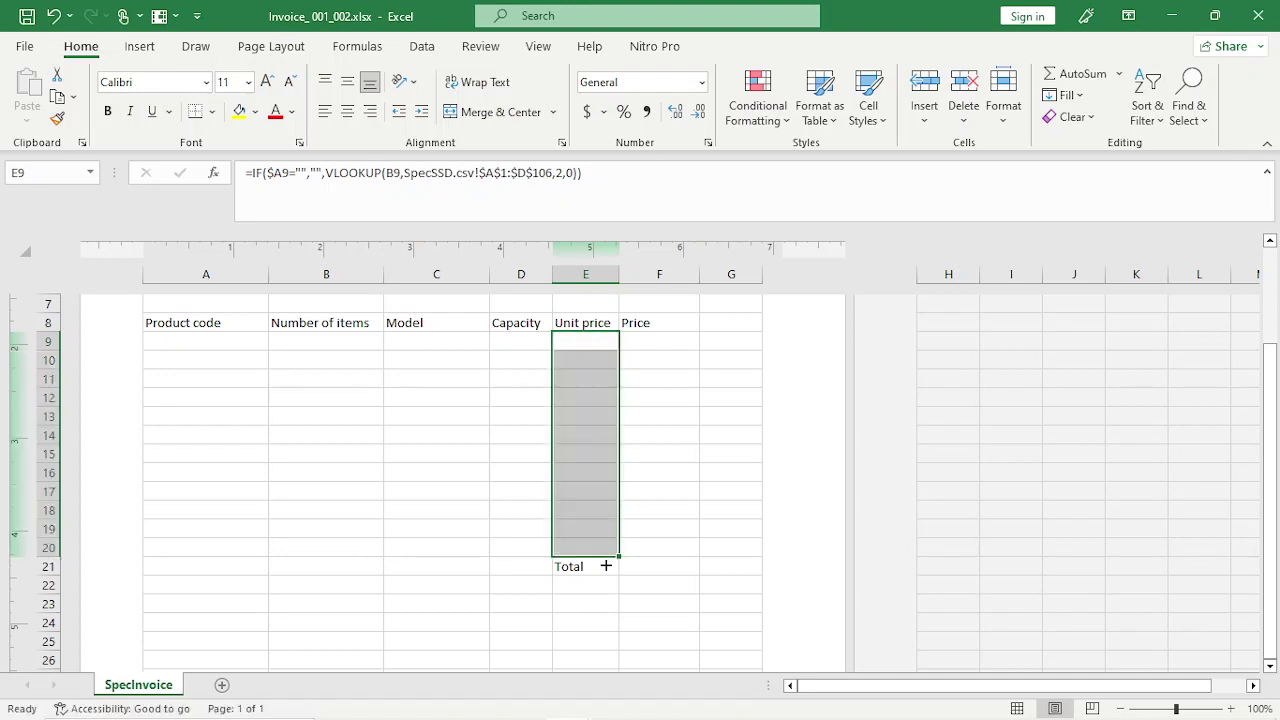
Copy product code SSD15 from the SpecSSD.csv workbook and paste it into A9 of the invoice to test the lookups.
click(205, 341)
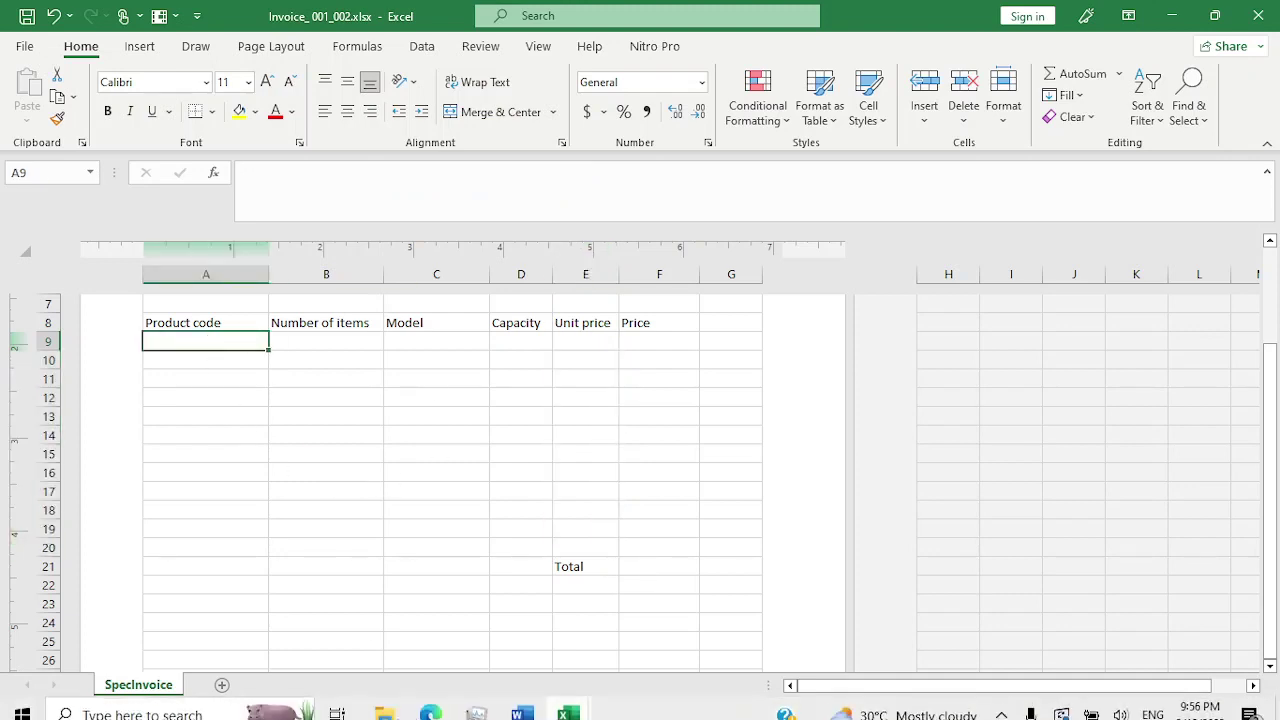
mouse_move(485, 708)
mouse_move(568, 702)
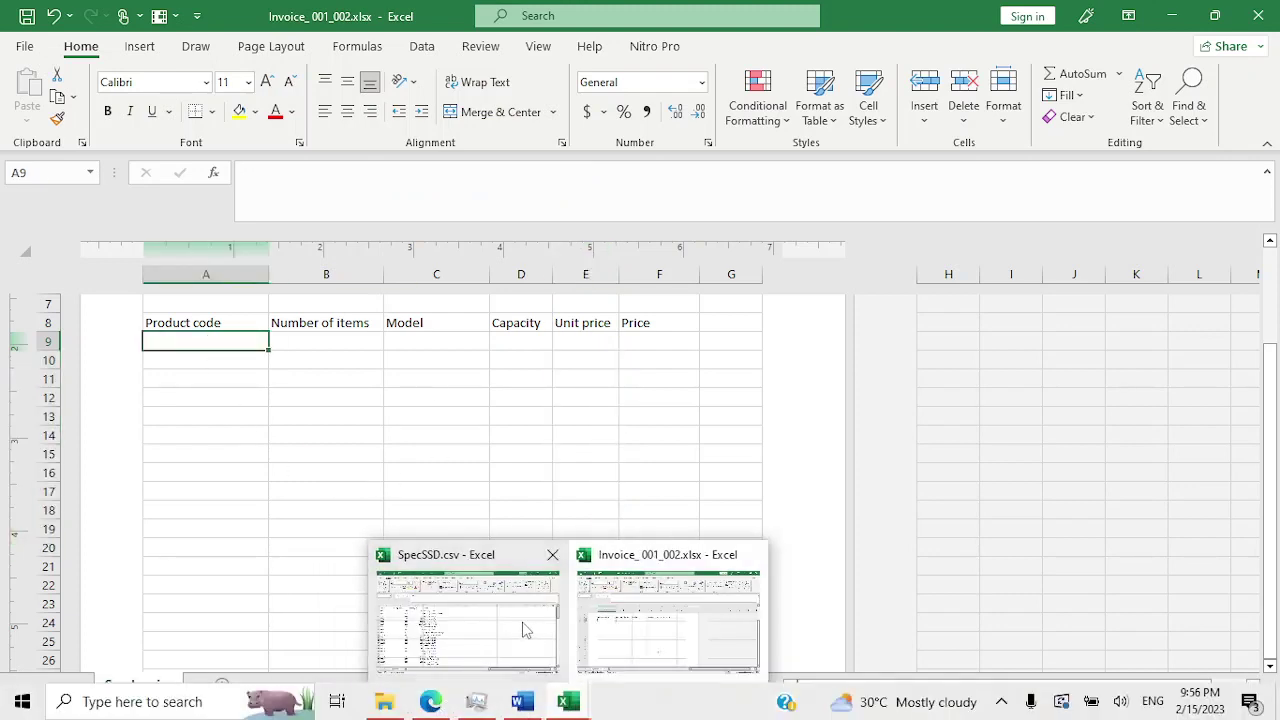
click(525, 628)
scroll(251, 490, down, 1)
click(48, 482)
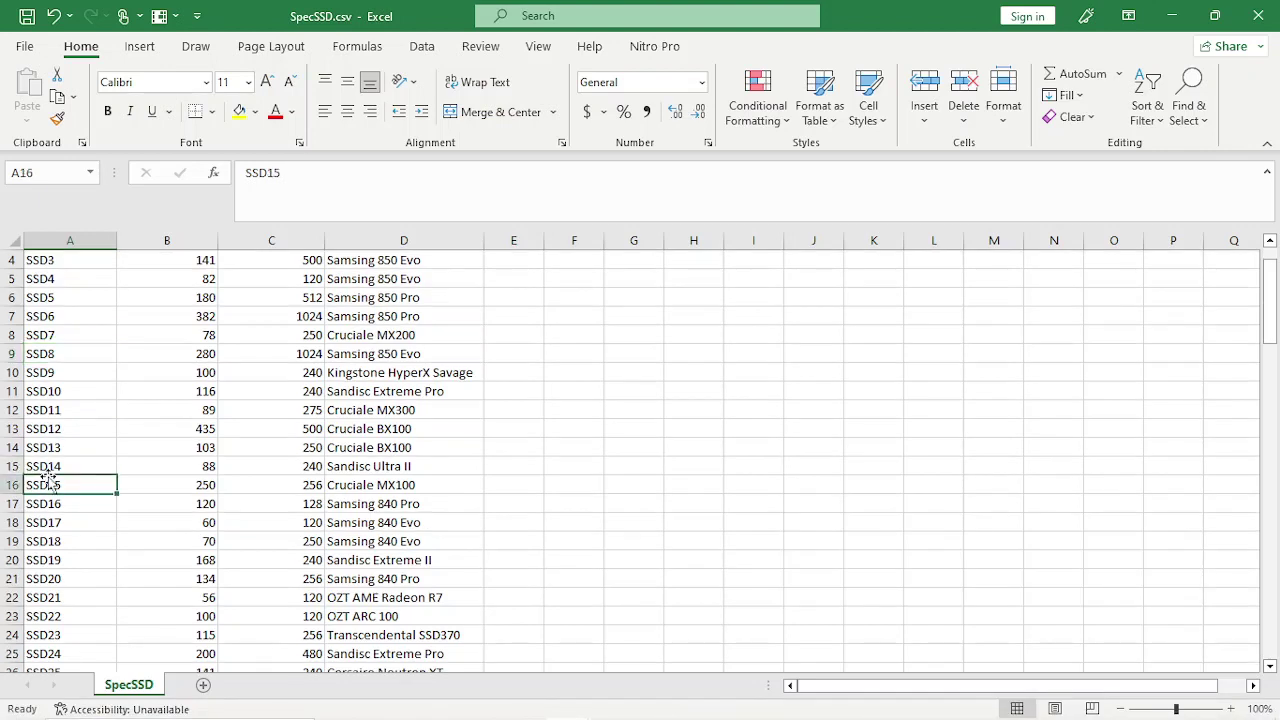
key(ctrl+c)
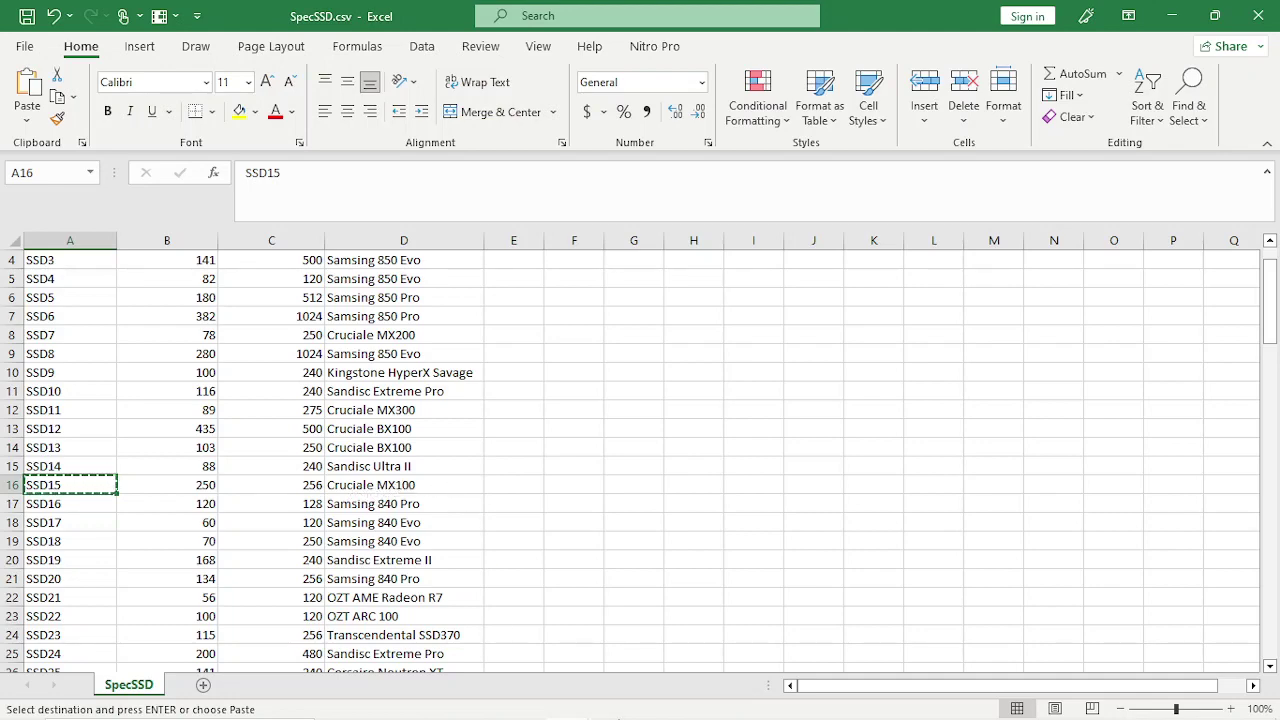
mouse_move(567, 701)
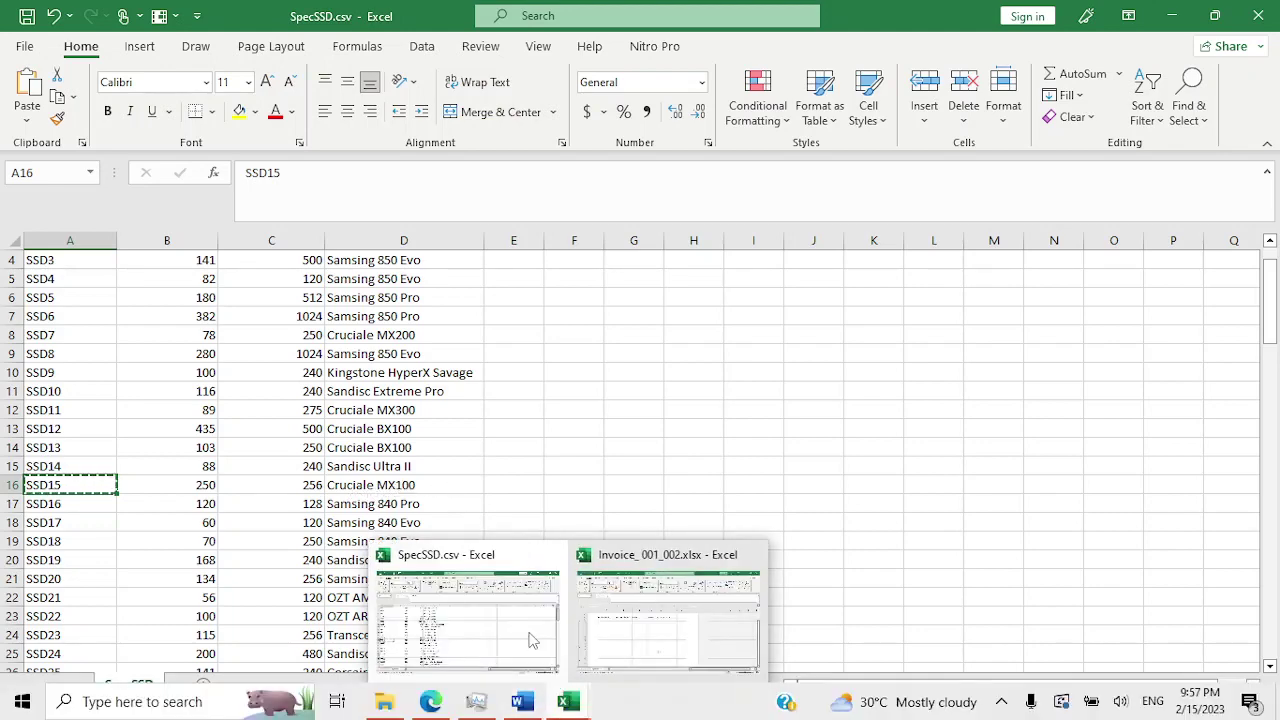
click(665, 618)
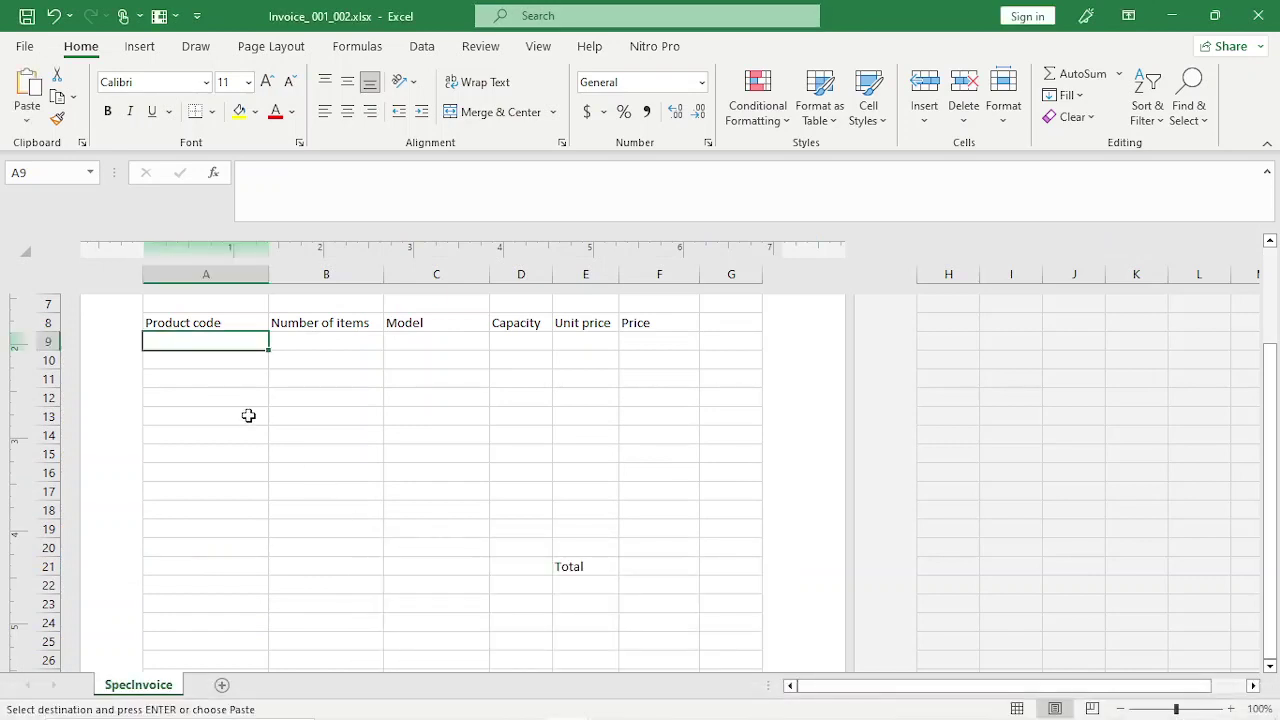
text(SSD15)
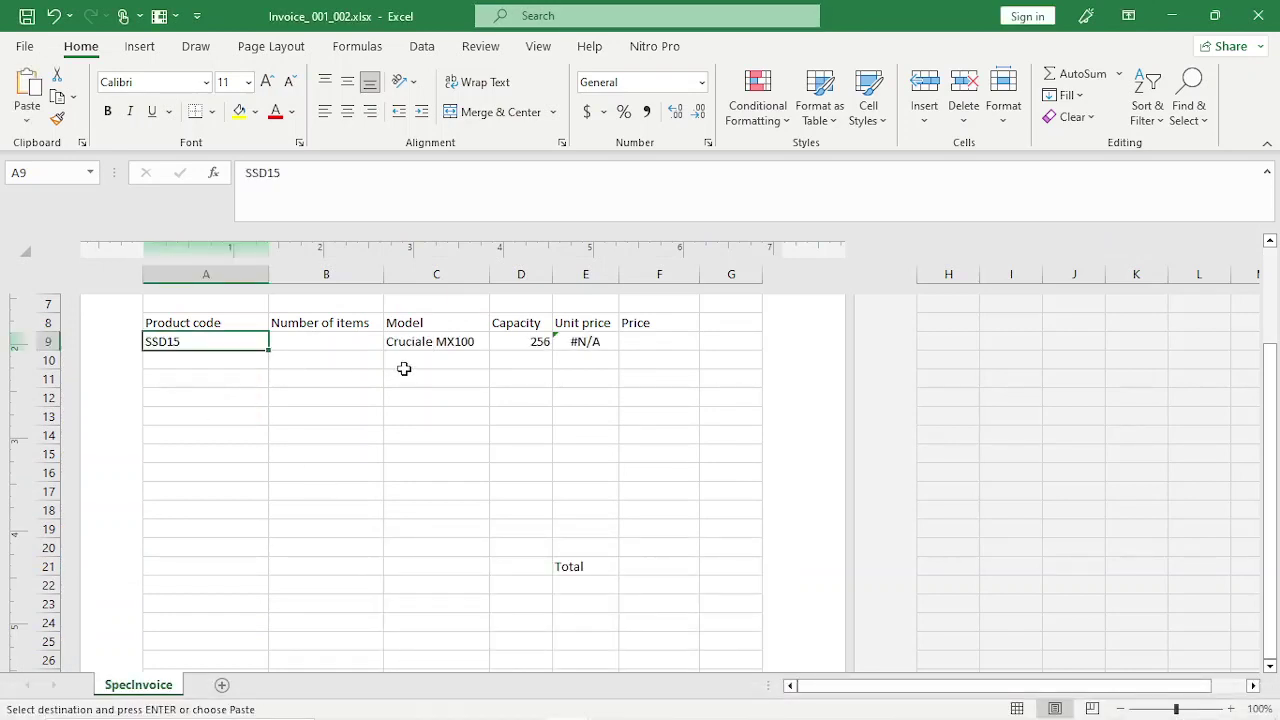
Inspect the Unit price formula in E9 and widen column E.
click(586, 342)
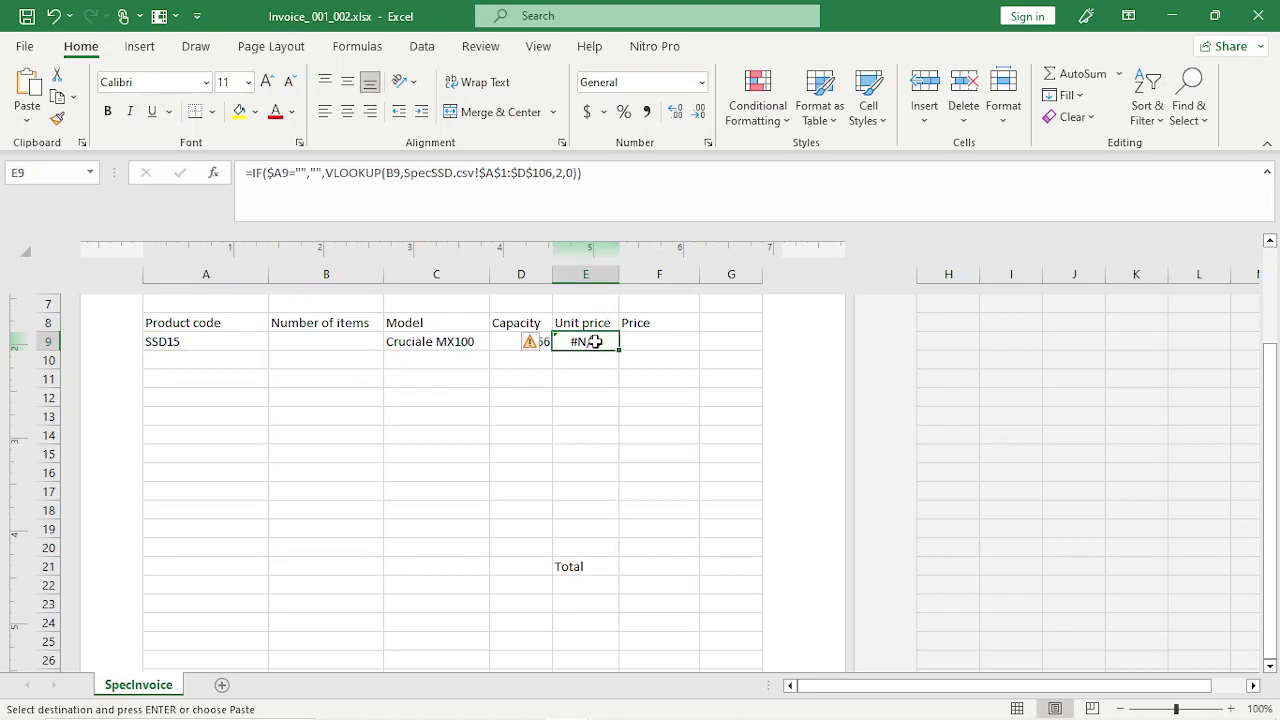
drag(620, 273, 659, 273)
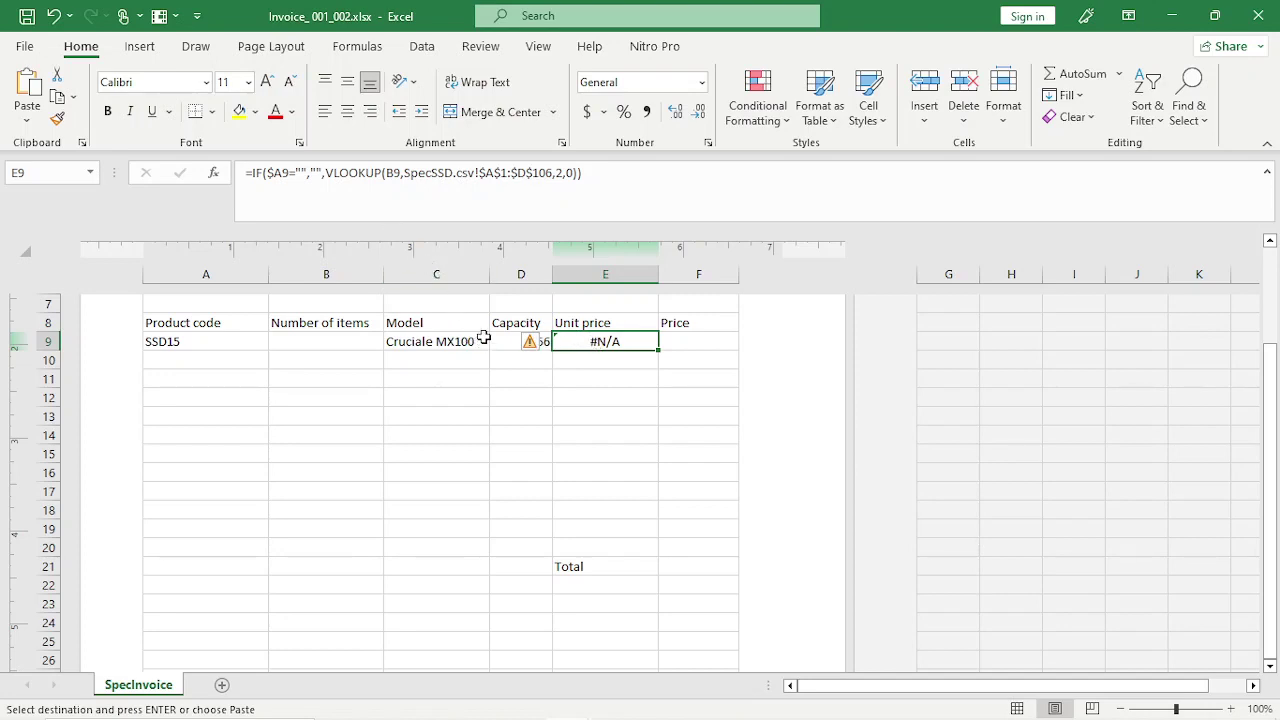
key(Escape)
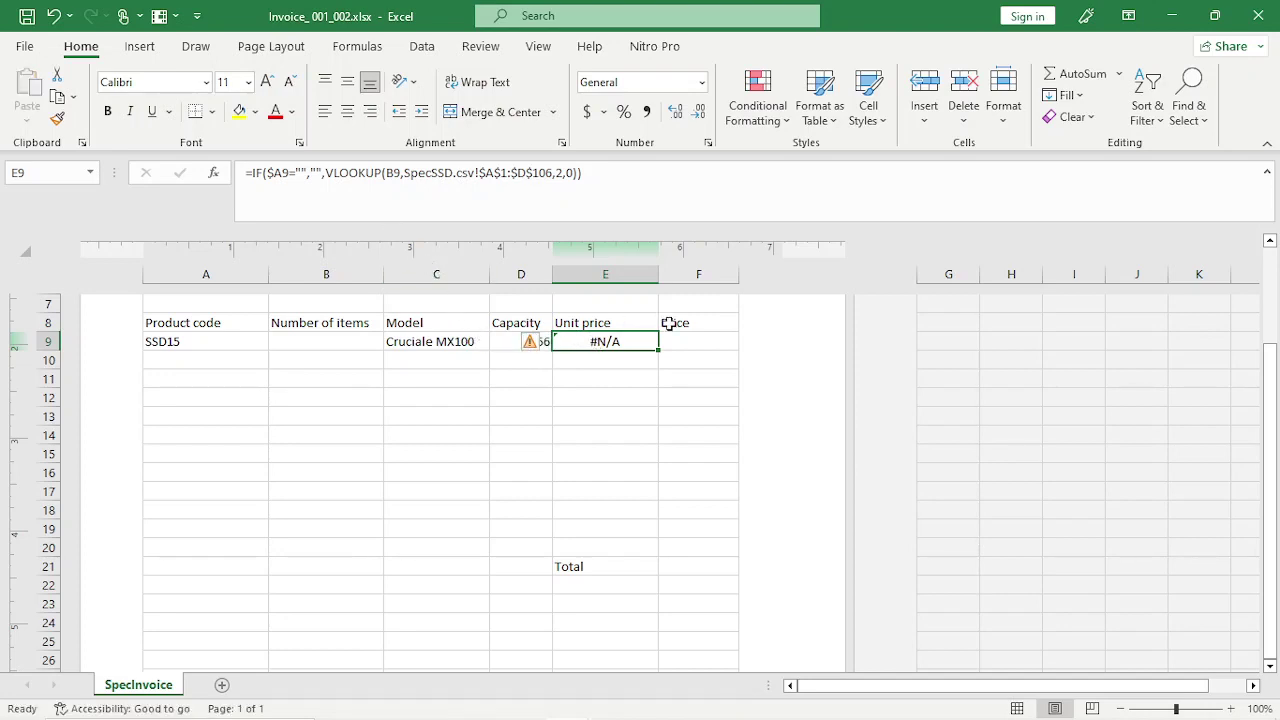
Compare the D9 and E9 lookup formulas and change the lookup value in E9's VLOOKUP to A9.
click(499, 342)
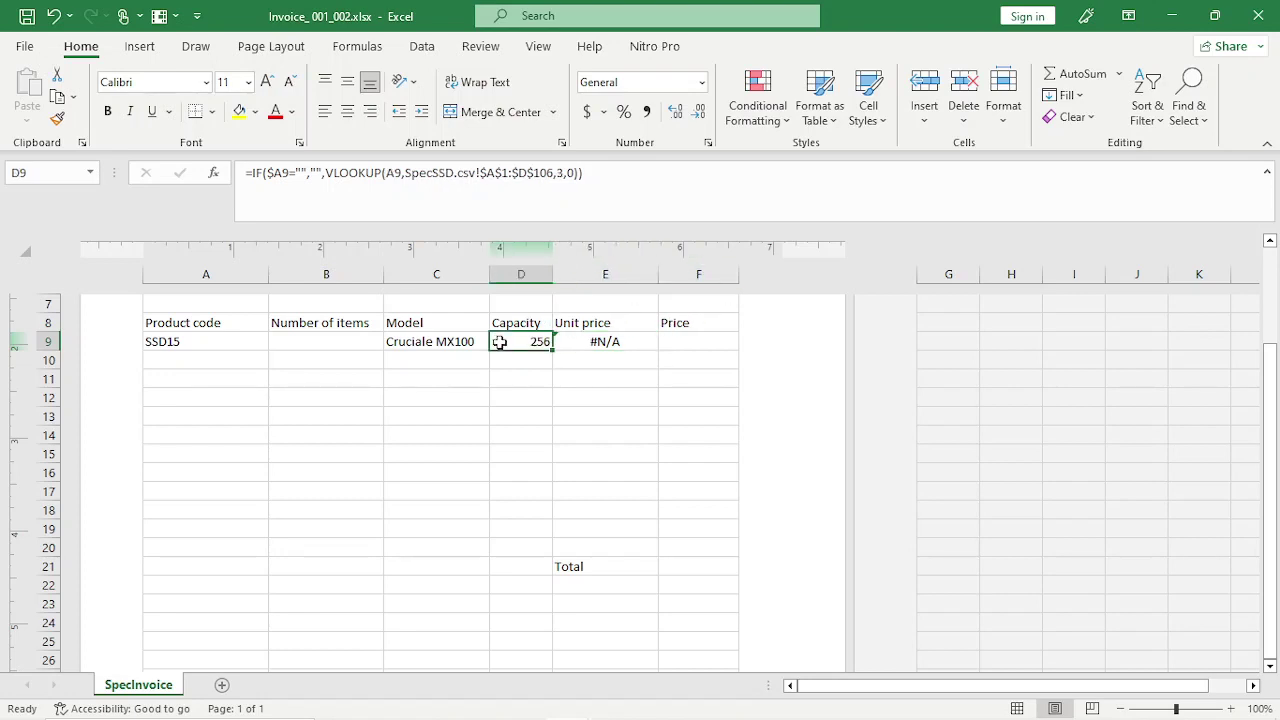
click(583, 343)
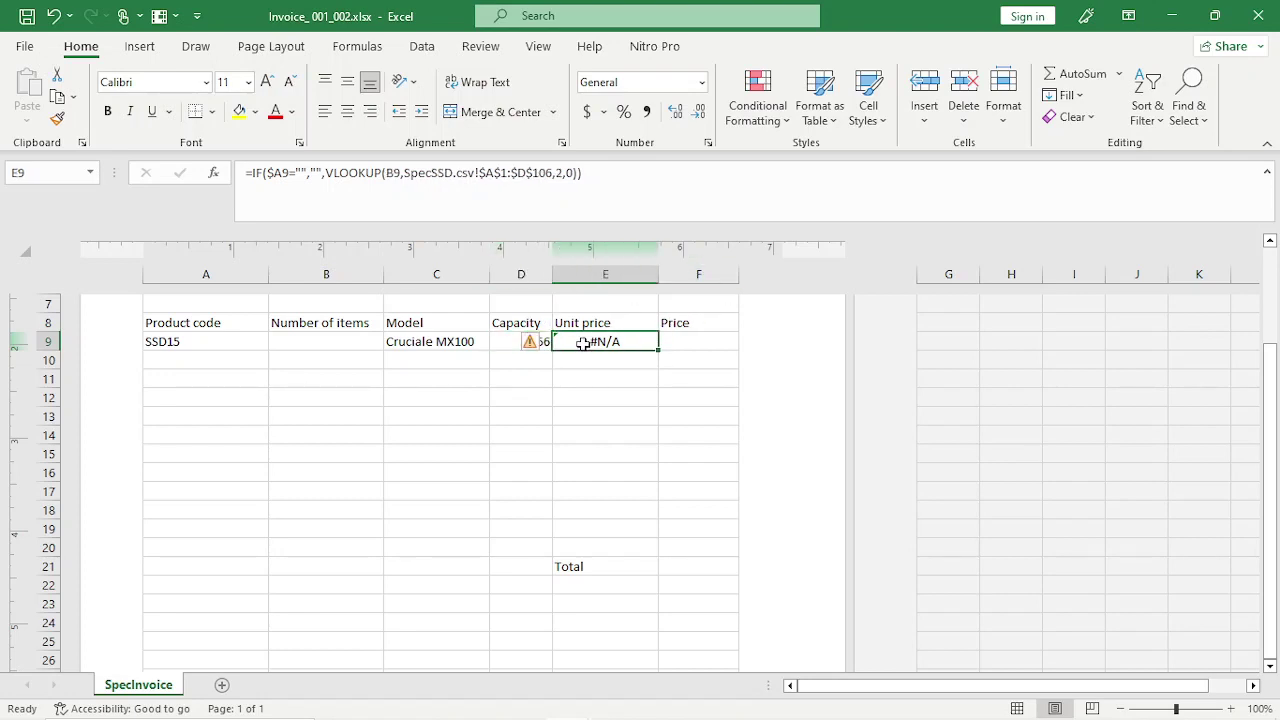
click(389, 176)
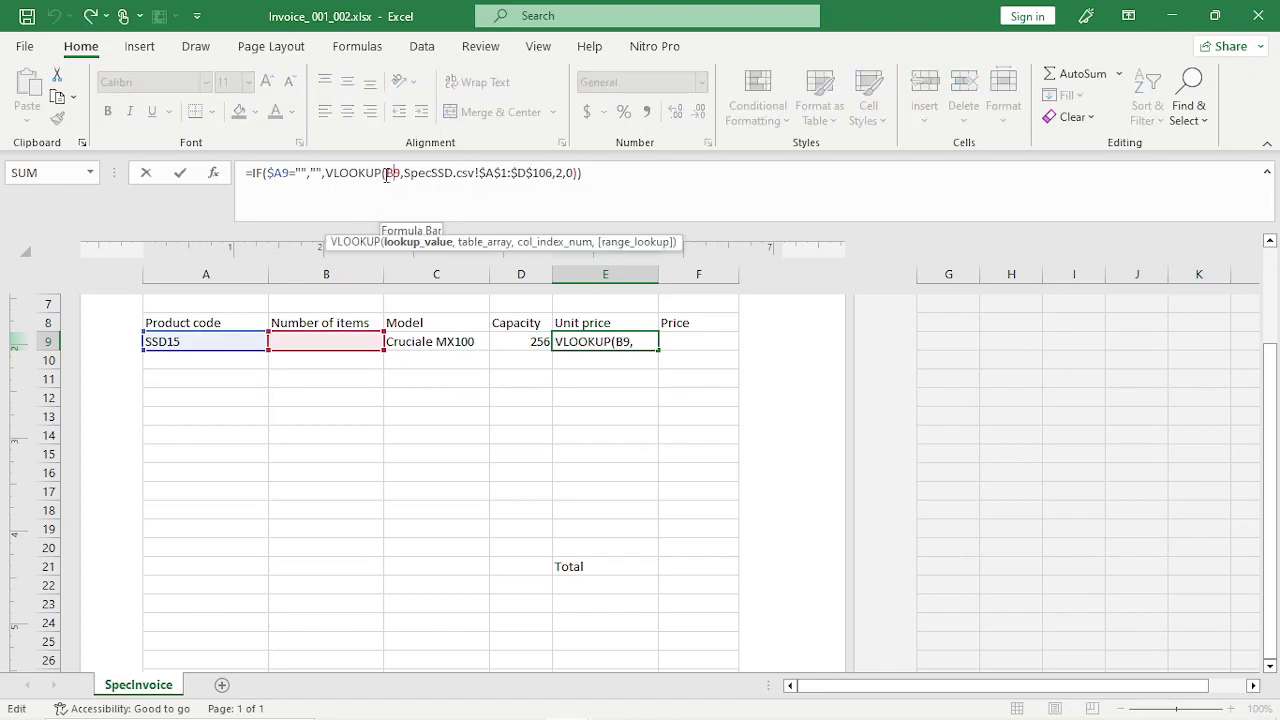
key(BackSpace)
text(A)
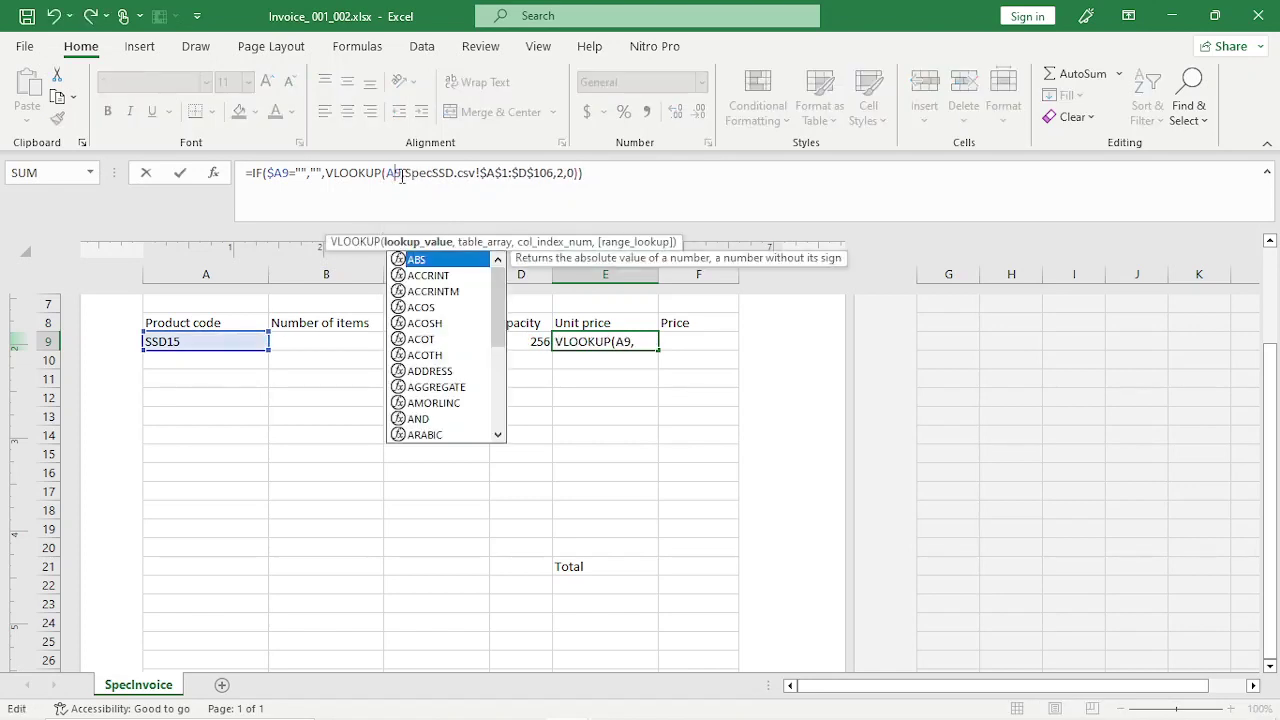
key(Return)
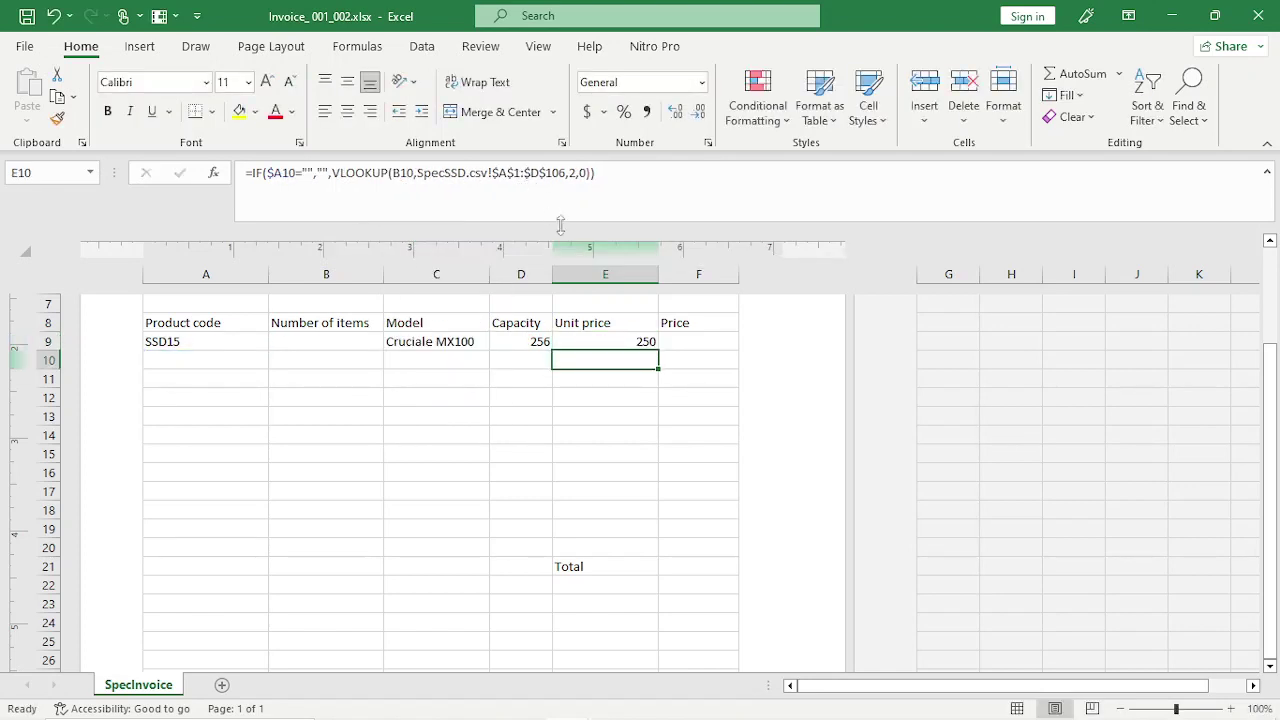
Check the lookup value reference in the E9 and C9 formulas, leaving both without changes.
click(614, 340)
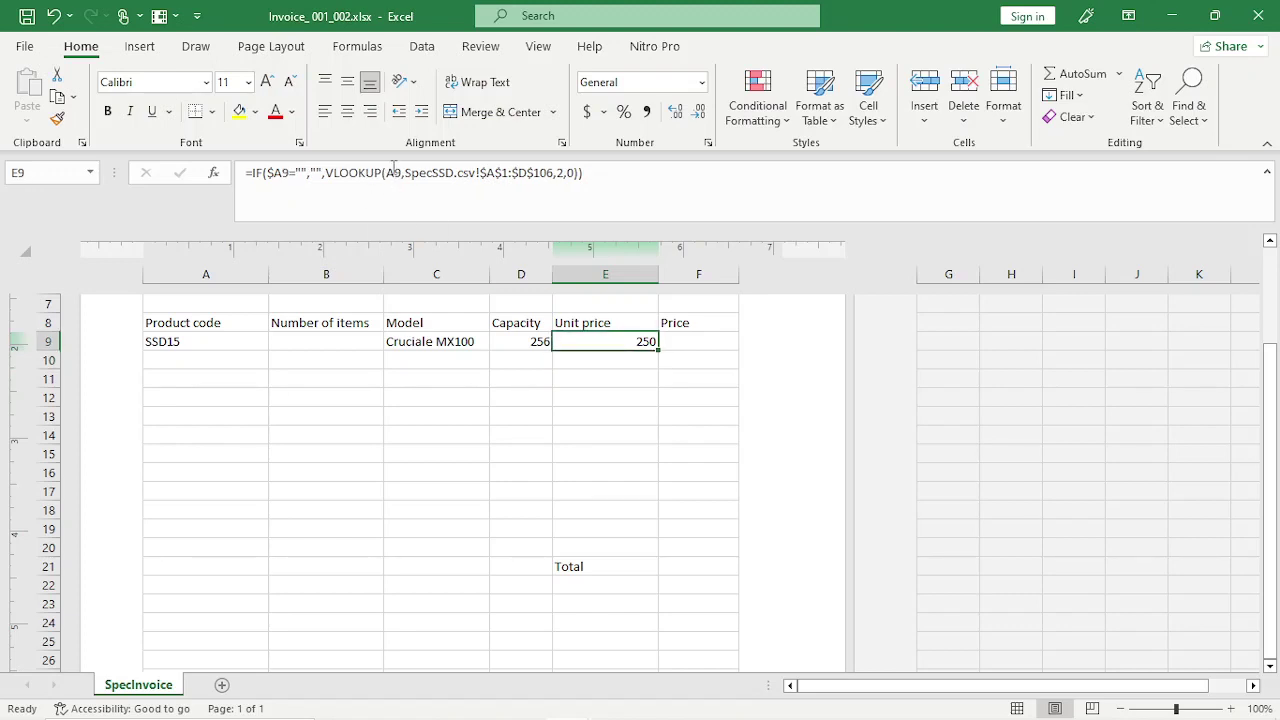
click(393, 170)
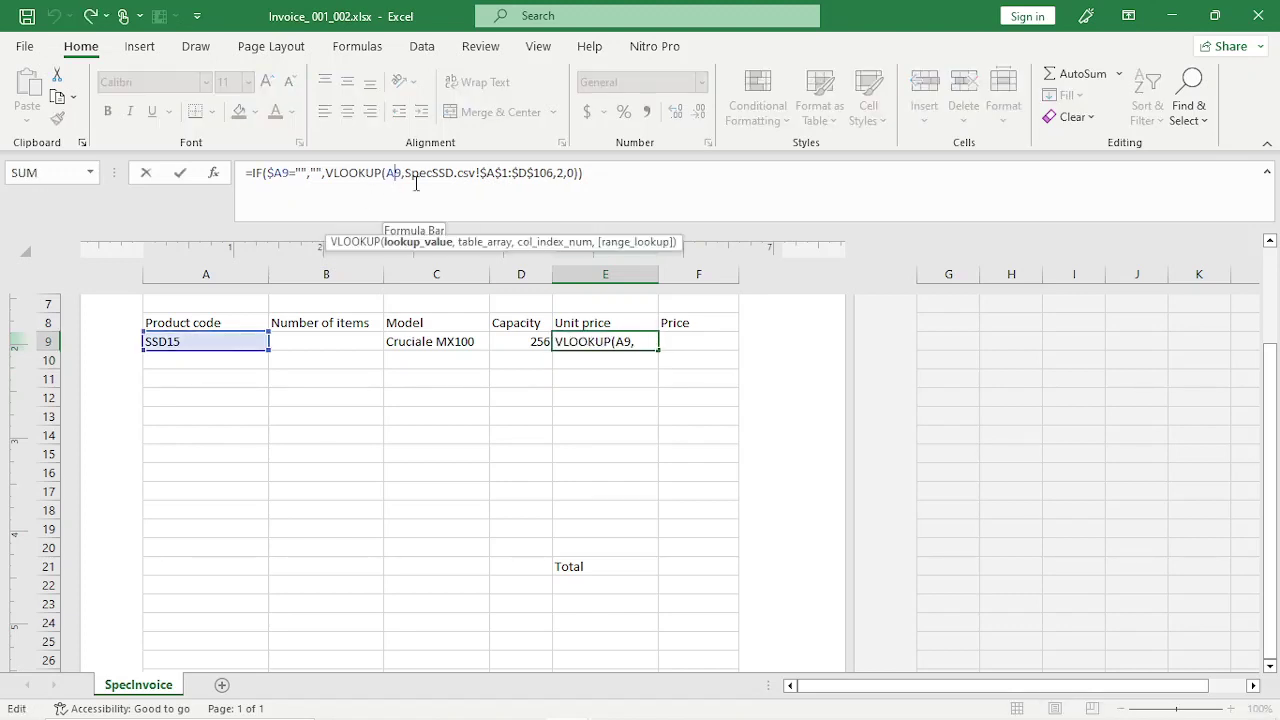
key(Escape)
click(448, 341)
click(393, 176)
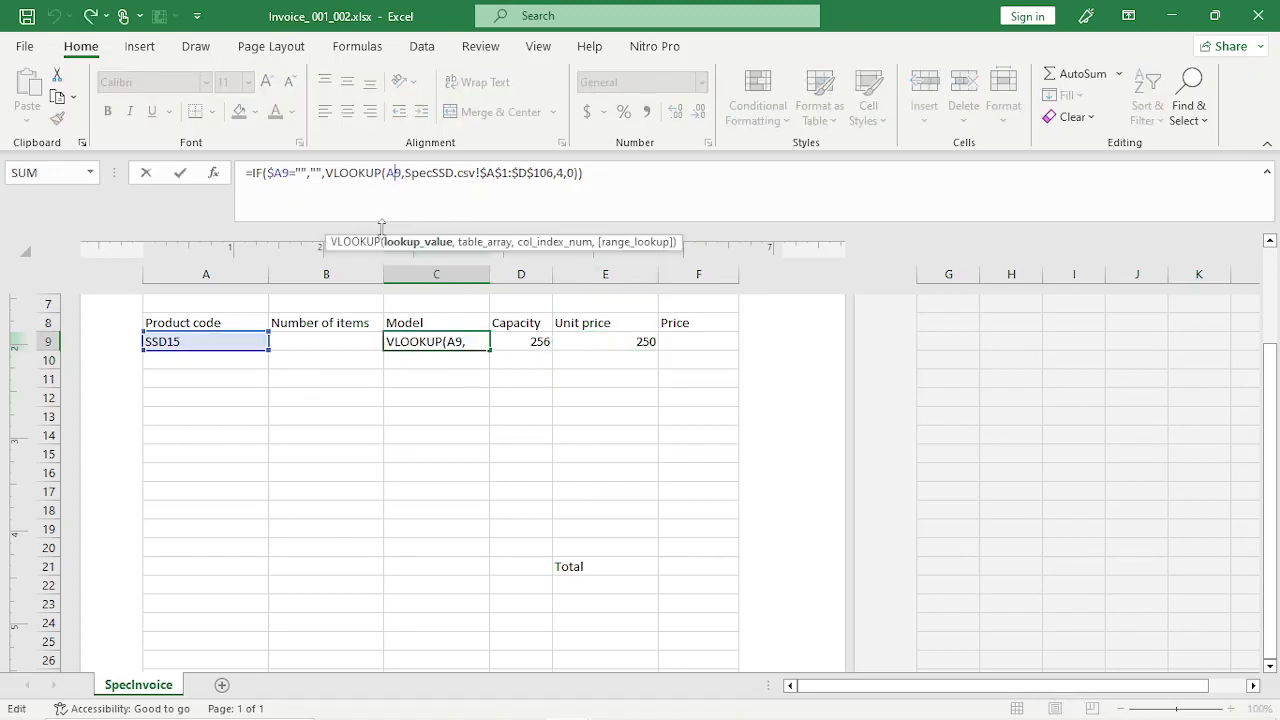
key(Escape)
click(339, 343)
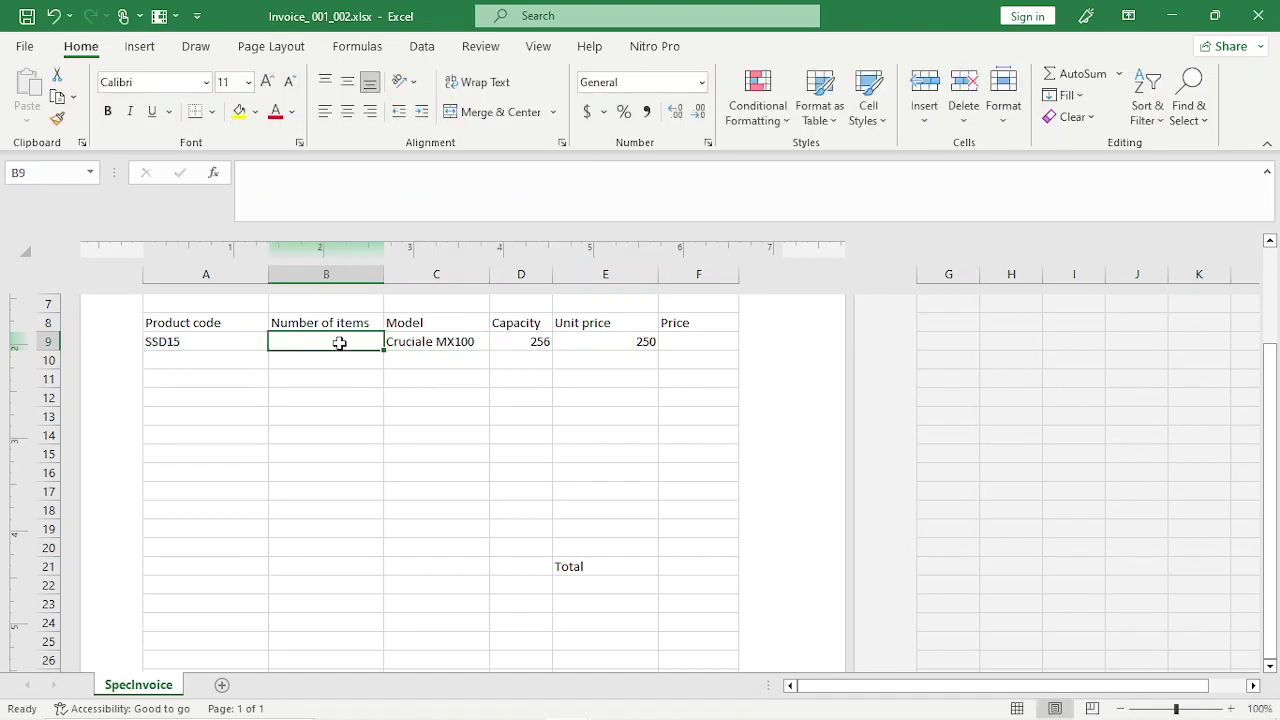
Compare the Model and Unit price lookup formulas in C9 and E9, leaving both unedited.
click(446, 343)
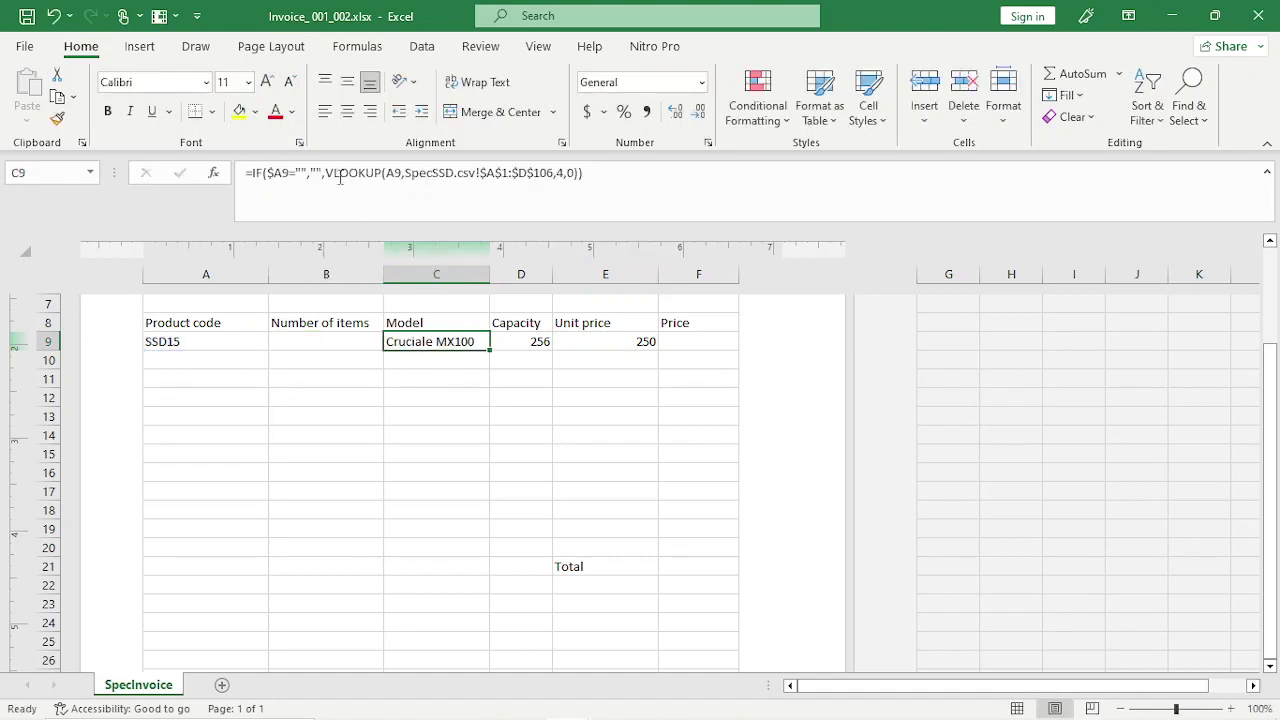
click(610, 340)
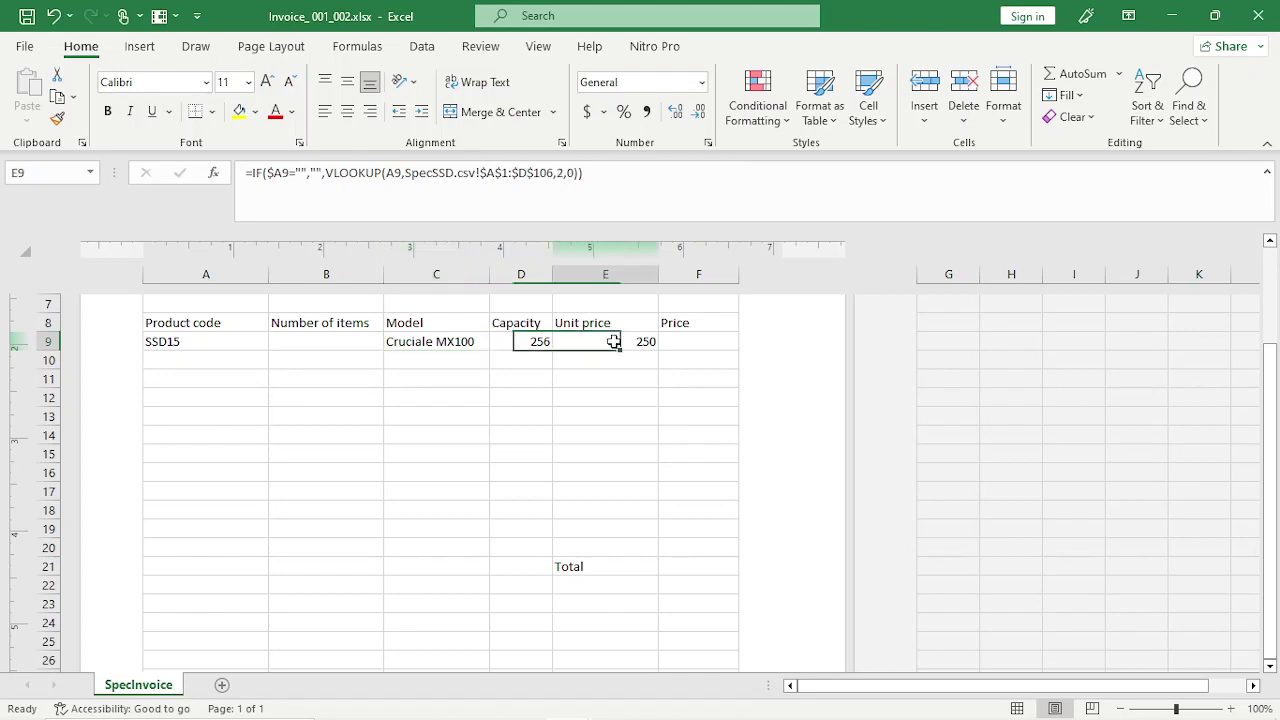
click(414, 340)
click(395, 173)
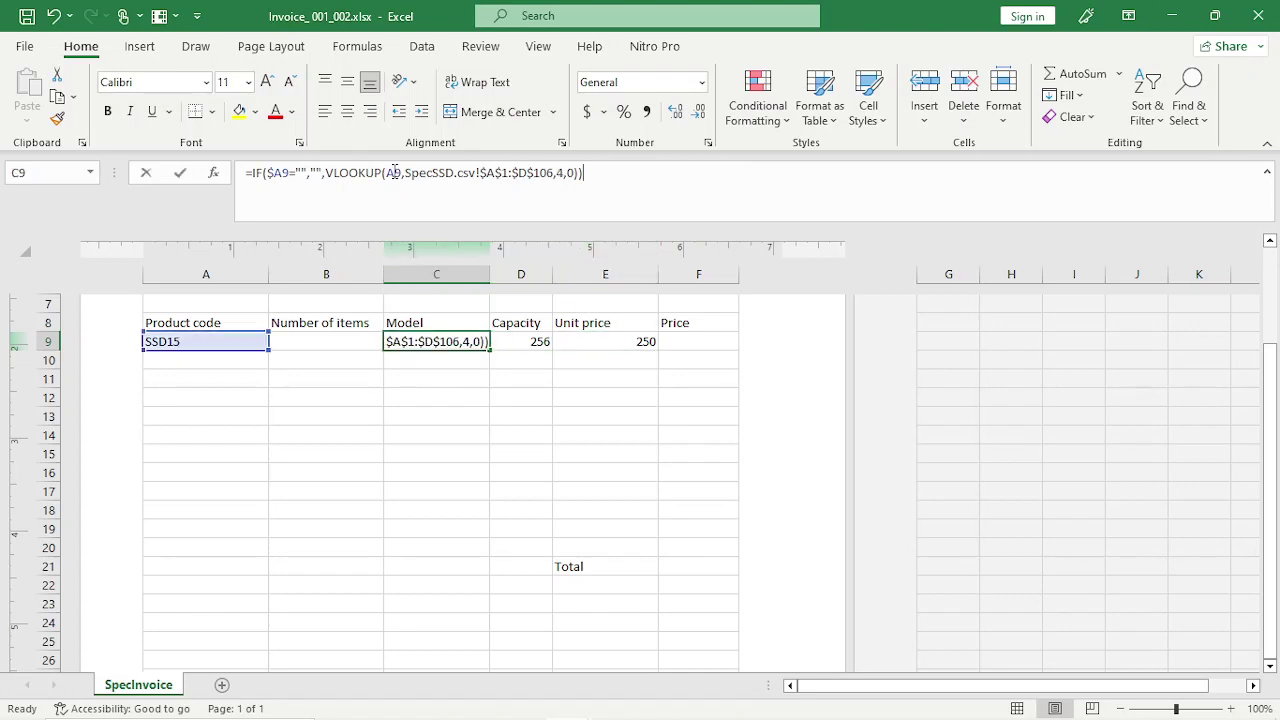
key(Escape)
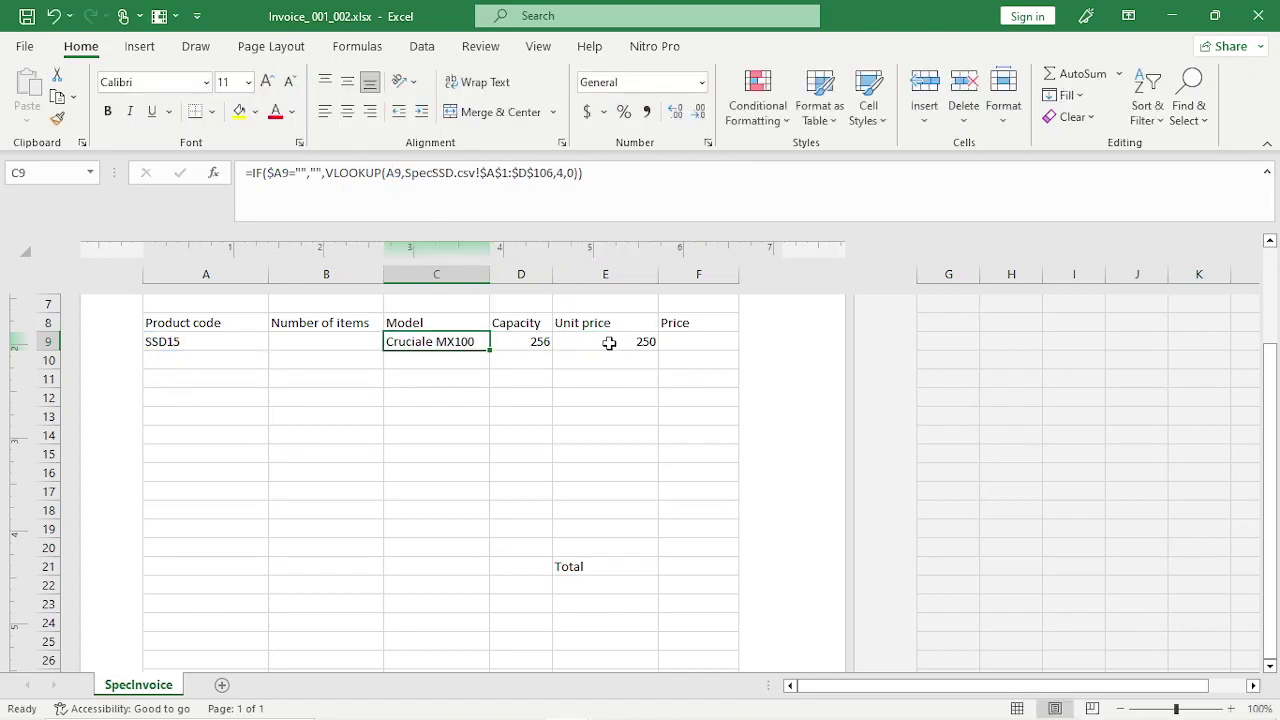
click(621, 342)
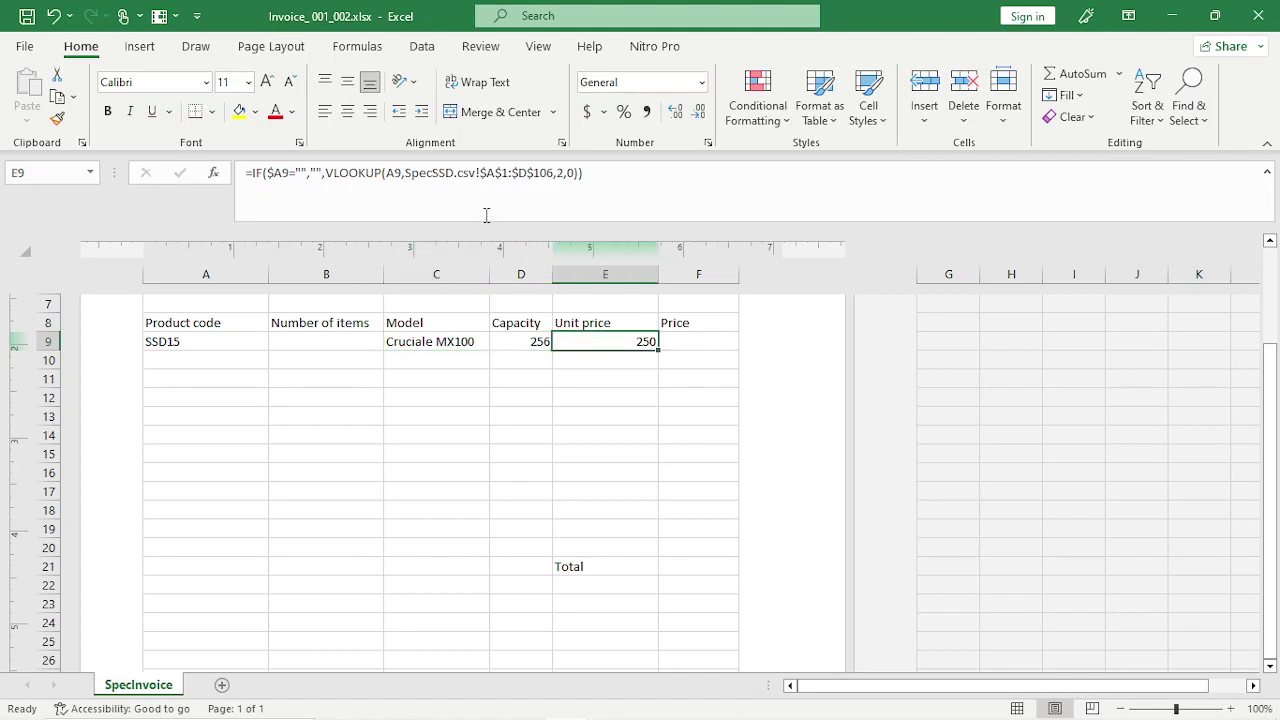
Clear the Capacity formula in D9 and begin a new IF that tests A9="" and returns "" when true.
click(520, 341)
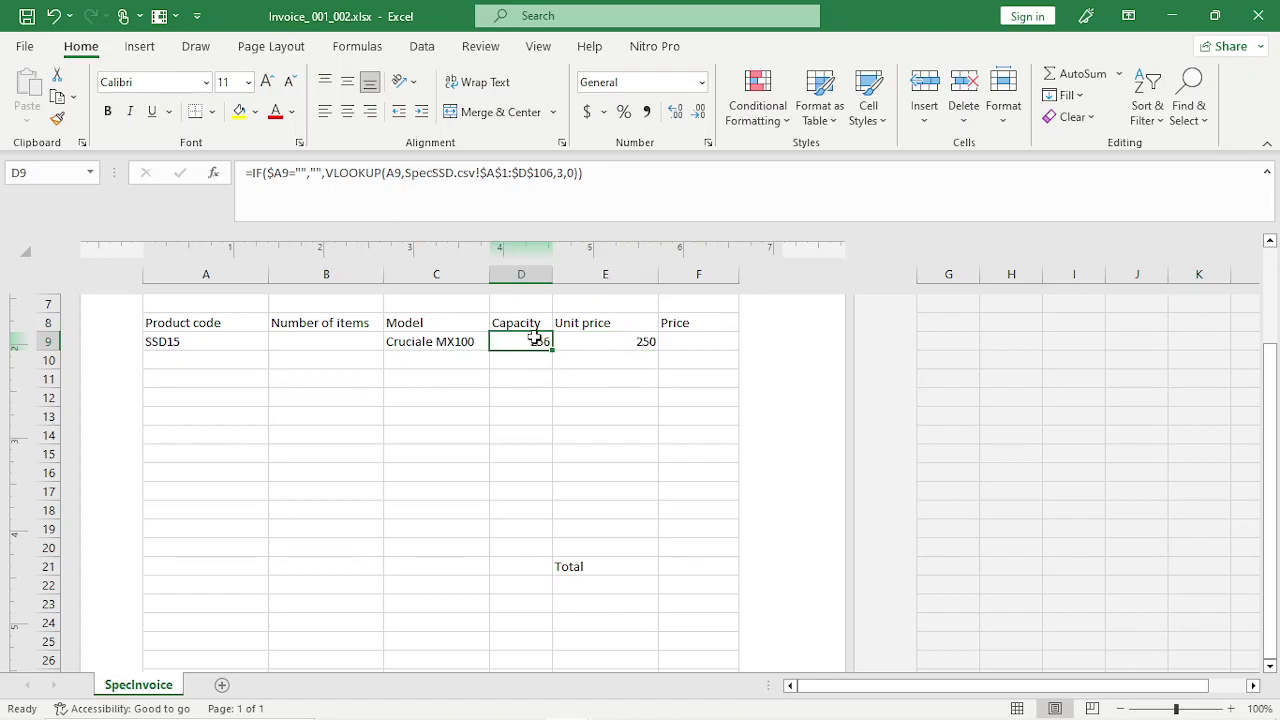
click(580, 174)
drag(580, 174, 224, 177)
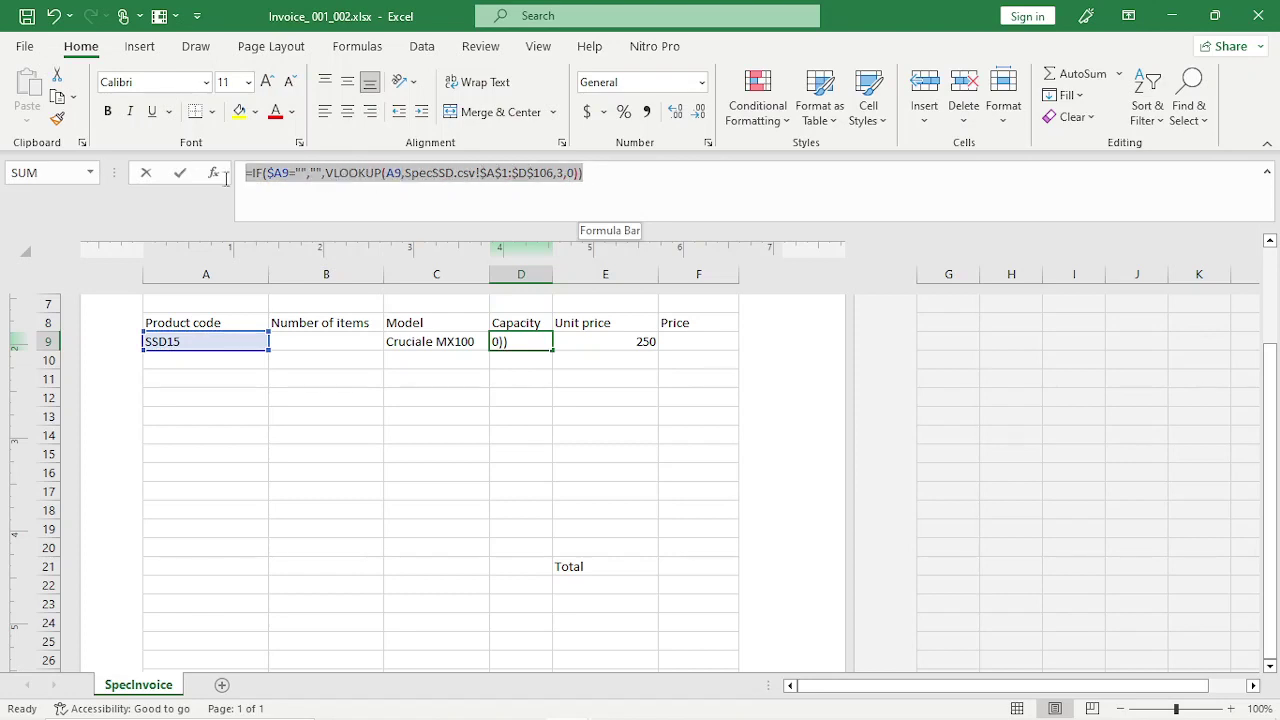
key(BackSpace)
text(IF)
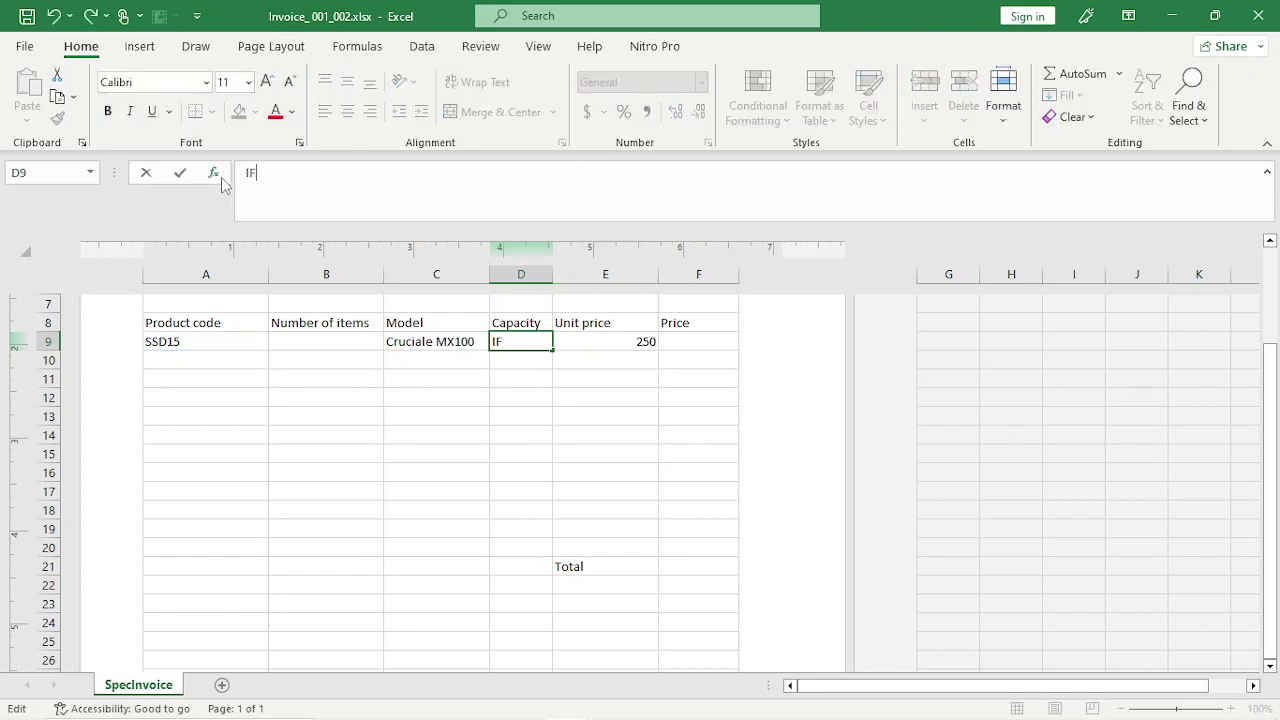
text(-)
key(BackSpace)
text(=)
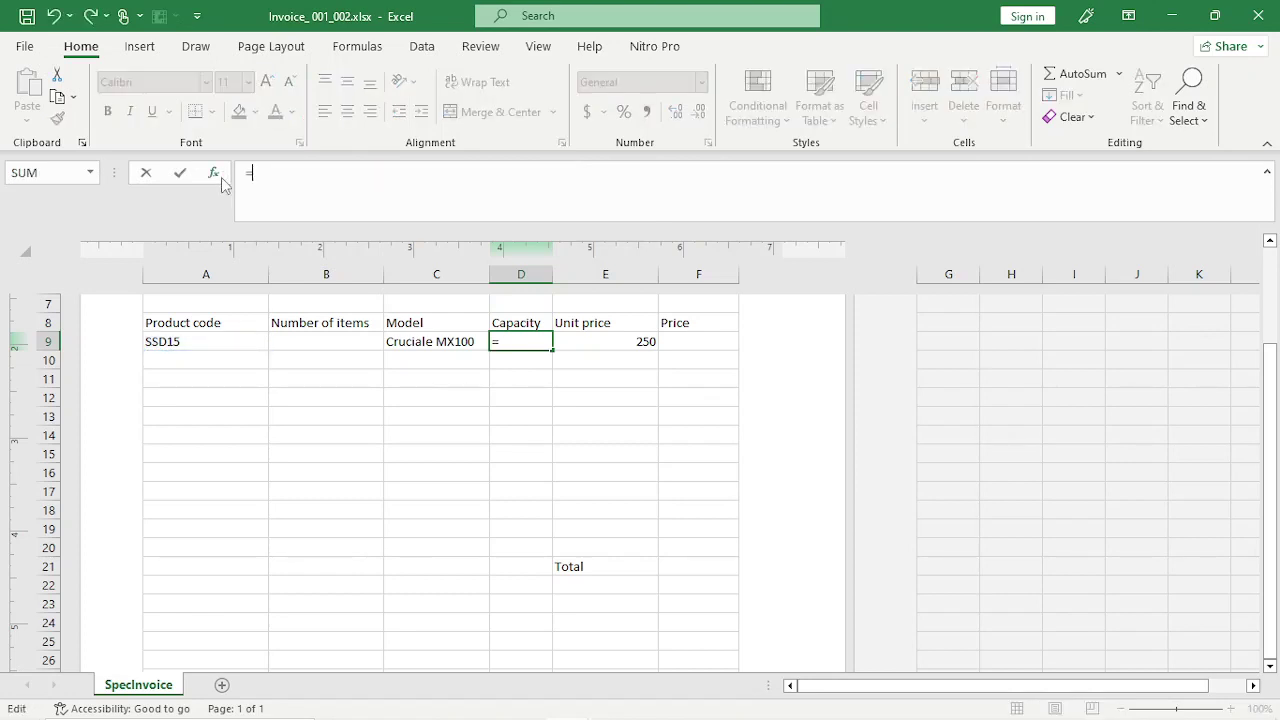
text(IF)
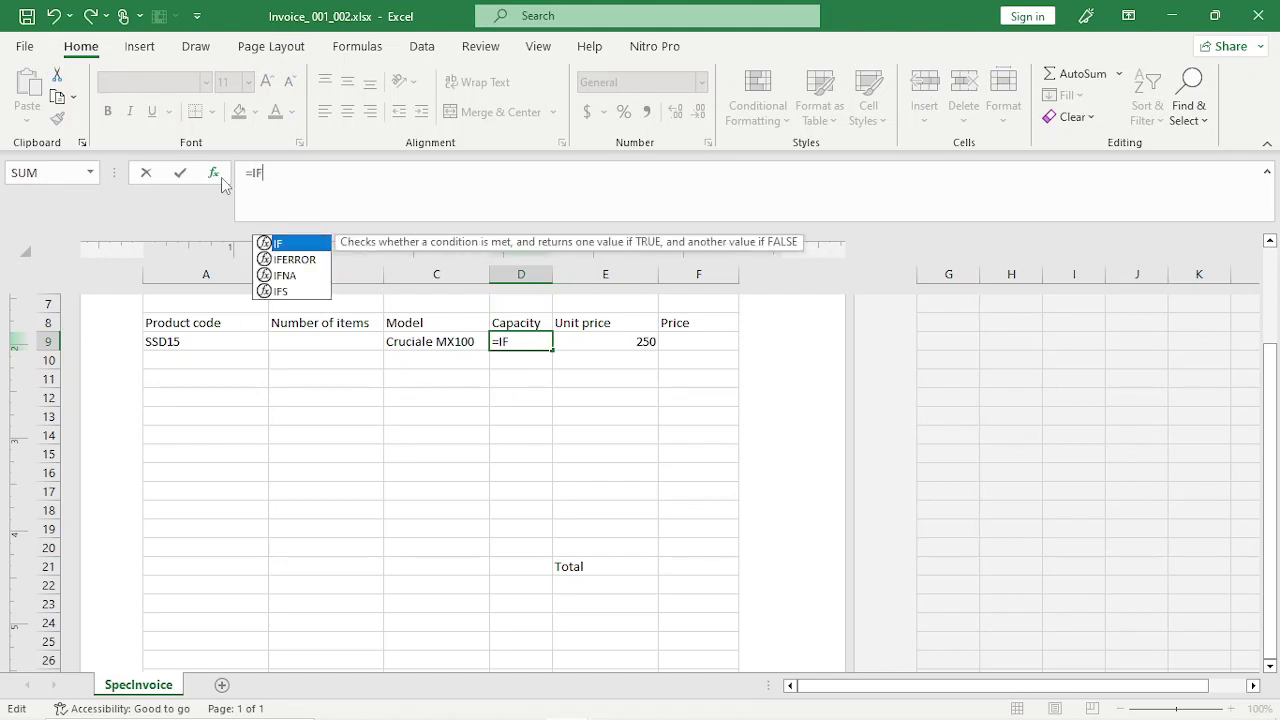
text(()
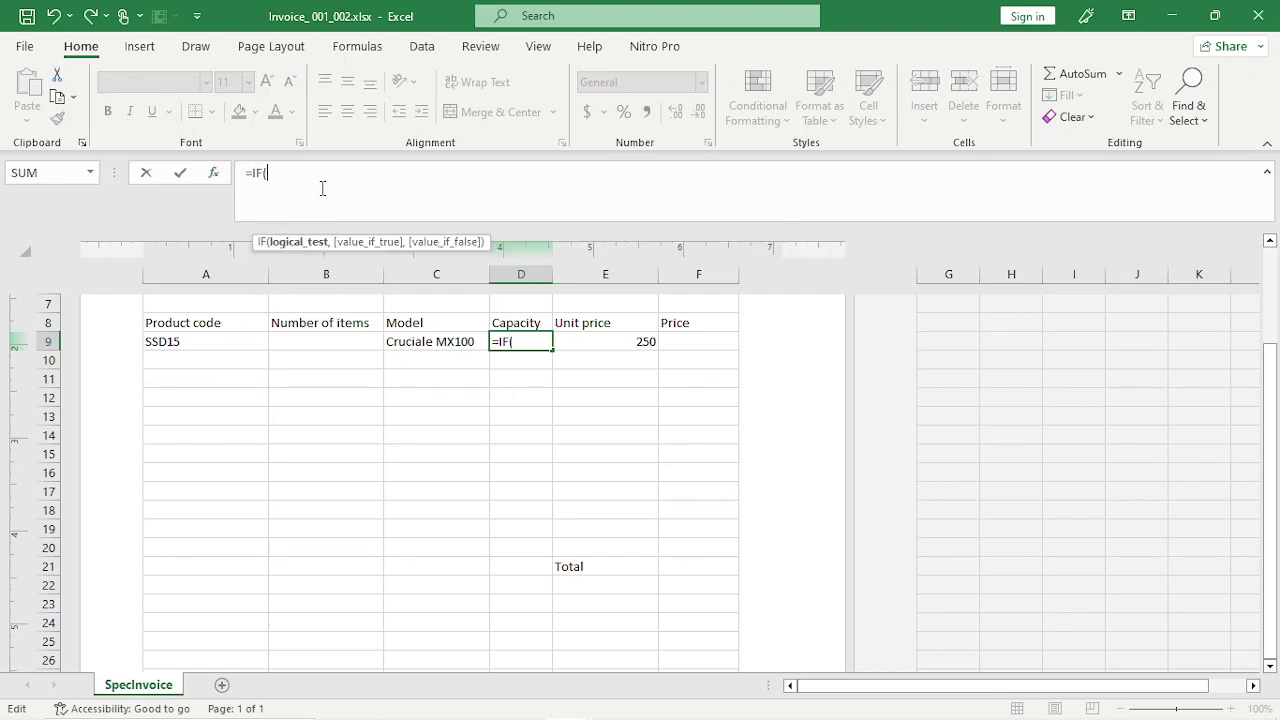
click(182, 349)
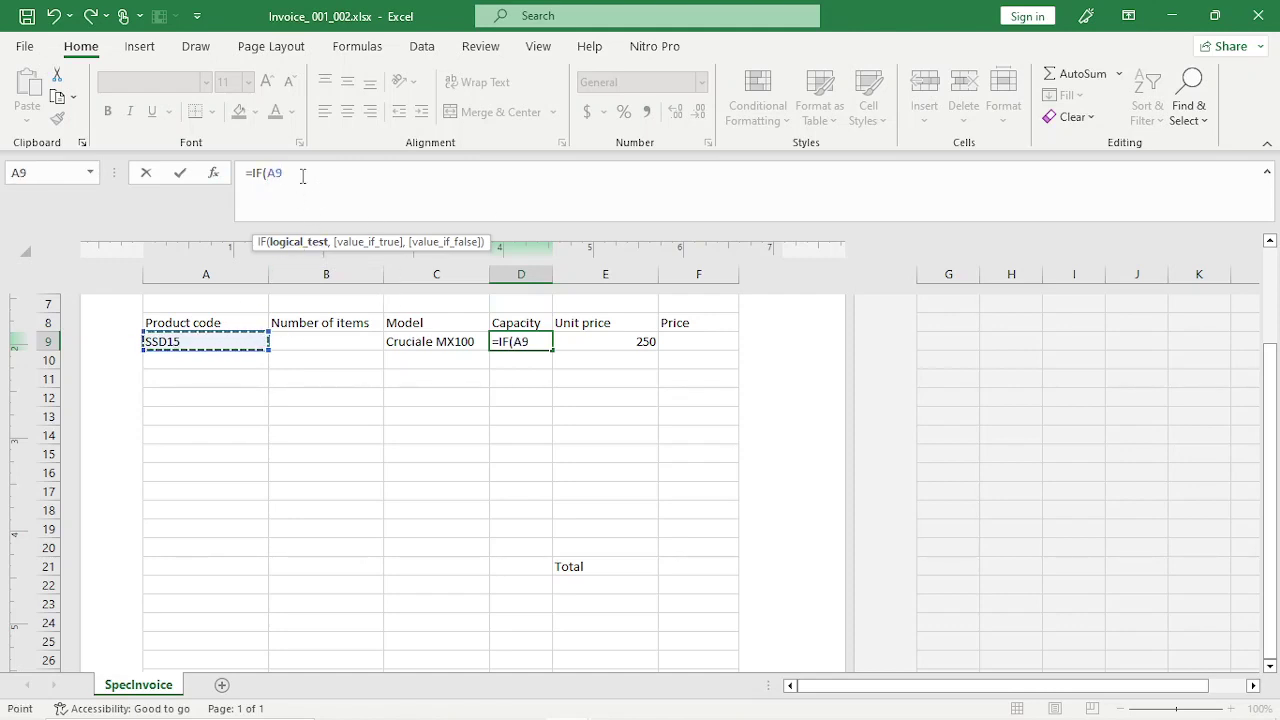
text(=)
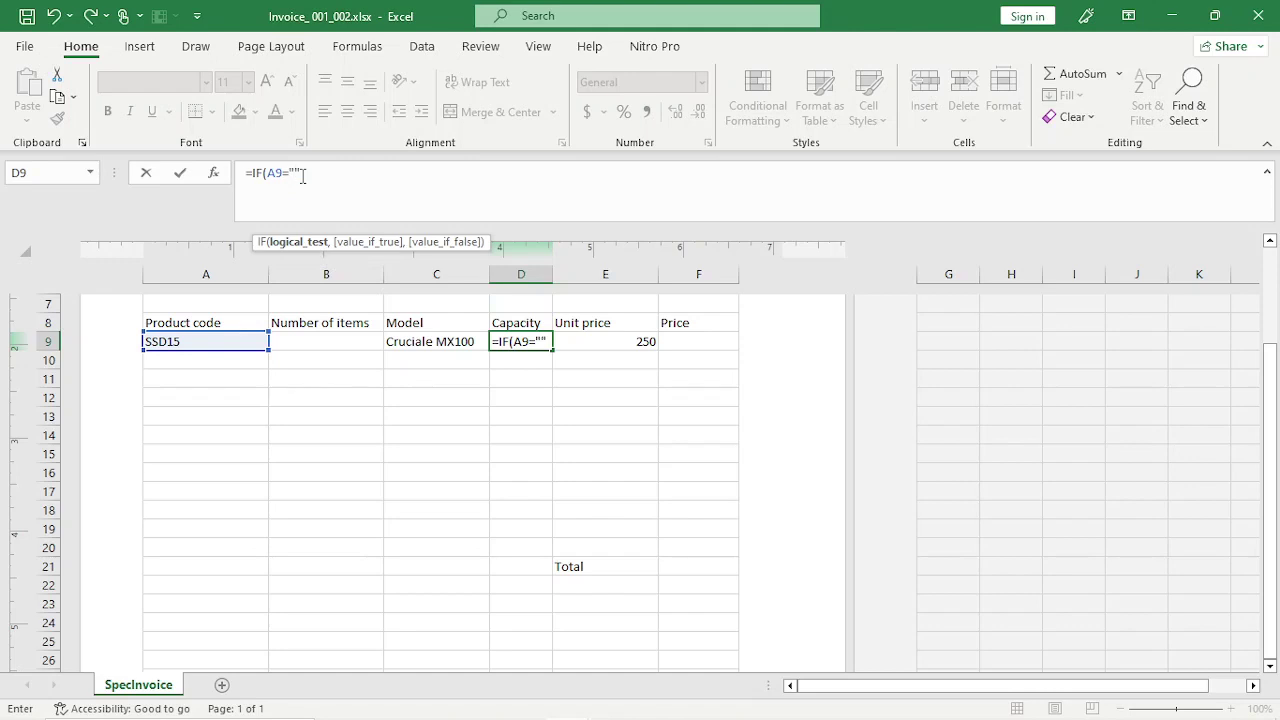
text("","")
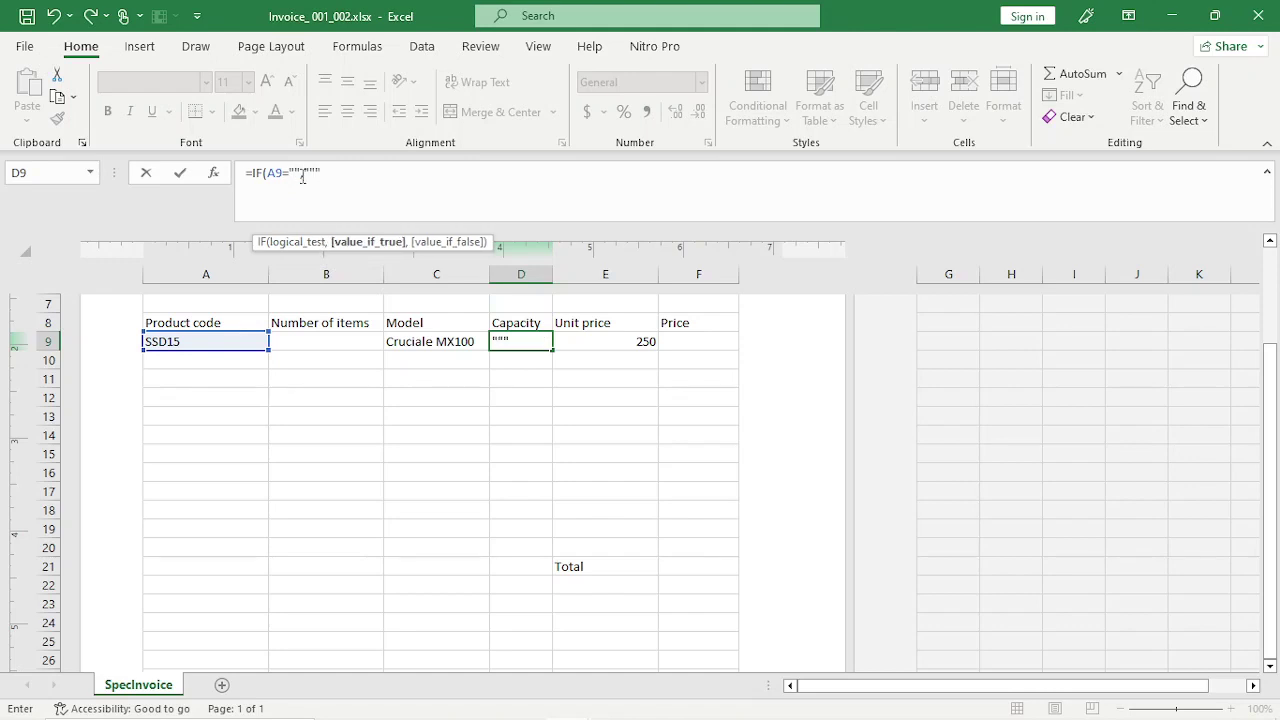
Add a VLOOKUP as D9's false value, using A9 as lookup value and $A$1:$D$106 of SpecSSD.csv as the table array.
text(,VL)
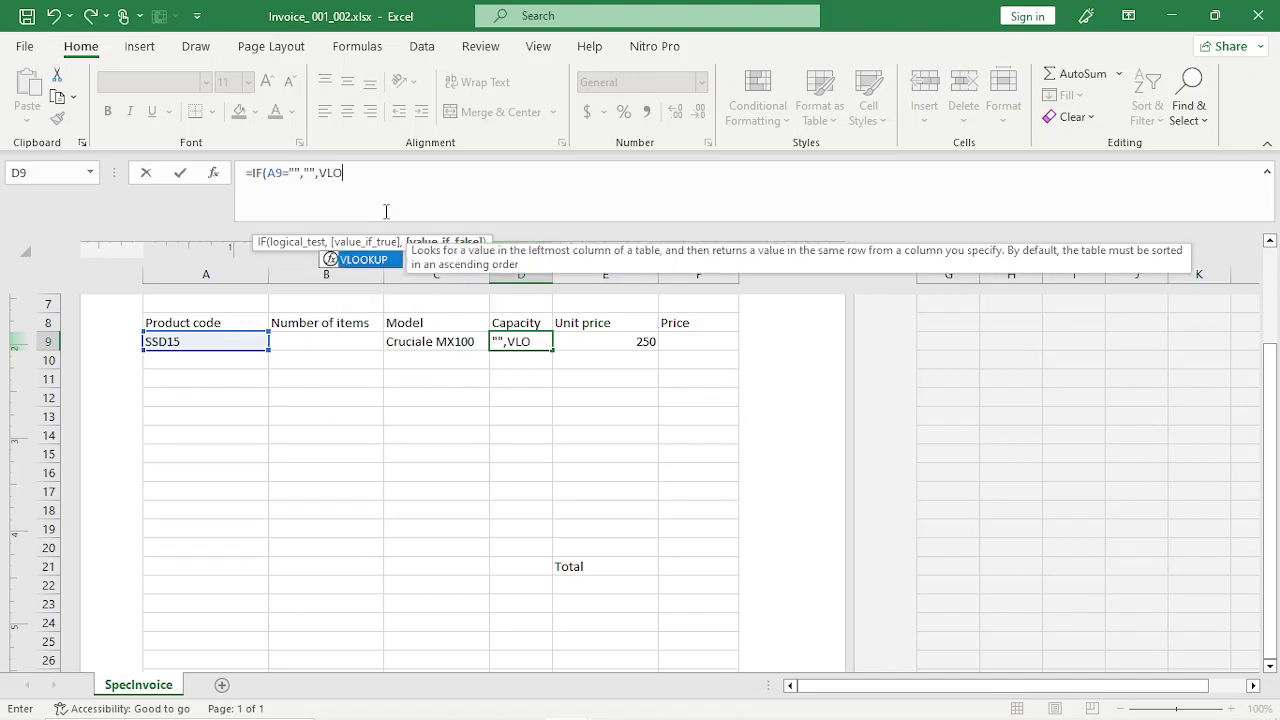
text(O)
key(Tab)
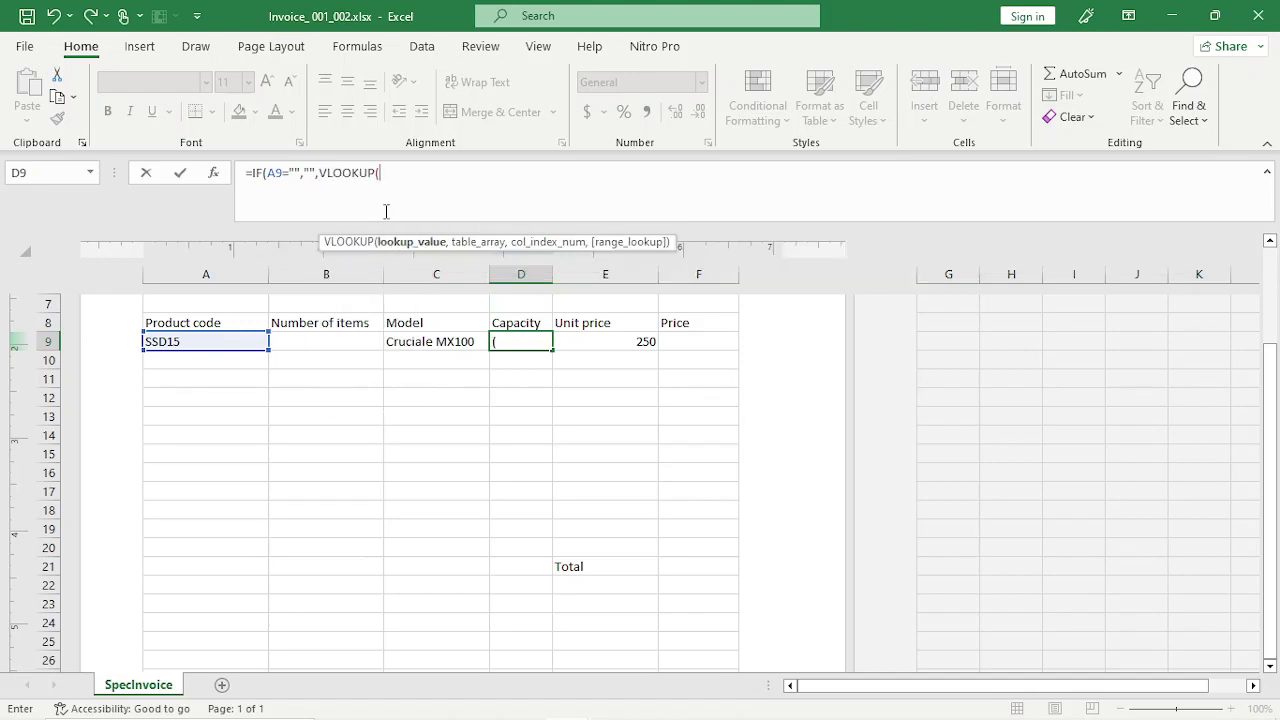
text(A9)
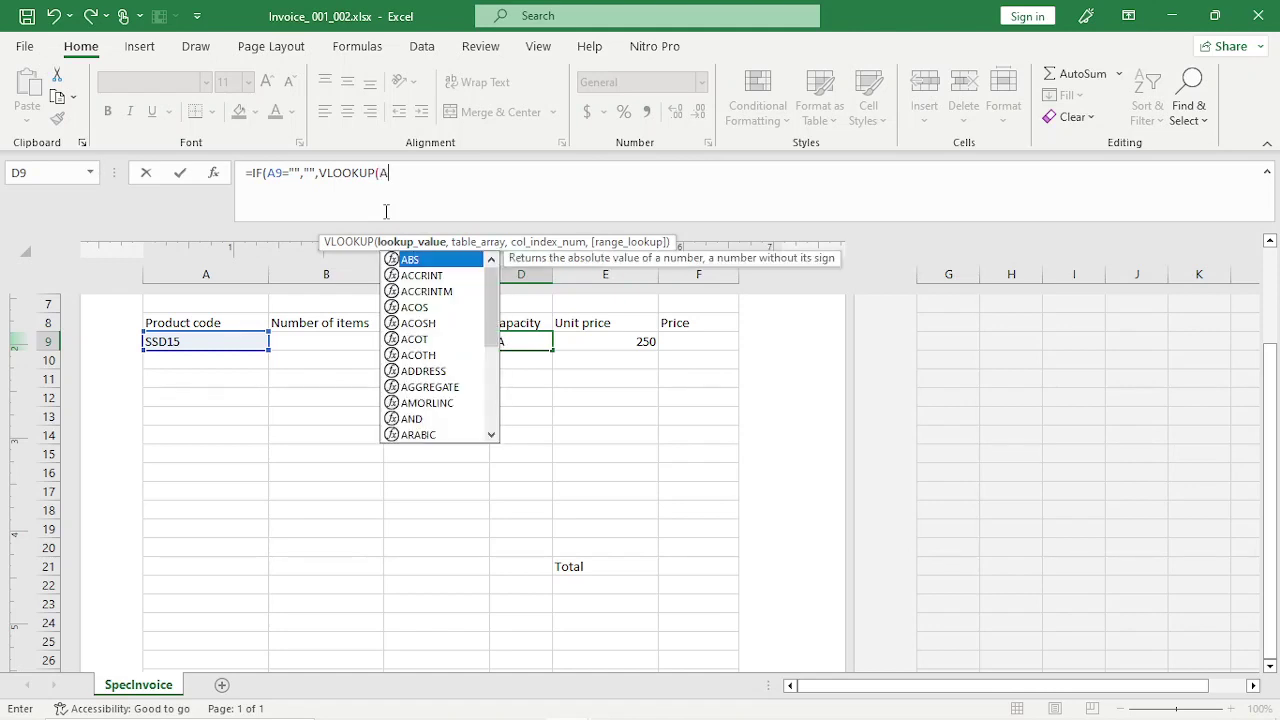
text(,)
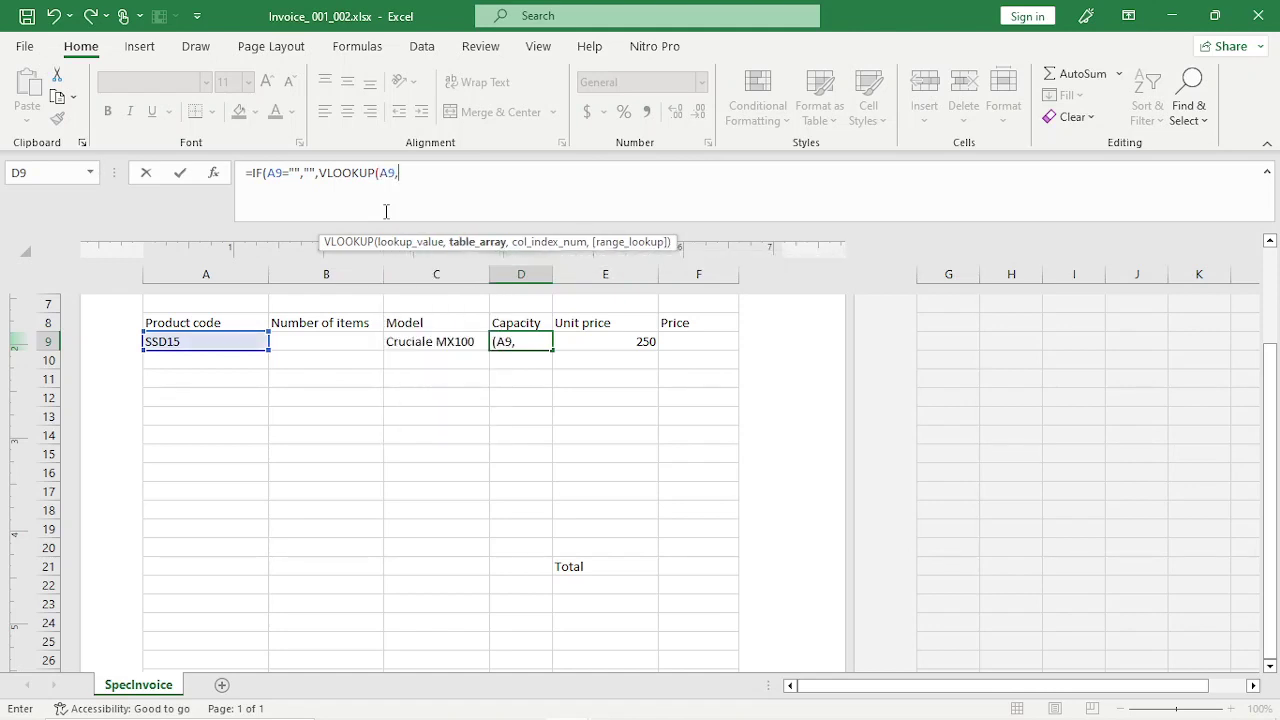
mouse_move(560, 701)
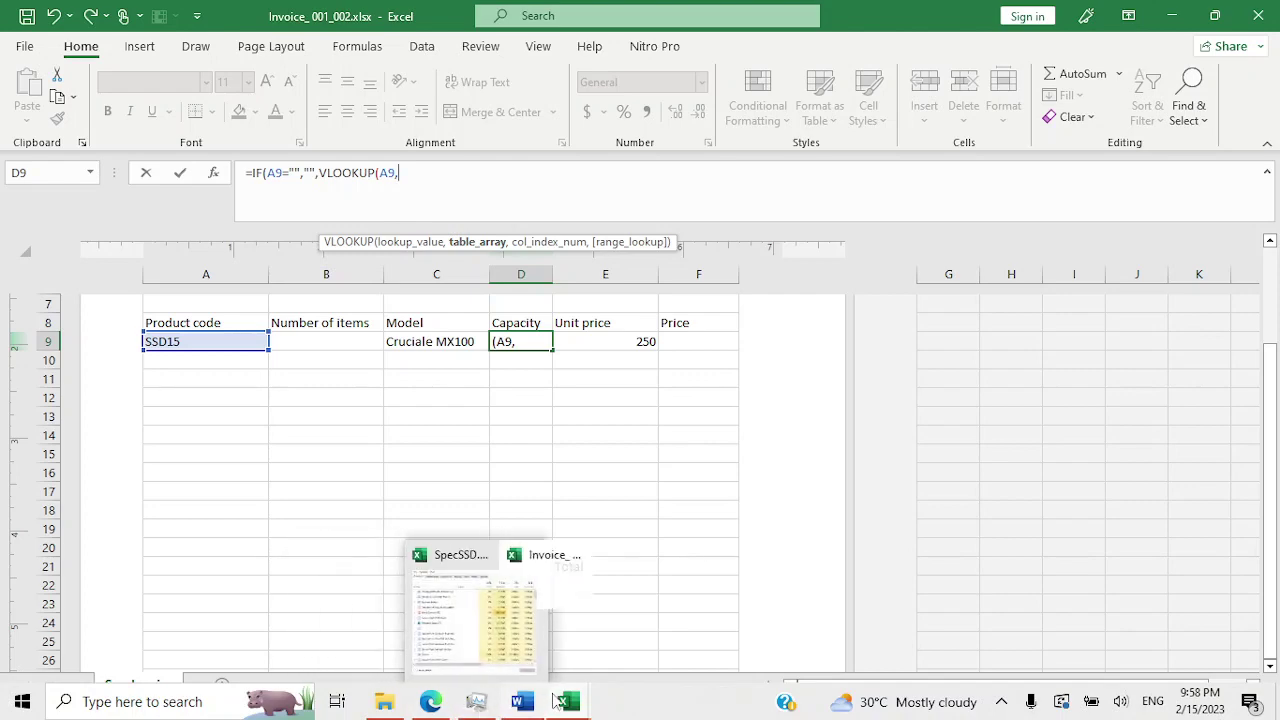
click(505, 618)
scroll(134, 366, up, 1)
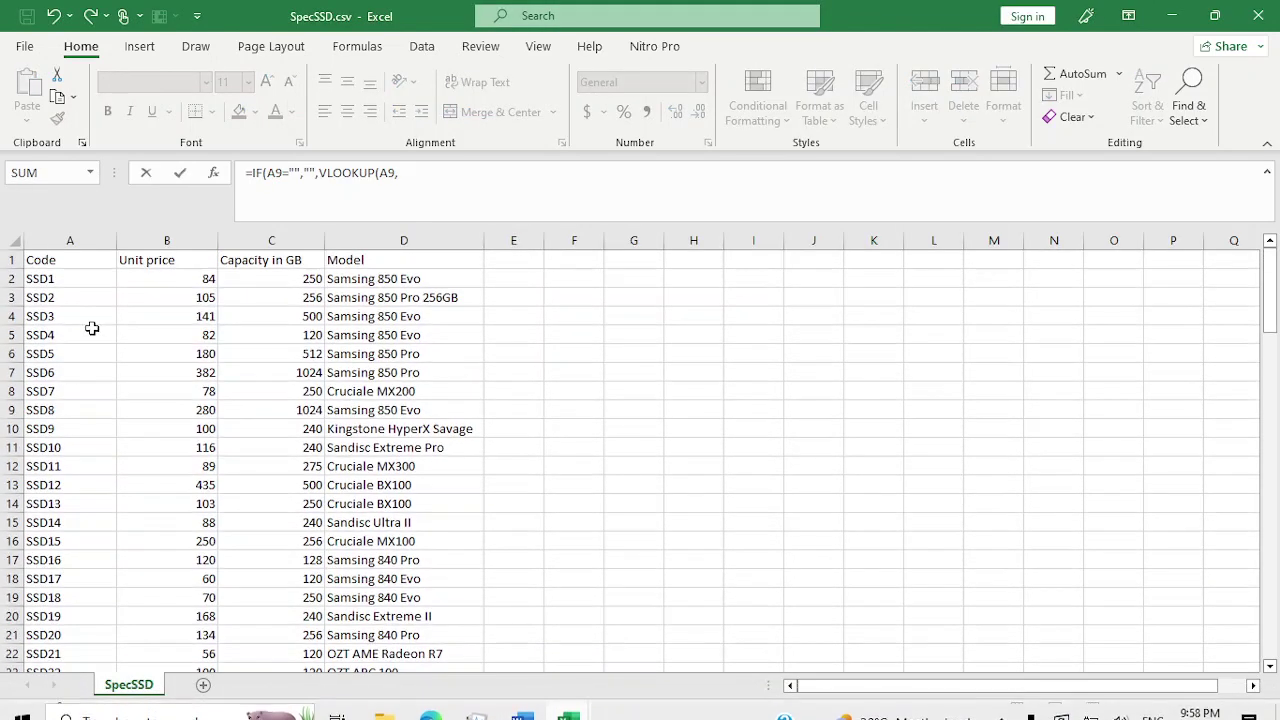
drag(62, 263, 397, 618)
mouse_move(595, 712)
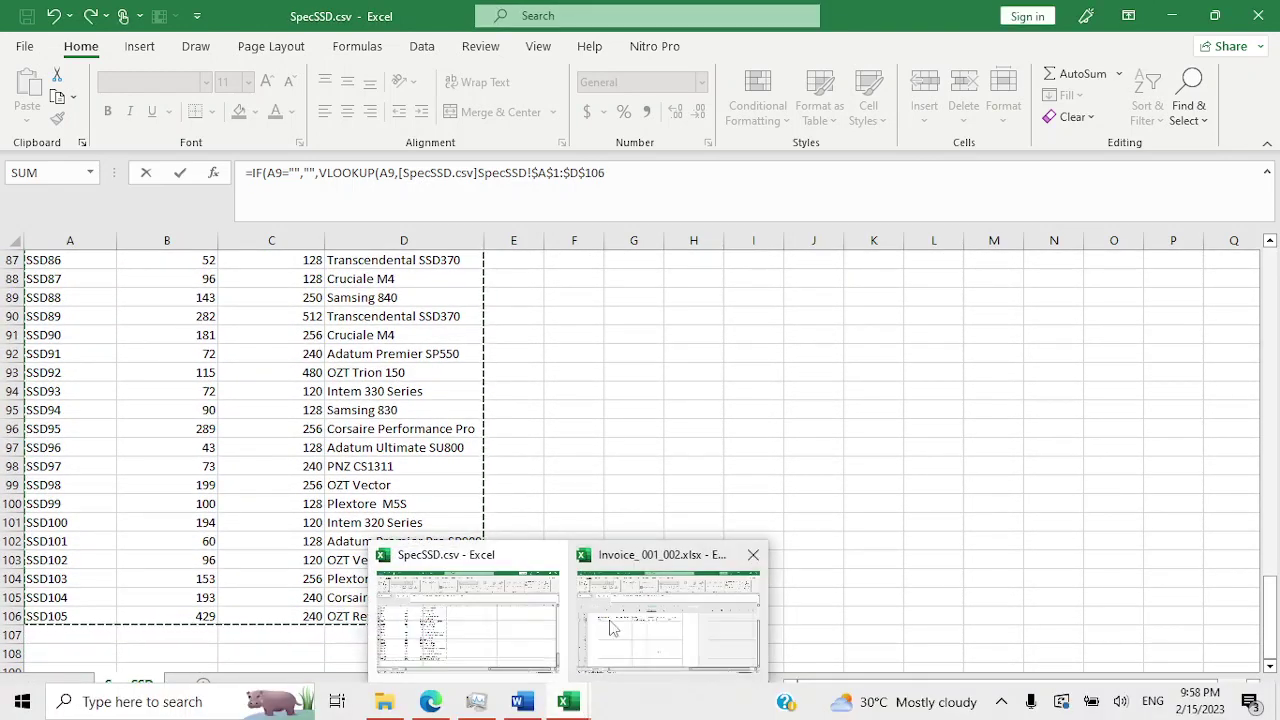
click(600, 580)
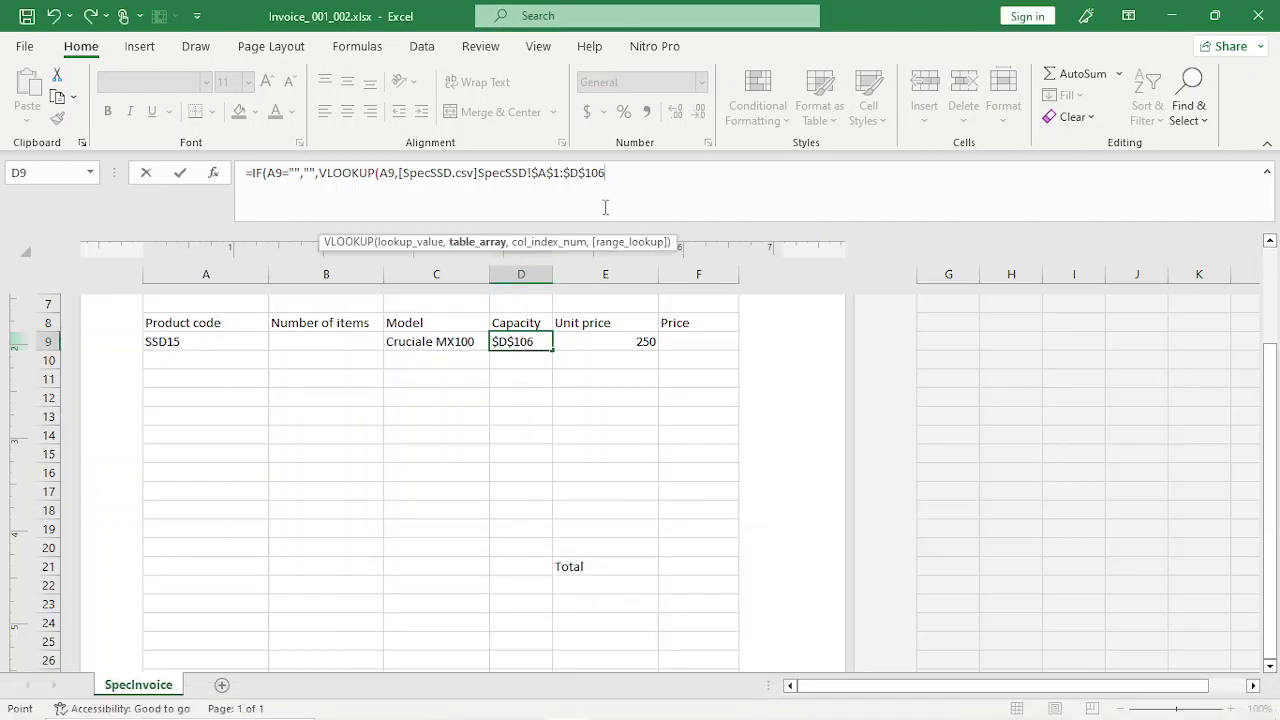
Check the column order in SpecSSD.csv and complete the D9 formula with column index 3 and range lookup 0.
text(,)
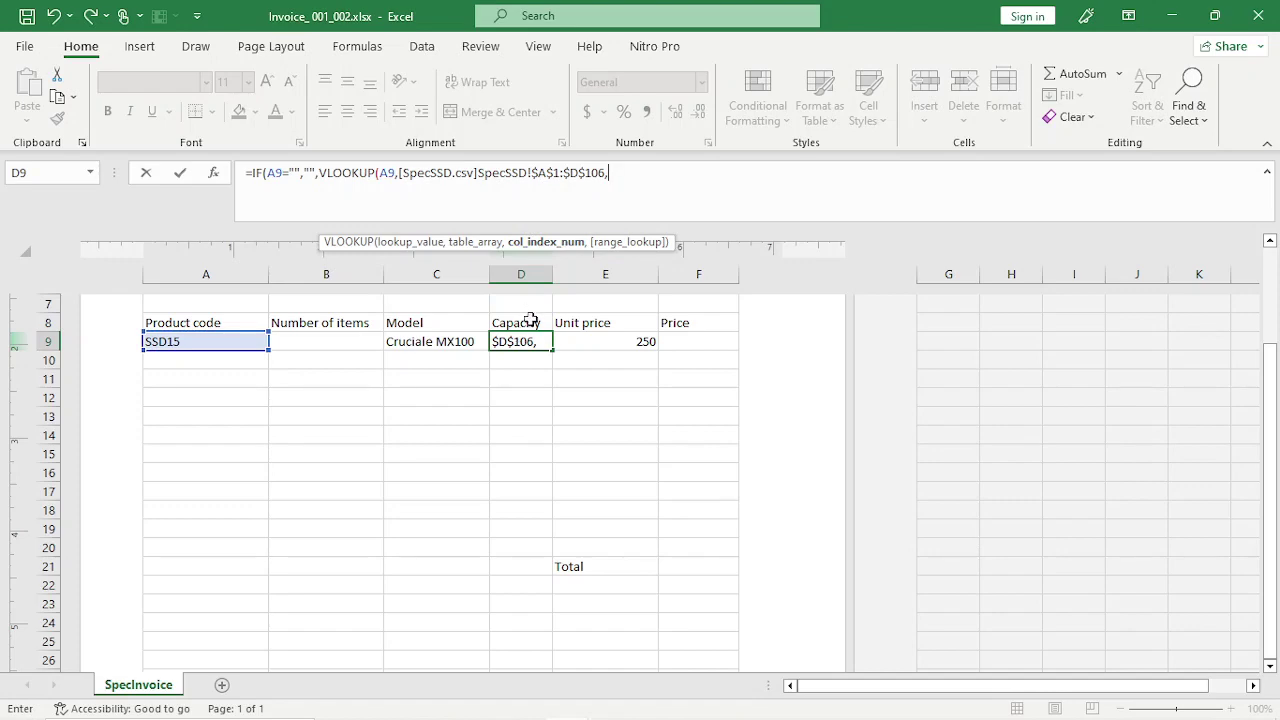
mouse_move(568, 701)
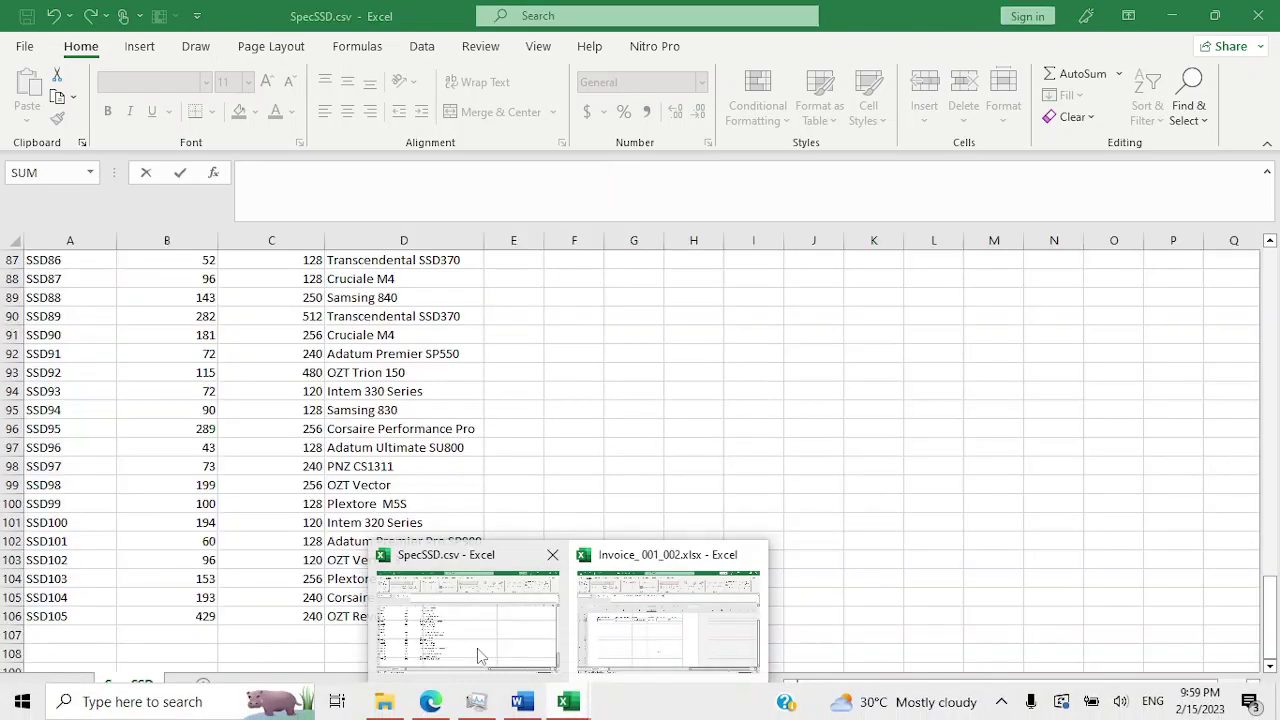
click(477, 648)
scroll(266, 334, up, 20)
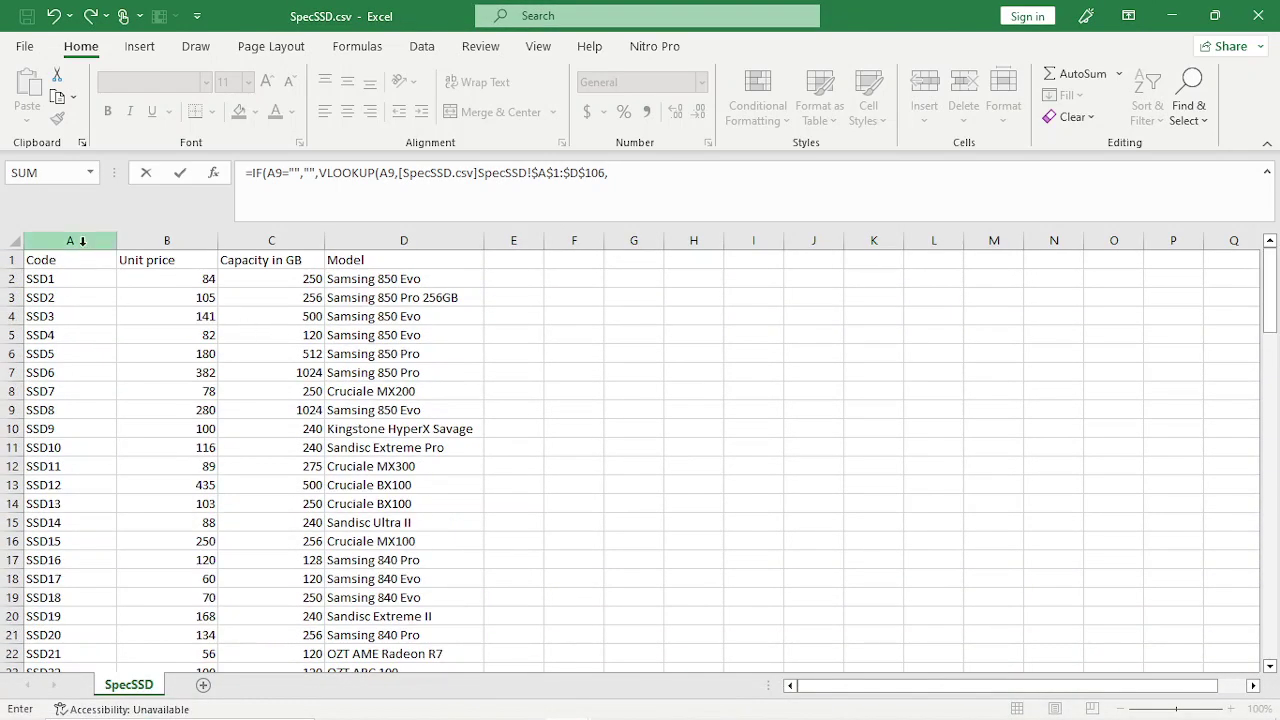
mouse_move(557, 705)
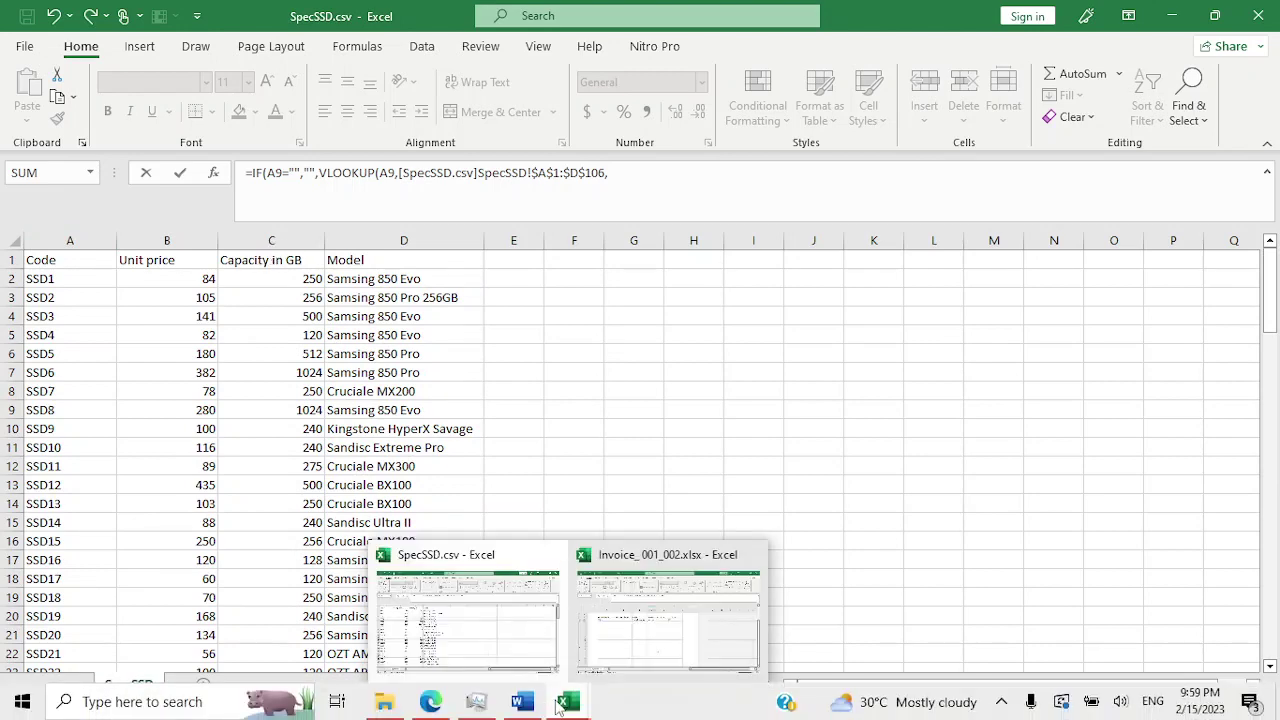
click(618, 646)
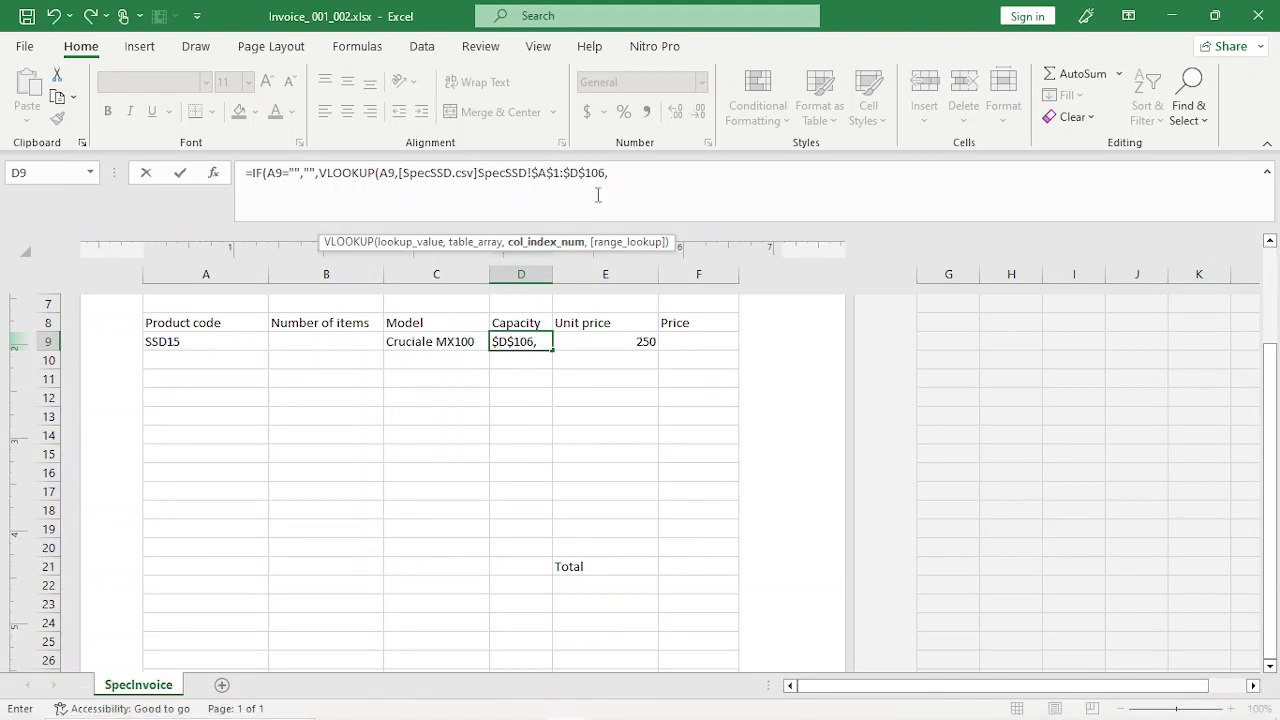
key(Page_Down)
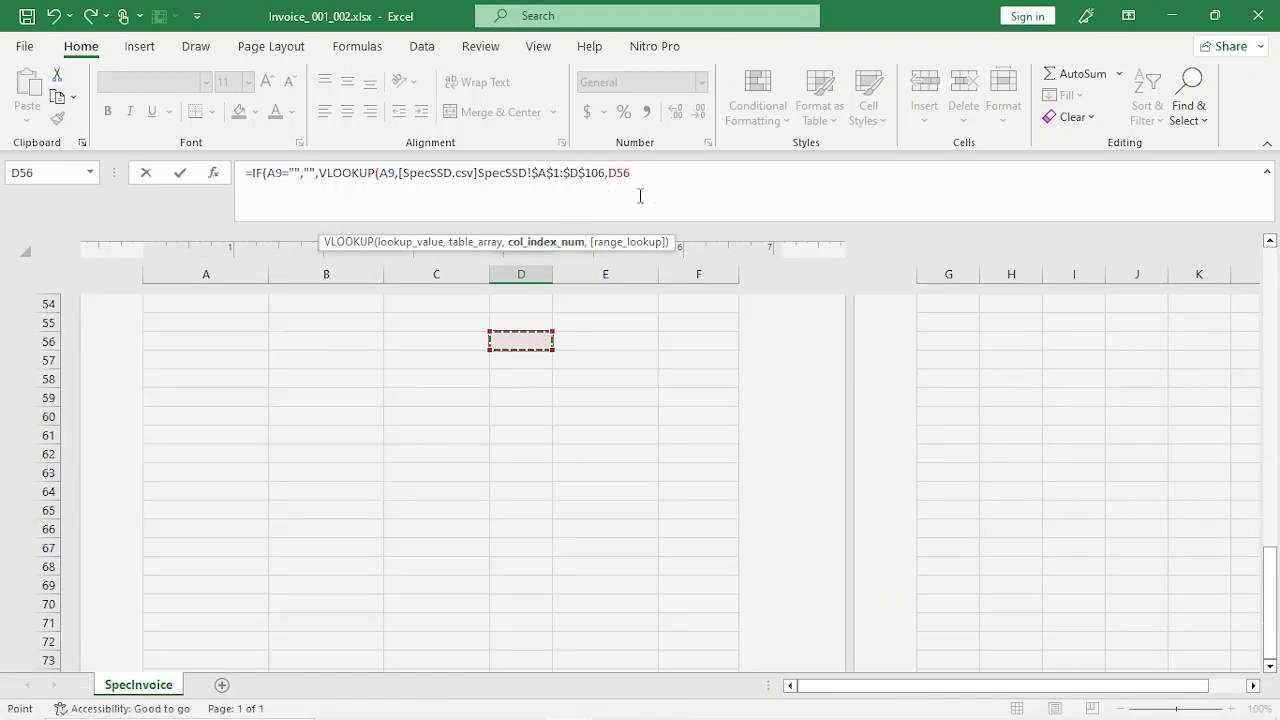
key(BackSpace)
key(BackSpace)
key(BackSpace)
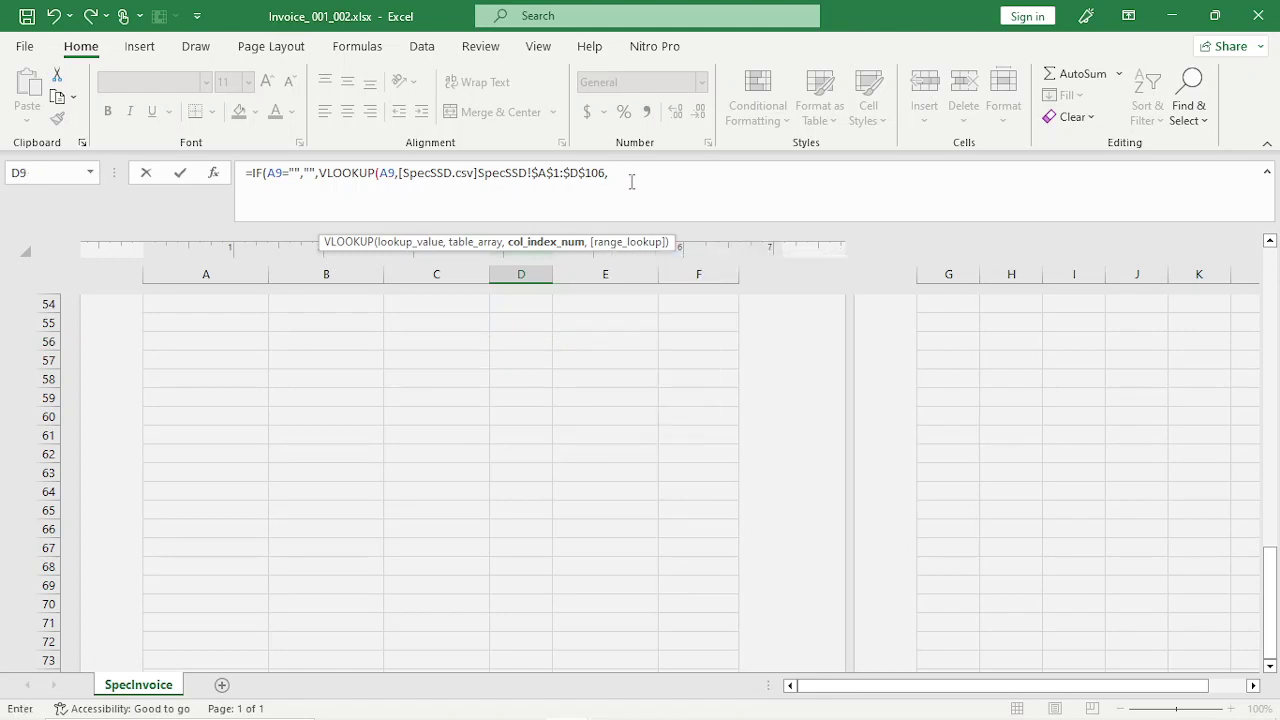
text(3,0))
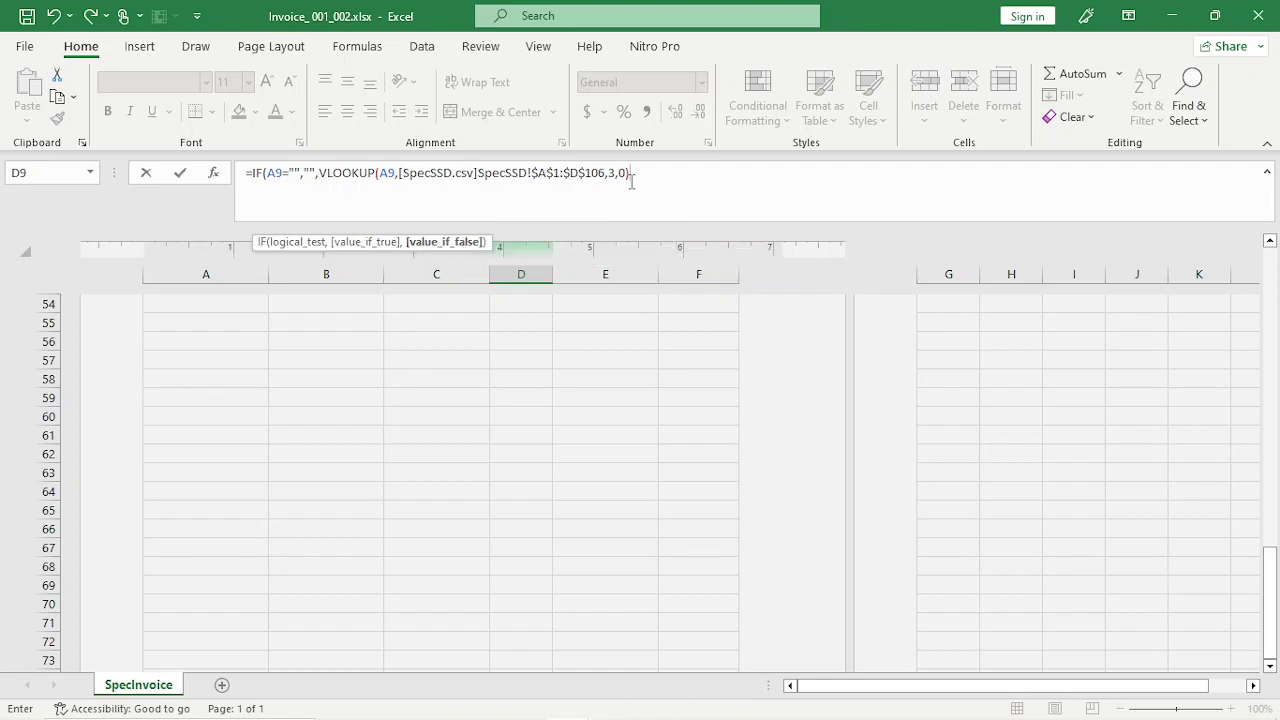
text())
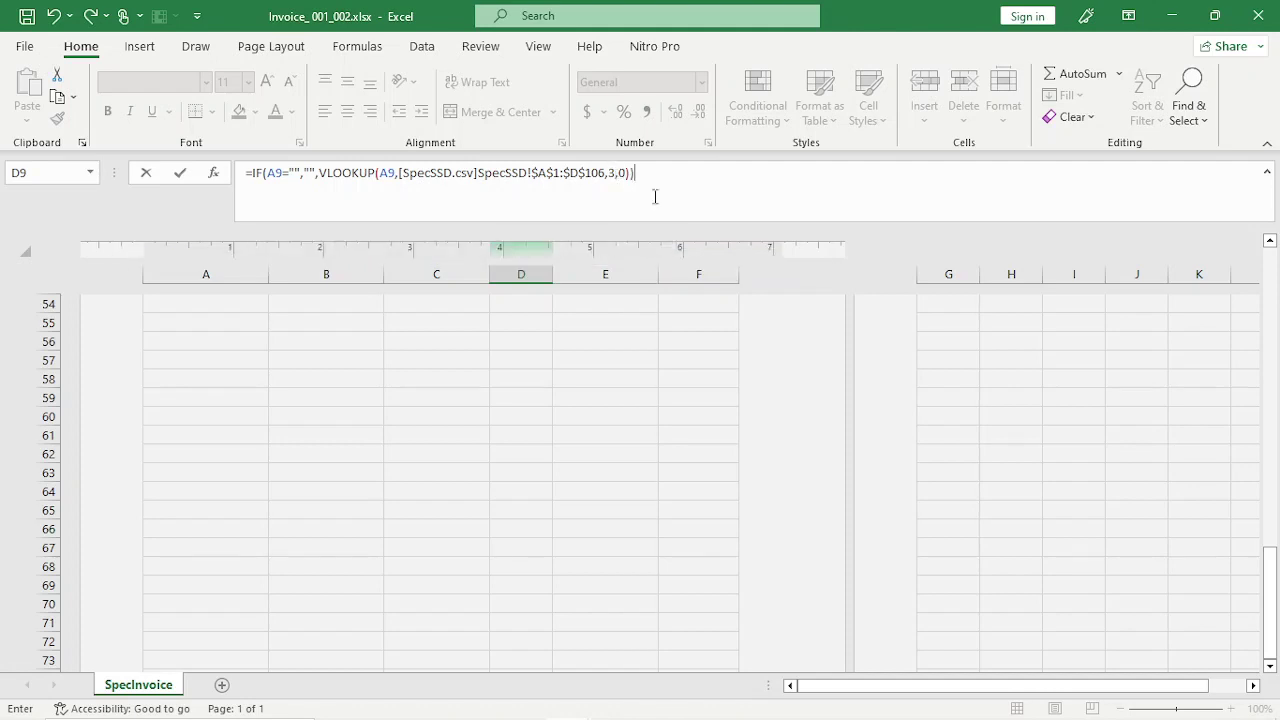
scroll(640, 261, up, 15)
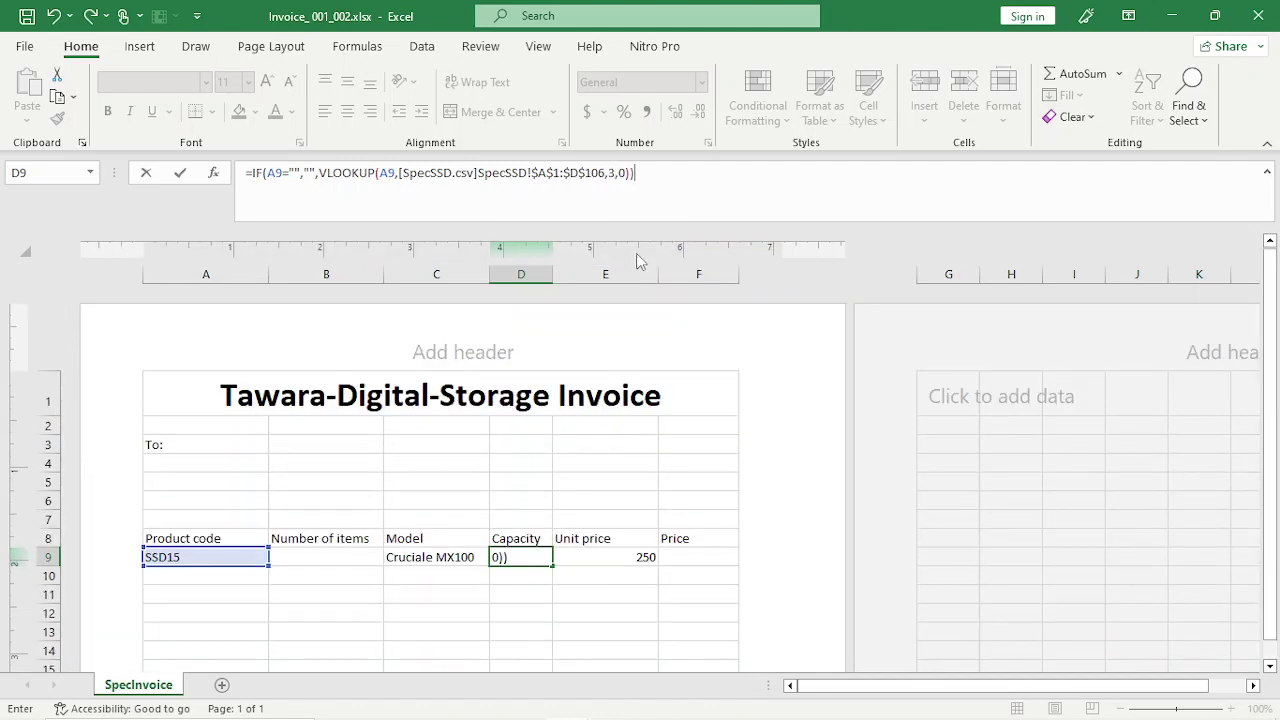
key(Return)
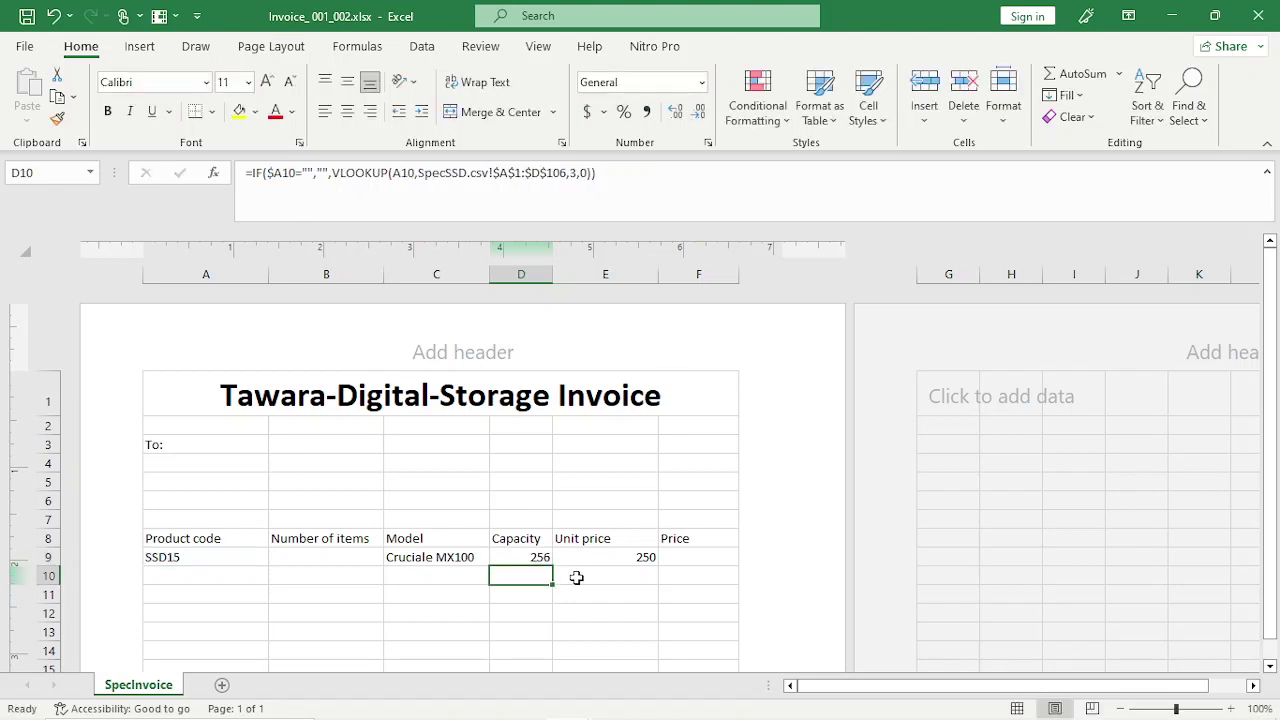
Make the column of the A9 reference in D9's logical test absolute, as $A9.
click(538, 558)
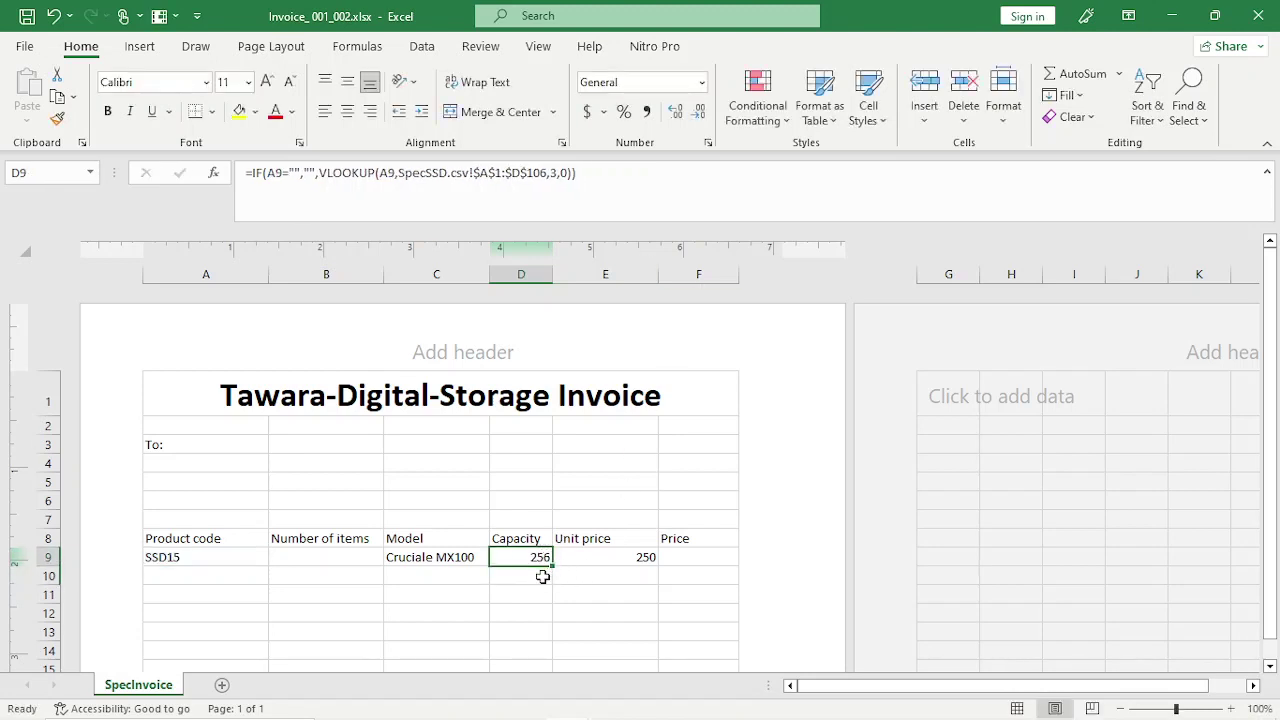
click(543, 576)
click(541, 558)
click(270, 174)
text($)
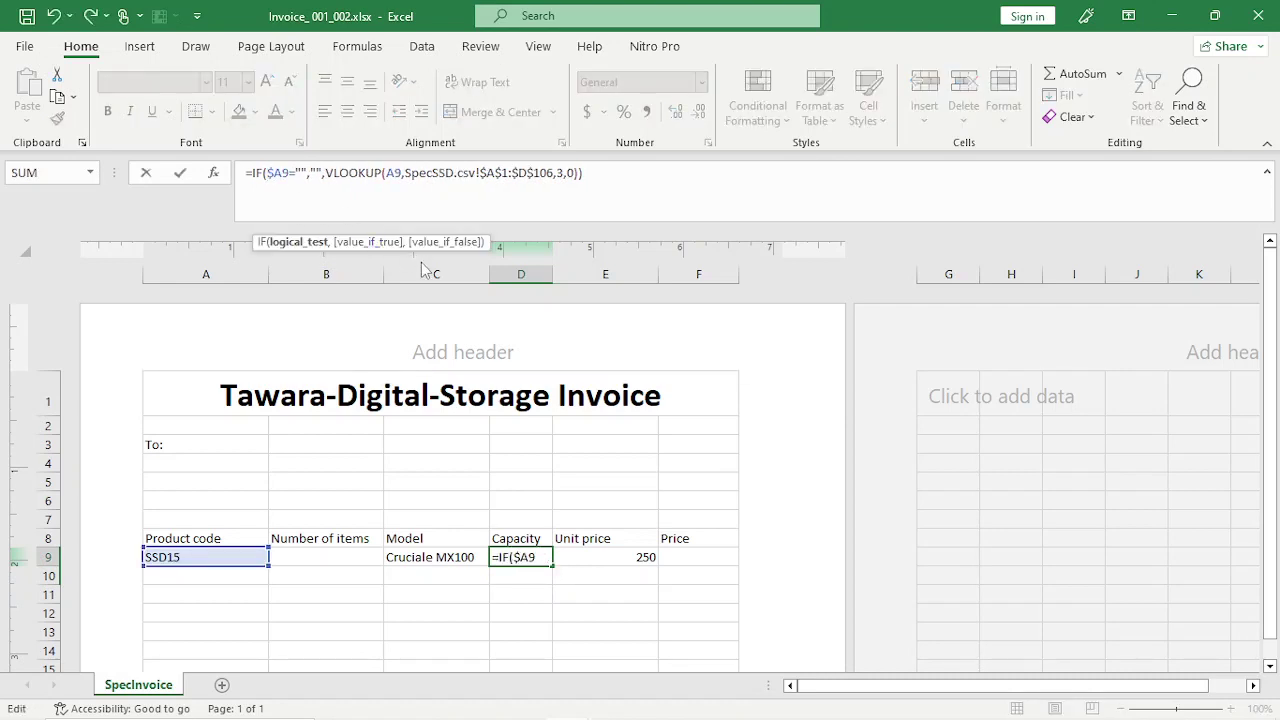
click(556, 558)
Replicate the D9 formula down the Capacity column to the item rows above Total and check the copied formulas.
click(544, 556)
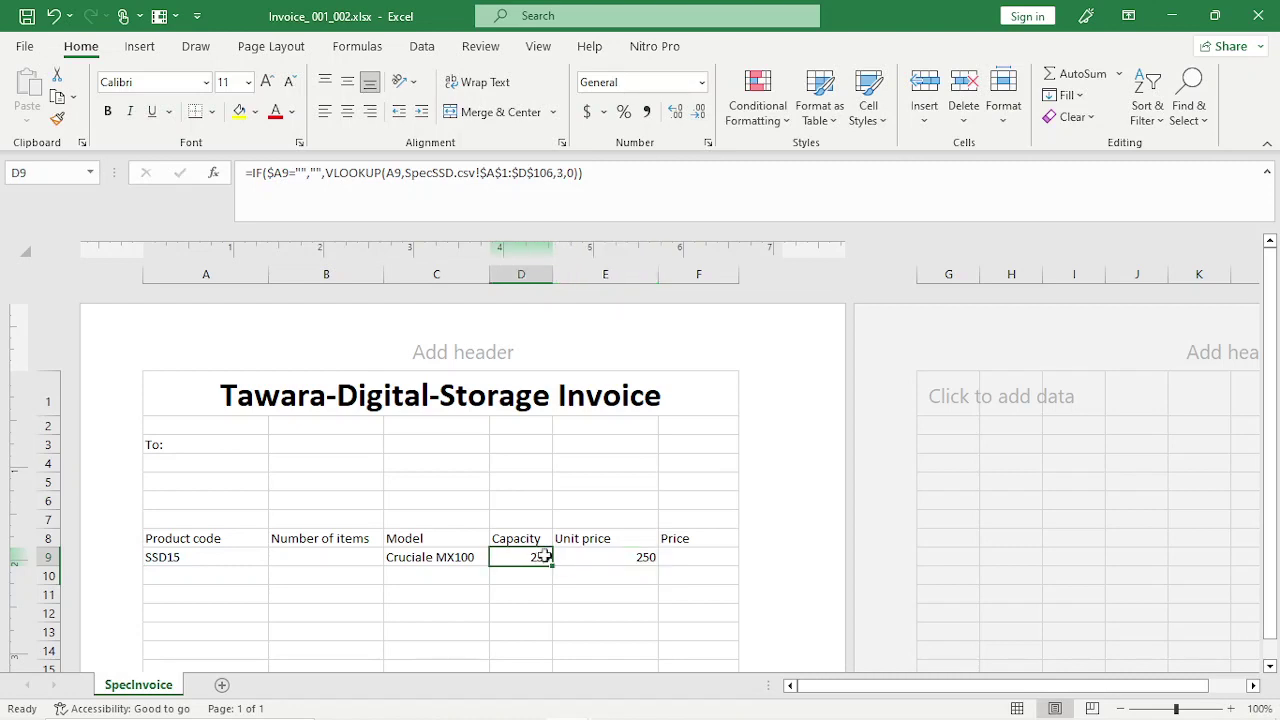
drag(552, 565, 538, 650)
click(531, 509)
click(529, 548)
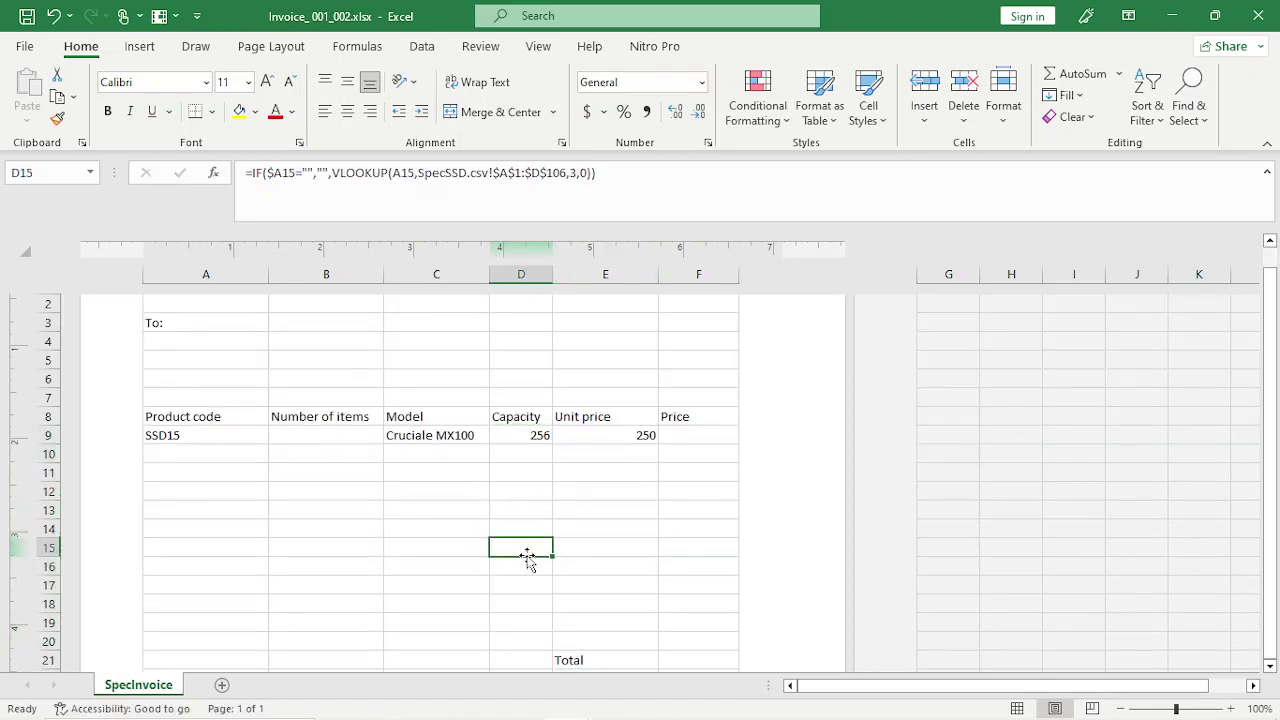
click(528, 588)
click(527, 617)
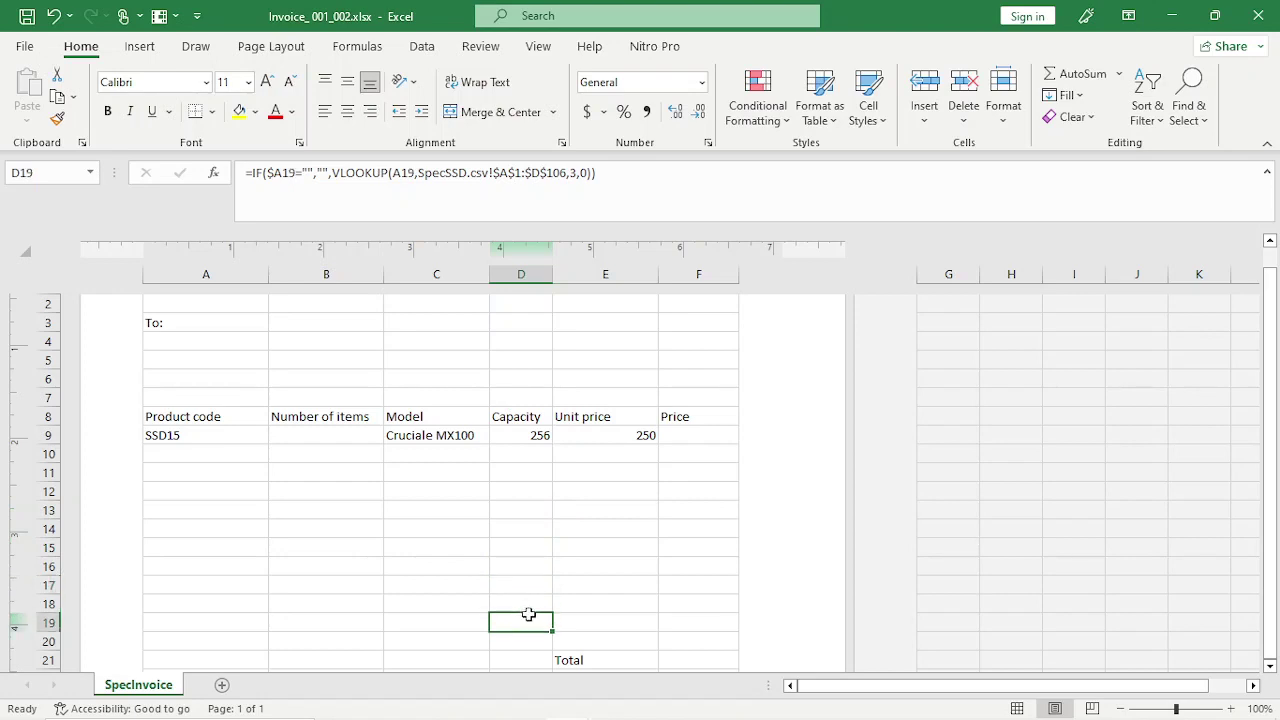
click(542, 561)
click(525, 494)
click(506, 440)
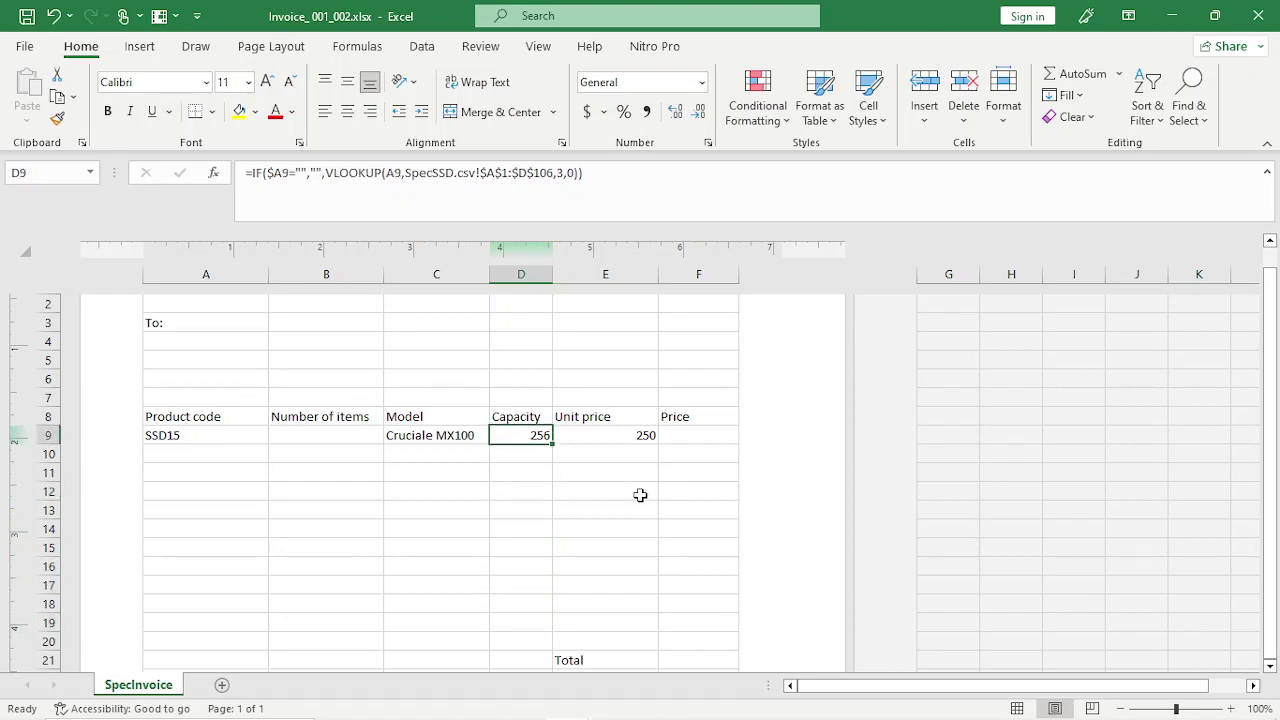
Check the replicated lookup formulas in the Capacity column down to D20 and in the Unit price cell E10.
click(530, 509)
click(524, 589)
click(514, 619)
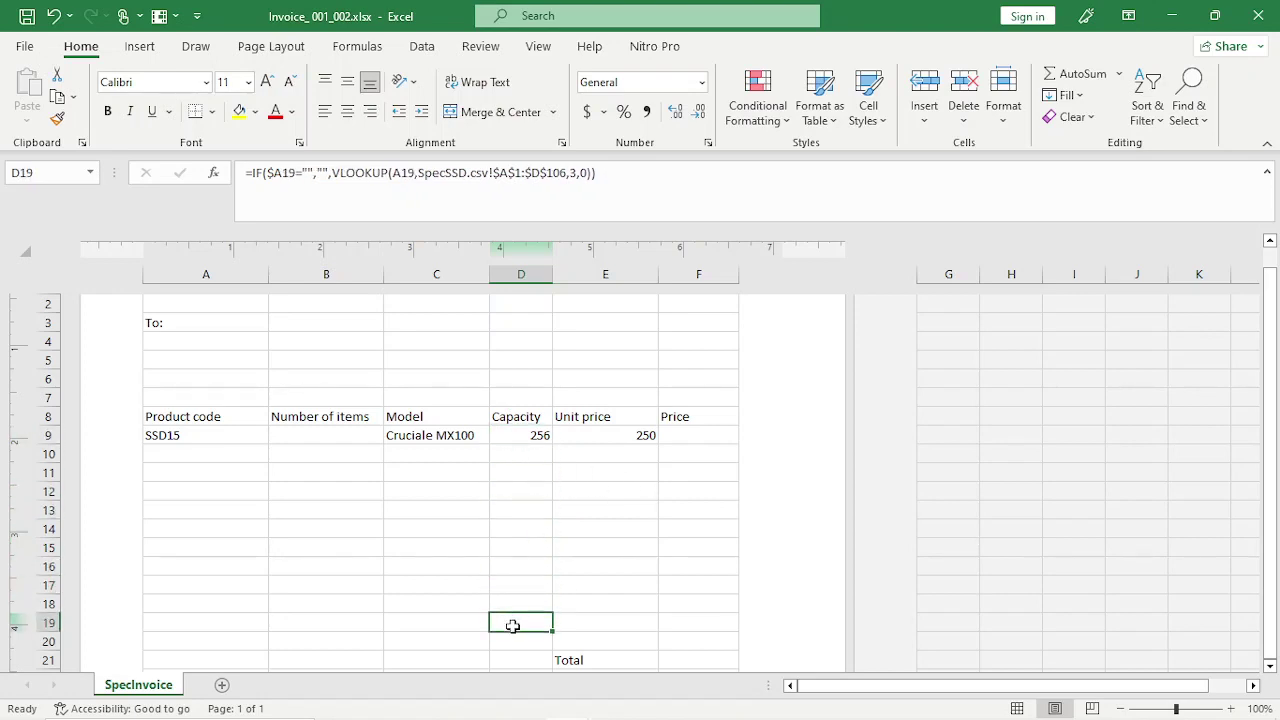
click(508, 640)
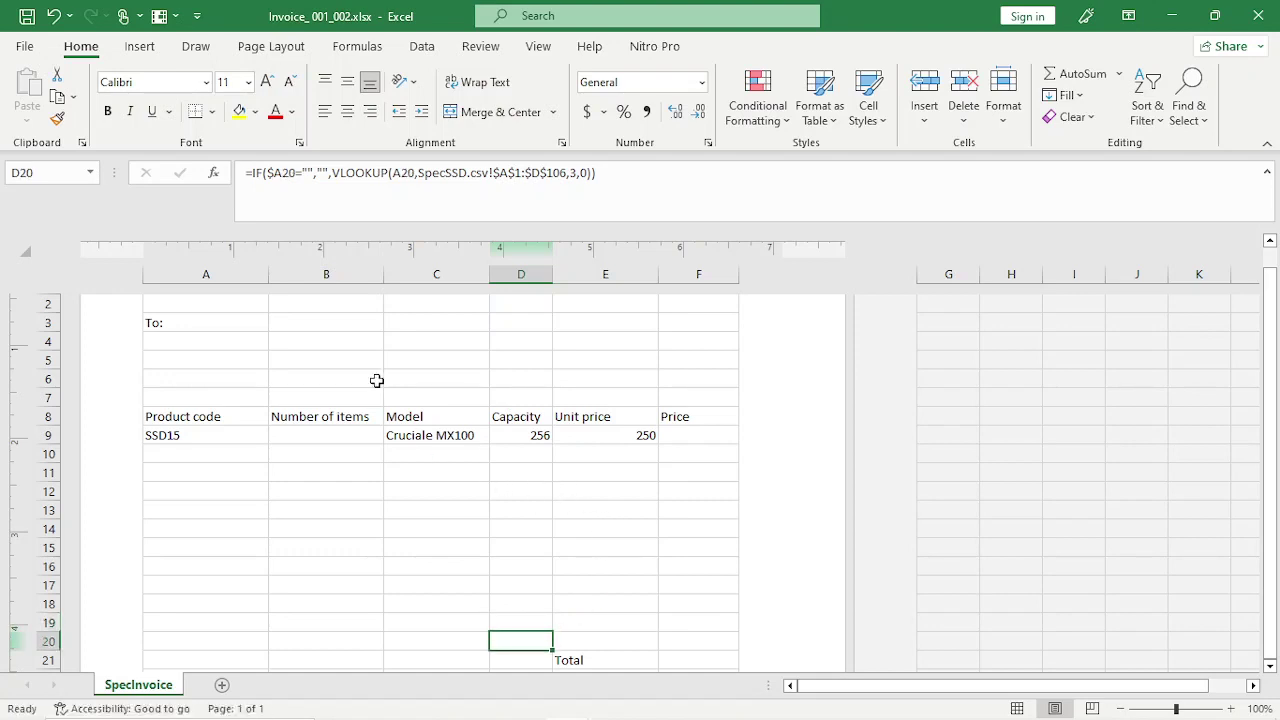
click(270, 175)
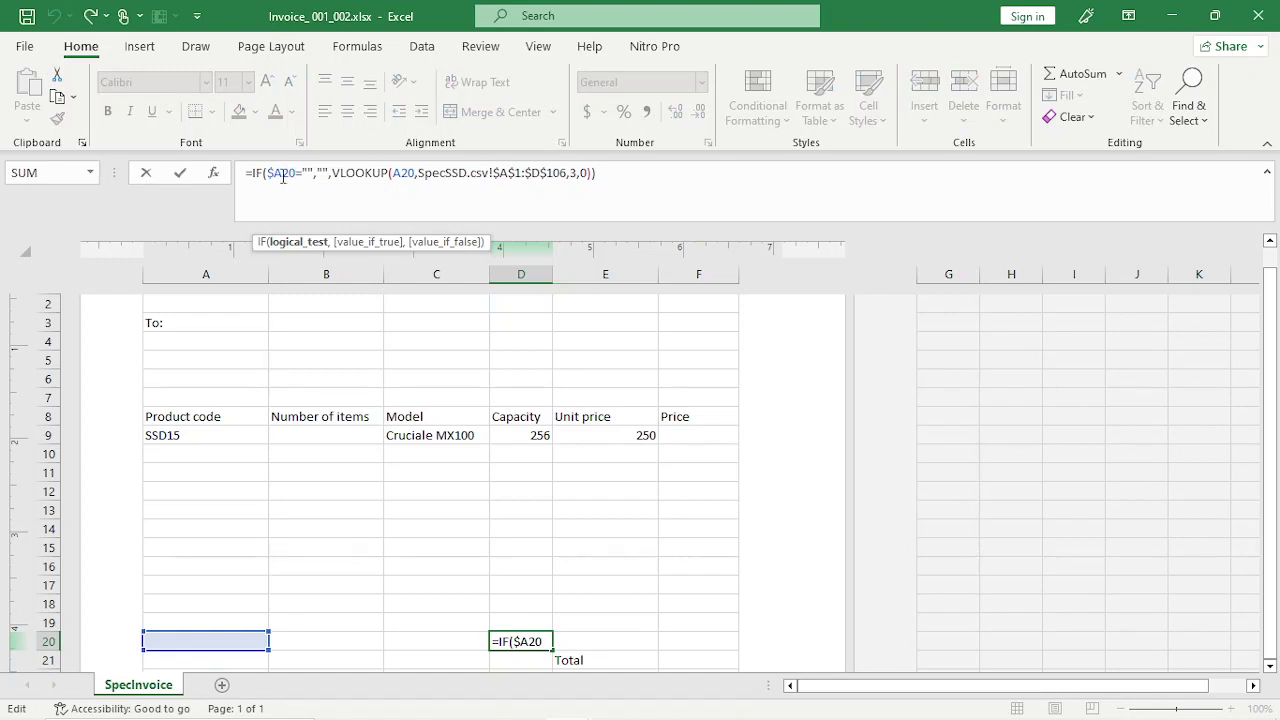
key(Escape)
click(651, 458)
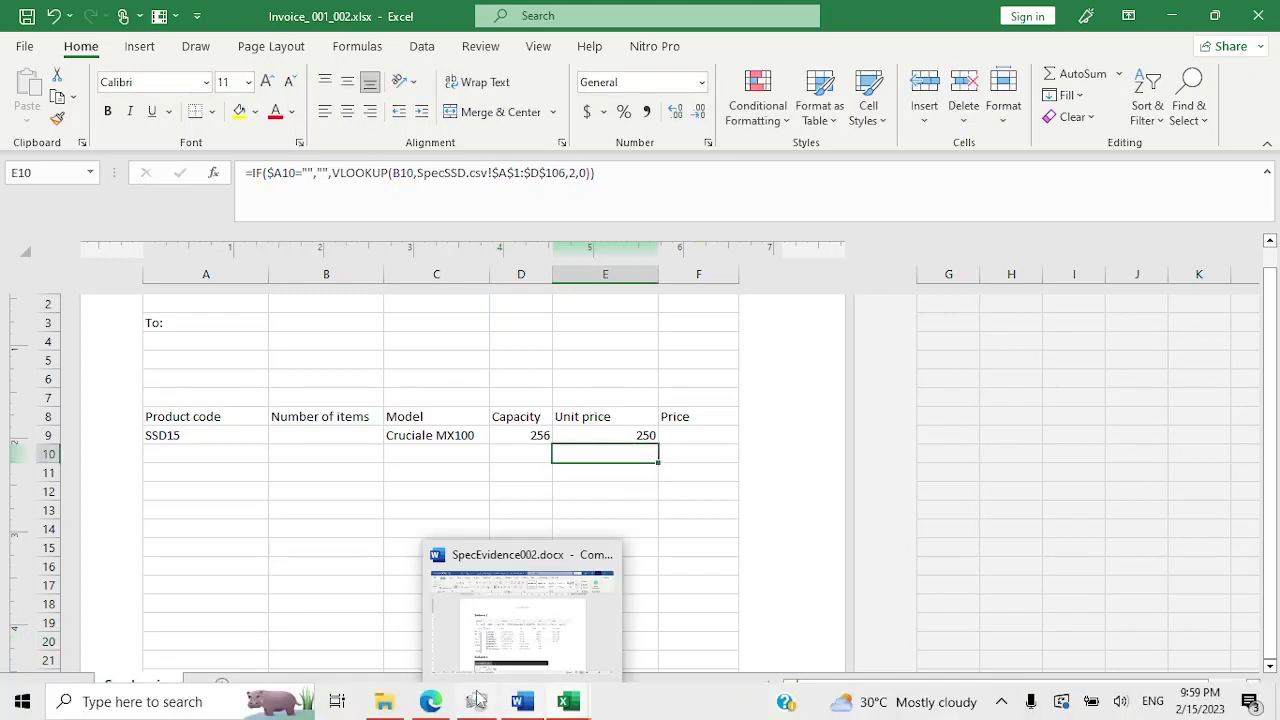
Switch to the exam paper PDF and reread tasks 10 to 12 on the lookup and price formulas.
click(476, 701)
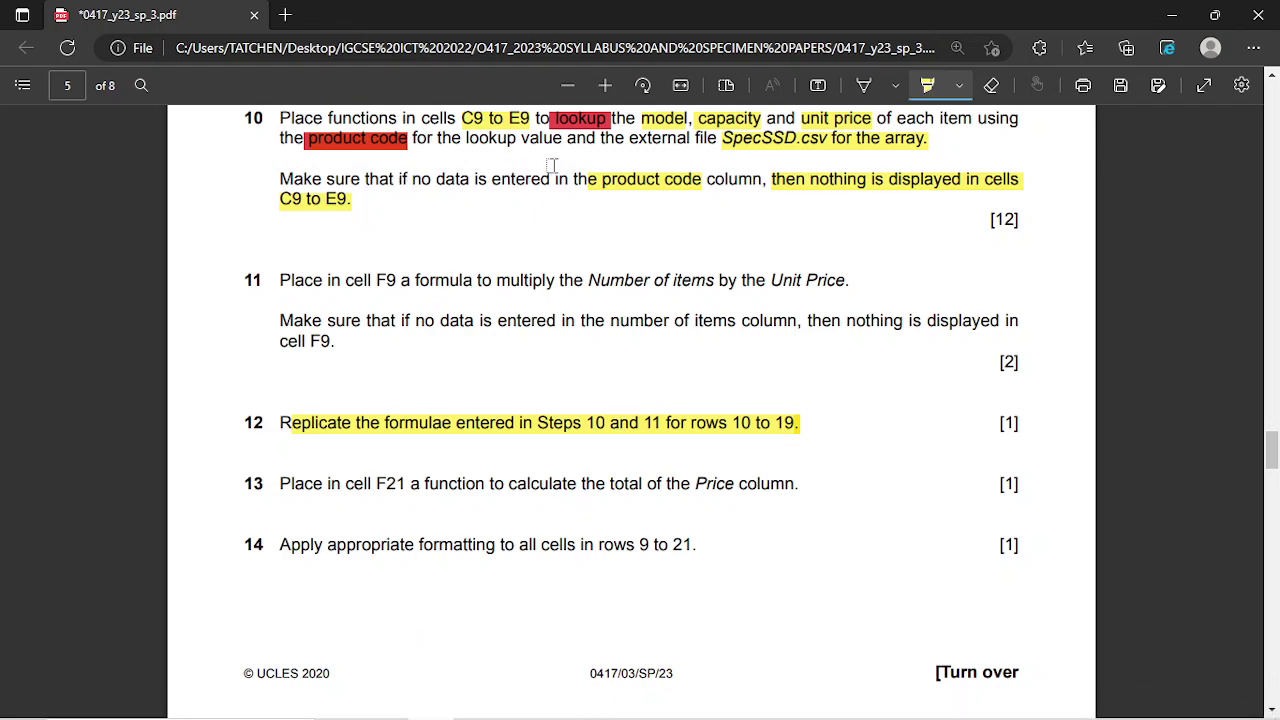
scroll(463, 323, up, 1)
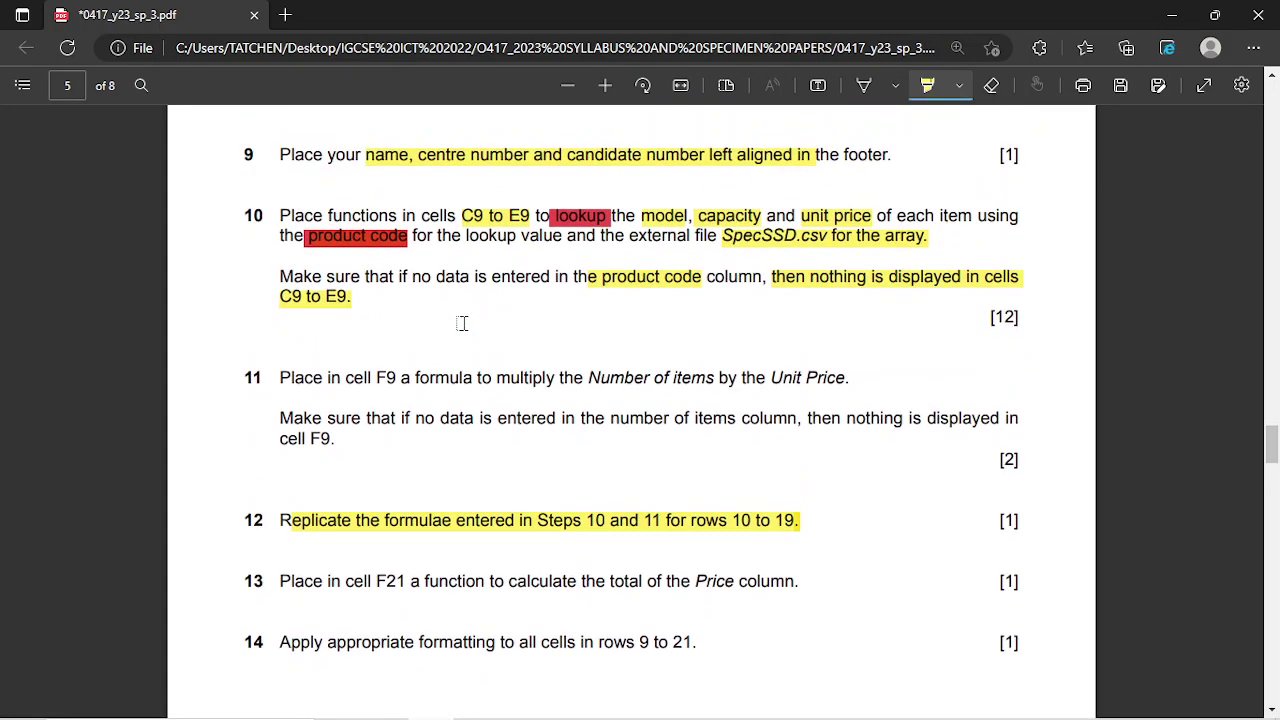
scroll(370, 297, down, 1)
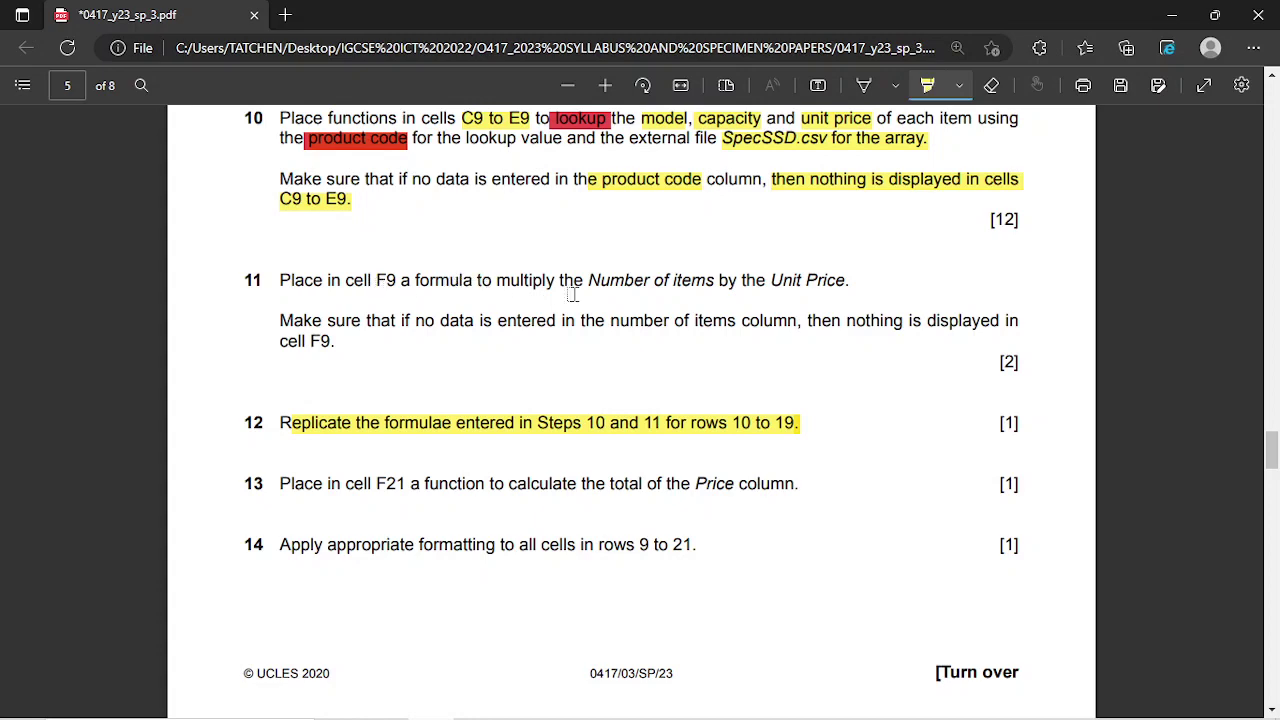
scroll(629, 296, up, 2)
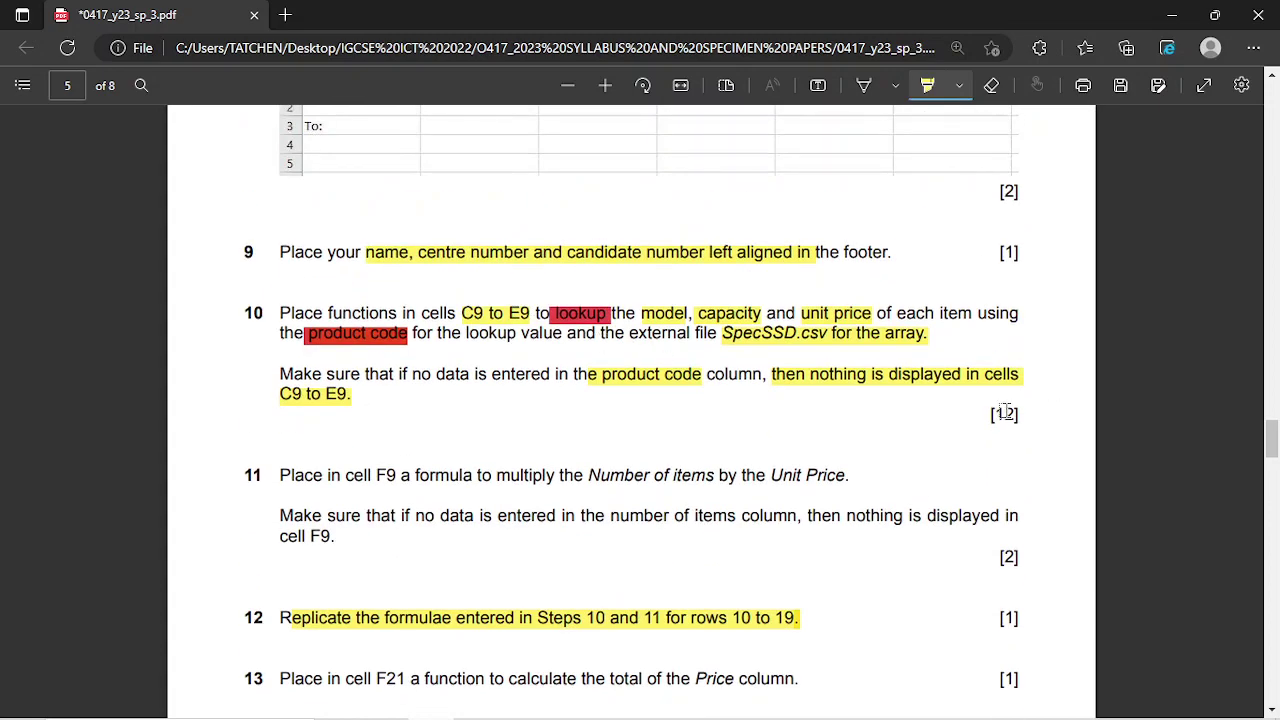
mouse_move(697, 710)
mouse_move(587, 711)
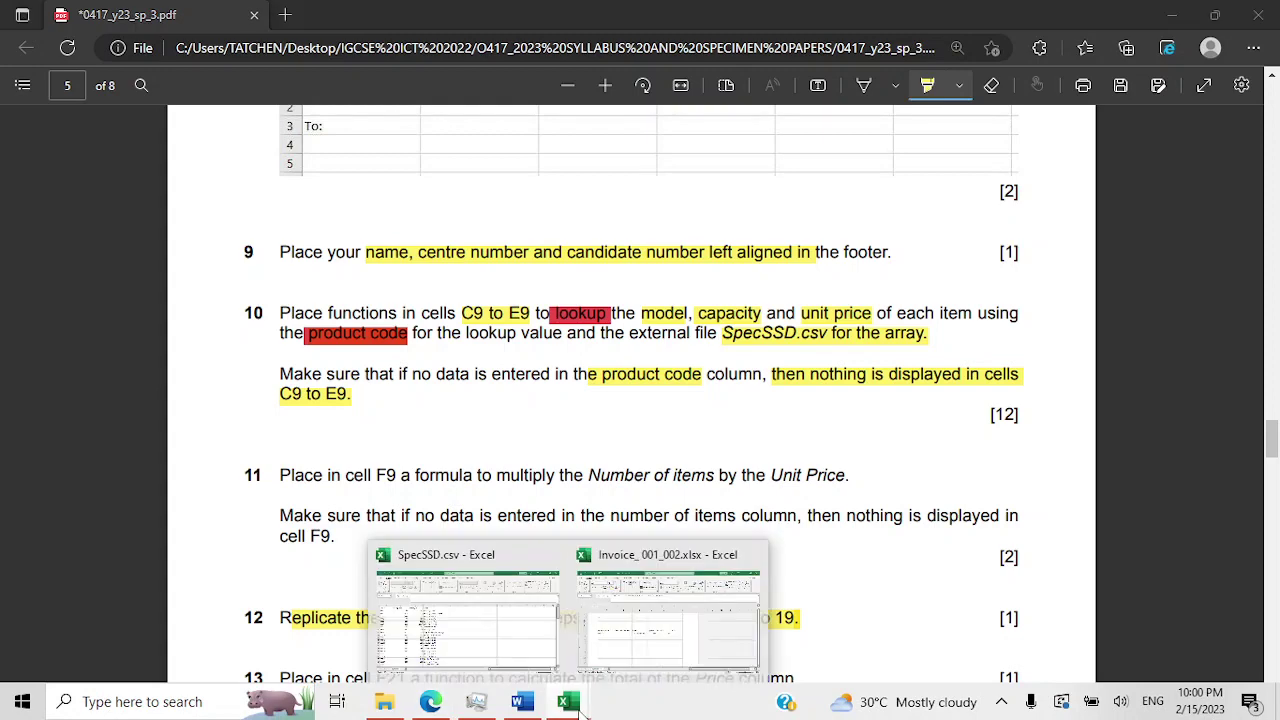
Switch back to the invoice workbook in Excel and copy the product code SSD15 from A9 into A20.
click(636, 621)
scroll(436, 395, up, 2)
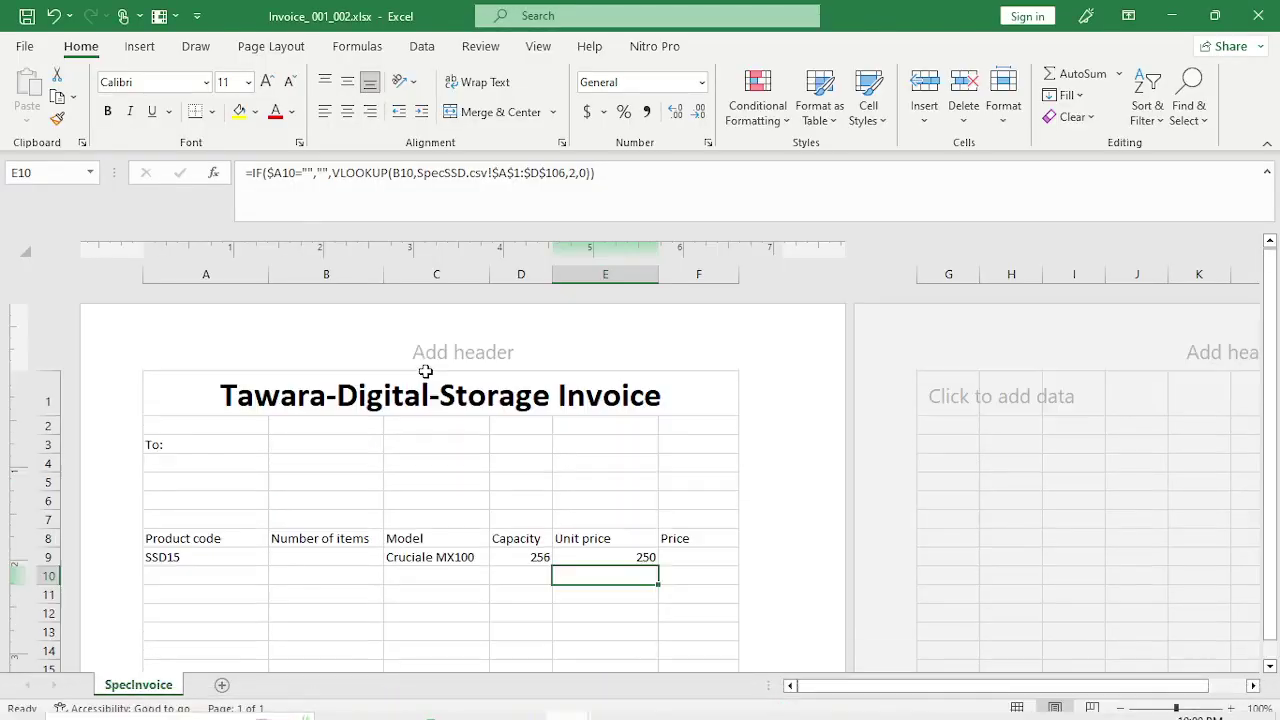
scroll(358, 435, down, 3)
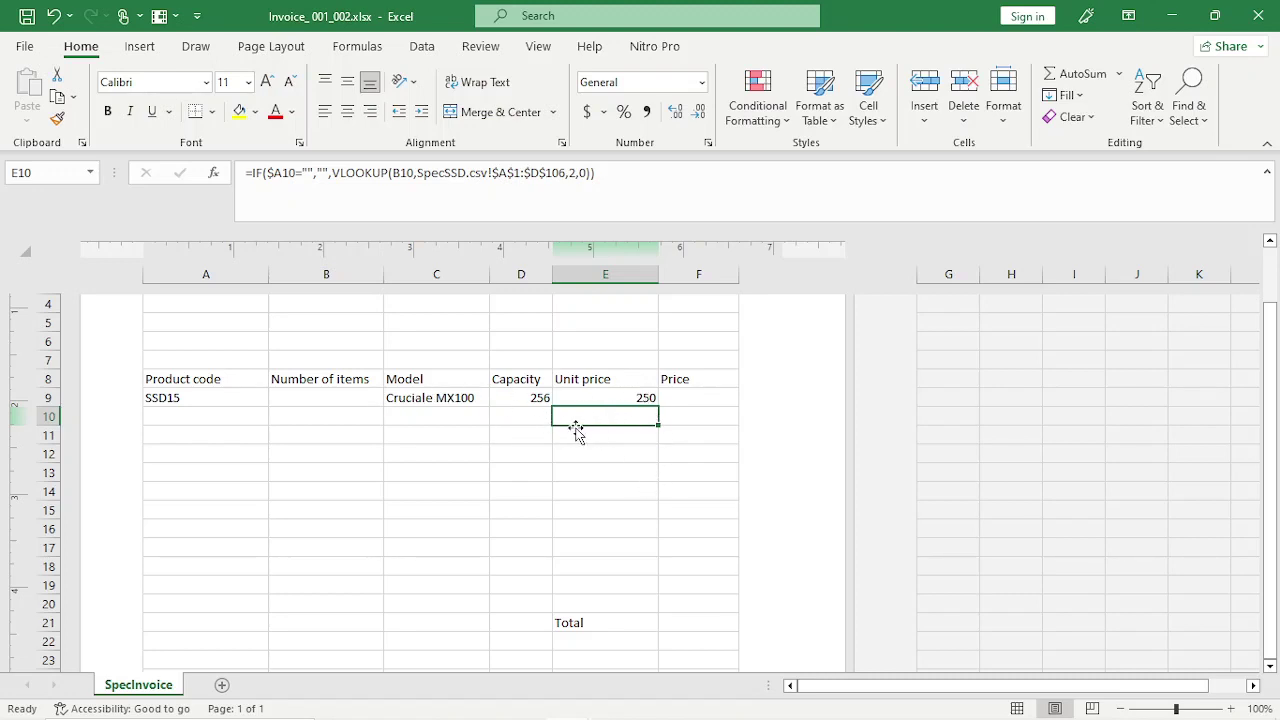
scroll(510, 555, down, 2)
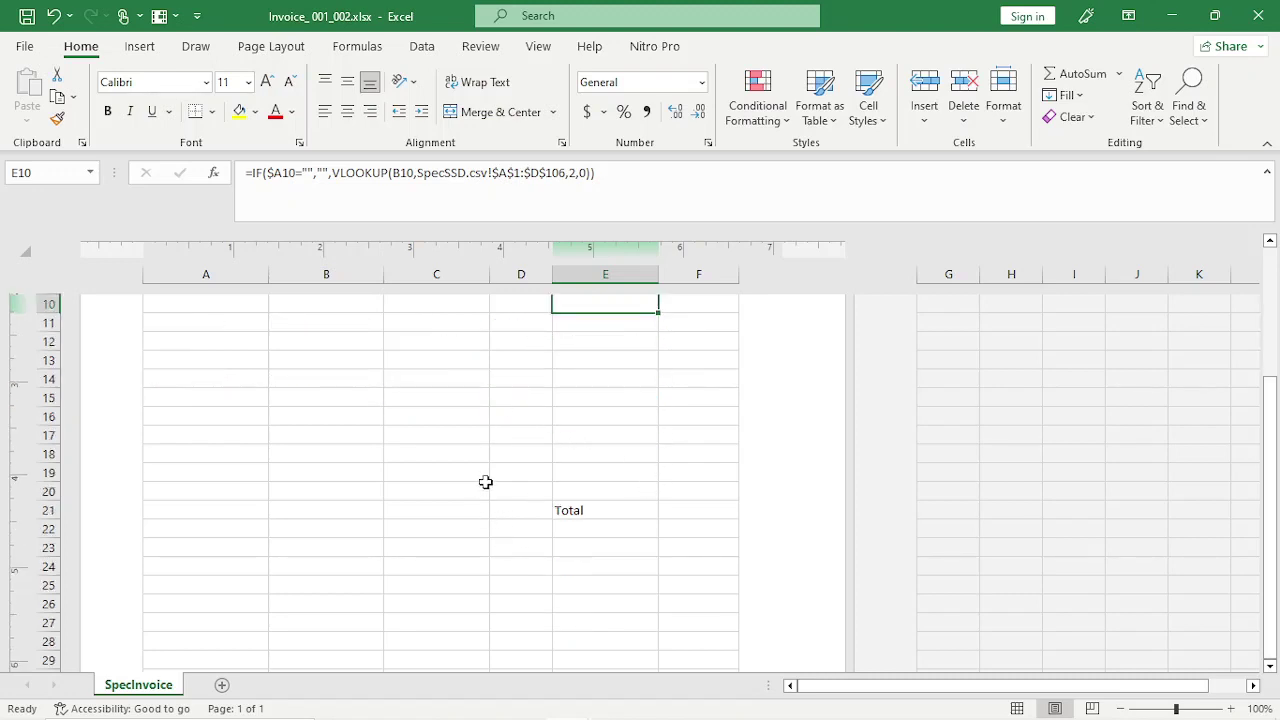
scroll(486, 483, up, 1)
click(180, 342)
key(ctrl+c)
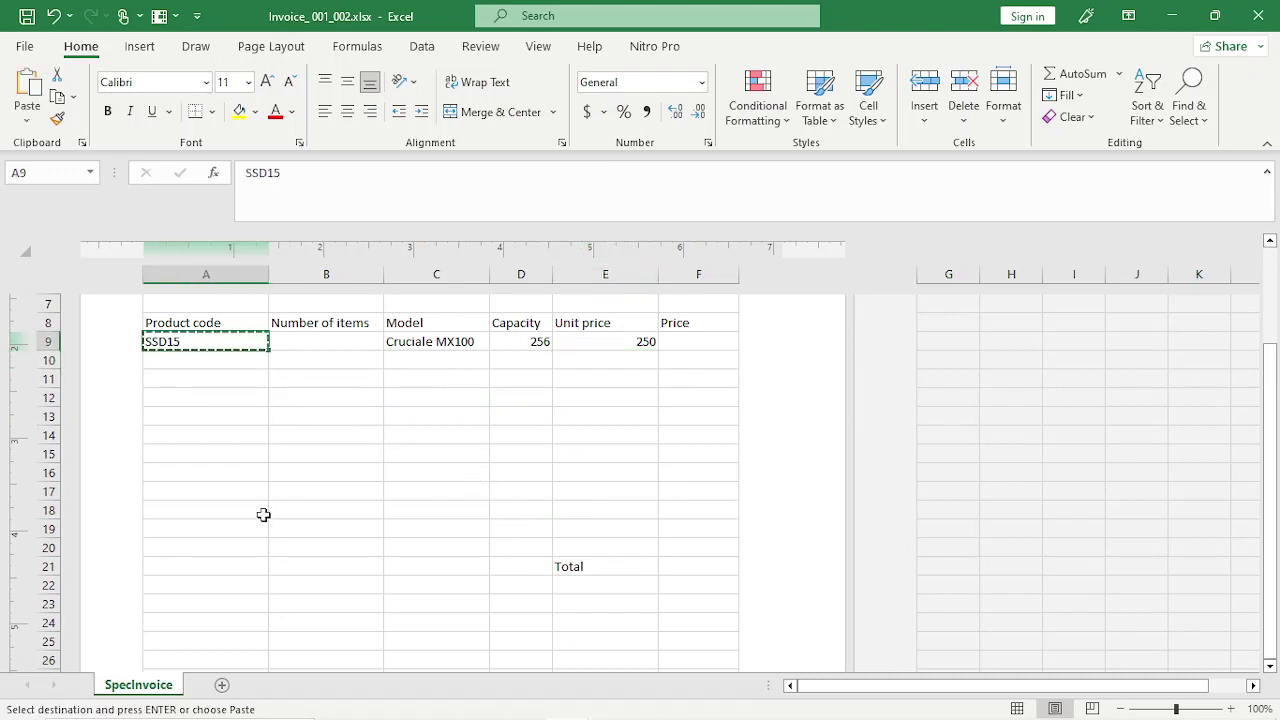
click(226, 543)
key(ctrl+v)
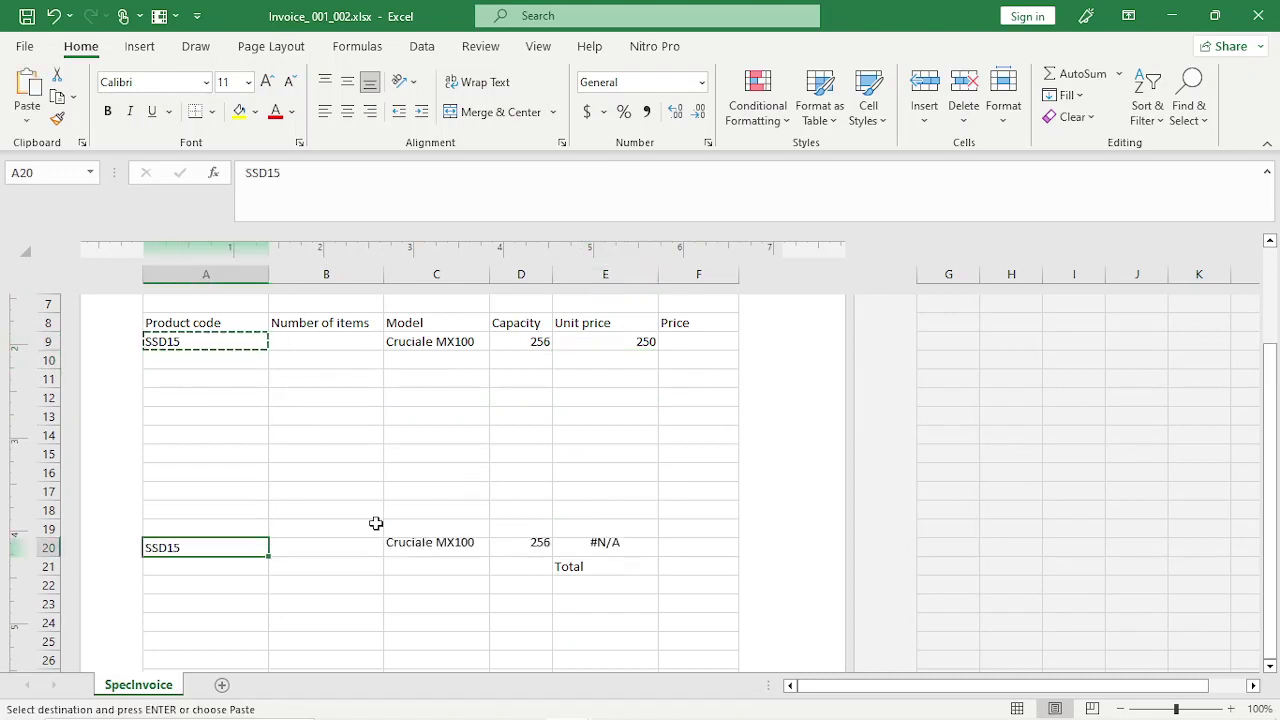
Compare the lookup value references in the Unit price formulas of E20, E9 and E13.
click(620, 545)
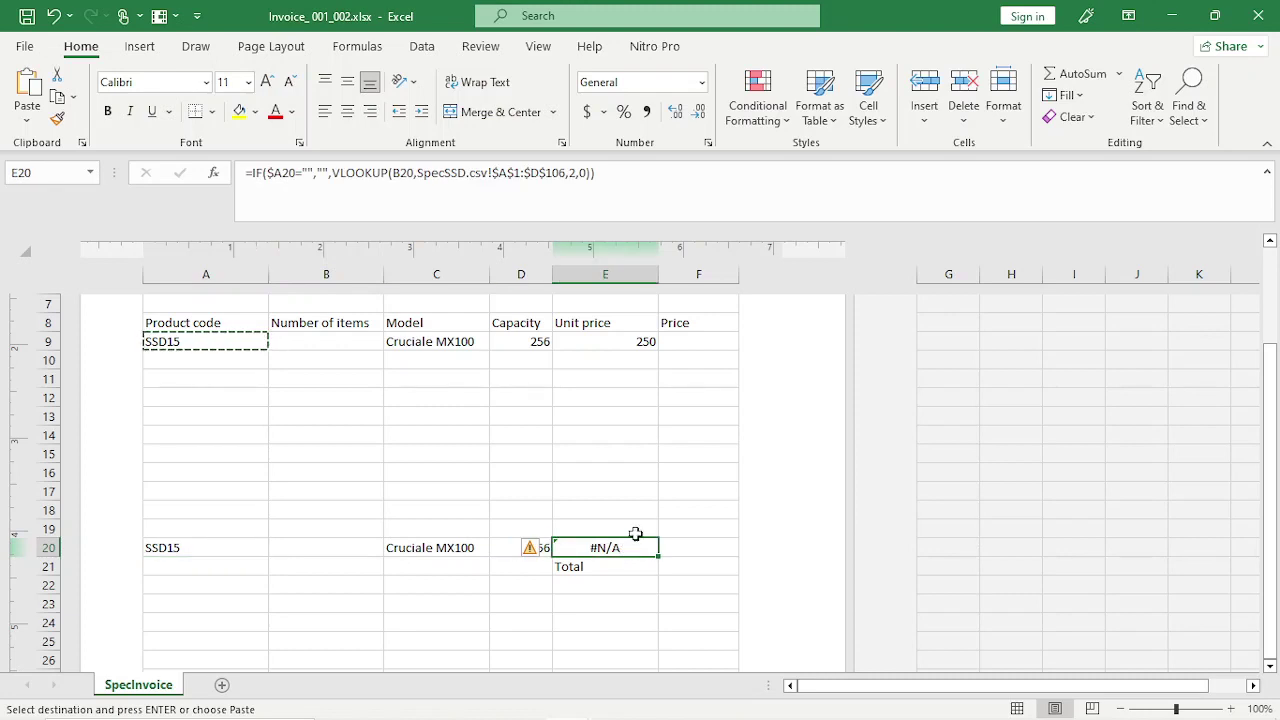
click(400, 174)
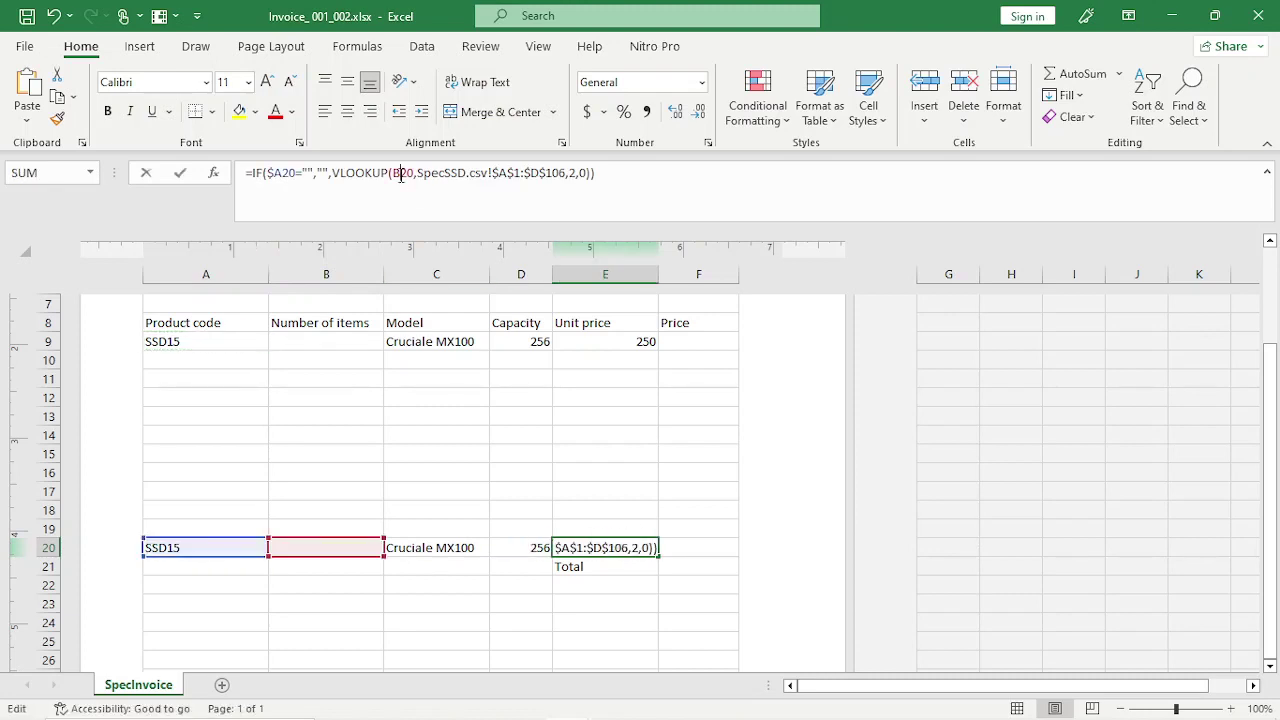
click(636, 345)
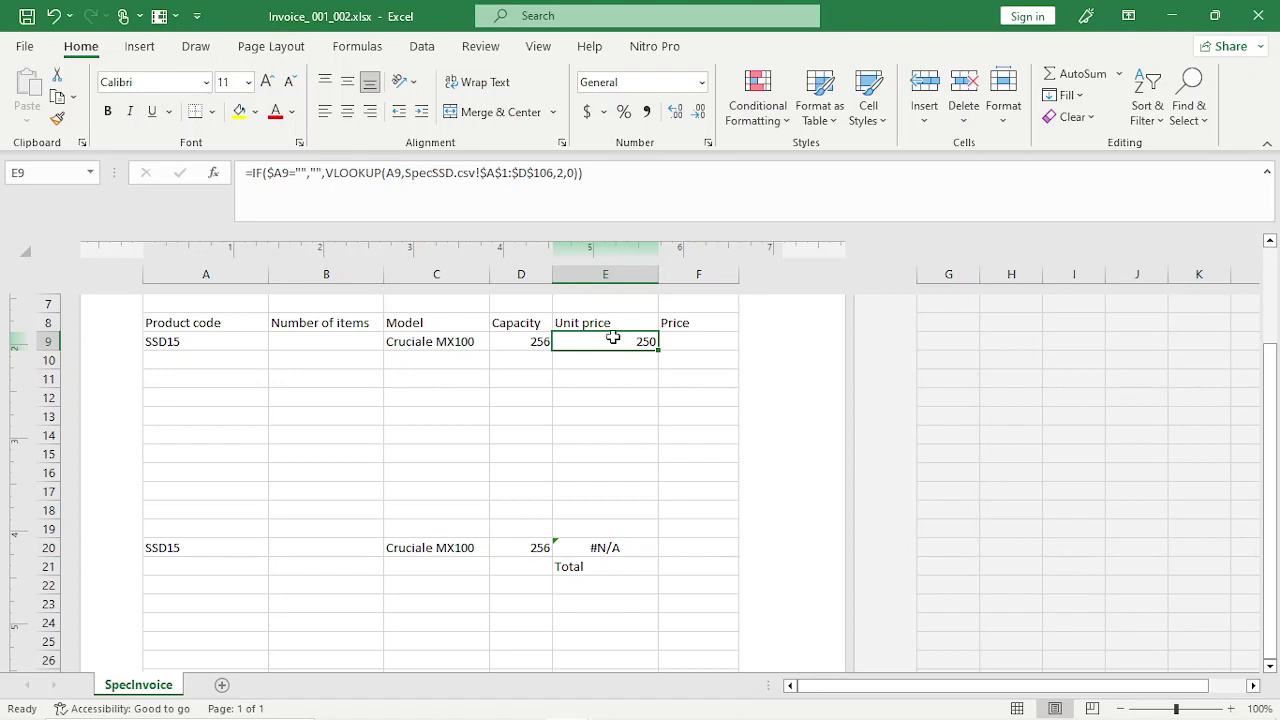
click(596, 414)
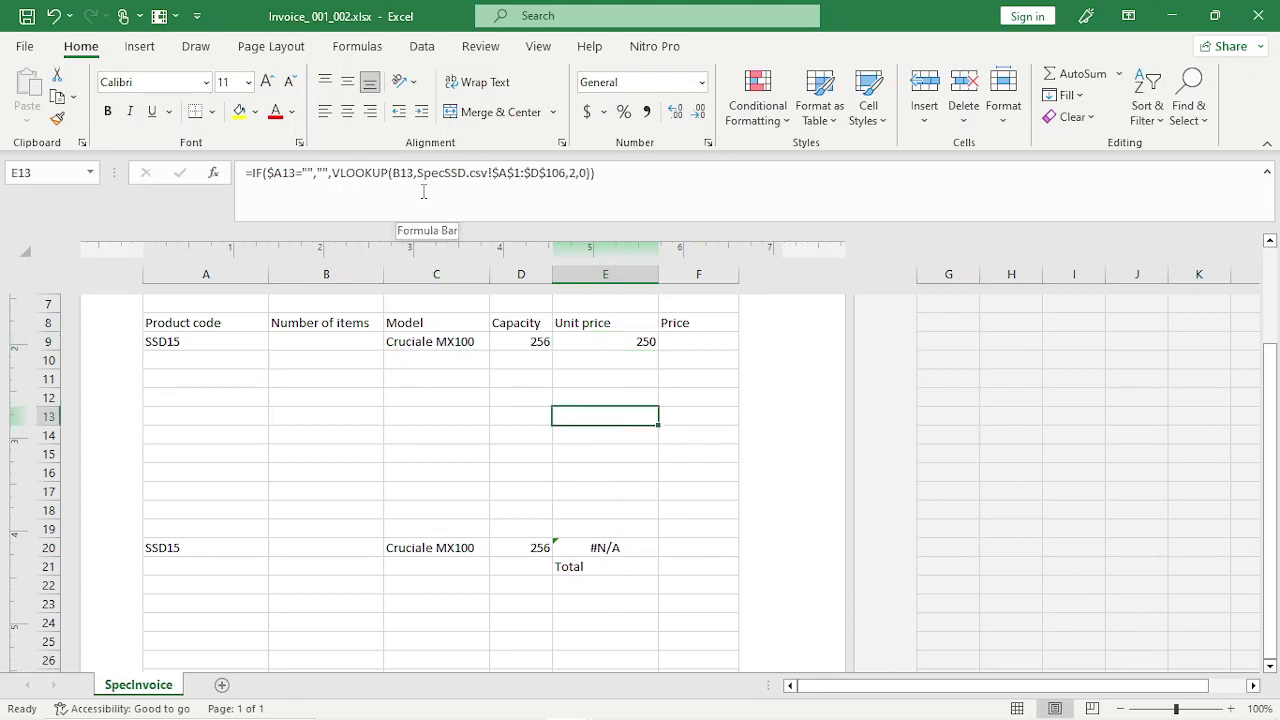
Fill the Unit price lookup formula from E9 down through E20 and check the reference in E20.
click(644, 346)
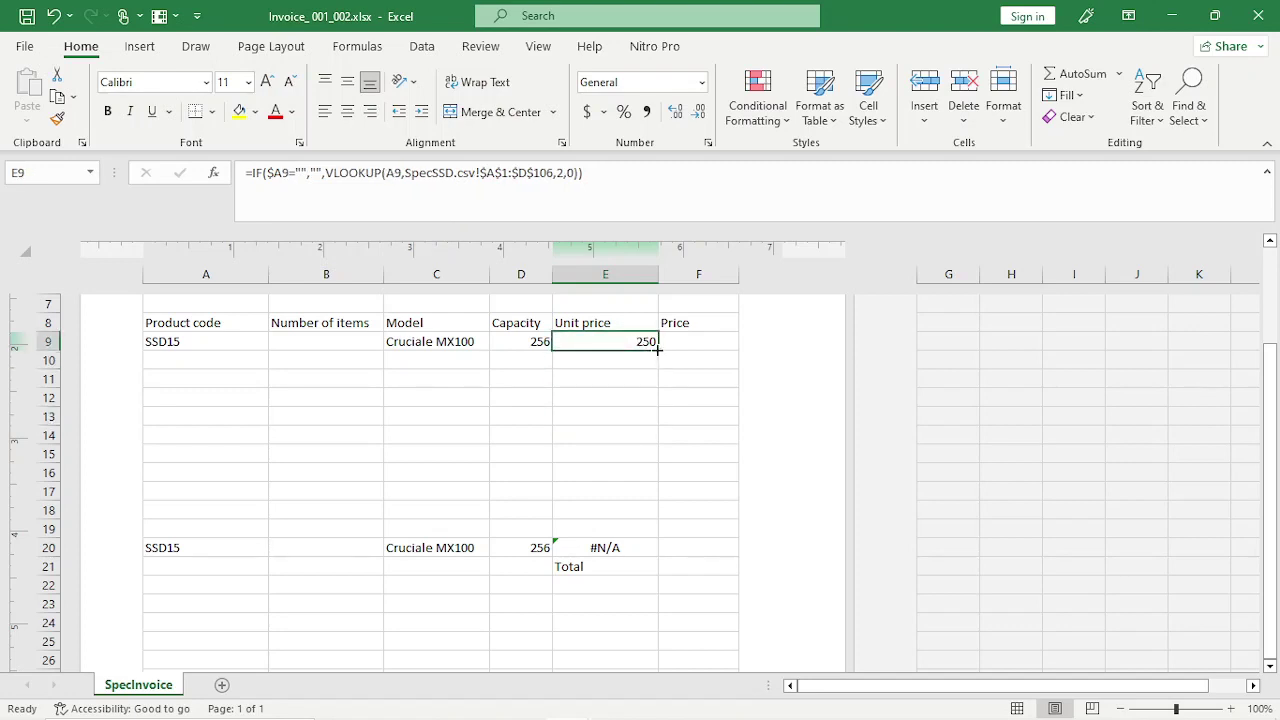
drag(657, 348, 657, 558)
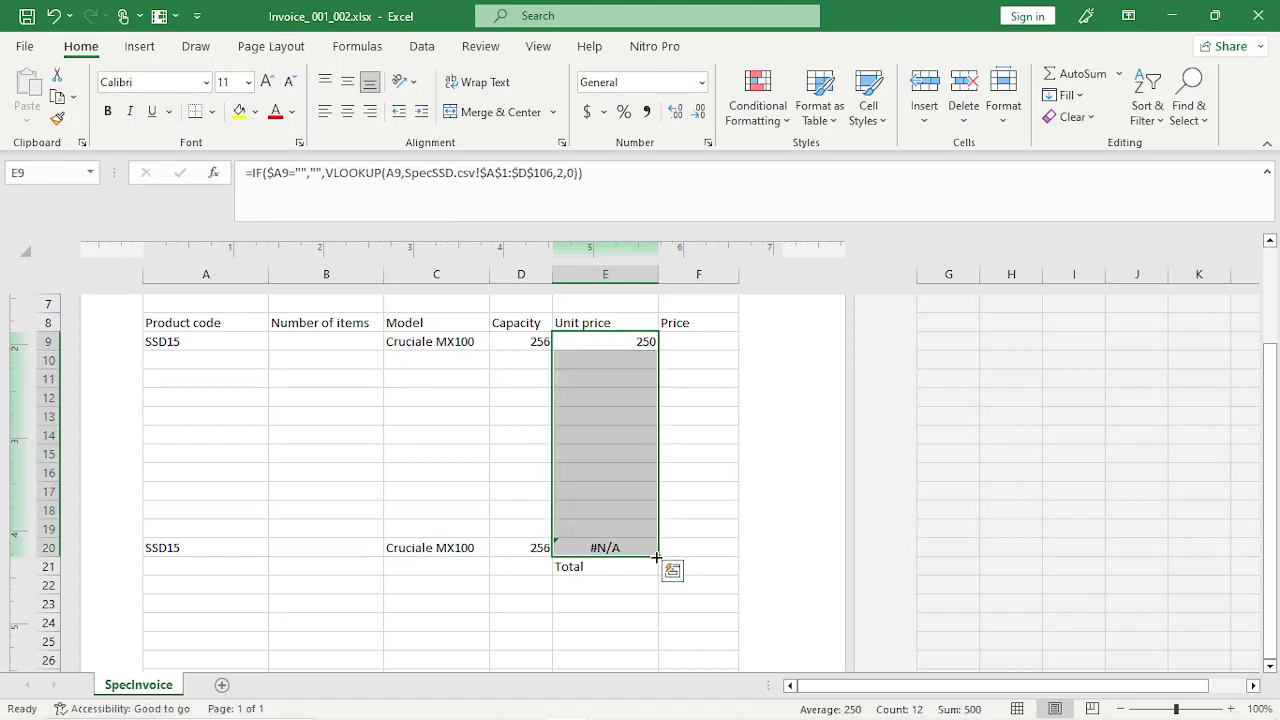
click(640, 548)
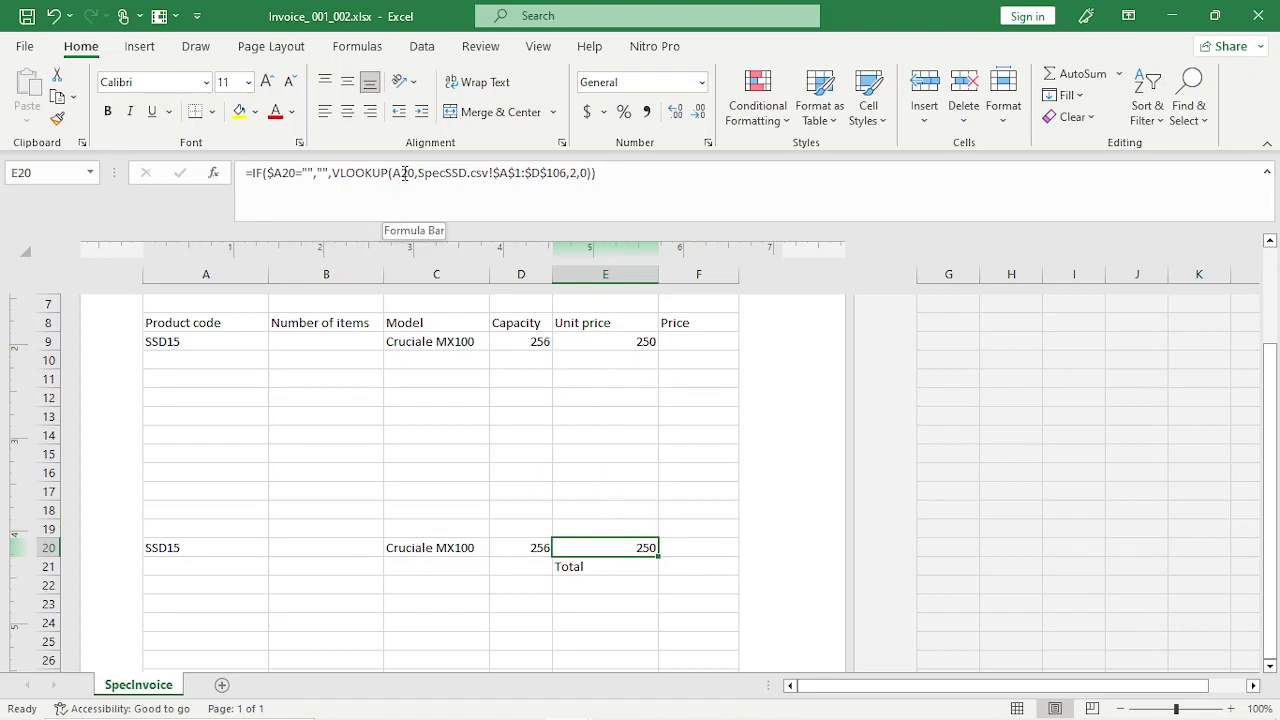
Switch to the exam paper PDF and highlight task 11's instruction about displaying nothing in cell F9.
mouse_move(597, 697)
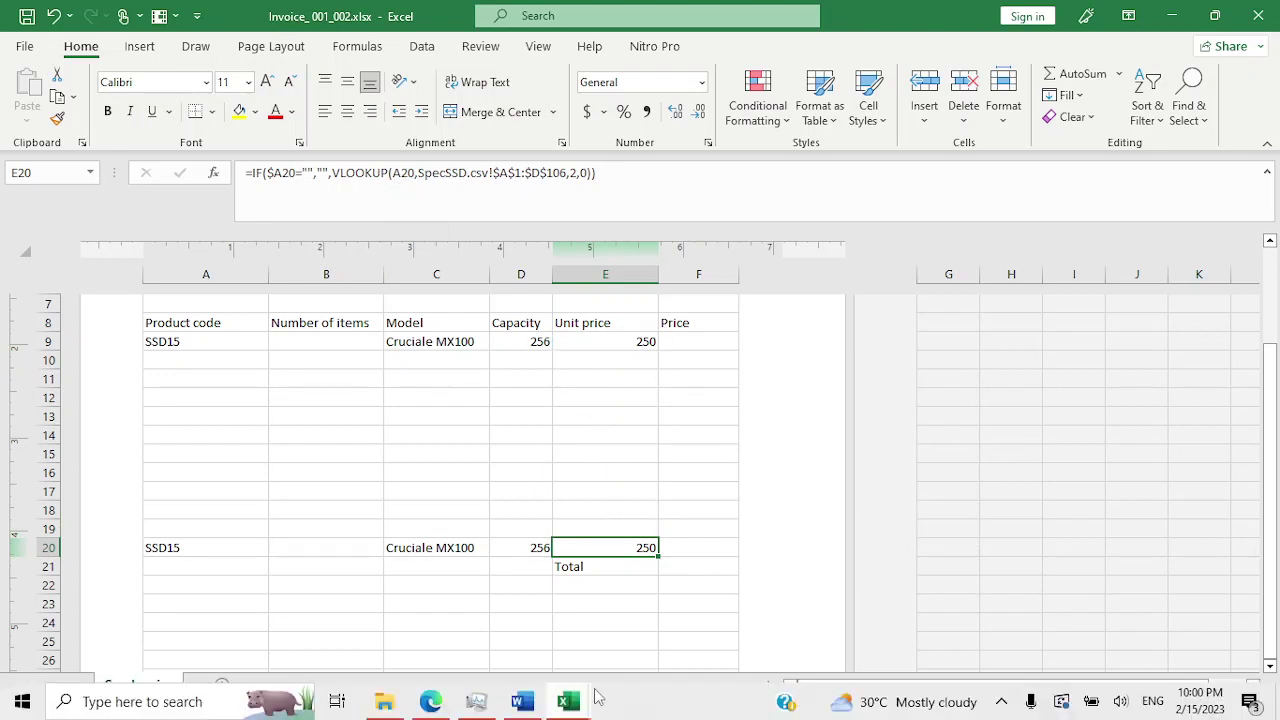
click(440, 710)
scroll(518, 407, down, 3)
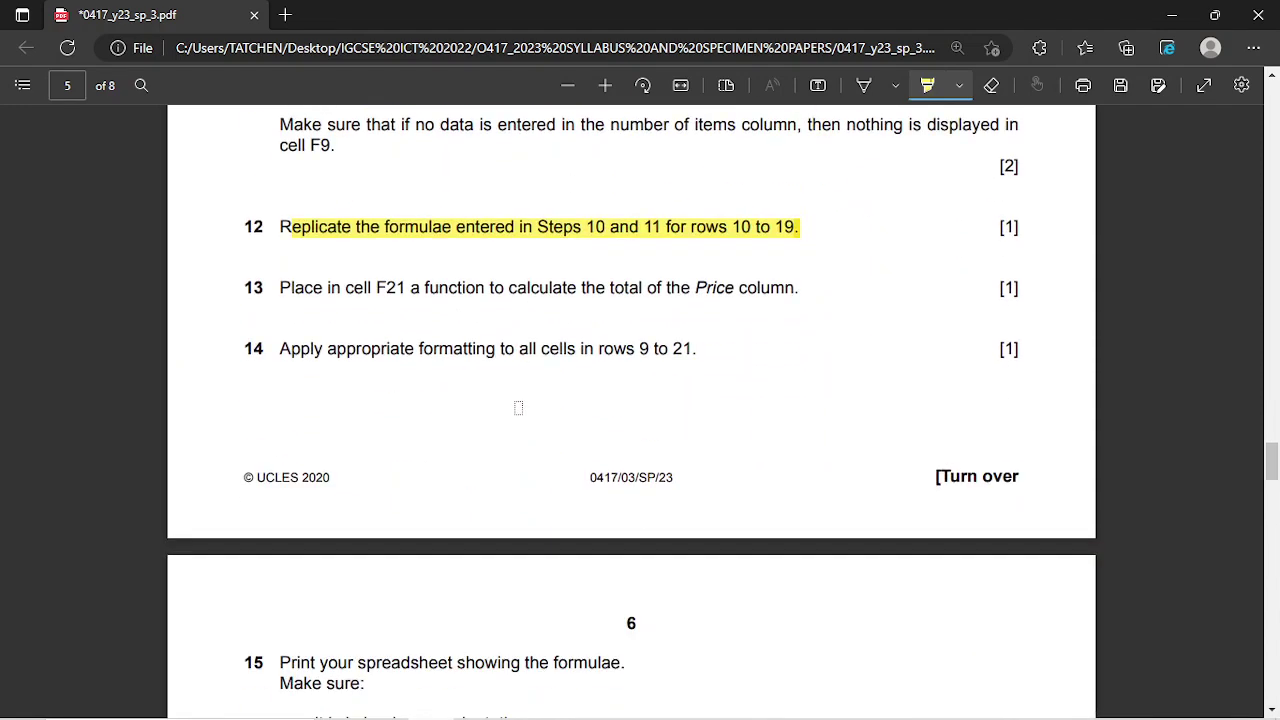
scroll(510, 402, up, 2)
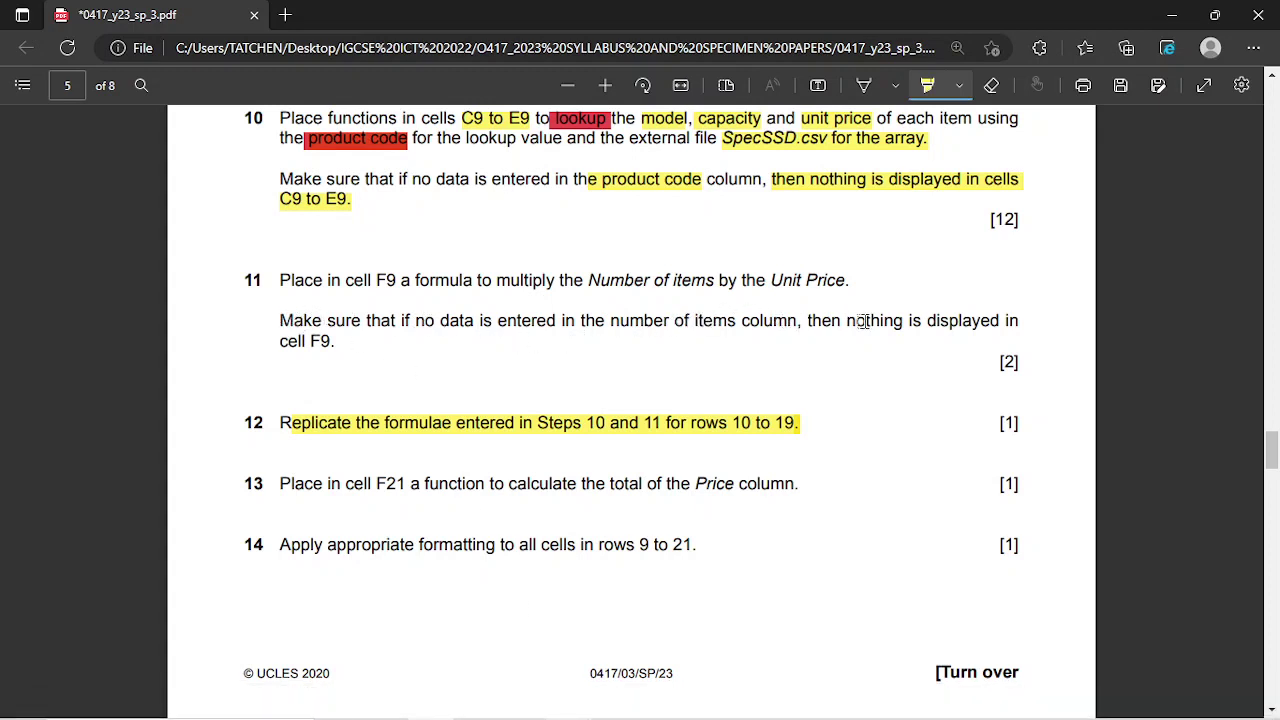
drag(282, 319, 338, 342)
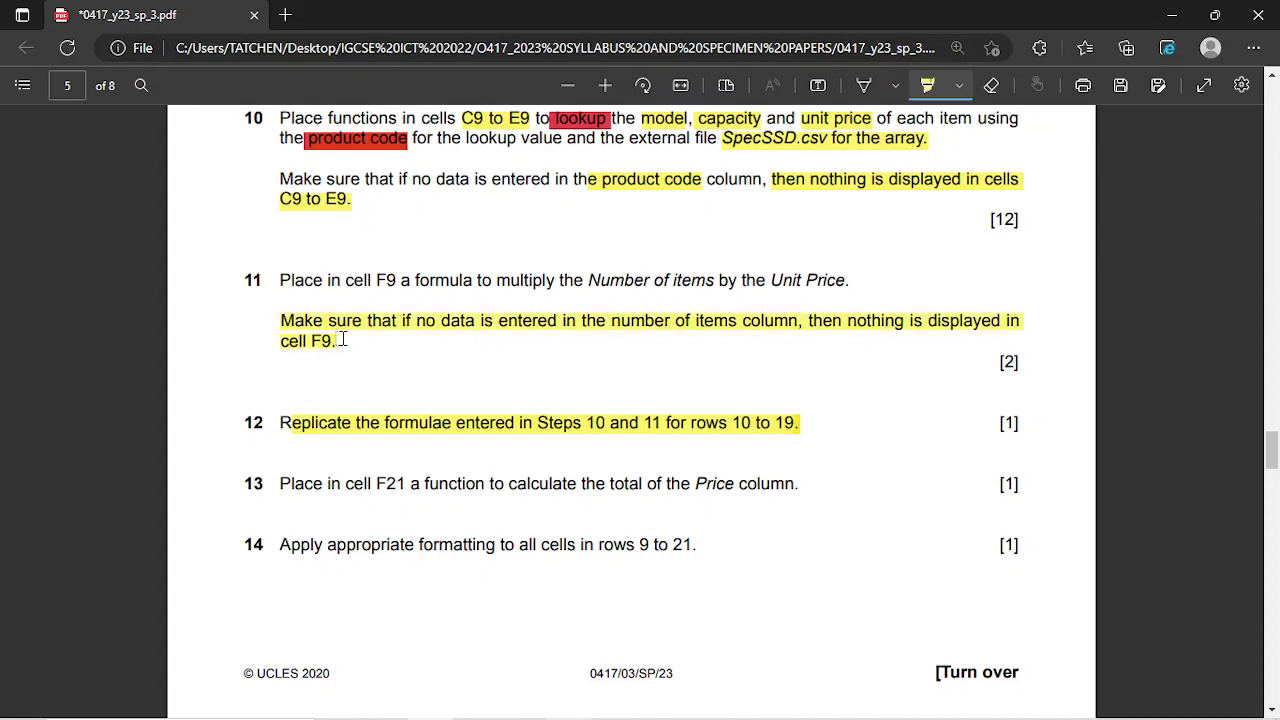
Return to the invoice workbook in Excel and clear the product code from A9.
mouse_move(577, 703)
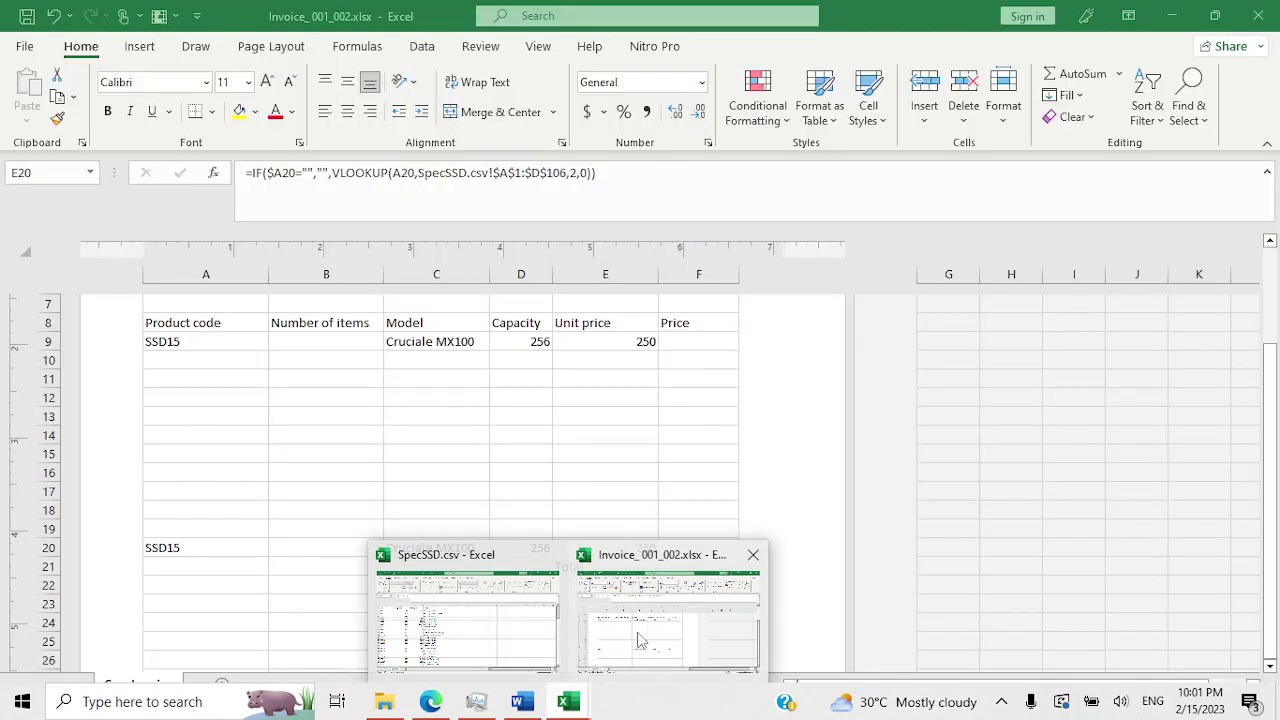
click(641, 640)
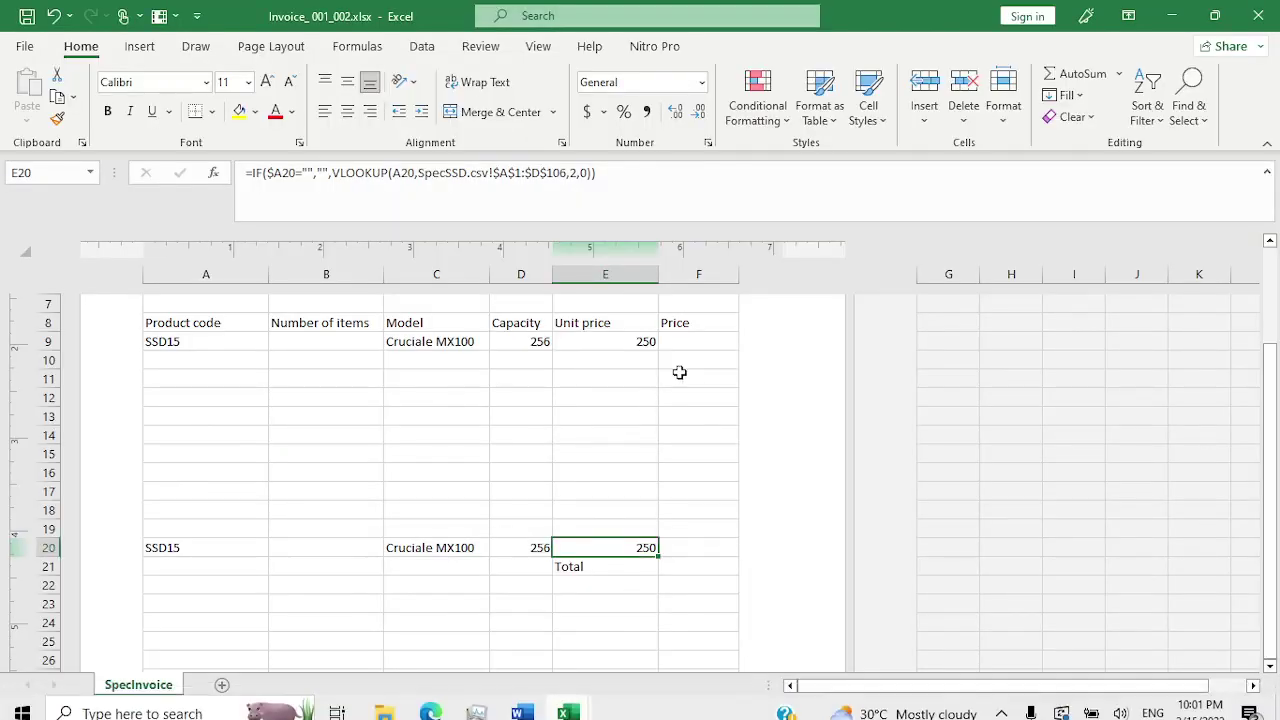
click(688, 343)
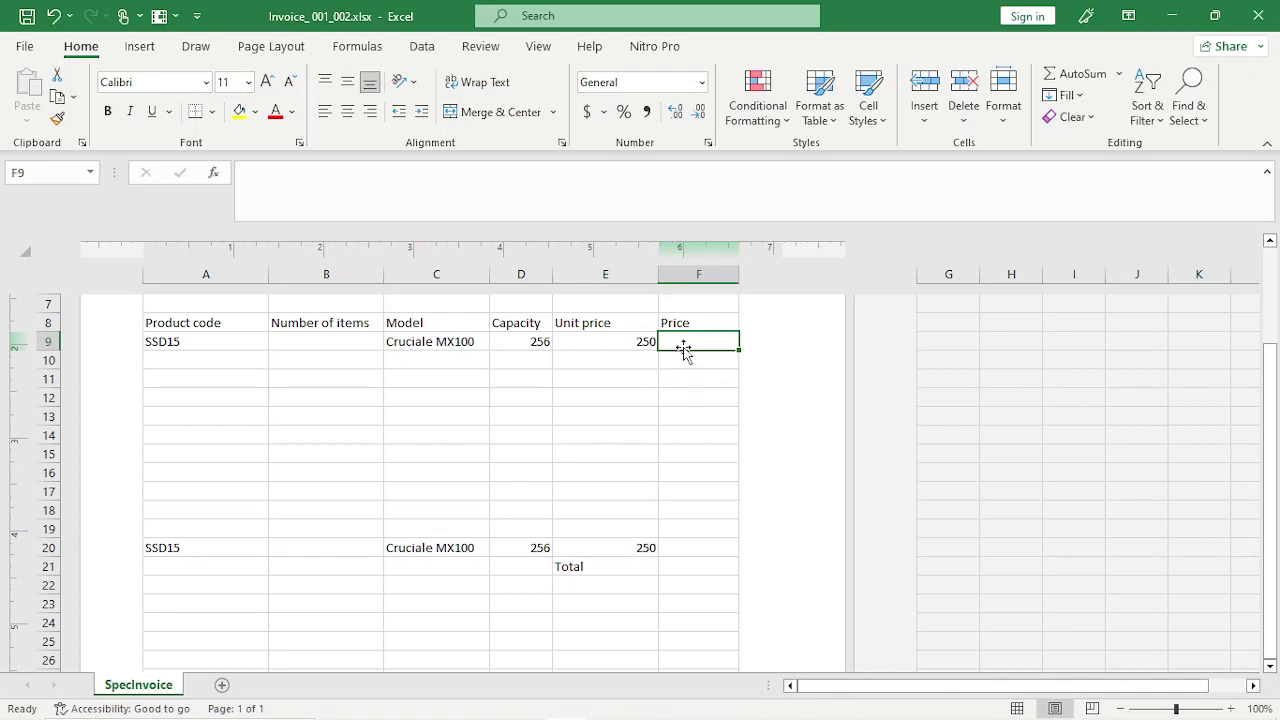
click(212, 345)
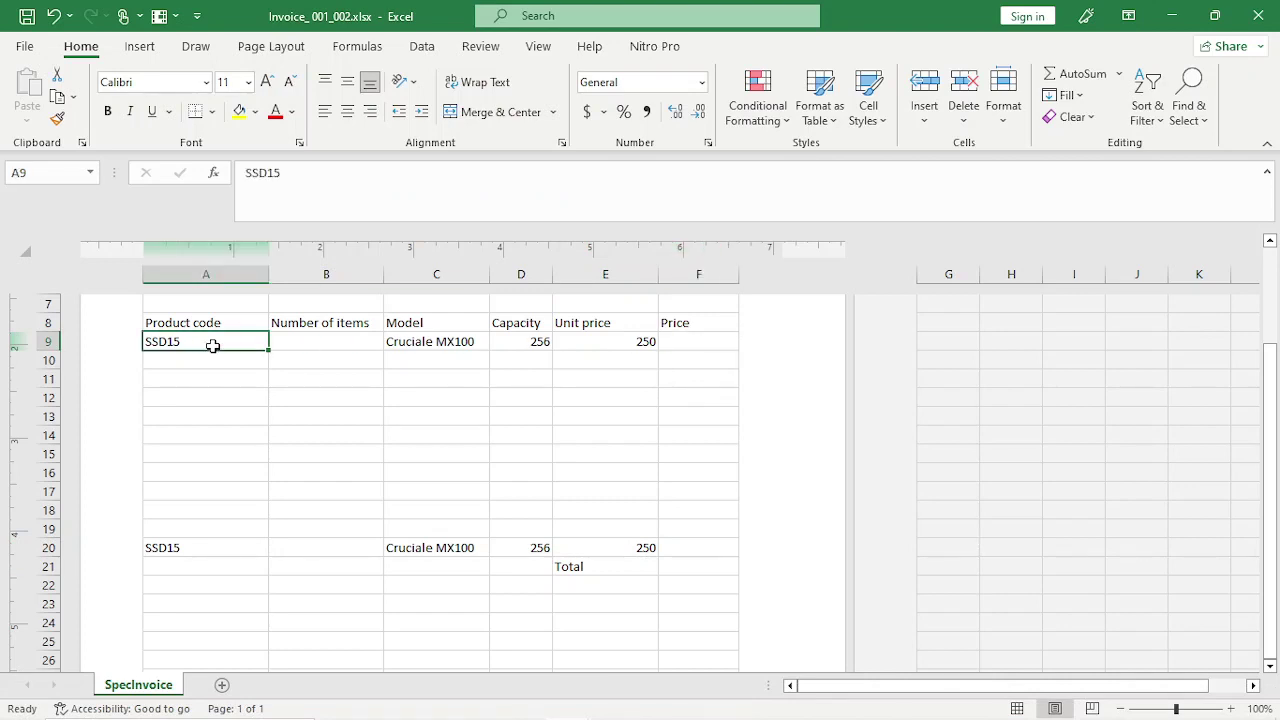
key(BackSpace)
Enter the formula =B9*E9 in Price cell F9 to multiply the number of items by the unit price.
click(668, 345)
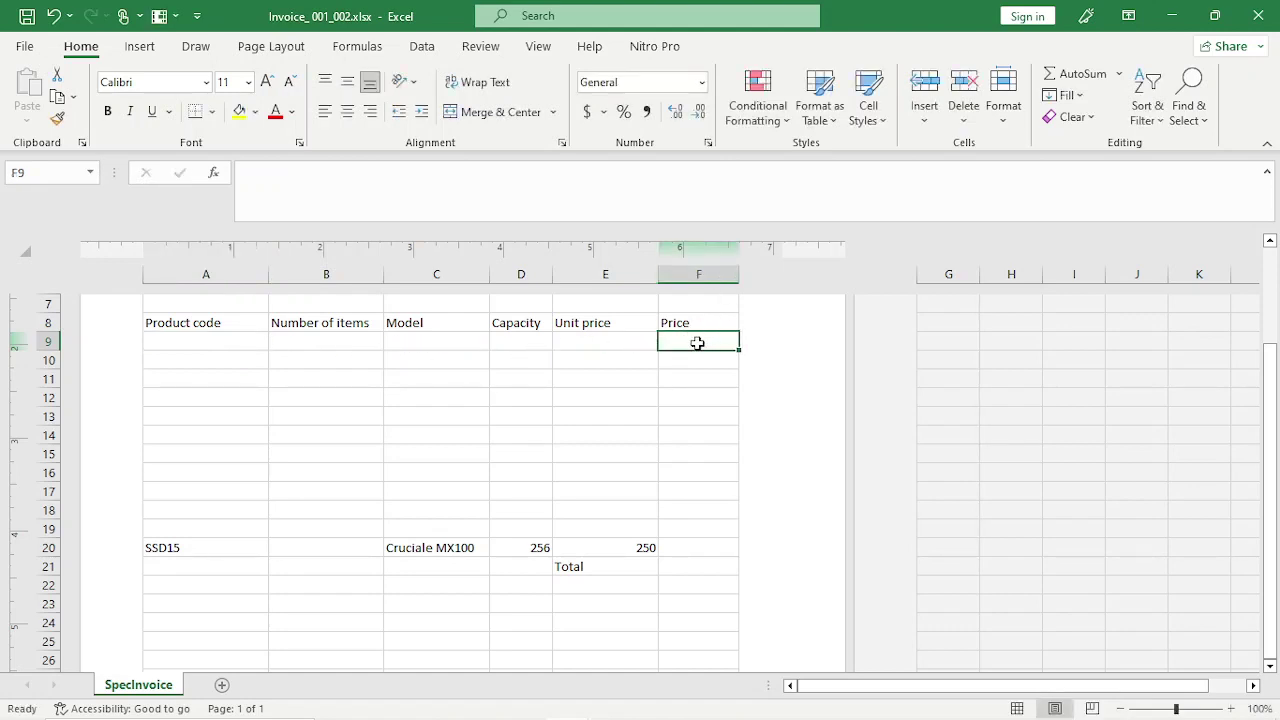
text(=)
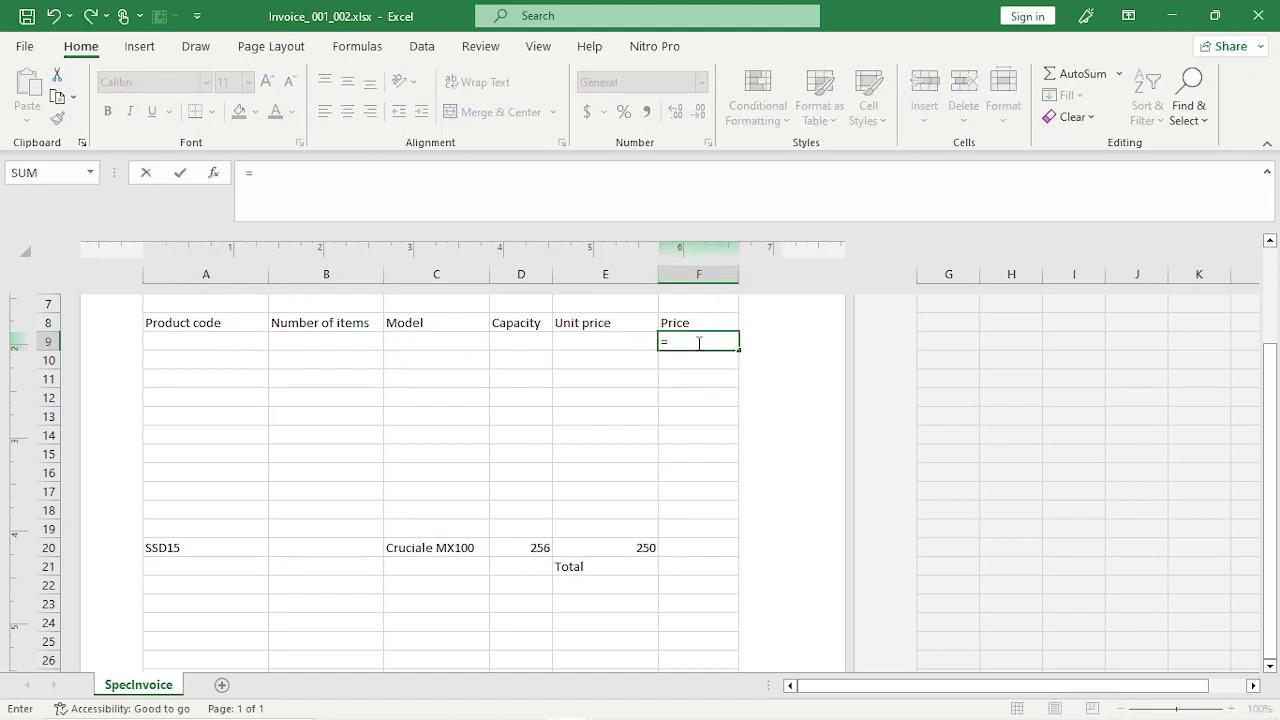
click(340, 344)
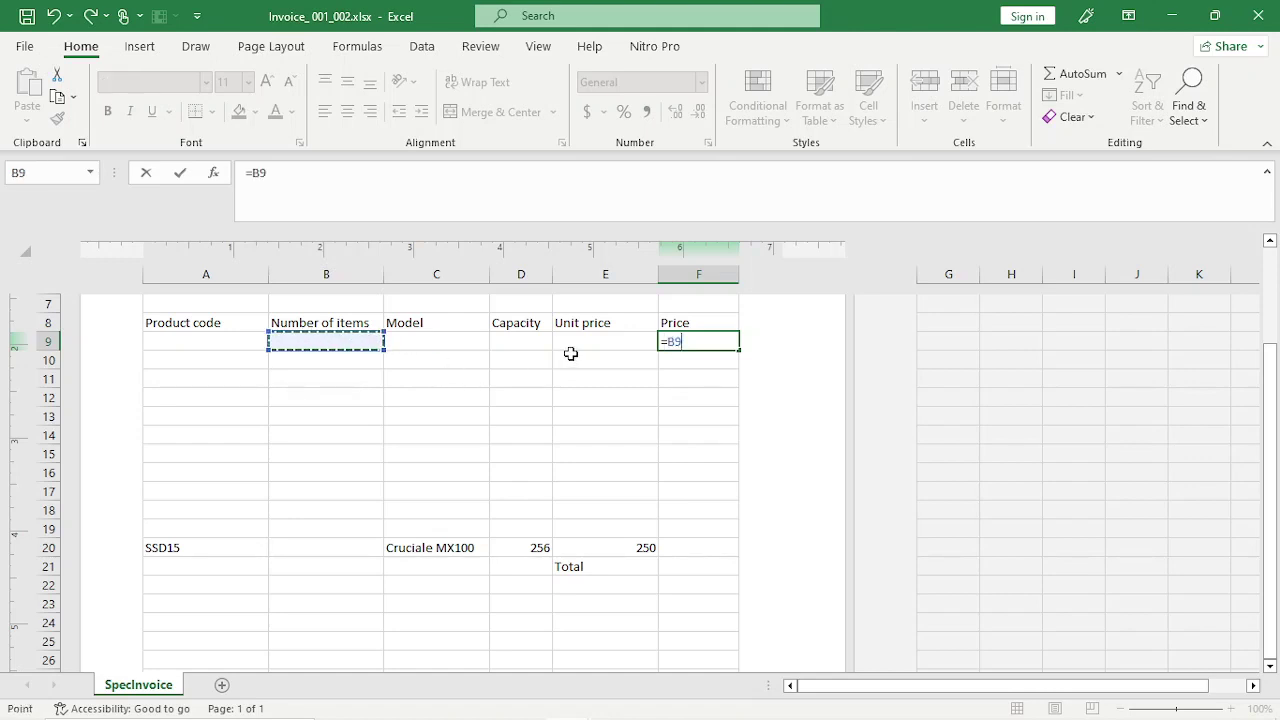
text(*)
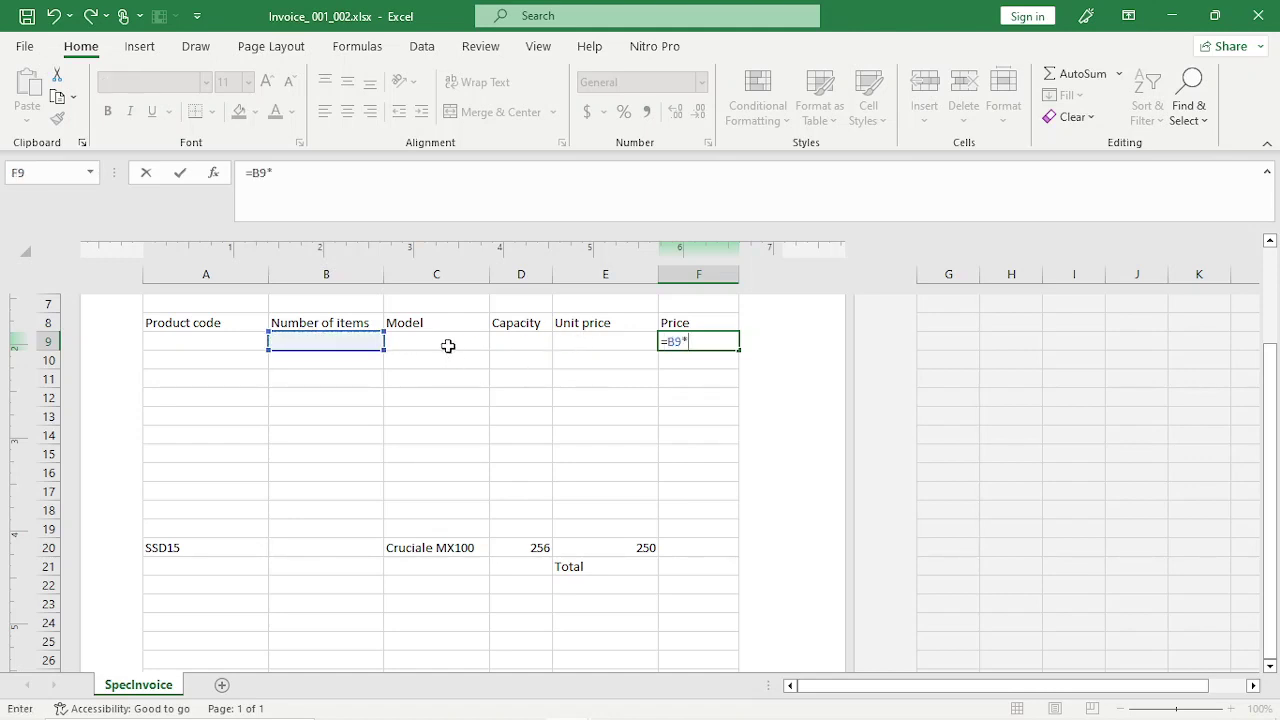
click(564, 340)
key(Return)
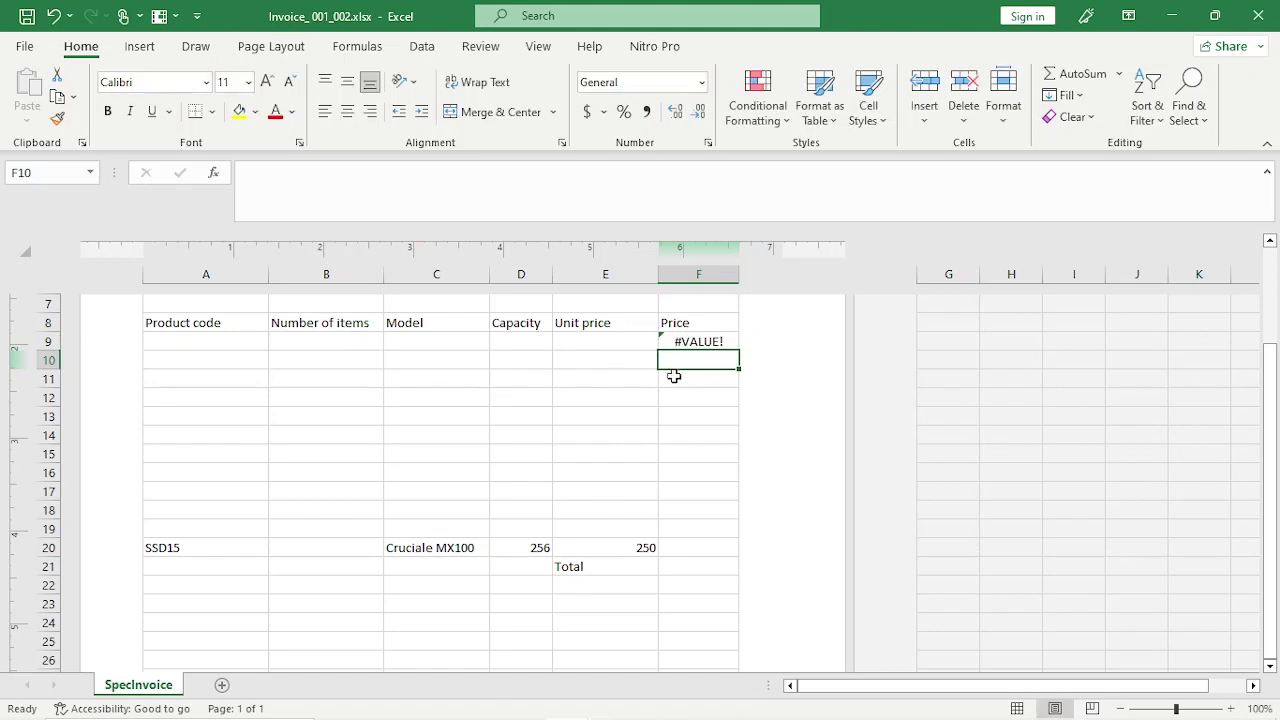
click(707, 341)
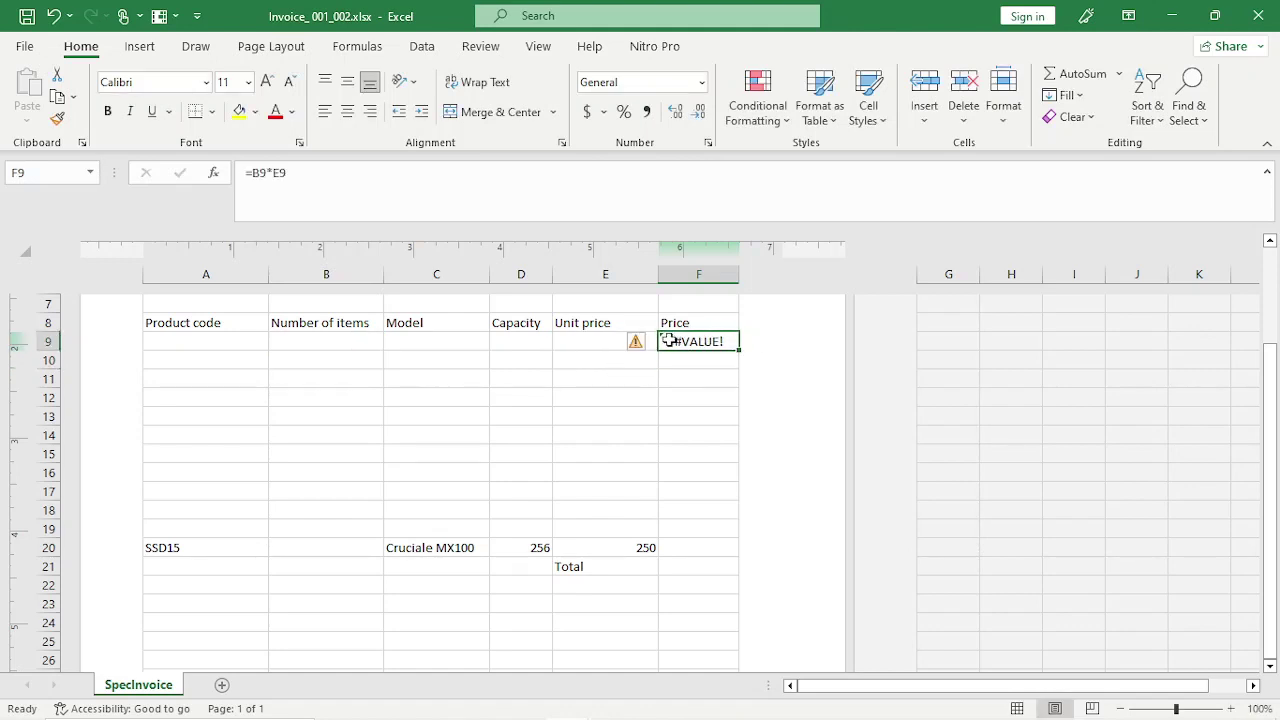
Enter product code SSD15 in A9 and check the Price formula in F9.
click(219, 345)
text(ssD15)
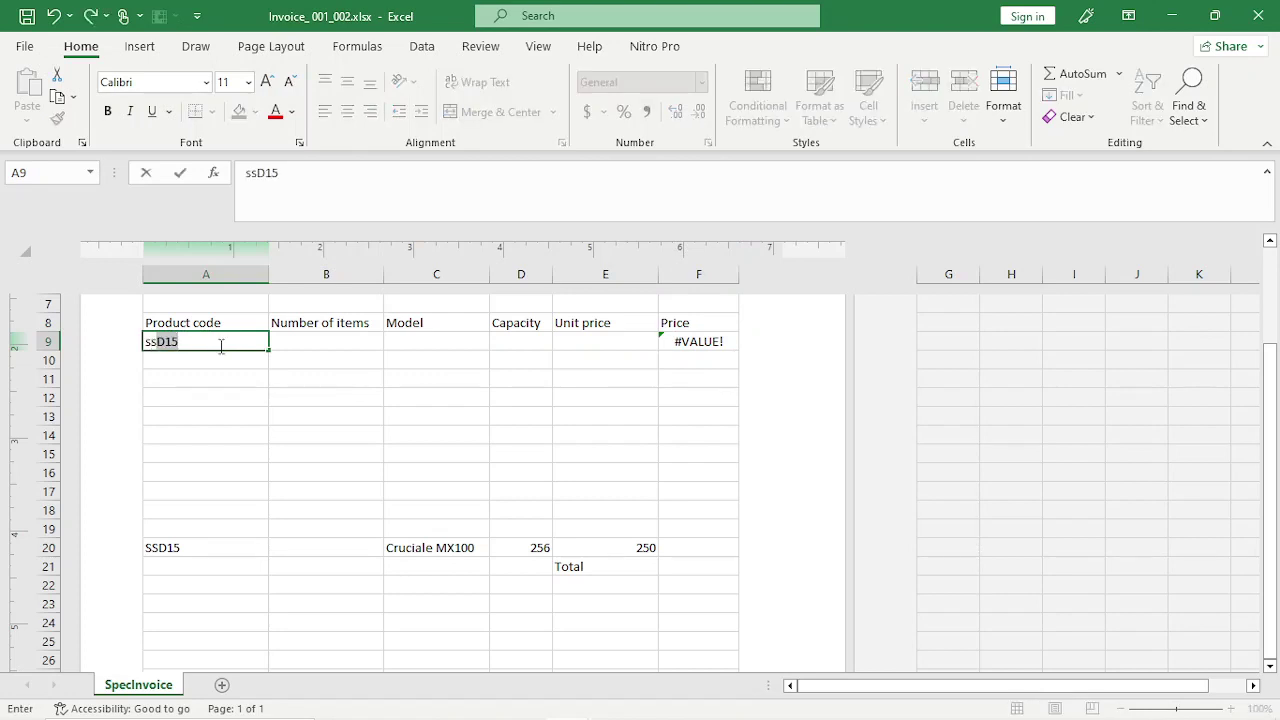
key(Return)
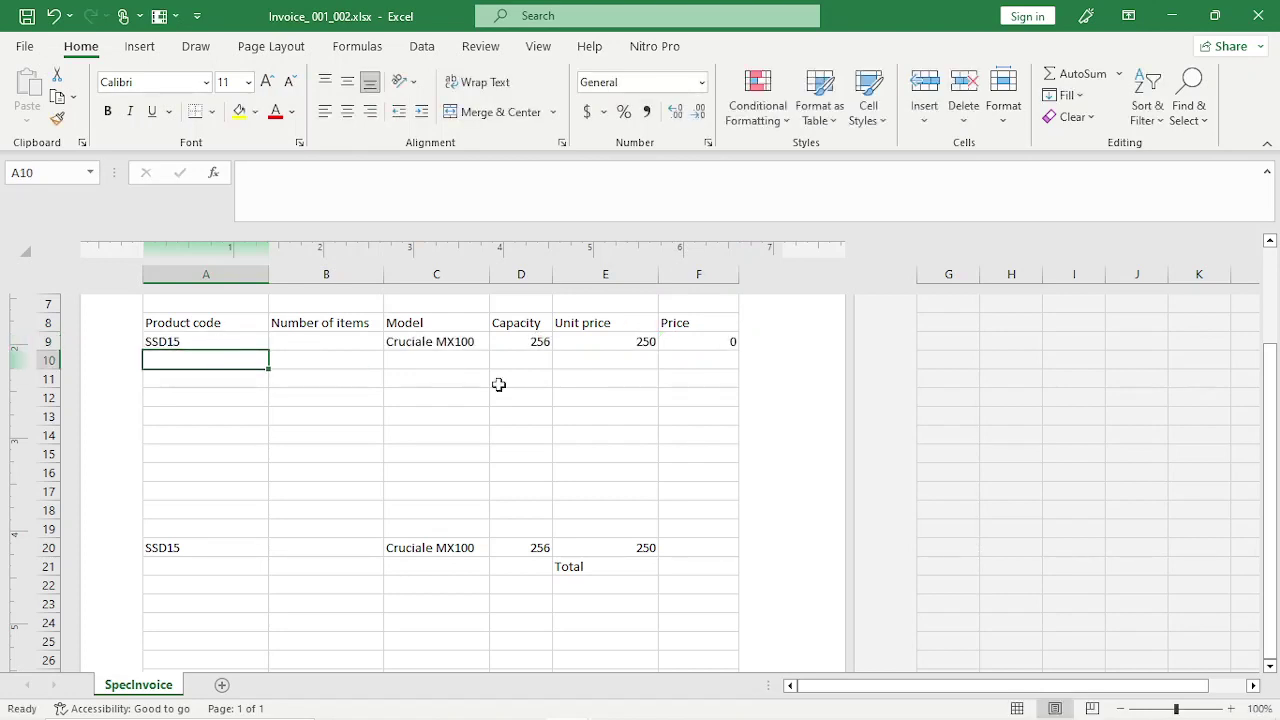
click(719, 341)
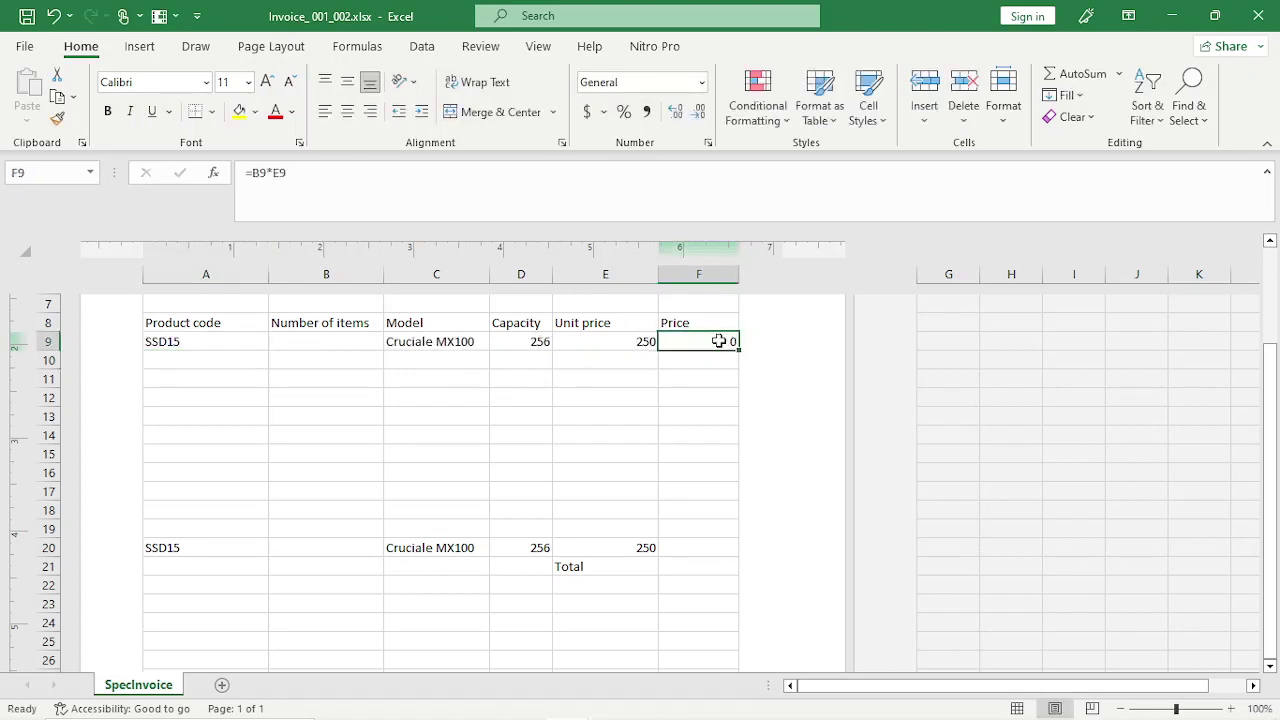
Consult the exam paper PDF on task 11's empty number-of-items condition, and return to the invoice workbook in Excel.
click(330, 342)
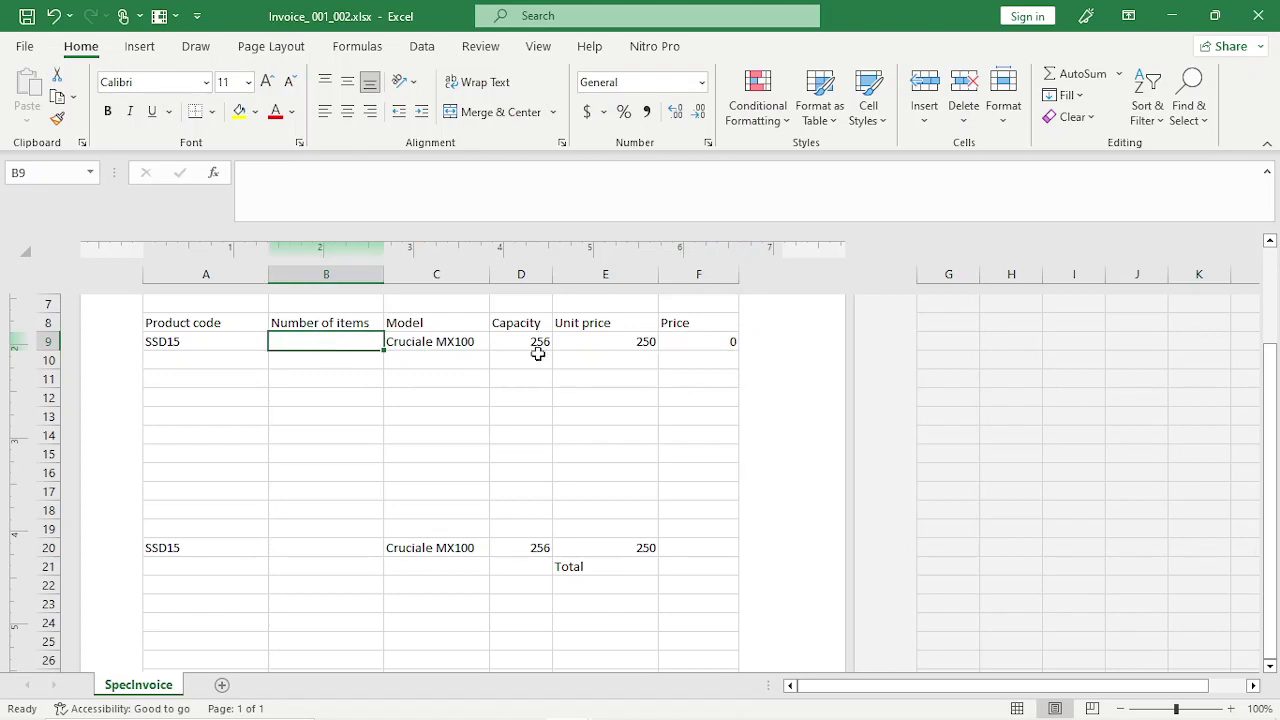
click(434, 695)
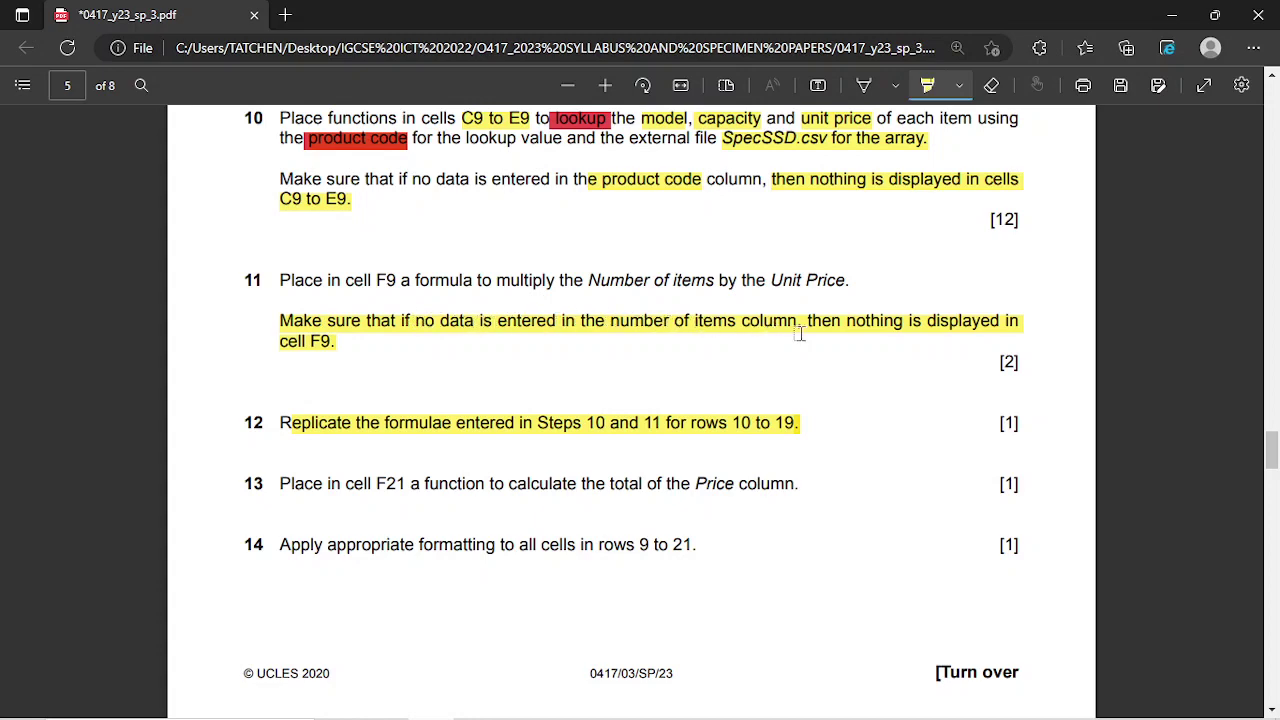
click(1171, 15)
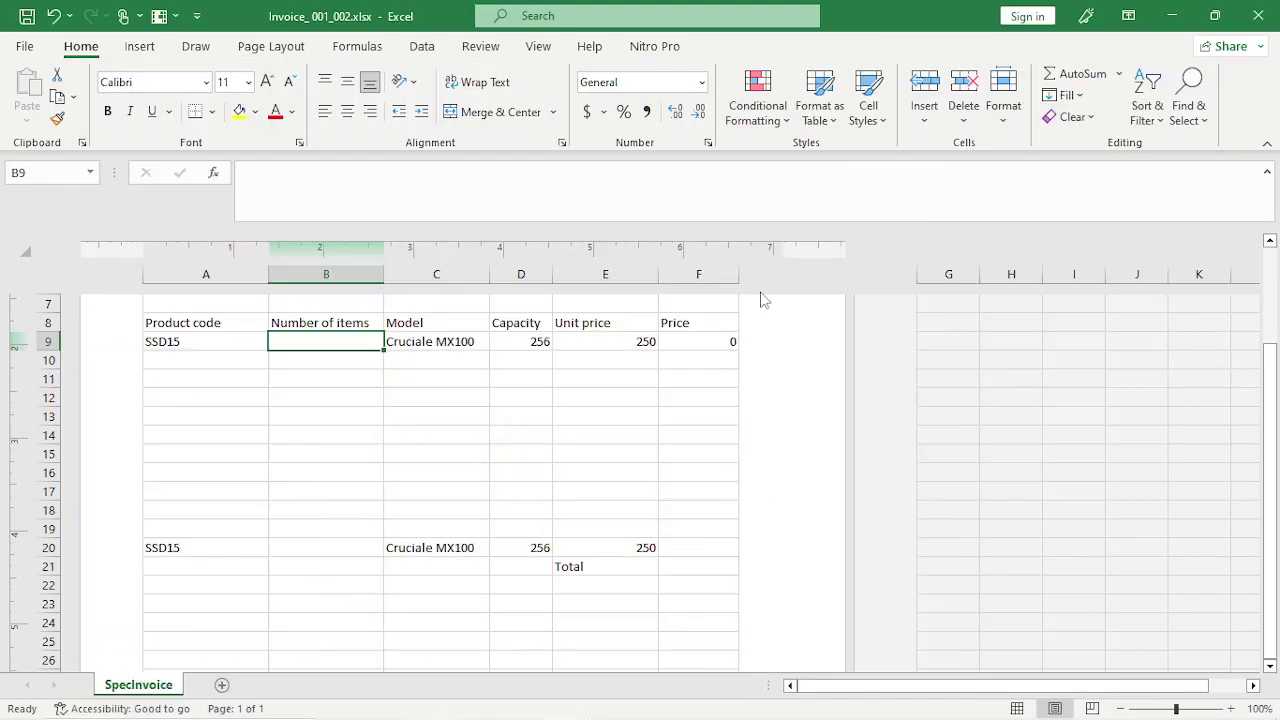
Replace the formula in Price cell F9 with an IF function whose logical test is B9="".
double_click(668, 343)
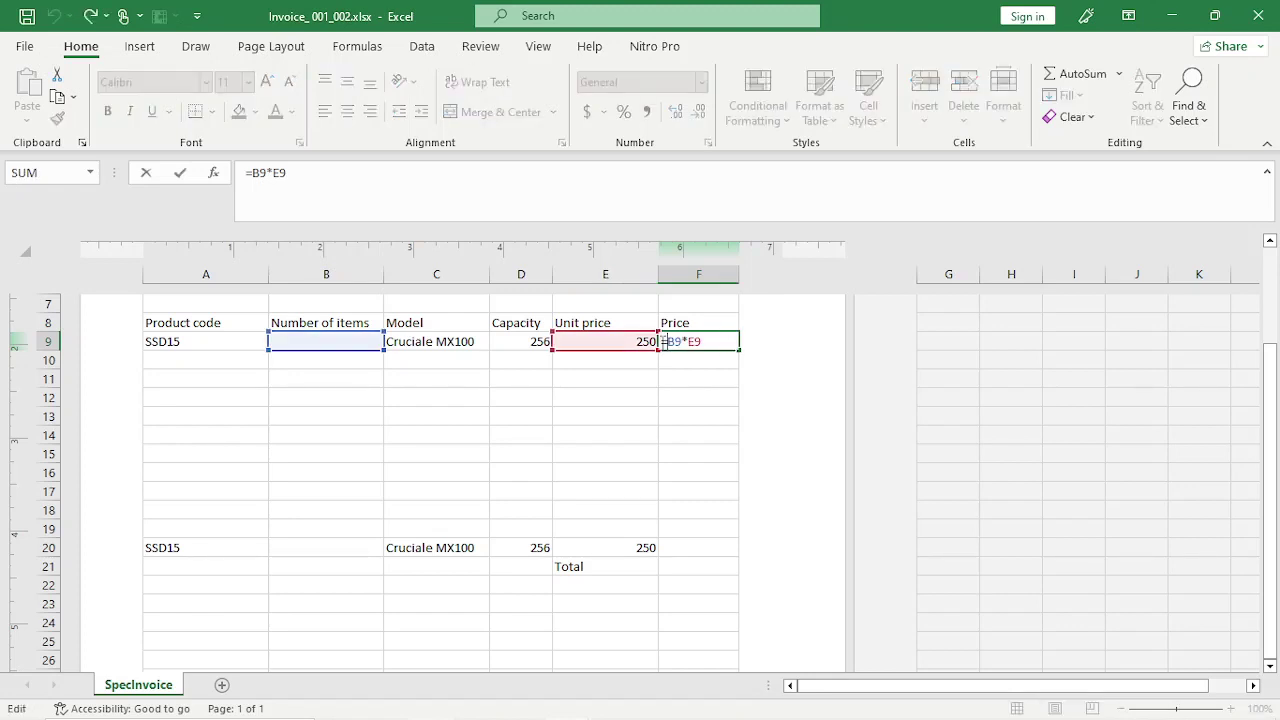
drag(664, 342, 704, 342)
key(BackSpace)
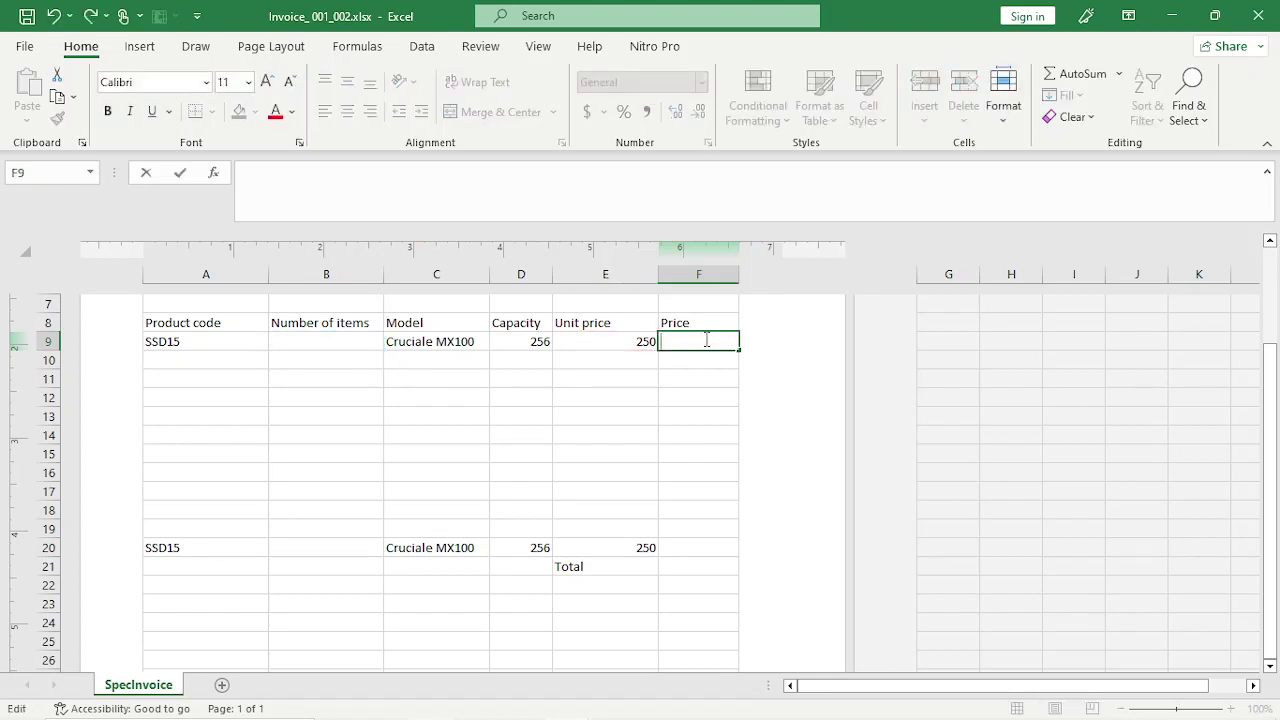
text(=)
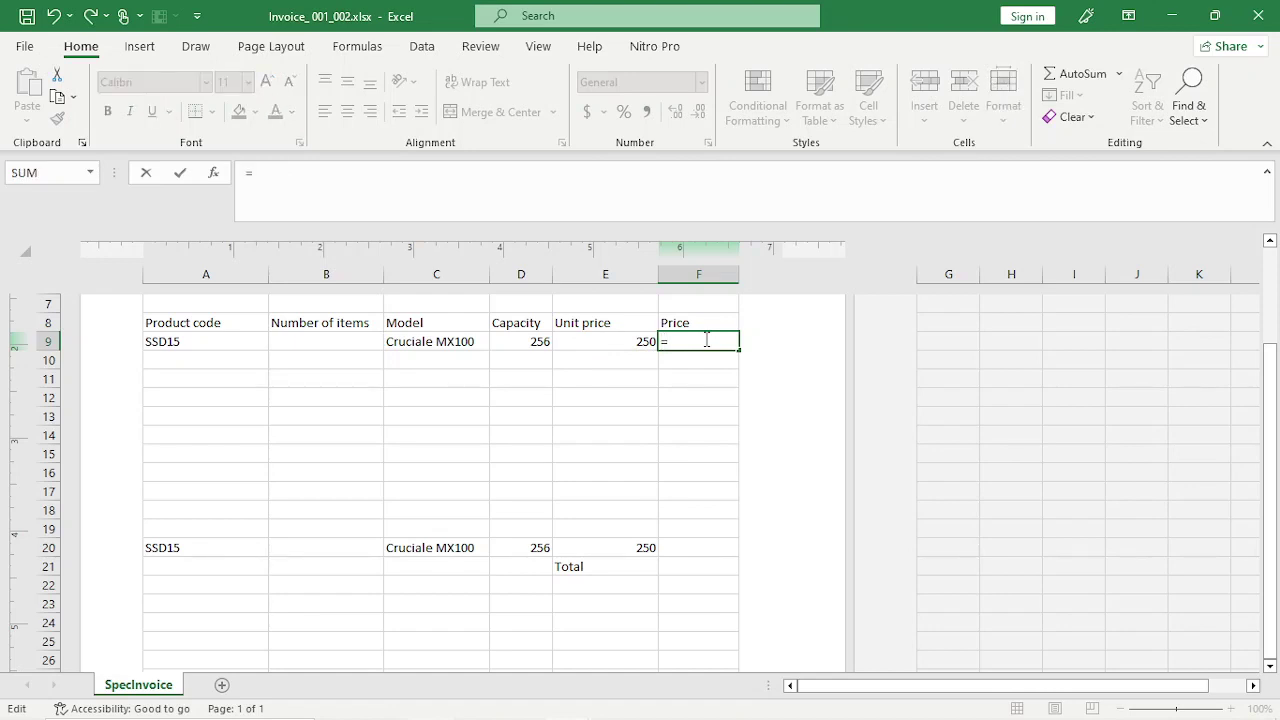
text(if)
key(Tab)
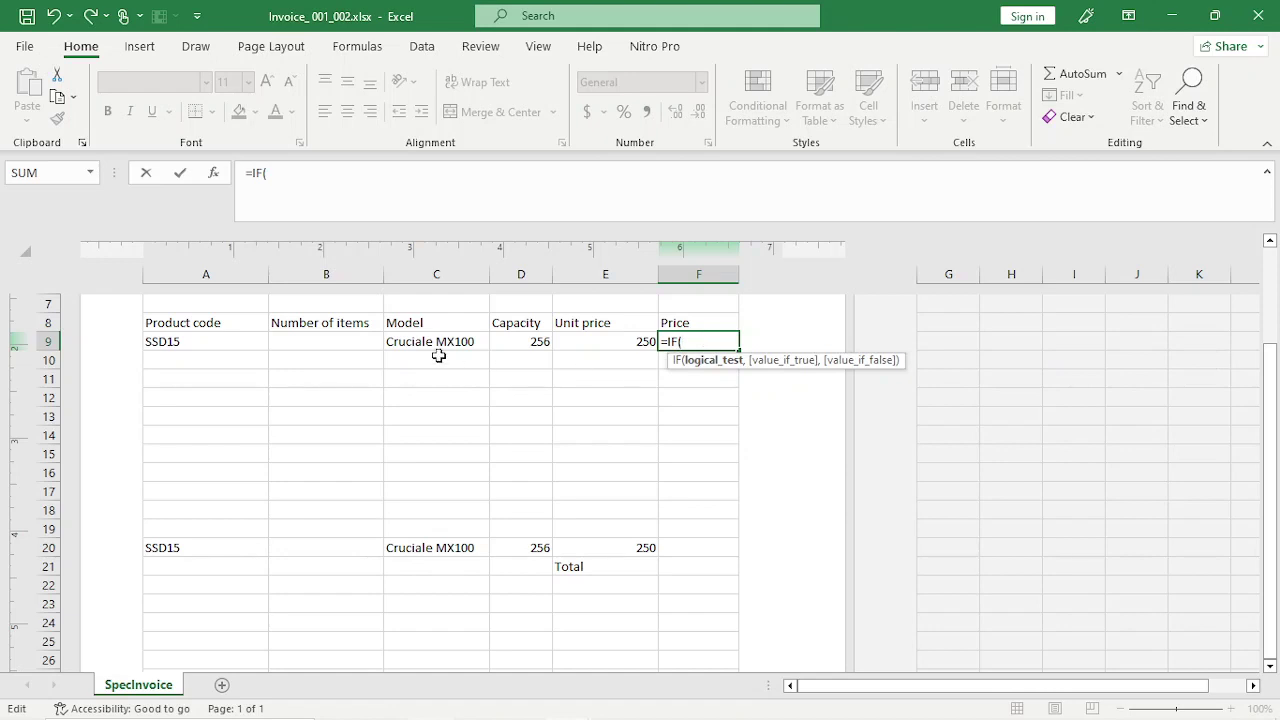
click(343, 341)
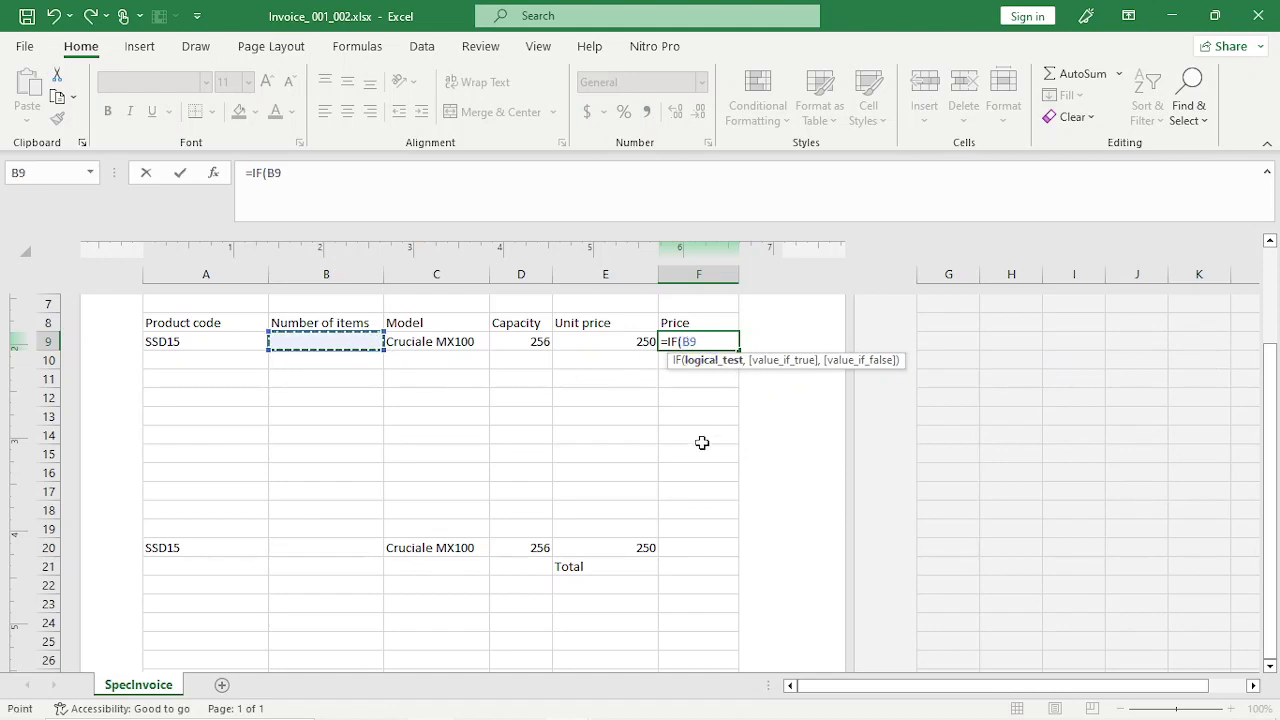
text(=)
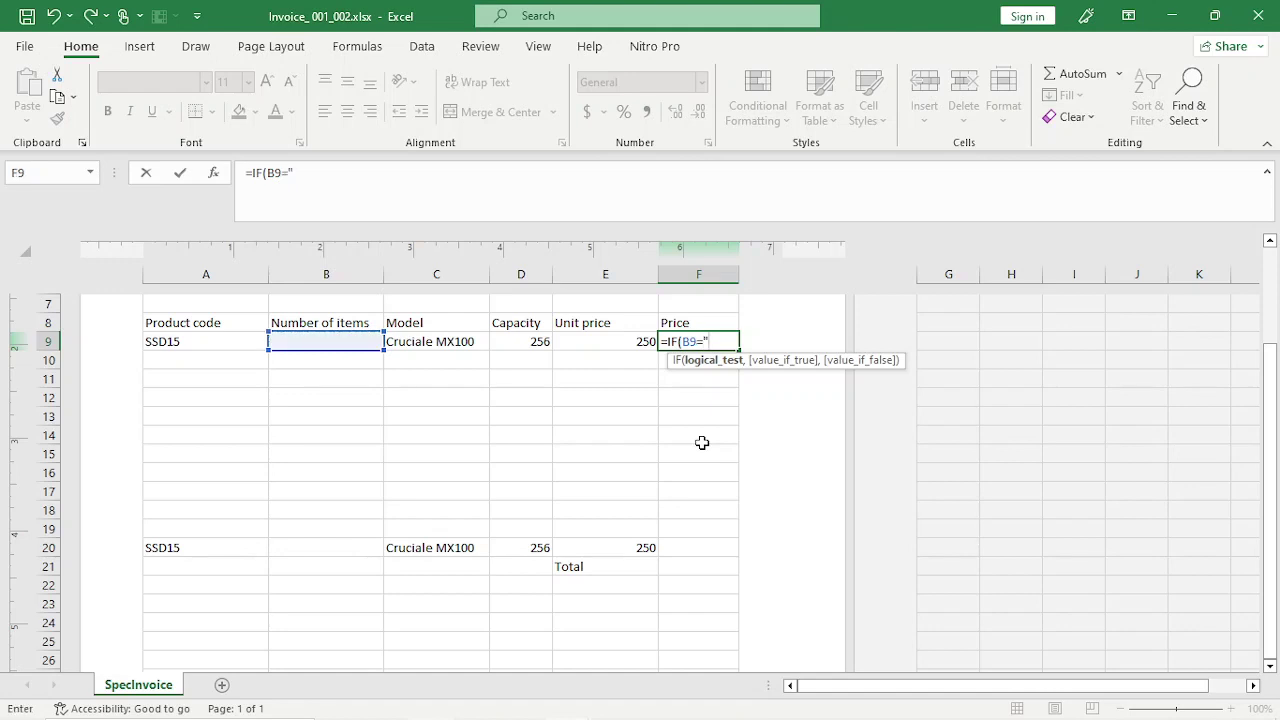
text("",)
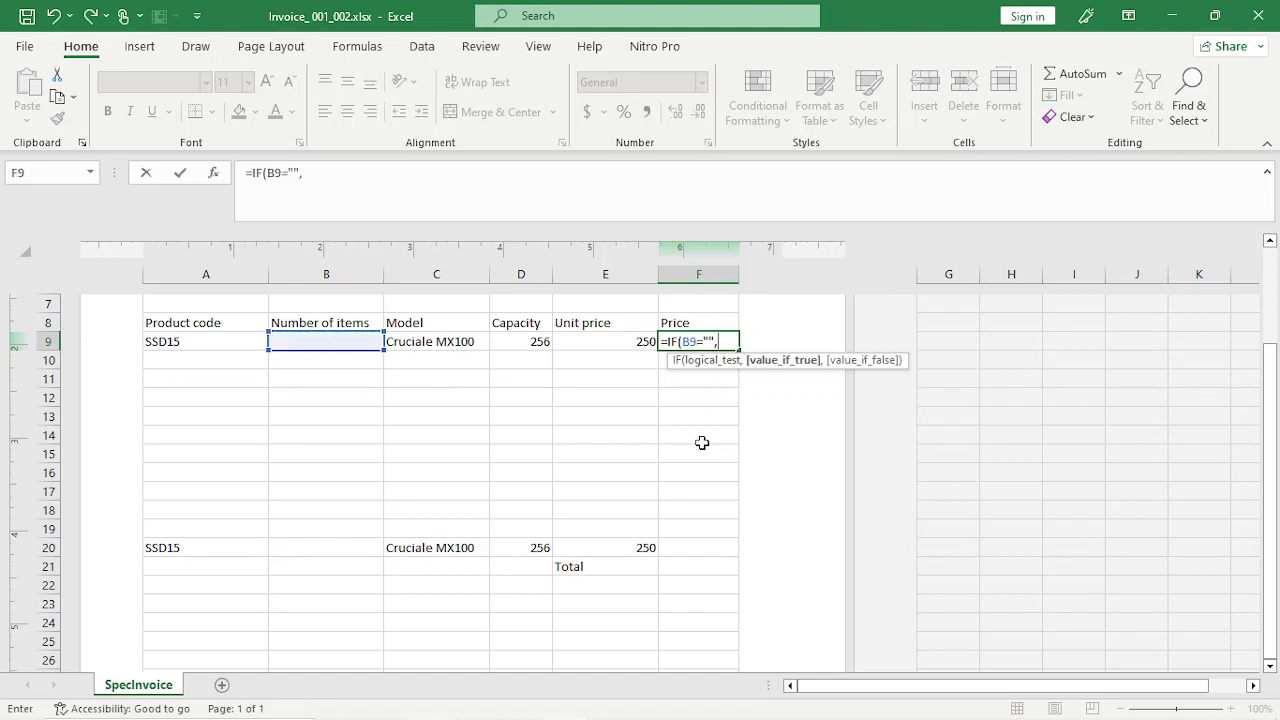
Complete the IF formula in F9 with "" as the true value and B9*E9 as the false value.
text("",)
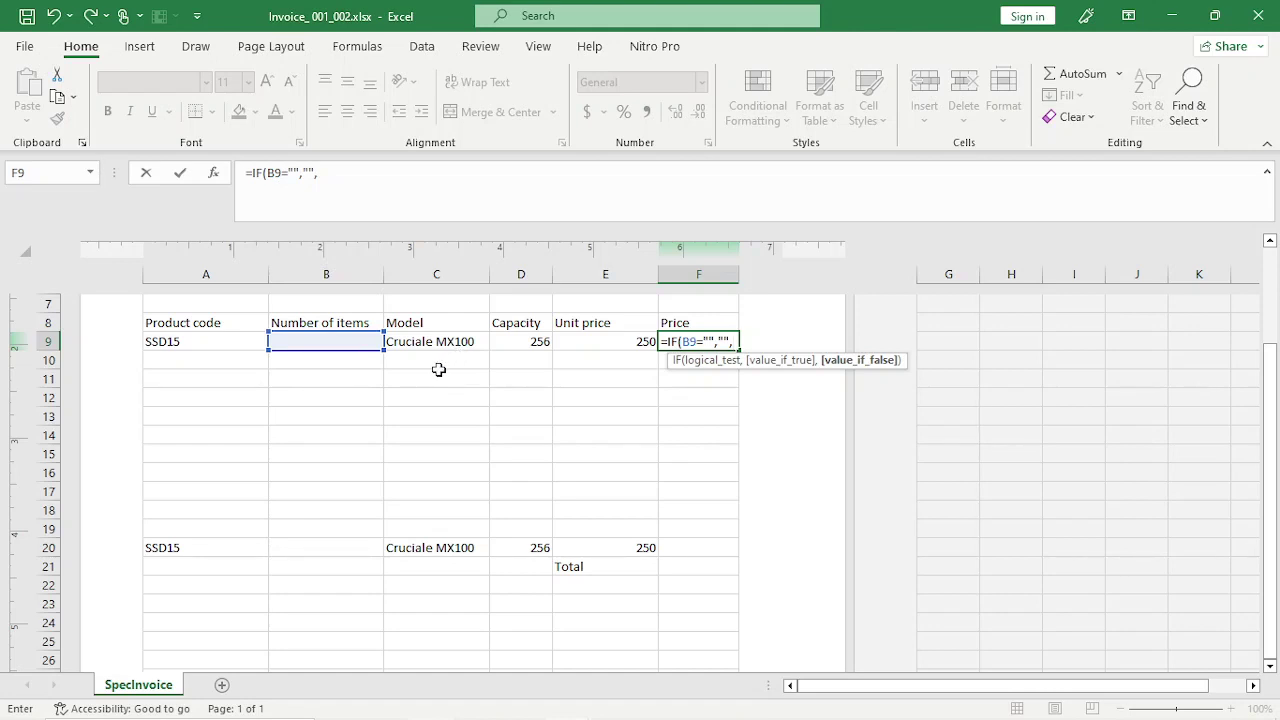
click(355, 343)
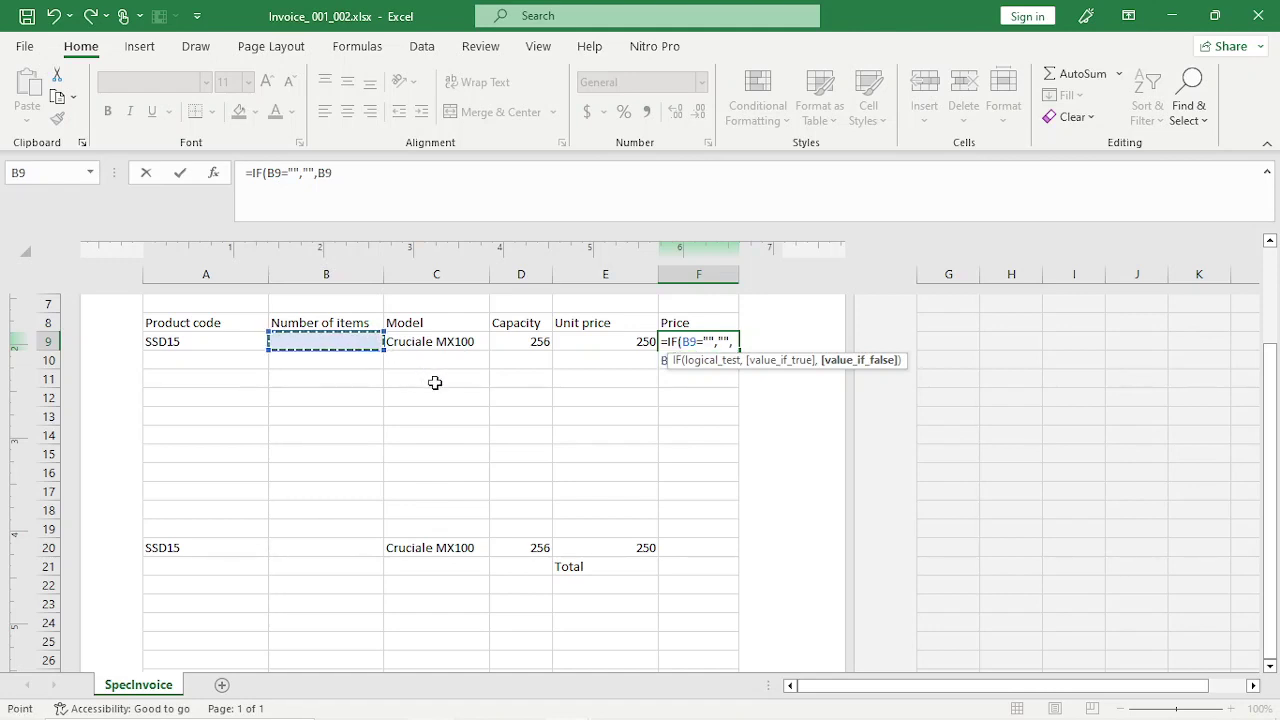
text(*)
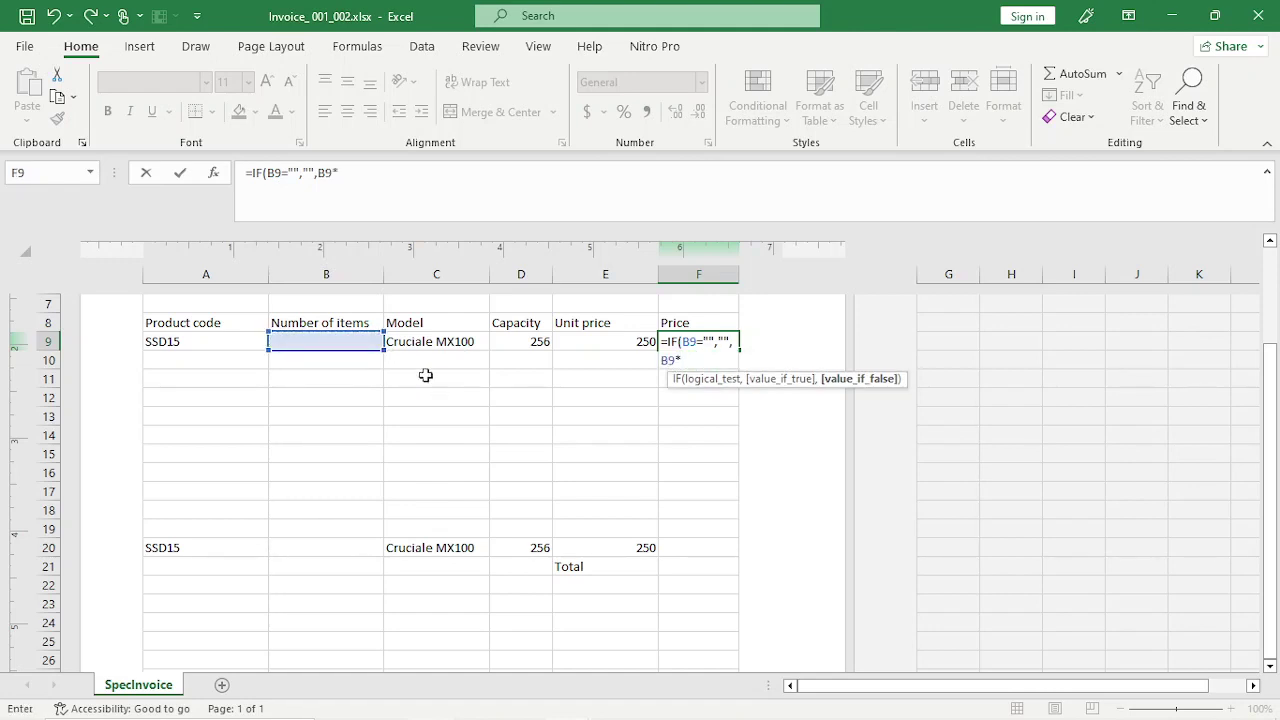
click(590, 341)
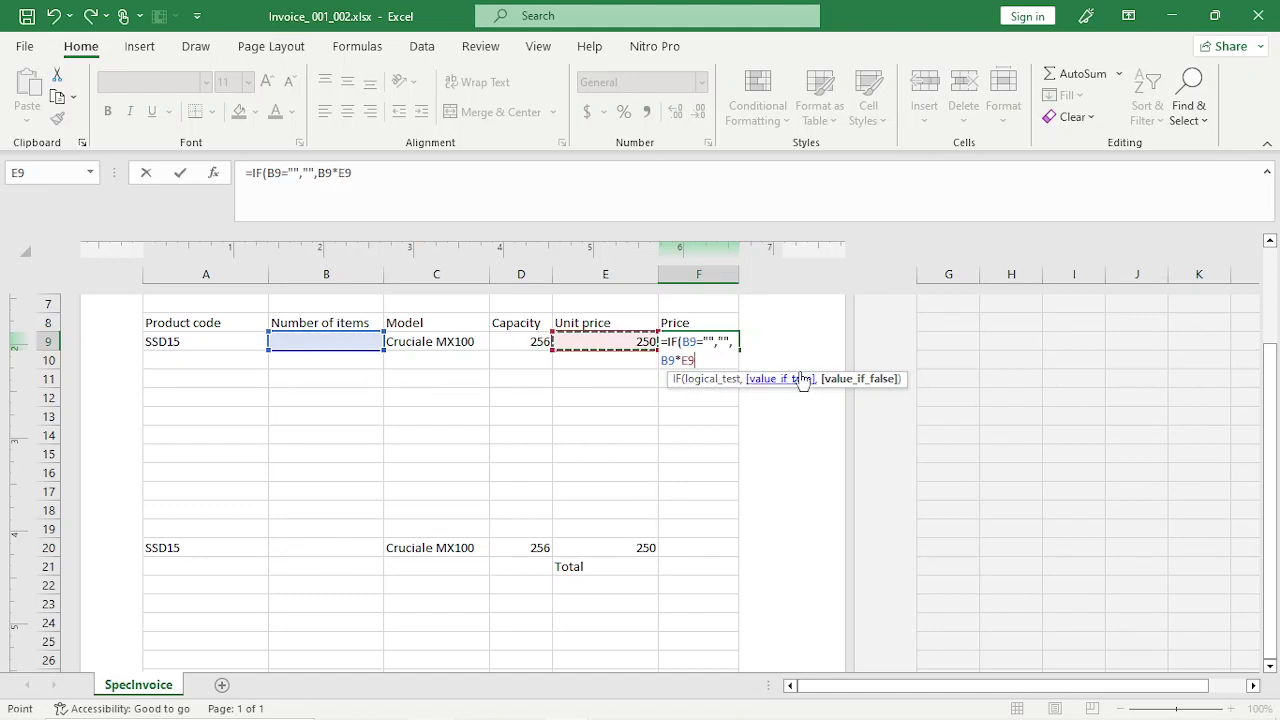
text())
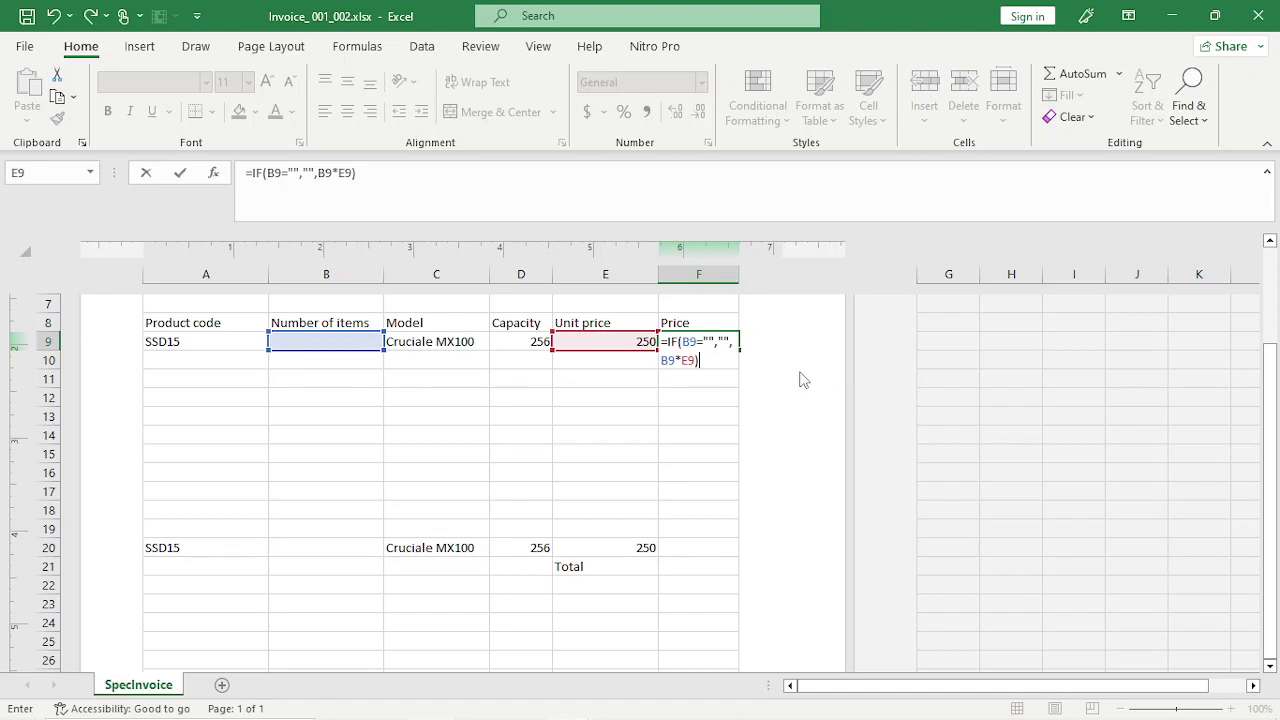
key(Return)
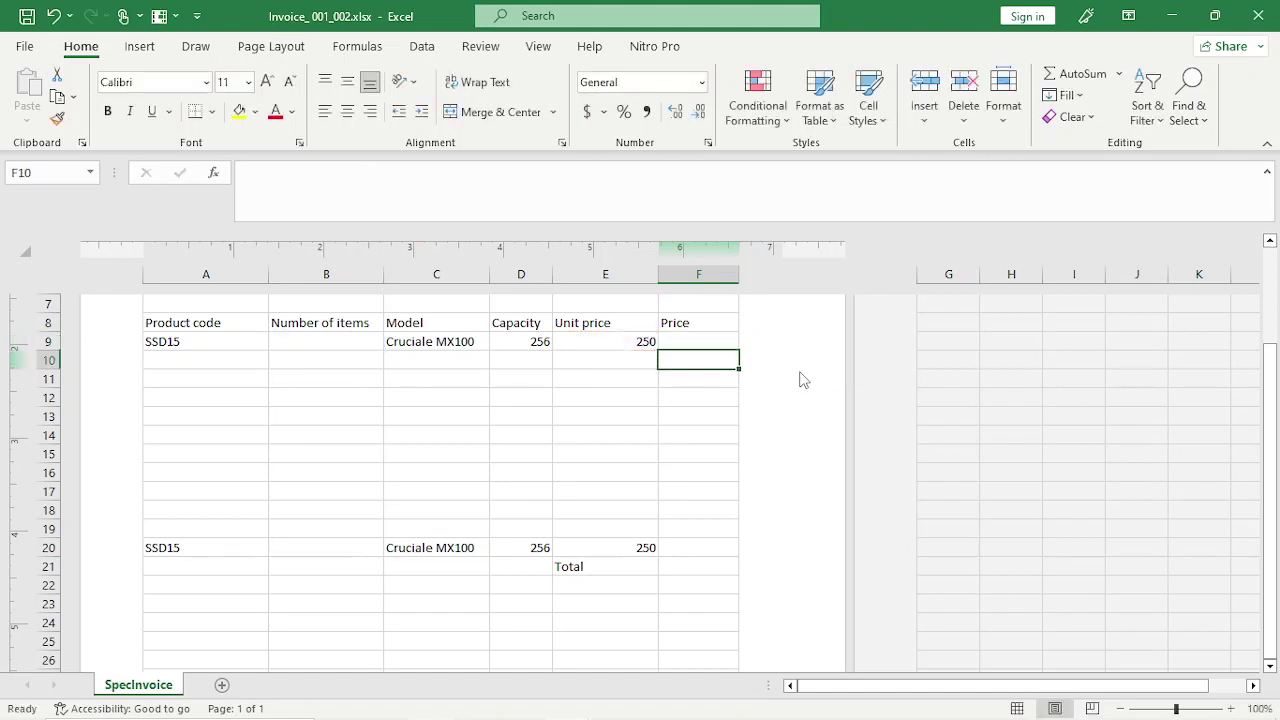
Enter 2 as the number of items in B9 and check the price in F9.
click(354, 340)
text(3)
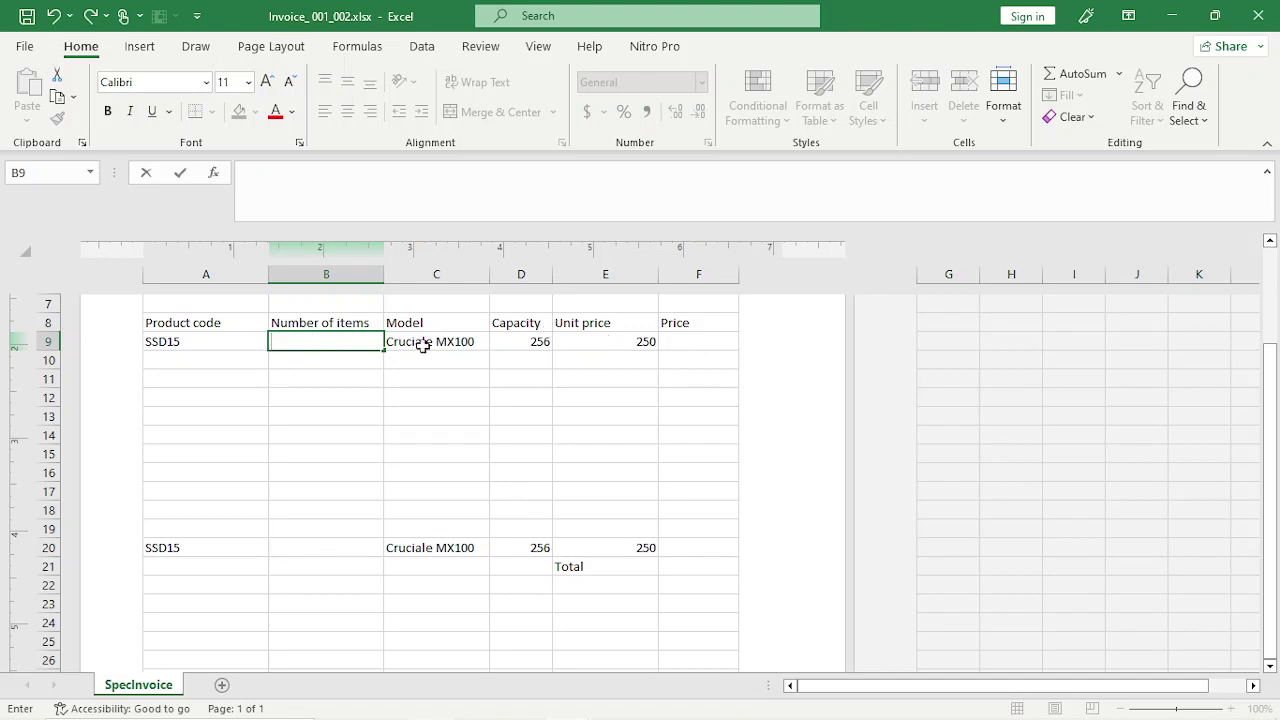
text(2)
click(688, 376)
click(692, 349)
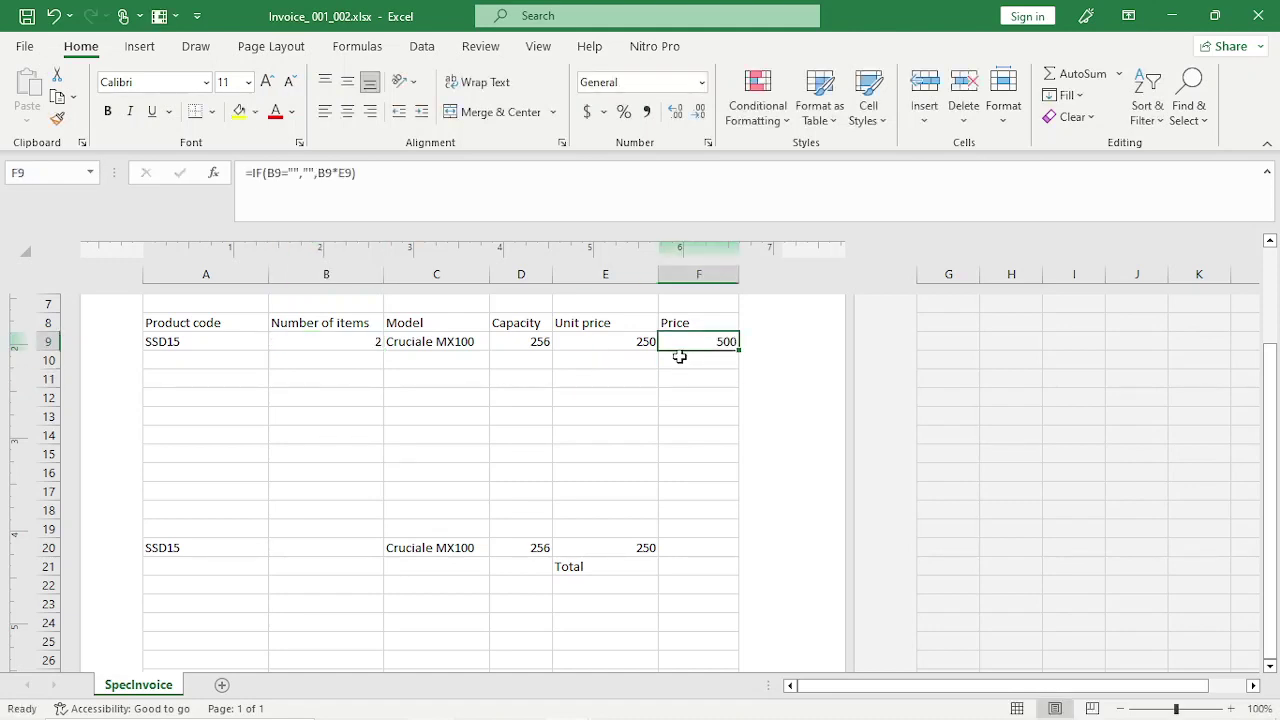
double_click(695, 346)
click(690, 380)
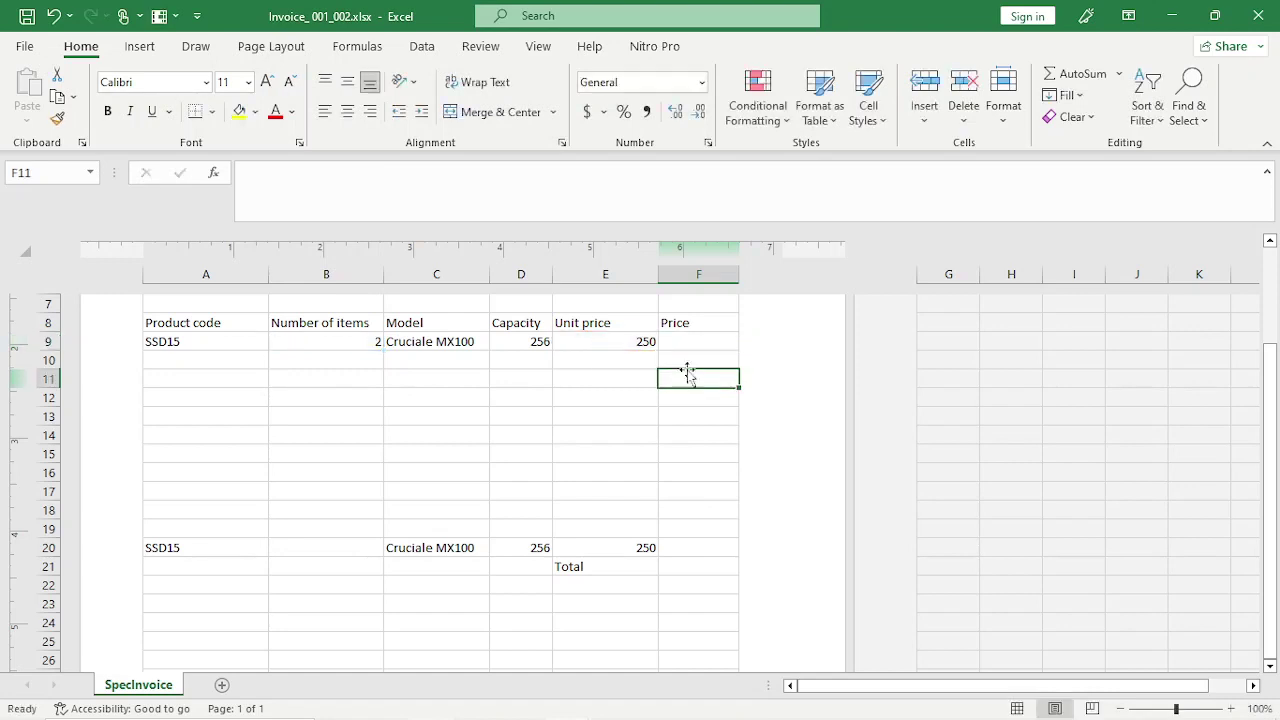
click(683, 340)
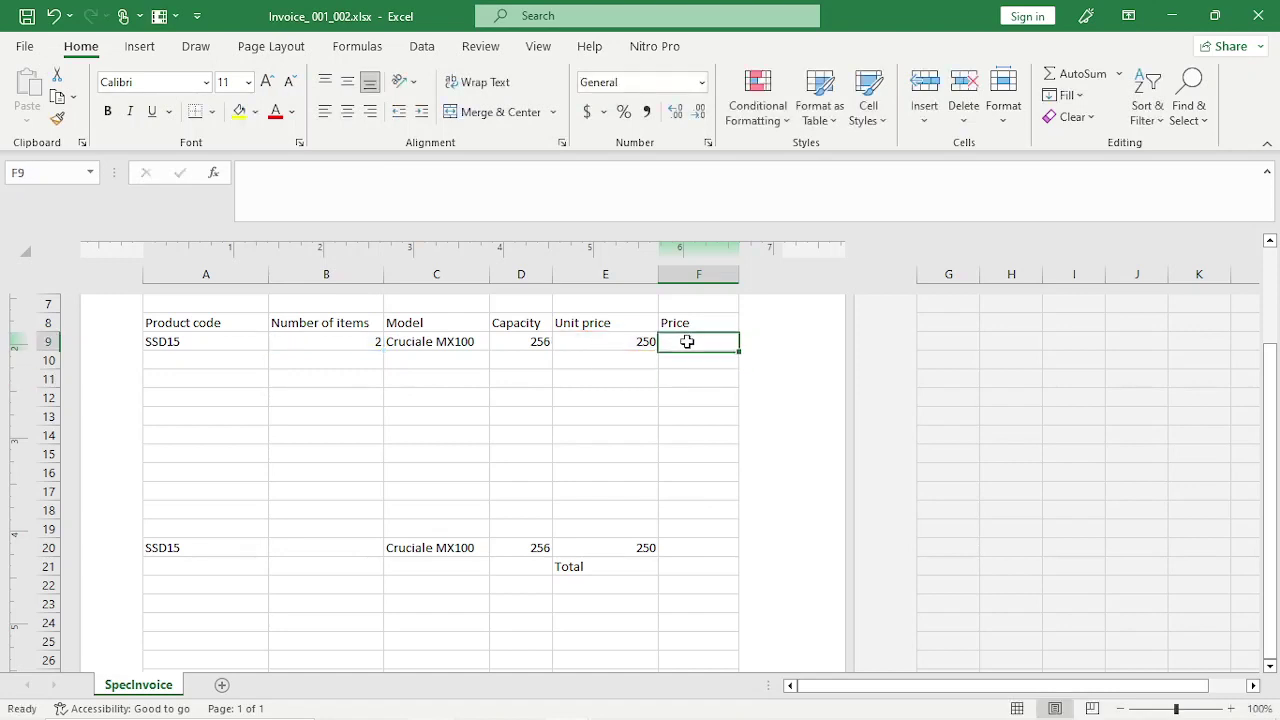
click(53, 15)
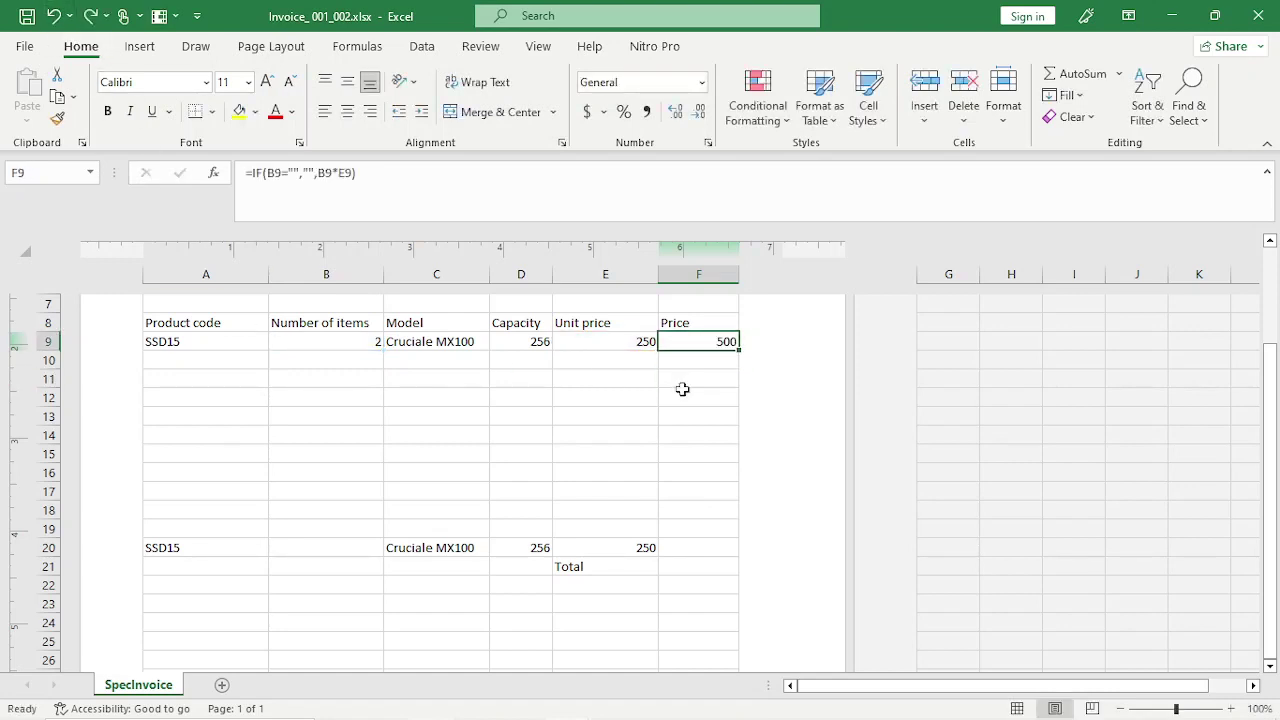
Clear the number of items from B9 and check Price cell F9.
click(350, 360)
click(355, 341)
key(Delete)
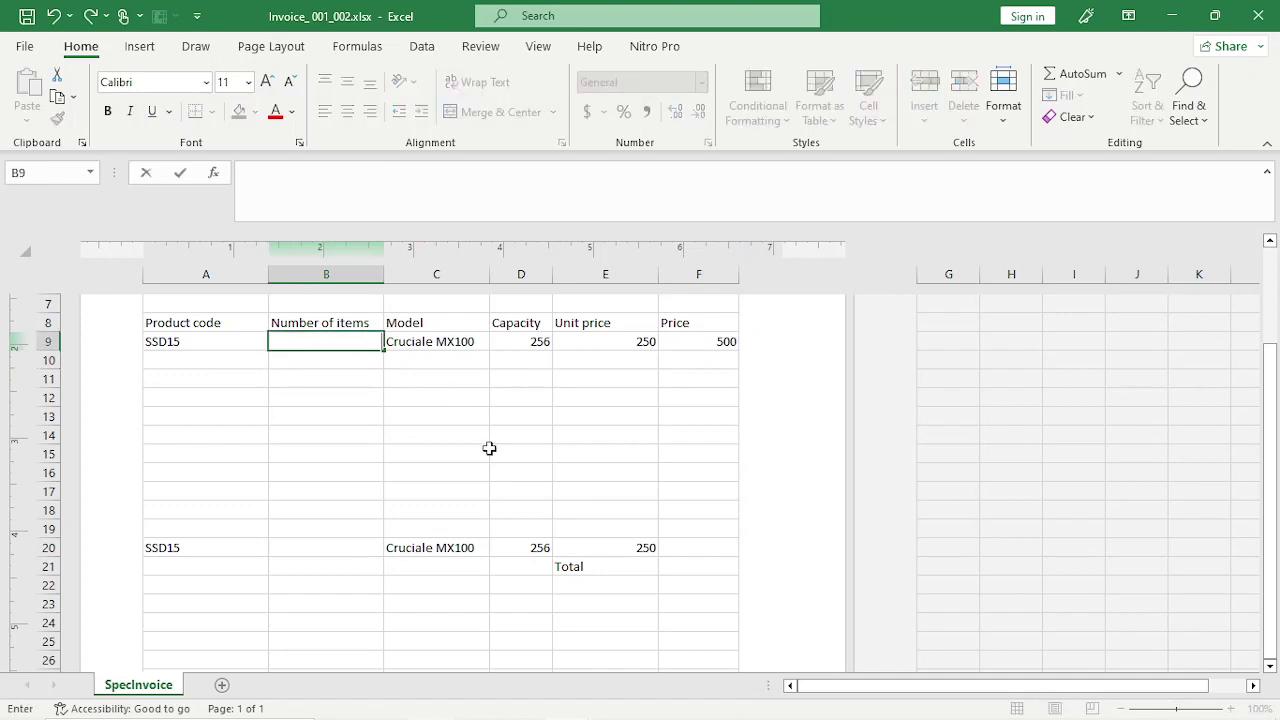
click(493, 450)
click(704, 352)
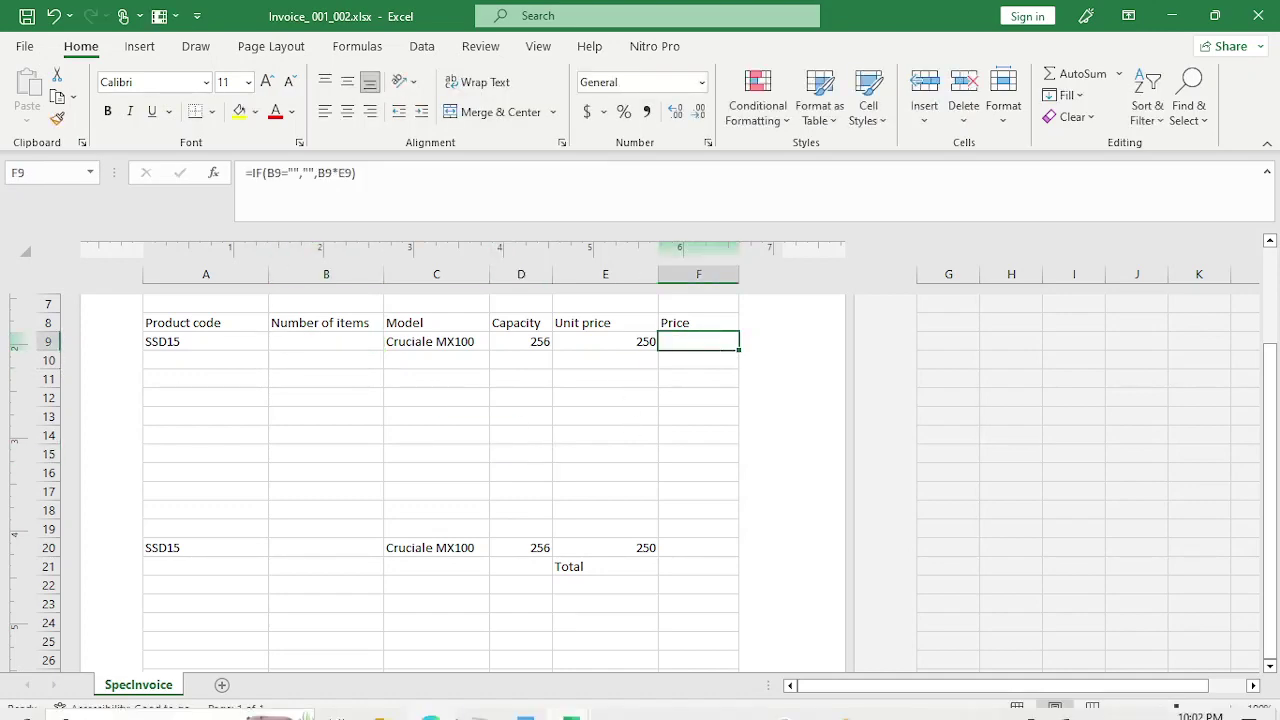
Switch to the exam paper PDF and read tasks 11 to 14.
click(430, 705)
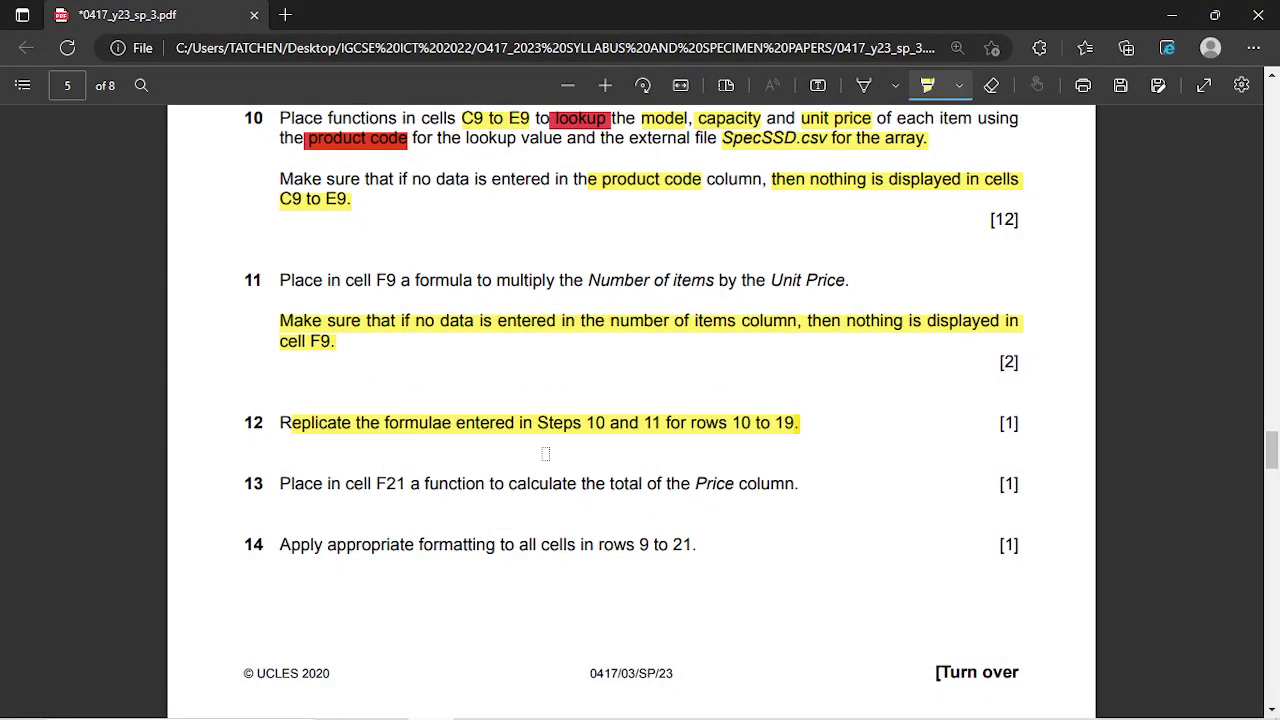
drag(284, 282, 848, 282)
scroll(316, 254, down, 3)
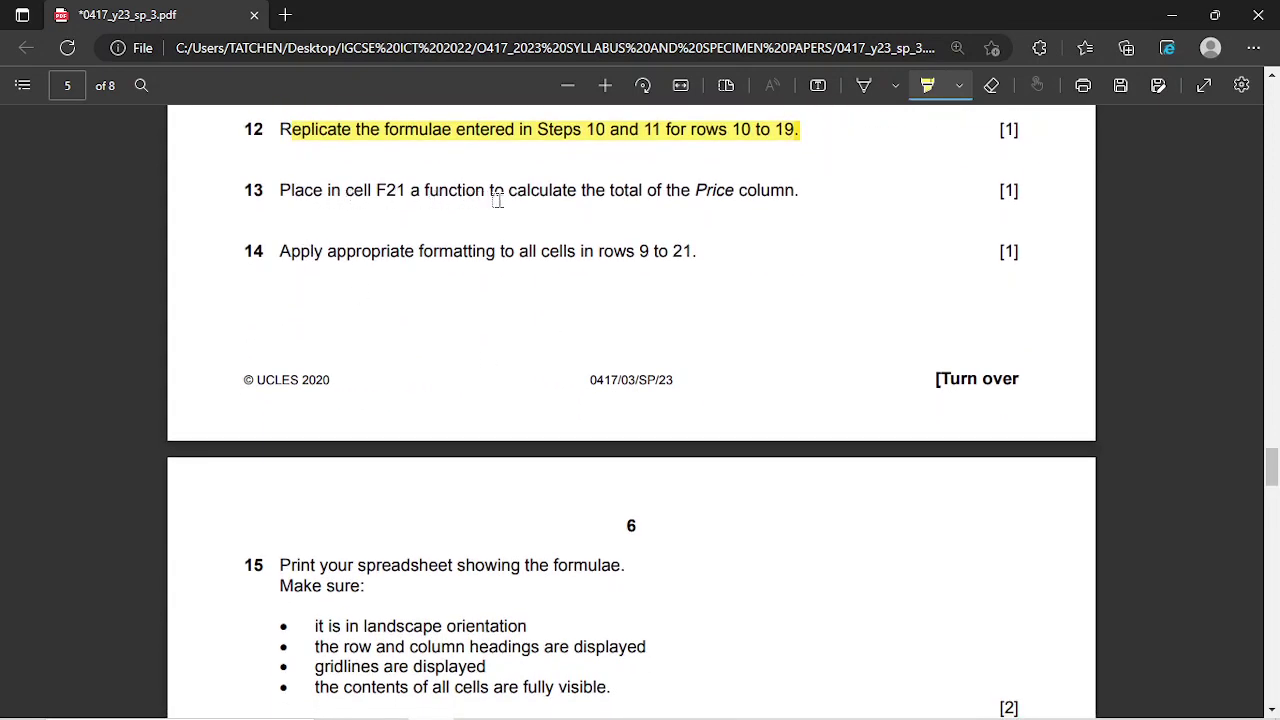
scroll(497, 200, up, 1)
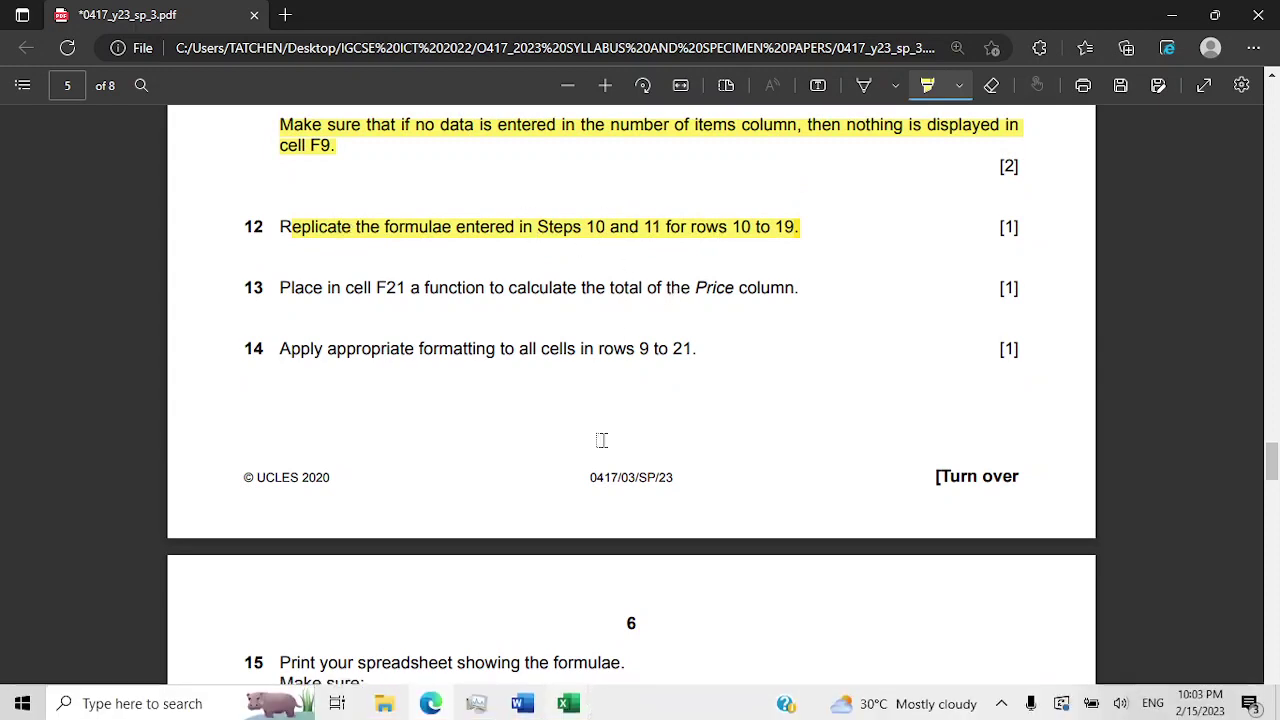
Return to the invoice workbook in Excel and fill the Price formula from F9 down through F20.
click(568, 702)
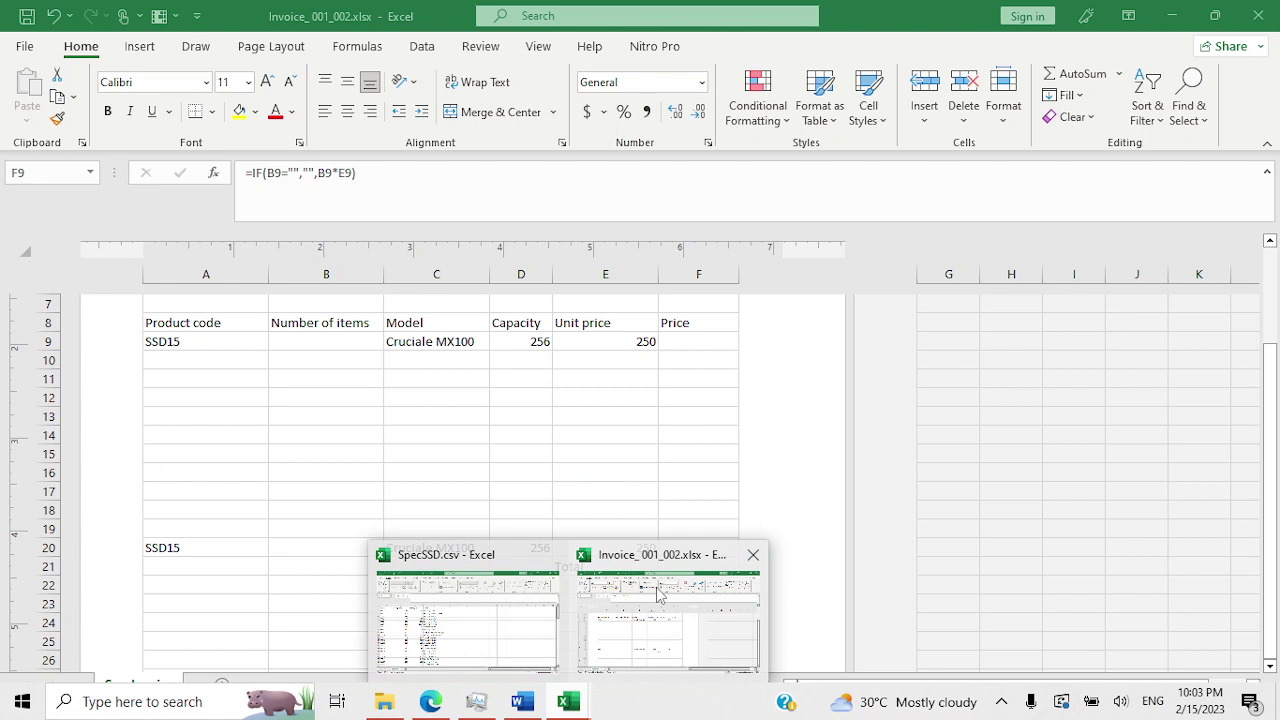
click(660, 595)
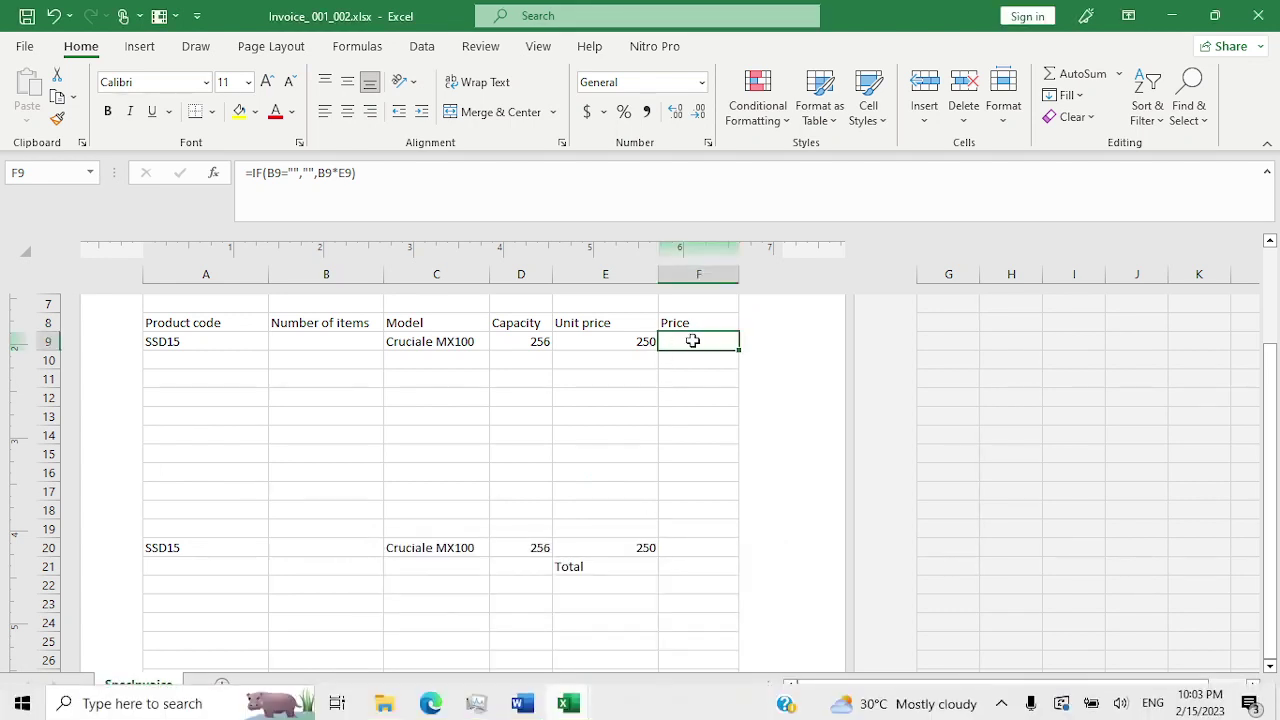
drag(737, 349, 743, 554)
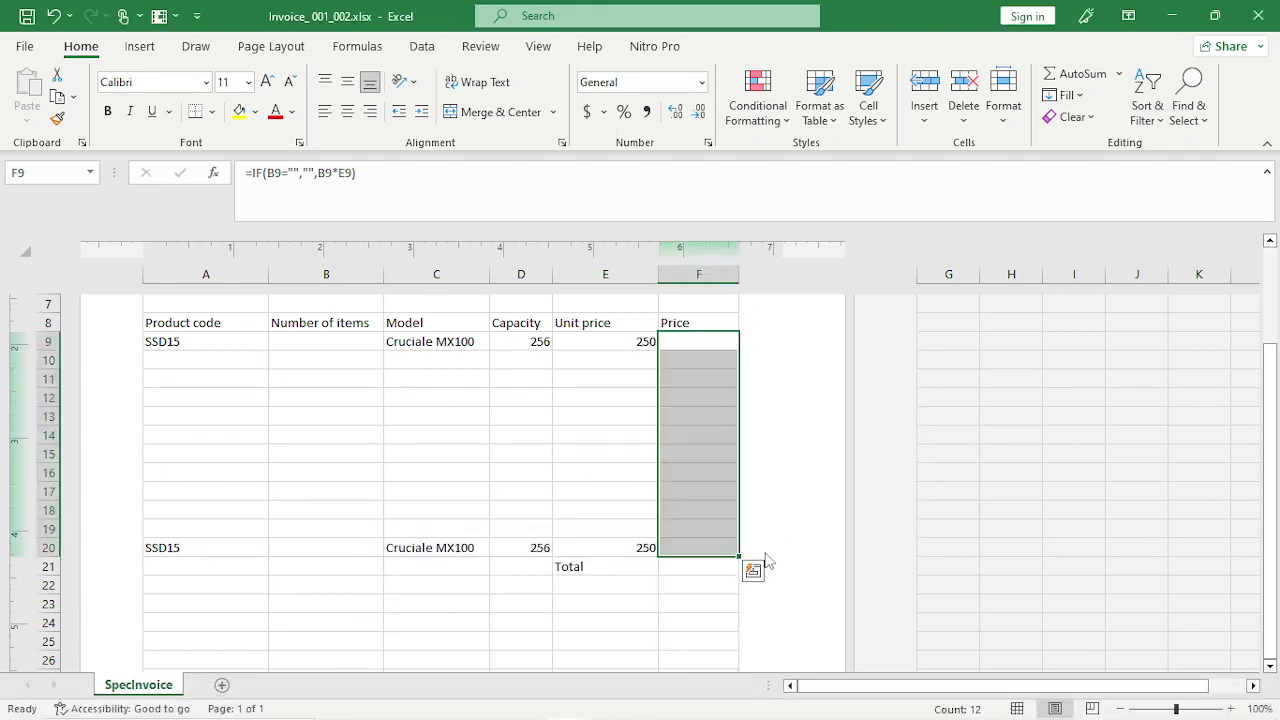
click(707, 395)
Copy the product code from A9 into A15 and check the replicated Price formula in F15.
click(203, 418)
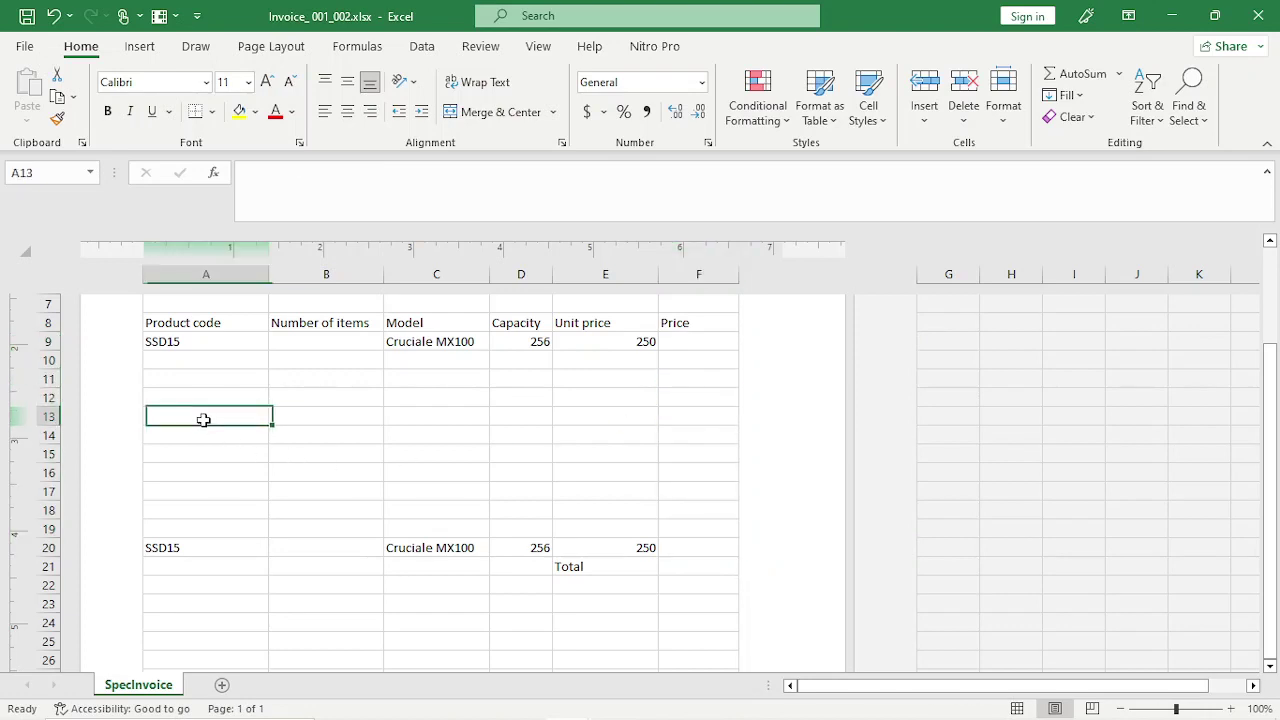
click(177, 345)
key(ctrl+c)
click(205, 455)
key(ctrl+v)
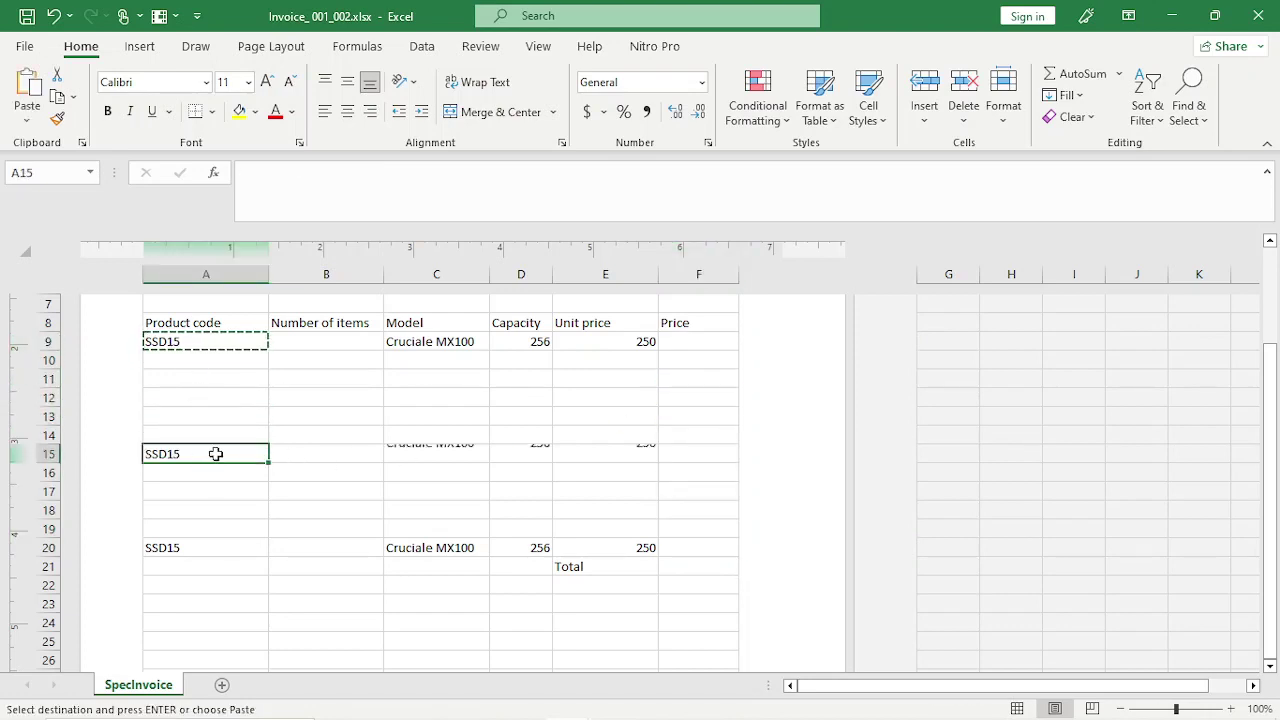
key(Escape)
click(692, 453)
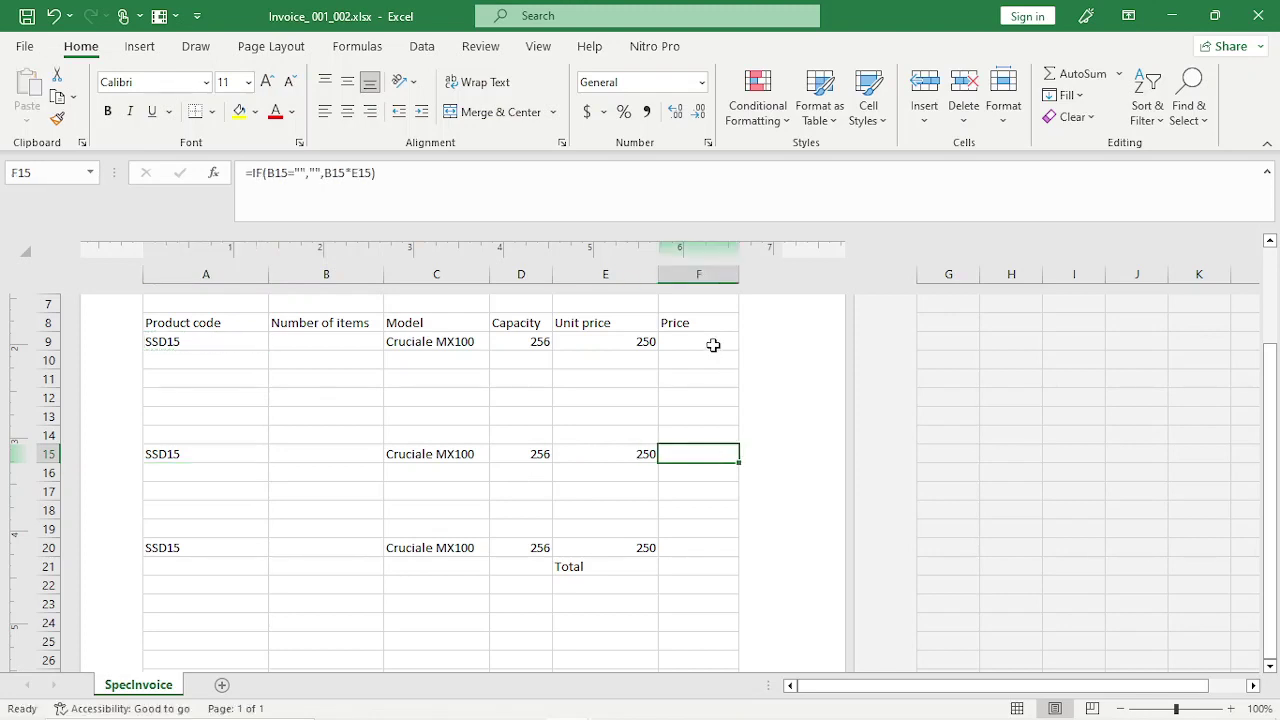
Fill the Price formula from F9 down through F20 again and check the formula in F20.
click(713, 345)
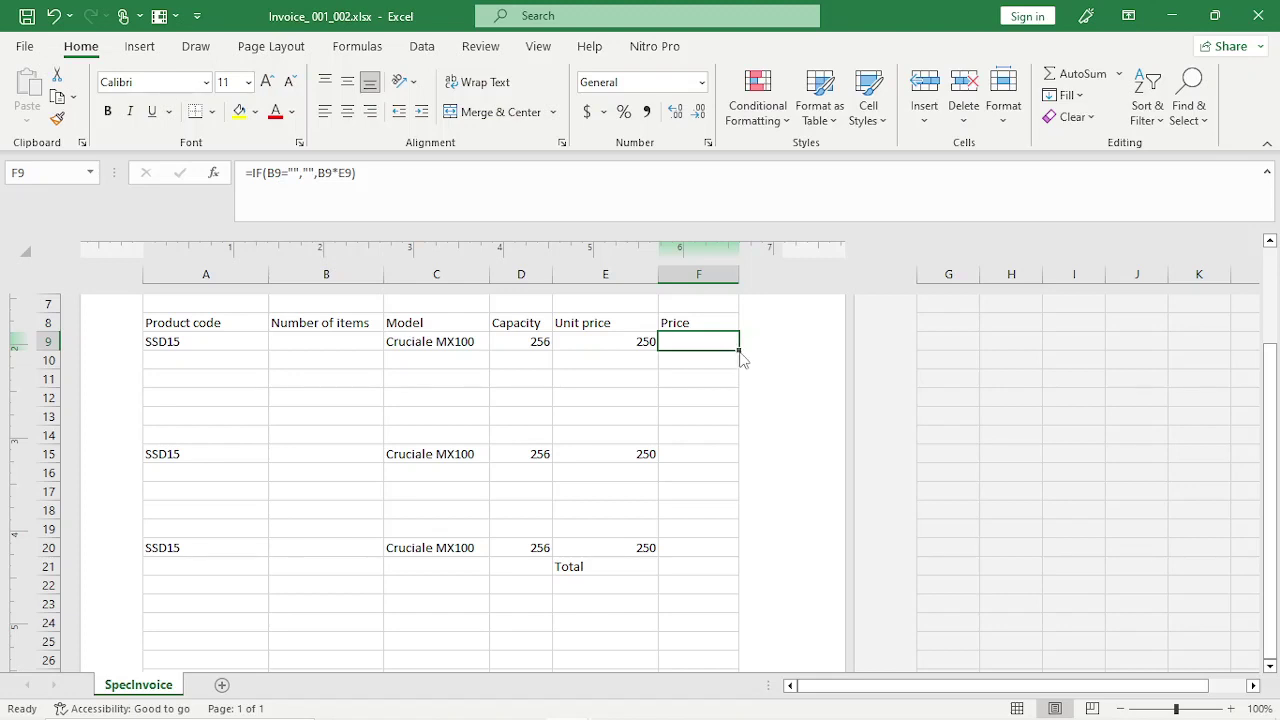
drag(739, 350, 732, 550)
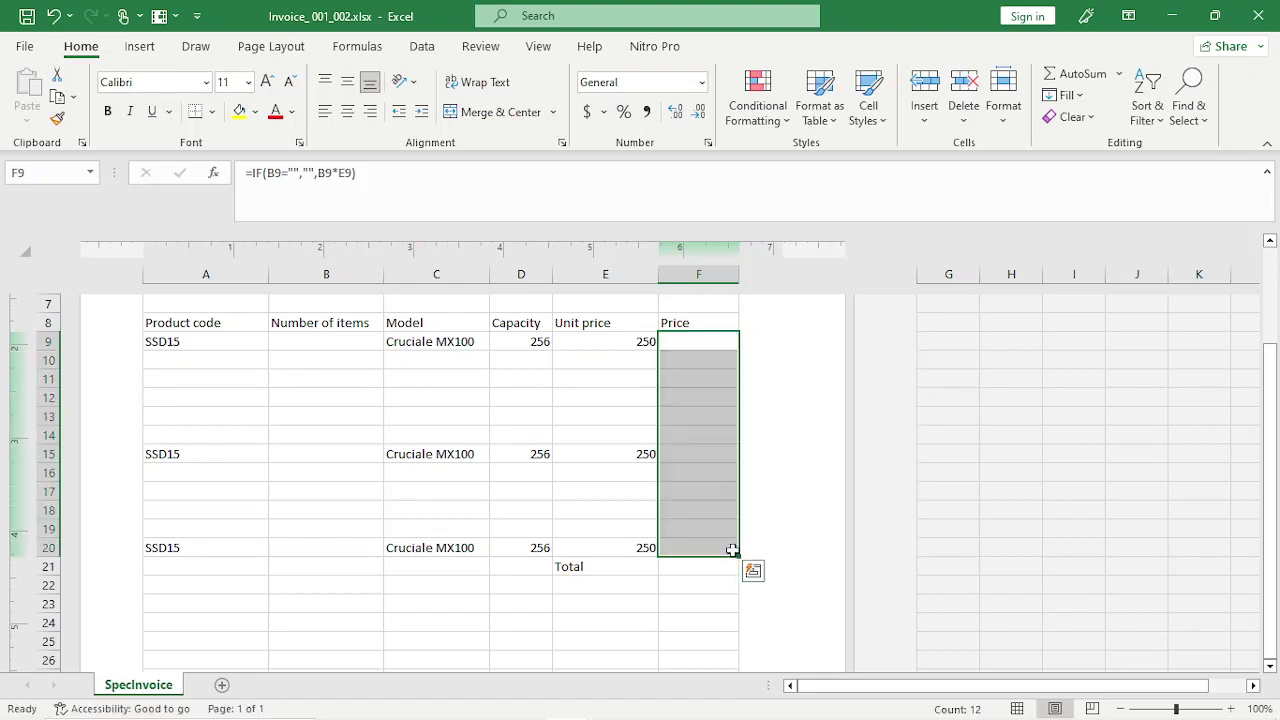
click(715, 543)
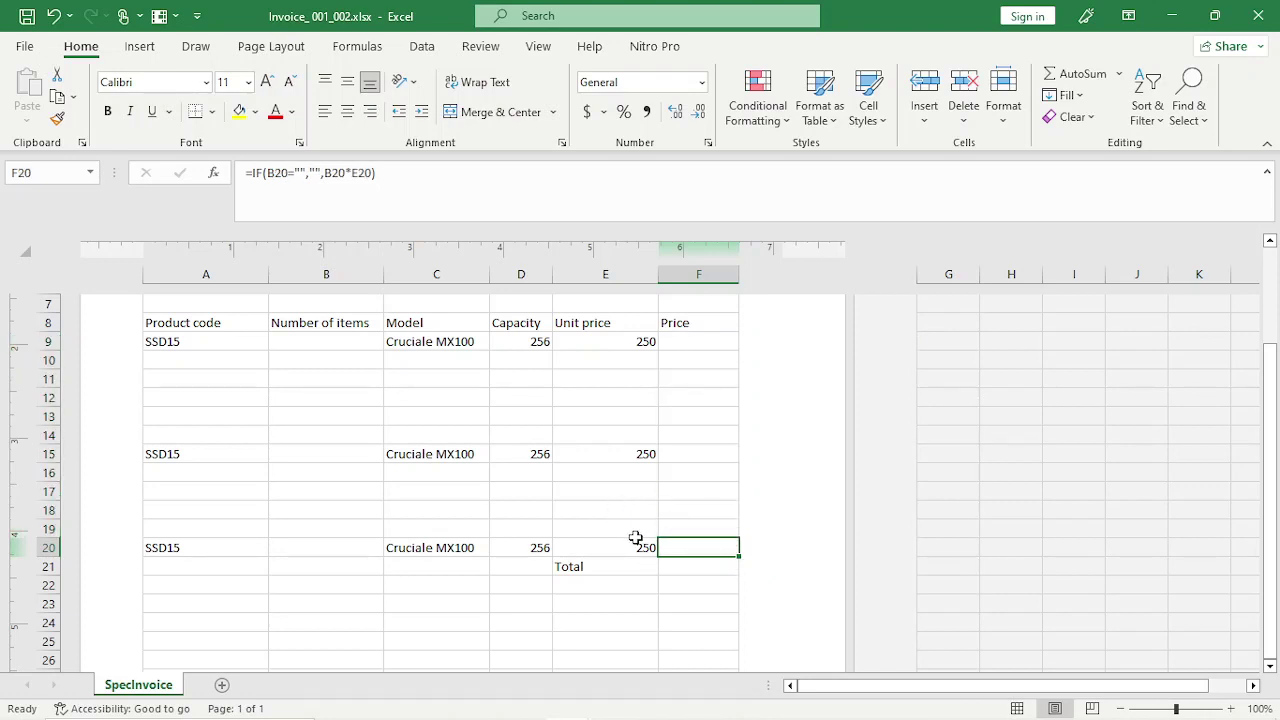
Test the Price formula in row 20 by entering 2 as the number of items in B20.
click(363, 545)
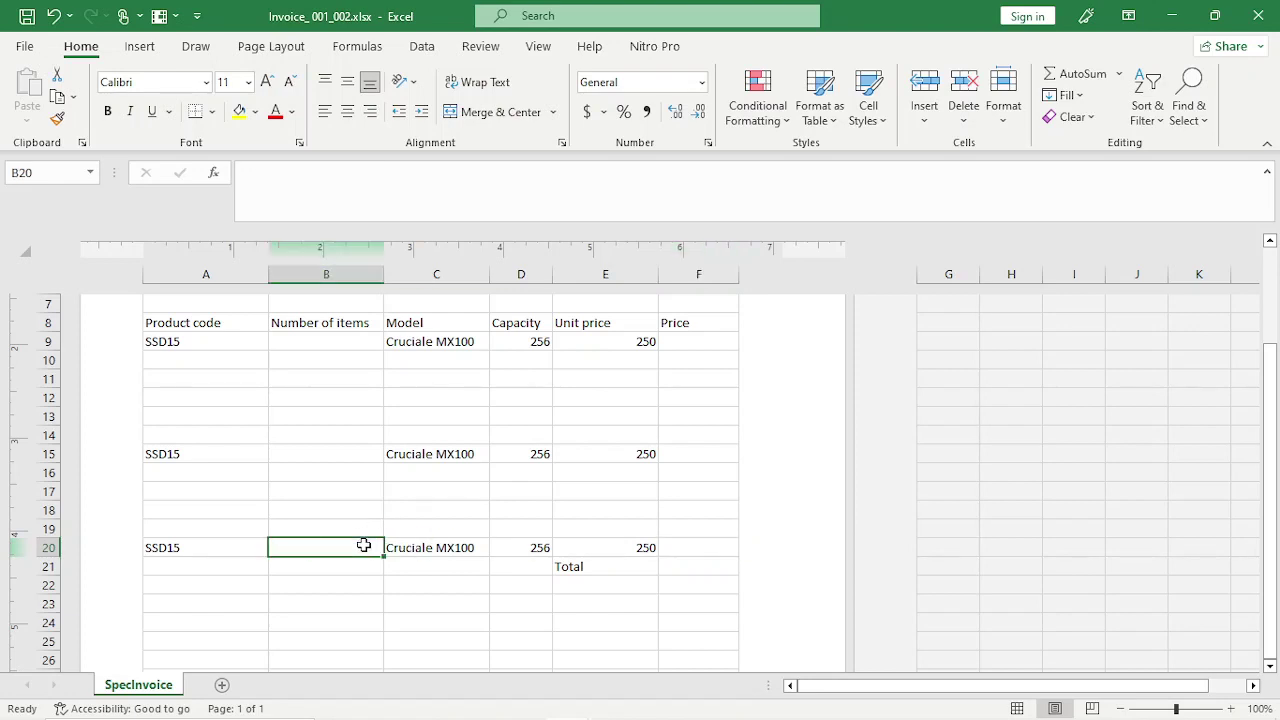
text(2)
key(Return)
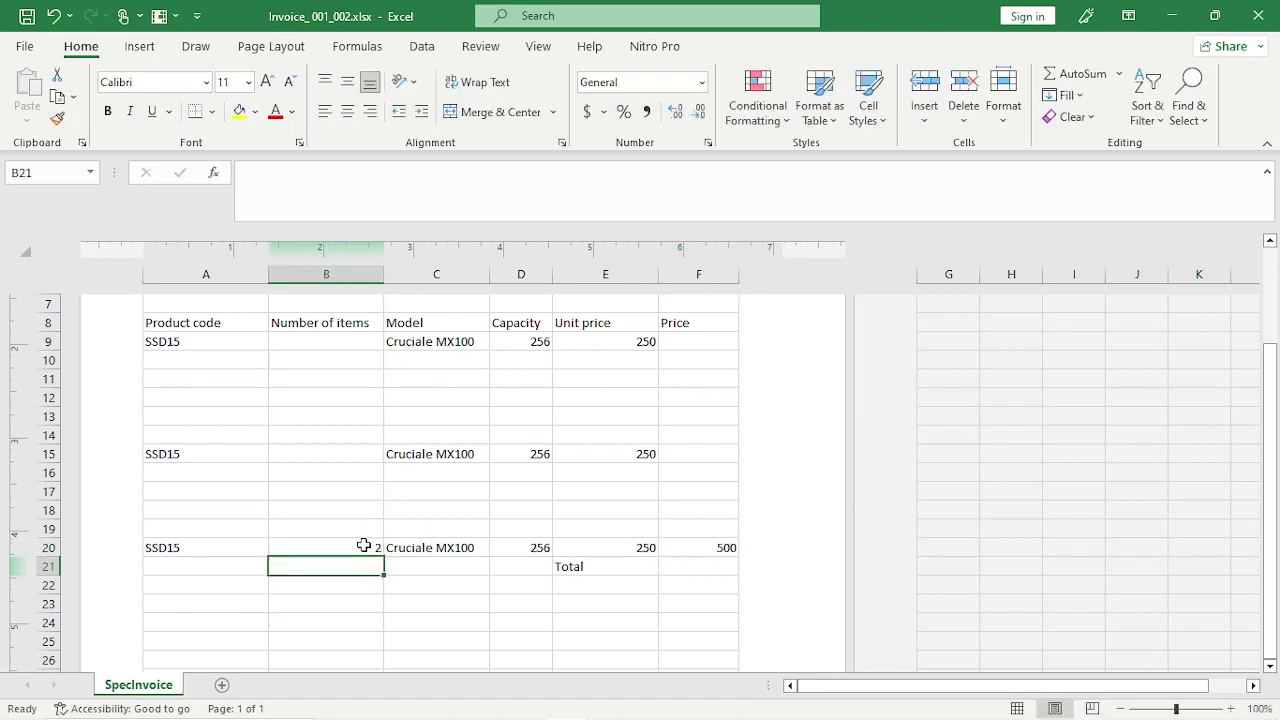
click(363, 545)
Clear the test product codes from cells A20 and A15.
click(177, 545)
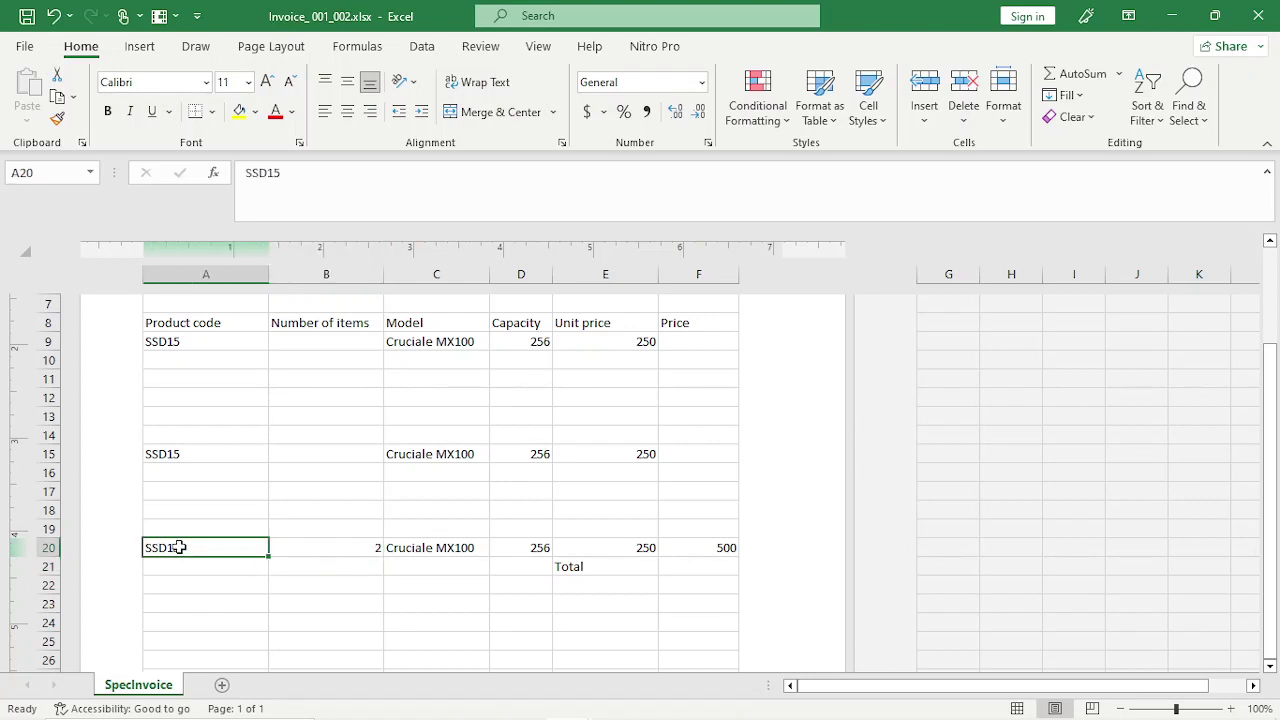
key(BackSpace)
click(192, 455)
key(BackSpace)
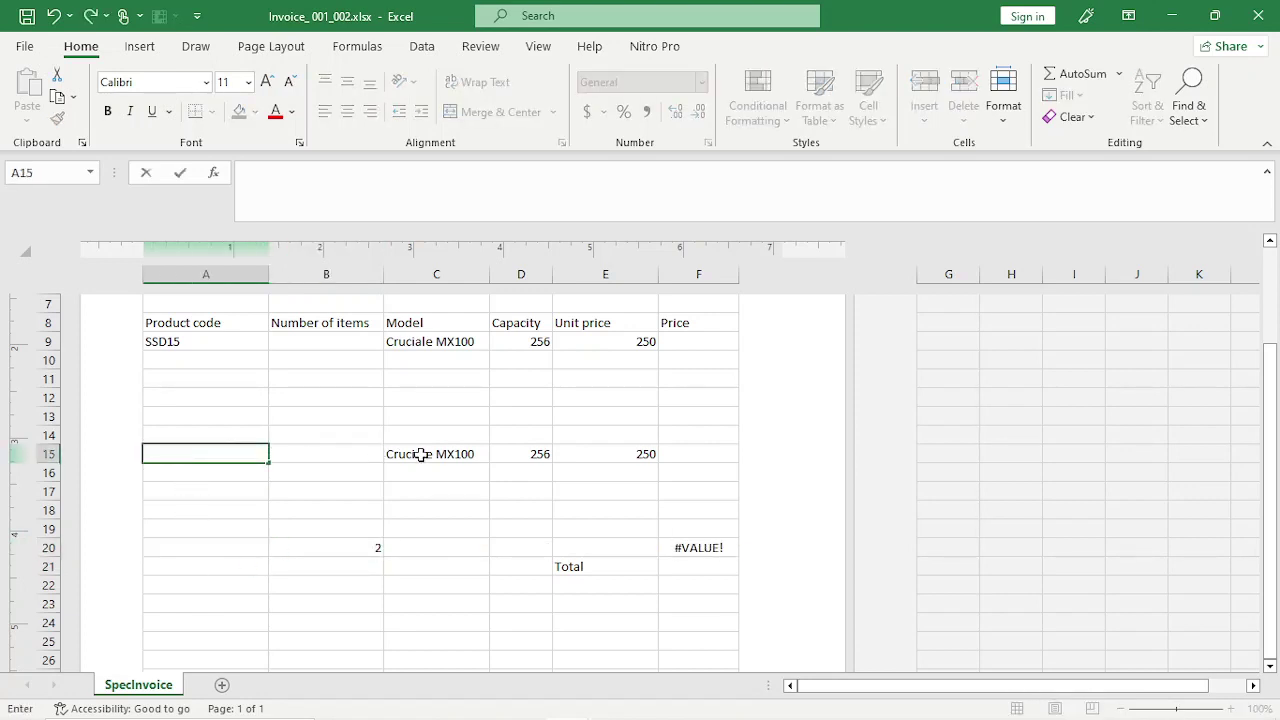
ctrl+click(420, 455)
key(BackSpace)
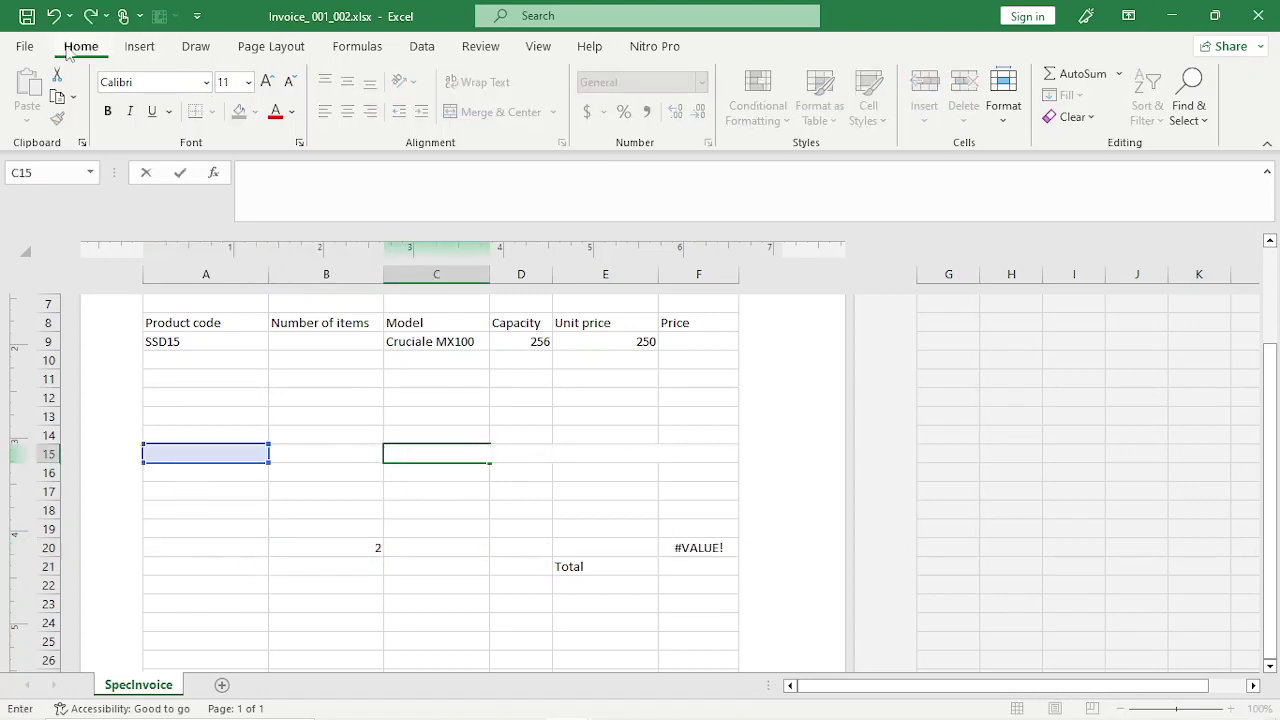
click(54, 16)
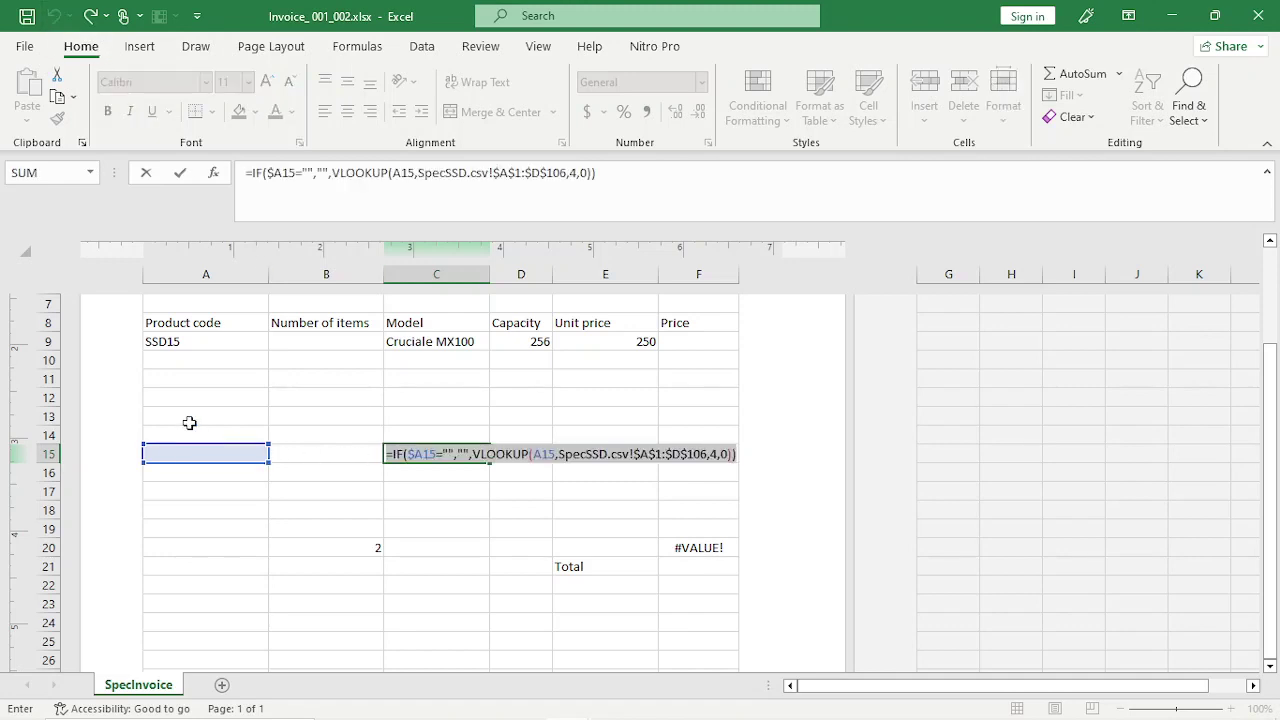
key(Escape)
click(454, 485)
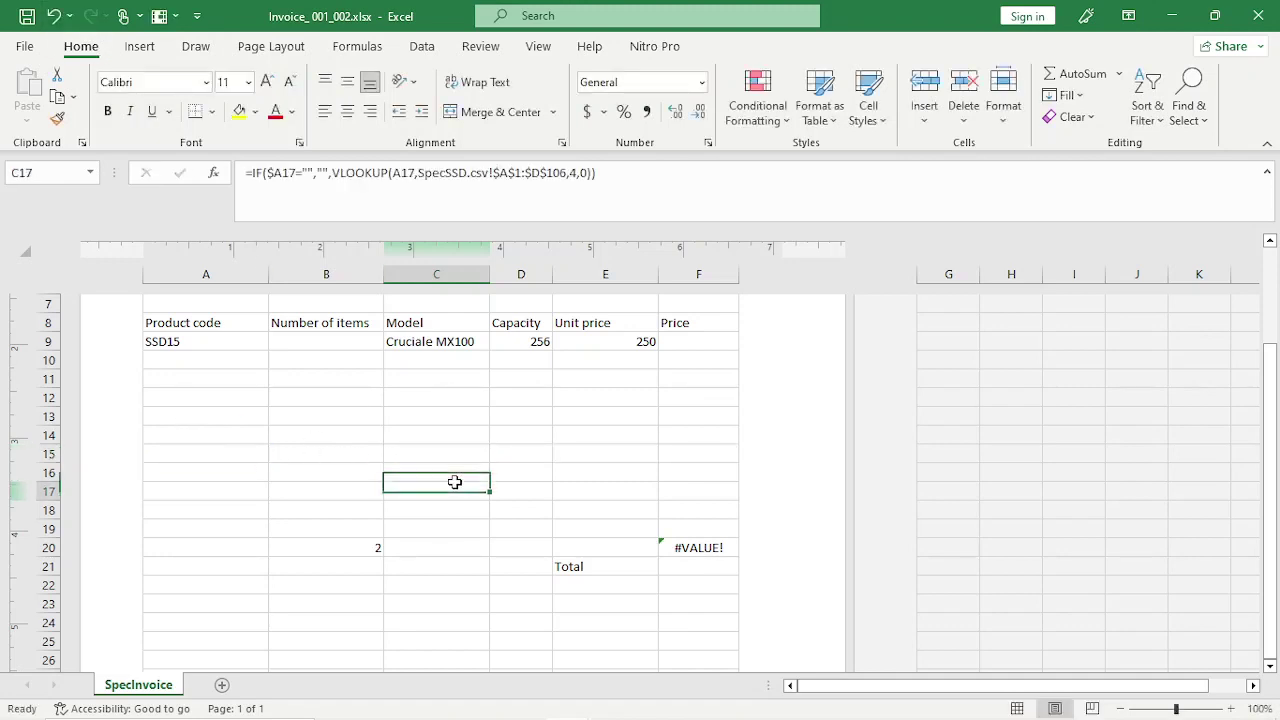
click(449, 456)
Clear the remaining test entries: the product code in A9 and the number of items in B20.
click(165, 341)
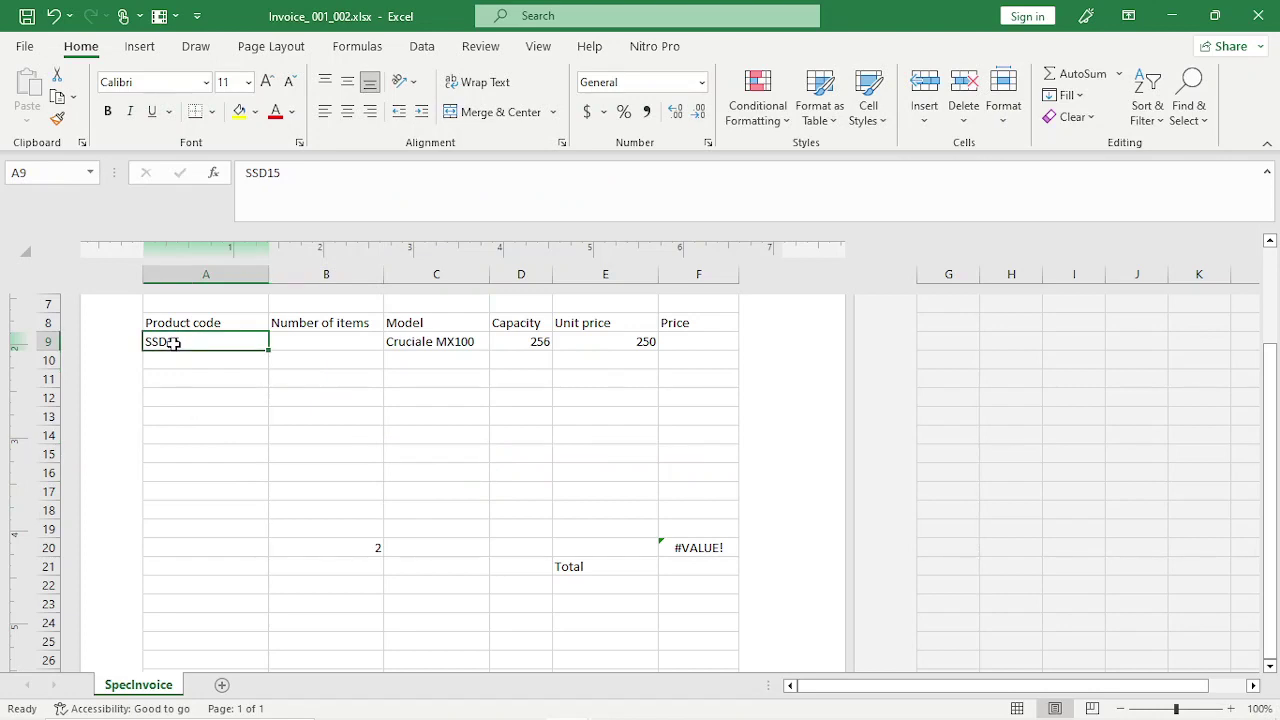
key(Delete)
click(372, 552)
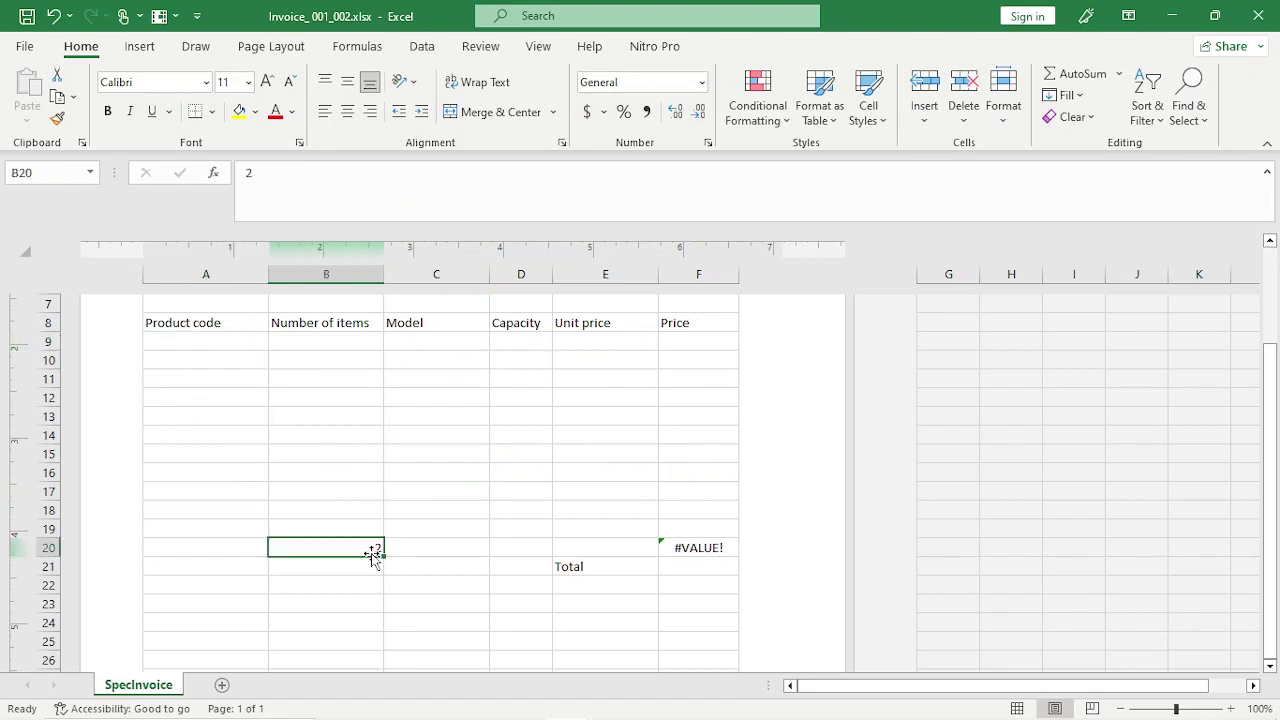
key(Delete)
Read task 13 in the exam paper PDF and return to Total cell F21 in the Excel invoice workbook.
mouse_move(560, 680)
click(442, 703)
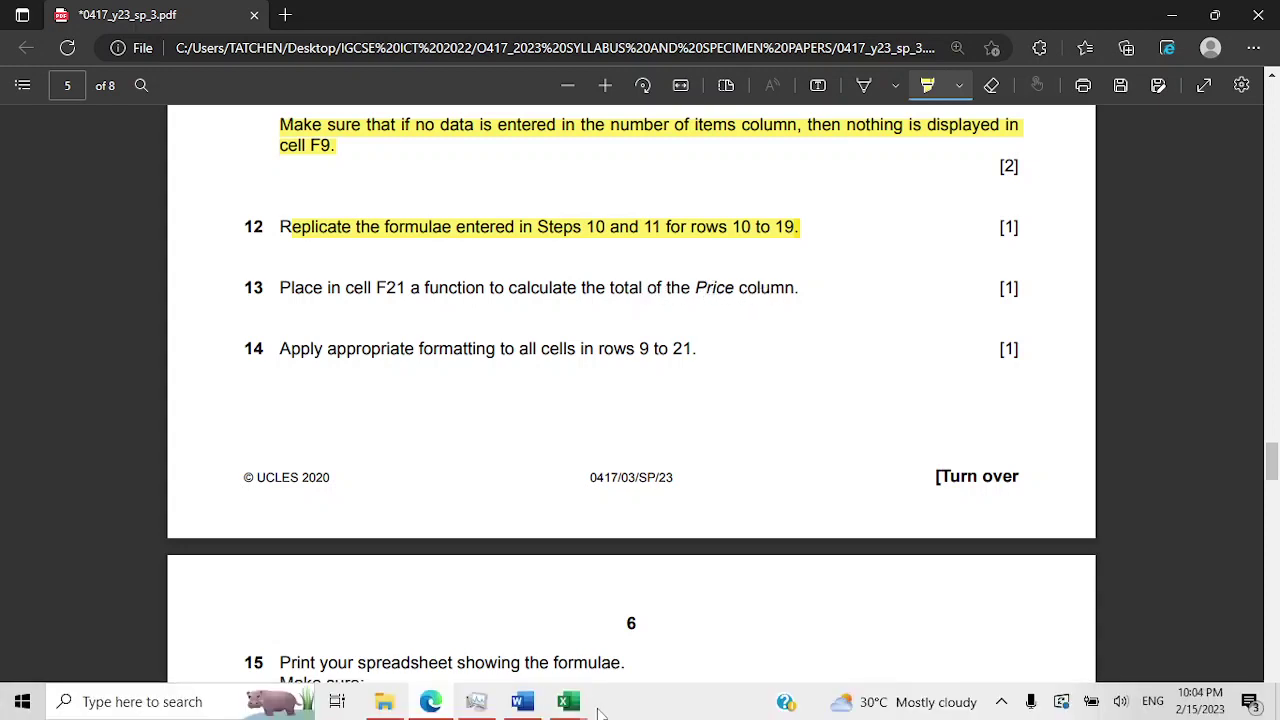
mouse_move(570, 700)
click(614, 628)
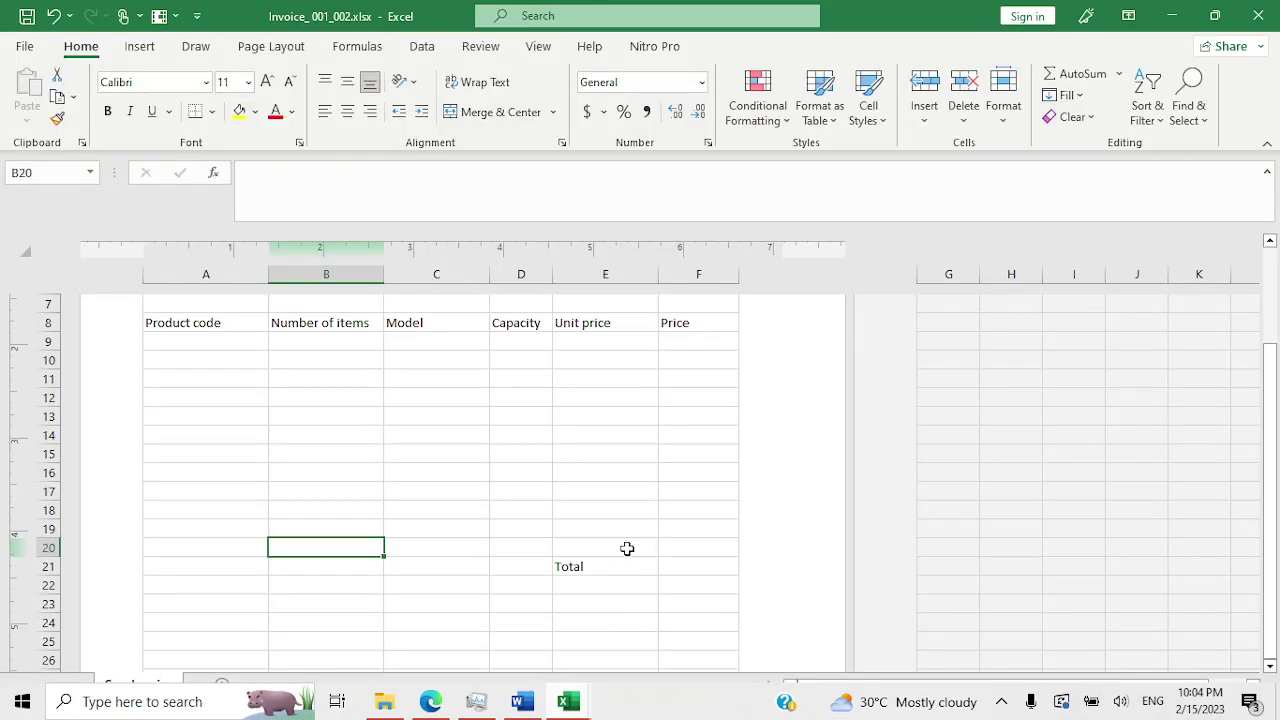
click(666, 322)
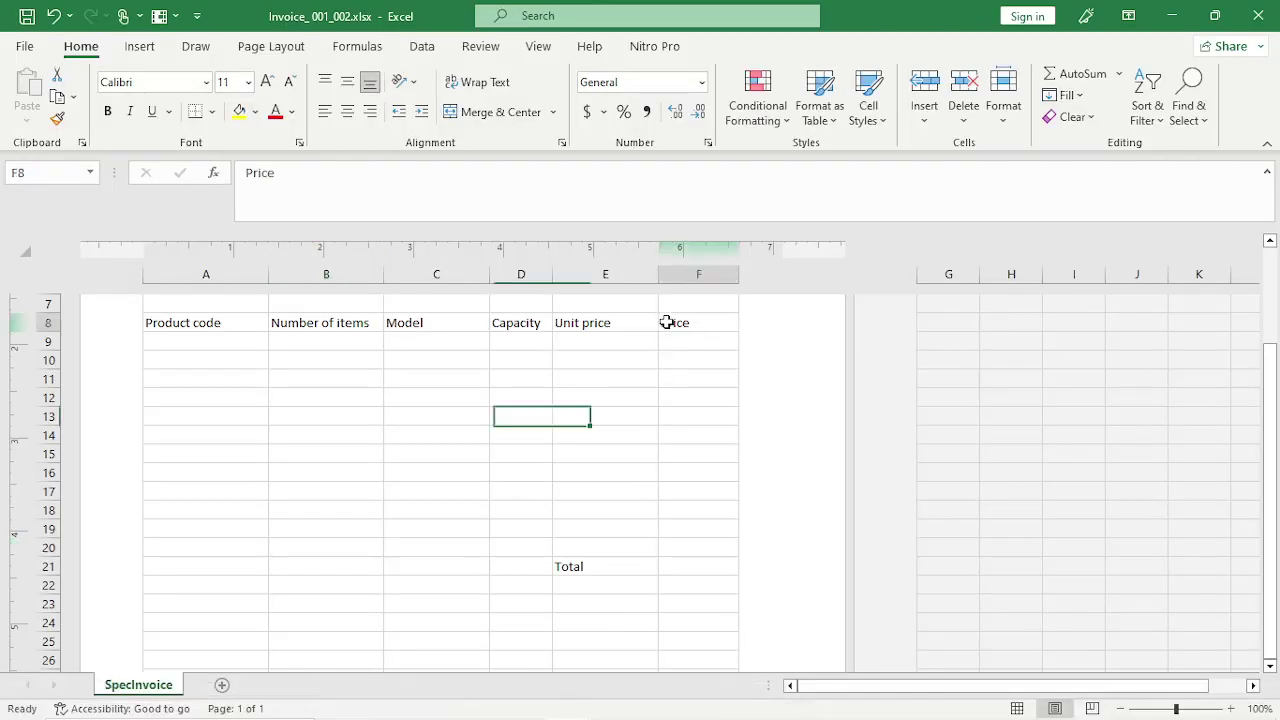
click(677, 566)
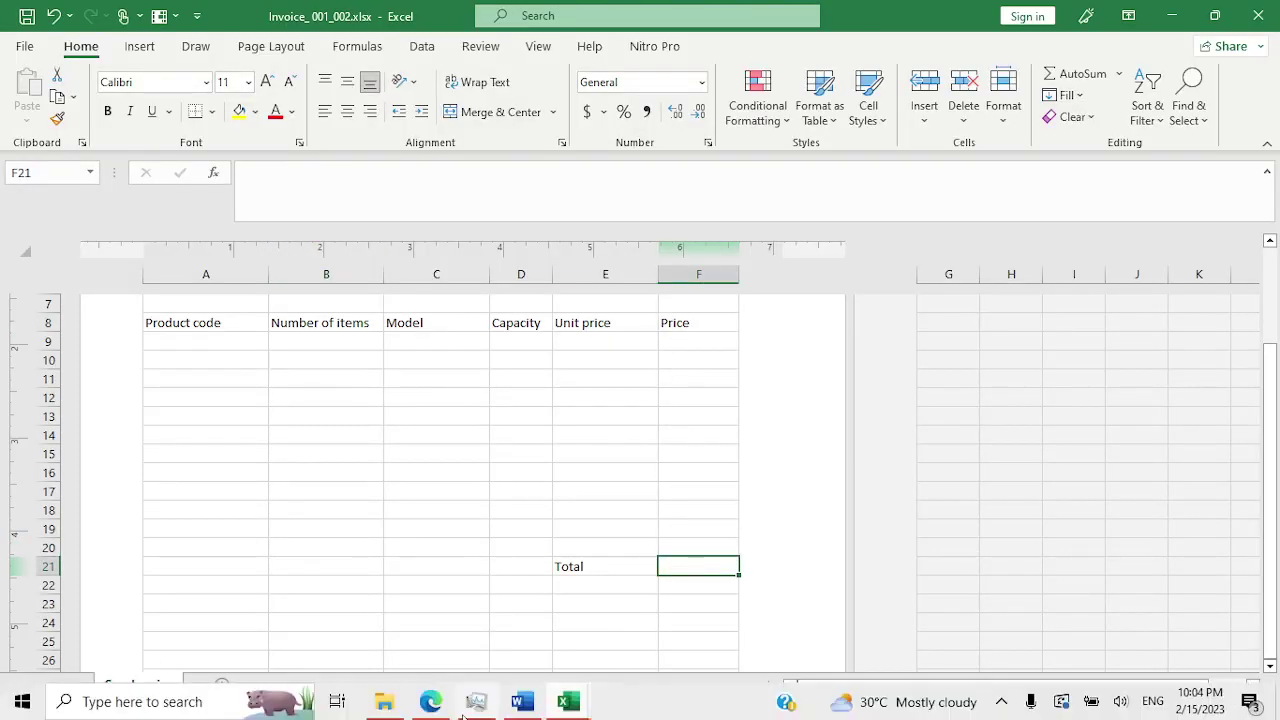
click(431, 702)
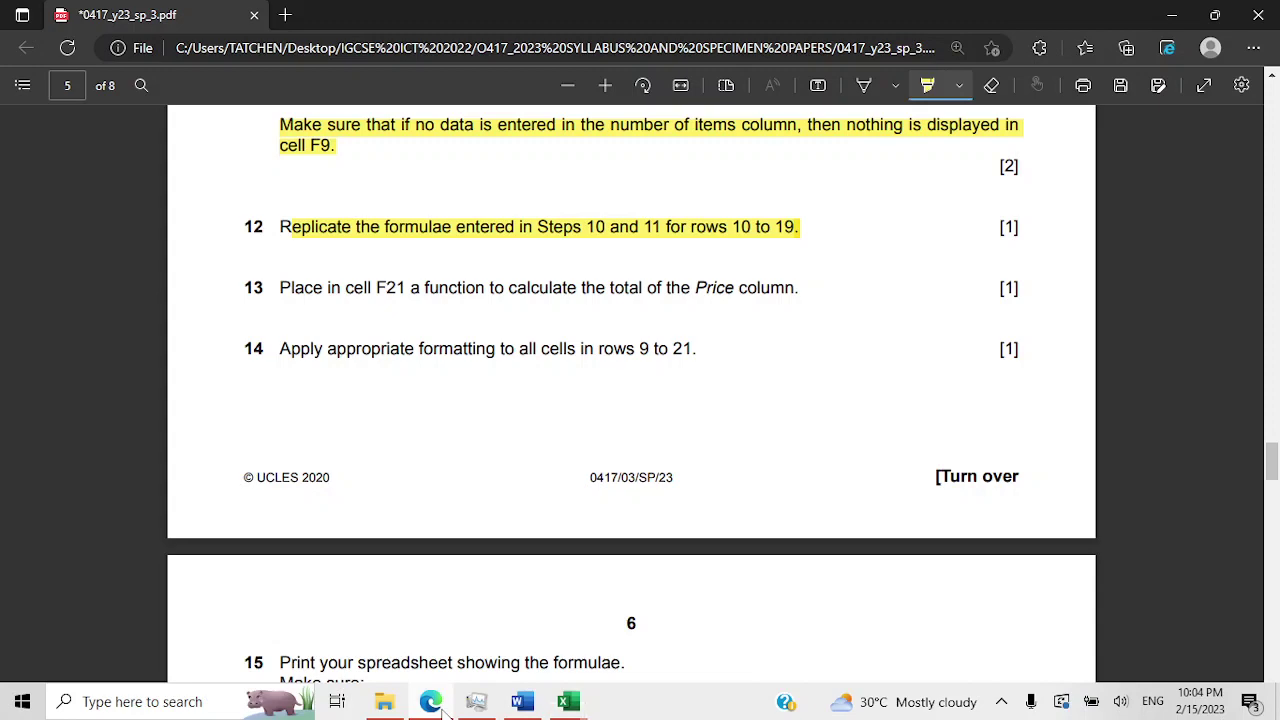
click(431, 702)
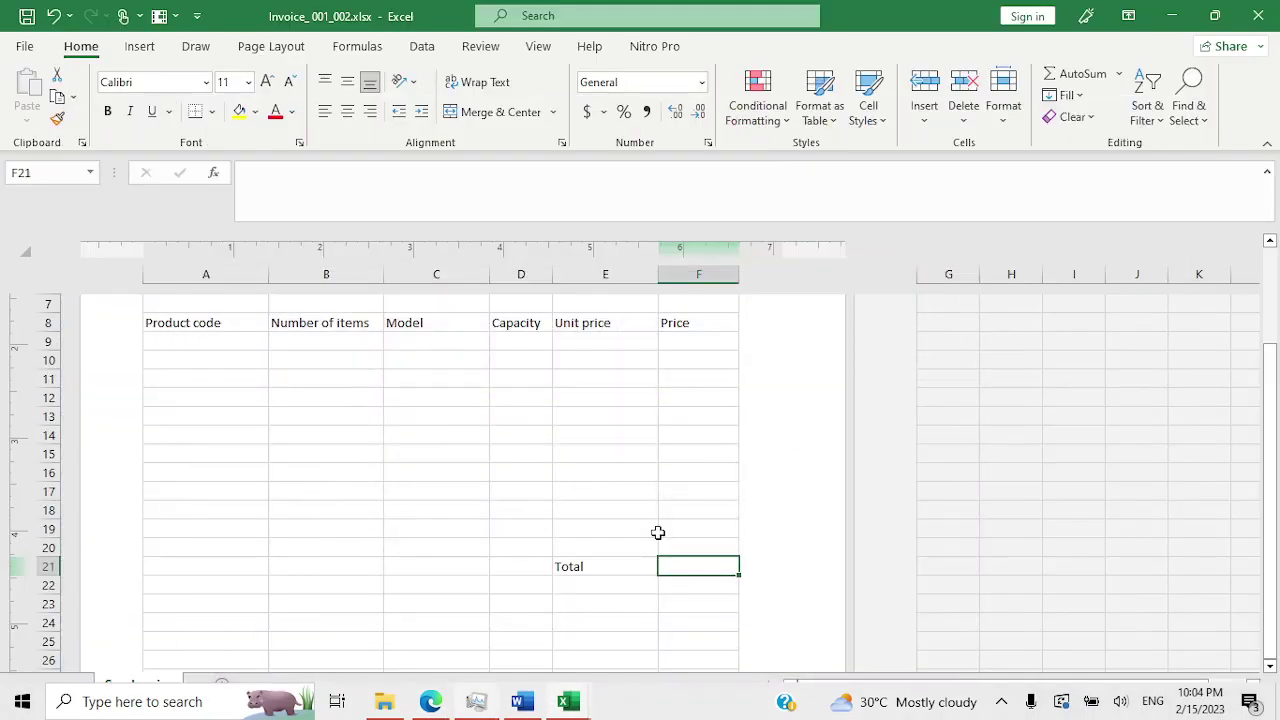
Enter =SUM(F9:F20) in F21 to total the Price column and check the formula.
text(=sum)
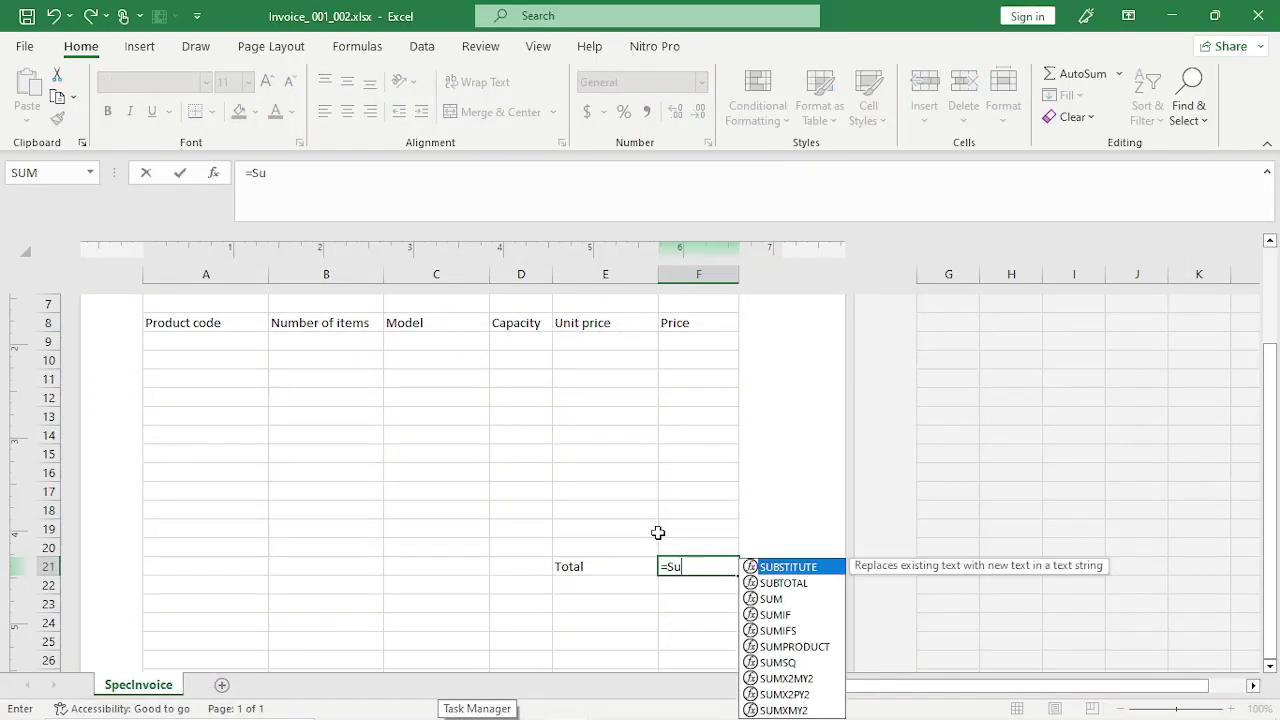
key(Tab)
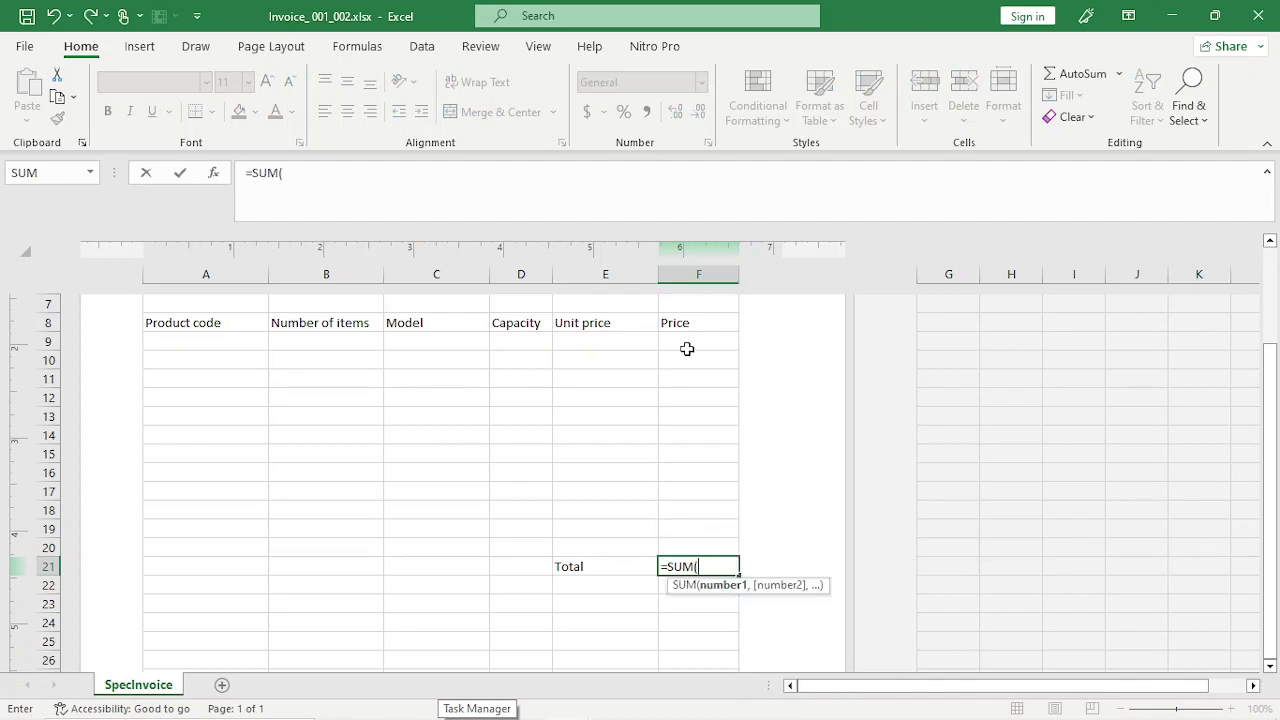
drag(688, 345, 704, 552)
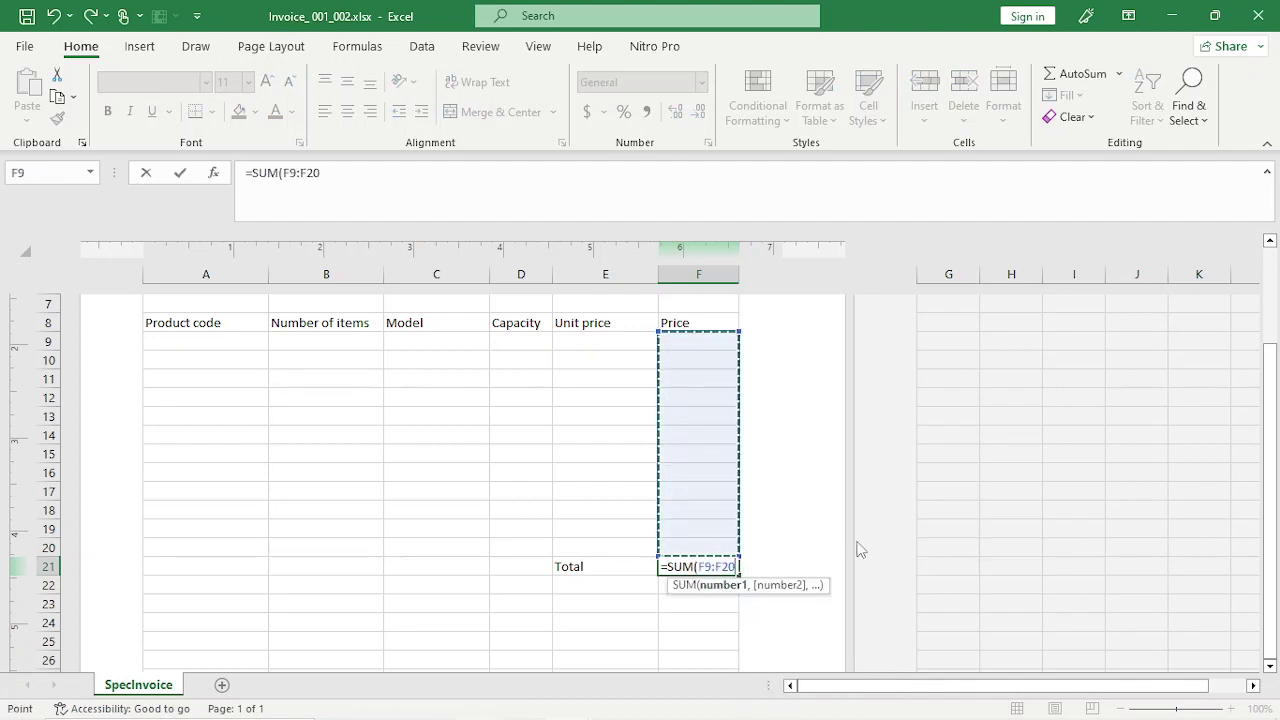
text())
key(Return)
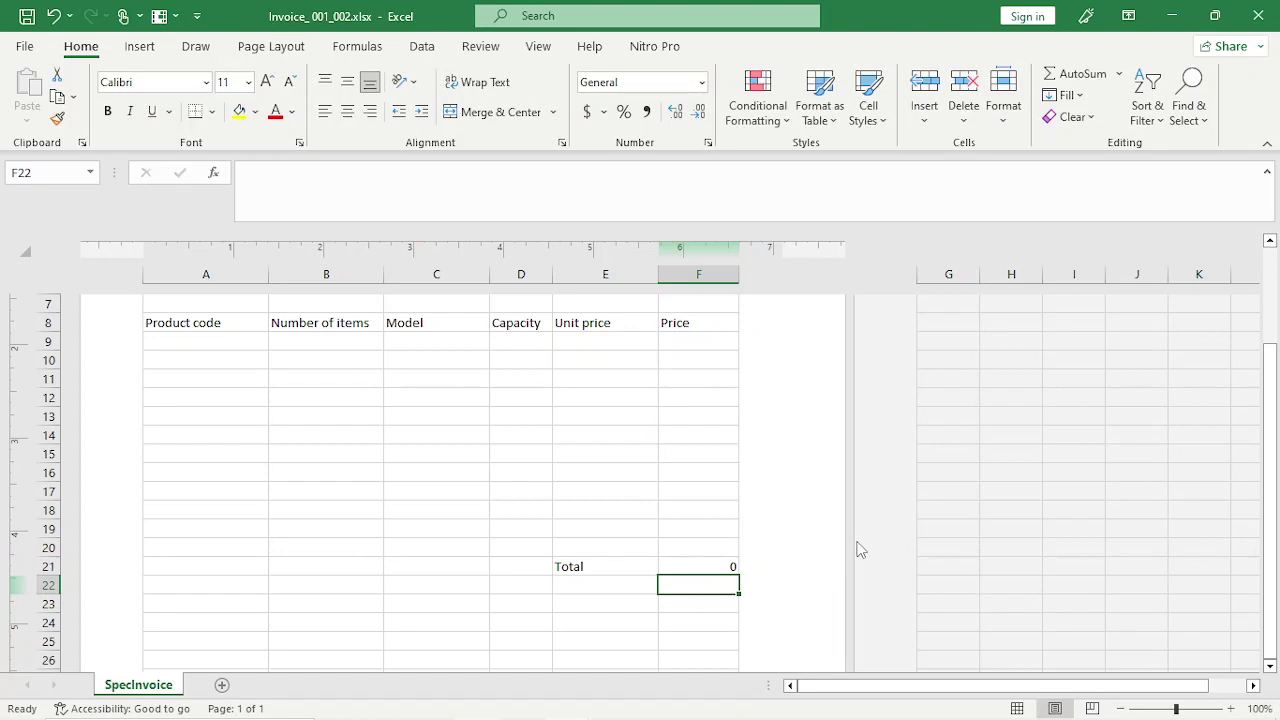
click(686, 566)
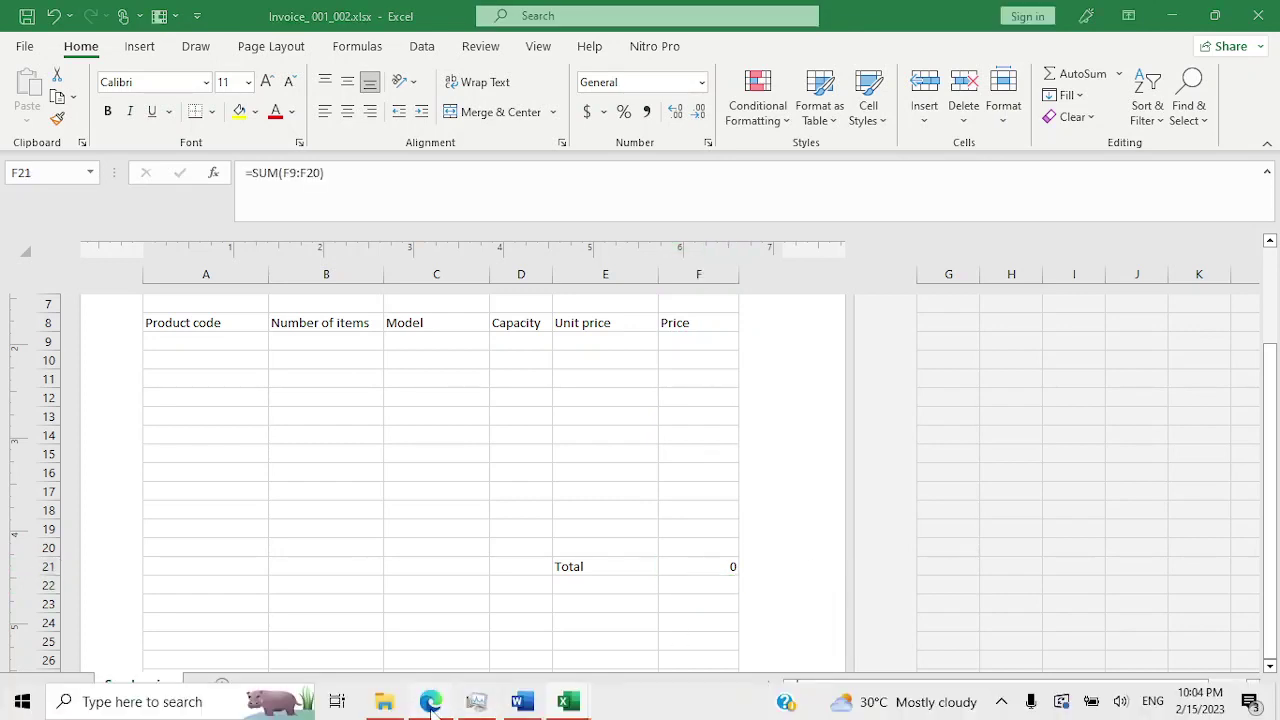
Switch to the exam paper PDF, highlight the sentence of task 13 and read task 14.
click(430, 703)
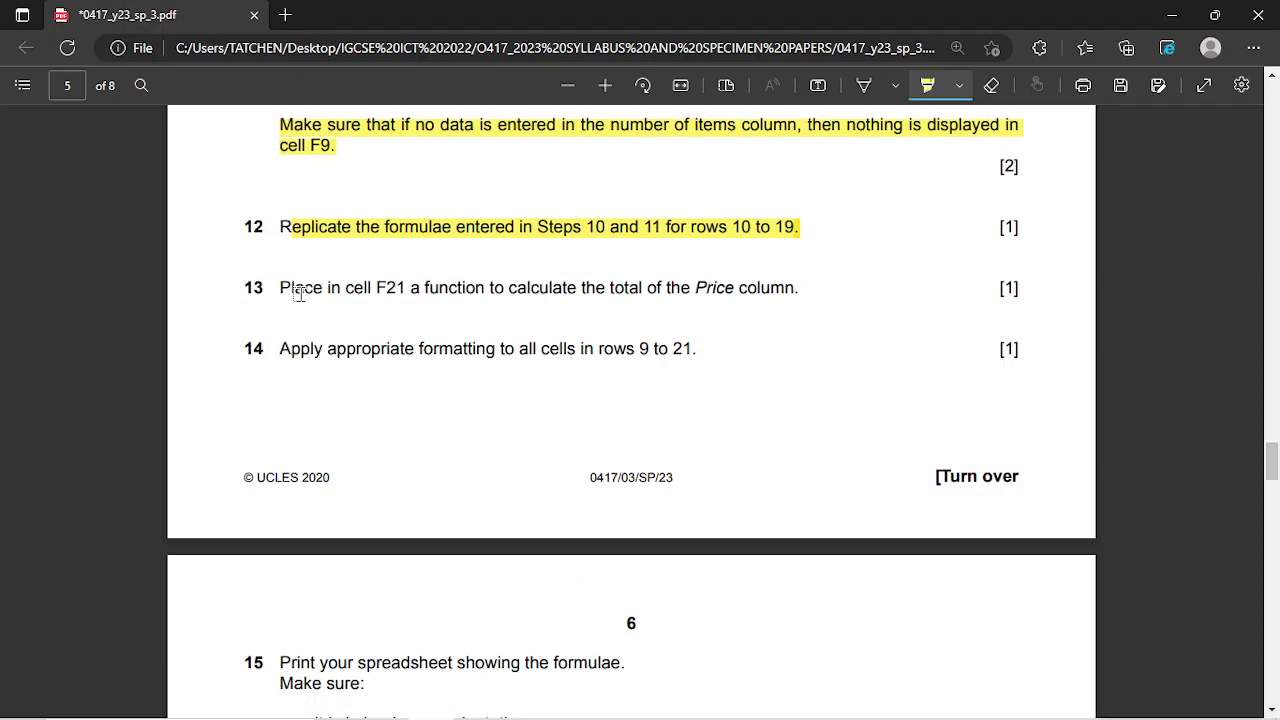
mouse_move(287, 292)
mouse_down()
mouse_move(746, 314)
mouse_move(795, 298)
mouse_up()
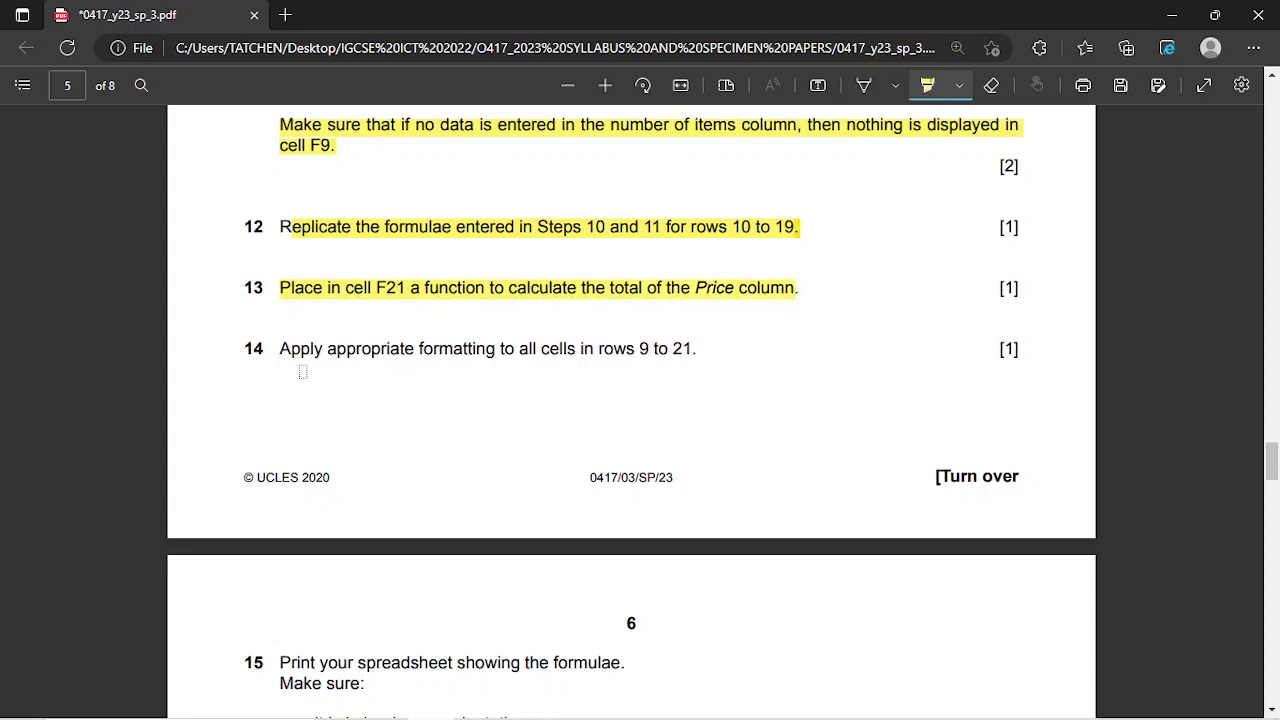
scroll(390, 297, down, 2)
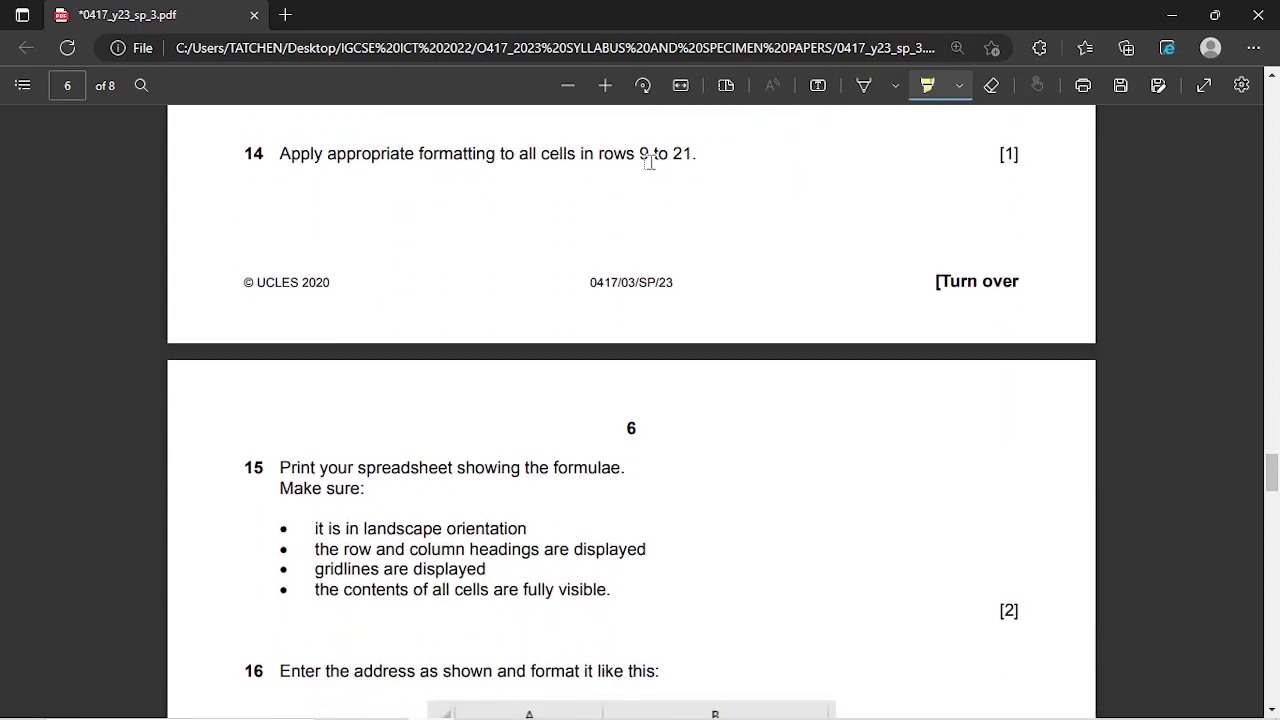
scroll(586, 421, up, 4)
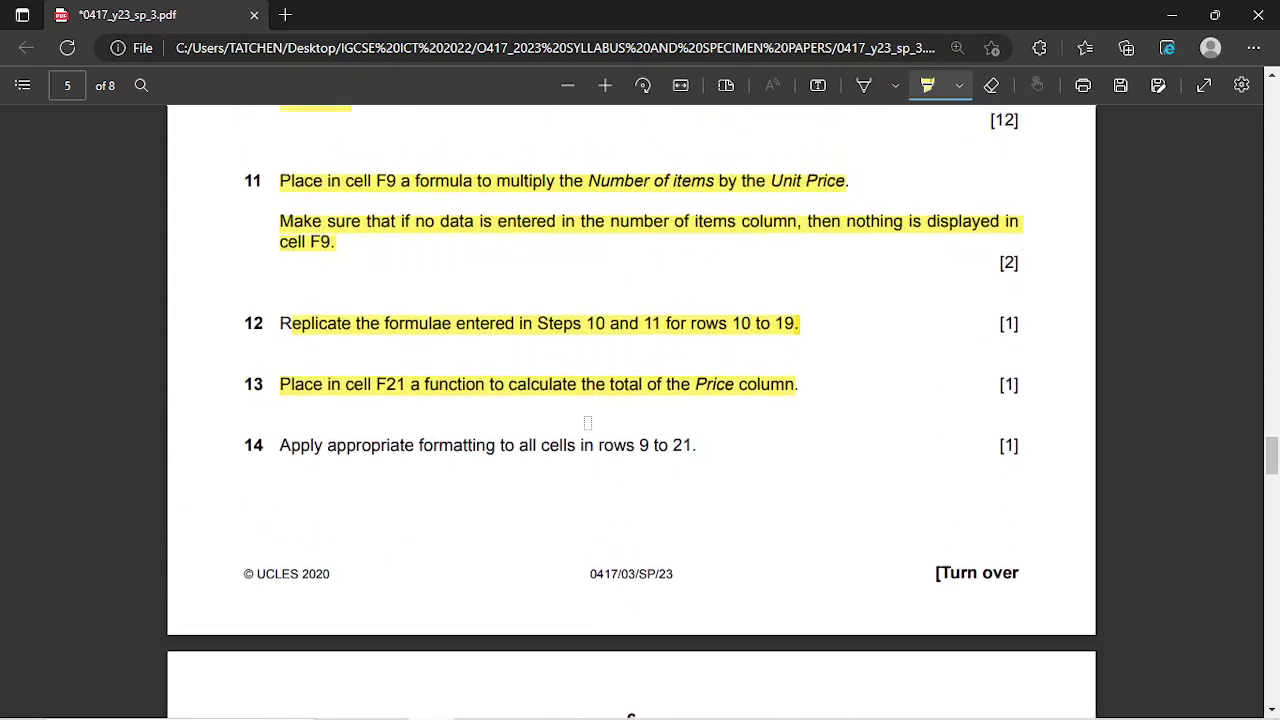
scroll(589, 424, down, 2)
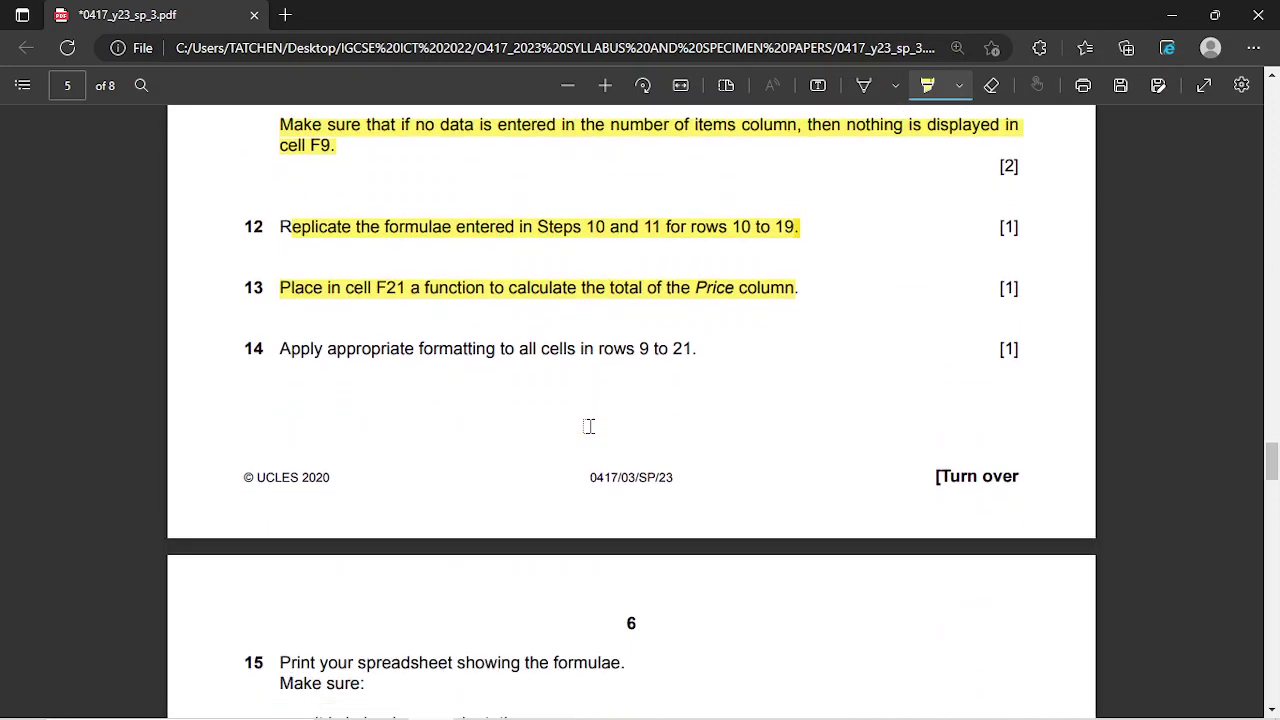
scroll(668, 372, up, 5)
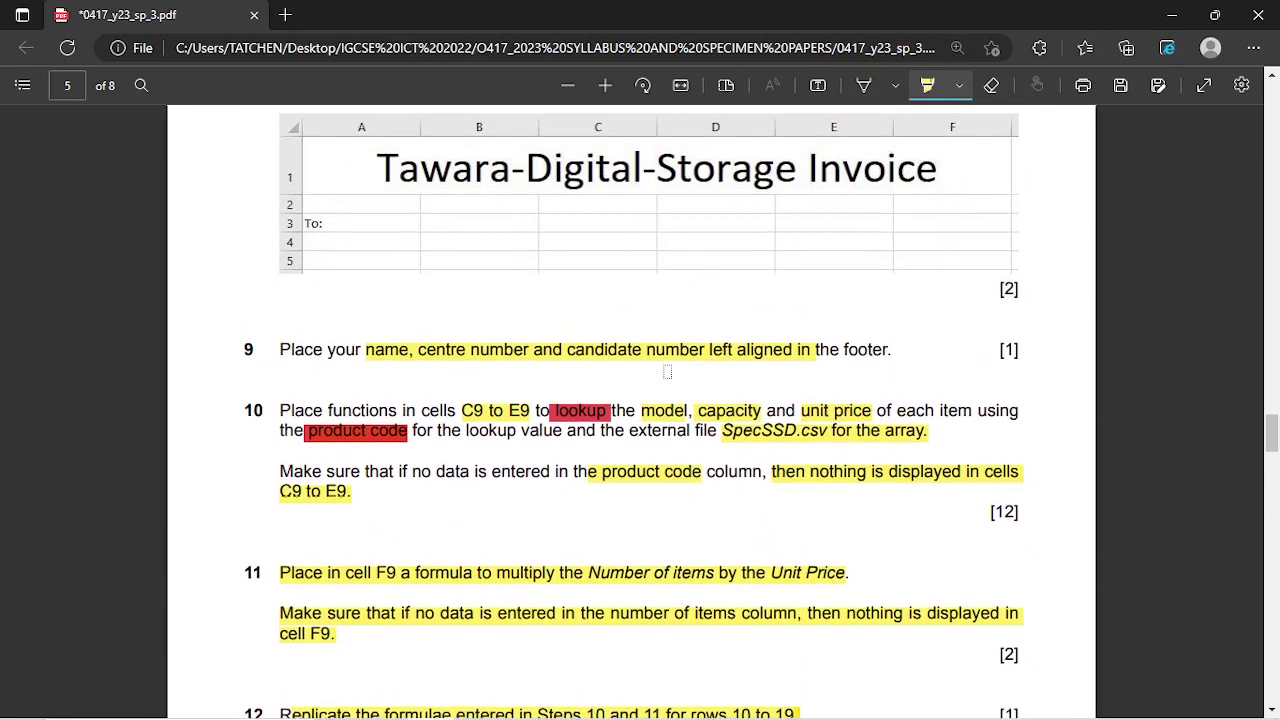
scroll(667, 372, down, 5)
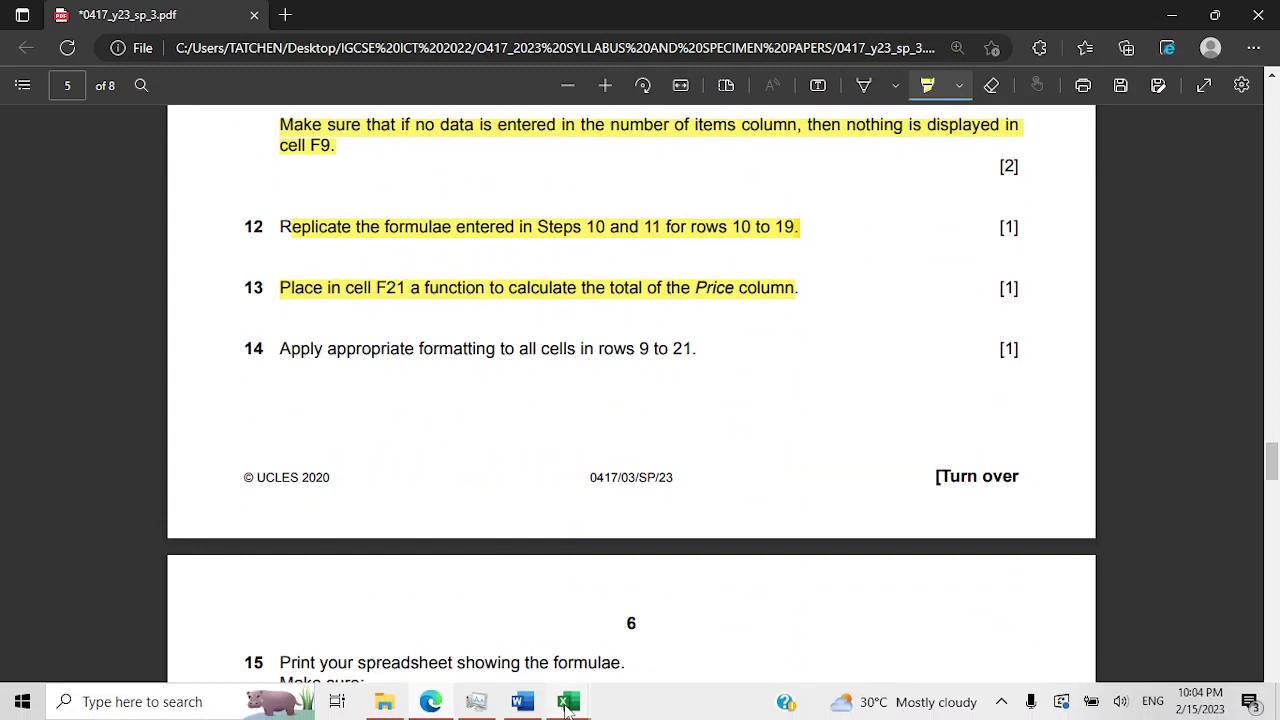
Return to the invoice workbook in Excel and select entire rows 9 to 21 for formatting.
mouse_move(568, 701)
click(590, 594)
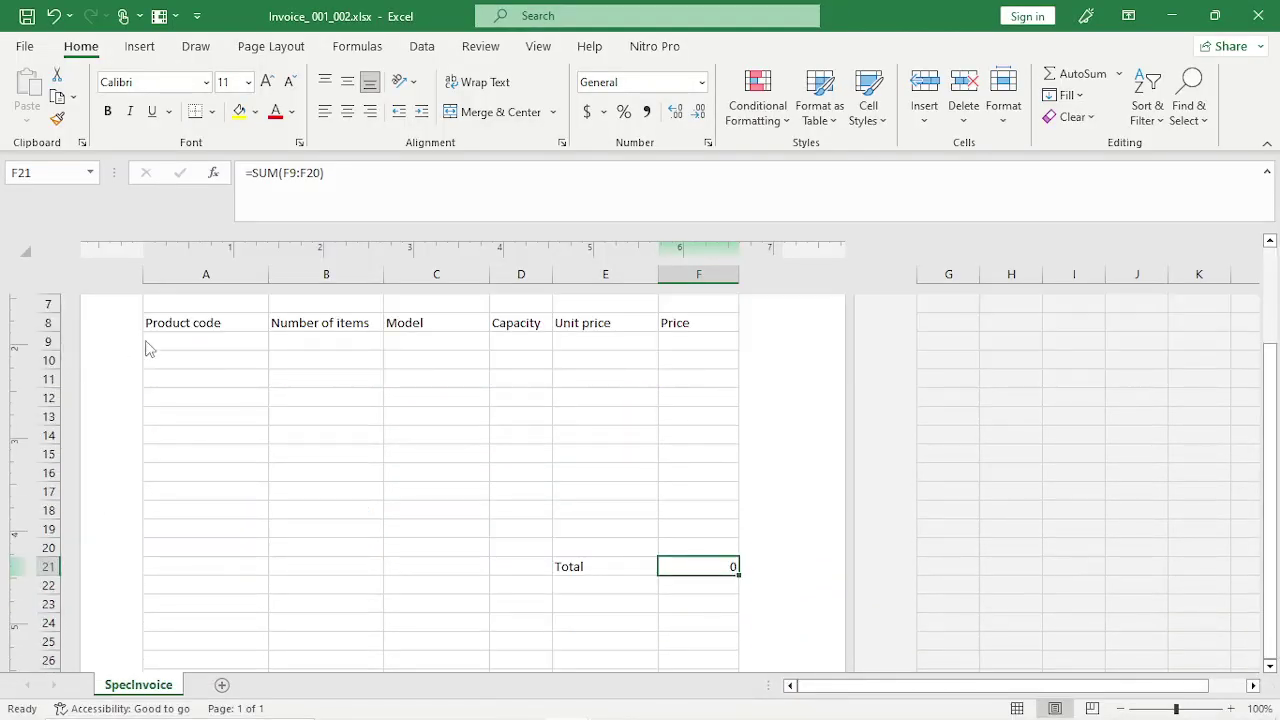
drag(47, 342, 40, 564)
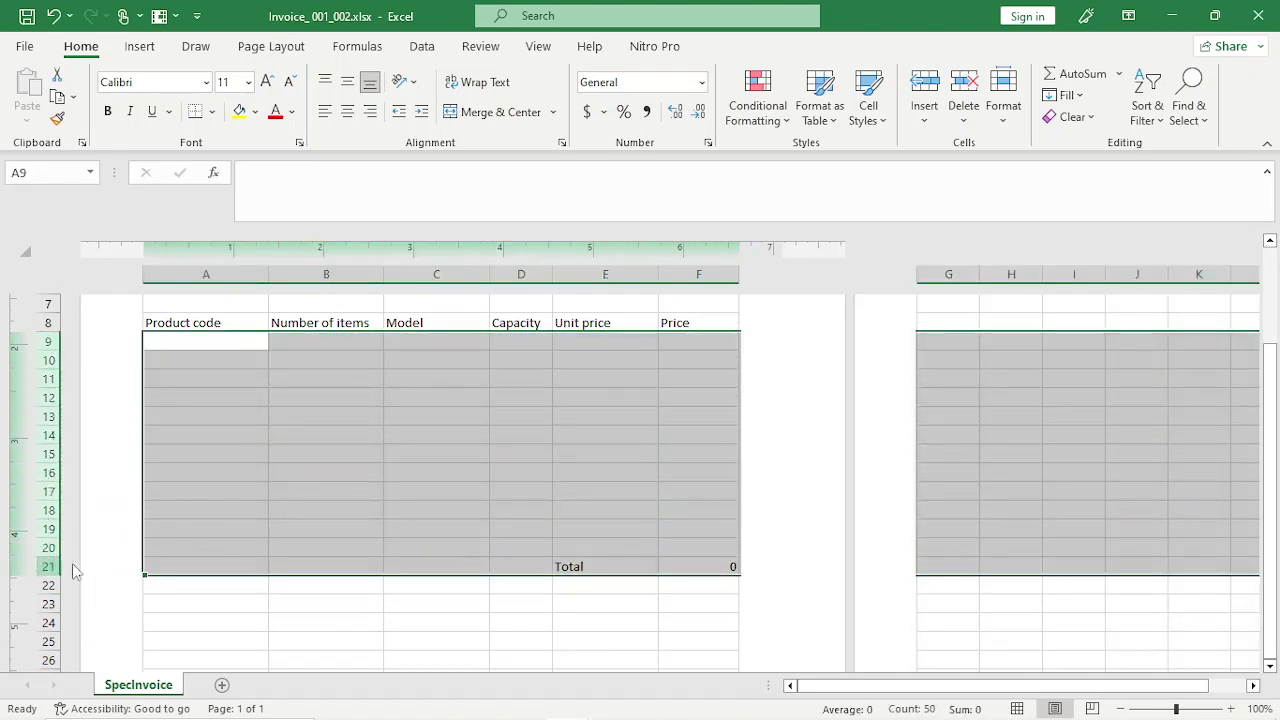
Switch to the exam paper PDF and find the currency and decimal places requirement in the Task 3 introduction.
mouse_move(556, 690)
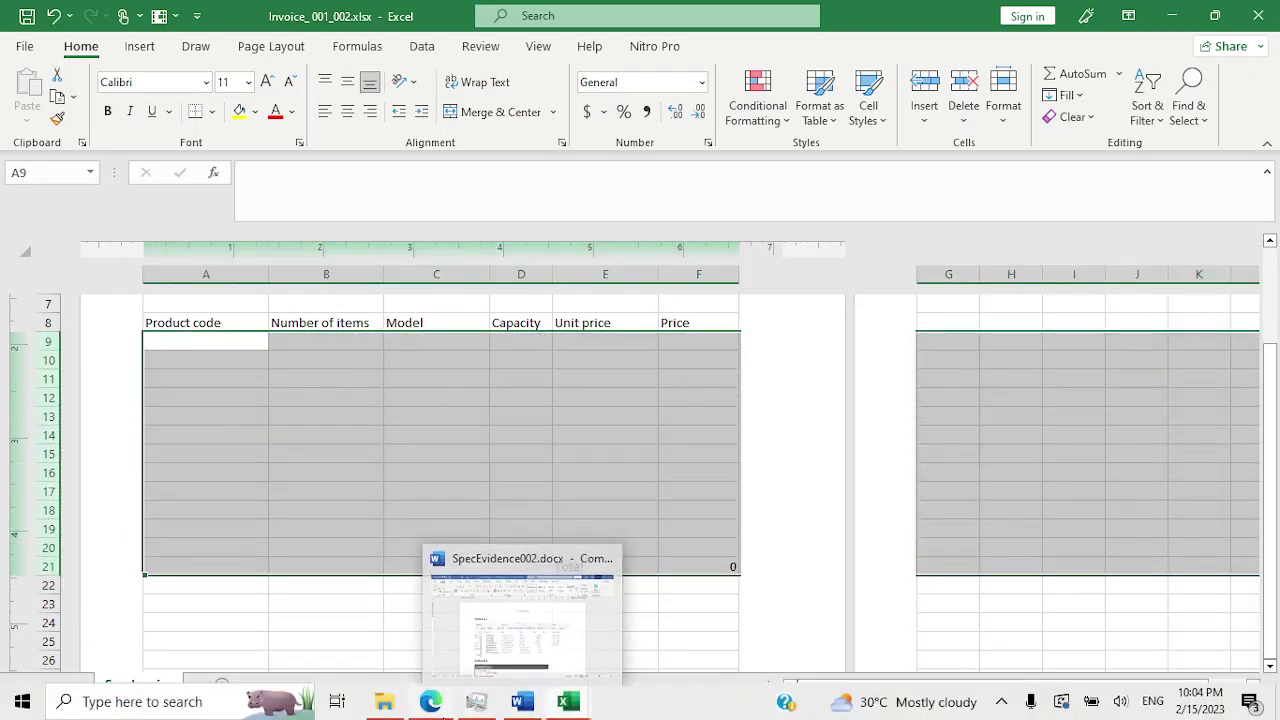
click(437, 665)
scroll(553, 361, down, 2)
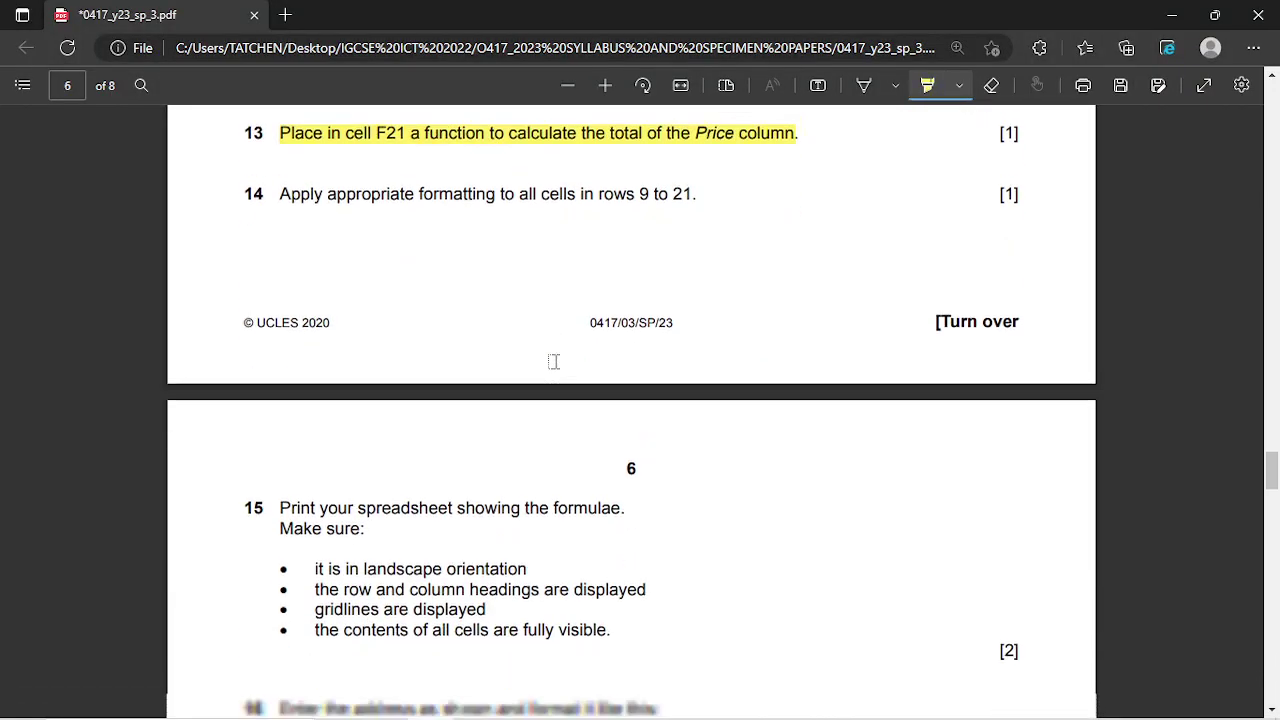
scroll(553, 361, up, 2)
scroll(553, 361, up, 6)
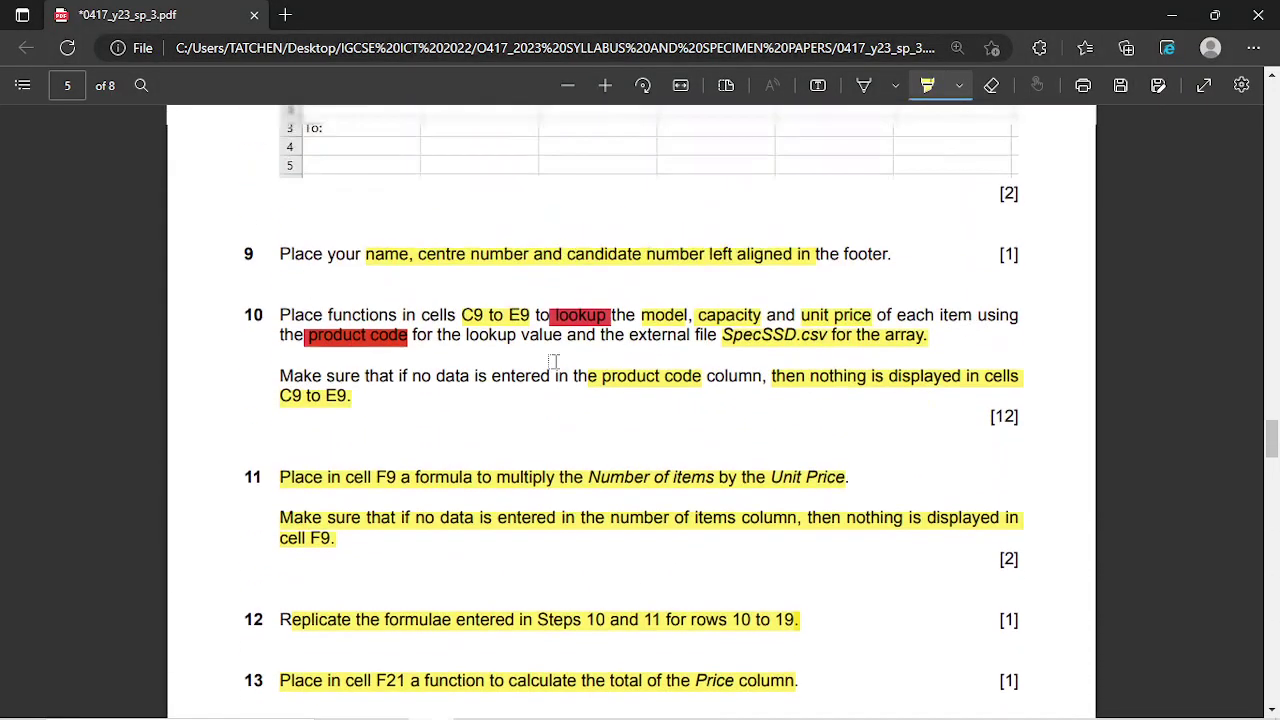
scroll(553, 361, up, 3)
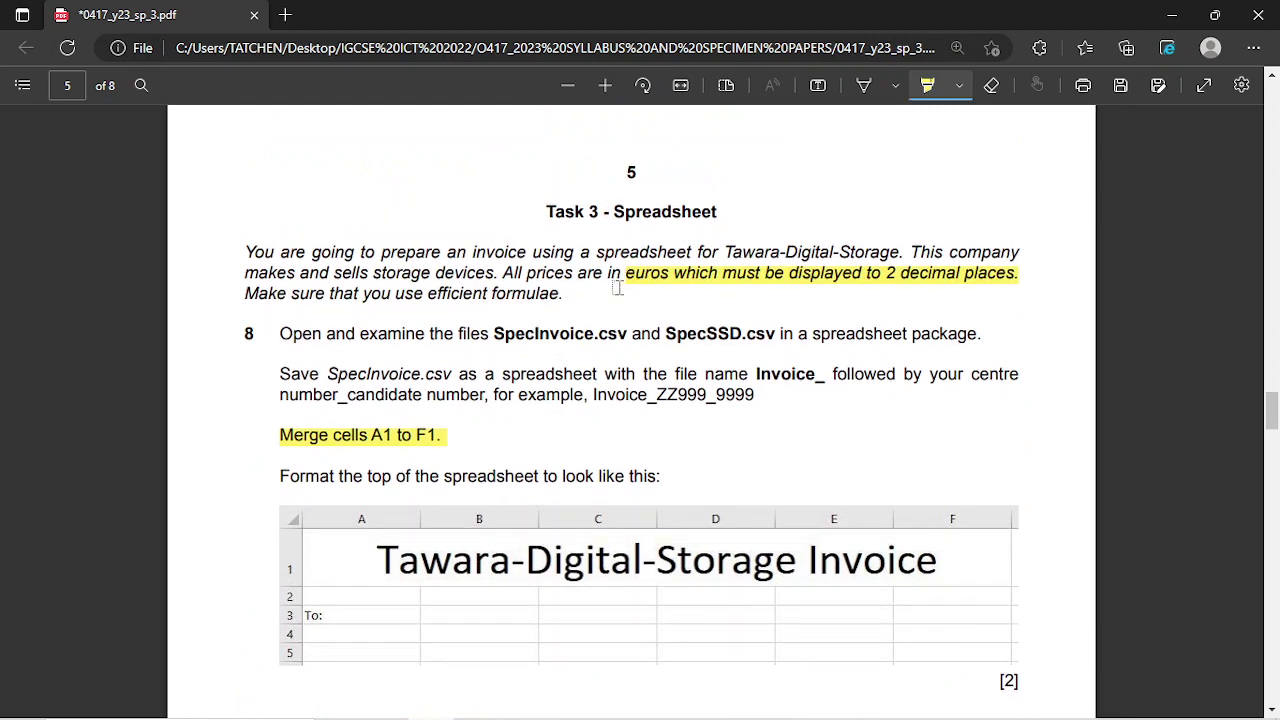
scroll(618, 288, down, 3)
scroll(609, 316, up, 2)
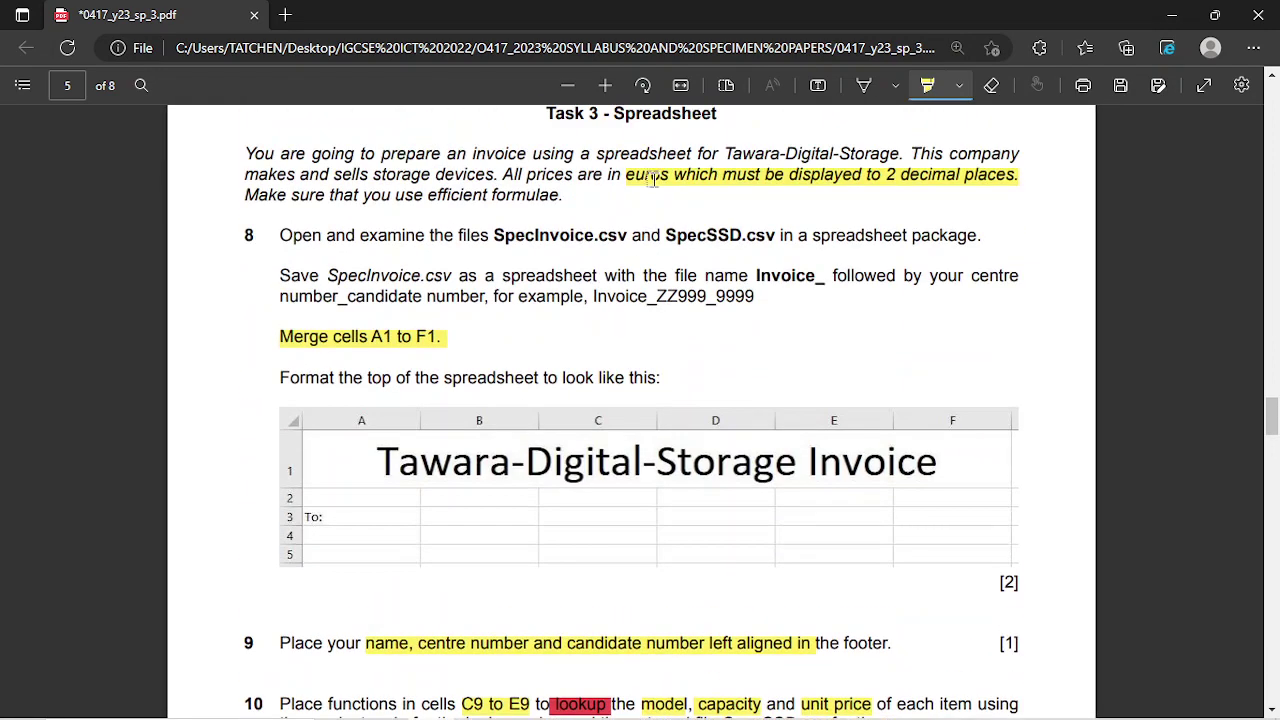
Highlight "euros which must be displayed to 2 decimal places." in red in the Task 3 introduction.
click(958, 87)
click(944, 157)
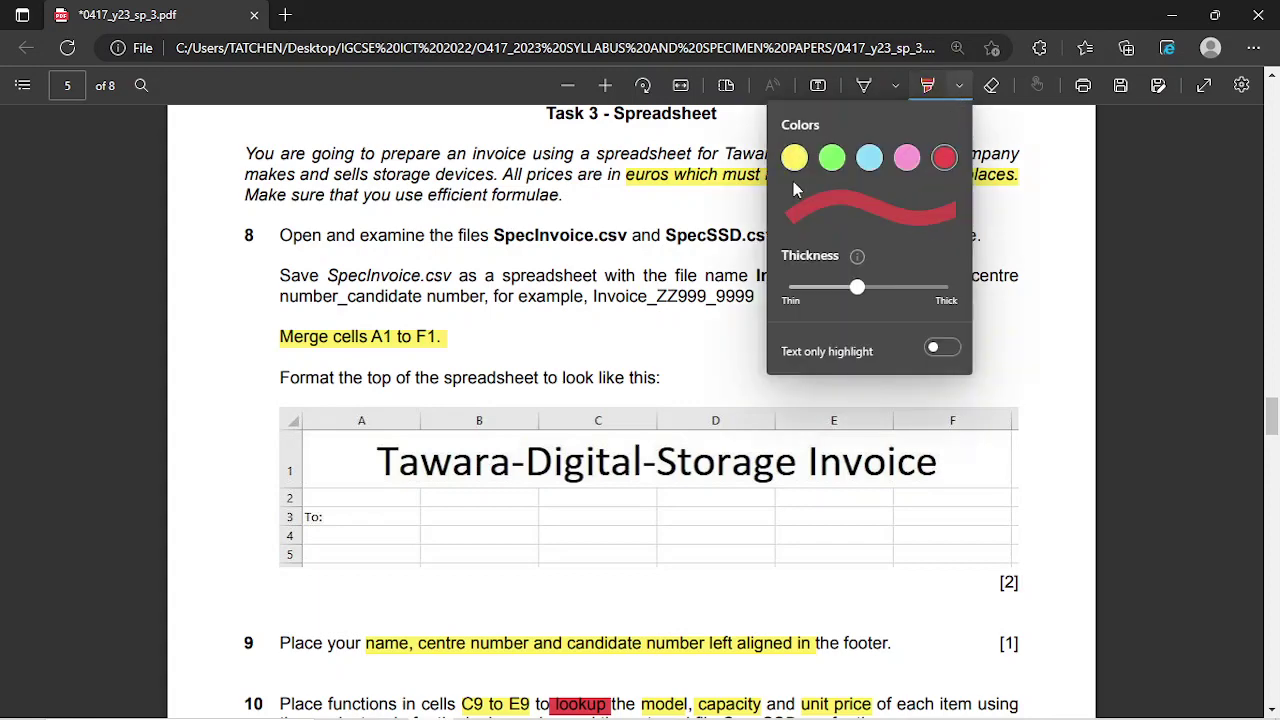
mouse_move(627, 174)
mouse_down()
mouse_move(762, 176)
mouse_move(908, 236)
mouse_move(995, 175)
mouse_move(1020, 175)
mouse_up()
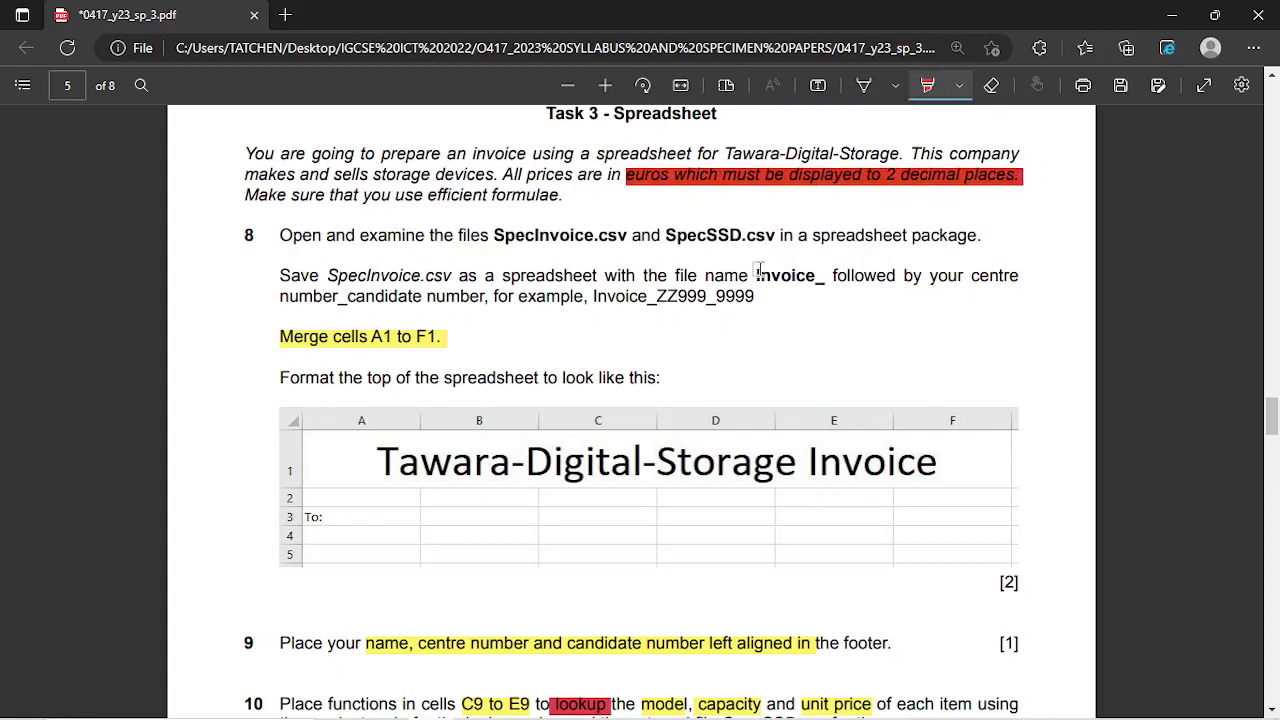
Return to the invoice workbook in Excel and apply the € Euro (€ 123) accounting format to Unit price cells E9:E20.
mouse_move(650, 706)
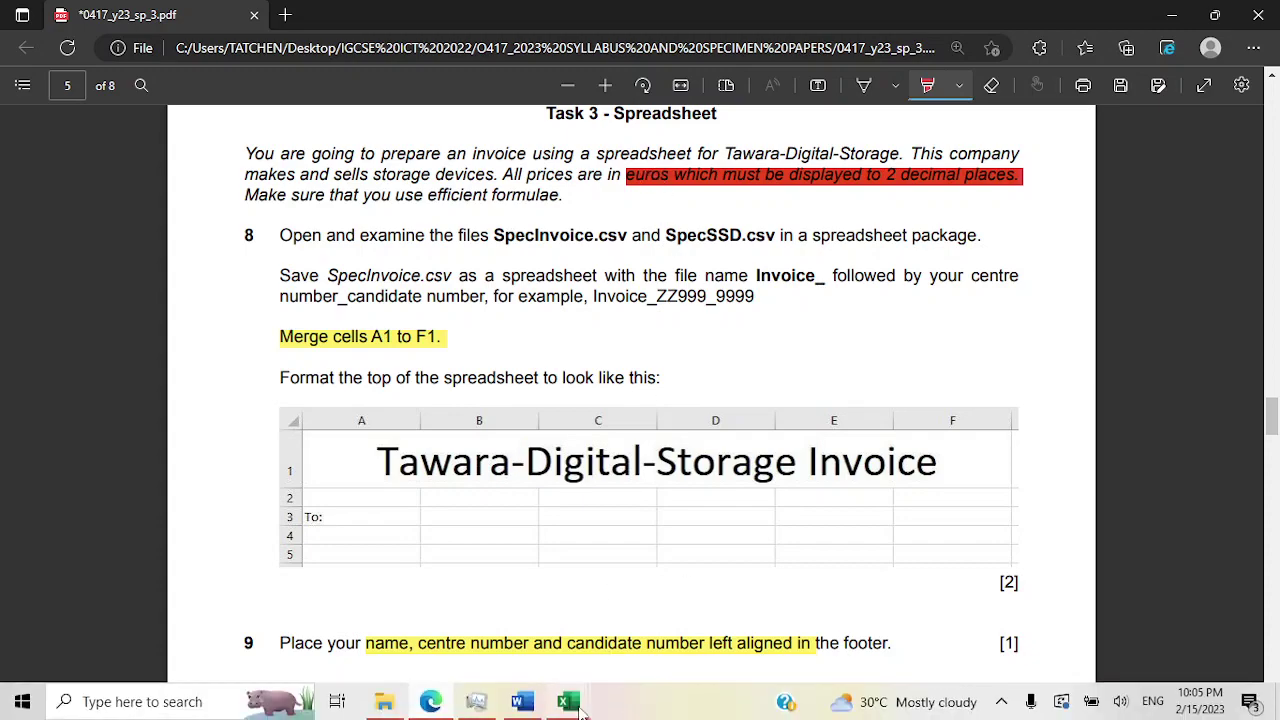
mouse_move(568, 702)
click(620, 612)
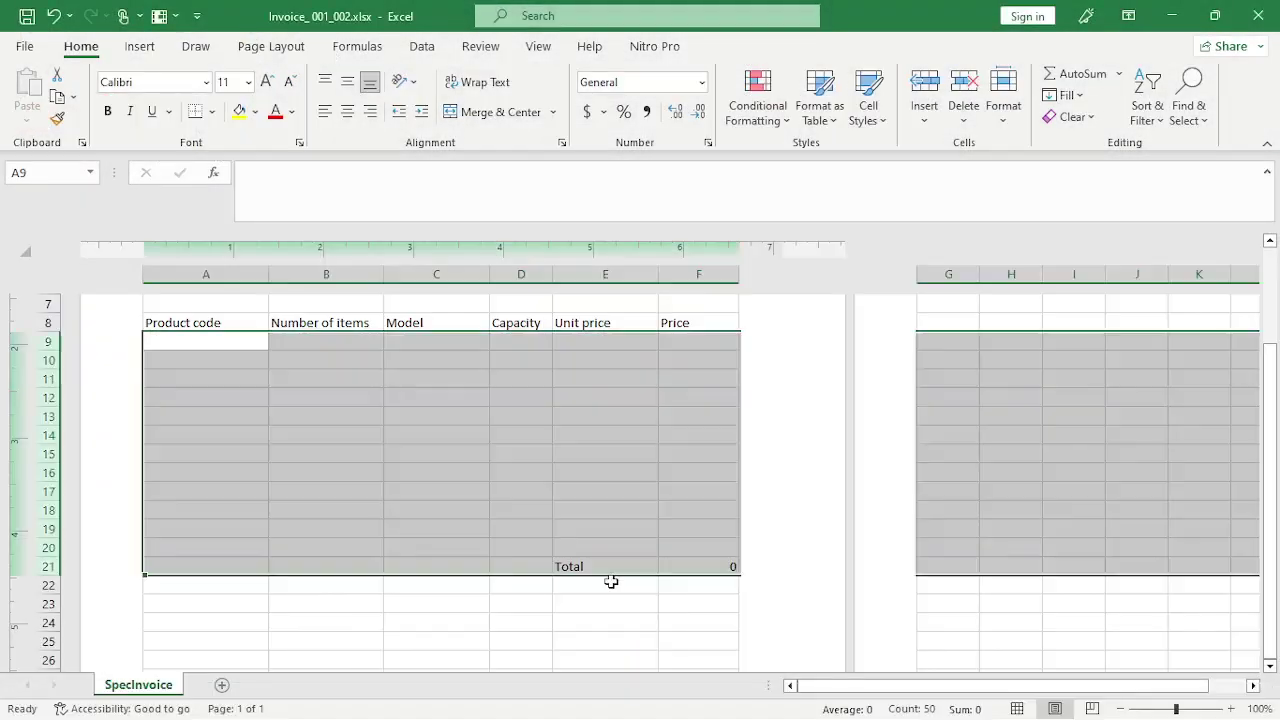
click(584, 323)
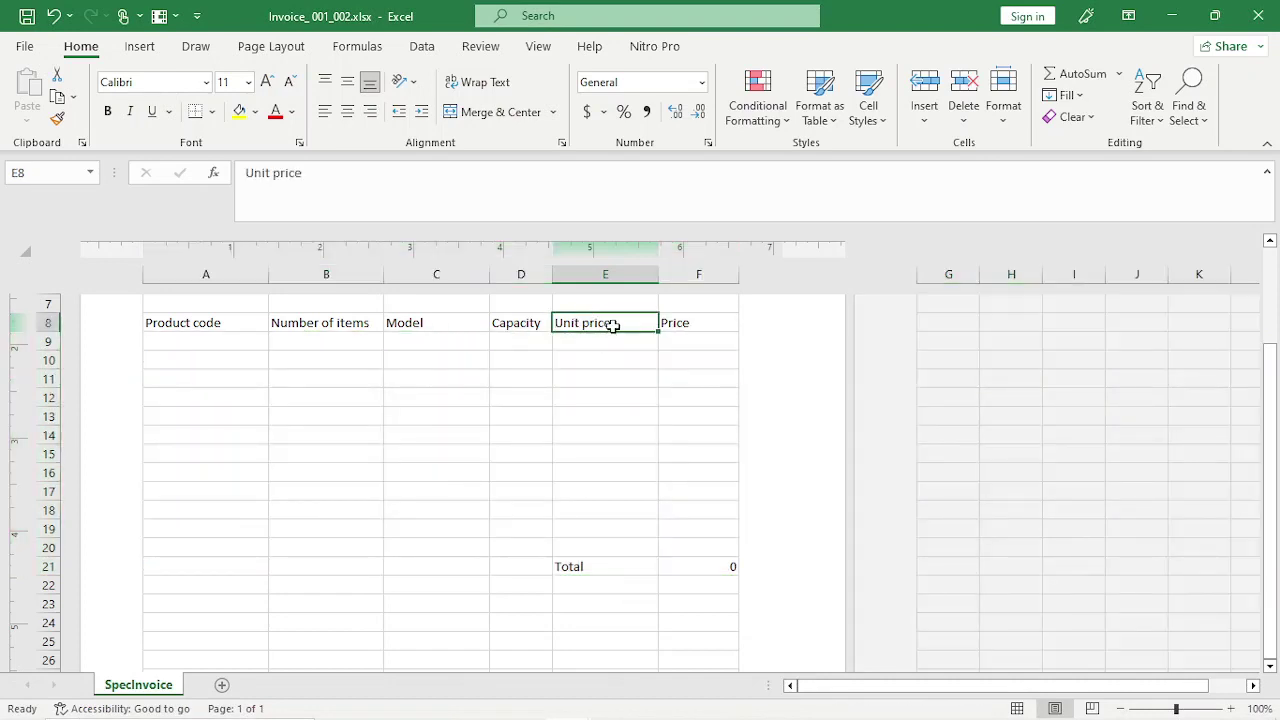
drag(618, 323, 632, 545)
click(617, 342)
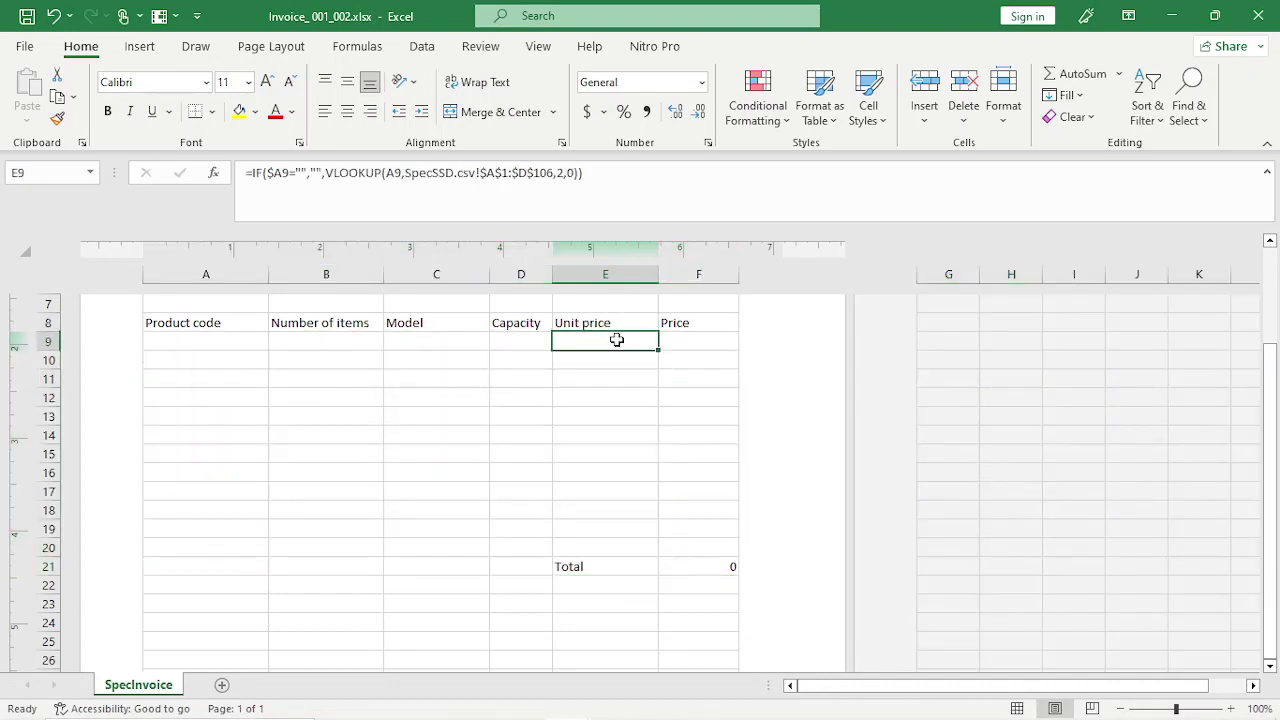
drag(617, 341, 618, 548)
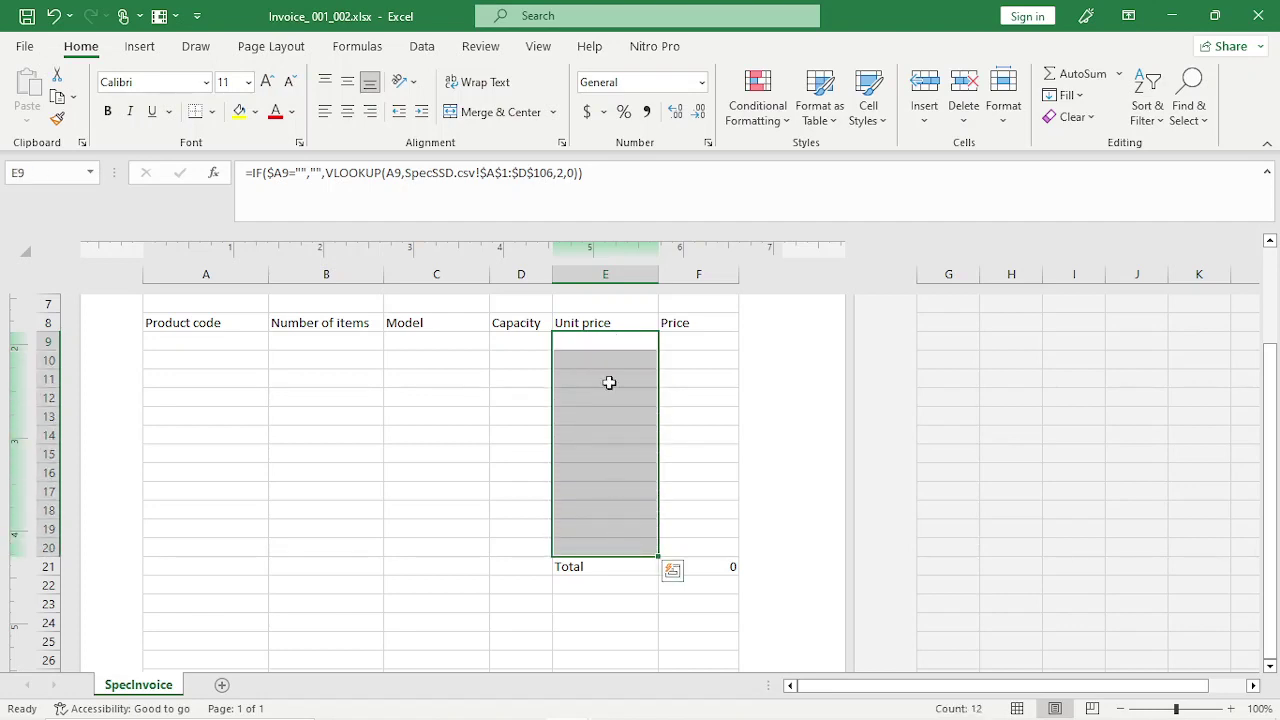
click(605, 113)
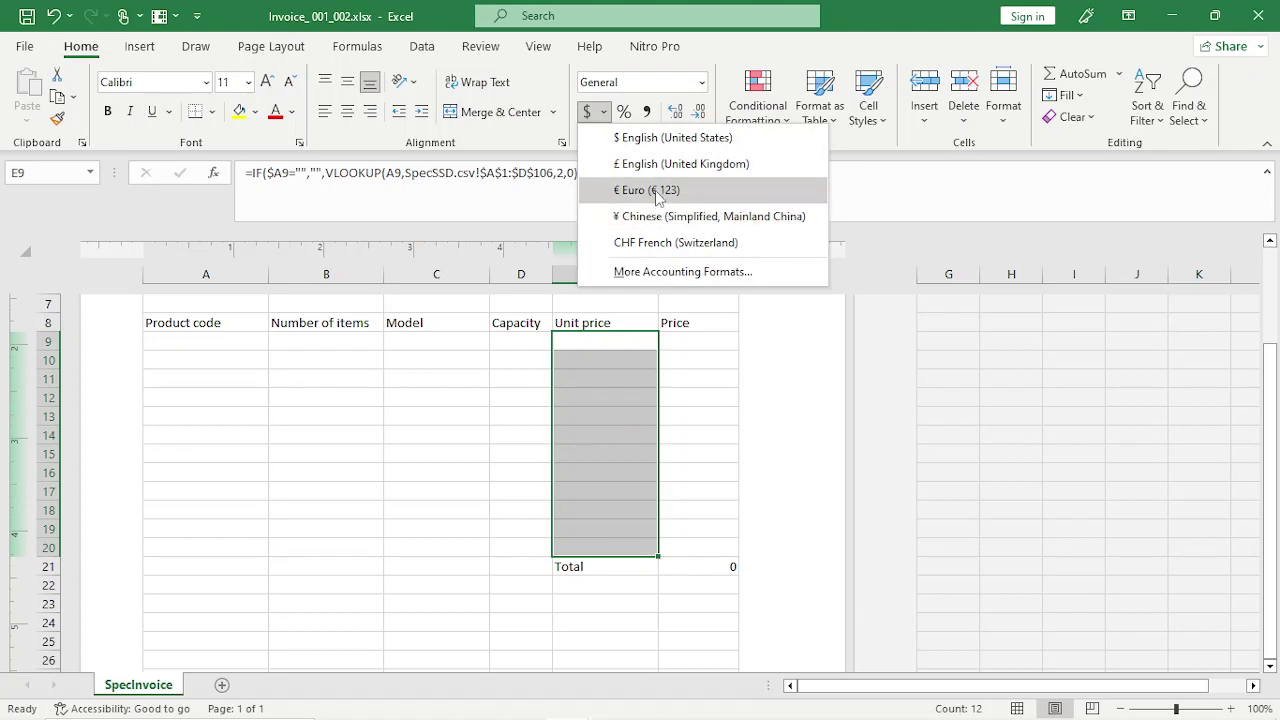
click(628, 192)
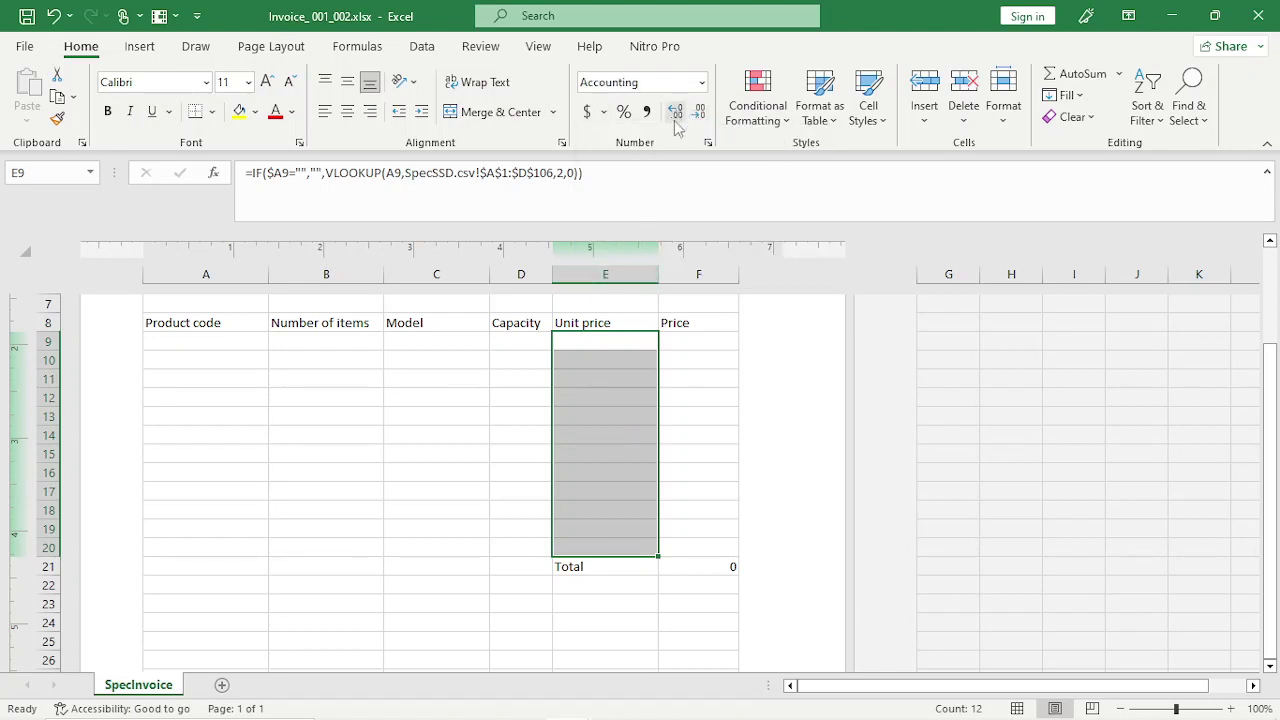
Apply the € Euro (€ 123) accounting format with 2 decimal places to Price cells F9:F21.
drag(696, 343, 734, 566)
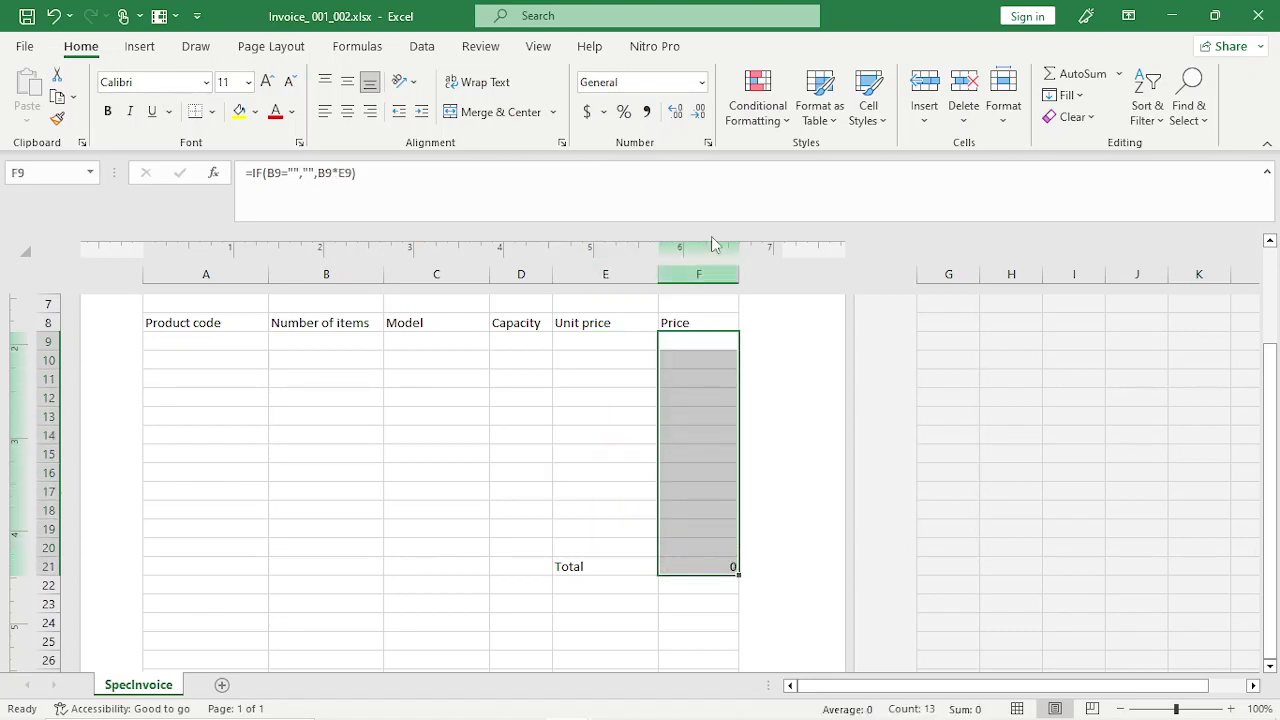
click(603, 111)
click(652, 191)
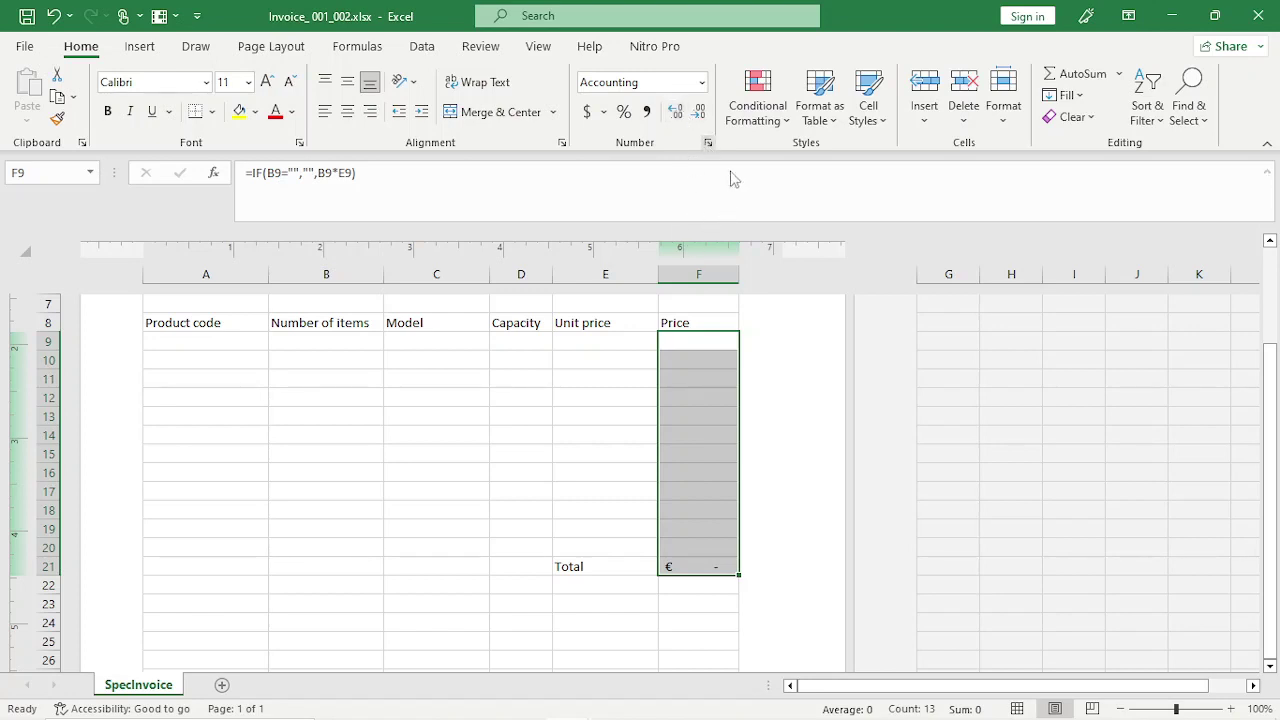
click(708, 143)
drag(823, 139, 1017, 134)
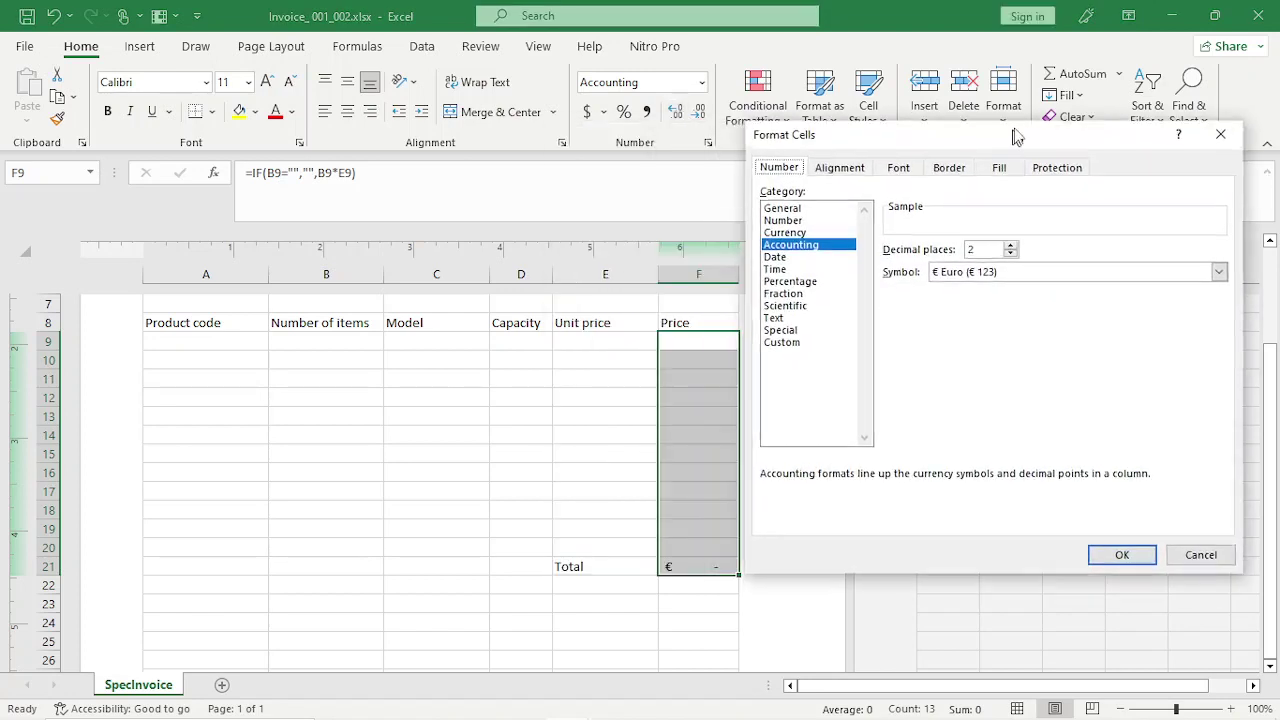
click(1129, 555)
Set the accounting format of Unit price cells E9:E20 to 2 decimal places.
drag(611, 343, 654, 542)
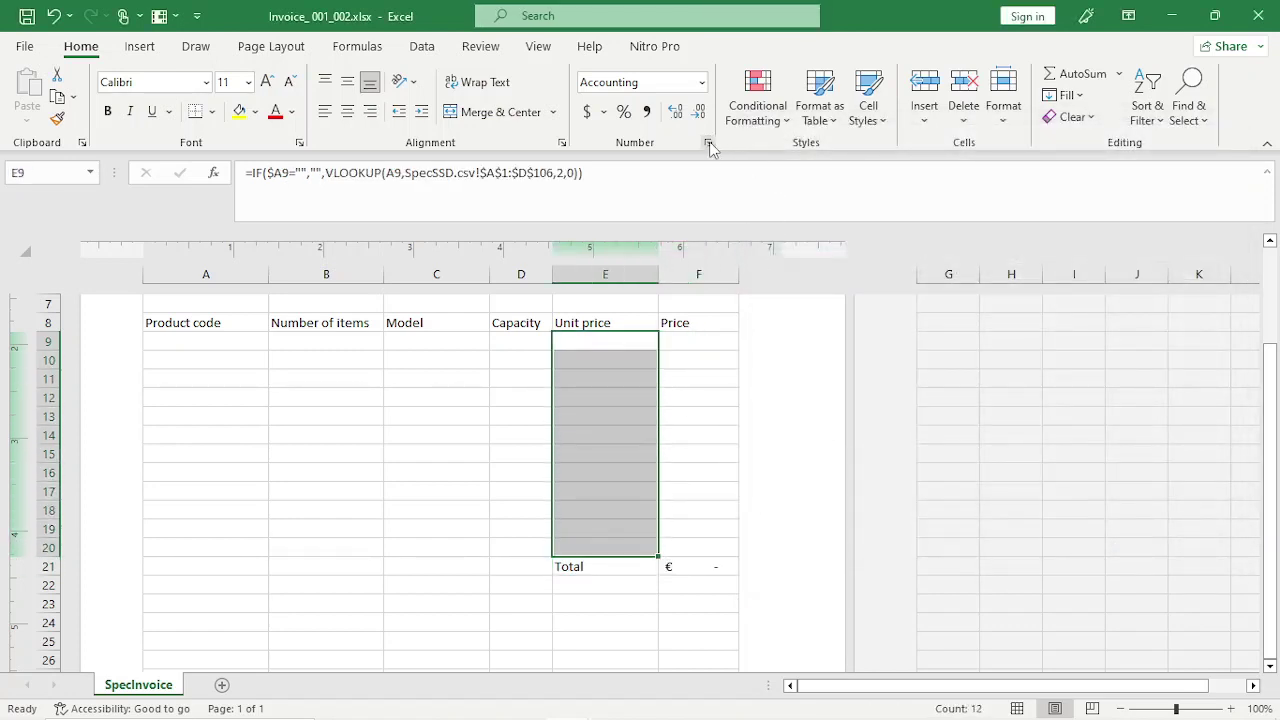
click(708, 143)
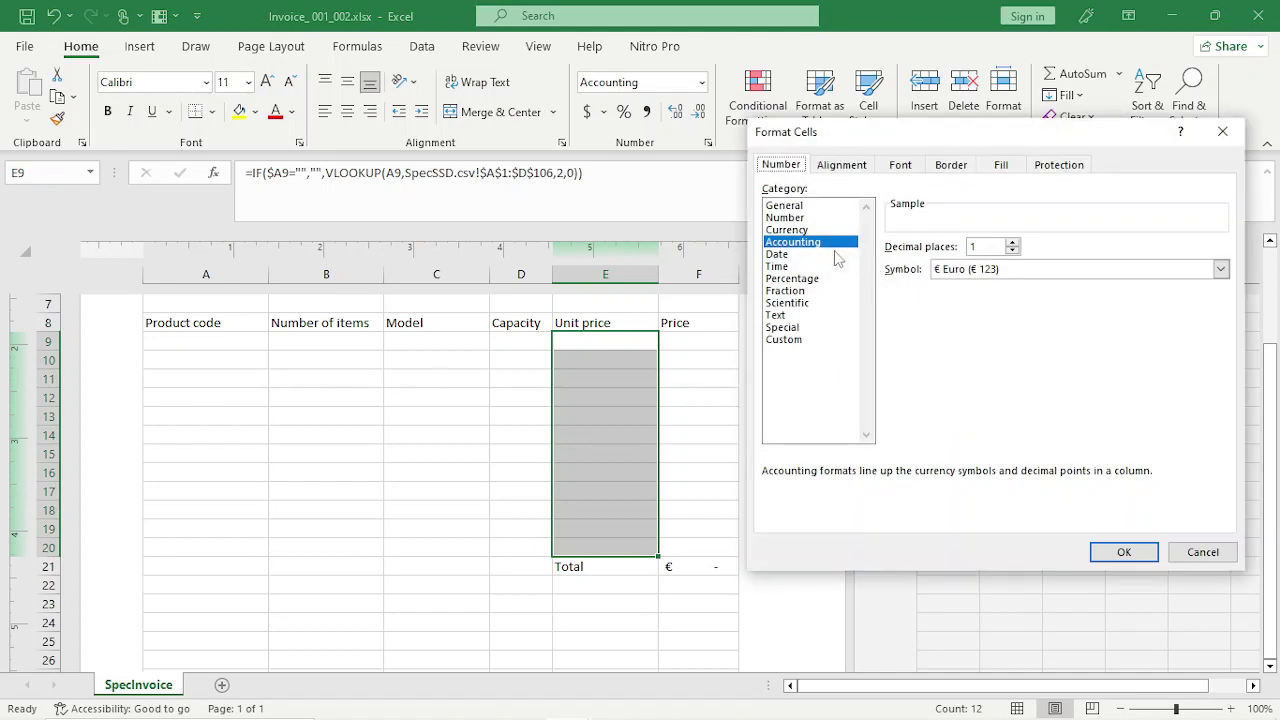
click(1012, 243)
click(1124, 551)
click(702, 378)
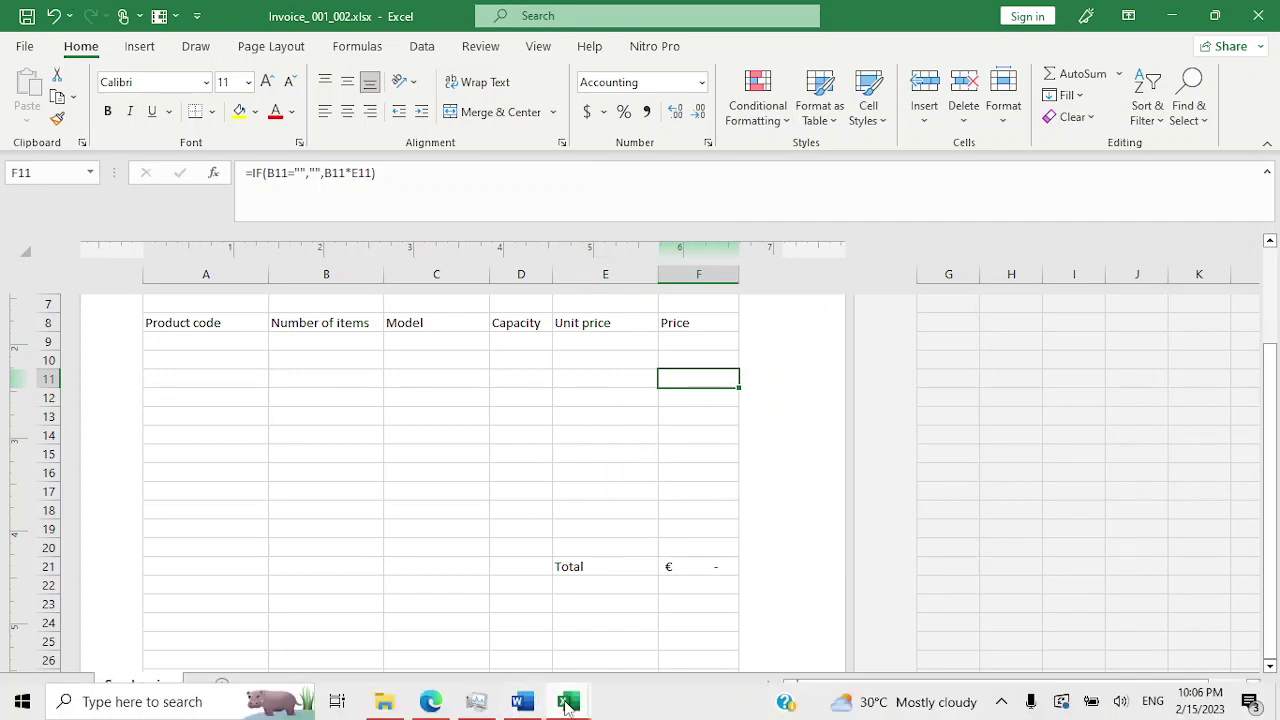
Switch to the exam paper PDF and highlight the sentence of task 14 in red.
click(567, 703)
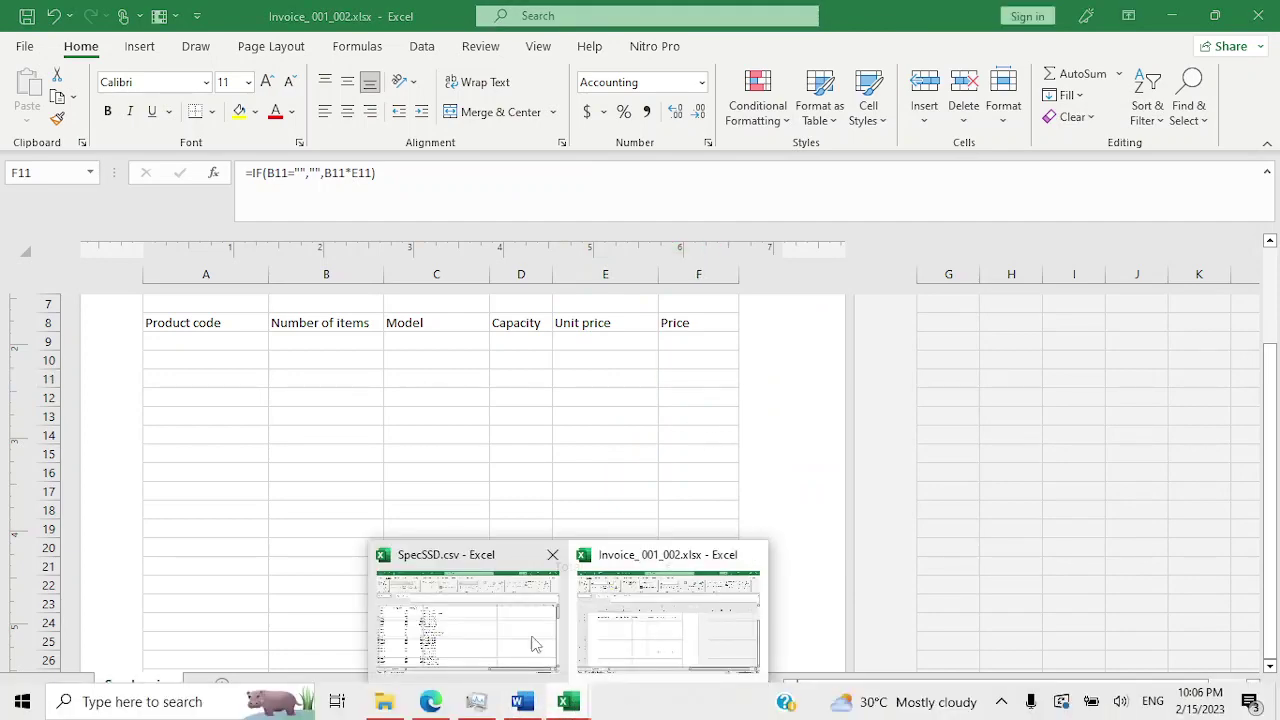
mouse_move(446, 625)
click(447, 700)
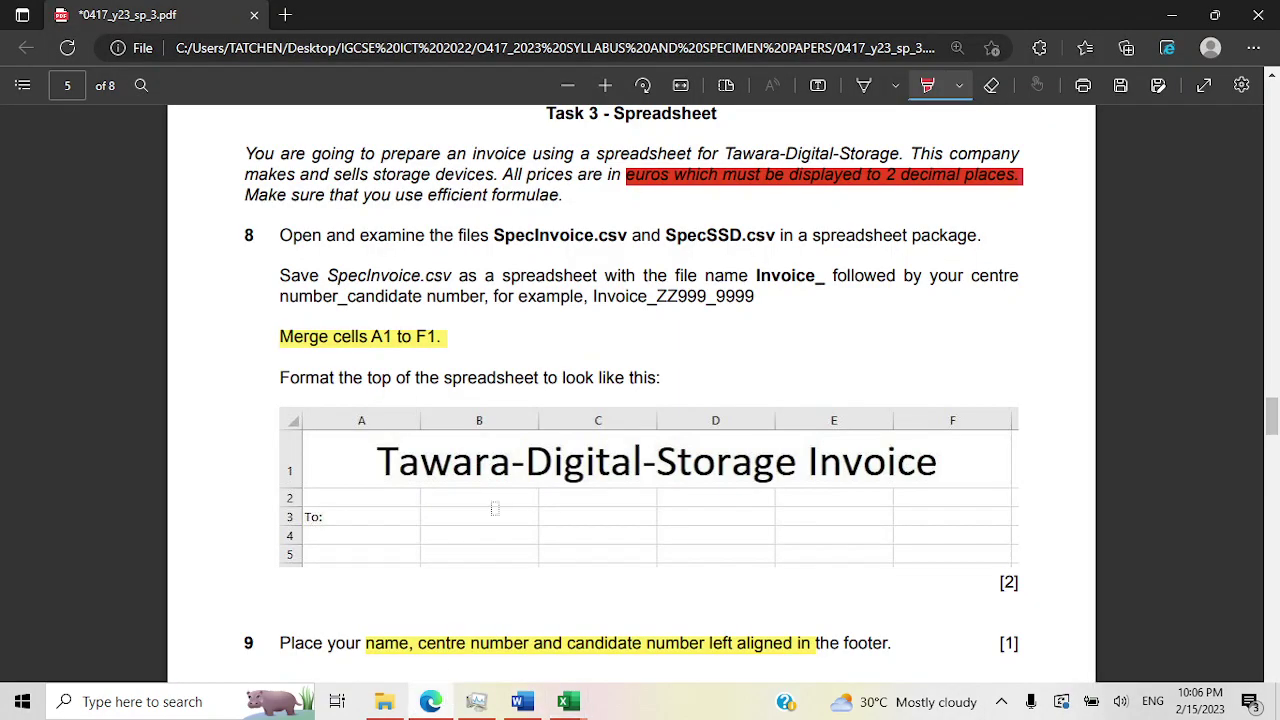
scroll(512, 472, down, 15)
scroll(512, 472, up, 2)
scroll(512, 472, up, 1)
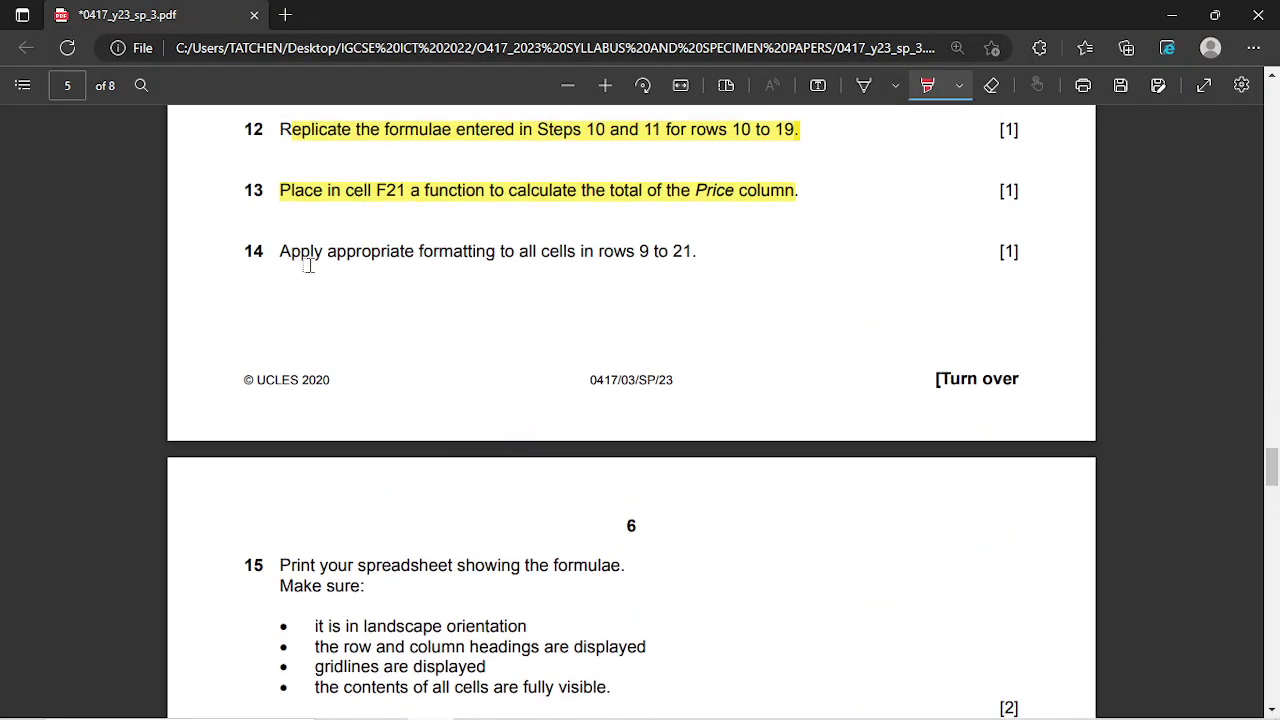
mouse_move(282, 253)
mouse_down()
mouse_move(688, 263)
mouse_move(683, 282)
mouse_up()
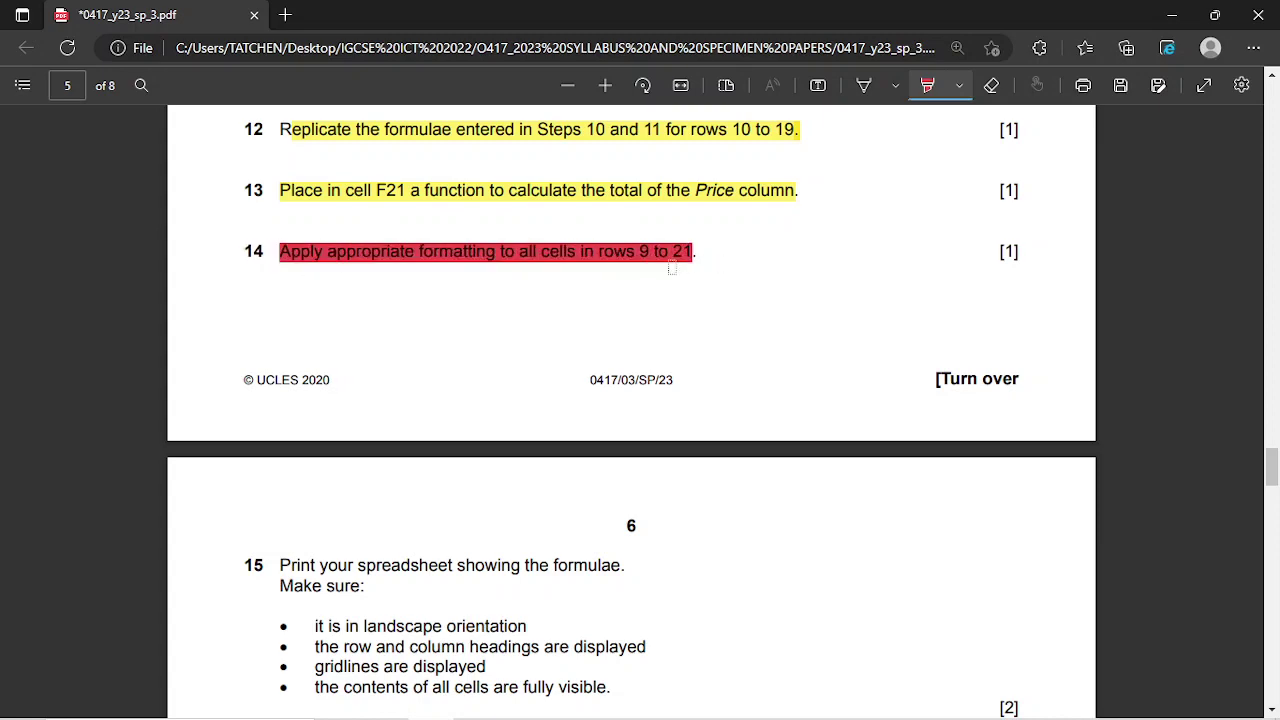
Read task 15 about printing the spreadsheet with formulae, and return to the Invoice_ 001_002.xlsx workbook in Excel.
scroll(603, 302, down, 3)
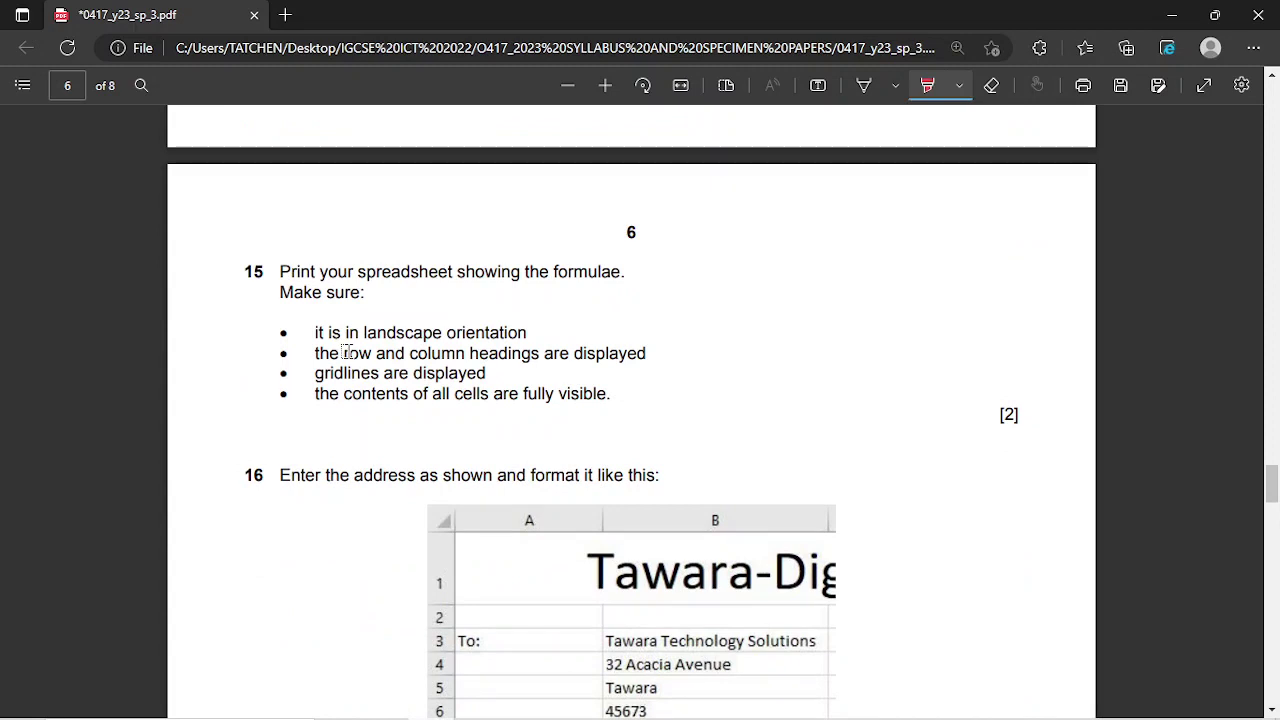
scroll(348, 352, down, 1)
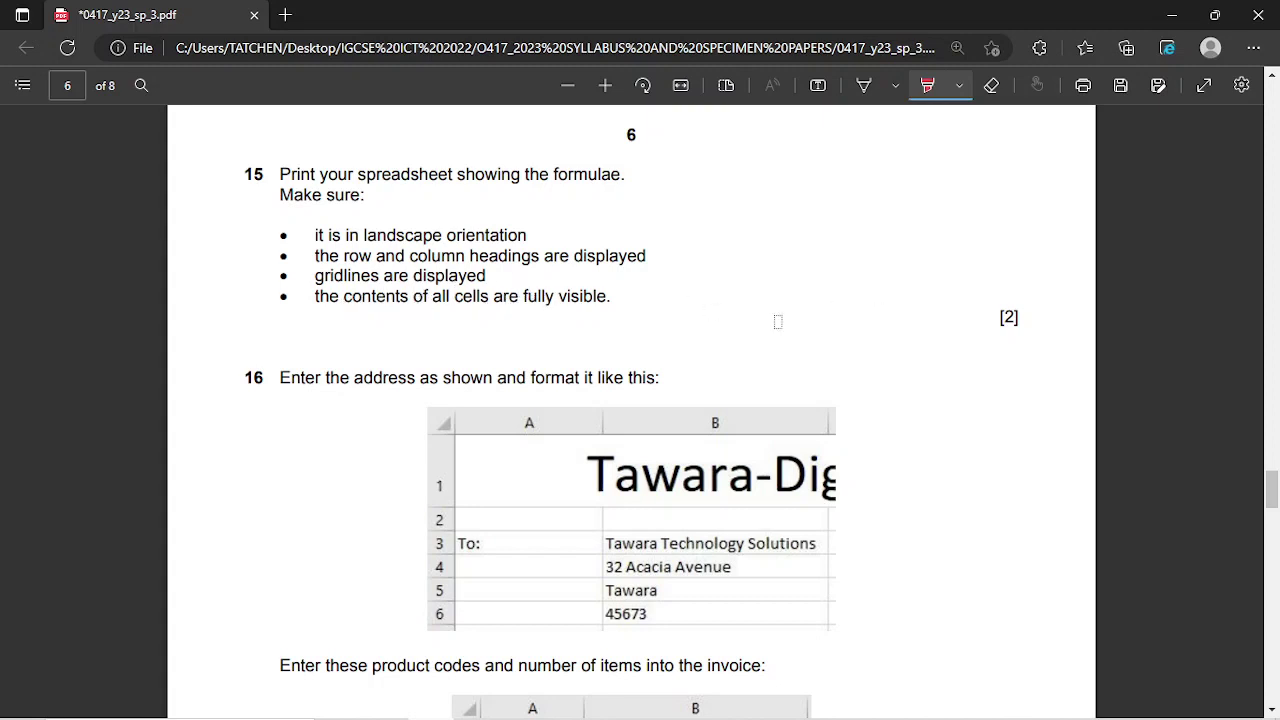
click(568, 701)
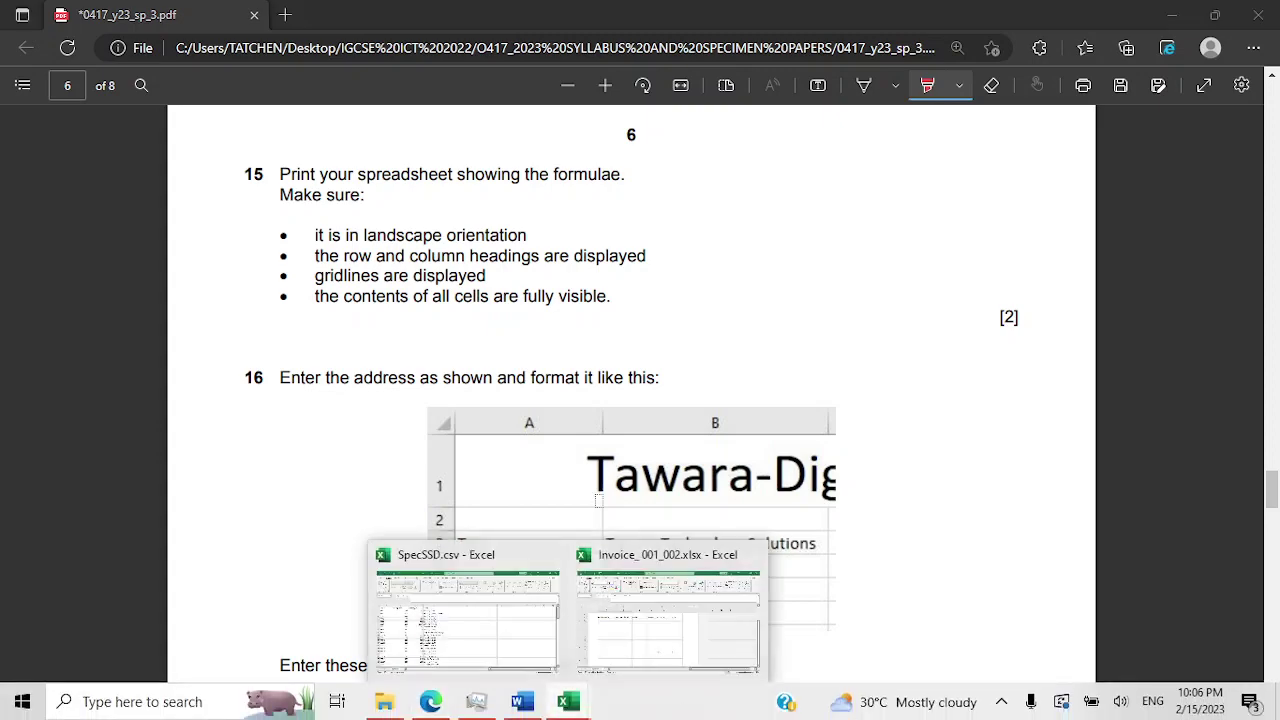
click(683, 592)
Show the formulas in the SpecInvoice sheet and check how the columns and rows are laid out across the pages.
scroll(394, 366, up, 3)
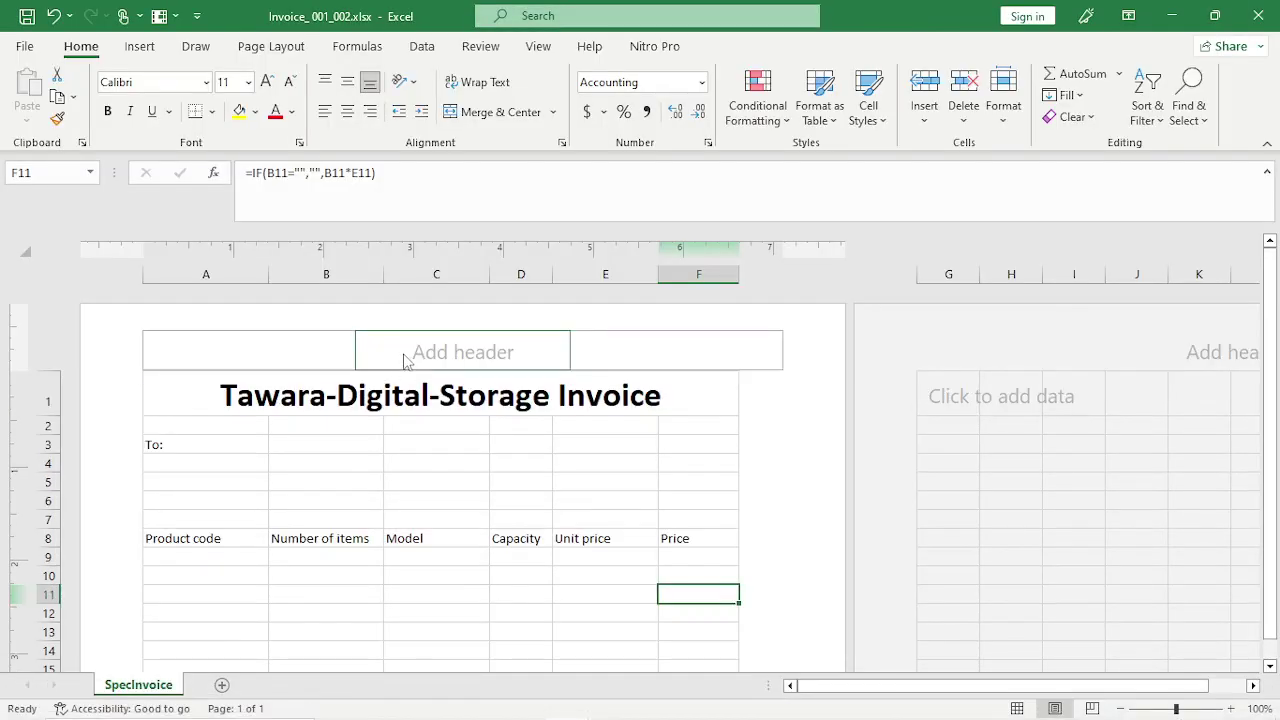
click(383, 47)
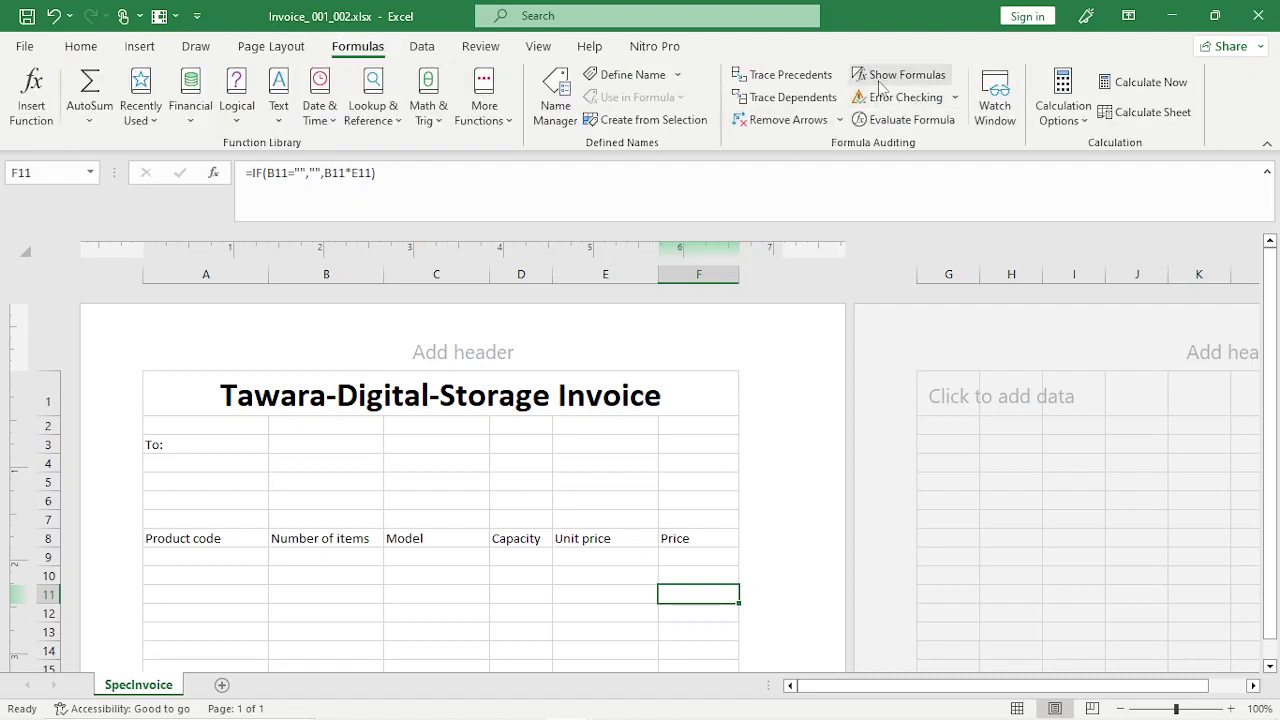
click(898, 75)
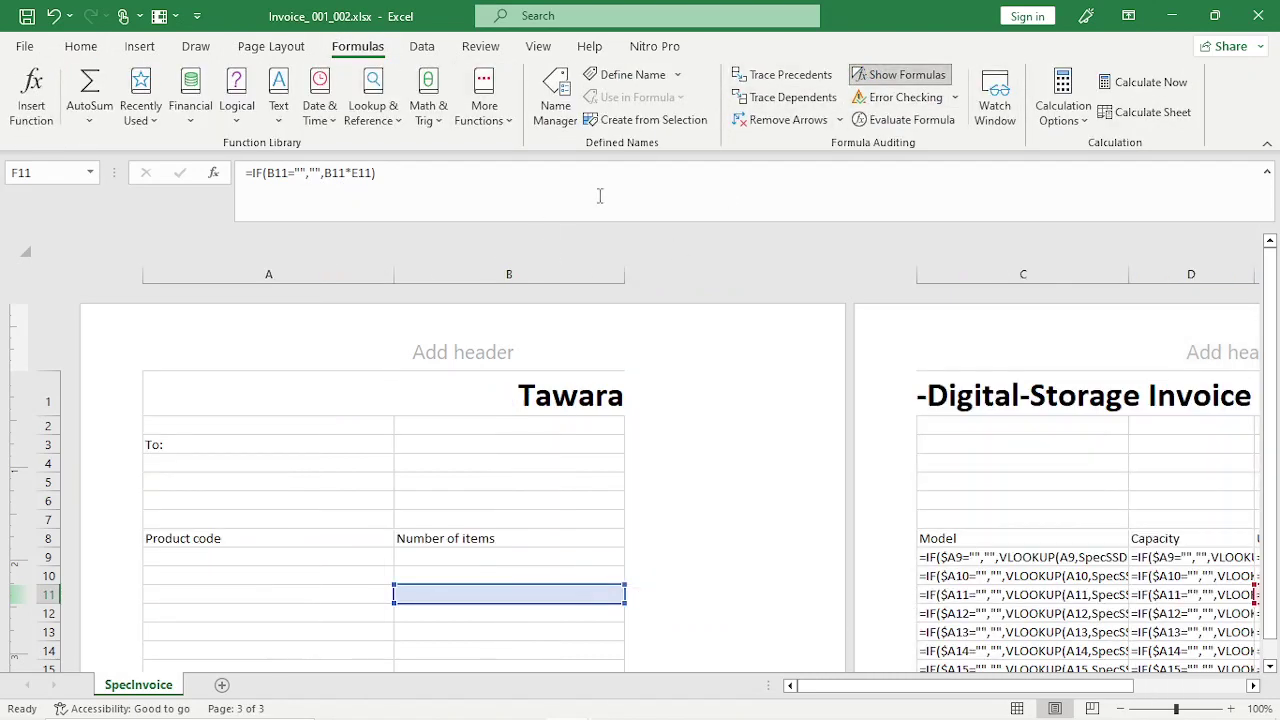
scroll(729, 386, down, 6)
scroll(729, 386, up, 5)
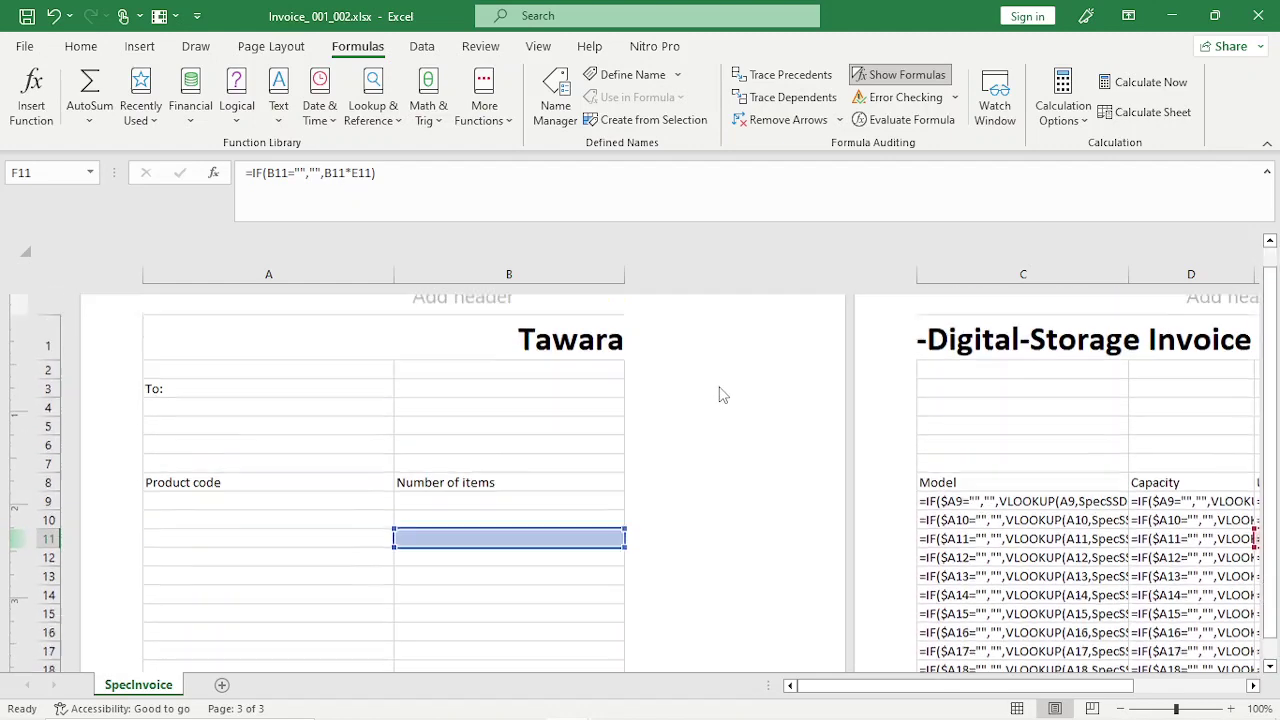
scroll(725, 380, down, 7)
scroll(690, 360, up, 3)
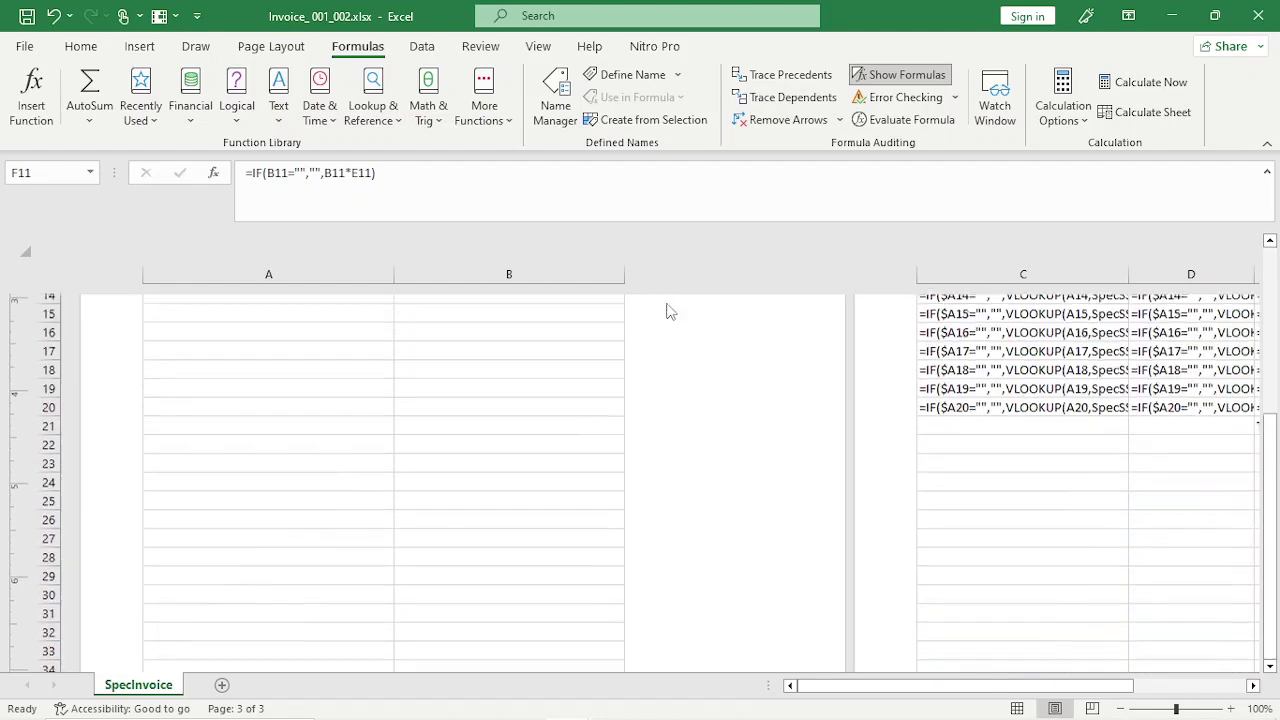
scroll(670, 312, up, 5)
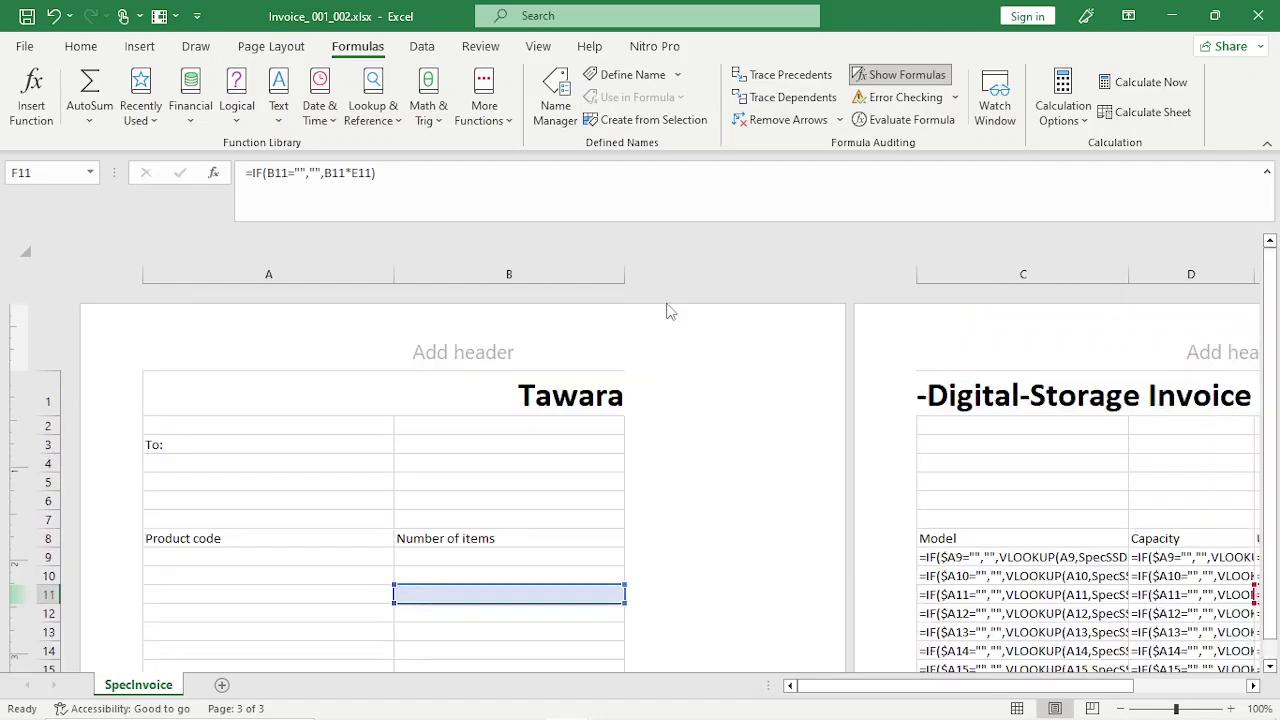
Switch the SpecInvoice sheet from Page Layout view to Normal view.
click(275, 47)
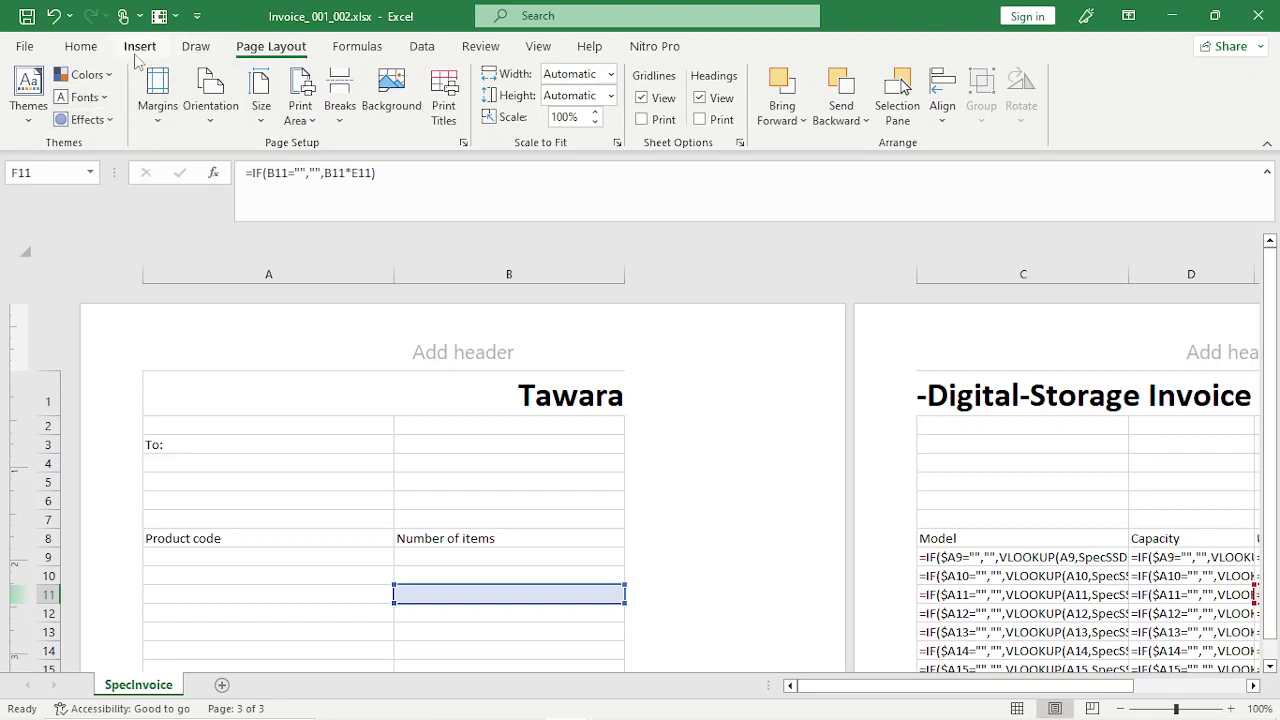
click(542, 50)
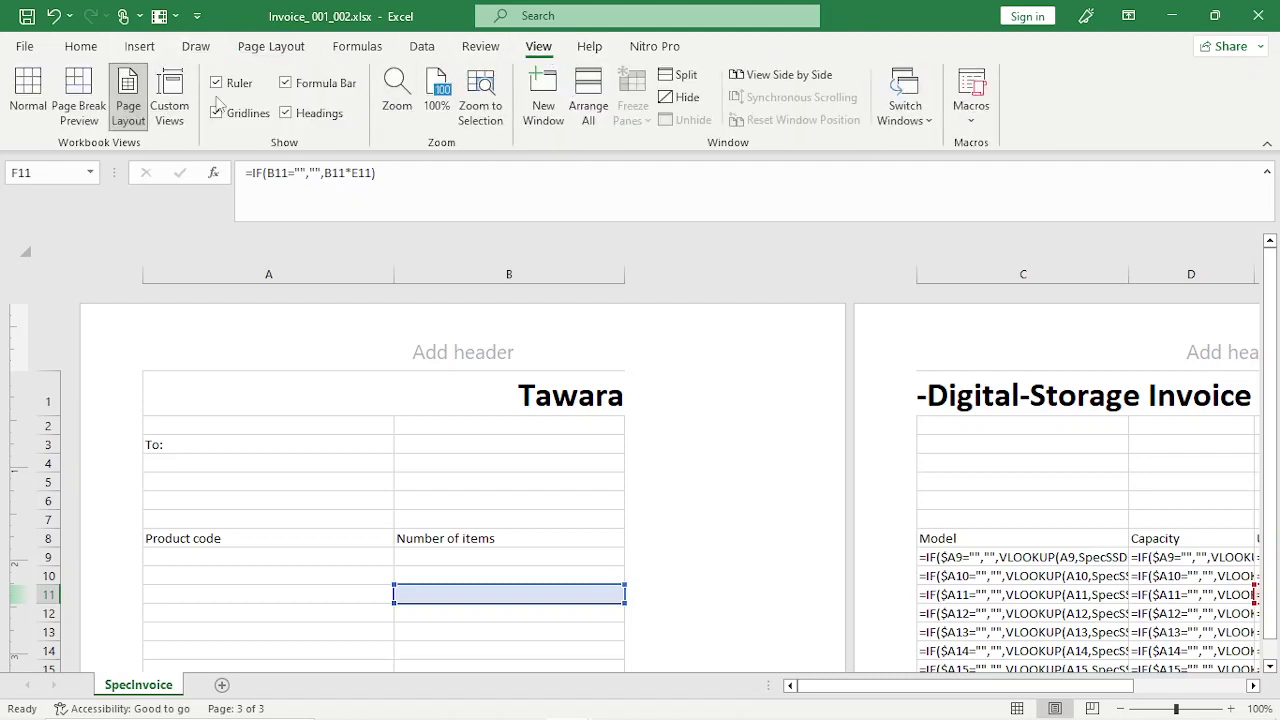
click(27, 92)
scroll(660, 360, down, 8)
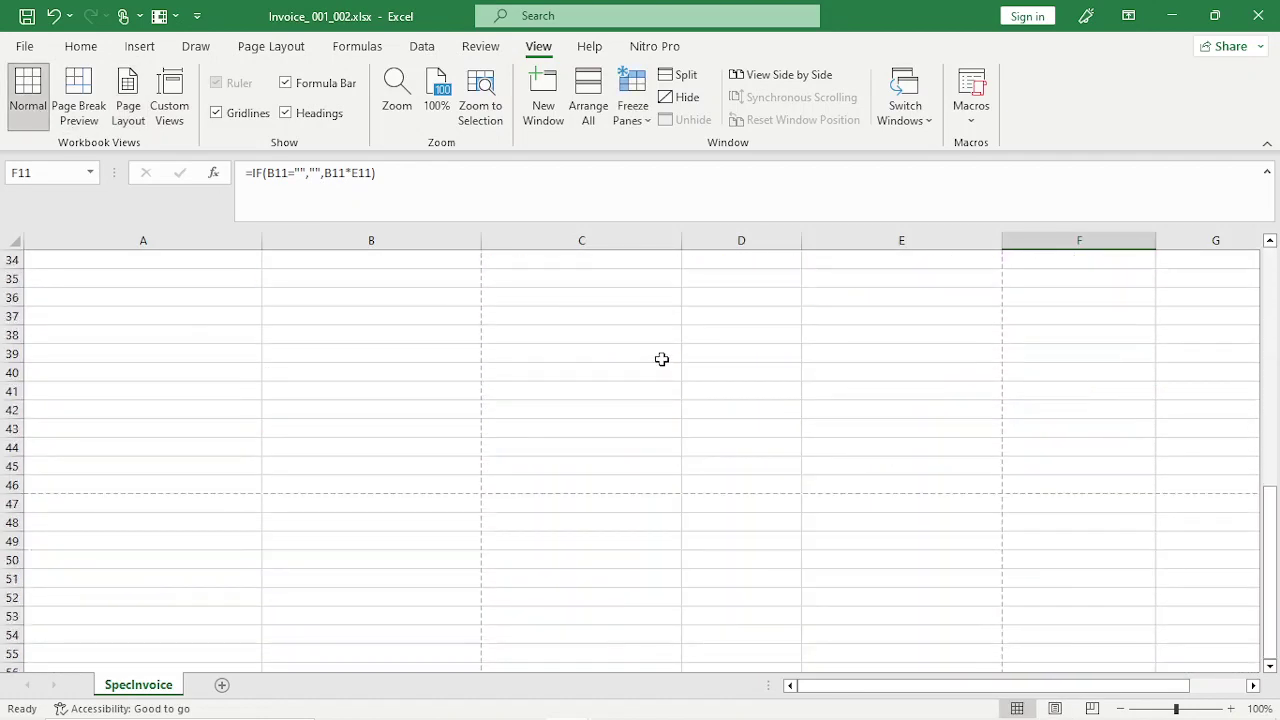
scroll(670, 350, up, 8)
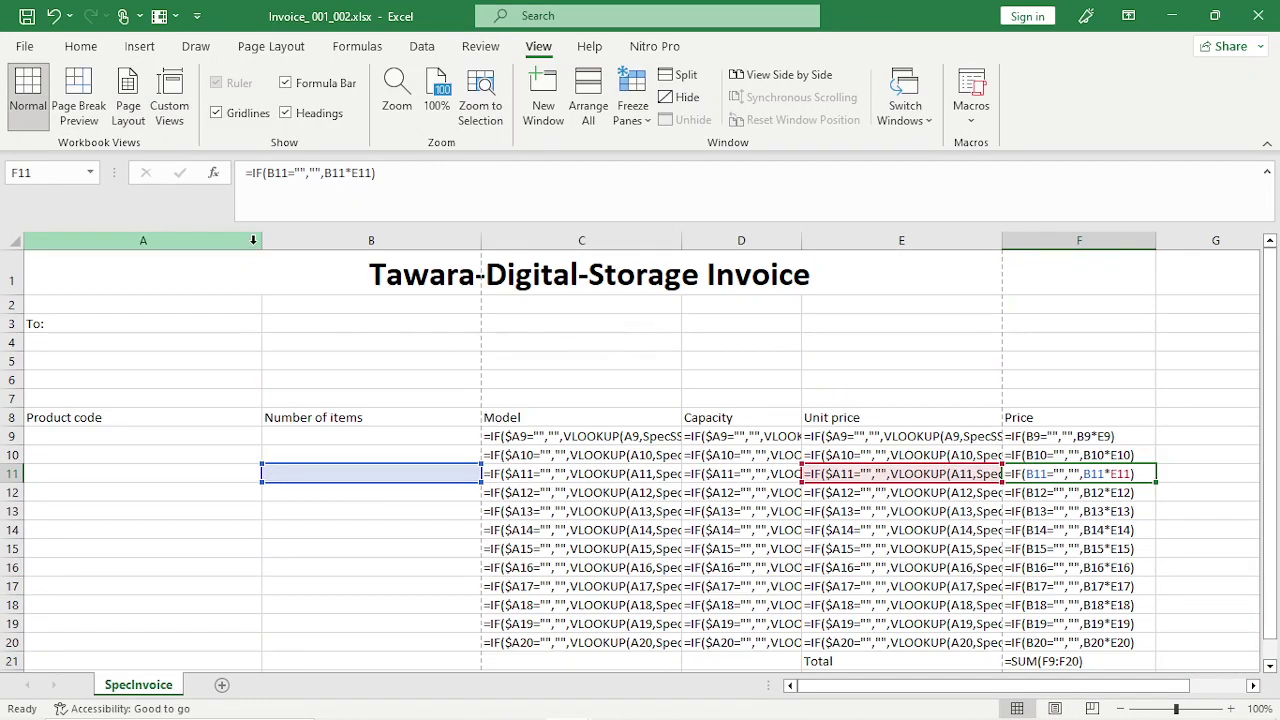
Narrow columns A and B to fit the Product code and Number of items headings.
drag(261, 243, 112, 268)
drag(329, 243, 216, 251)
key(Escape)
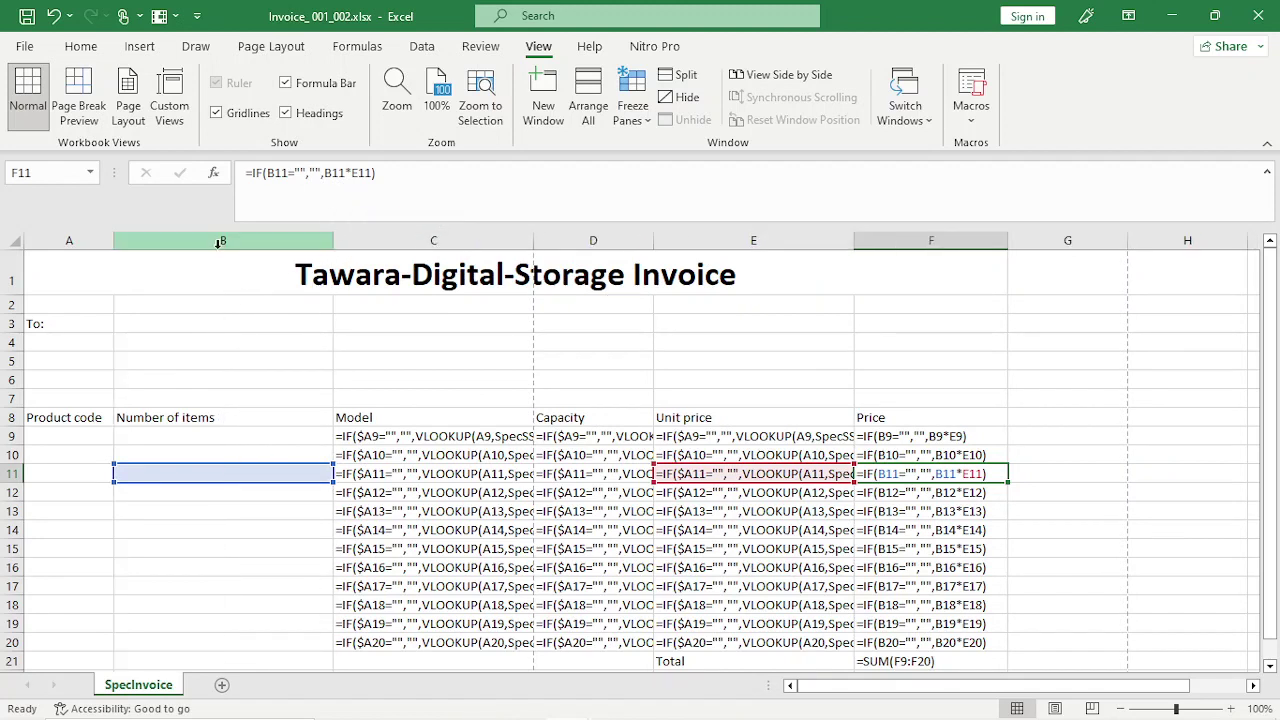
drag(339, 247, 222, 278)
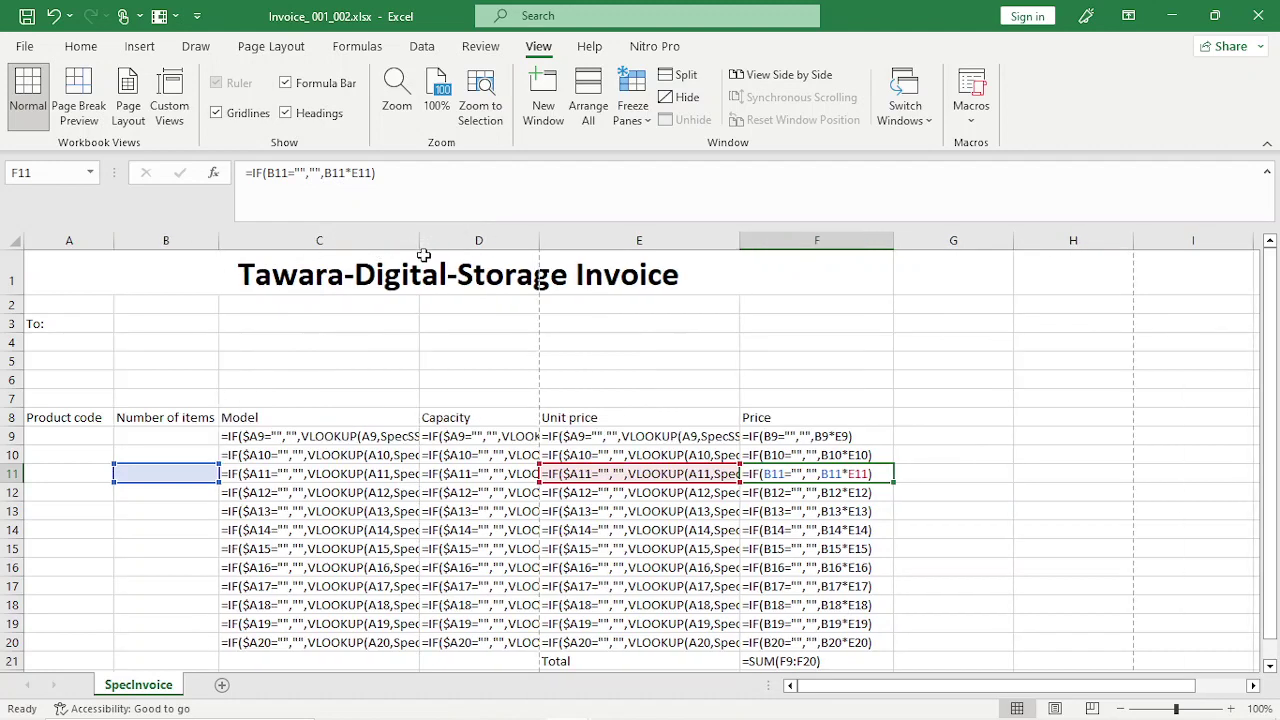
Widen the Model, Capacity and Unit price columns until their VLOOKUP formulas are fully visible.
drag(421, 241, 590, 236)
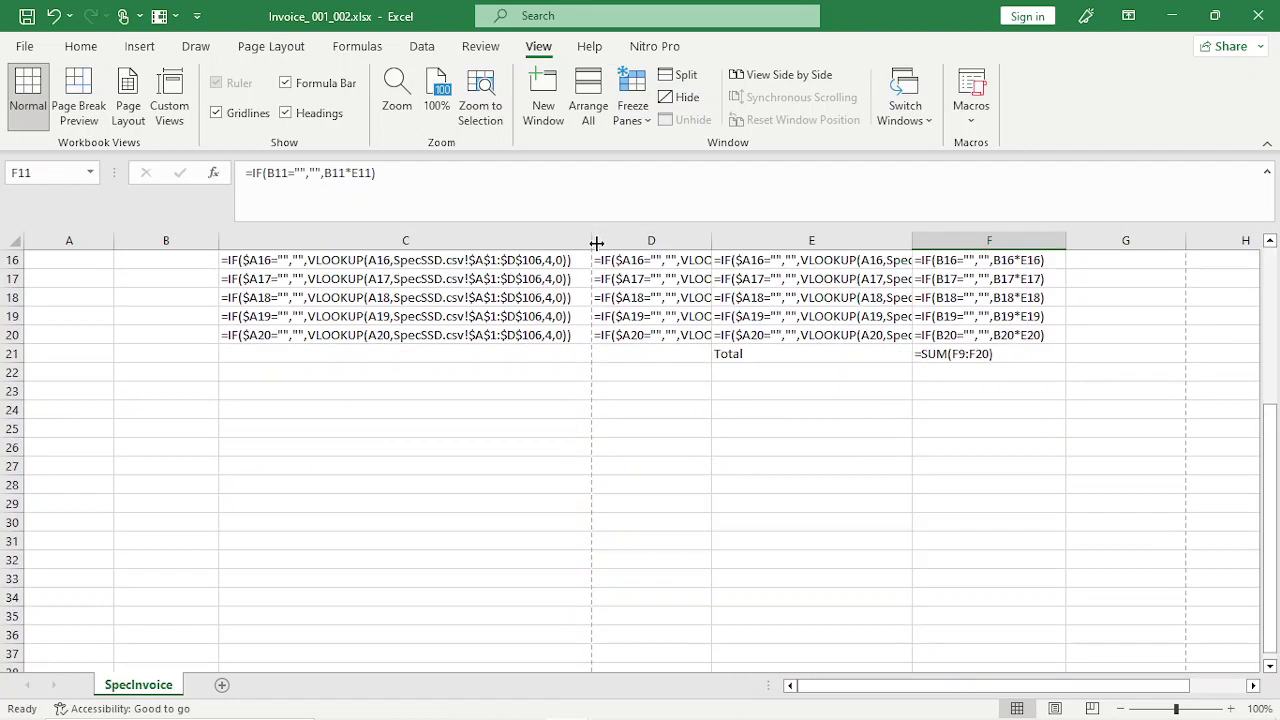
drag(711, 233, 948, 224)
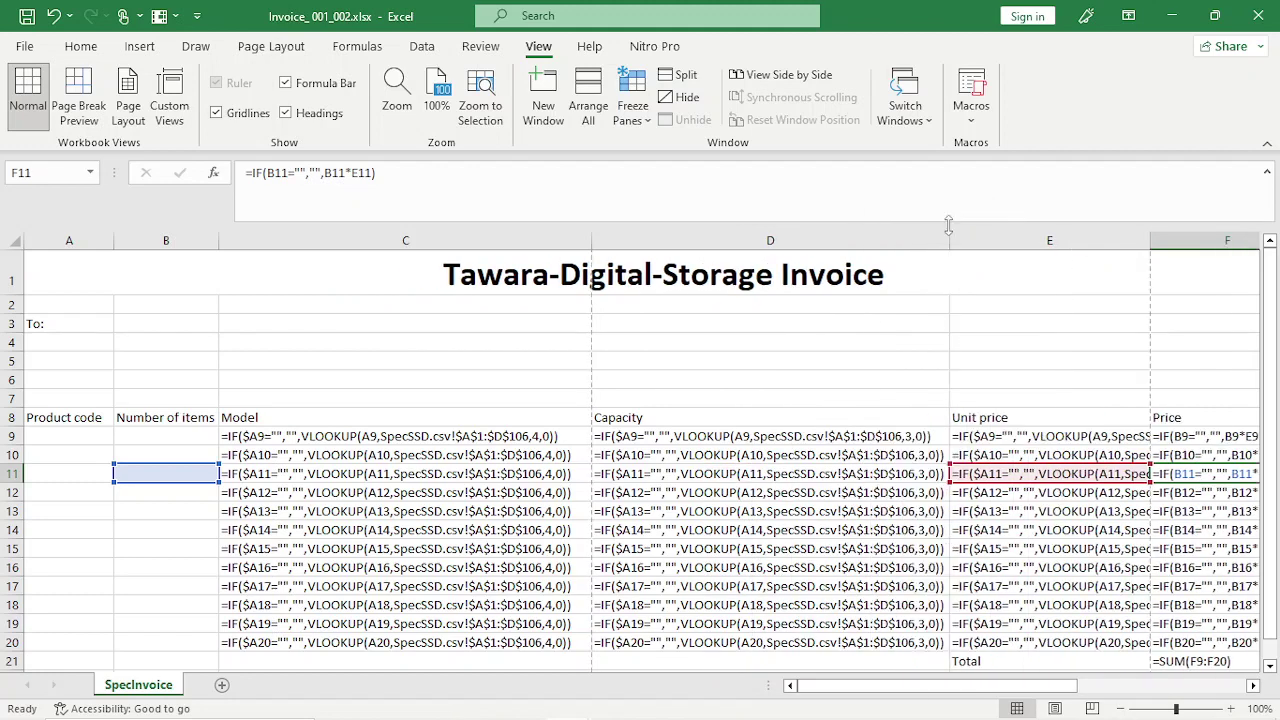
key(ctrl+Tab)
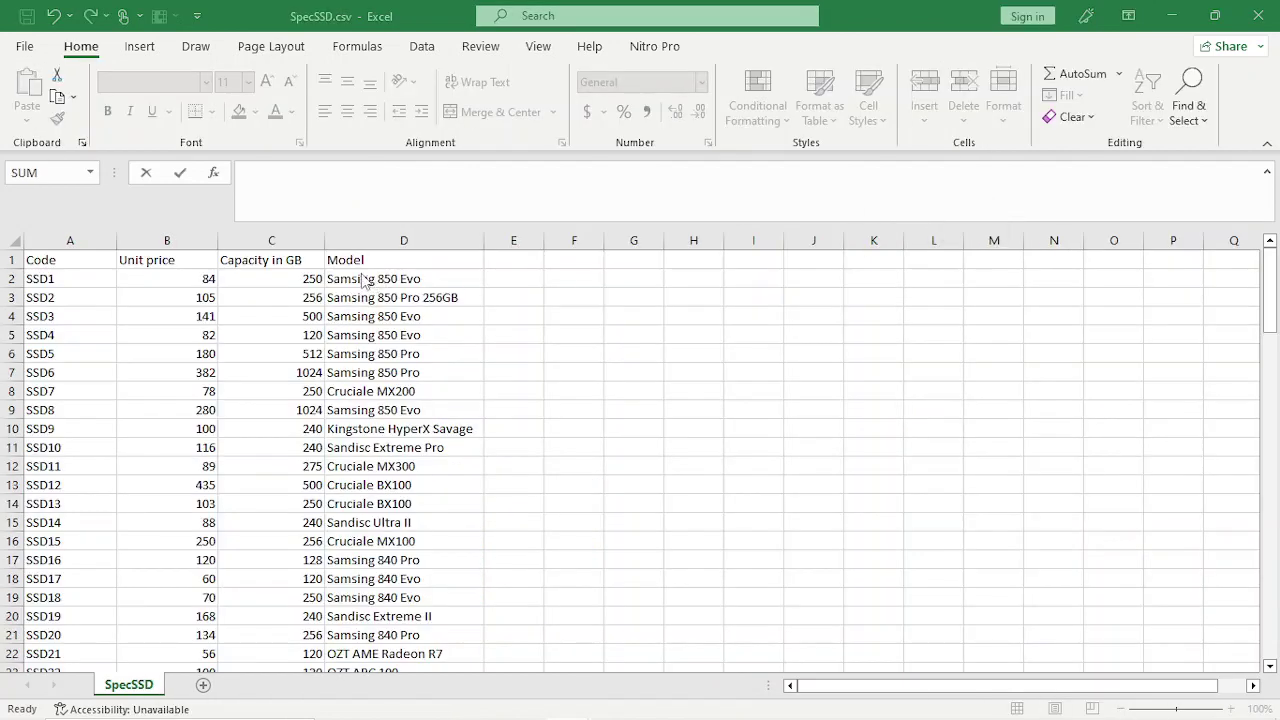
mouse_move(566, 701)
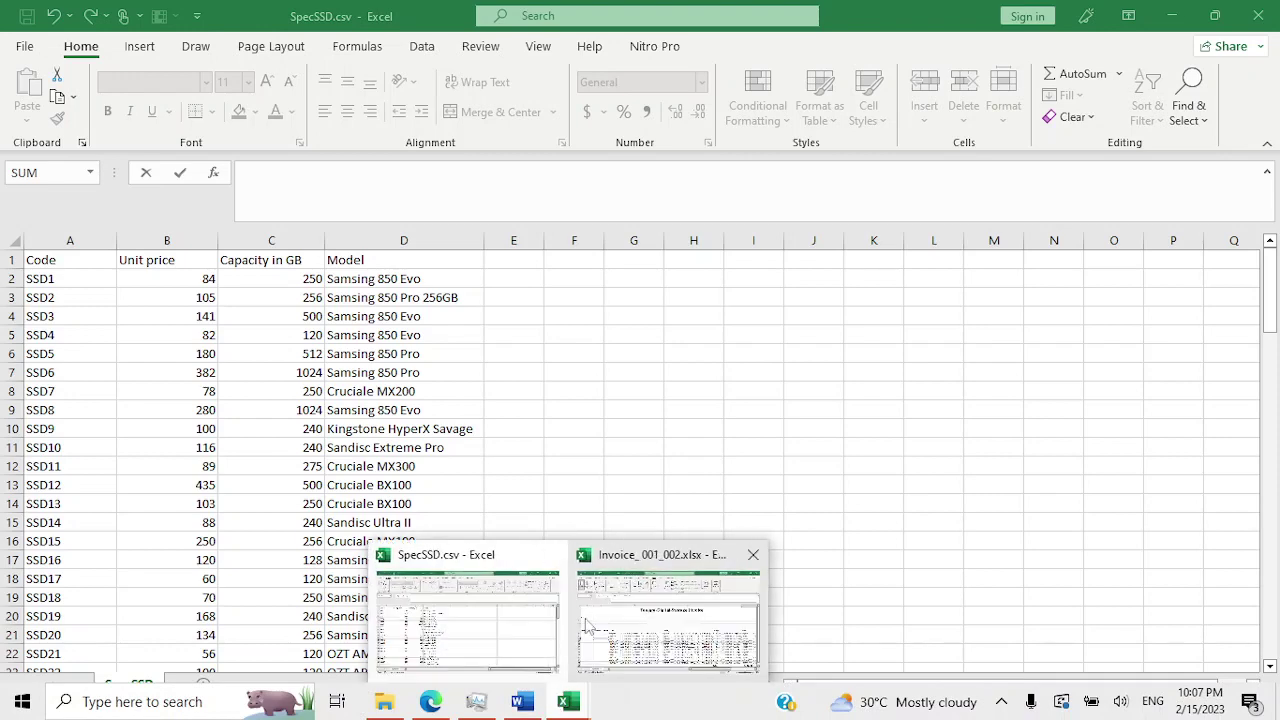
click(628, 604)
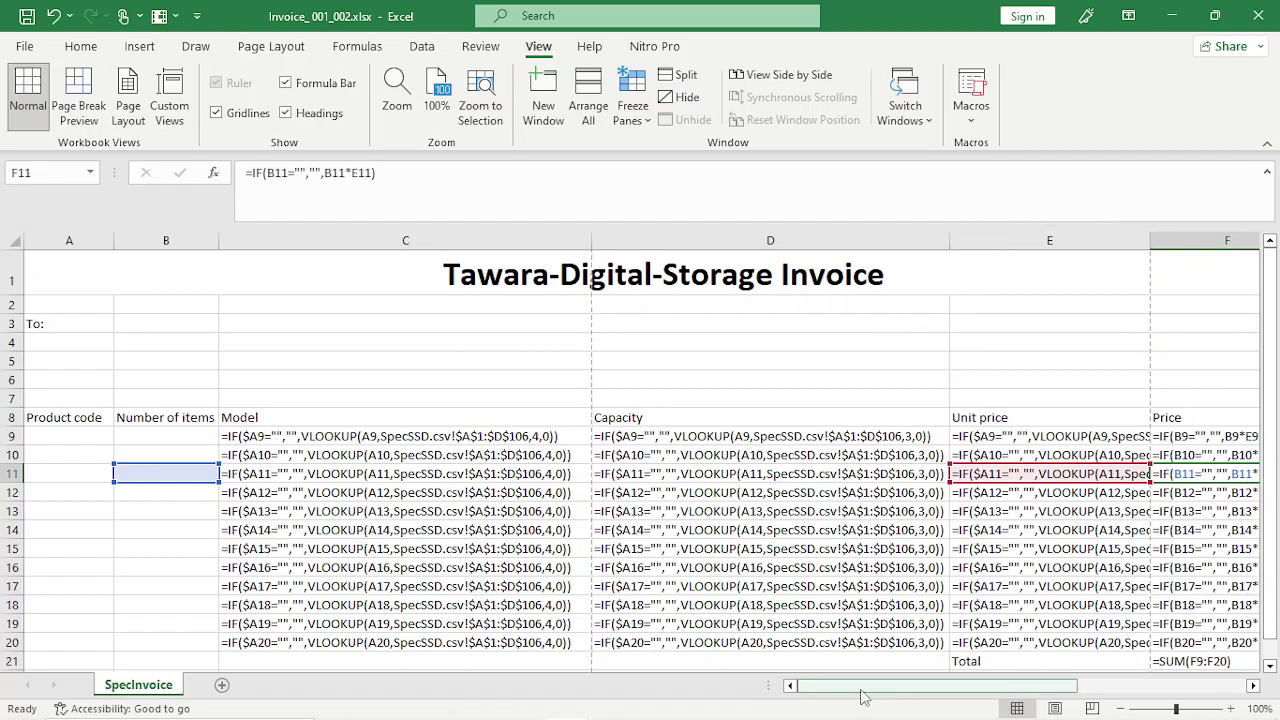
scroll(868, 686, right, 3)
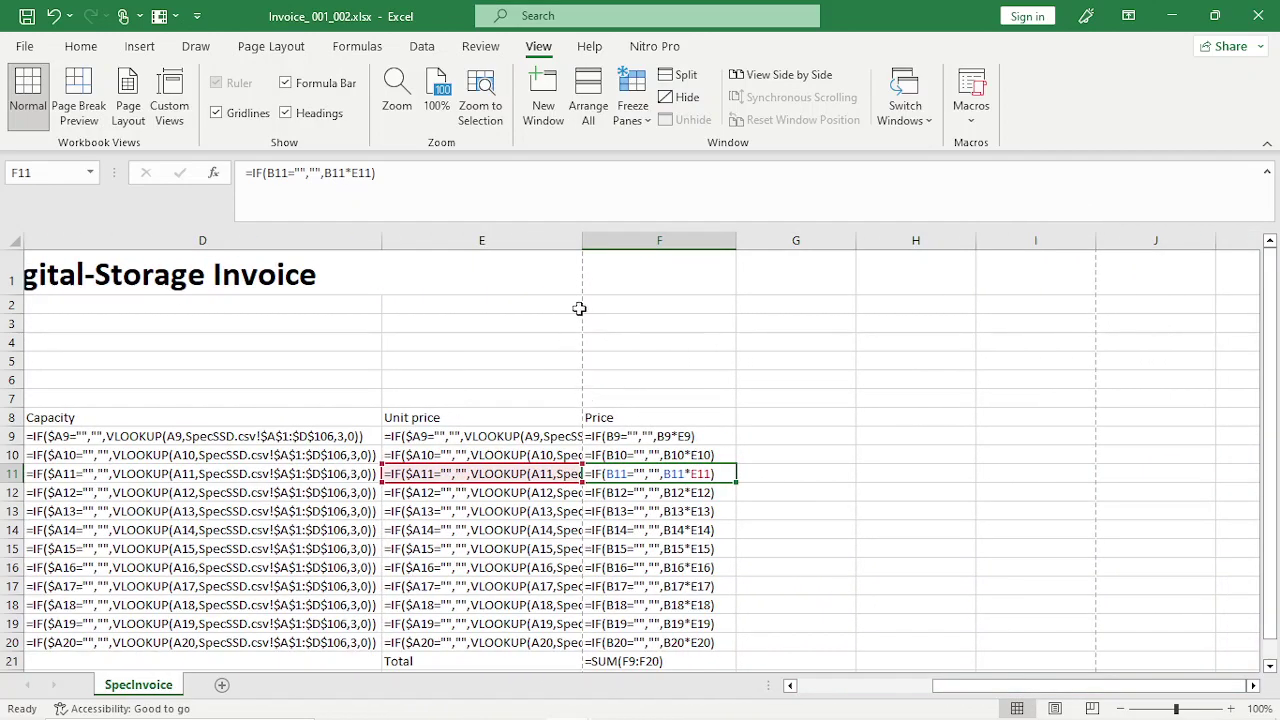
drag(580, 240, 752, 238)
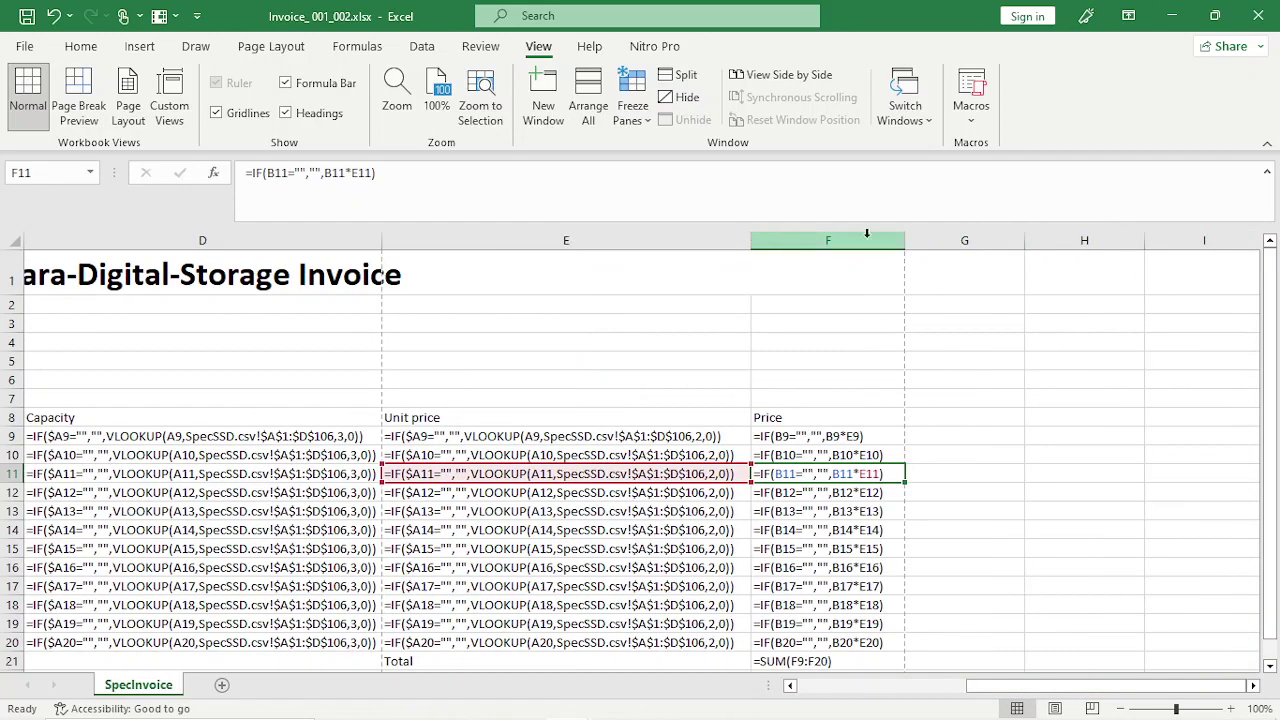
scroll(862, 340, down, 3)
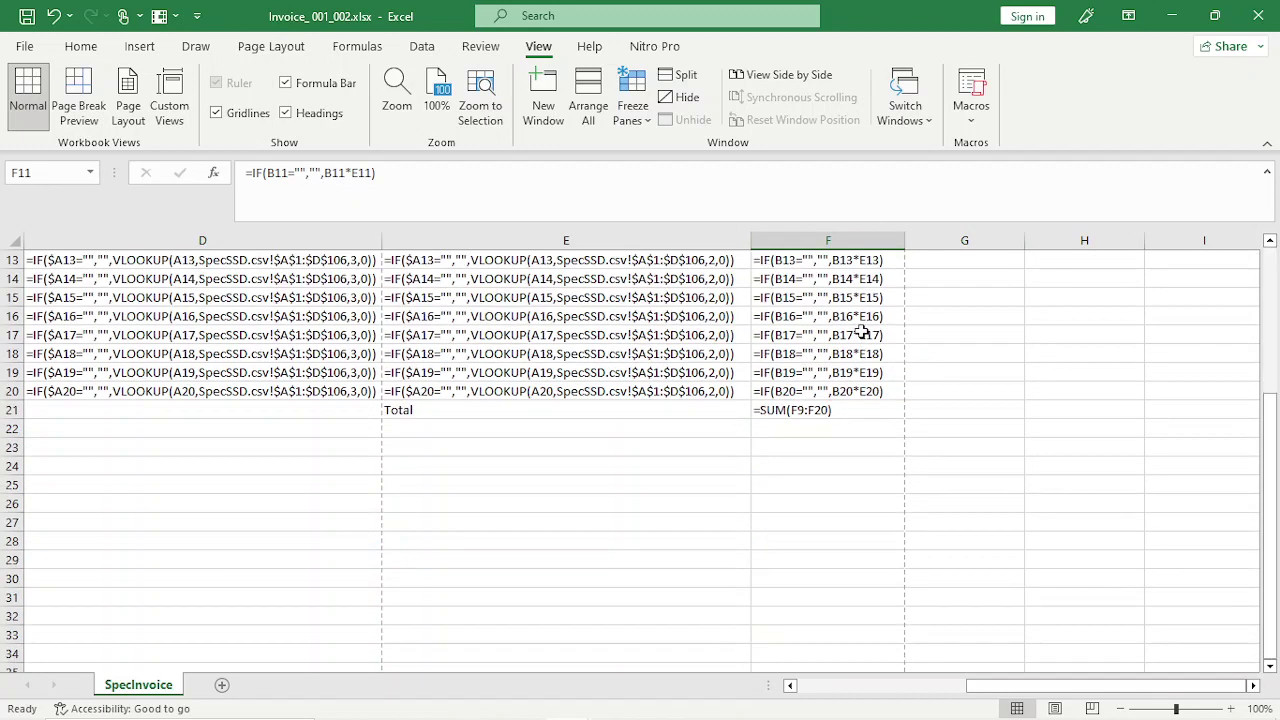
scroll(862, 330, up, 3)
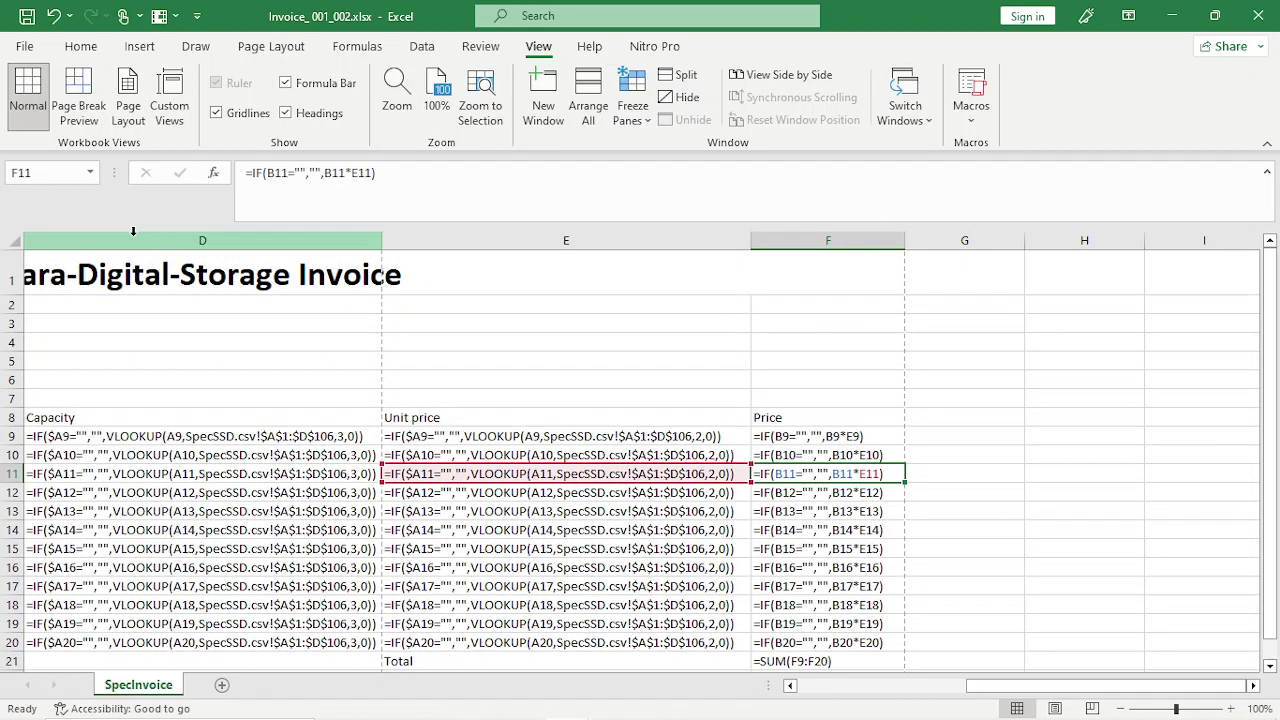
Set the invoice's print settings to Landscape Orientation.
click(20, 46)
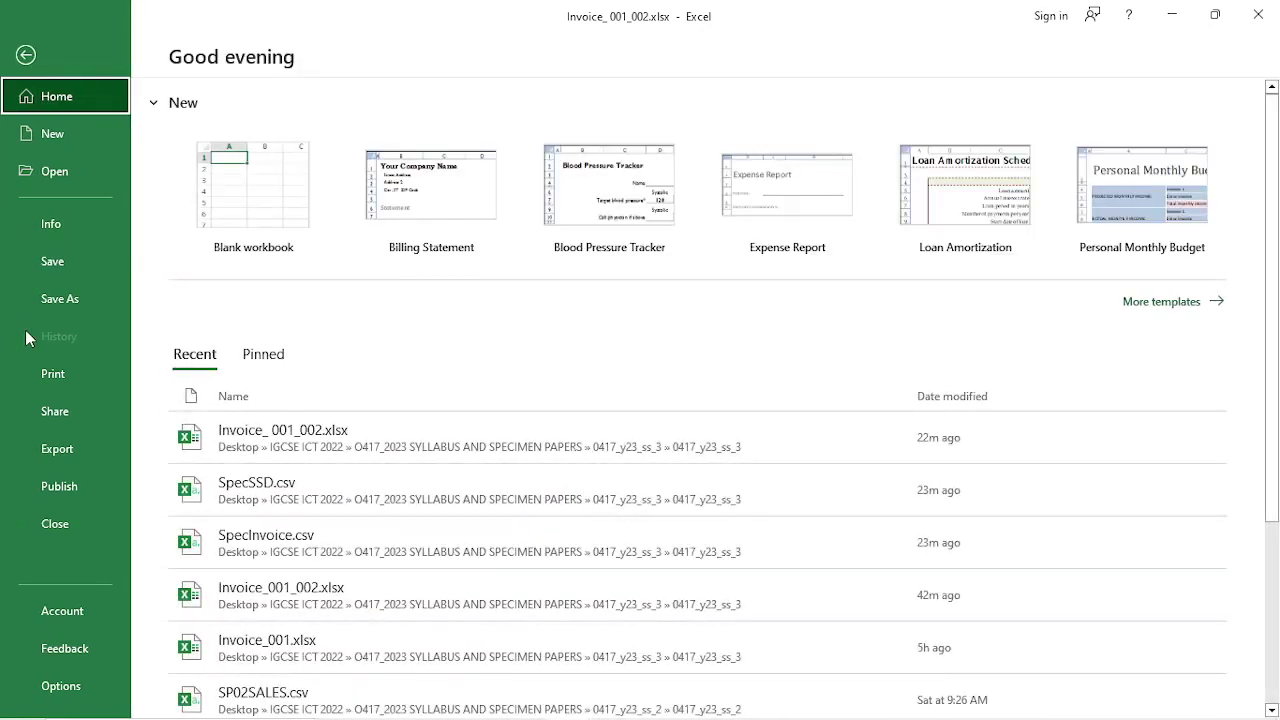
click(70, 381)
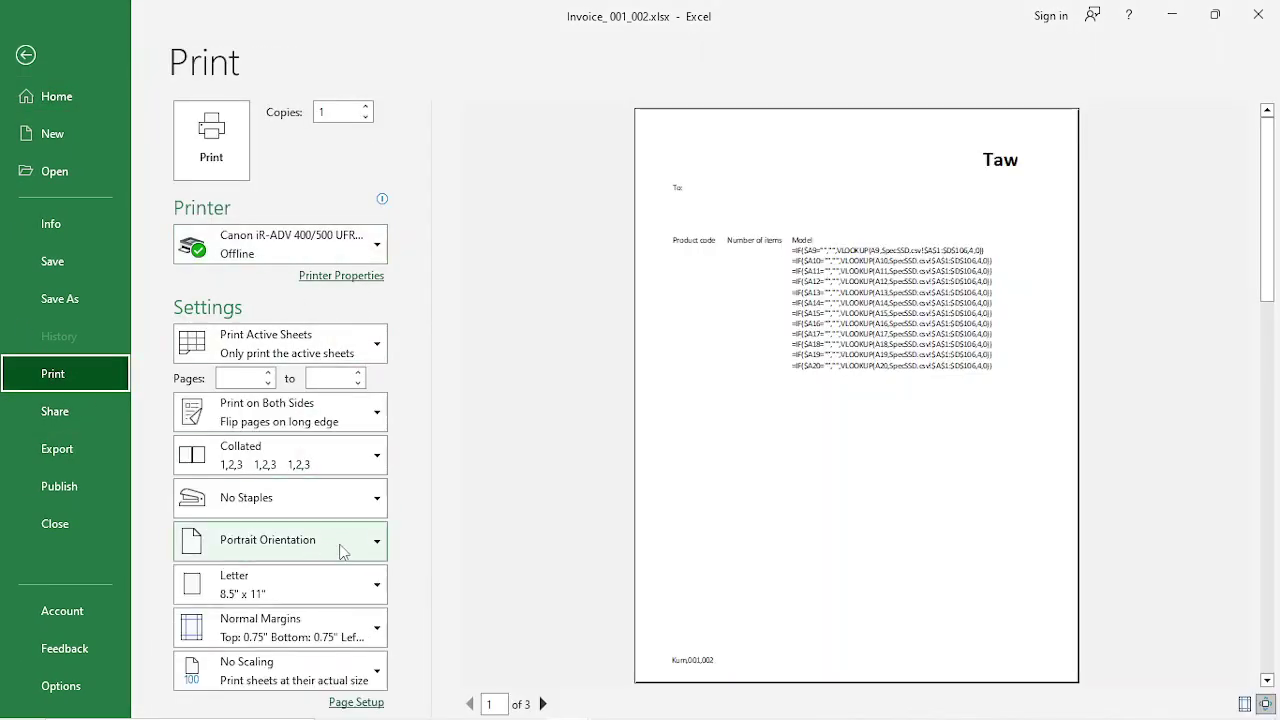
click(330, 543)
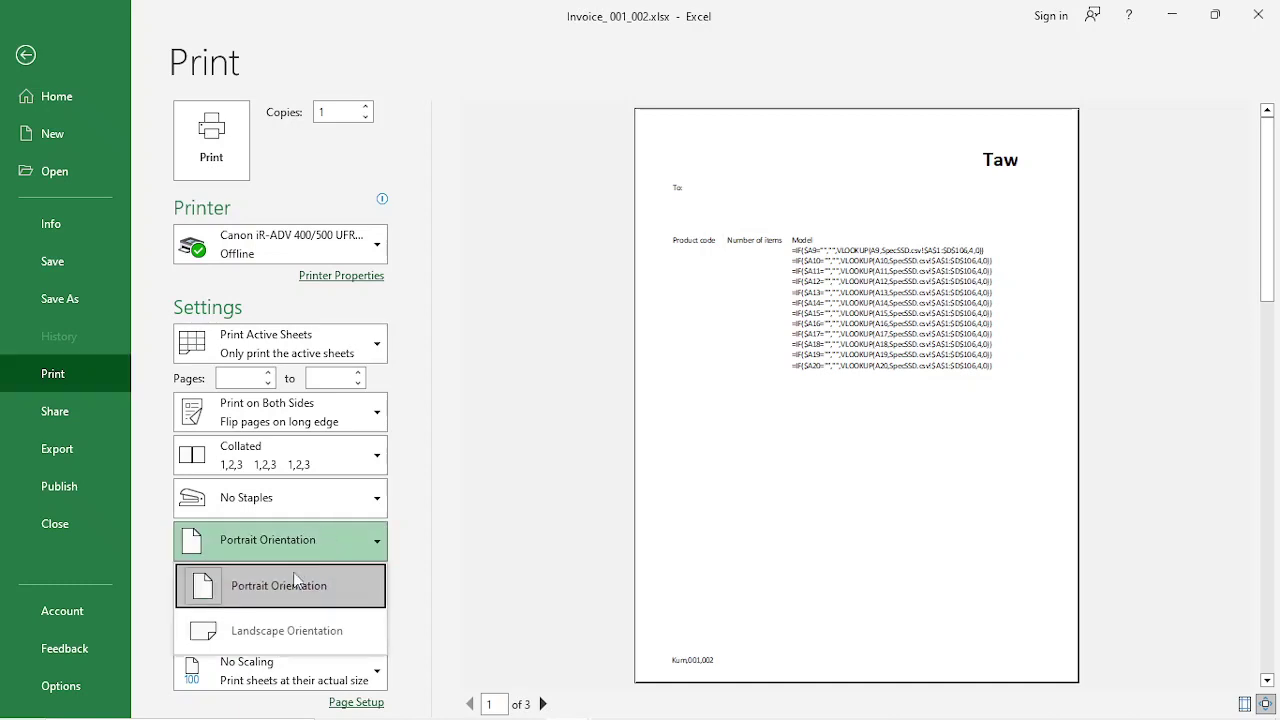
click(296, 626)
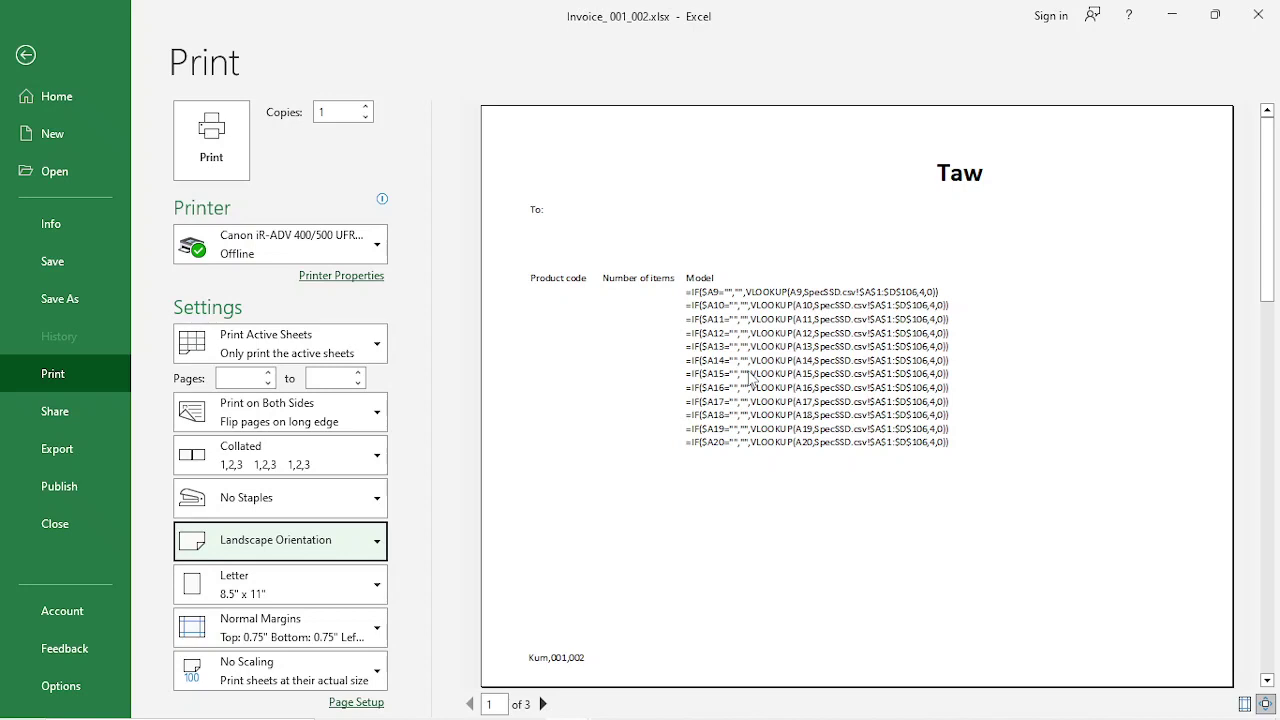
Switch to the exam paper PDF to check the print requirements of task 15, and return to the invoice workbook in Excel.
click(493, 630)
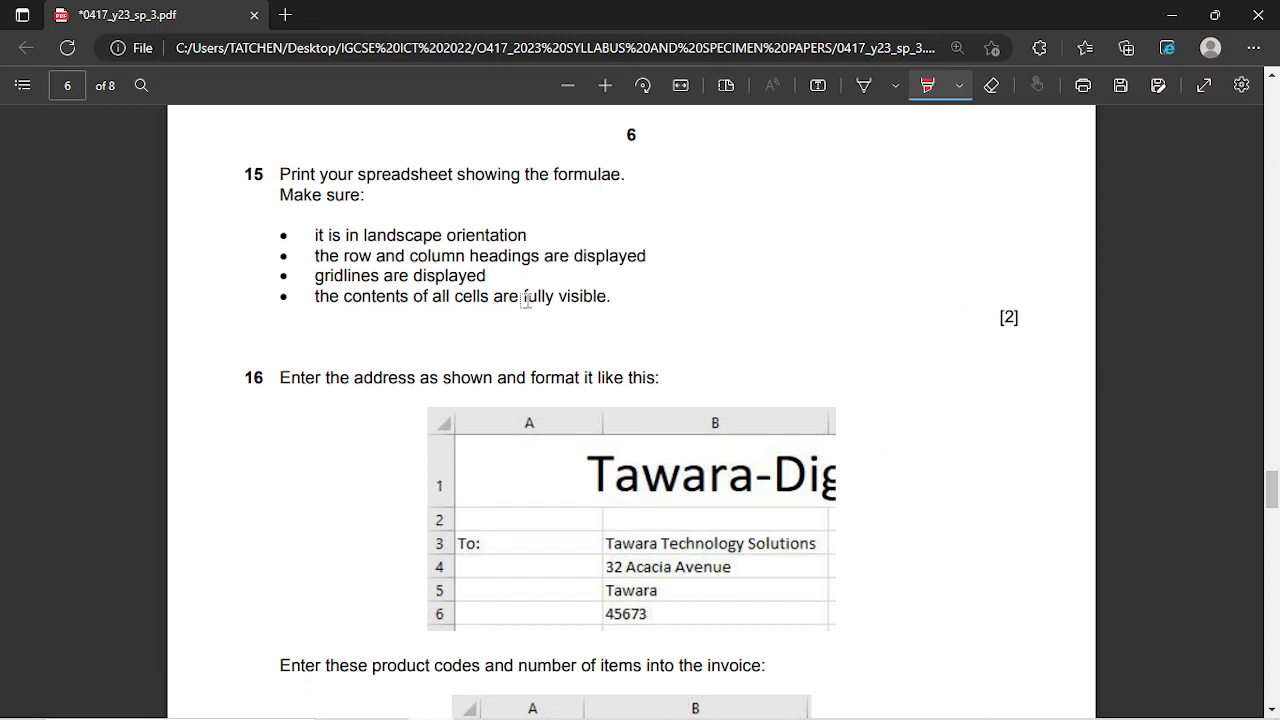
mouse_move(670, 716)
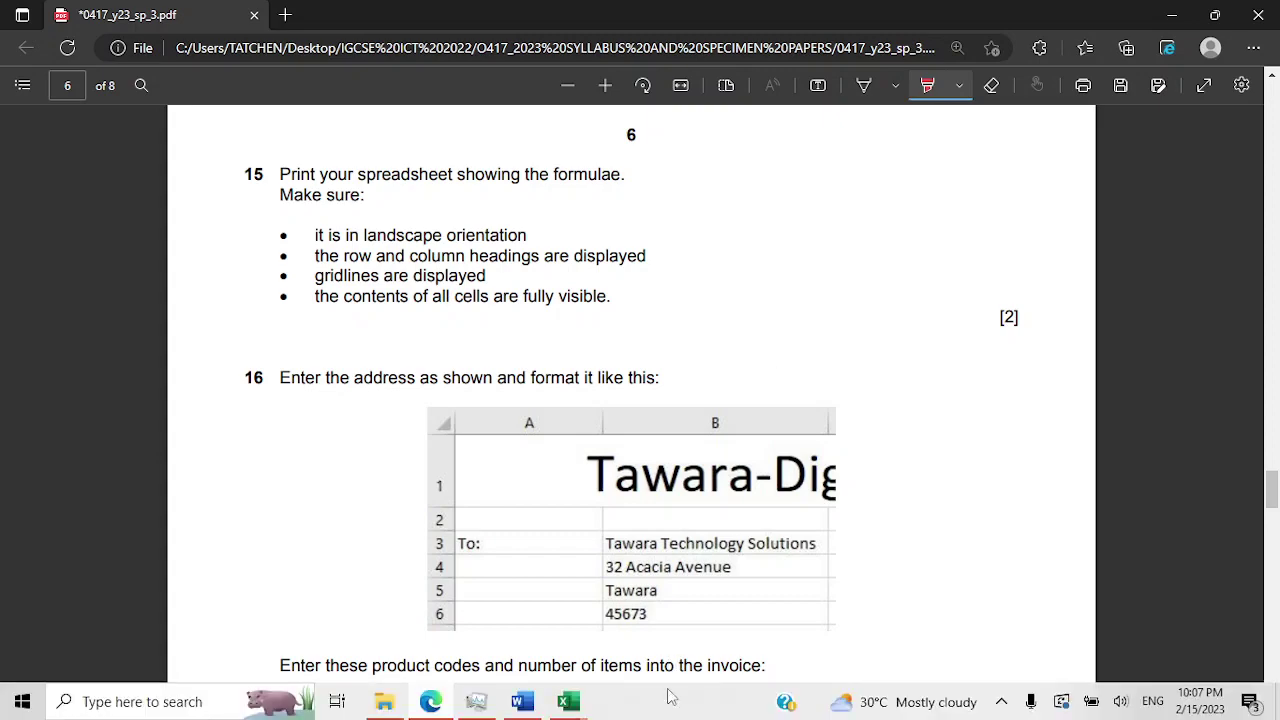
click(575, 705)
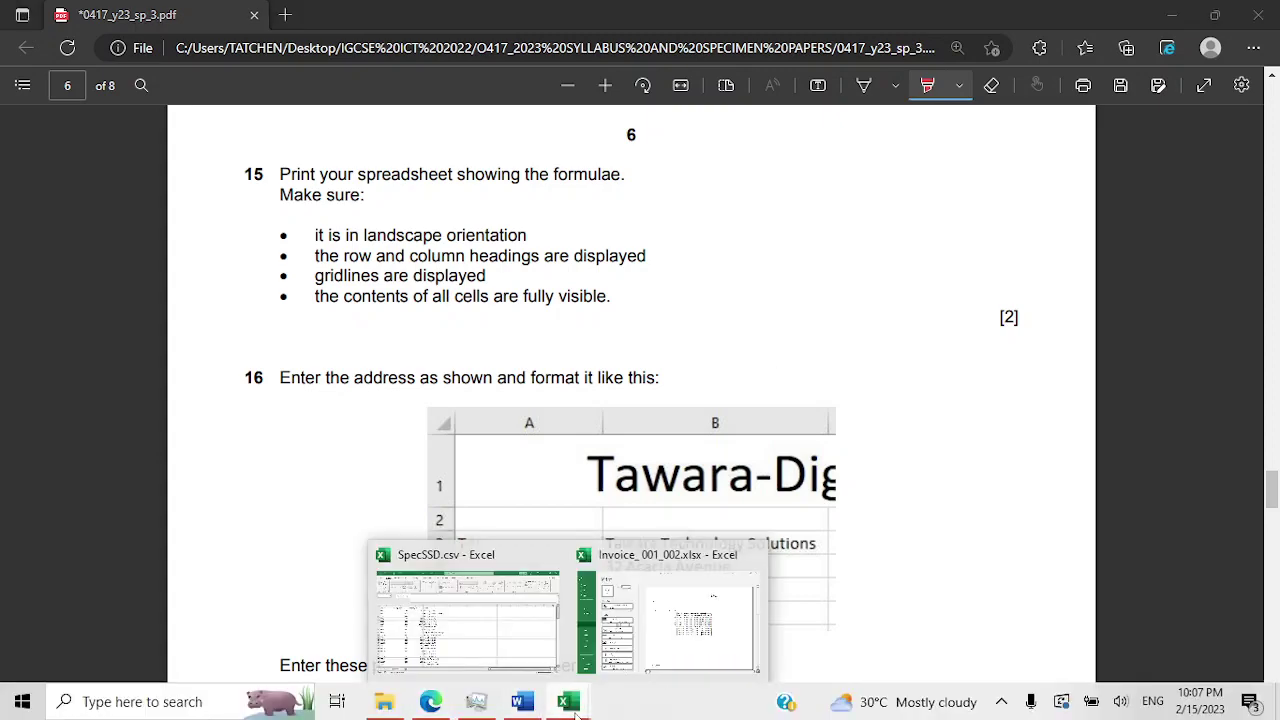
click(644, 634)
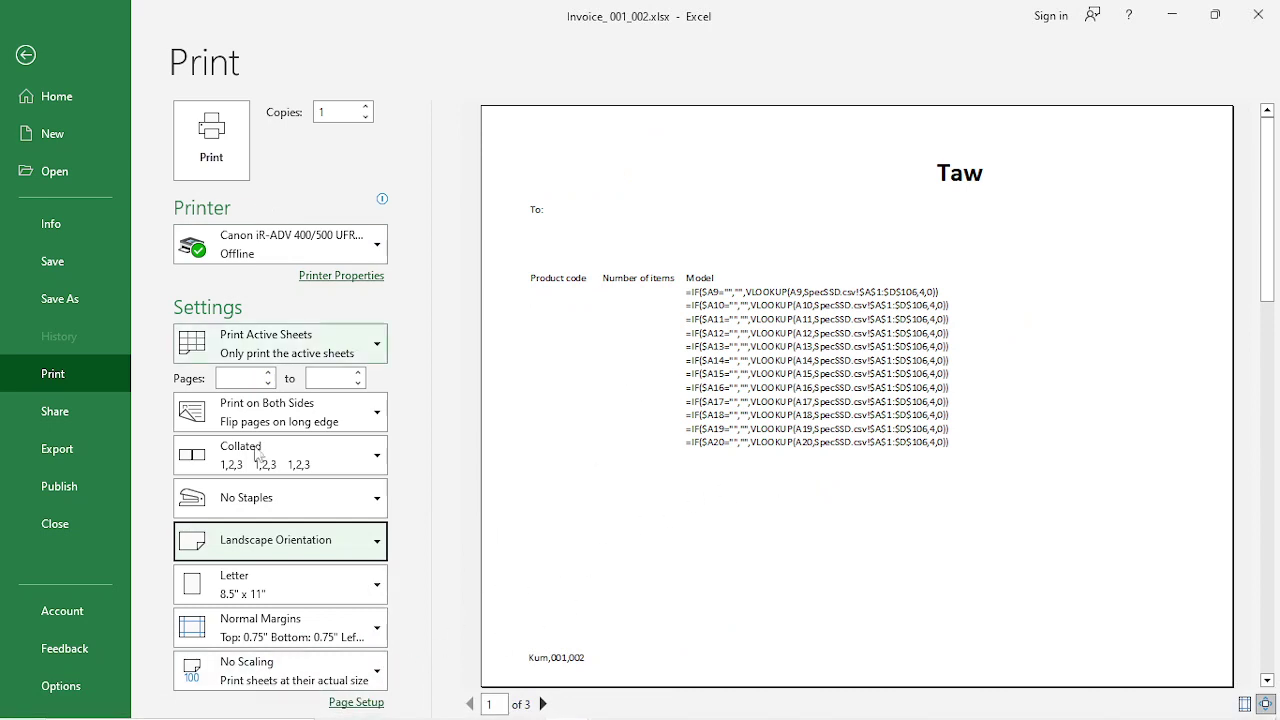
Check the orientation and scaling options in Page Setup, and return to the SpecInvoice sheet.
click(362, 703)
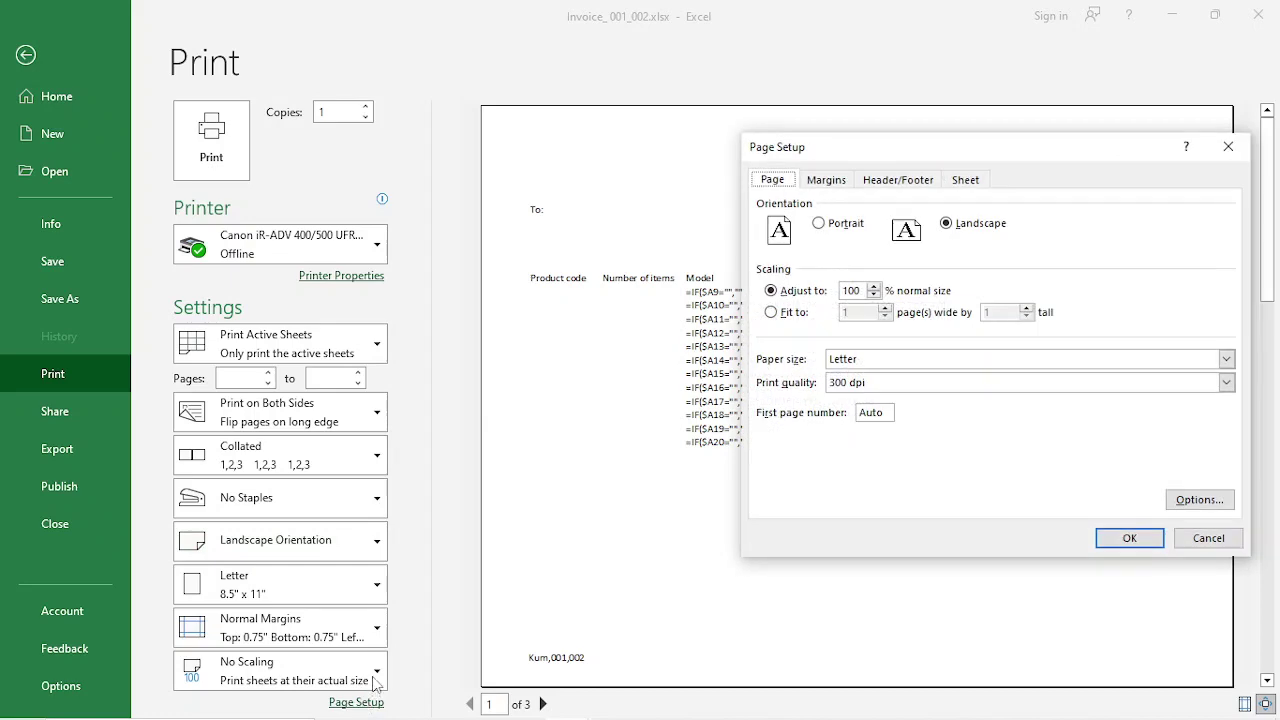
click(1208, 538)
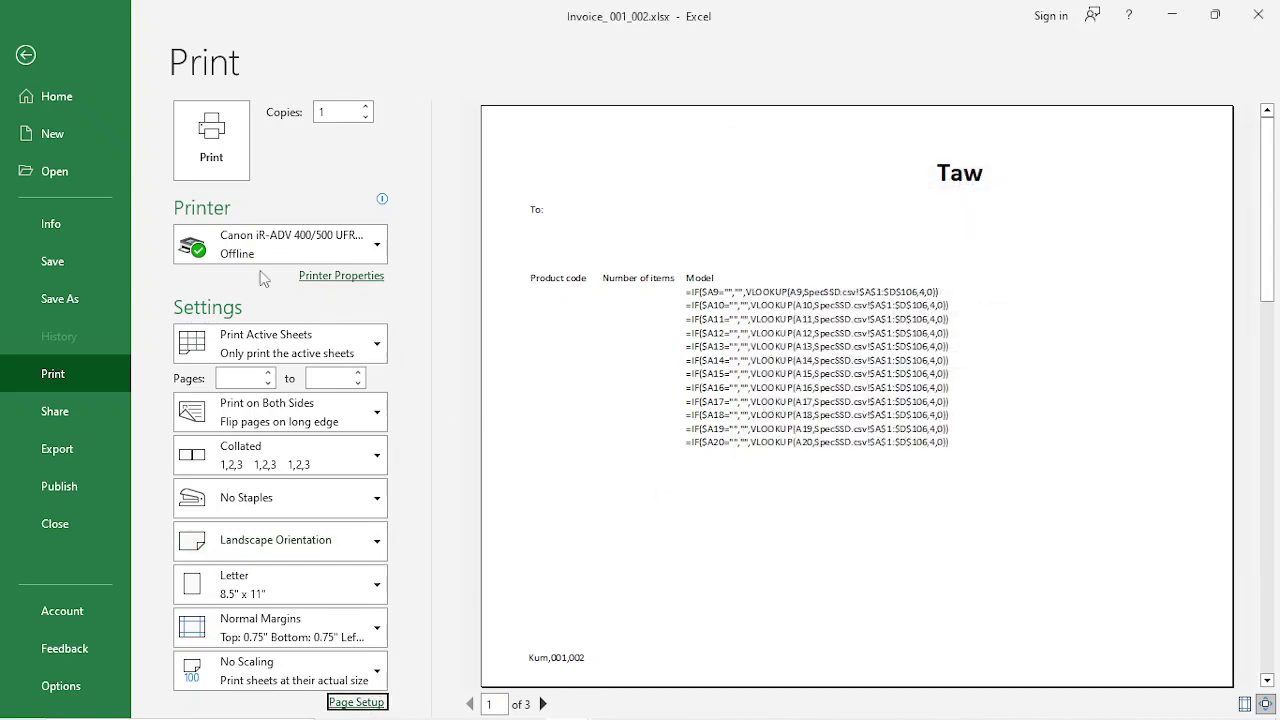
click(29, 55)
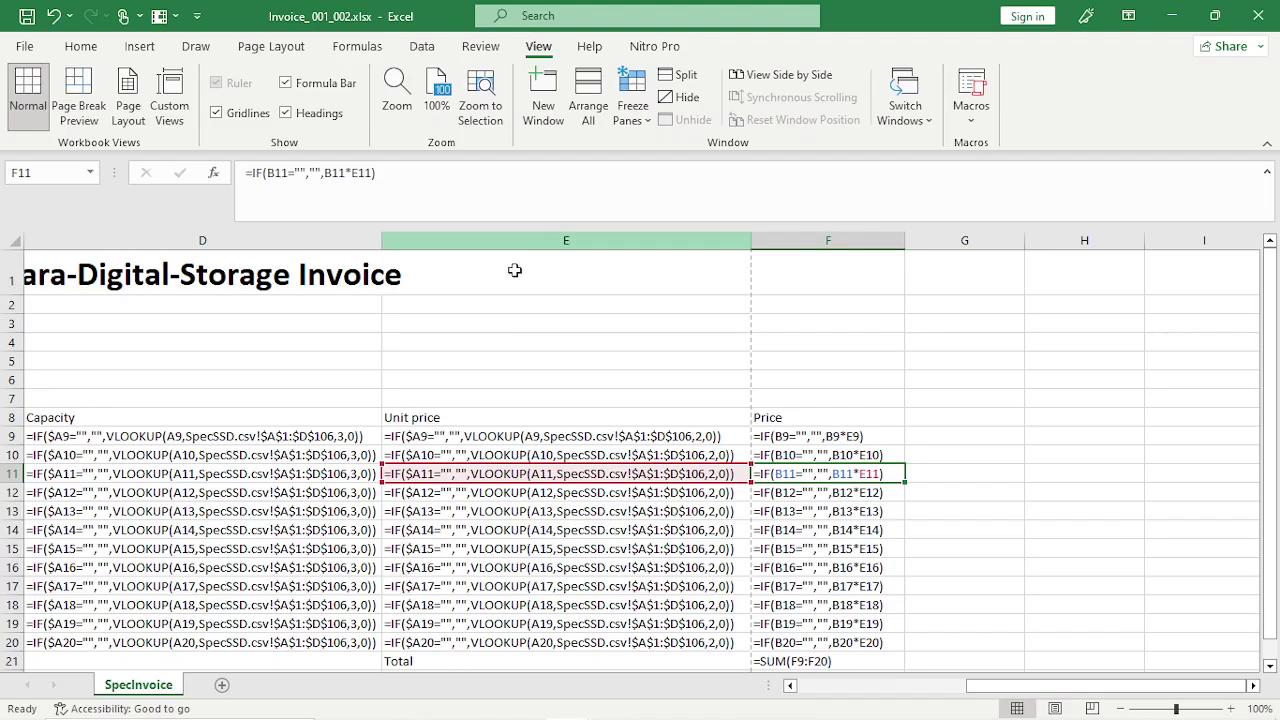
Narrow columns A to D of the SpecInvoice sheet slightly to save page width.
click(790, 686)
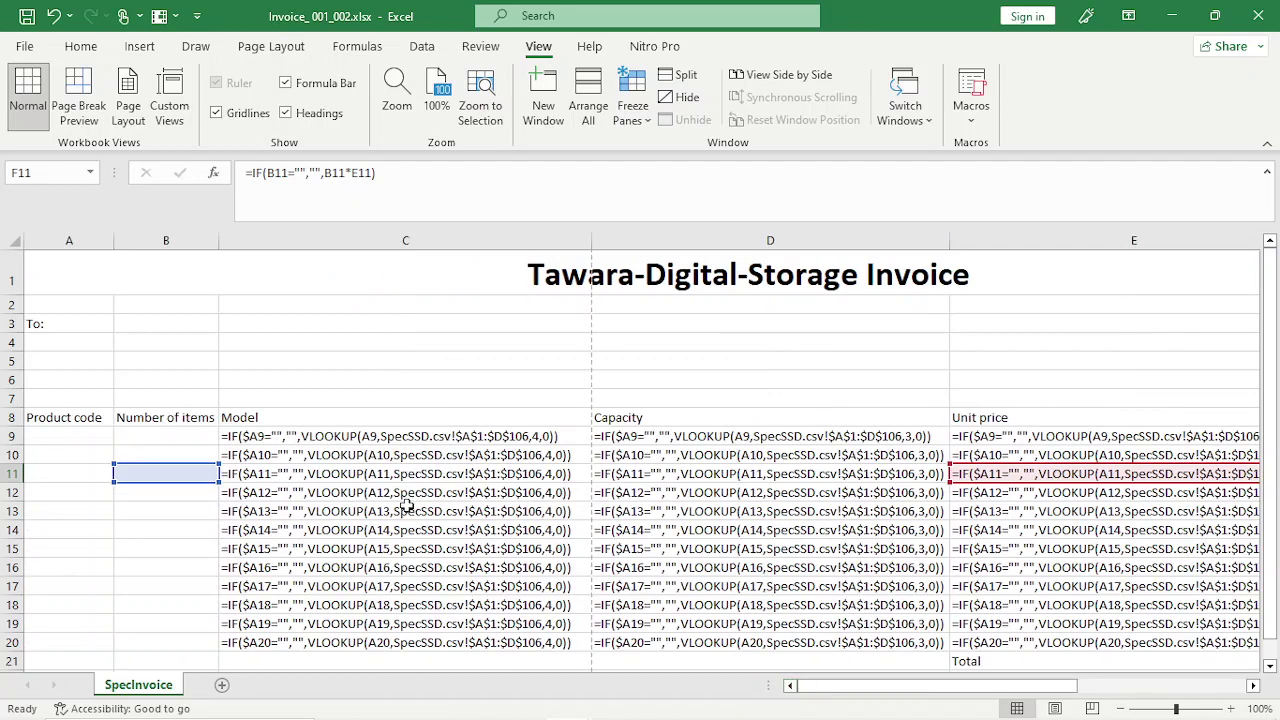
drag(113, 244, 100, 245)
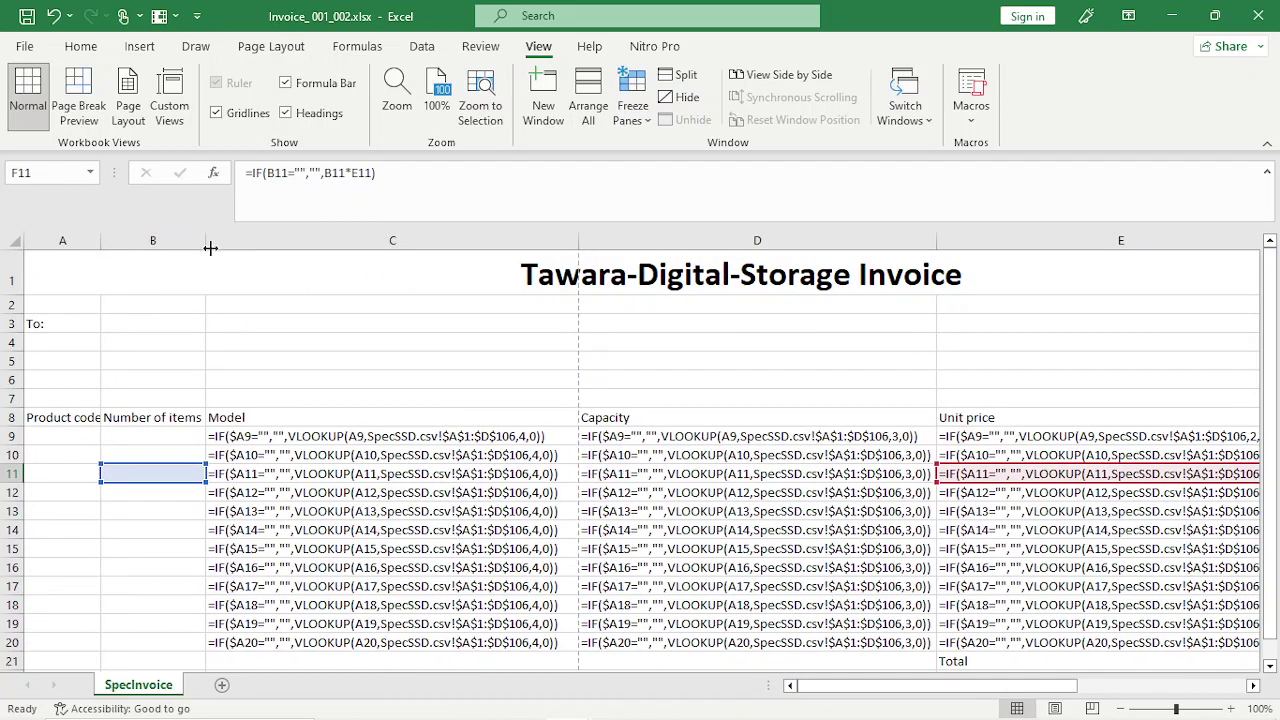
drag(210, 248, 170, 244)
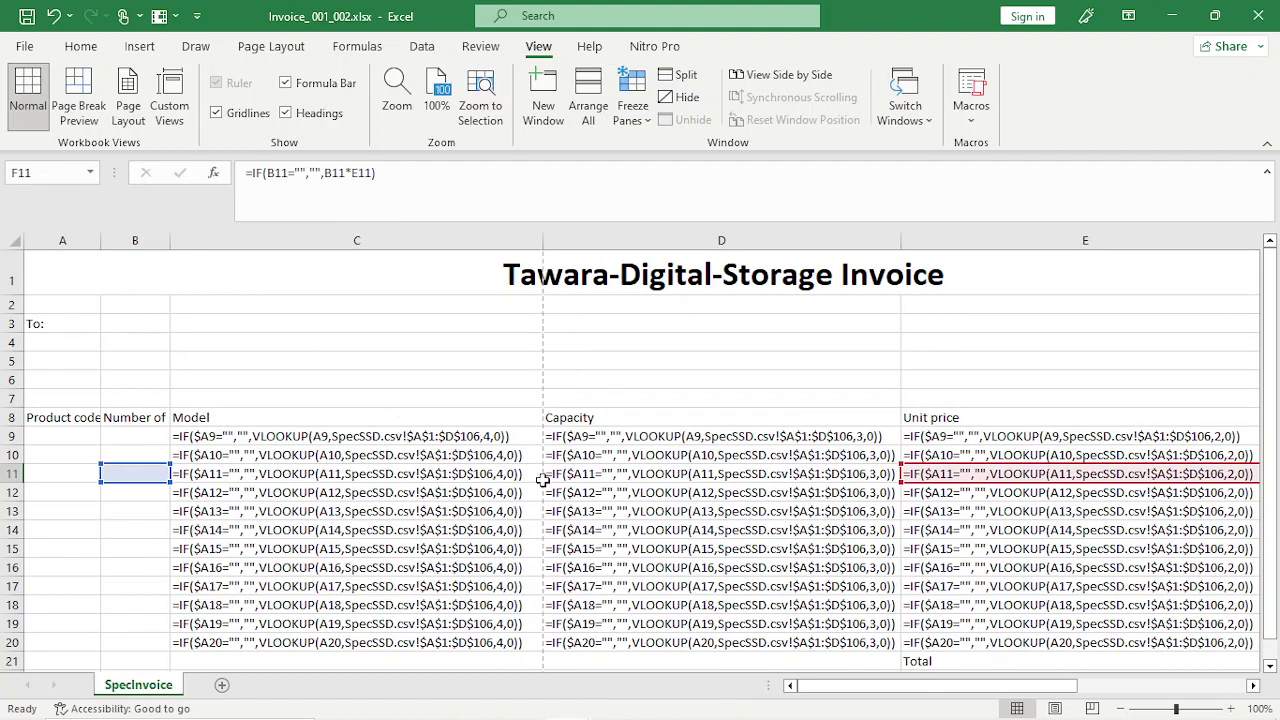
drag(538, 242, 523, 243)
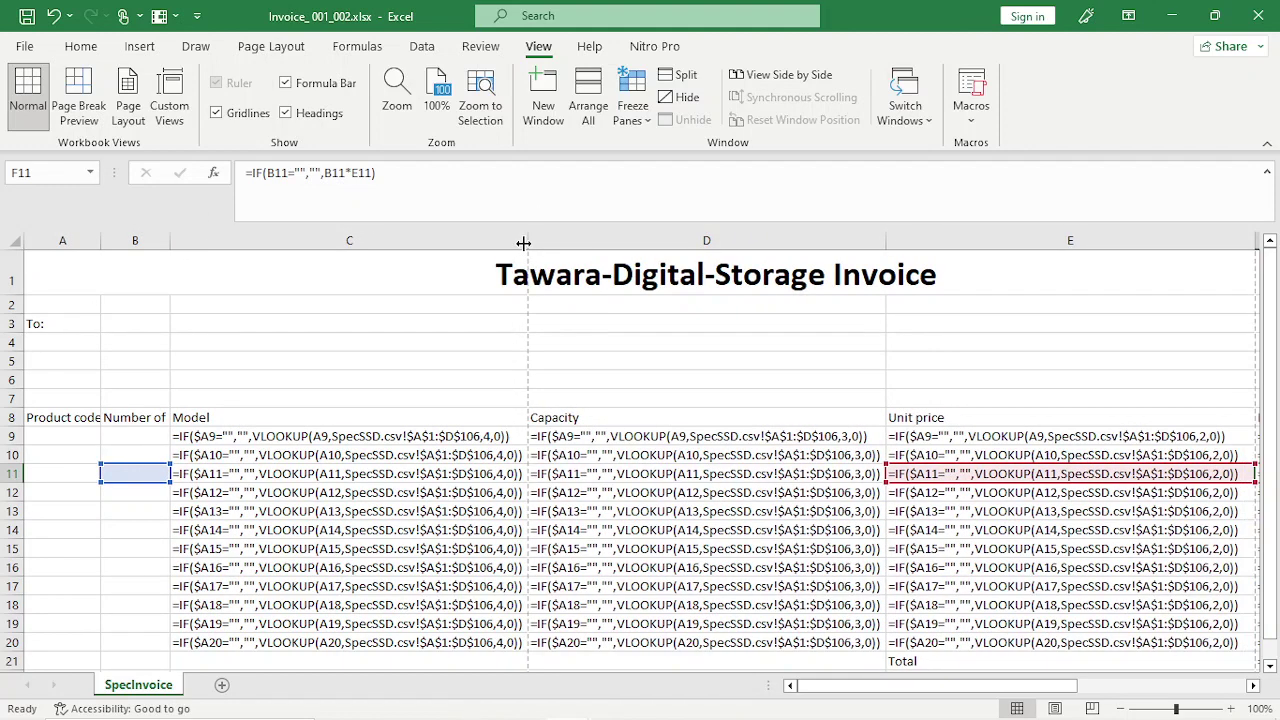
drag(886, 244, 873, 245)
Try to apply Merge Across to the Tawara-Digital-Storage Invoice title in row 1.
click(431, 280)
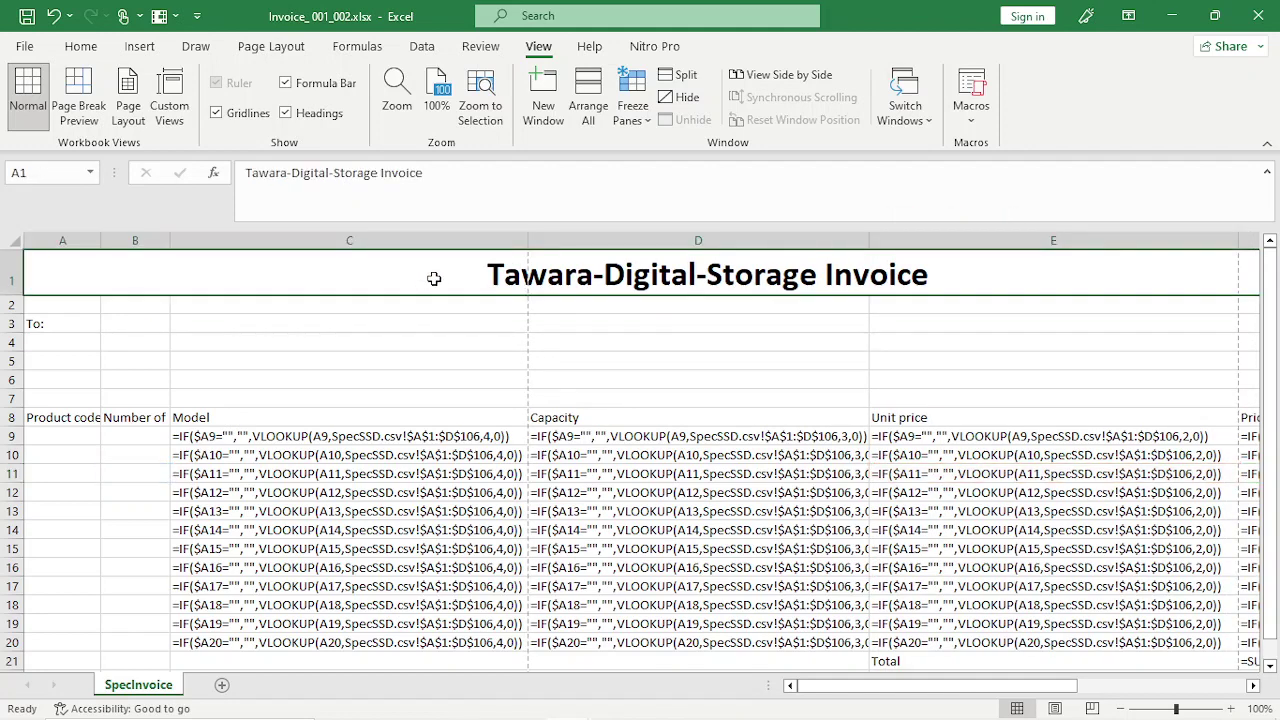
click(81, 46)
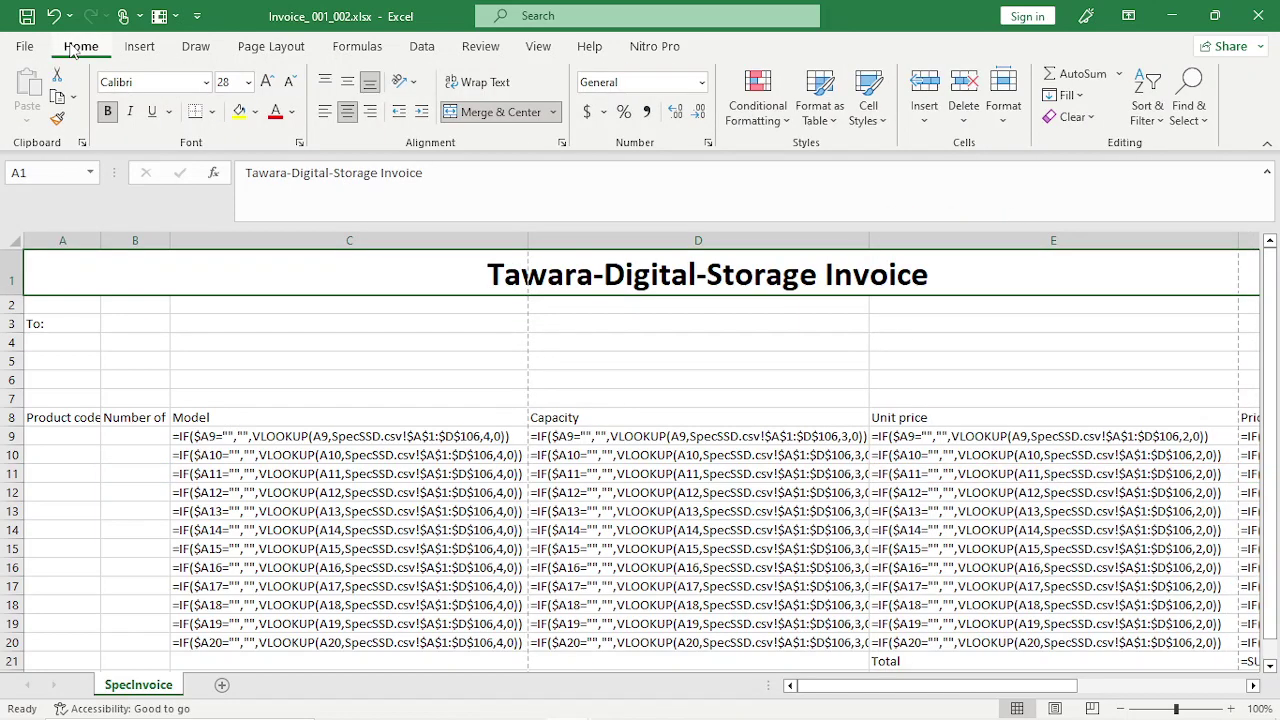
click(552, 112)
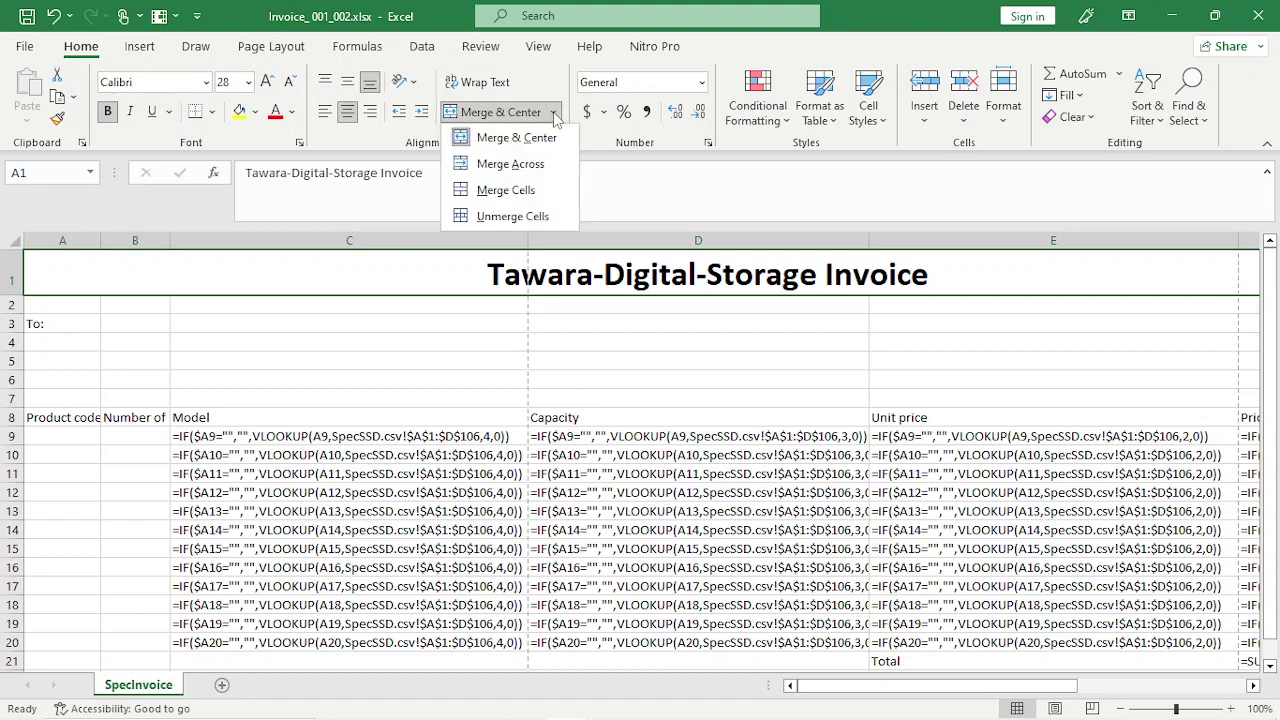
click(516, 165)
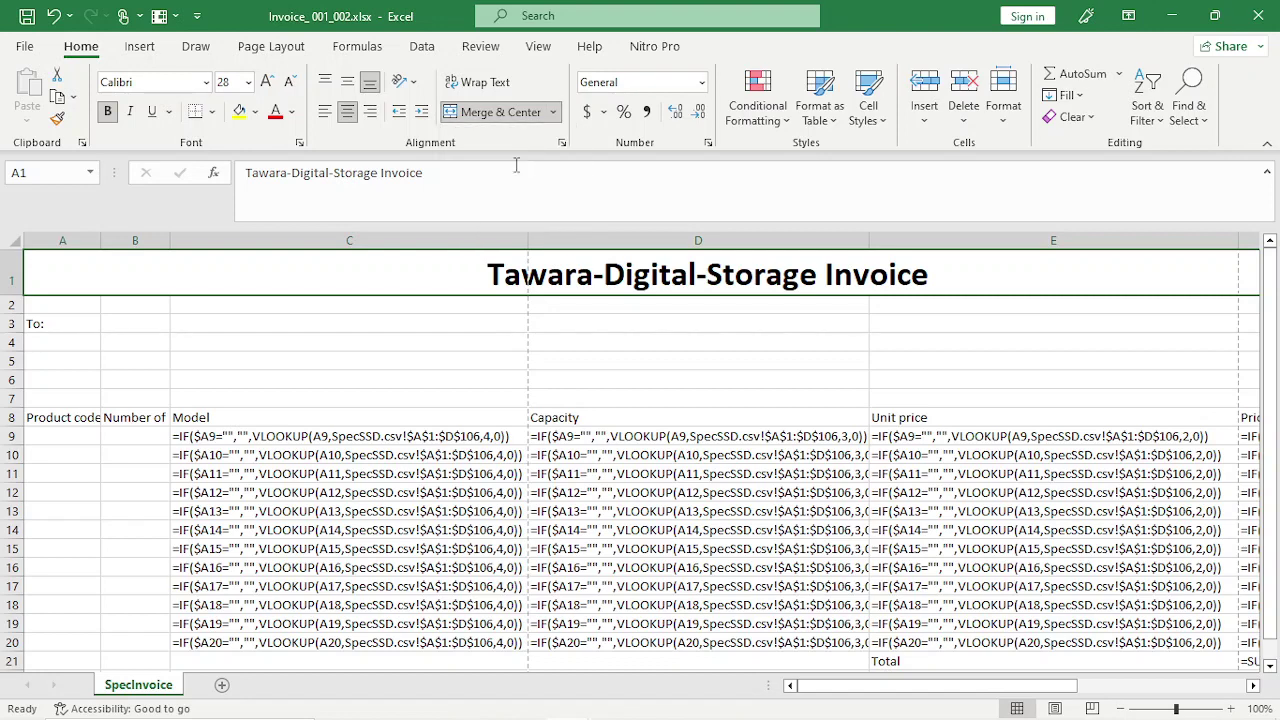
click(552, 112)
click(531, 165)
mouse_move(583, 703)
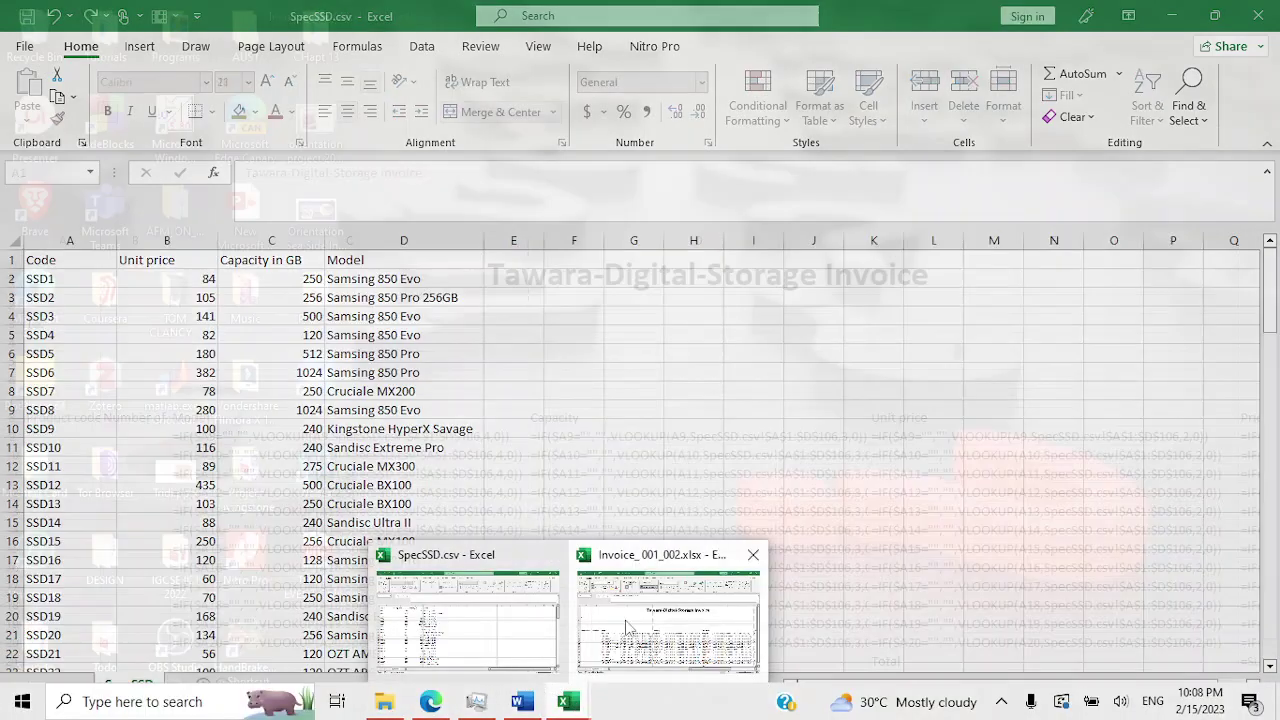
Return to the invoice workbook and turn on row and column headings in the print page setup.
click(626, 625)
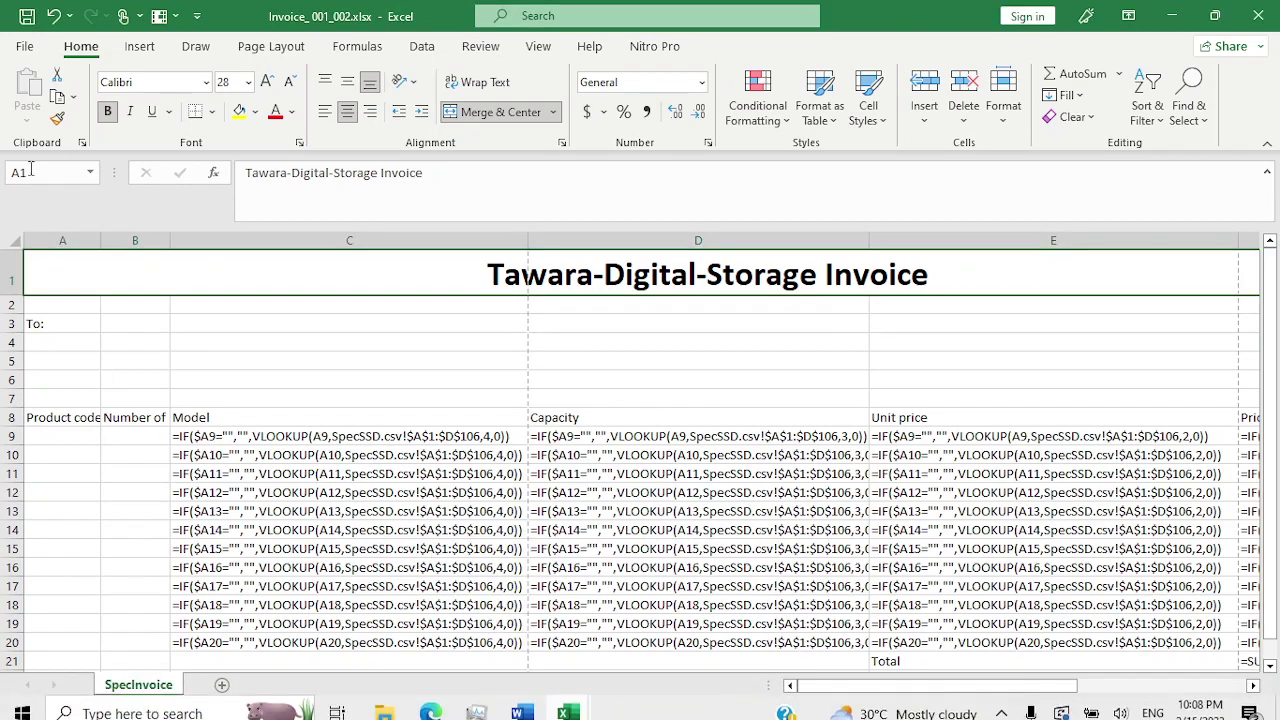
click(24, 46)
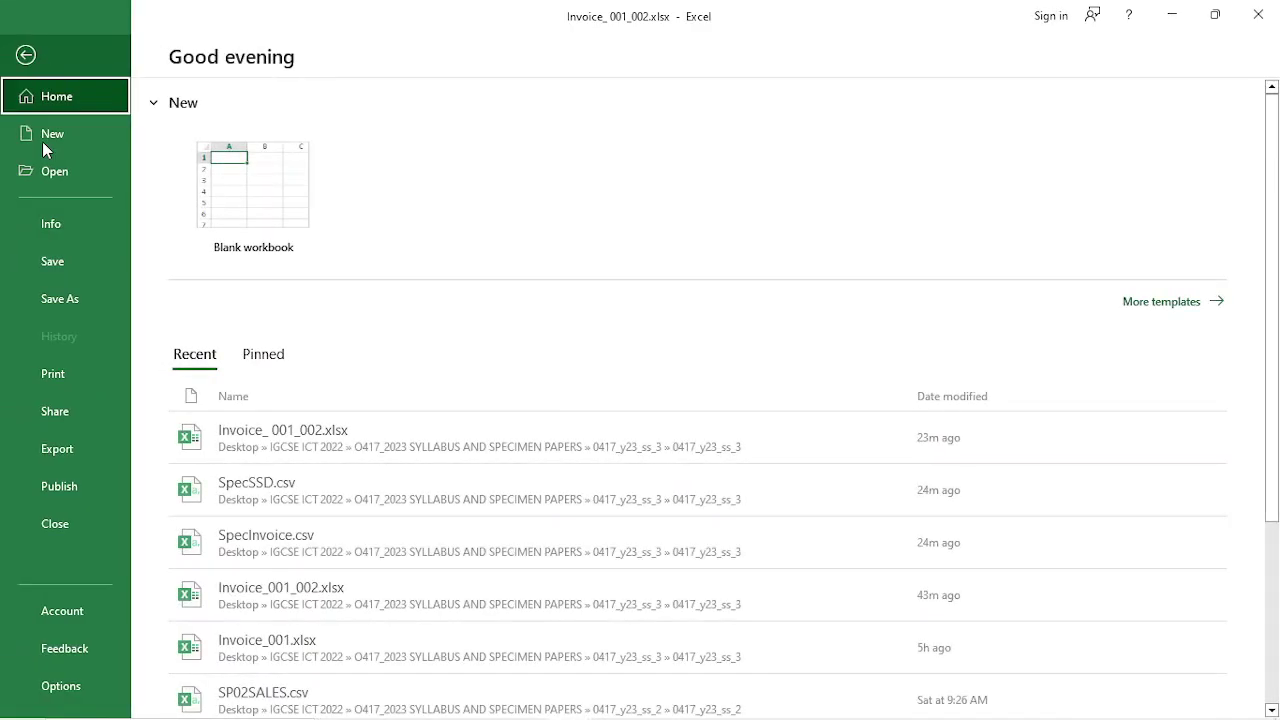
click(42, 375)
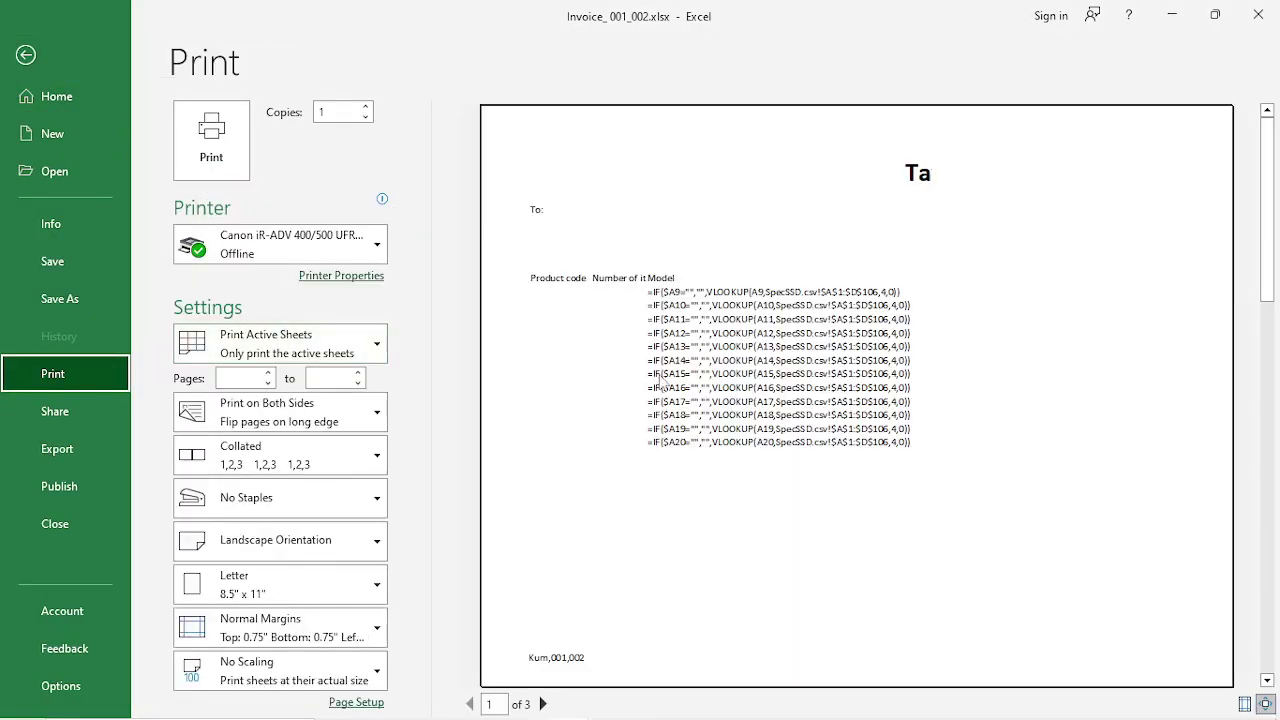
click(383, 705)
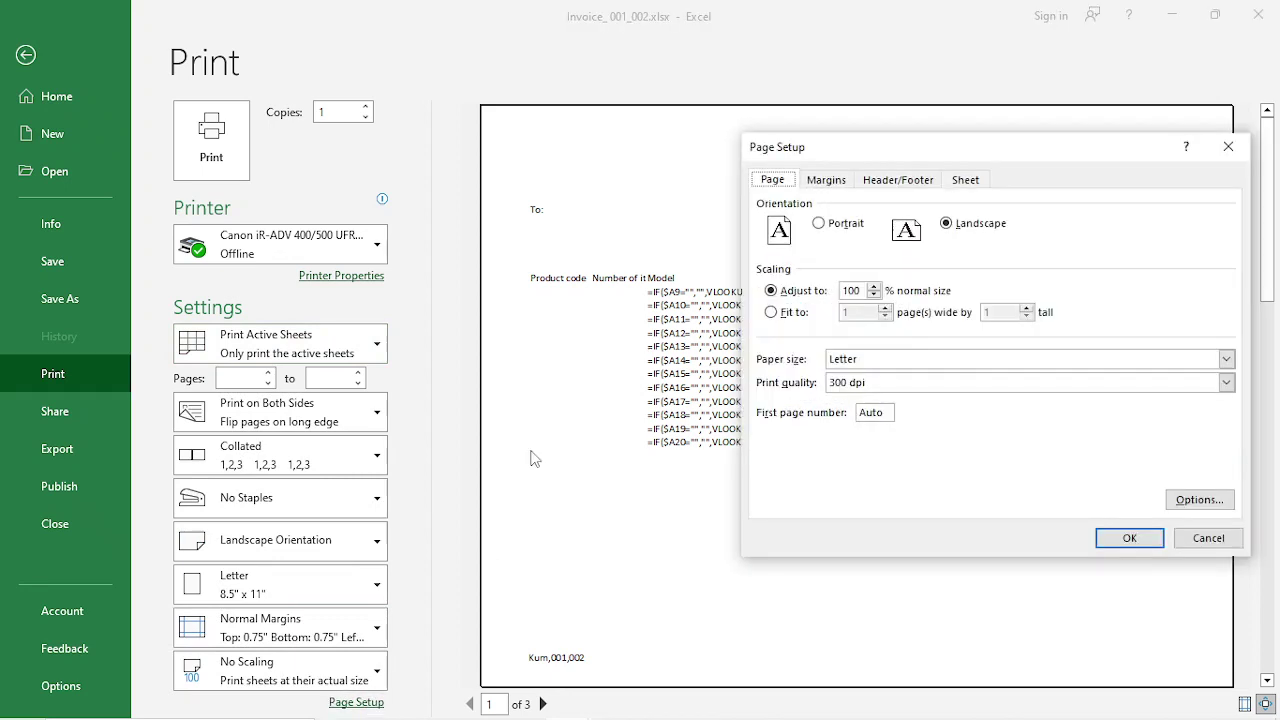
click(845, 184)
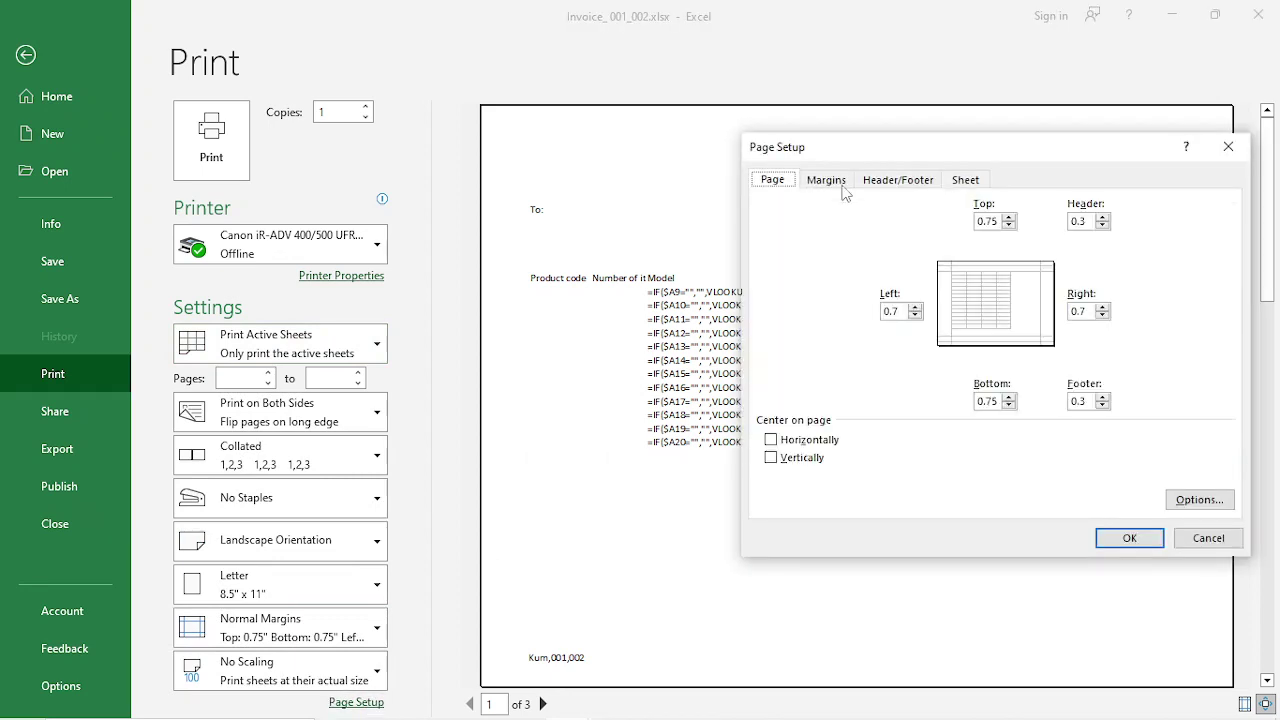
click(962, 183)
click(773, 366)
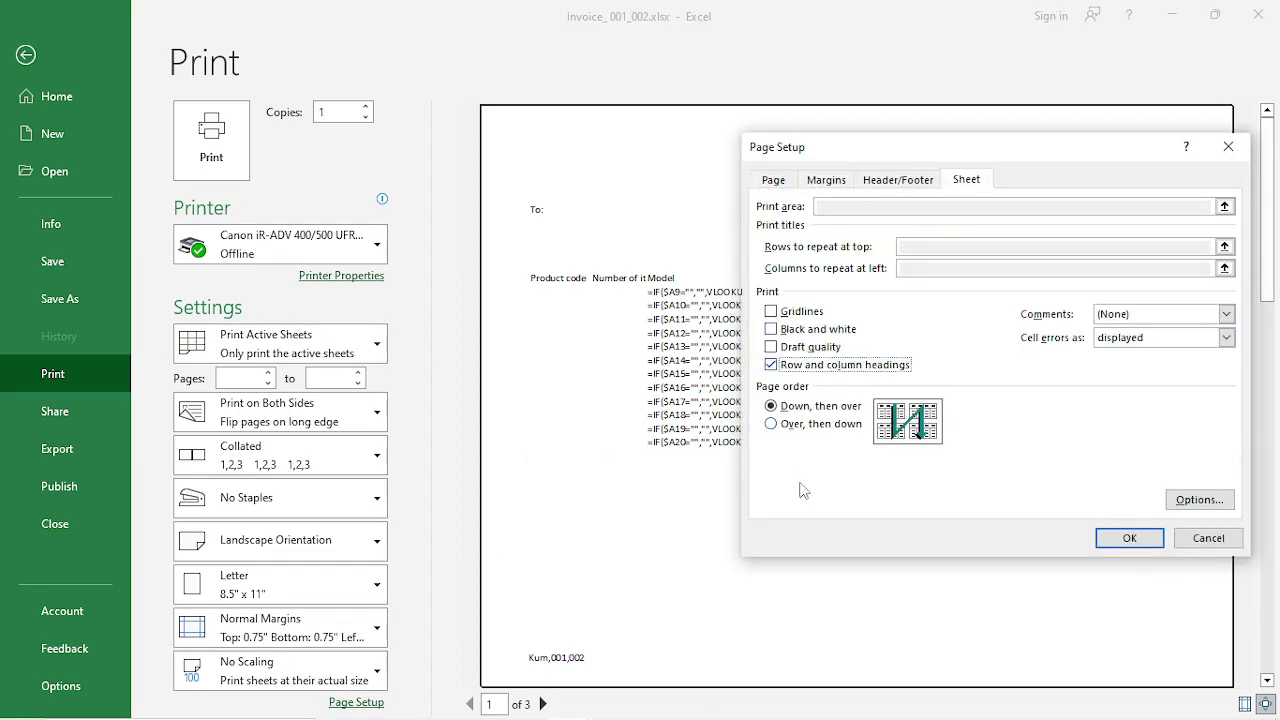
Switch to the exam paper PDF and highlight the four print requirements listed under task 15.
click(430, 706)
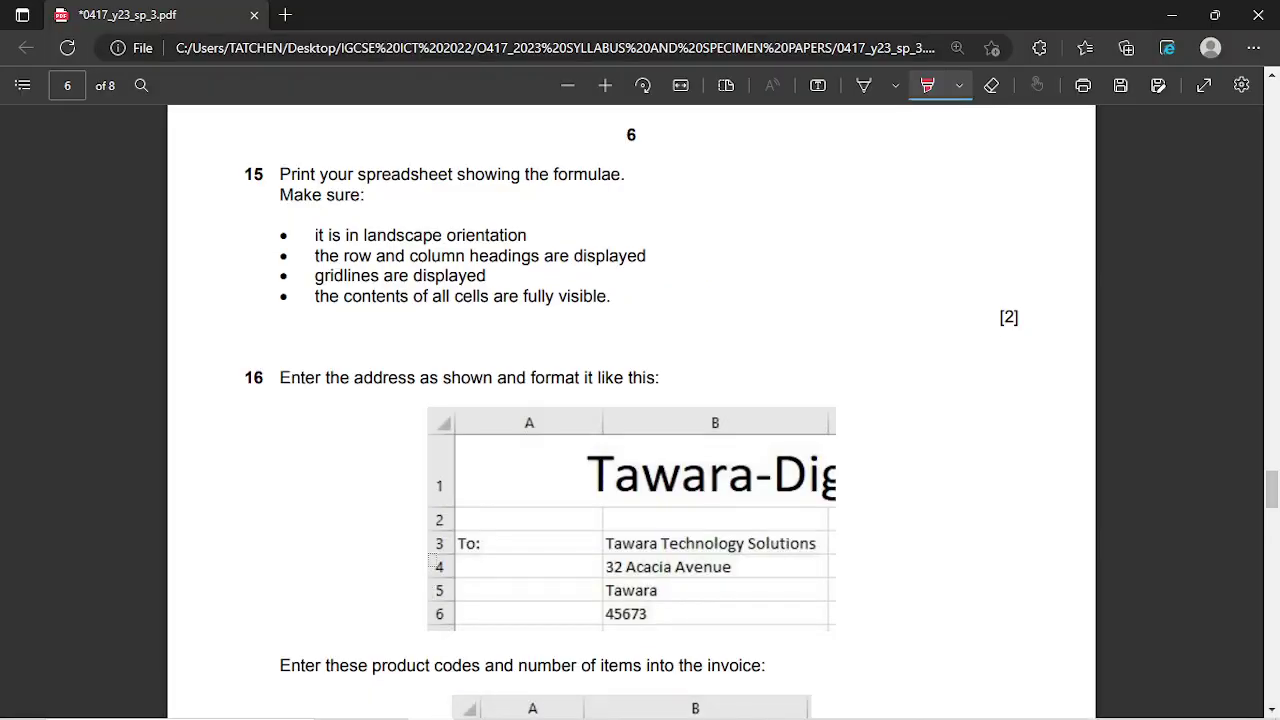
drag(326, 243, 537, 228)
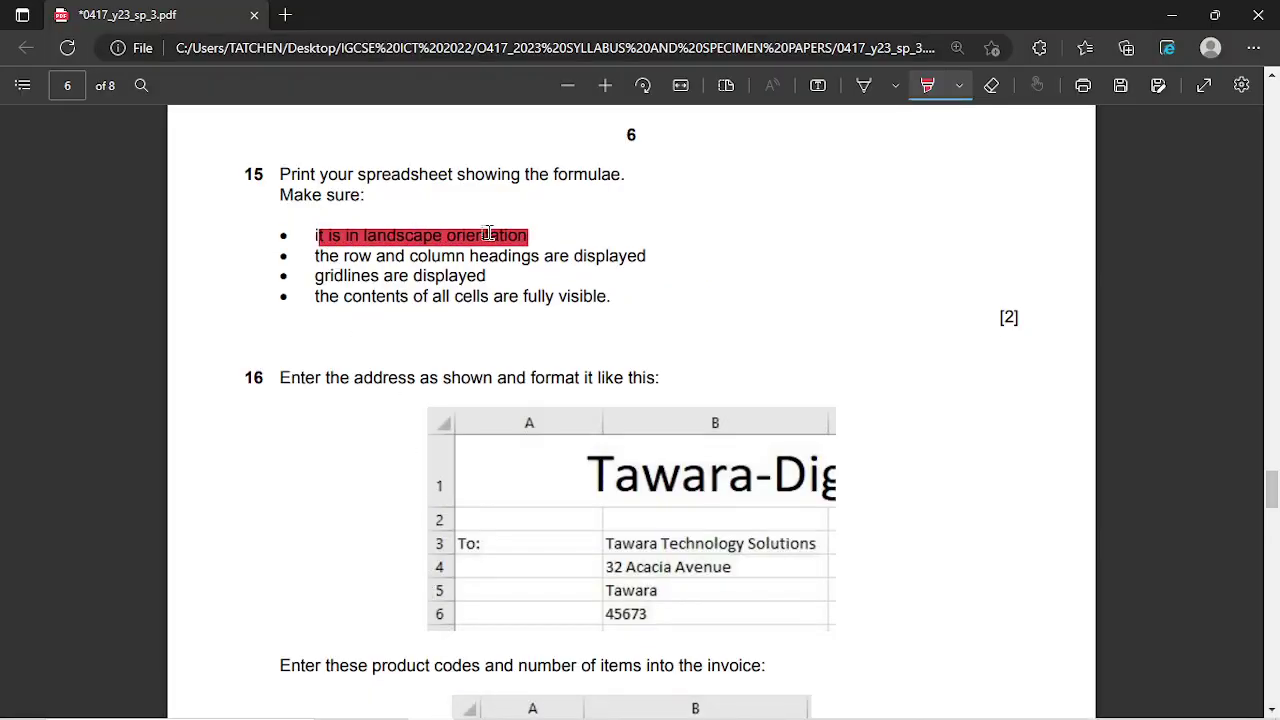
drag(318, 256, 642, 256)
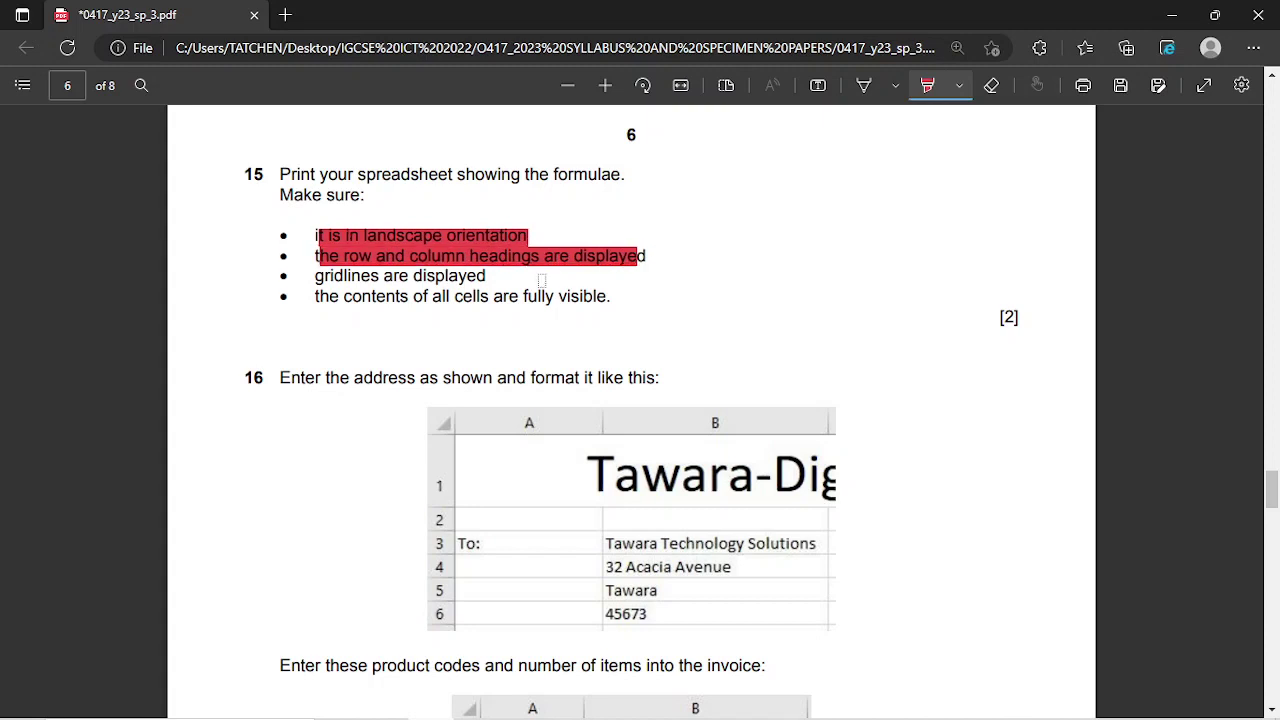
drag(316, 278, 488, 278)
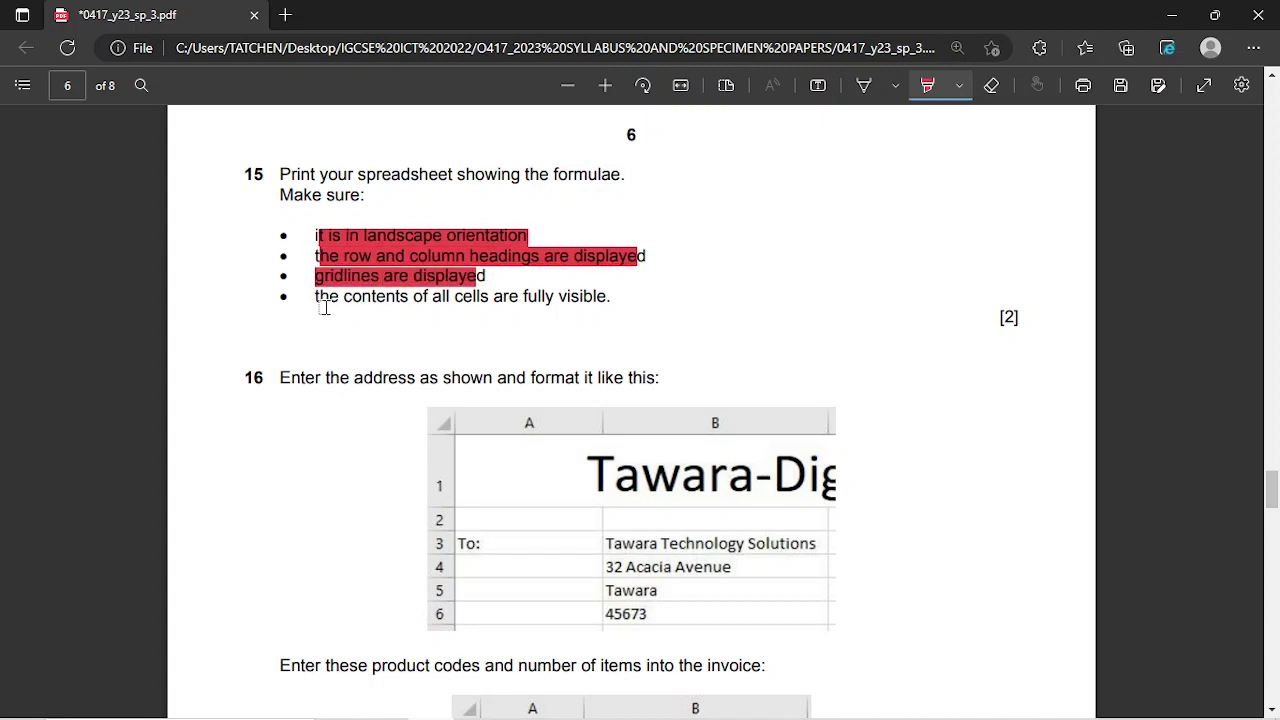
mouse_move(320, 298)
mouse_down()
mouse_move(634, 290)
mouse_move(600, 298)
mouse_up()
Return to the invoice workbook's page setup, turn on printed gridlines and apply the settings.
mouse_move(578, 705)
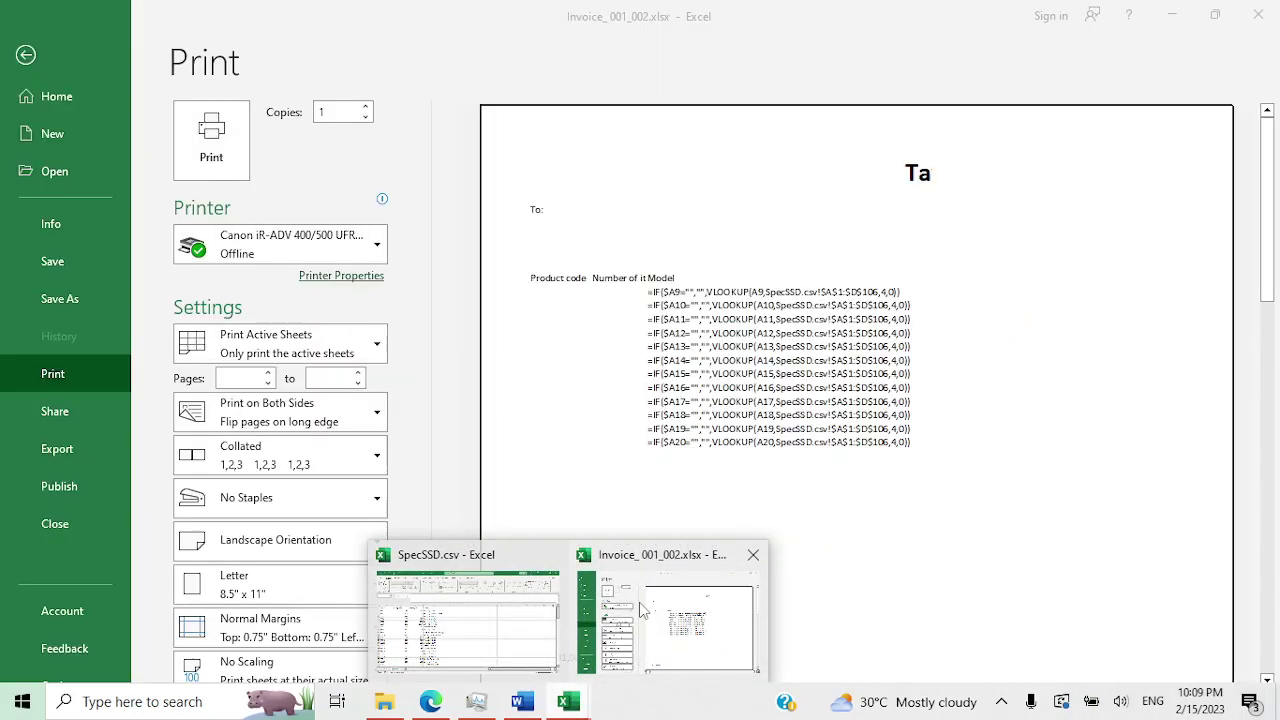
click(639, 602)
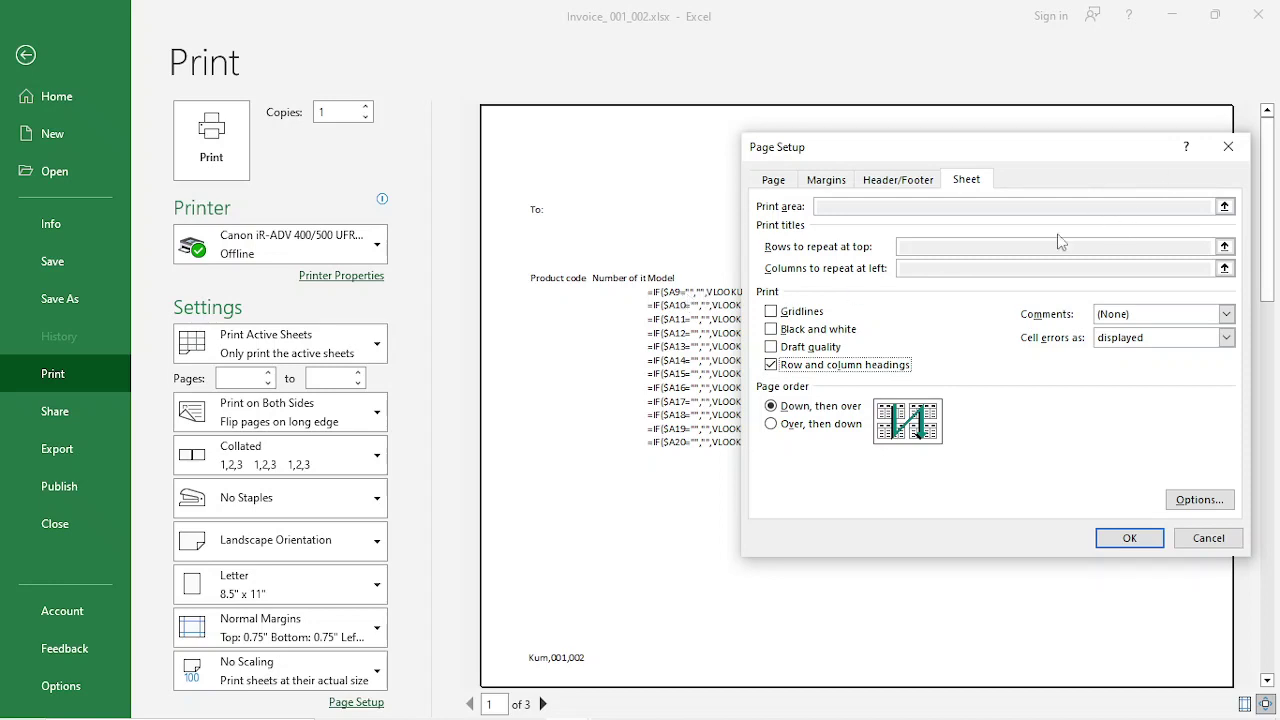
click(787, 314)
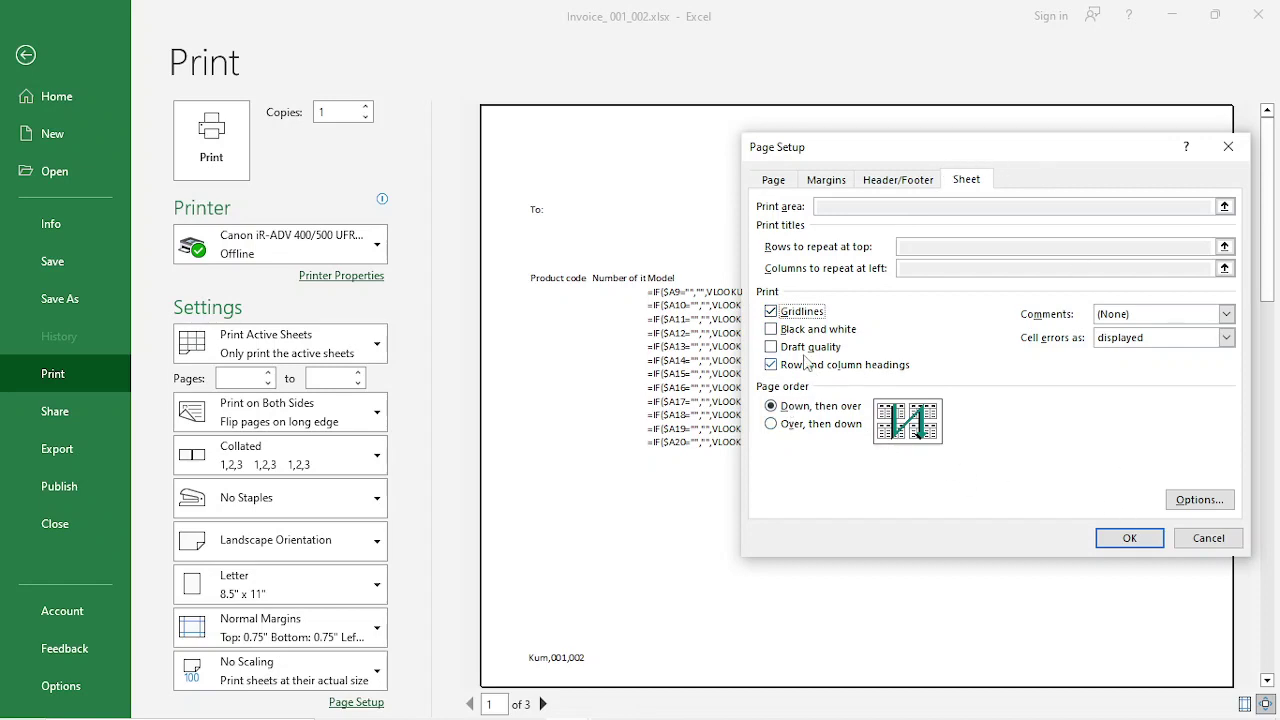
click(1130, 540)
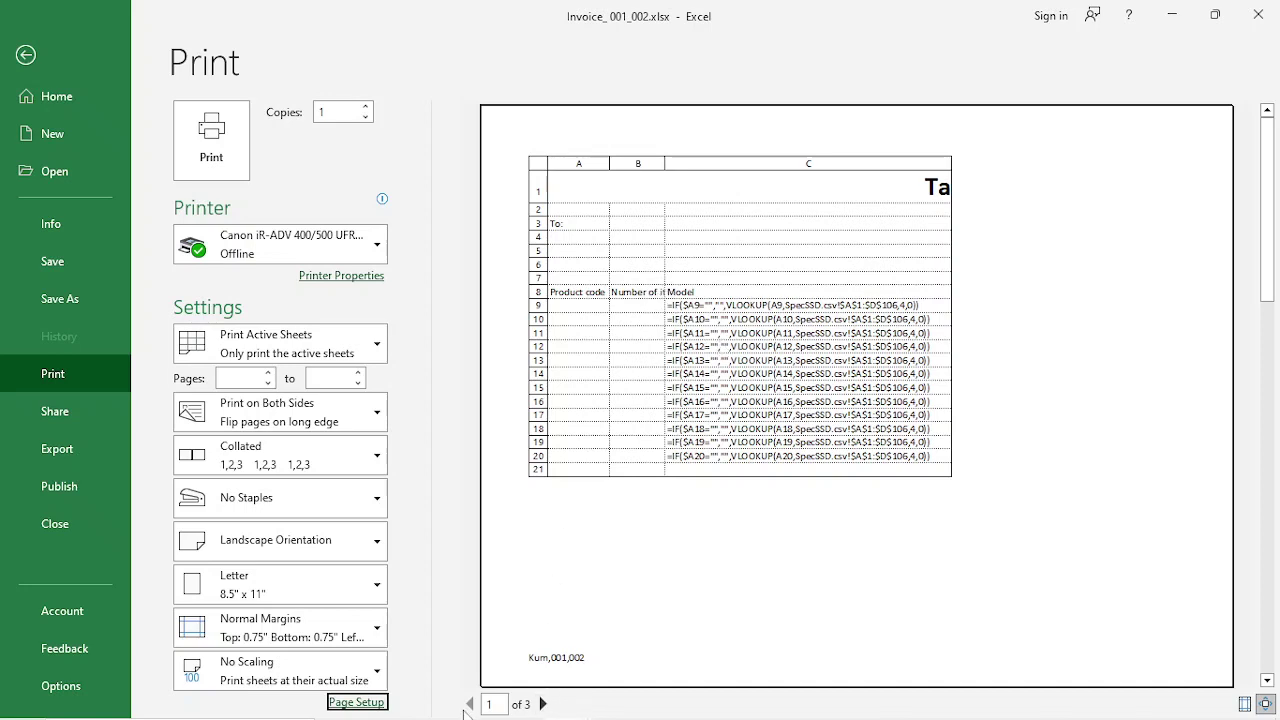
Recheck the task 15 requirements in the exam paper PDF, and return to the SpecInvoice sheet in Excel.
mouse_move(430, 702)
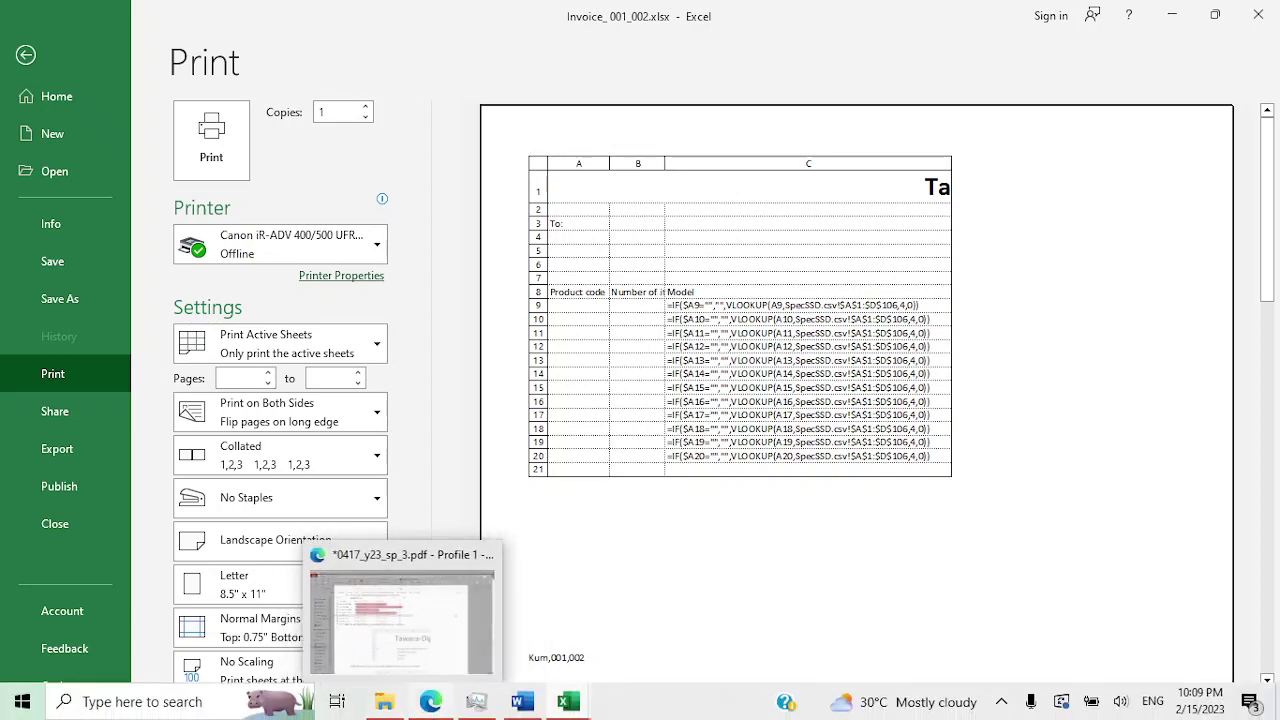
click(451, 645)
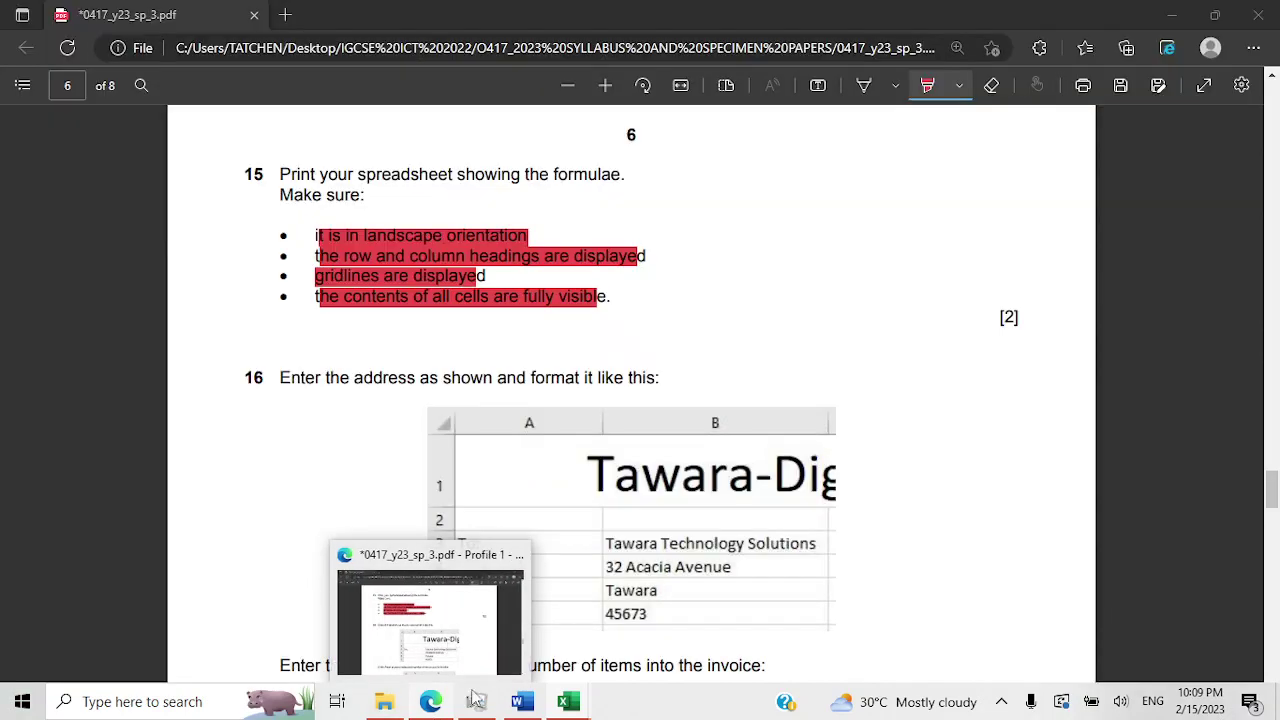
click(568, 702)
click(35, 61)
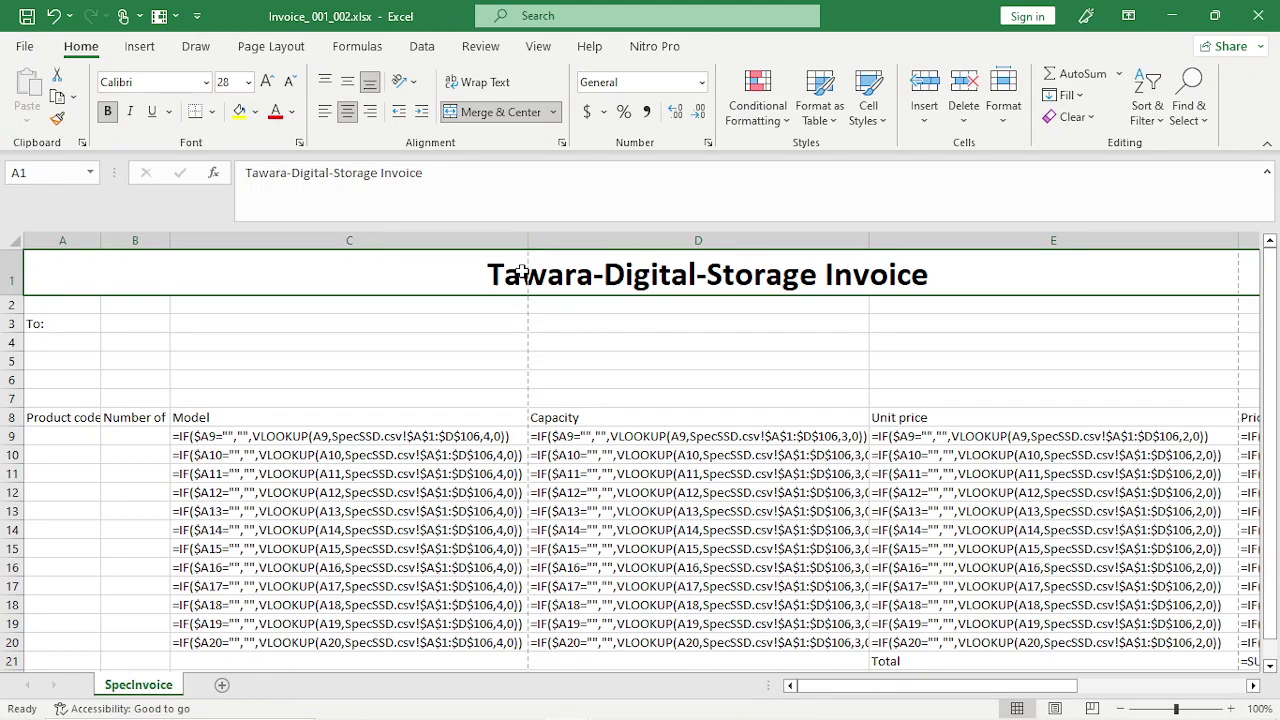
Try to unmerge the Tawara-Digital-Storage Invoice title cells in row 1.
click(552, 112)
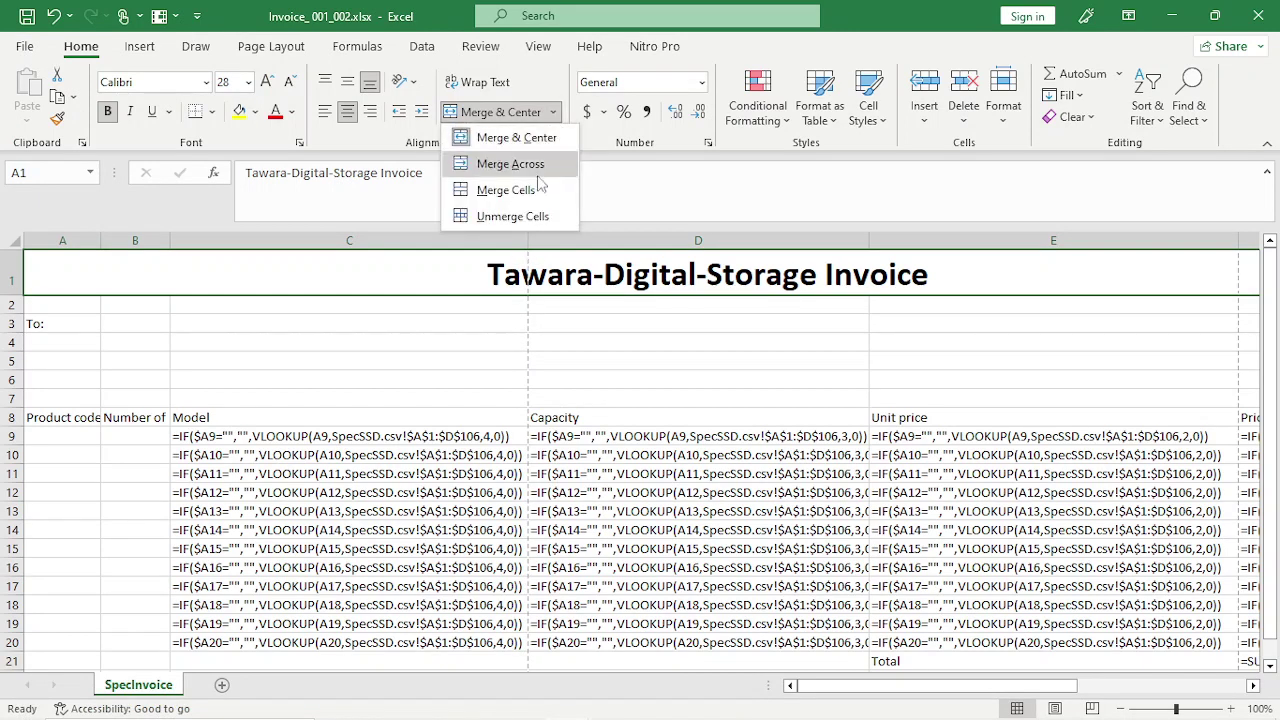
click(532, 212)
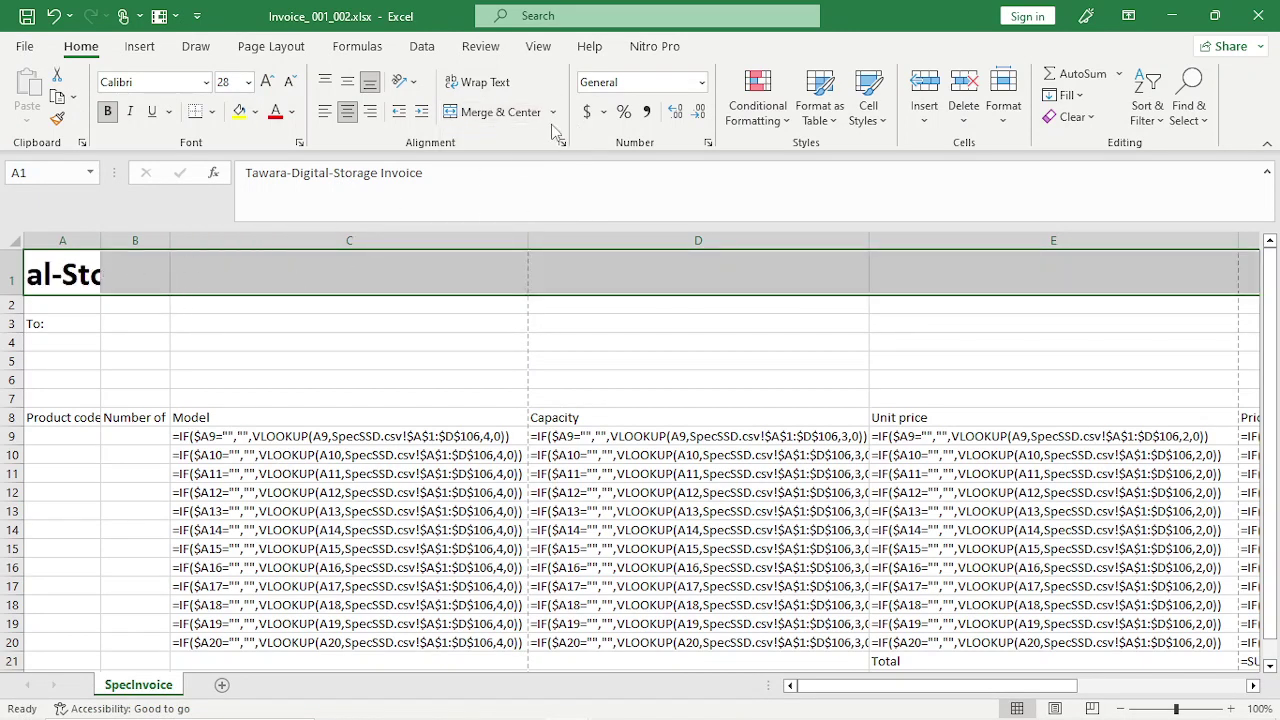
click(54, 16)
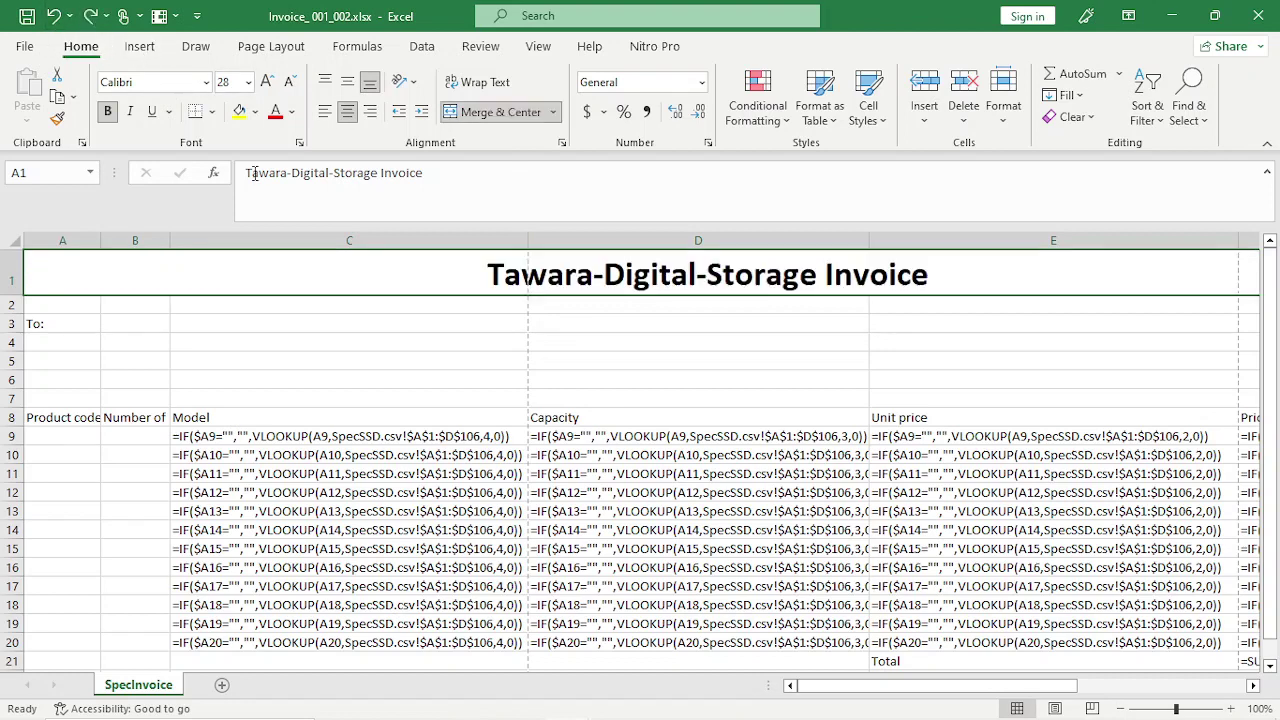
Left-align the merged invoice title in row 1 and widen column B to fit the Number of items heading.
key(ctrl+y)
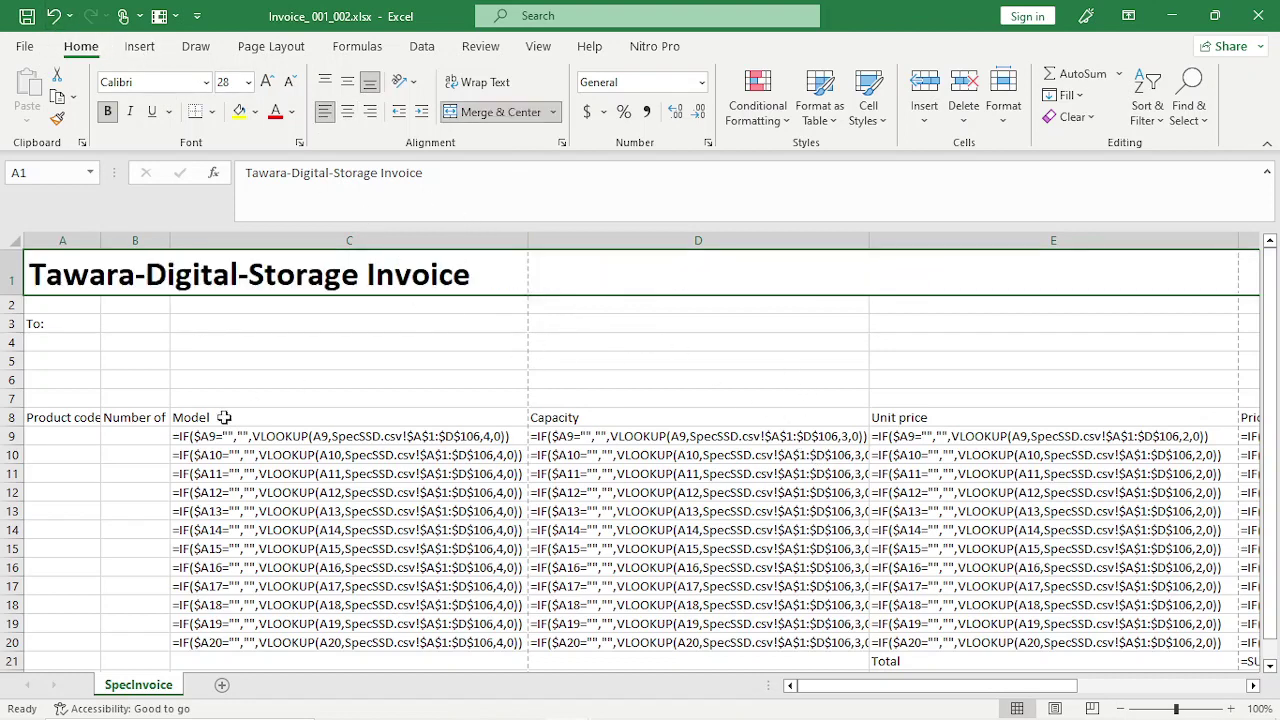
drag(175, 241, 216, 249)
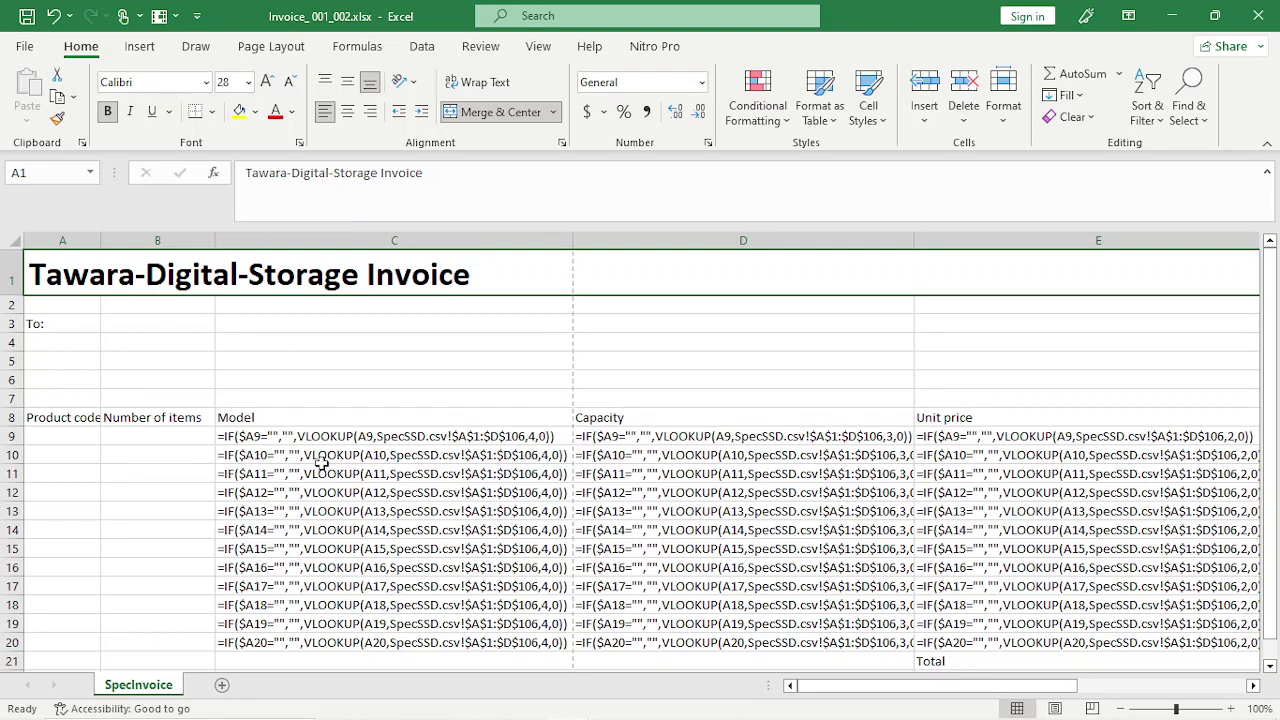
scroll(471, 423, down, 7)
scroll(471, 423, up, 7)
Review all pages of the formula printout in the print preview, and return to the sheet.
click(22, 54)
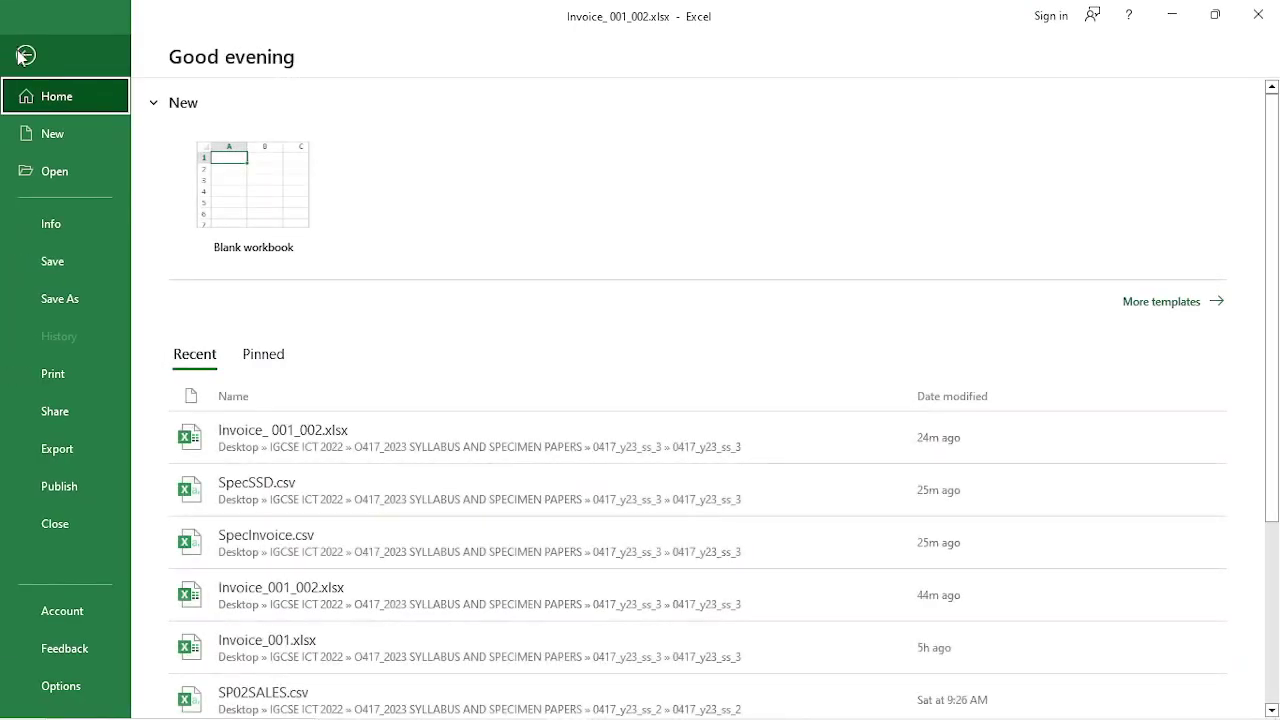
click(72, 373)
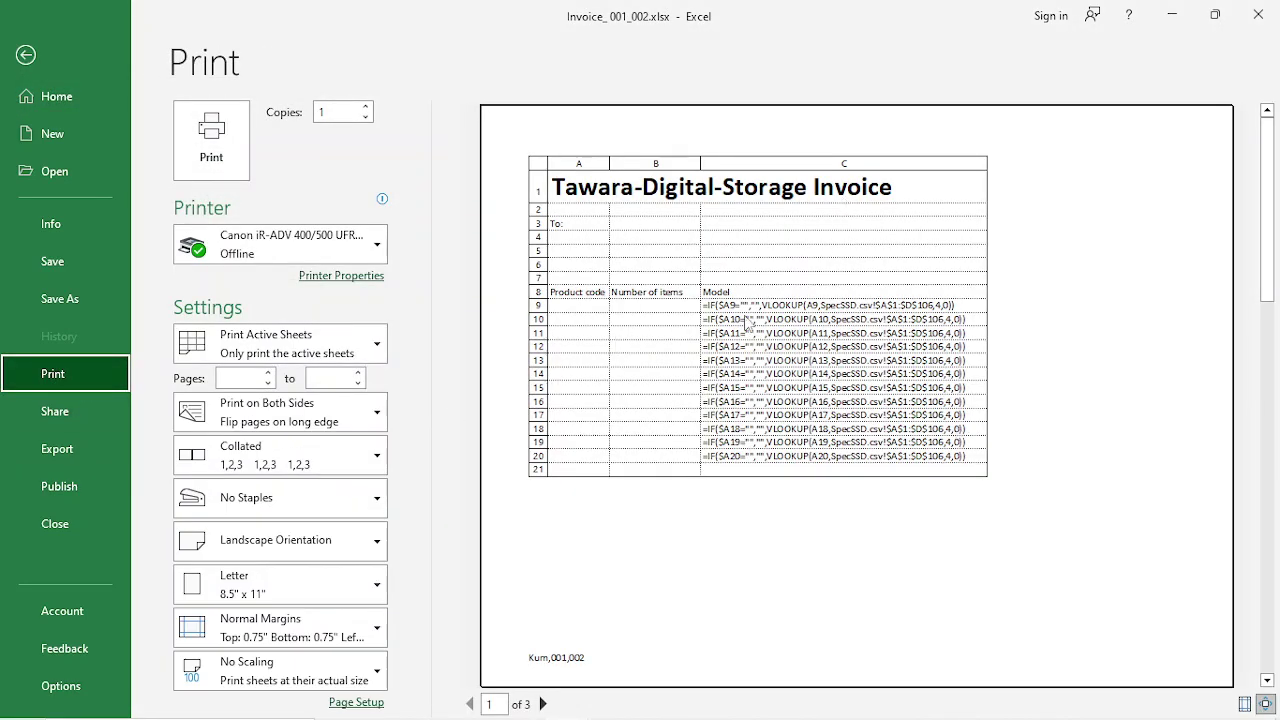
click(542, 704)
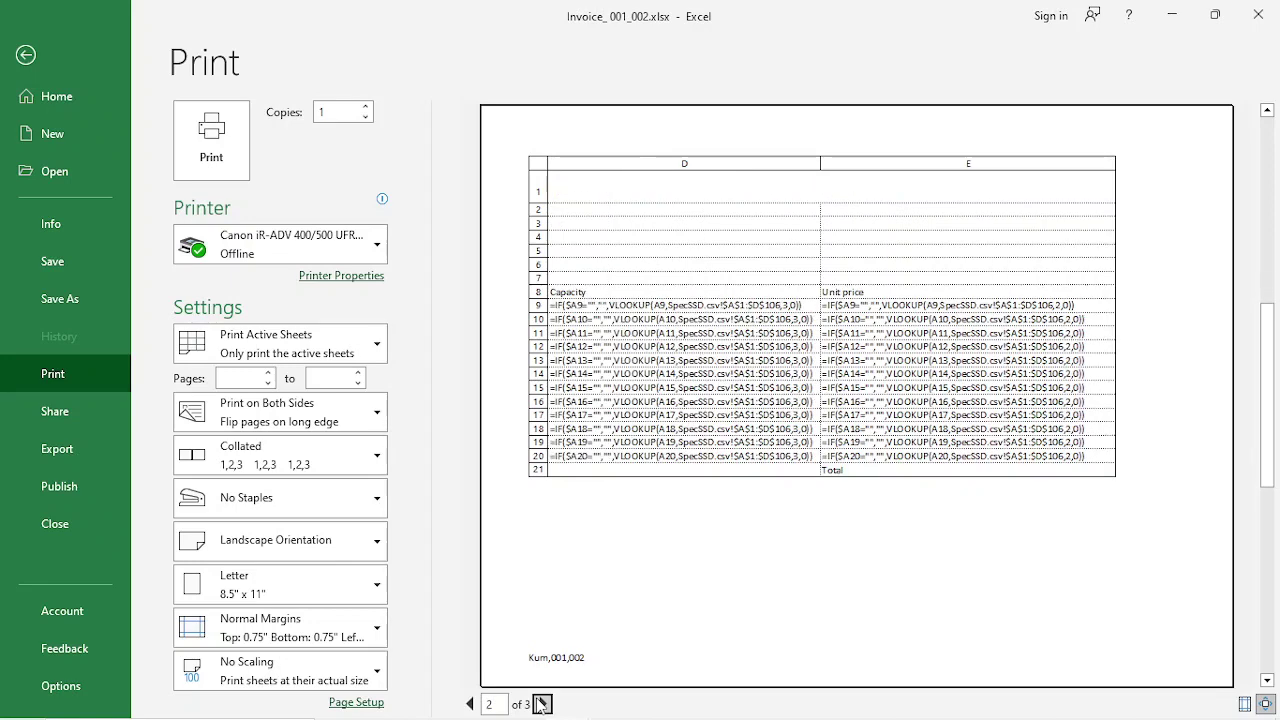
click(542, 704)
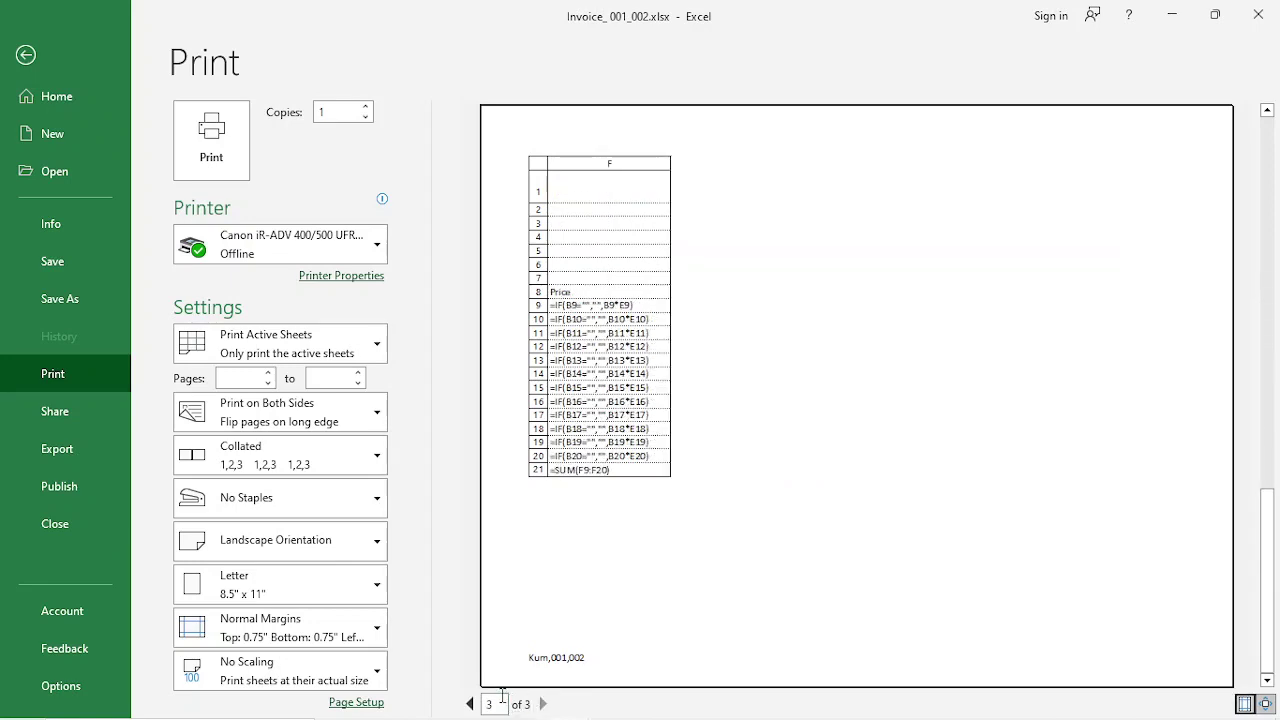
click(470, 705)
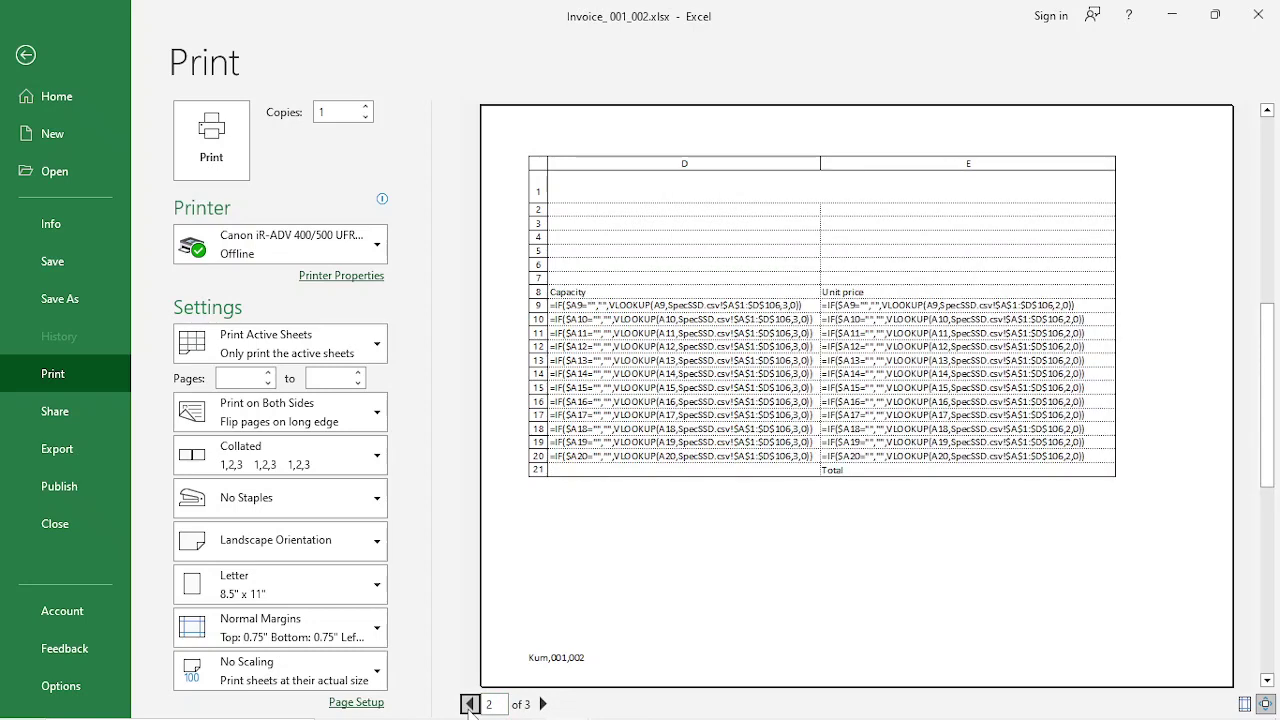
click(470, 705)
click(25, 55)
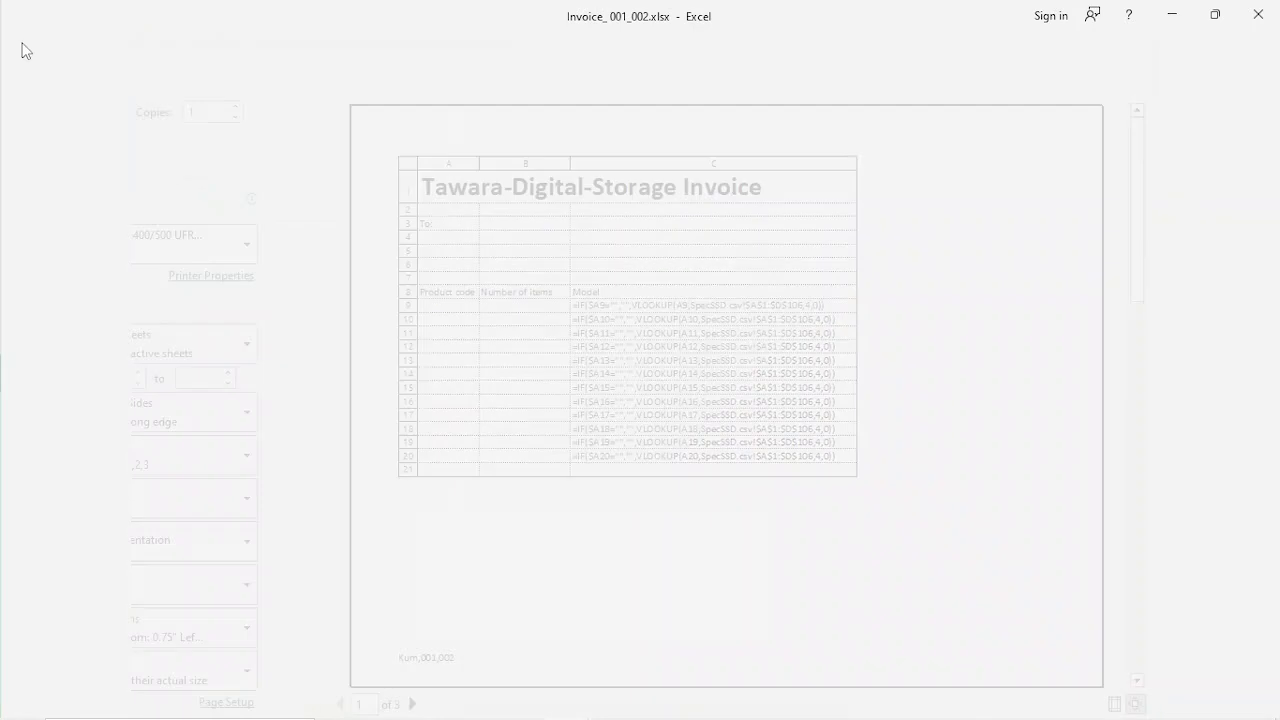
Switch to the exam paper PDF and read the instructions for tasks 16 and 17.
click(1172, 16)
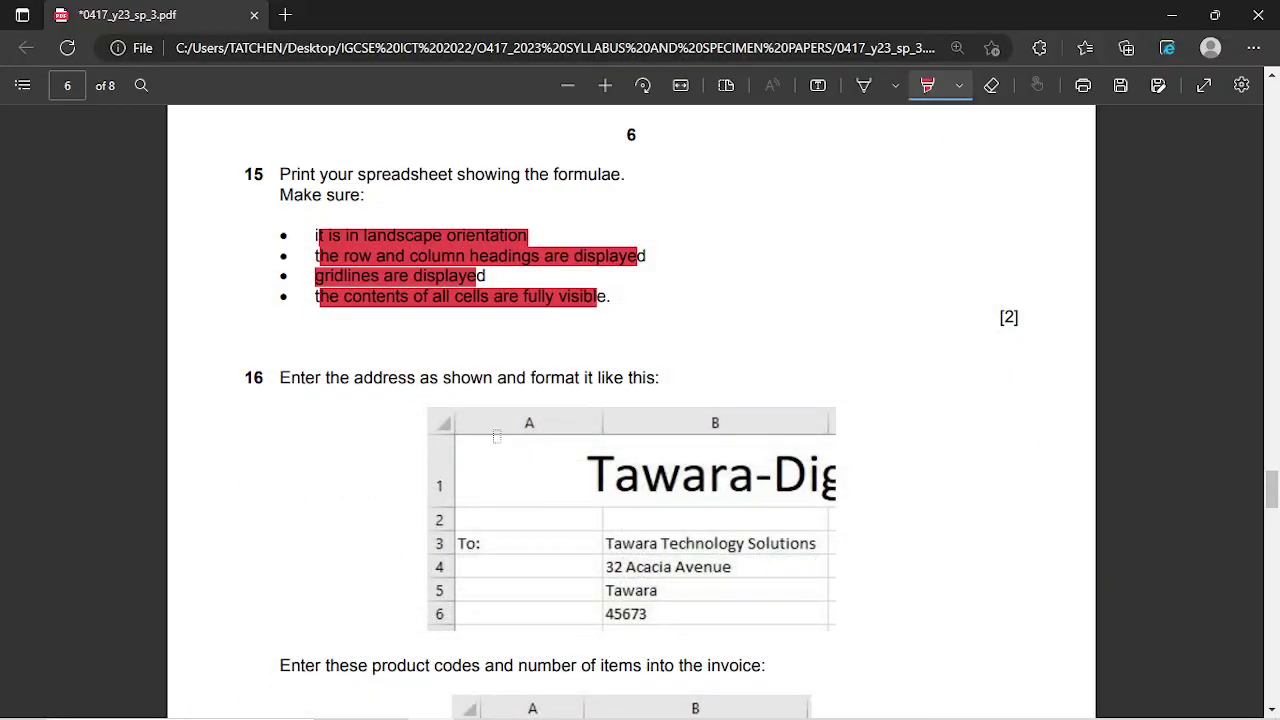
scroll(497, 437, down, 2)
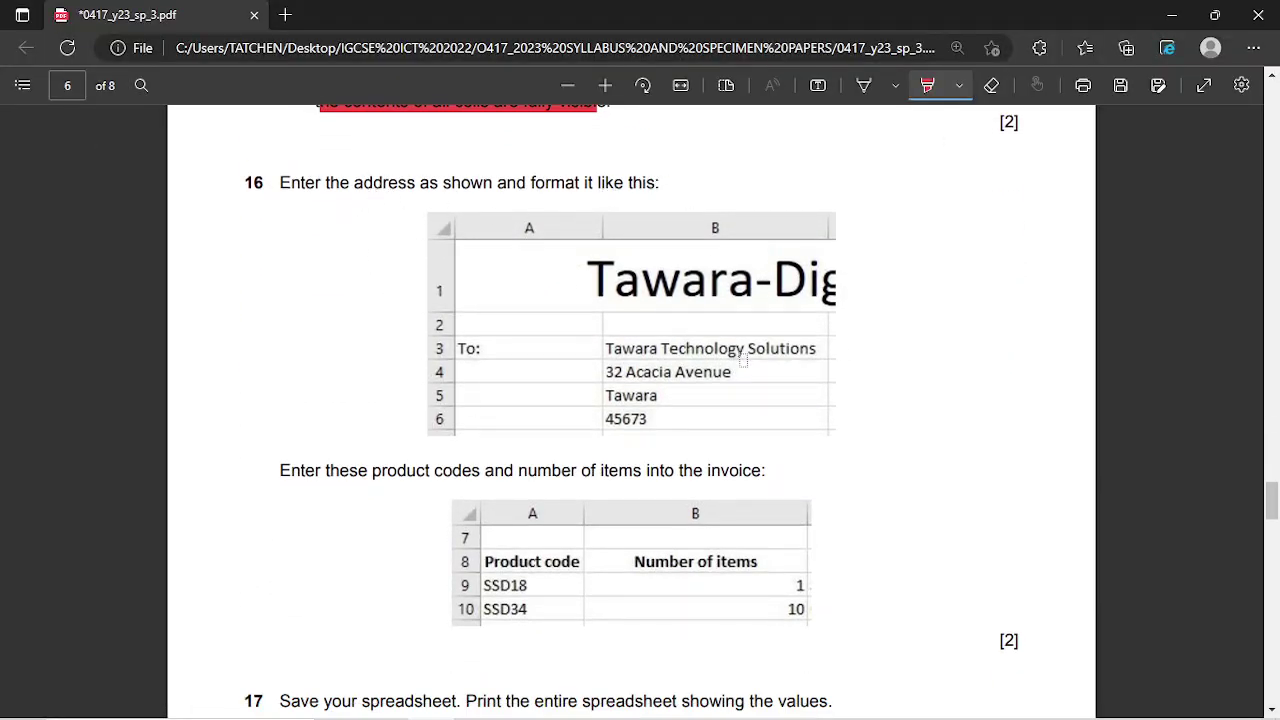
scroll(743, 360, down, 1)
scroll(737, 357, up, 1)
scroll(661, 348, down, 2)
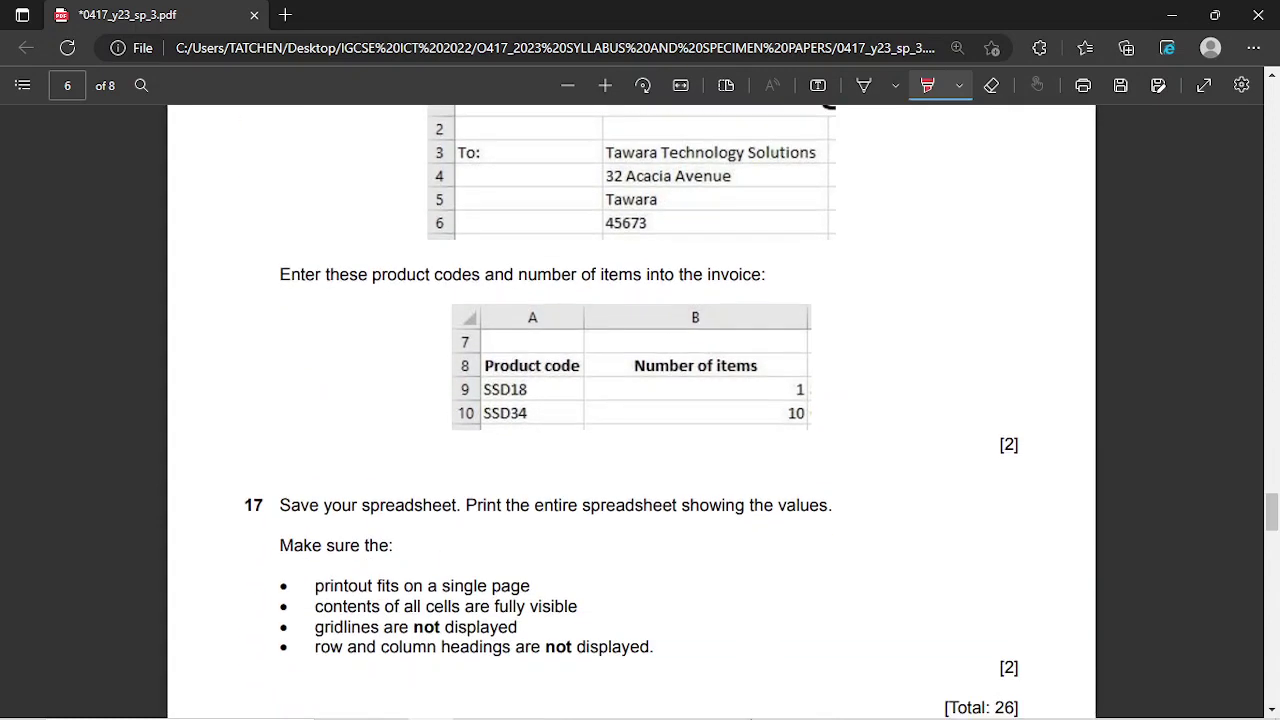
Return to the invoice workbook and turn off Show Formulas so the SpecInvoice sheet displays values.
mouse_move(568, 702)
click(648, 630)
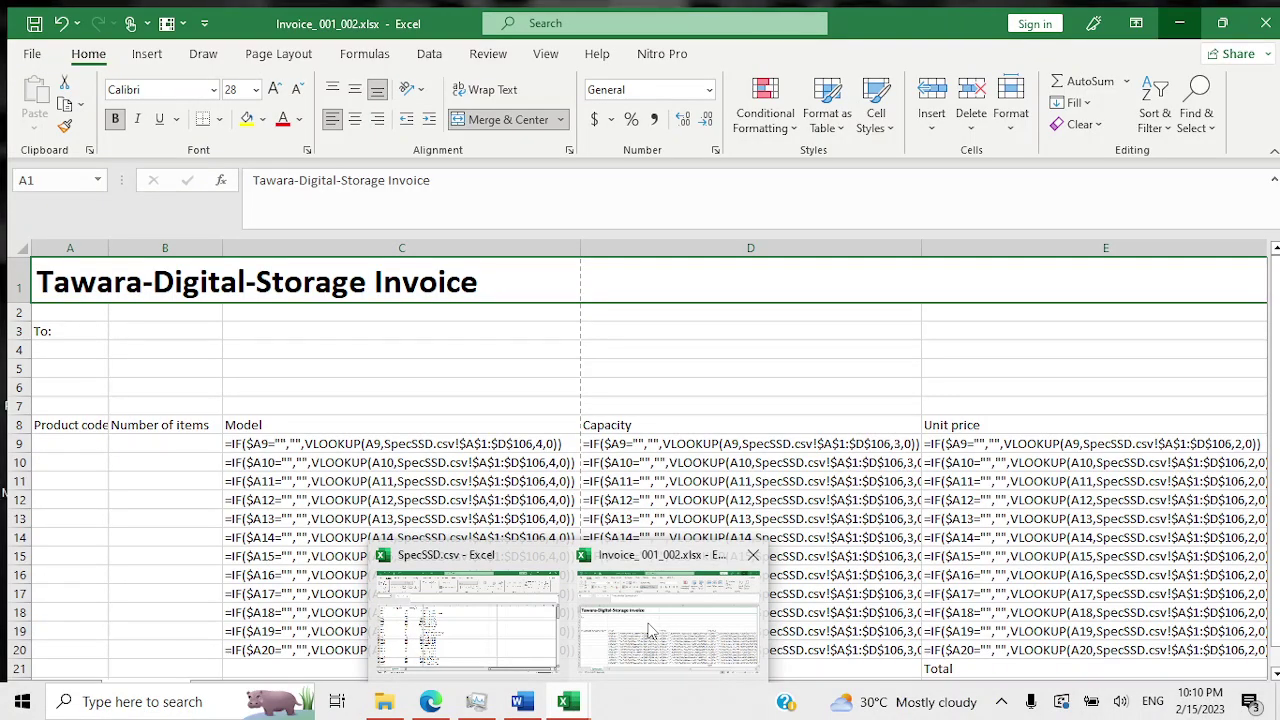
click(357, 47)
click(878, 78)
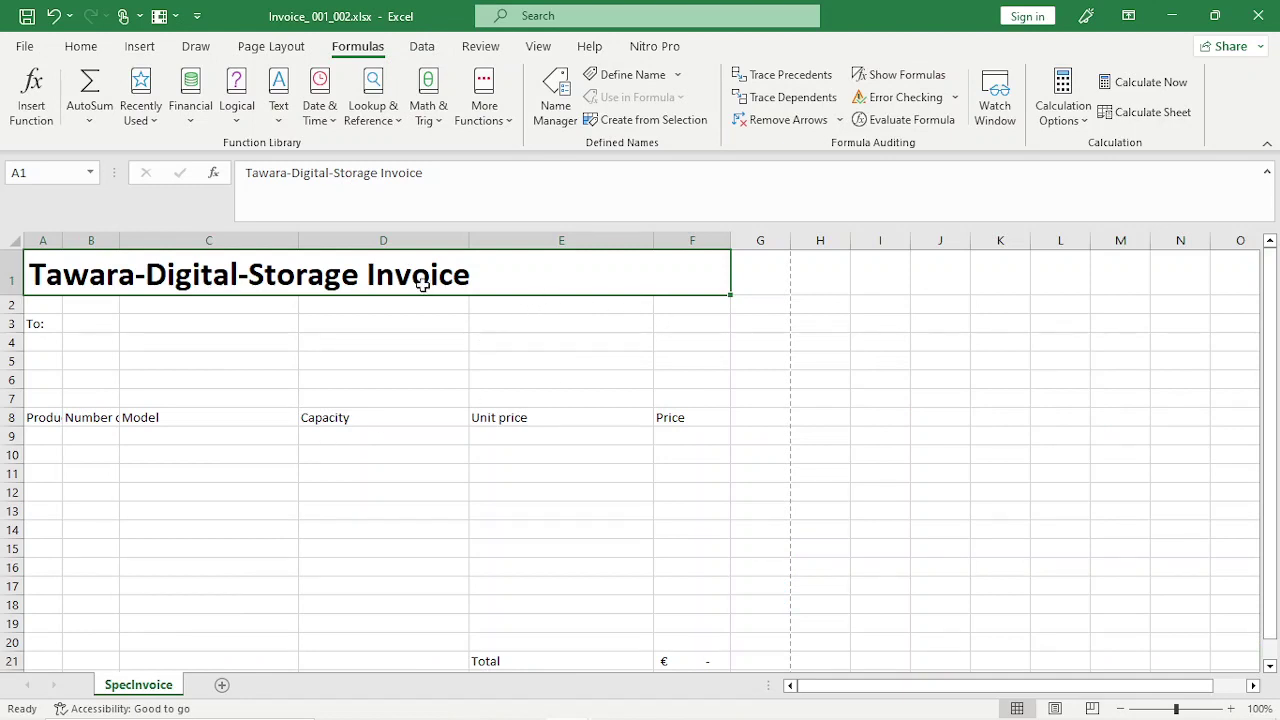
Narrow the Model column C, and widen columns A and B to make room for their headings.
drag(297, 241, 220, 280)
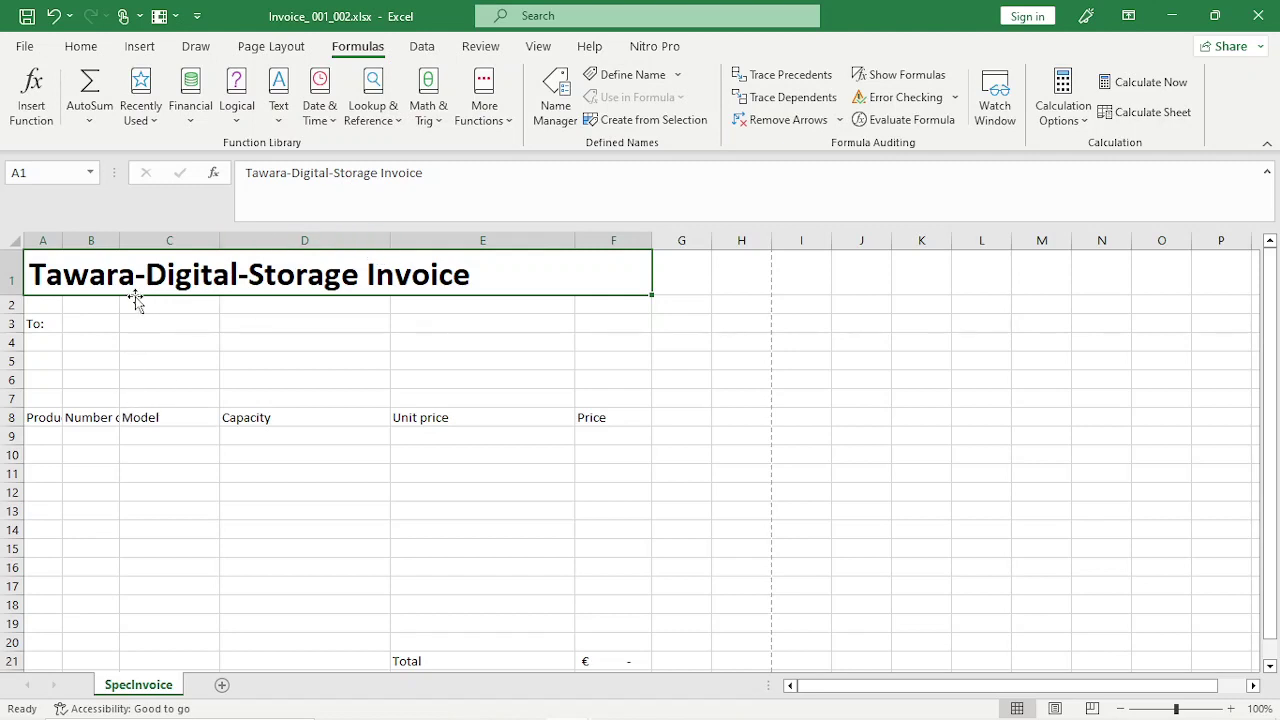
drag(115, 245, 160, 245)
drag(63, 247, 107, 247)
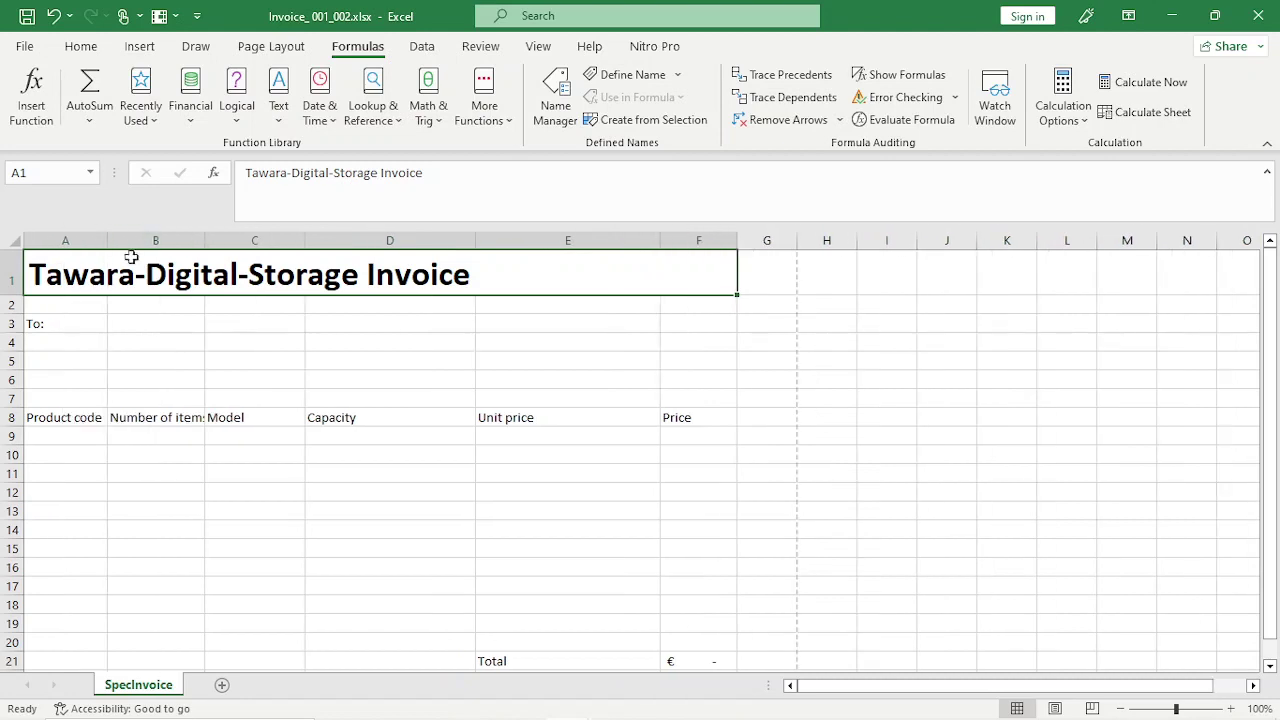
Centre the invoice title across the merged cells in row 1, and check the rest of the sheet.
click(81, 46)
click(347, 112)
scroll(223, 343, down, 3)
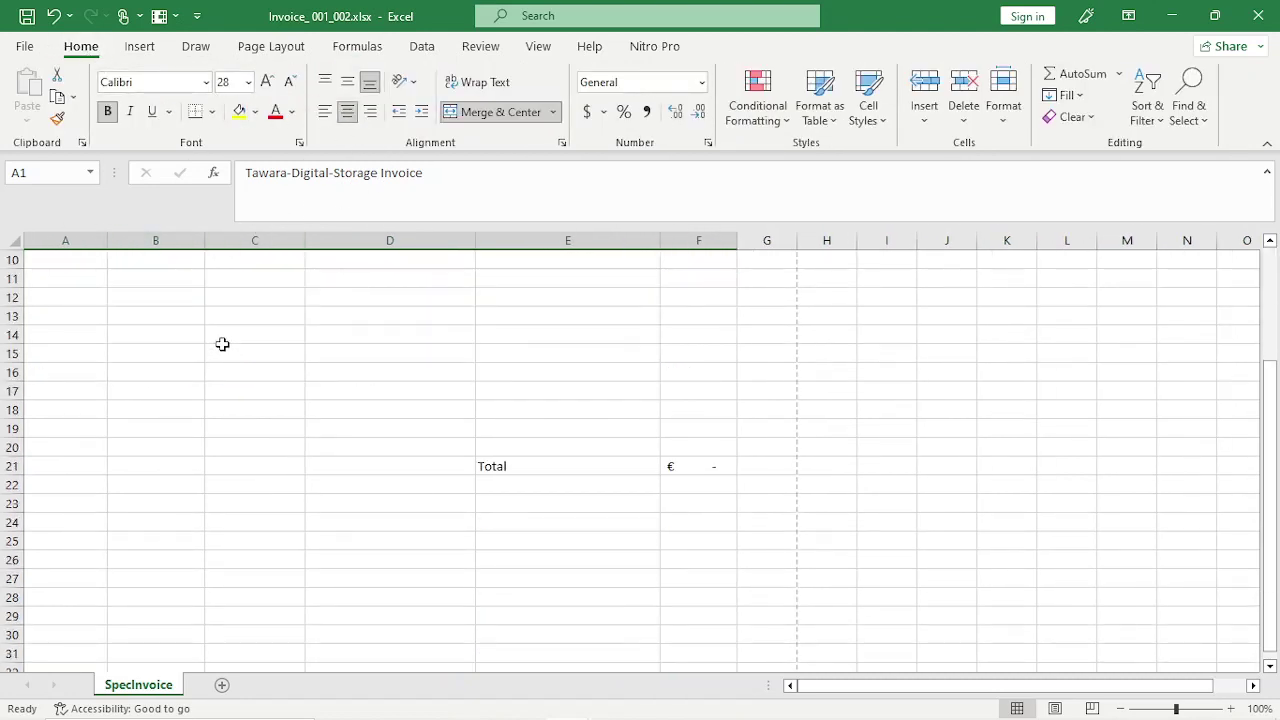
scroll(423, 614, up, 3)
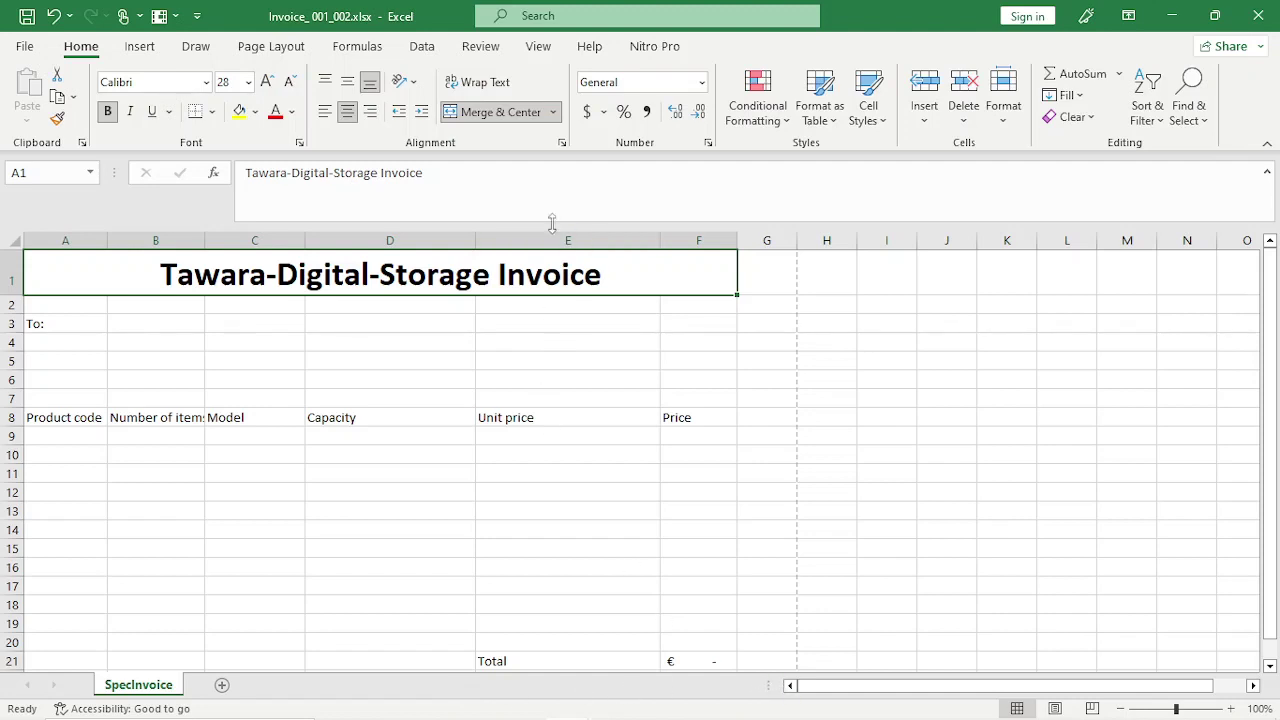
Turn on Show Formulas and check the formula printout in the print preview, returning to the sheet.
click(362, 47)
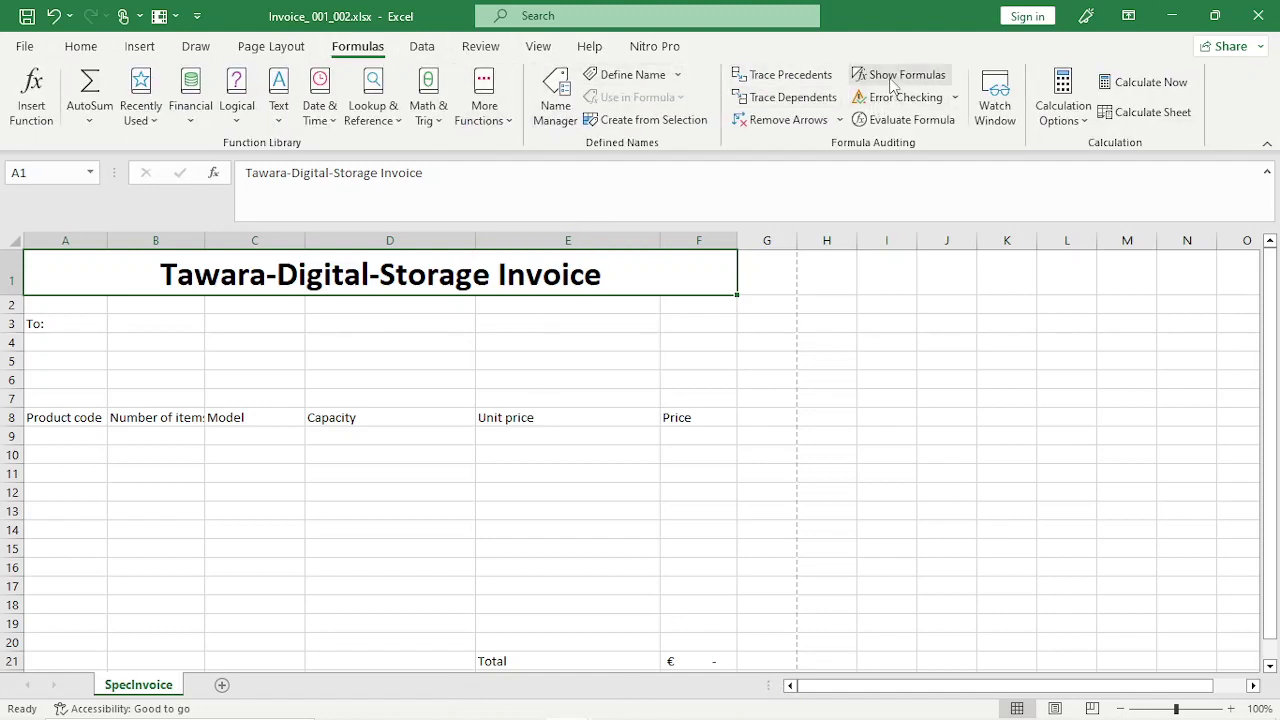
click(895, 76)
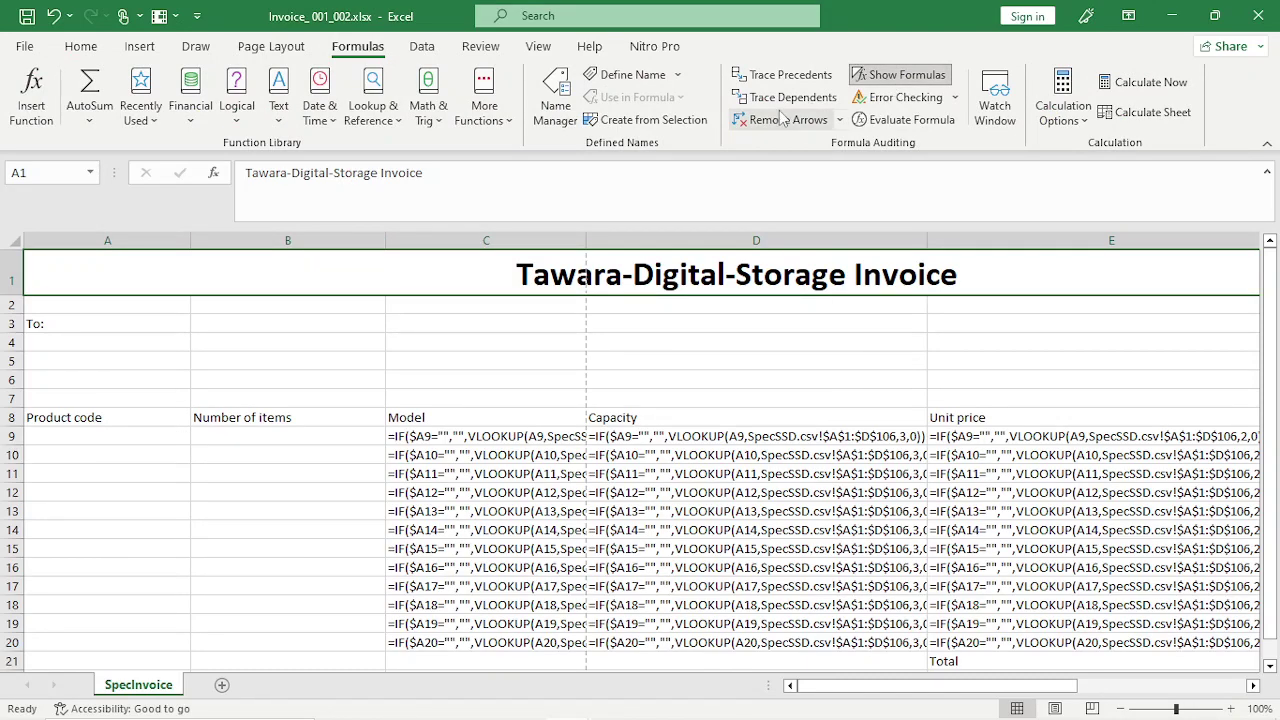
click(41, 51)
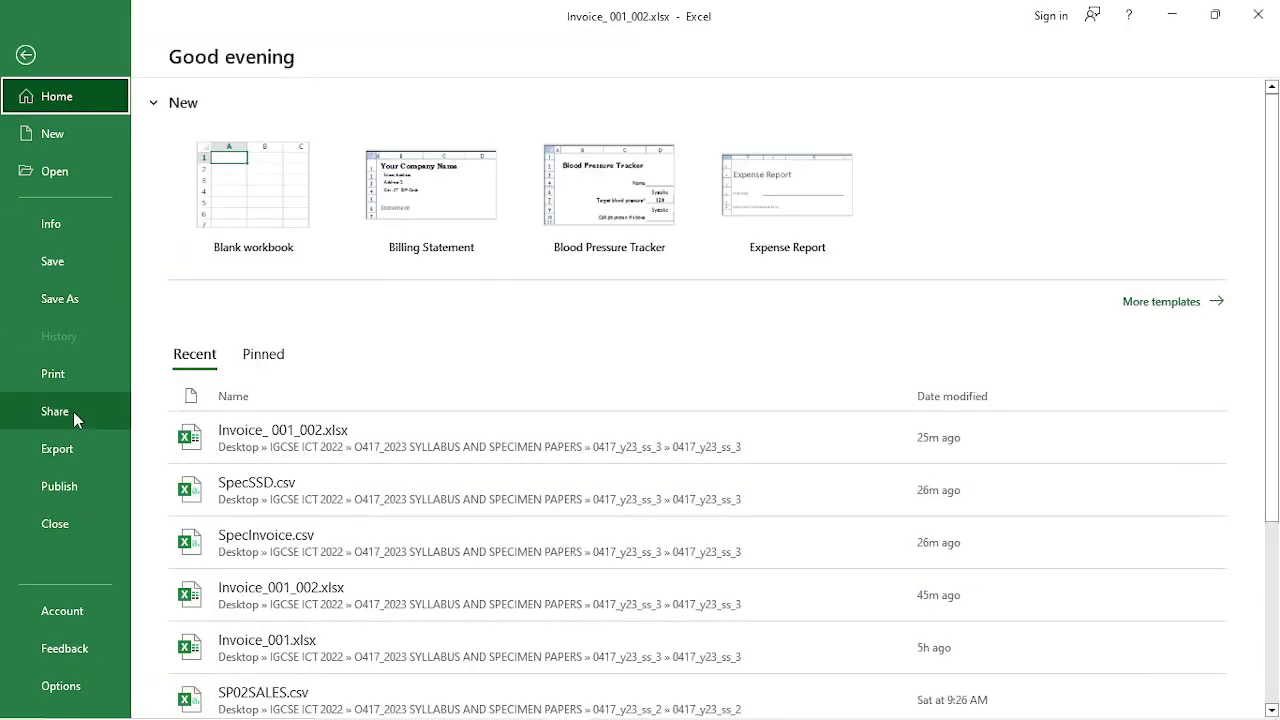
click(75, 382)
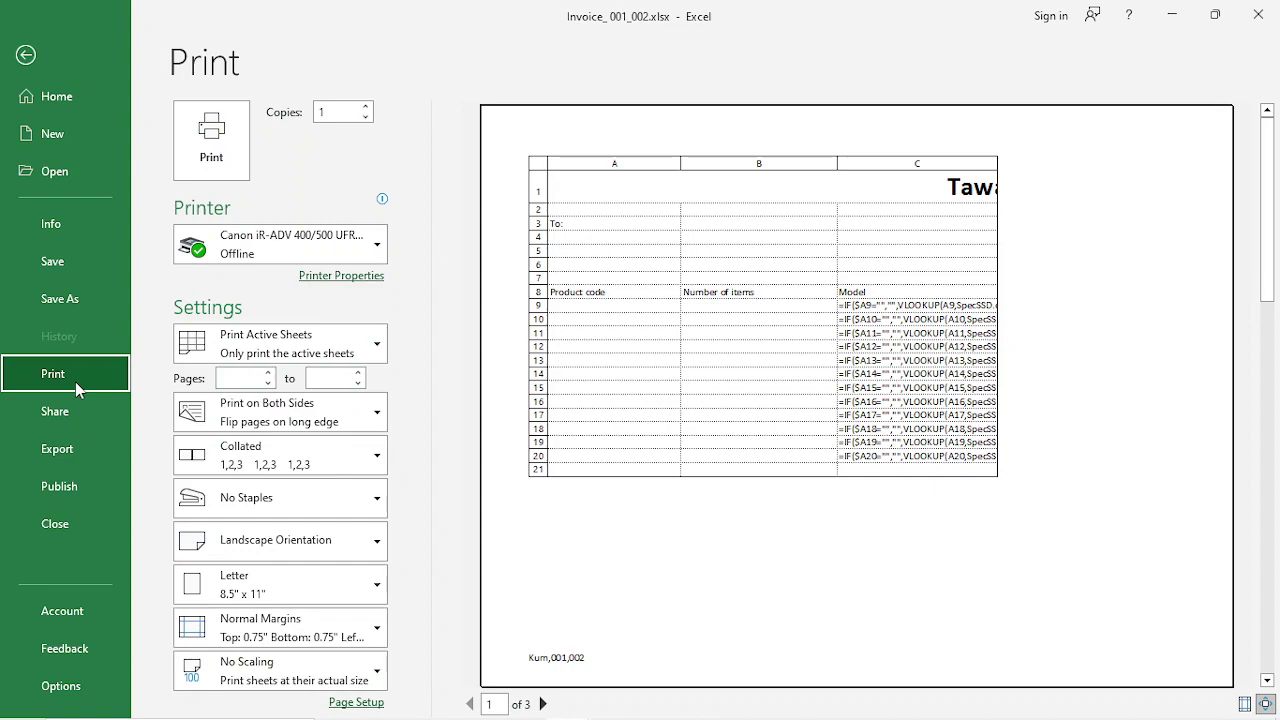
click(26, 55)
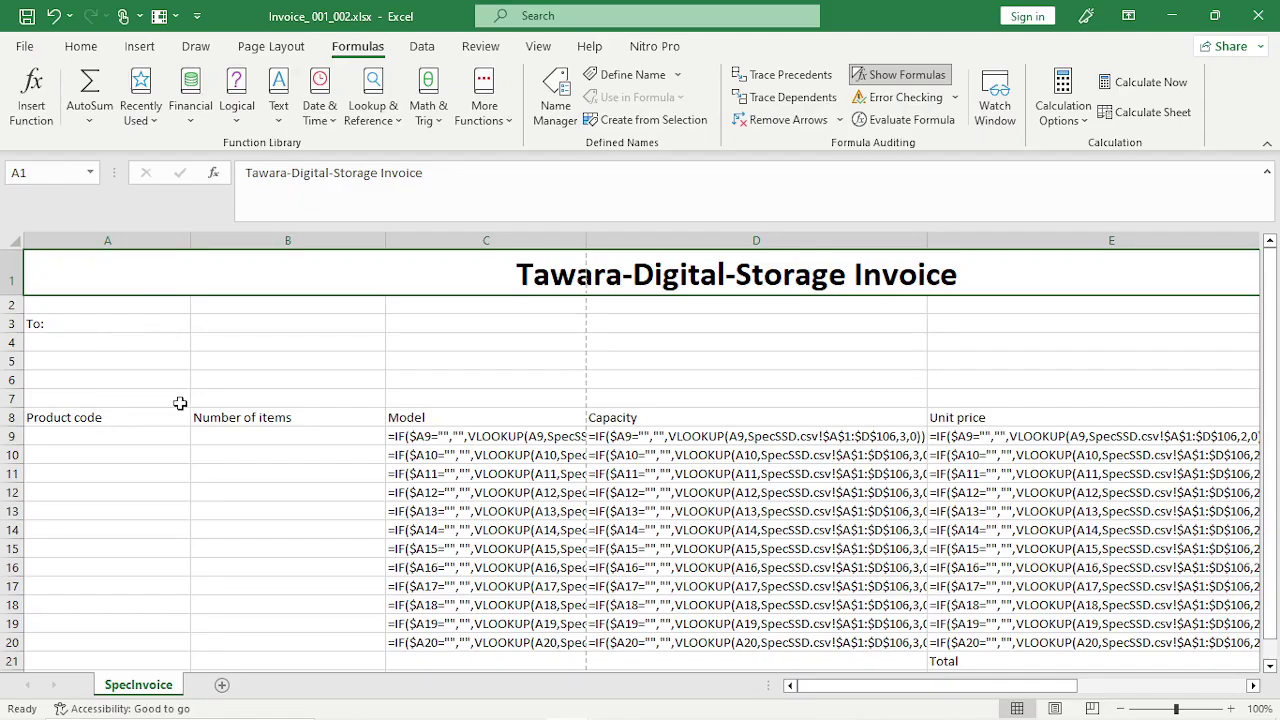
Turn off Show Formulas so the SpecInvoice sheet displays values.
click(84, 47)
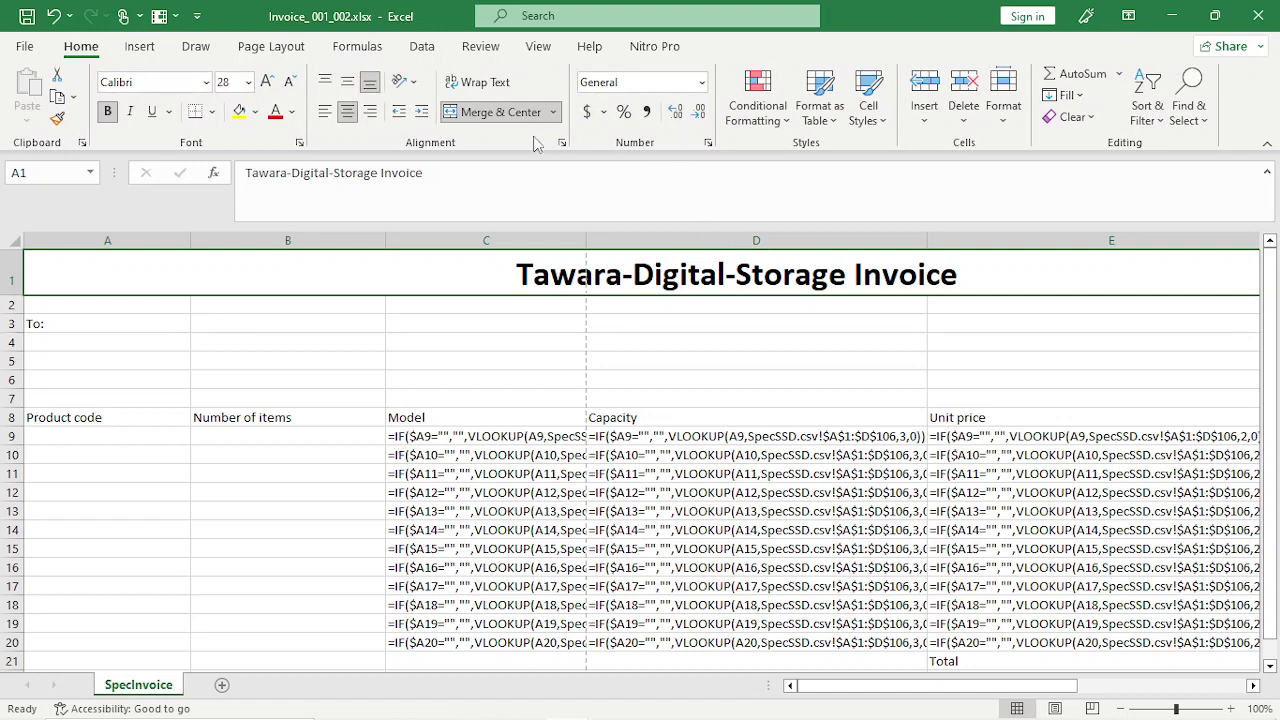
click(357, 47)
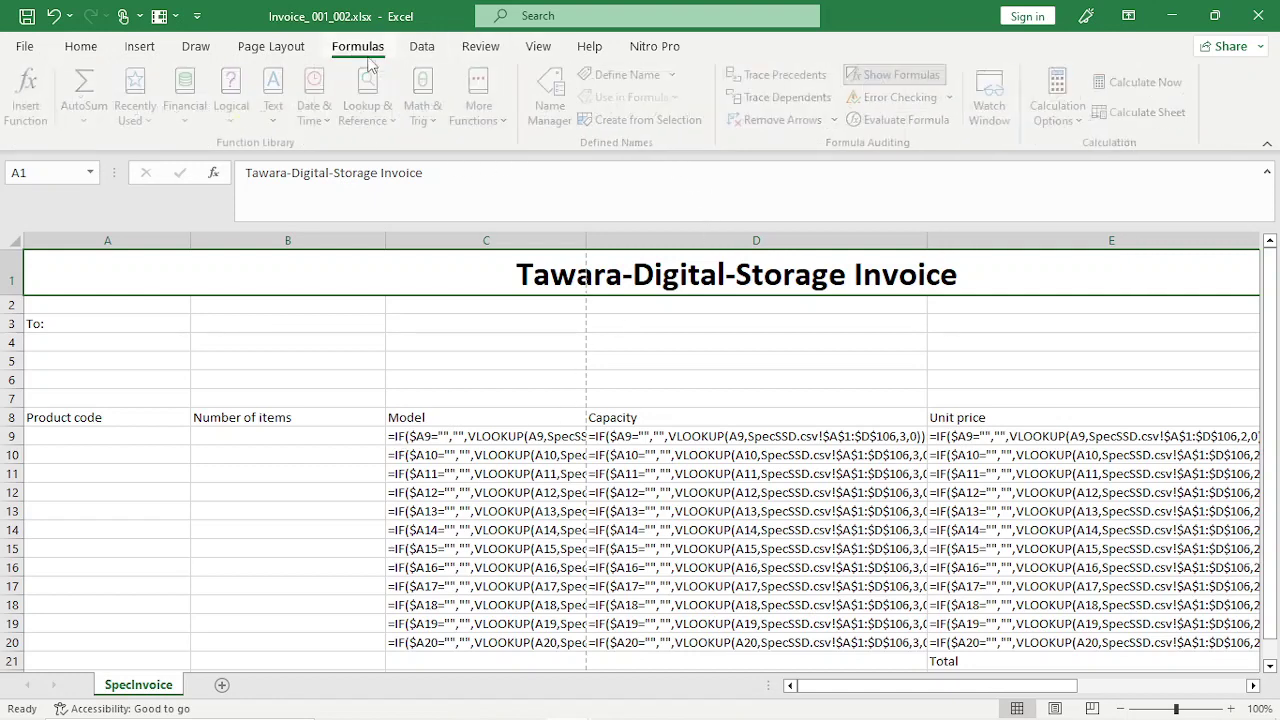
click(856, 84)
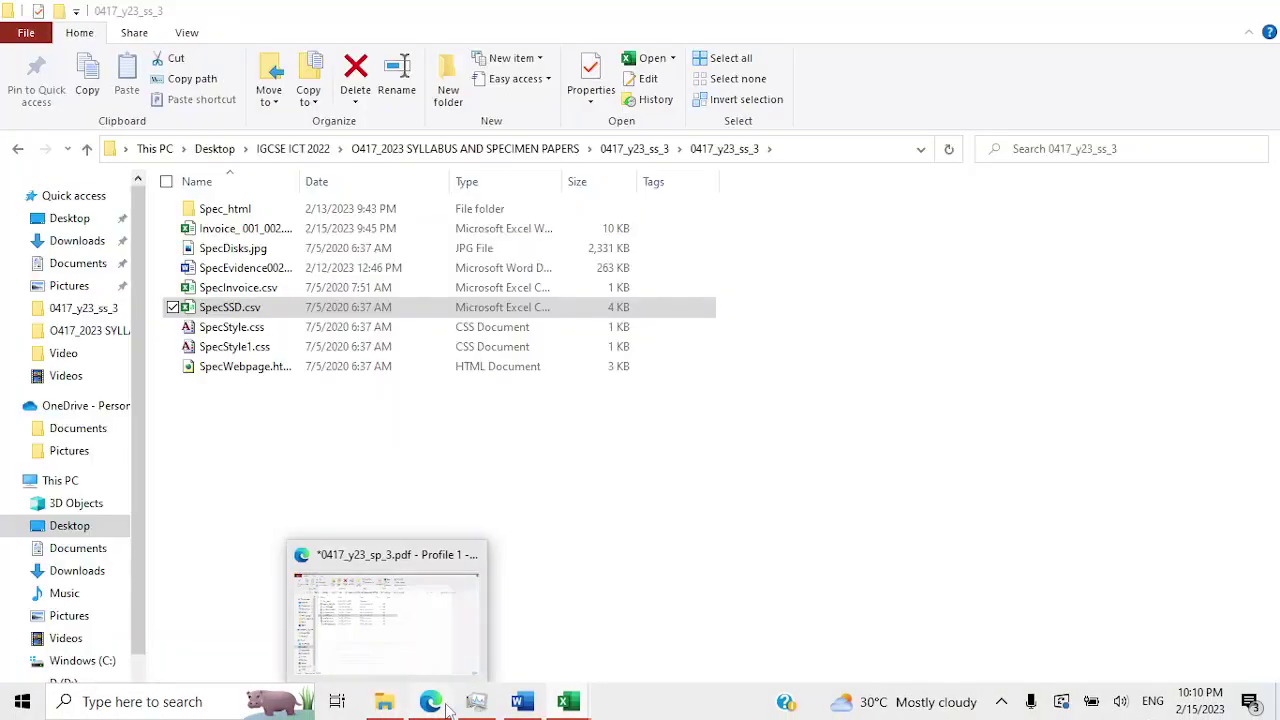
Switch to the exam paper PDF to read the address and product codes required, and return to the invoice workbook.
click(430, 701)
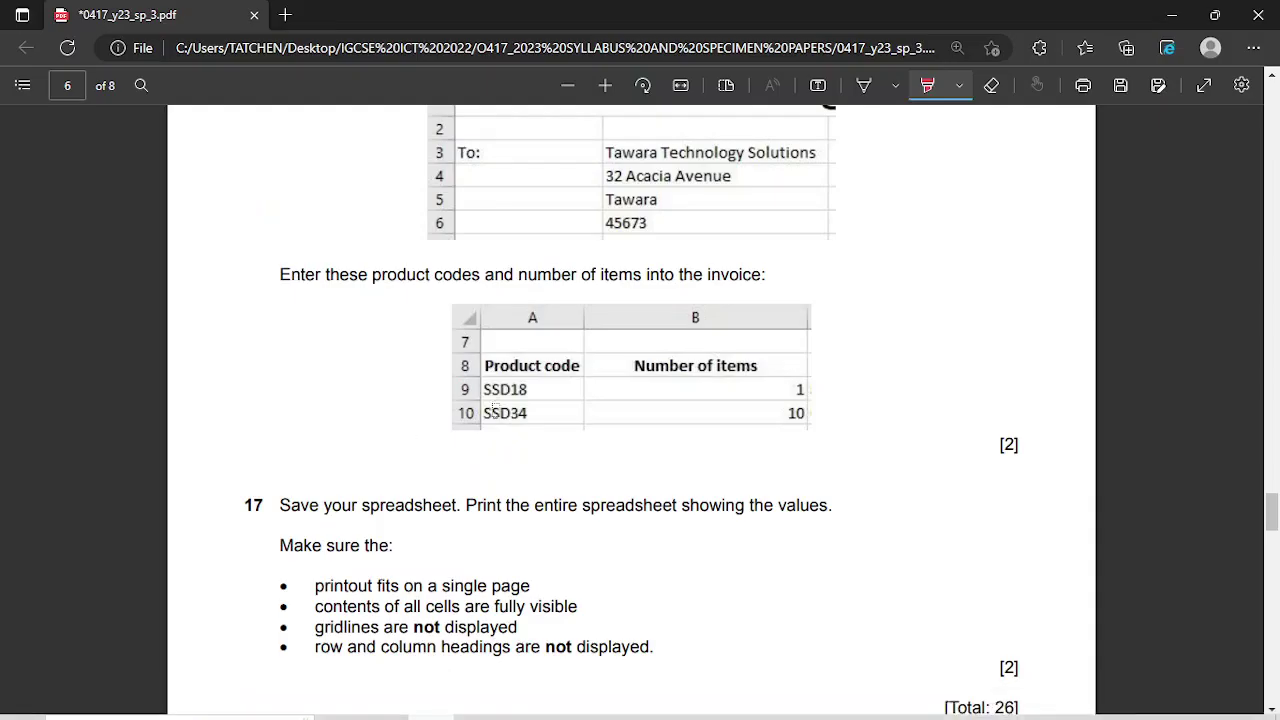
scroll(523, 205, up, 2)
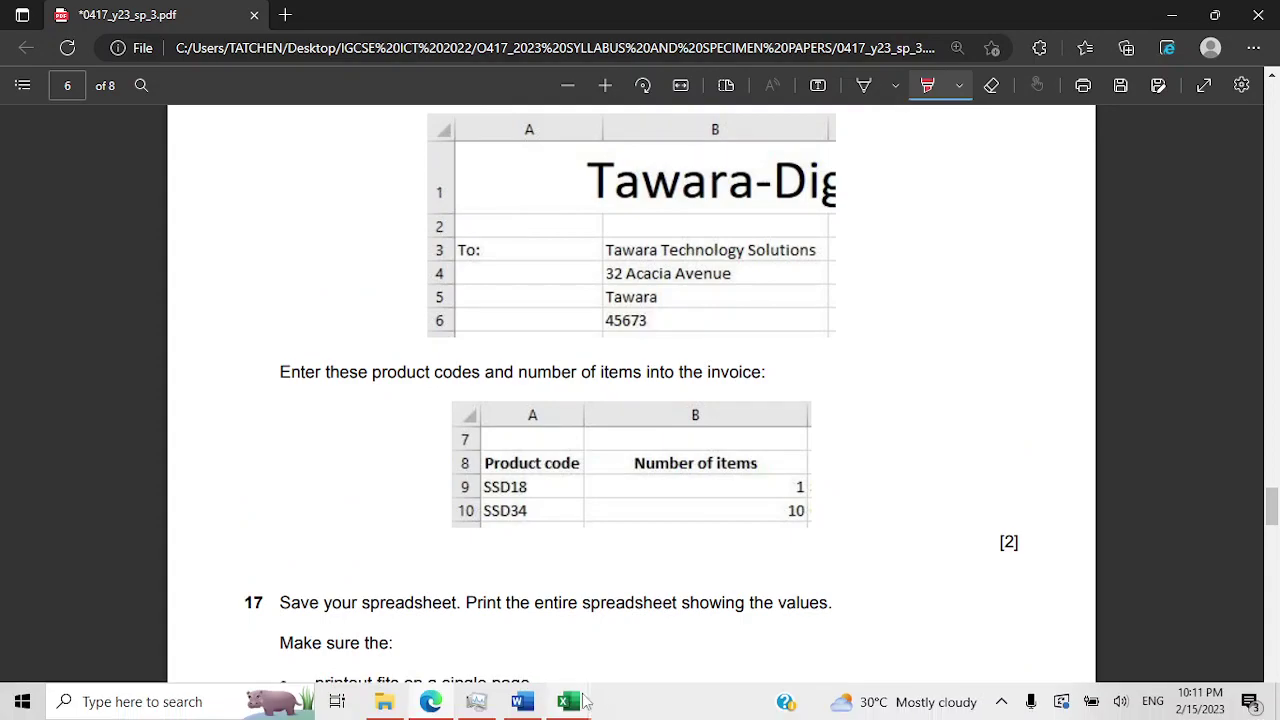
mouse_move(568, 701)
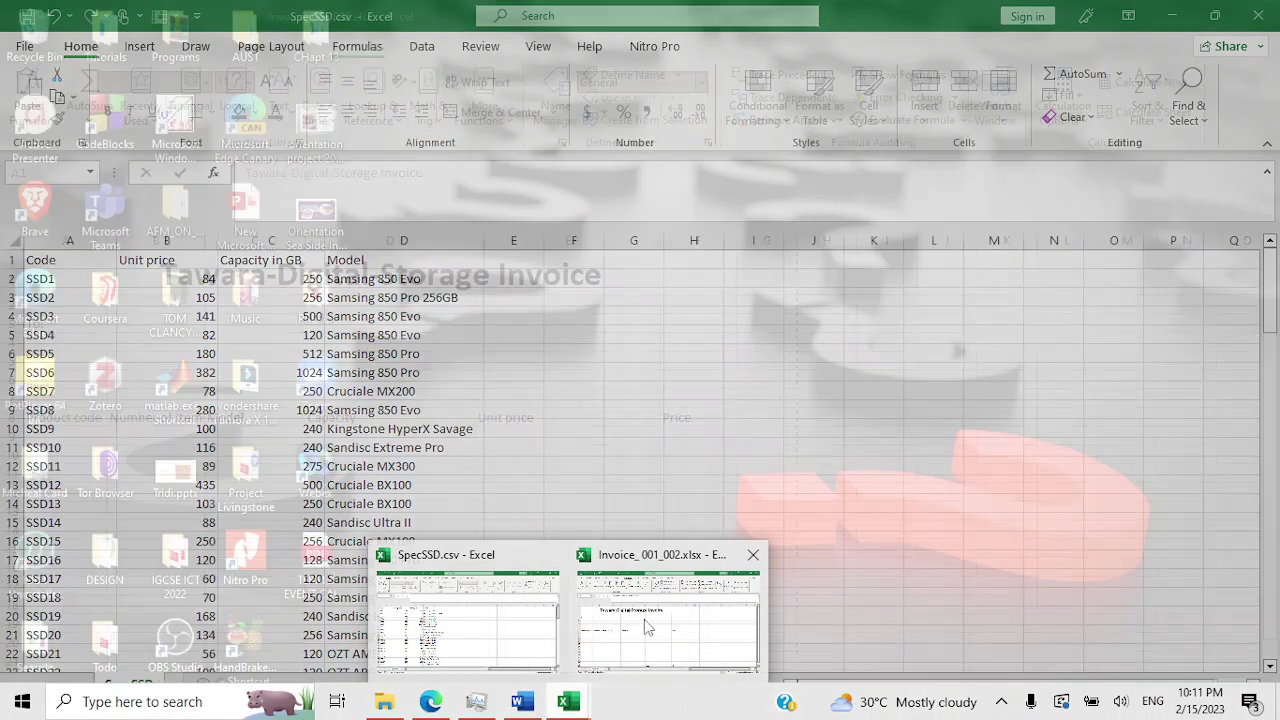
click(668, 618)
Enter "Tawara Technology Solutions" in cell B3, and shrink the workbook window so the exam paper shows behind it.
click(177, 325)
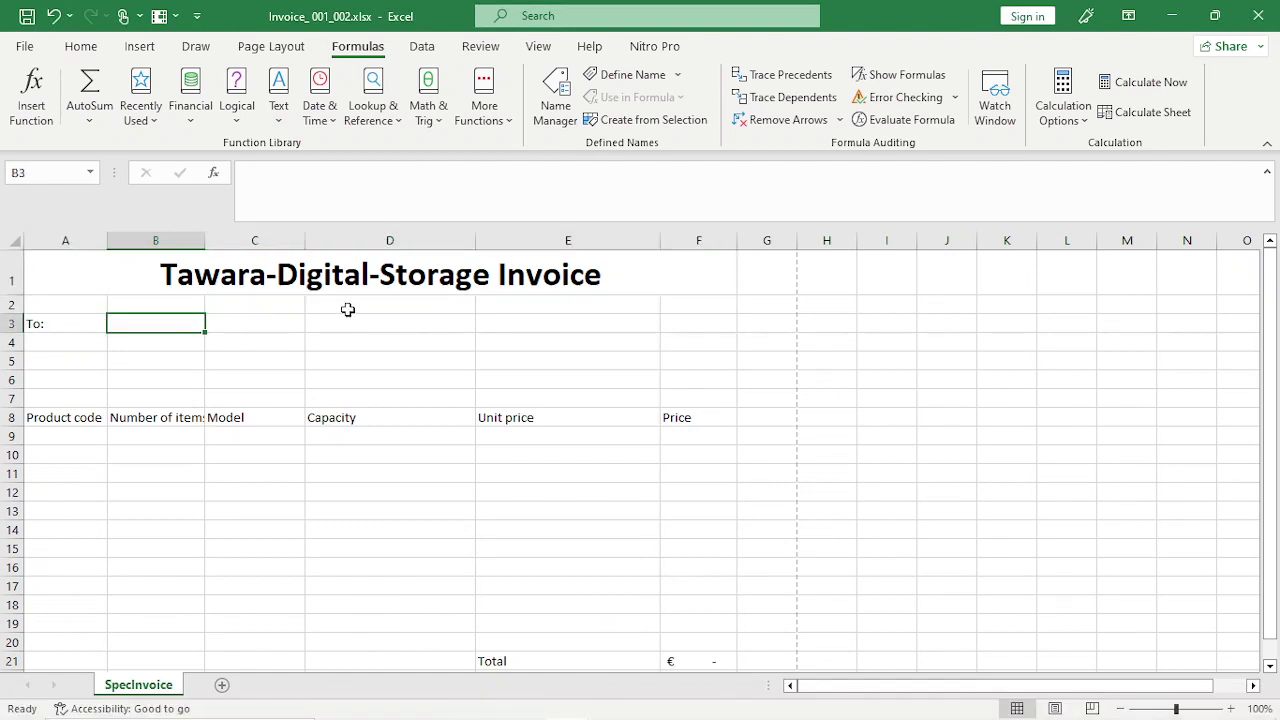
text(Tawara Techno)
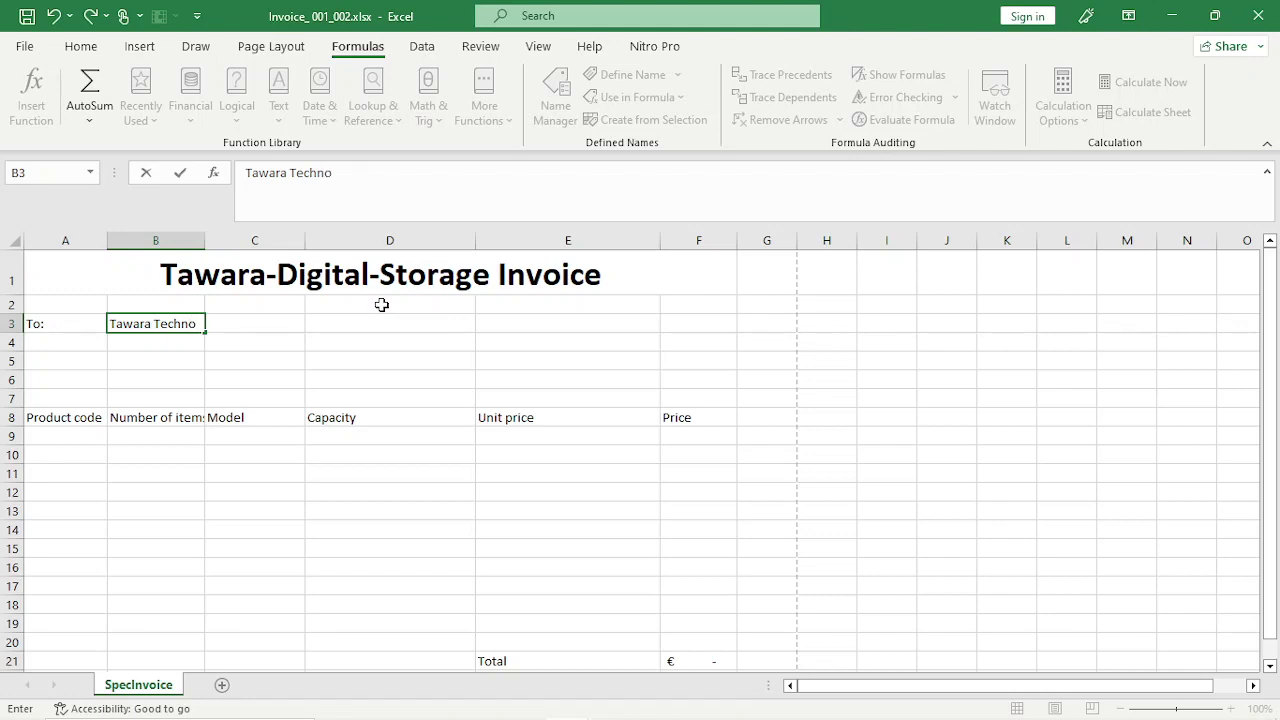
text(logy solutions)
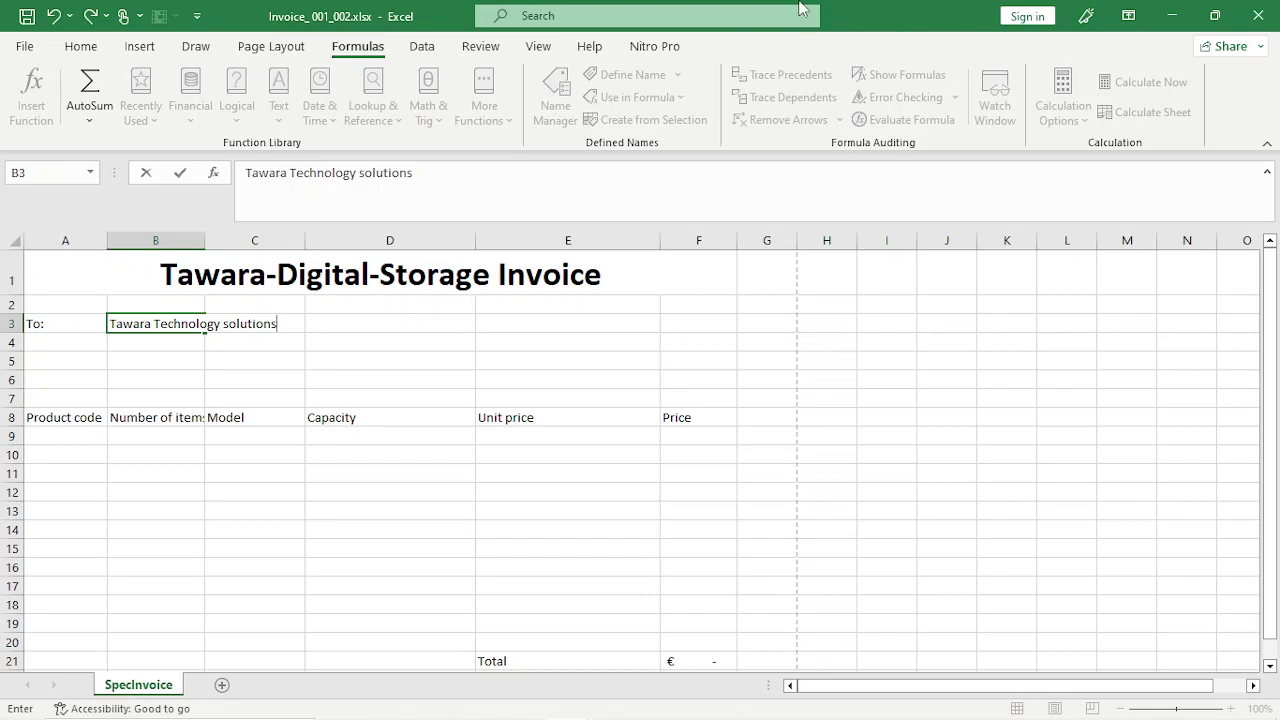
drag(870, 14, 773, 293)
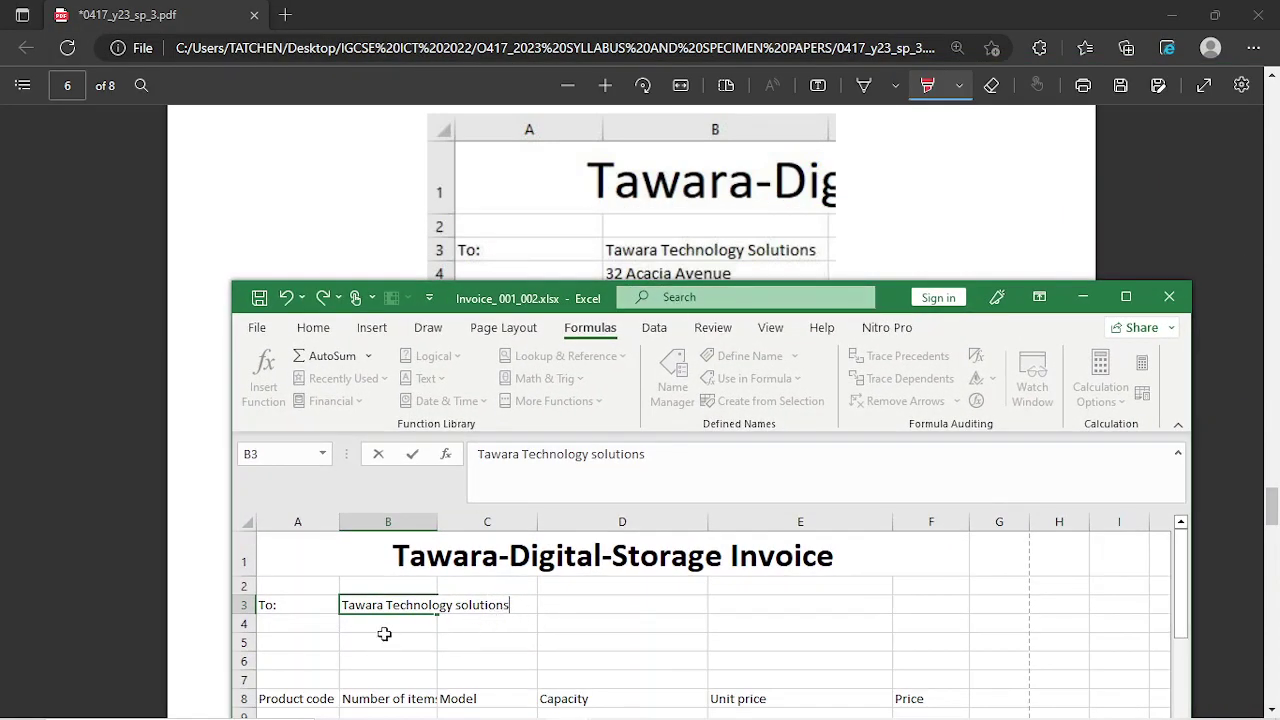
double_click(459, 604)
text(Solutions)
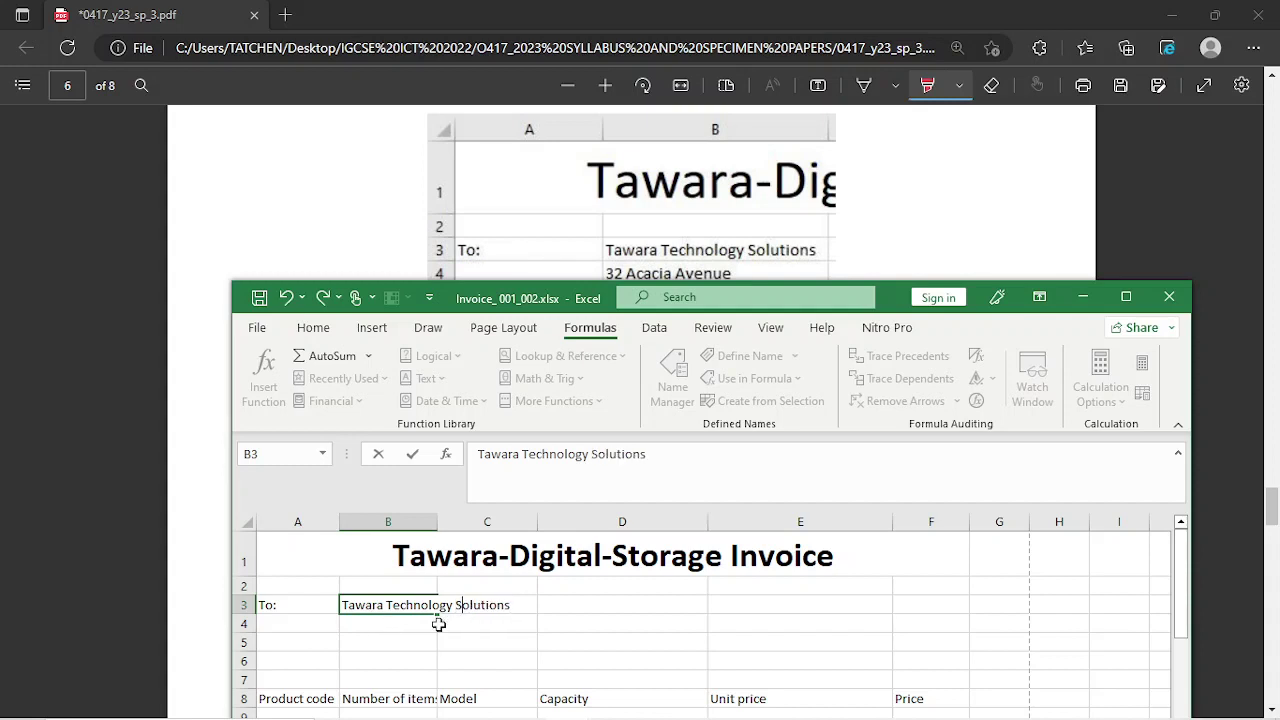
Enter the street address line from the exam paper in cell B4.
click(393, 621)
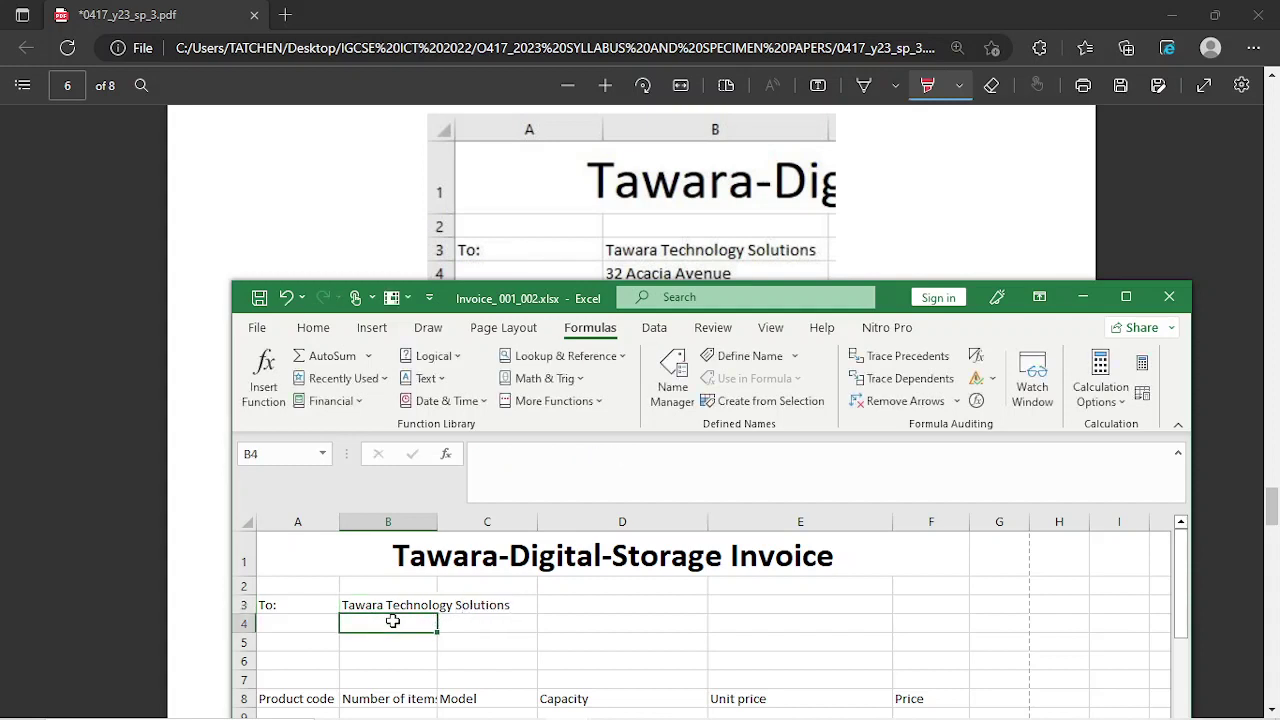
text(32)
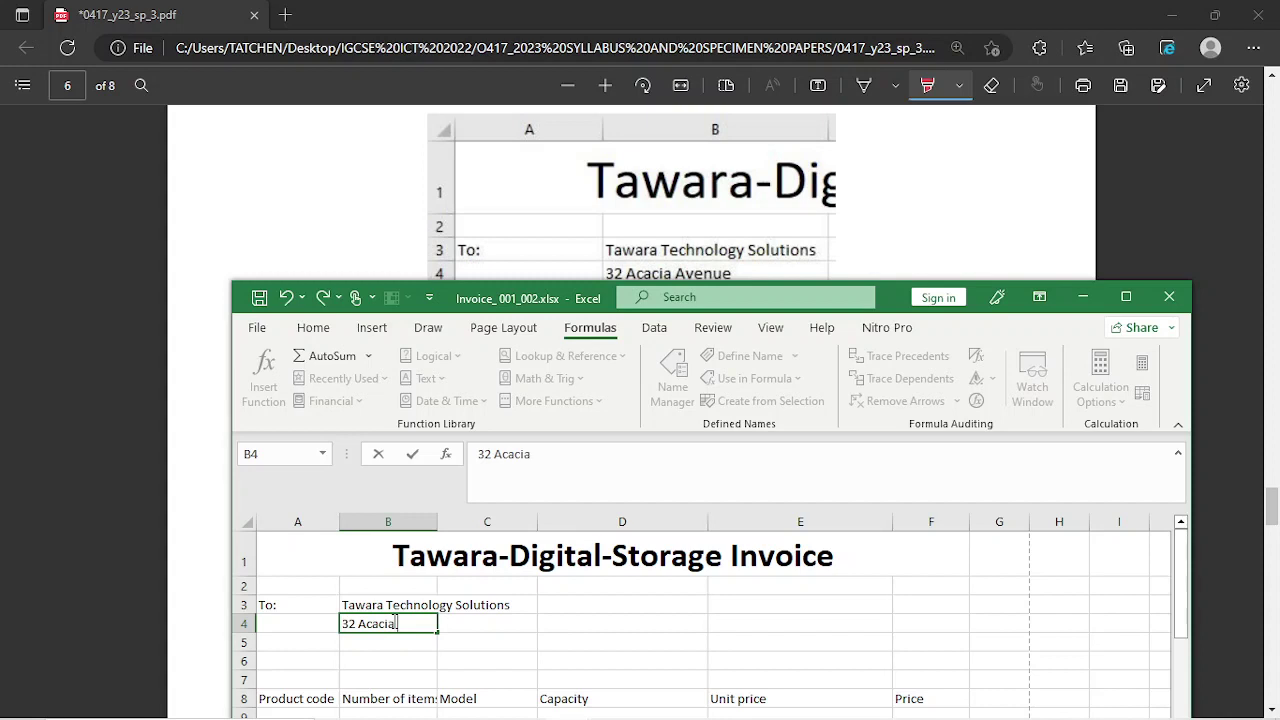
text(Acacia Avenue)
key(Return)
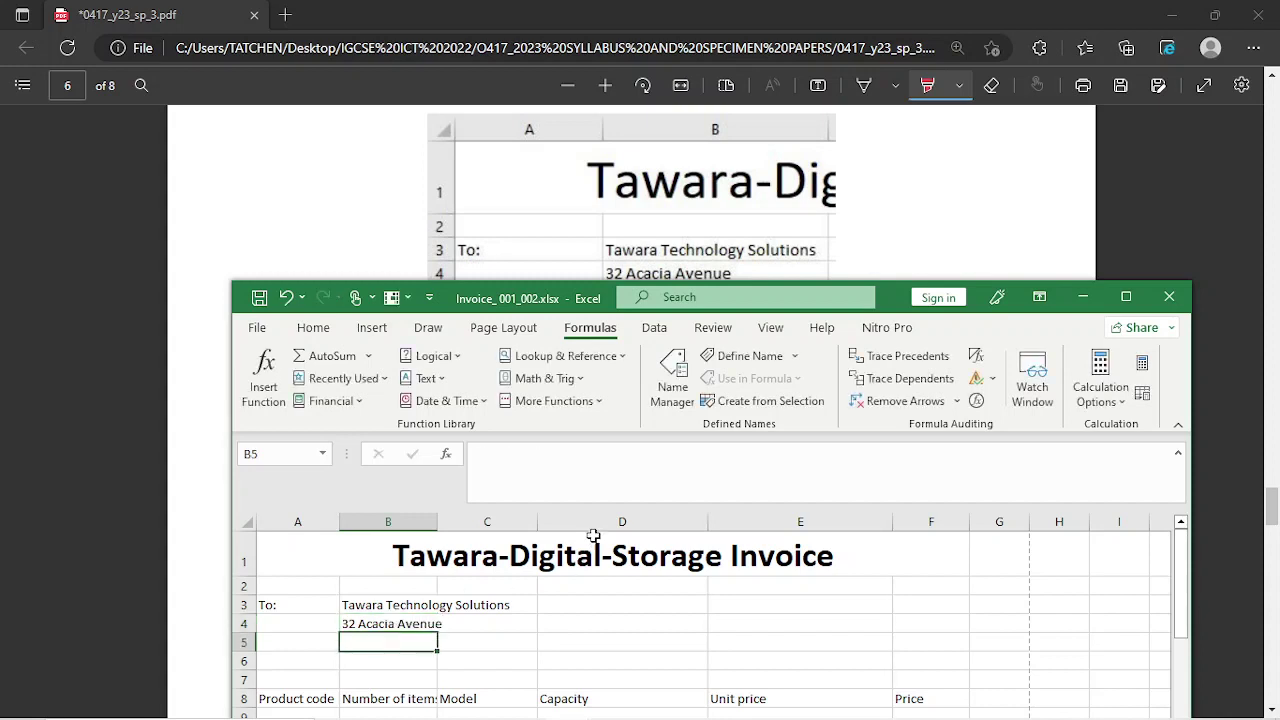
Enter the town in cell B5 without the autocompleted company text, and the postcode in cell B6, as given in the exam paper.
scroll(703, 190, down, 1)
scroll(703, 190, down, 3)
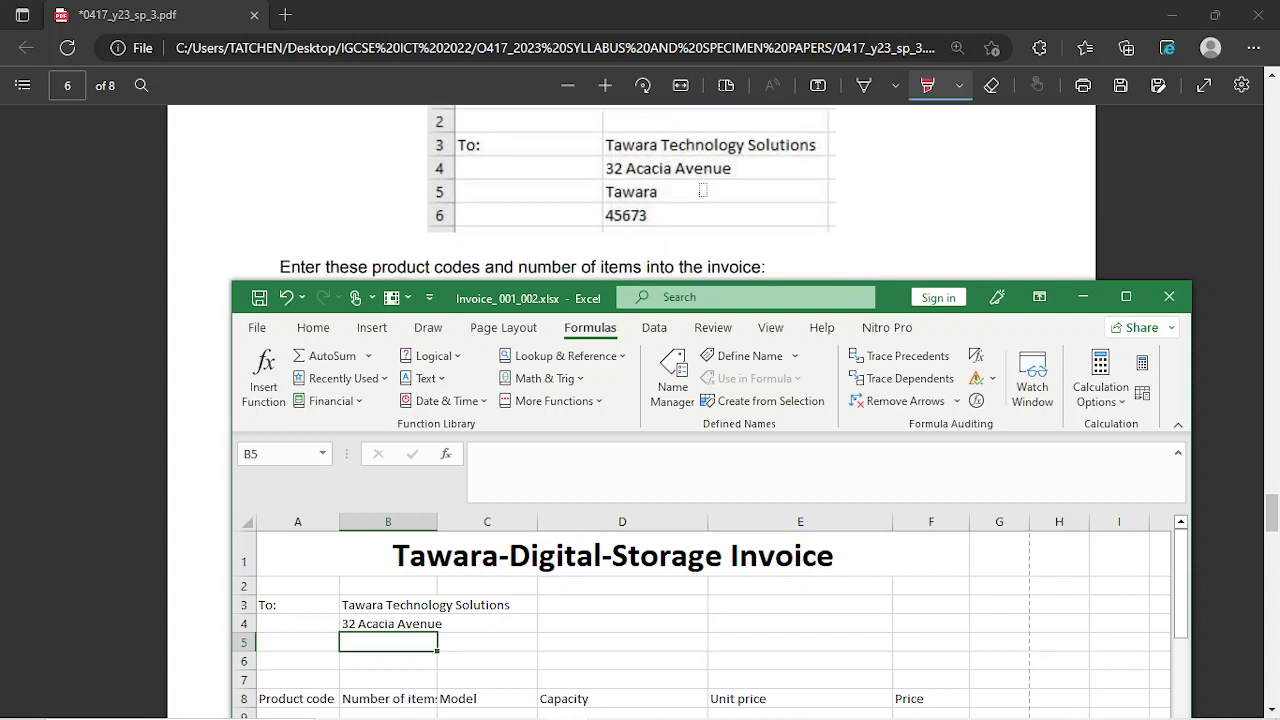
text(Tawae)
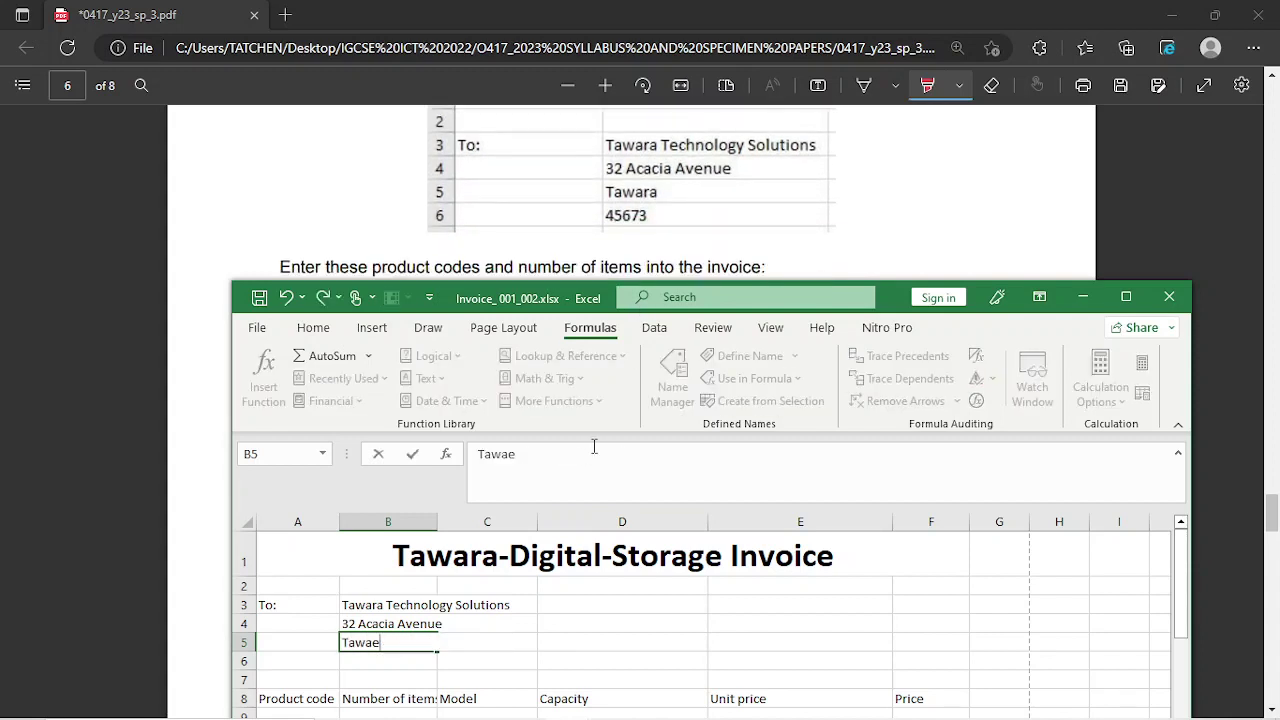
key(BackSpace)
text(ra)
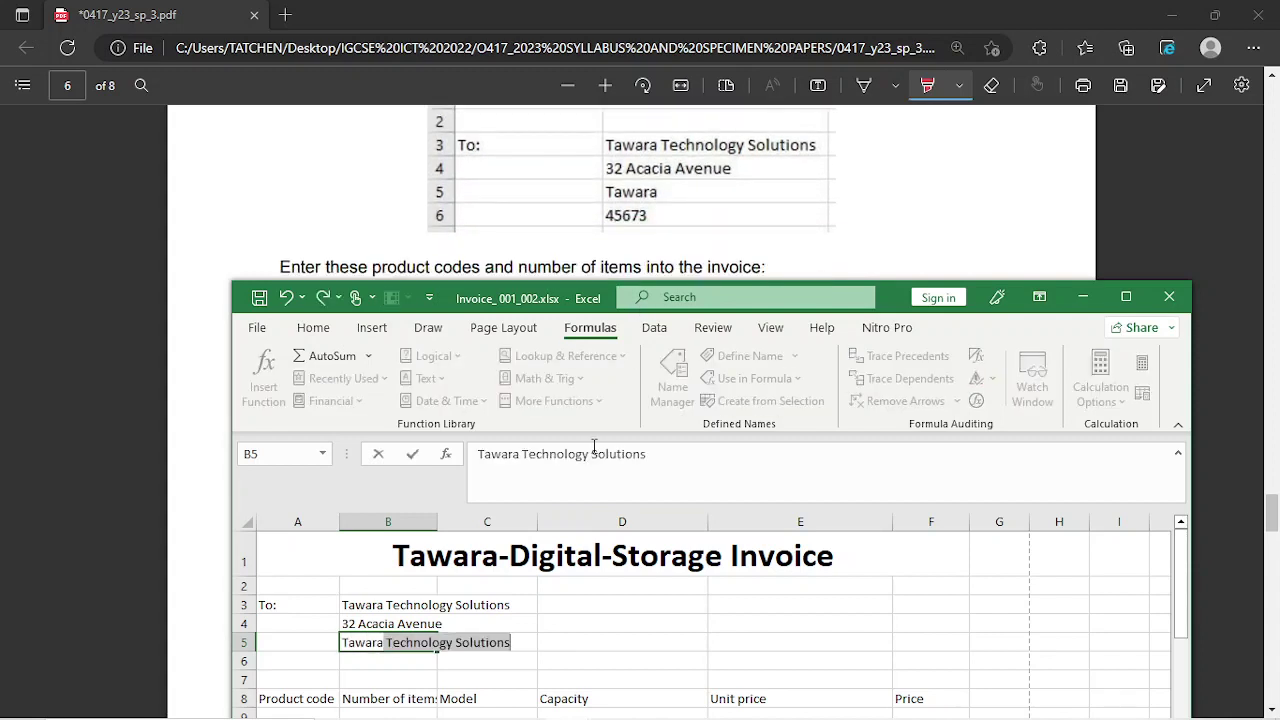
key(Return)
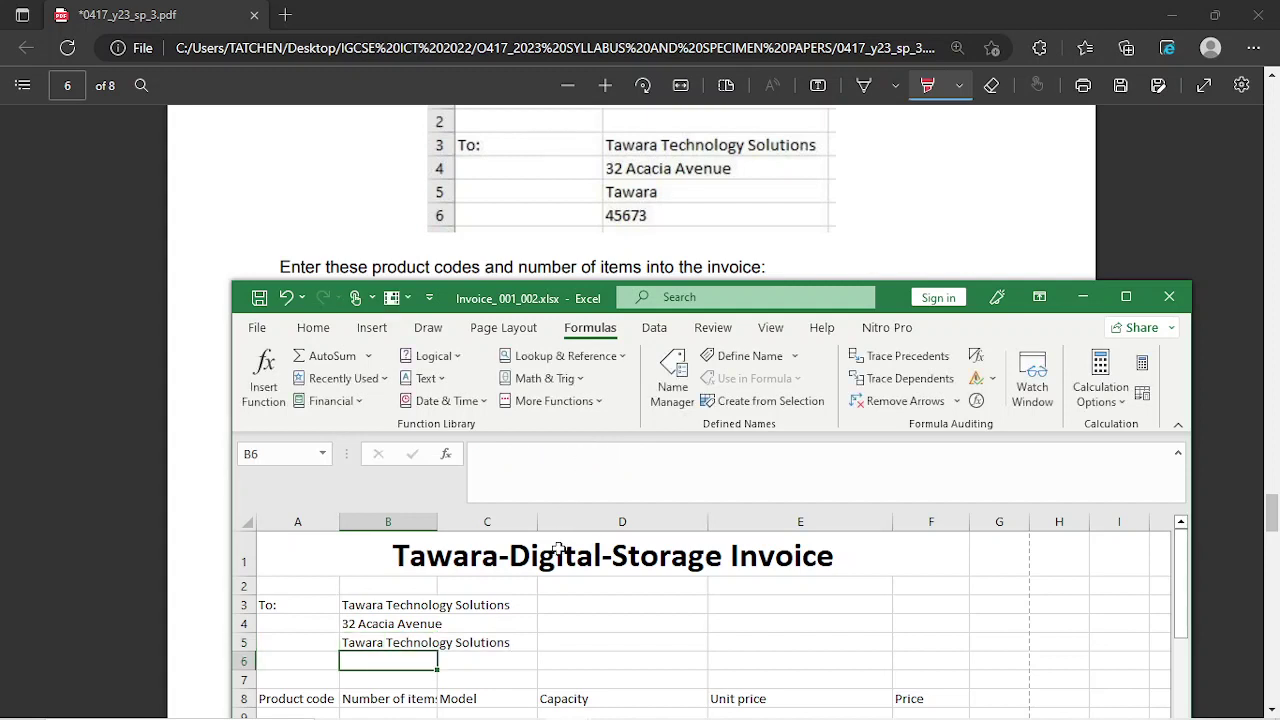
double_click(479, 643)
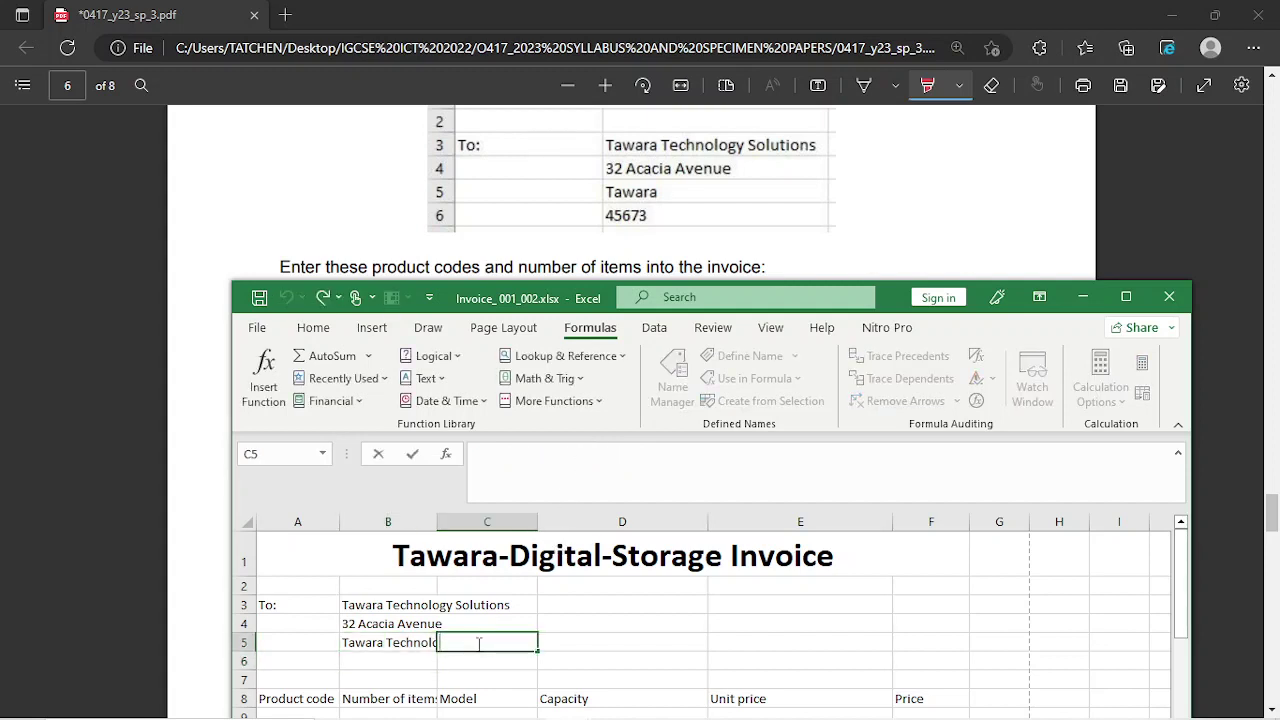
double_click(414, 642)
drag(388, 642, 524, 645)
key(BackSpace)
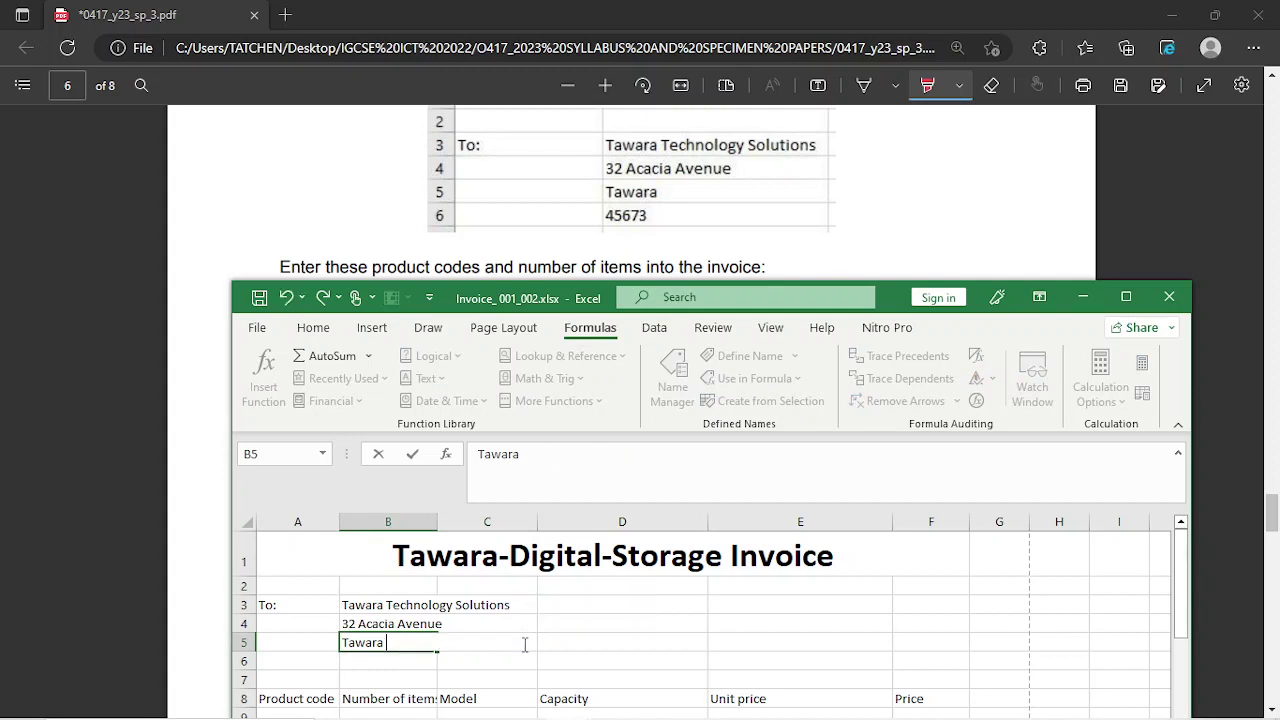
click(403, 657)
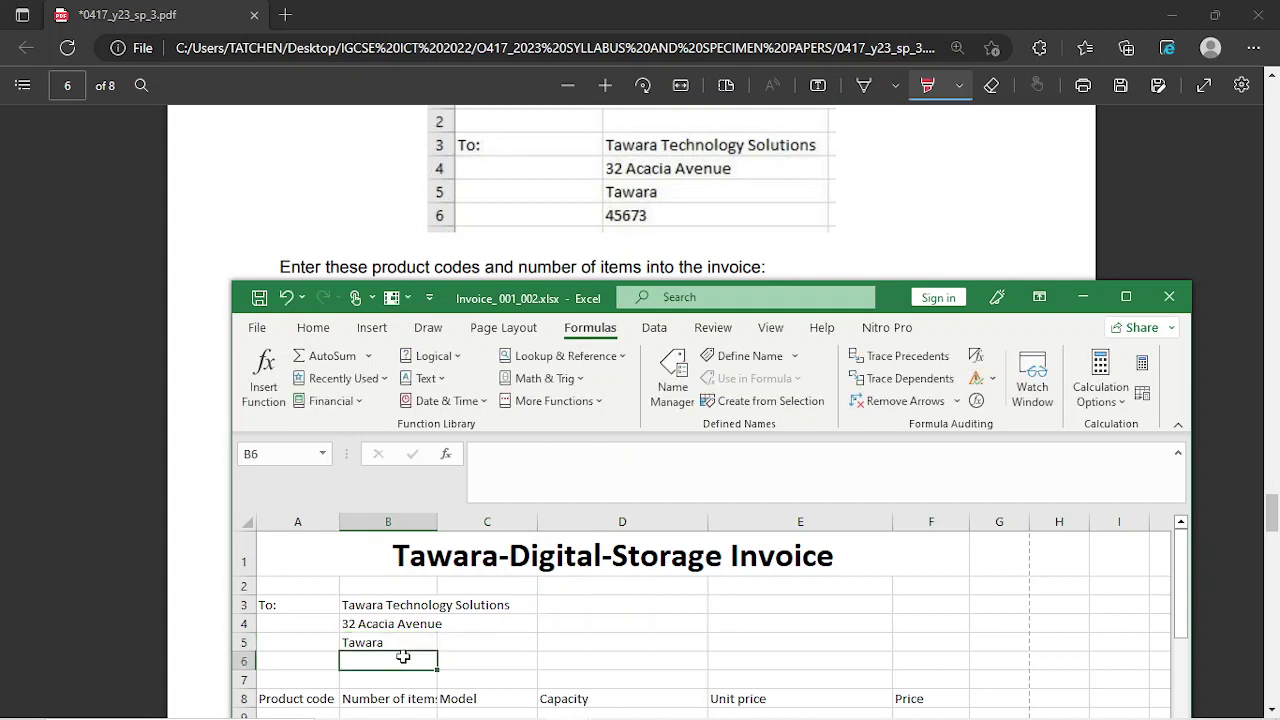
text(45673)
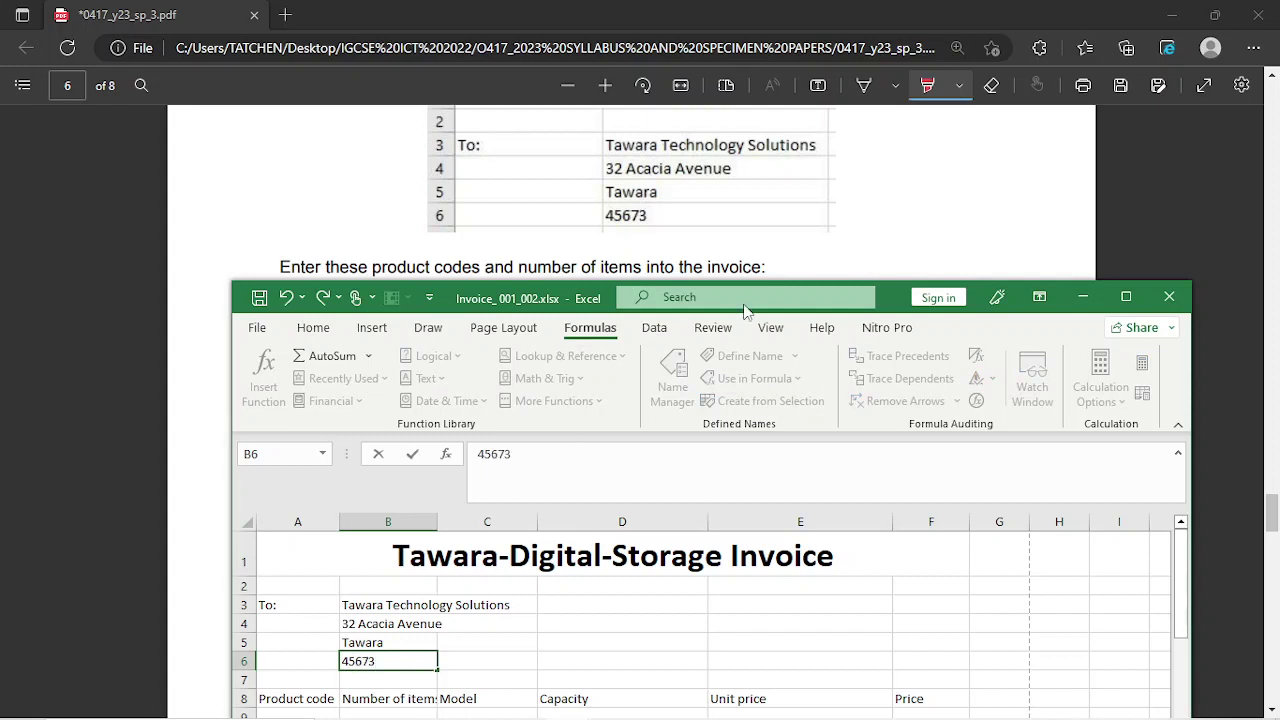
Bring the exam paper's product code table into view and enter product code SSD18 in cell A9.
scroll(683, 180, down, 1)
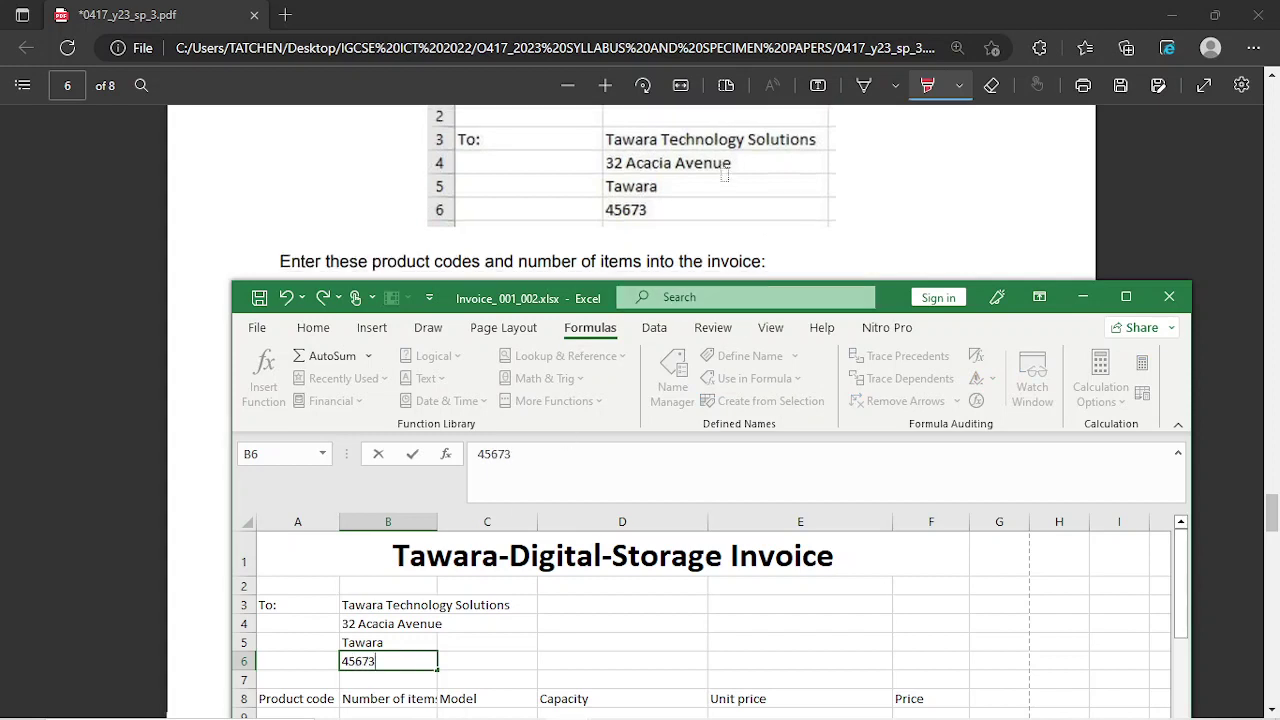
scroll(683, 180, down, 2)
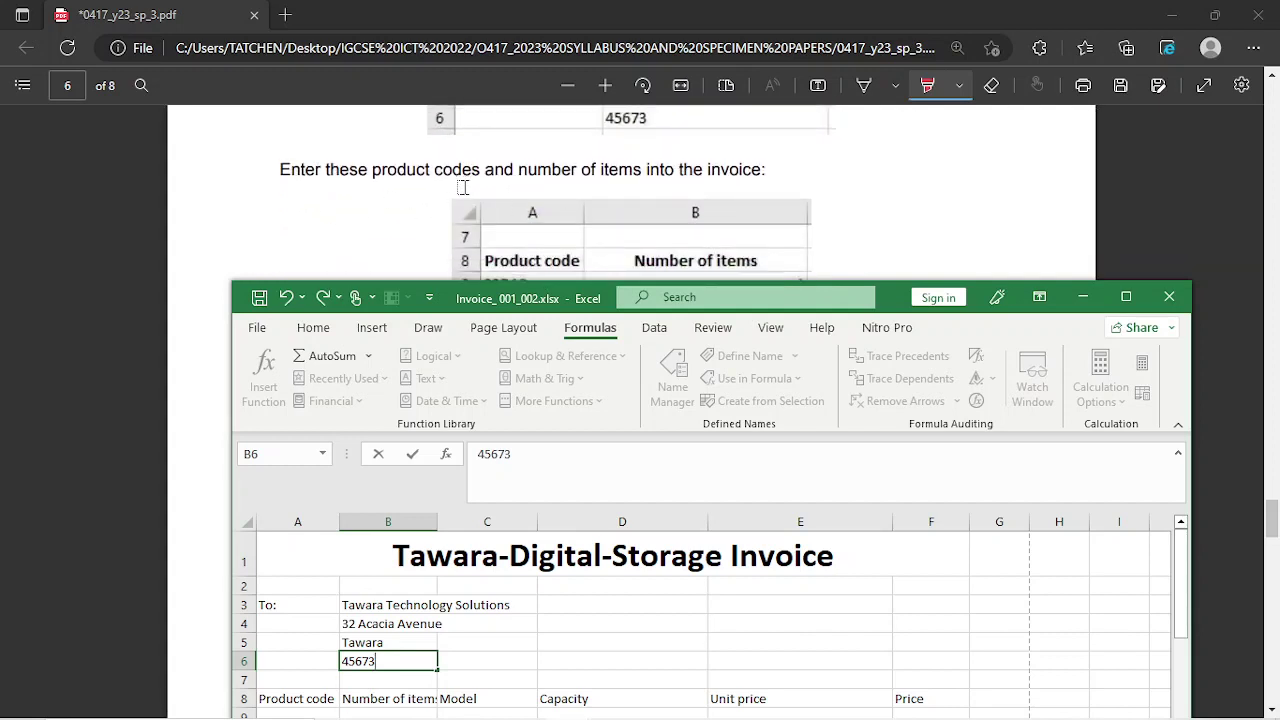
scroll(568, 180, down, 2)
scroll(568, 180, up, 2)
scroll(677, 198, down, 3)
scroll(480, 598, down, 2)
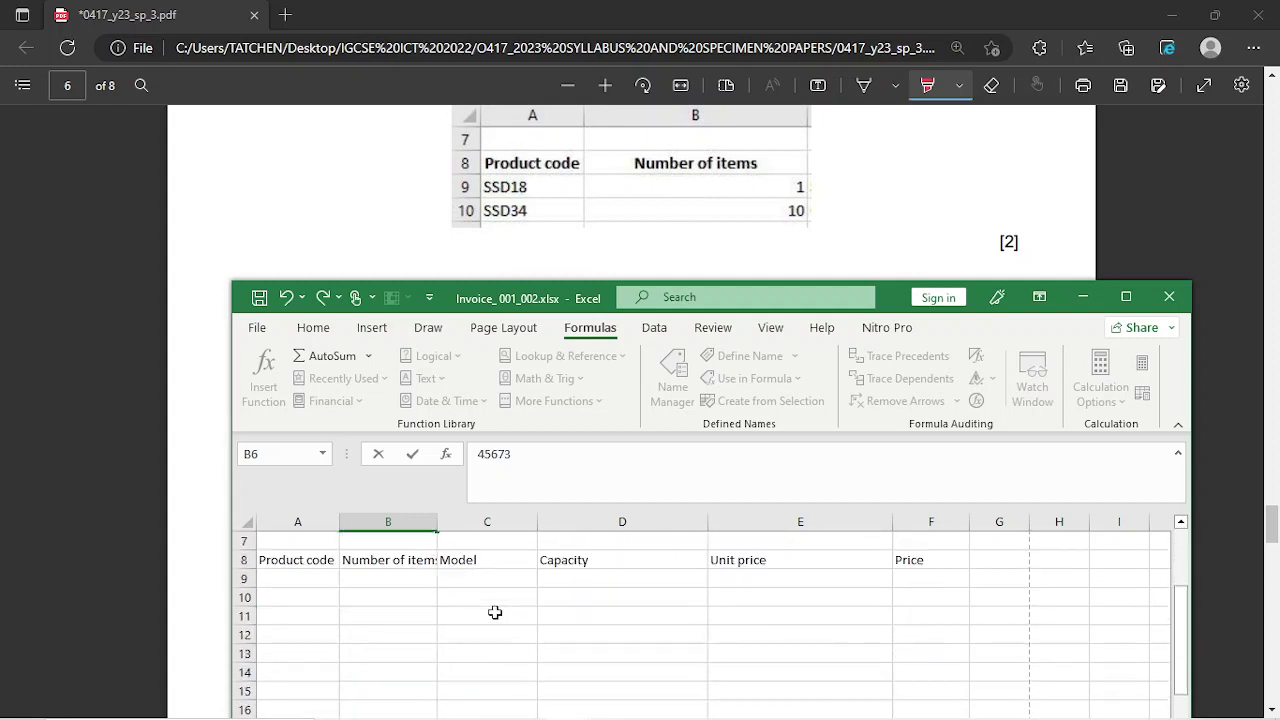
click(308, 581)
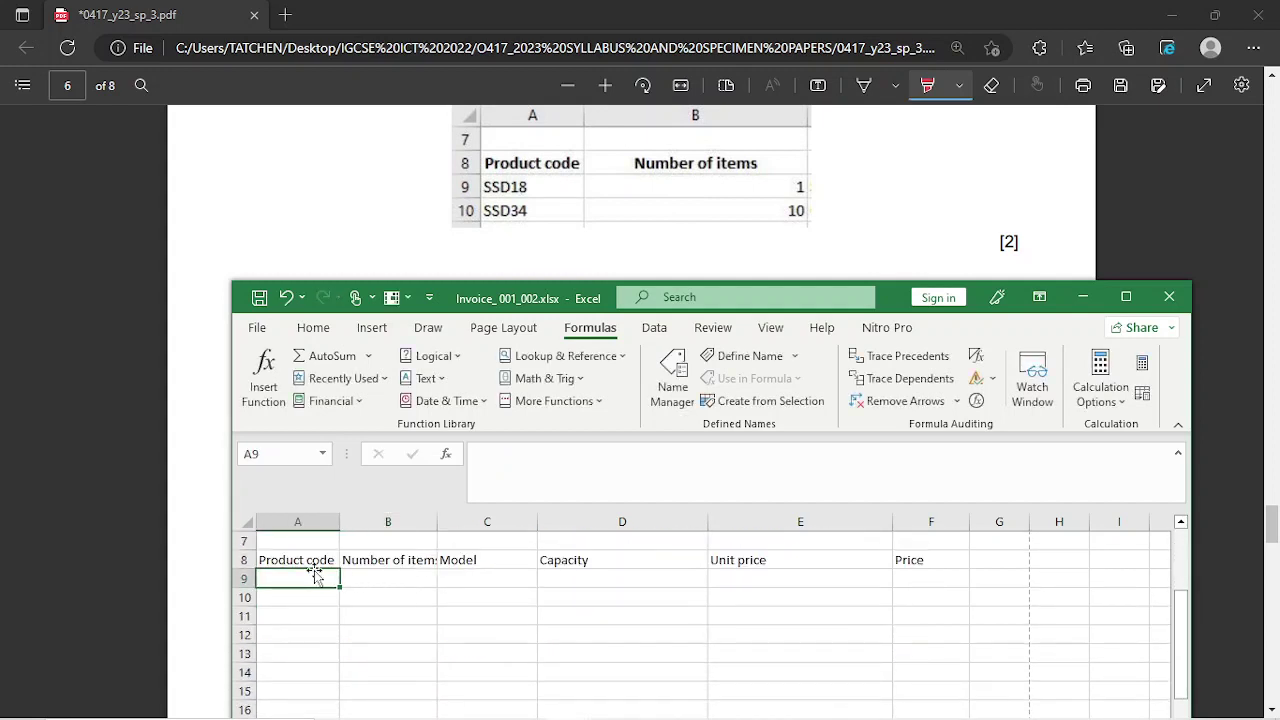
text(SSD18)
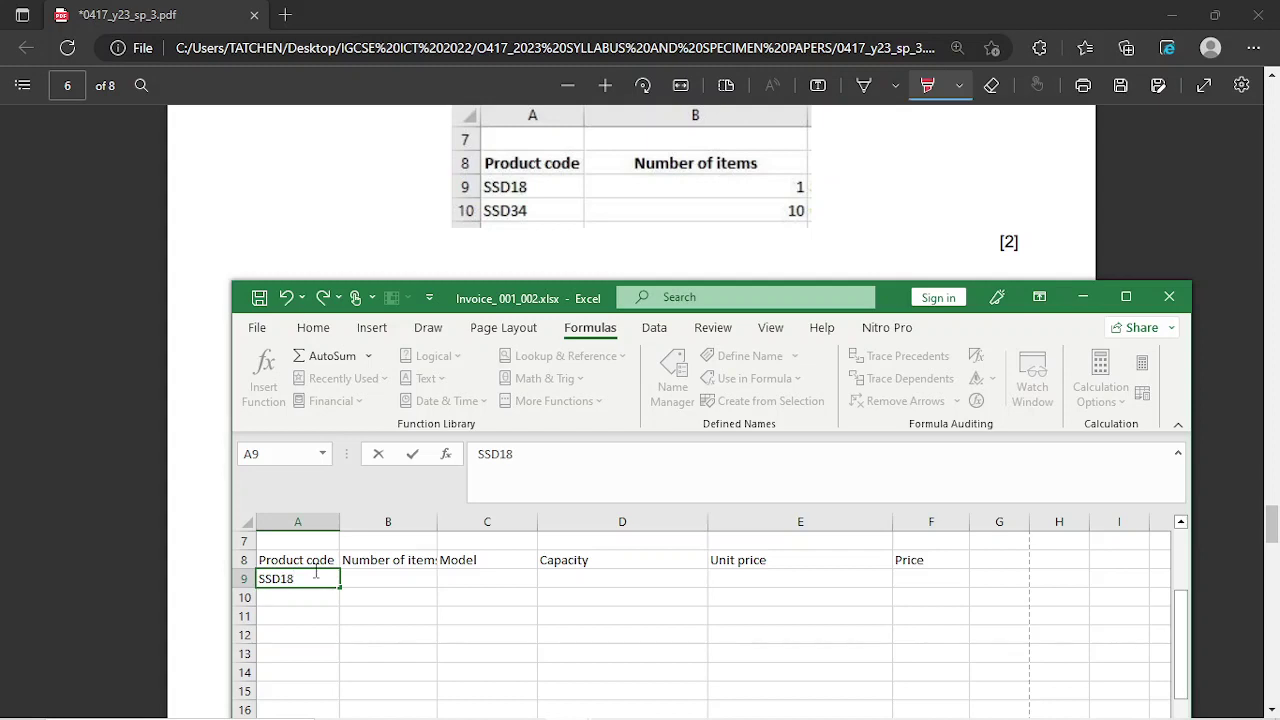
key(Return)
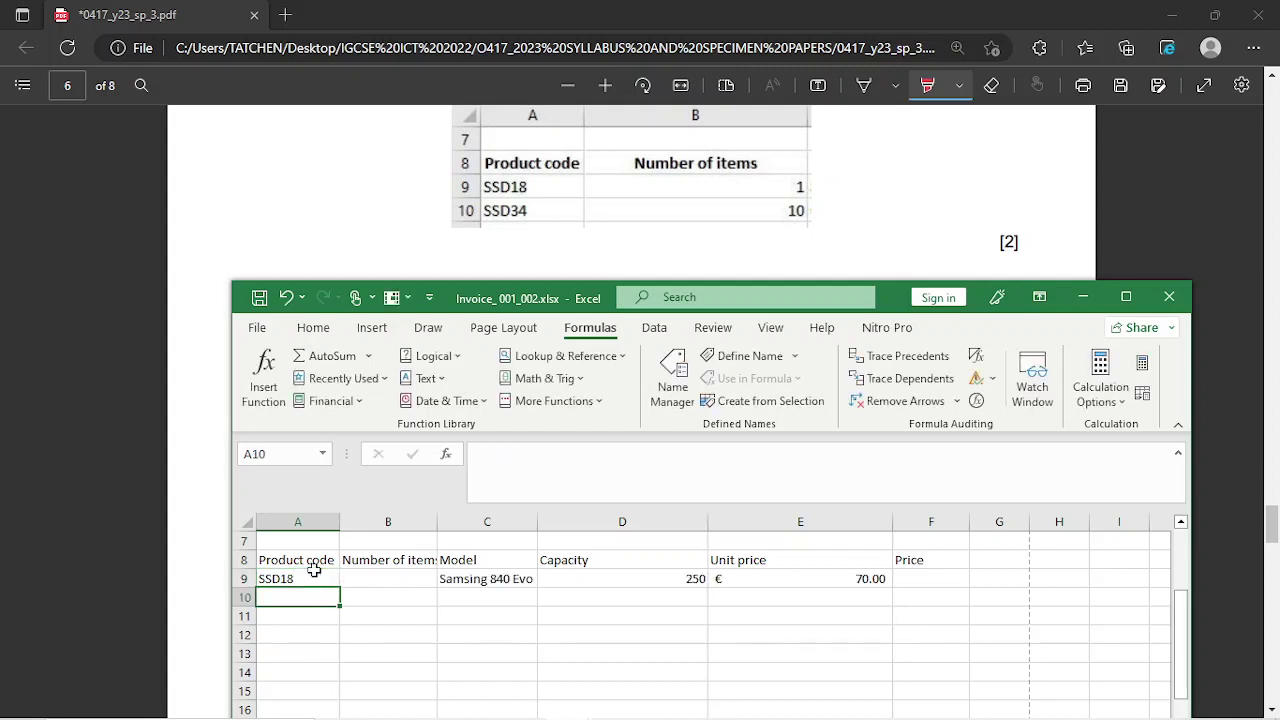
Enter product code SSD34 in cell A10 in place of the autocompleted code.
text(S)
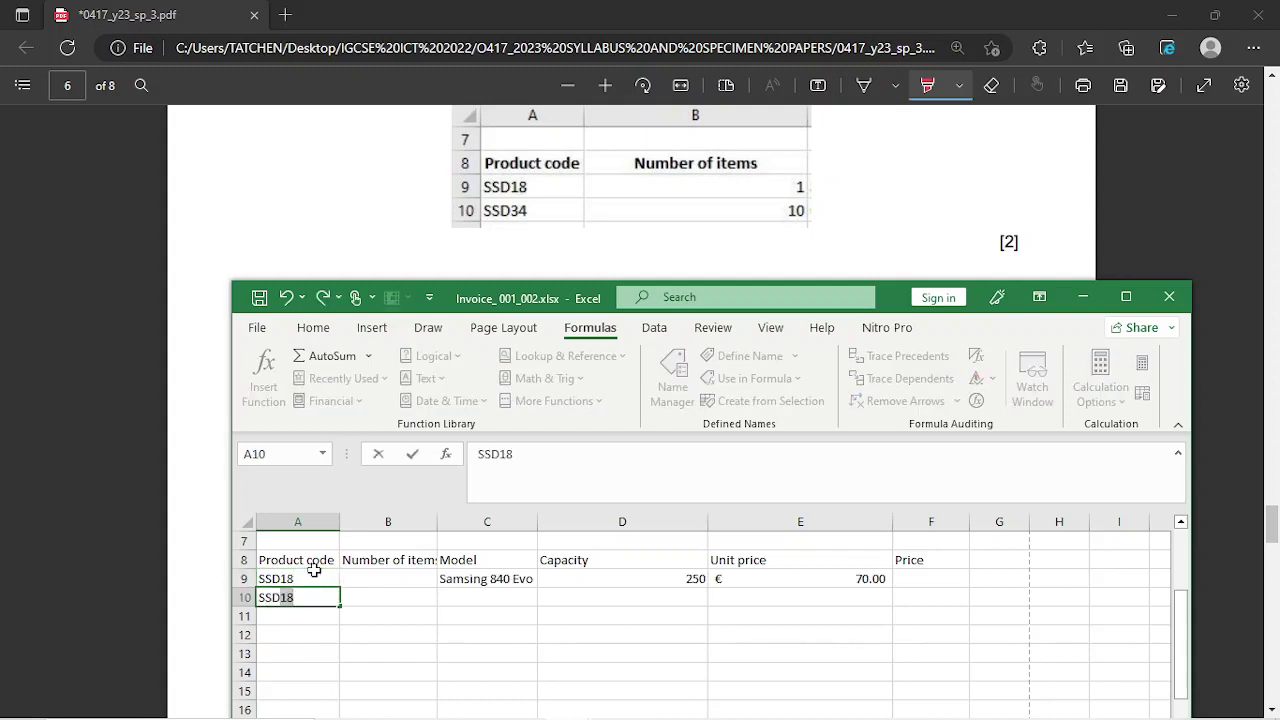
text(SD34)
key(Tab)
Enter the number of items as 1 in cell B9 and 10 in cell B10, with the workbook window maximized.
key(Up)
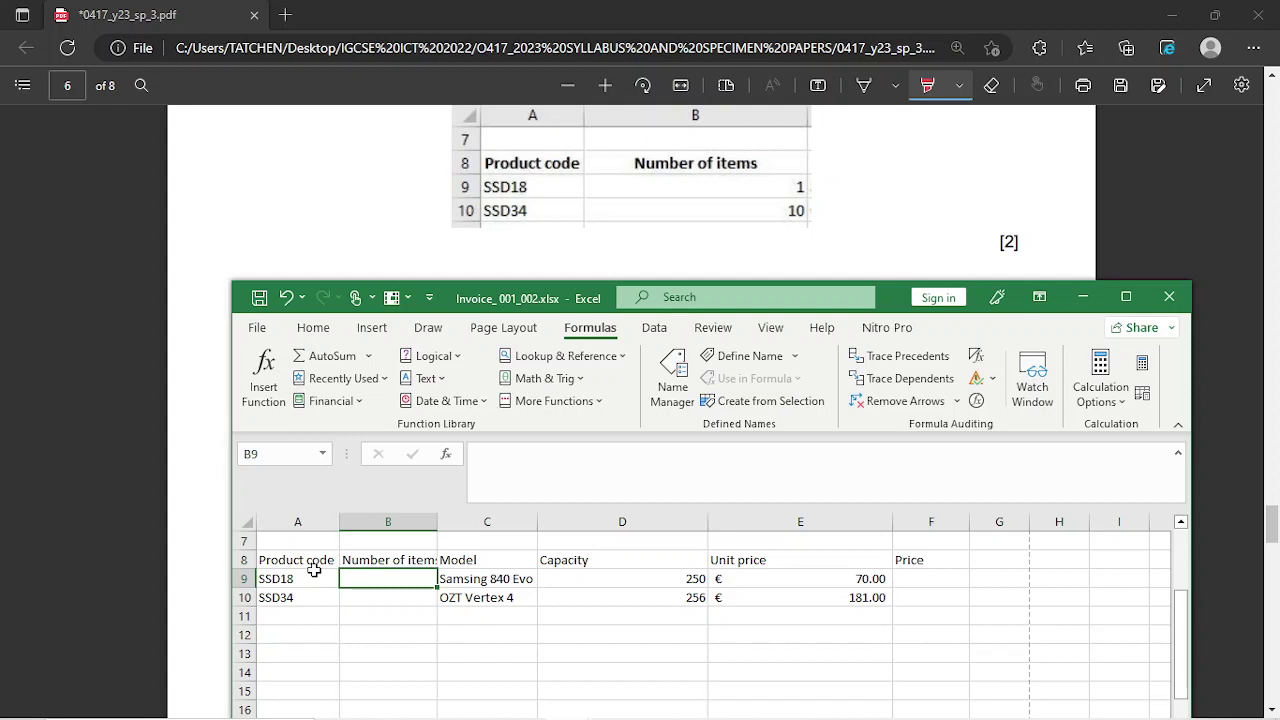
text(1)
key(Return)
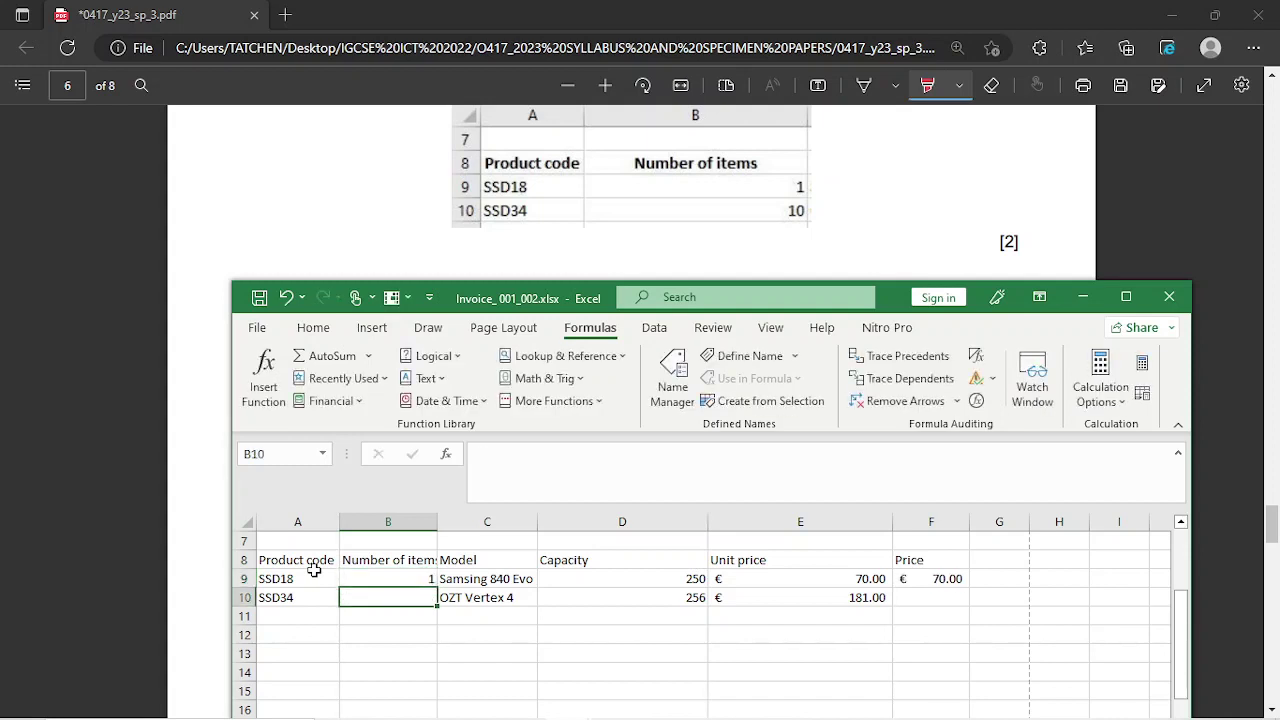
text(10)
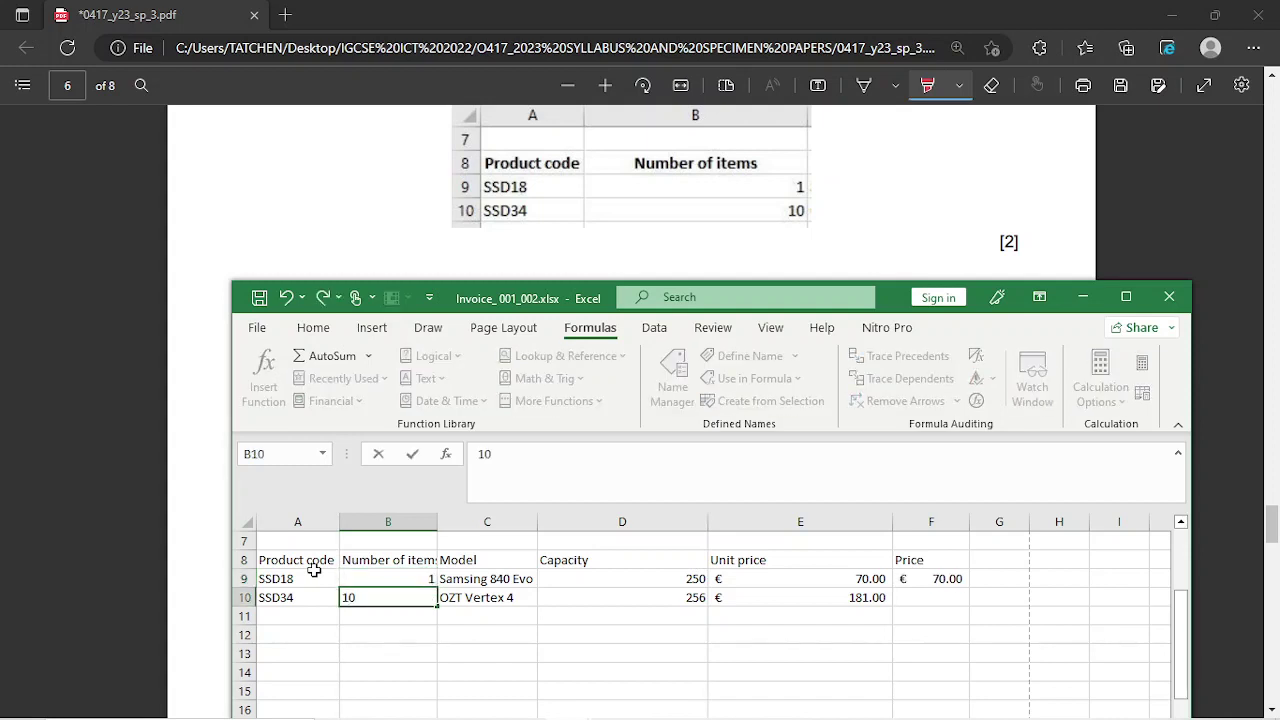
click(1126, 296)
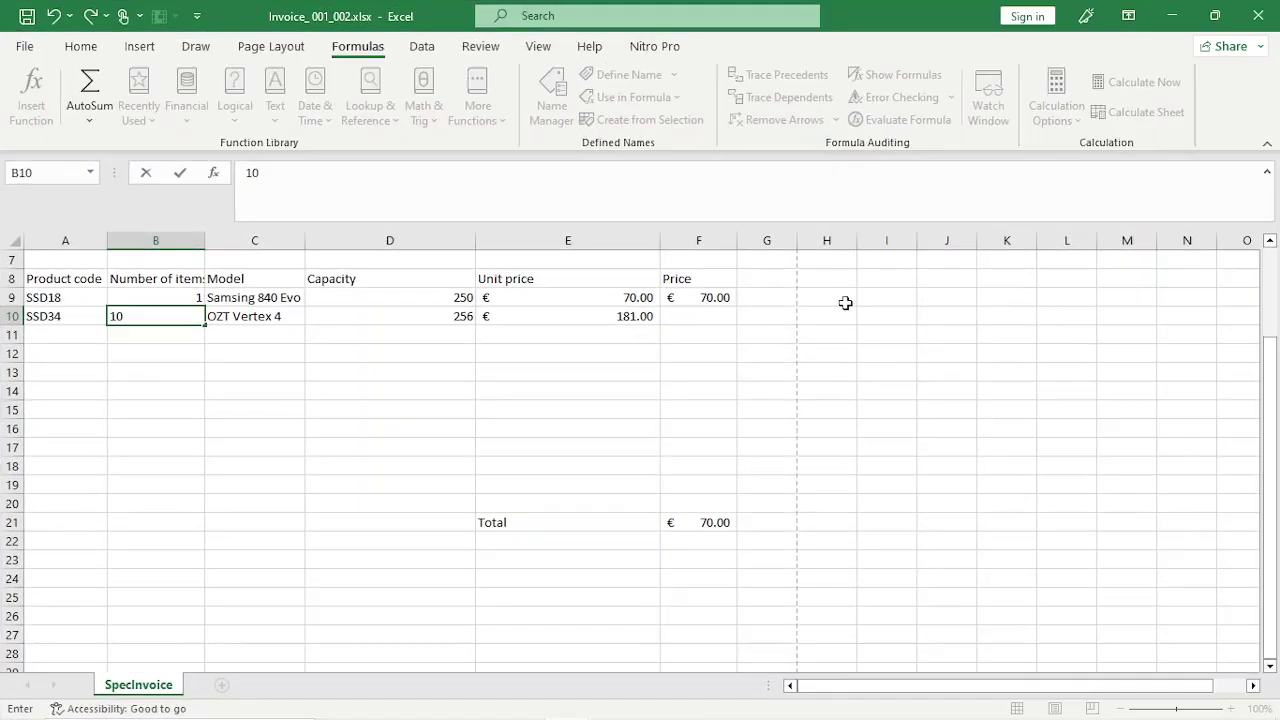
scroll(526, 389, up, 2)
scroll(563, 409, down, 3)
scroll(694, 517, up, 1)
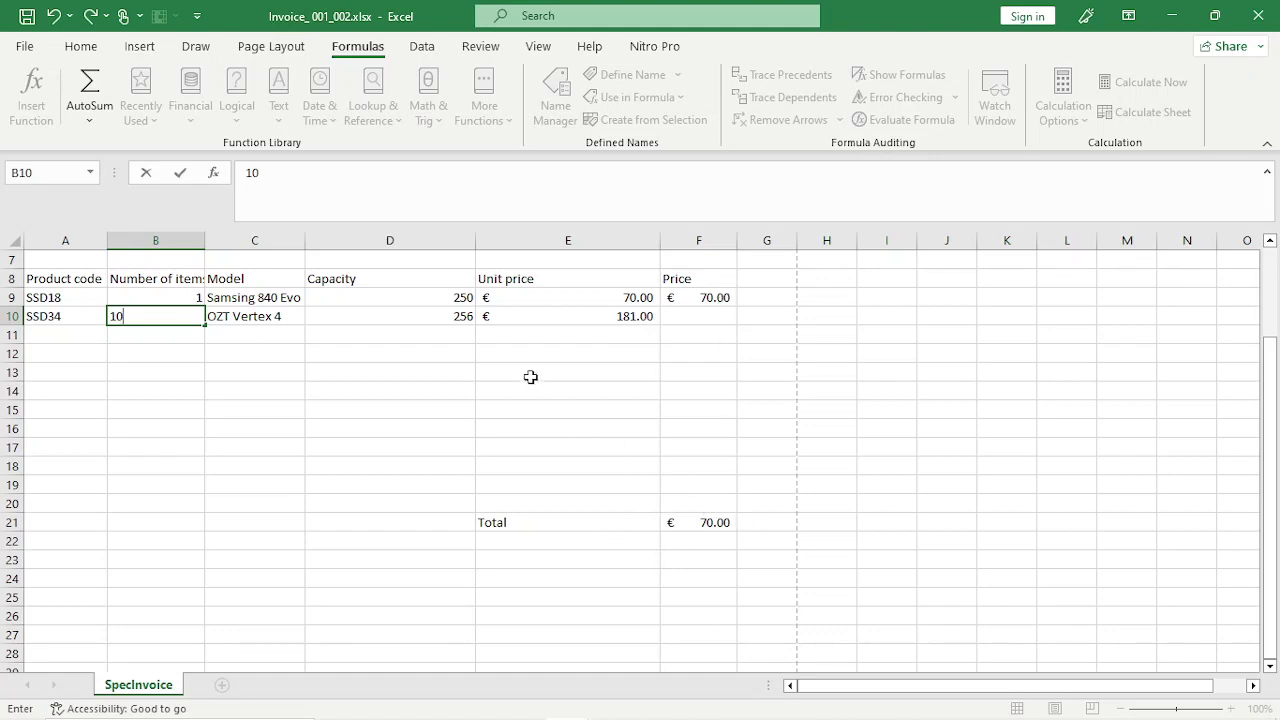
click(168, 298)
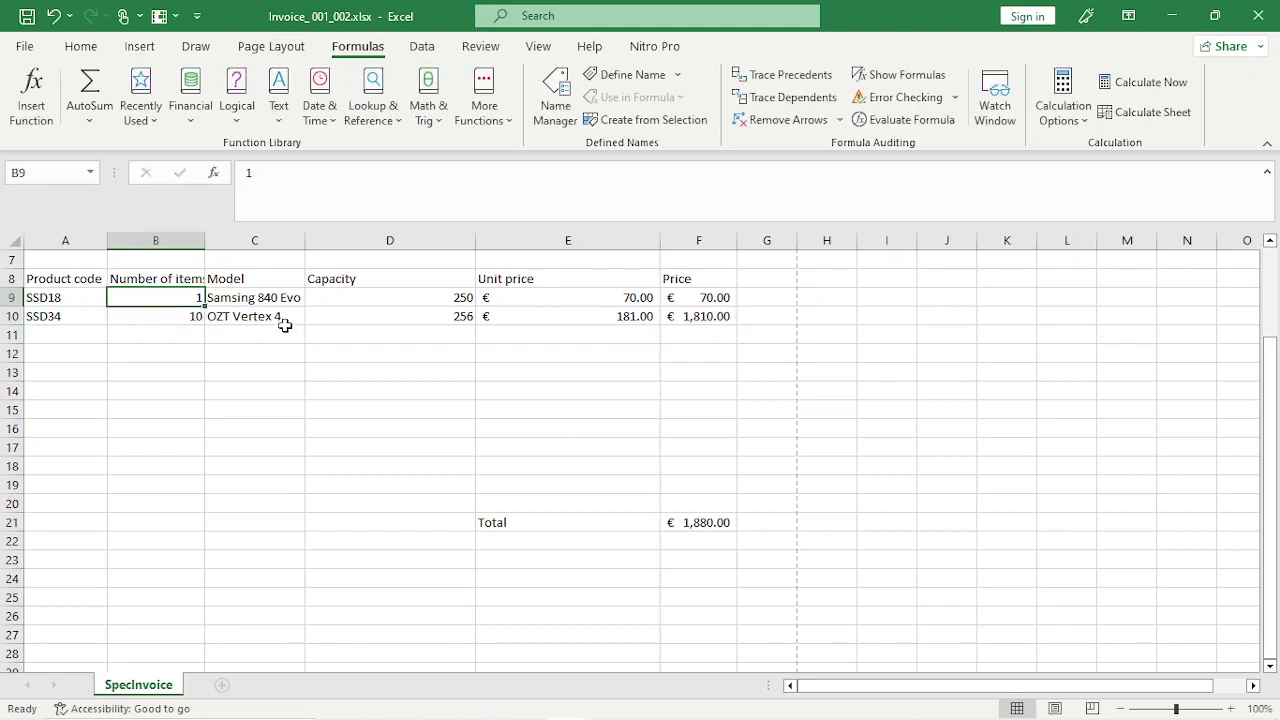
Switch to the exam paper in Edge and review the invoice instructions from the lookup questions through question 17.
click(543, 303)
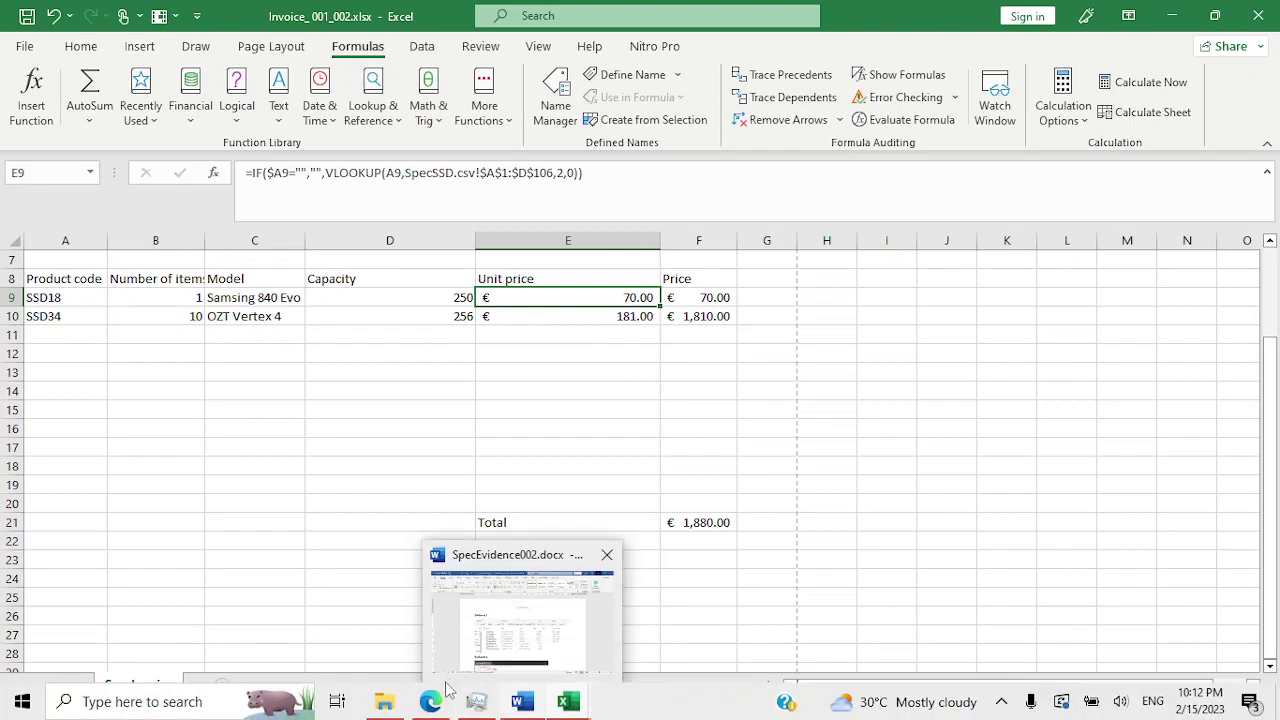
click(430, 701)
scroll(618, 332, up, 3)
scroll(620, 331, down, 5)
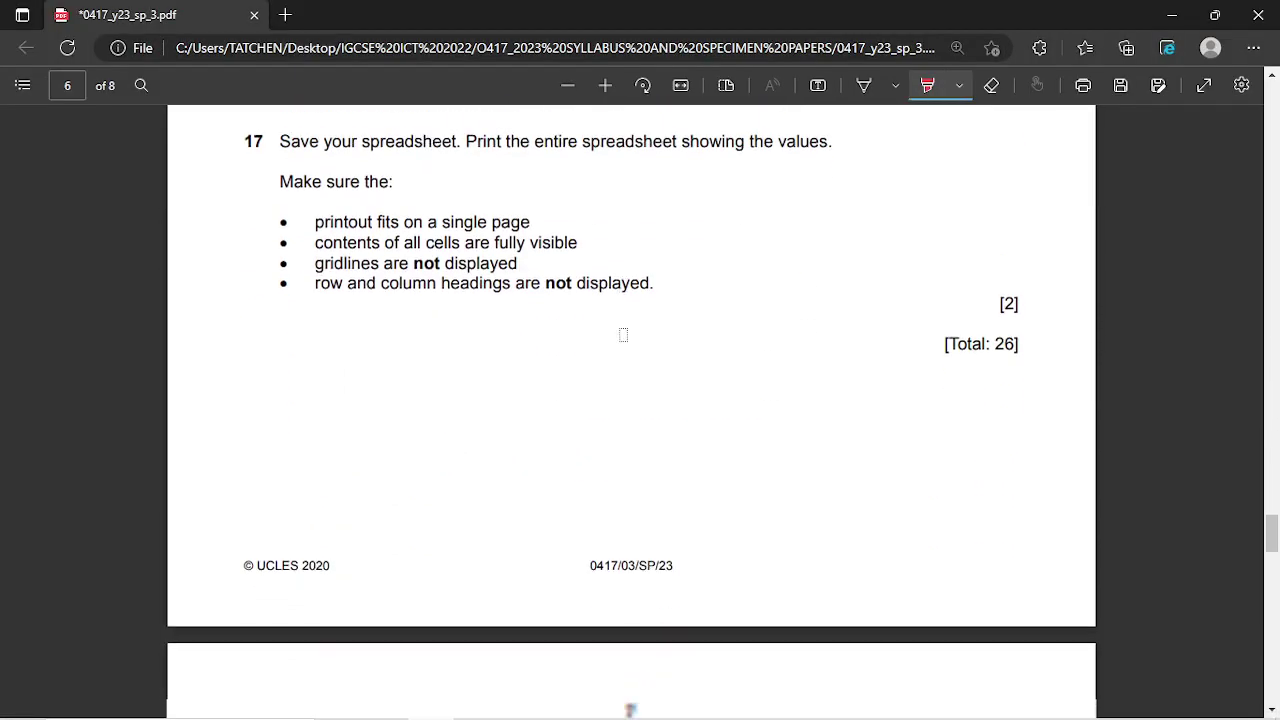
scroll(625, 333, up, 7)
scroll(640, 335, up, 8)
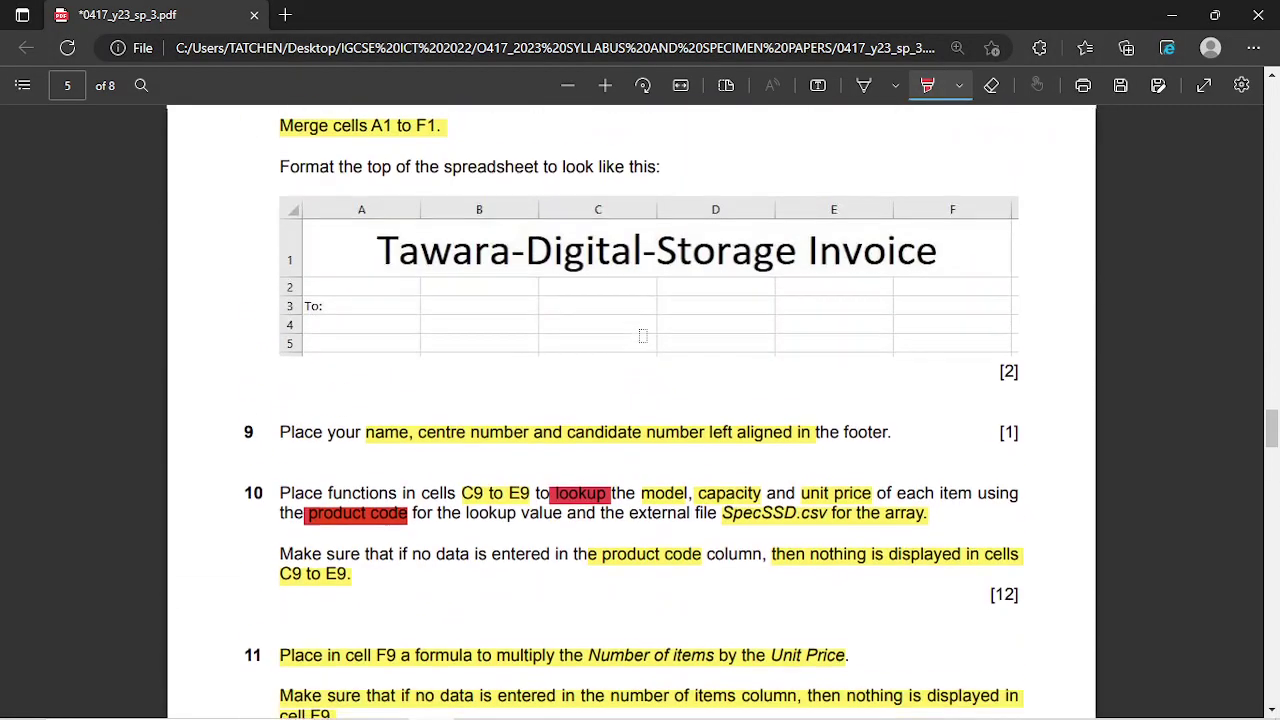
scroll(644, 330, down, 6)
scroll(645, 330, down, 20)
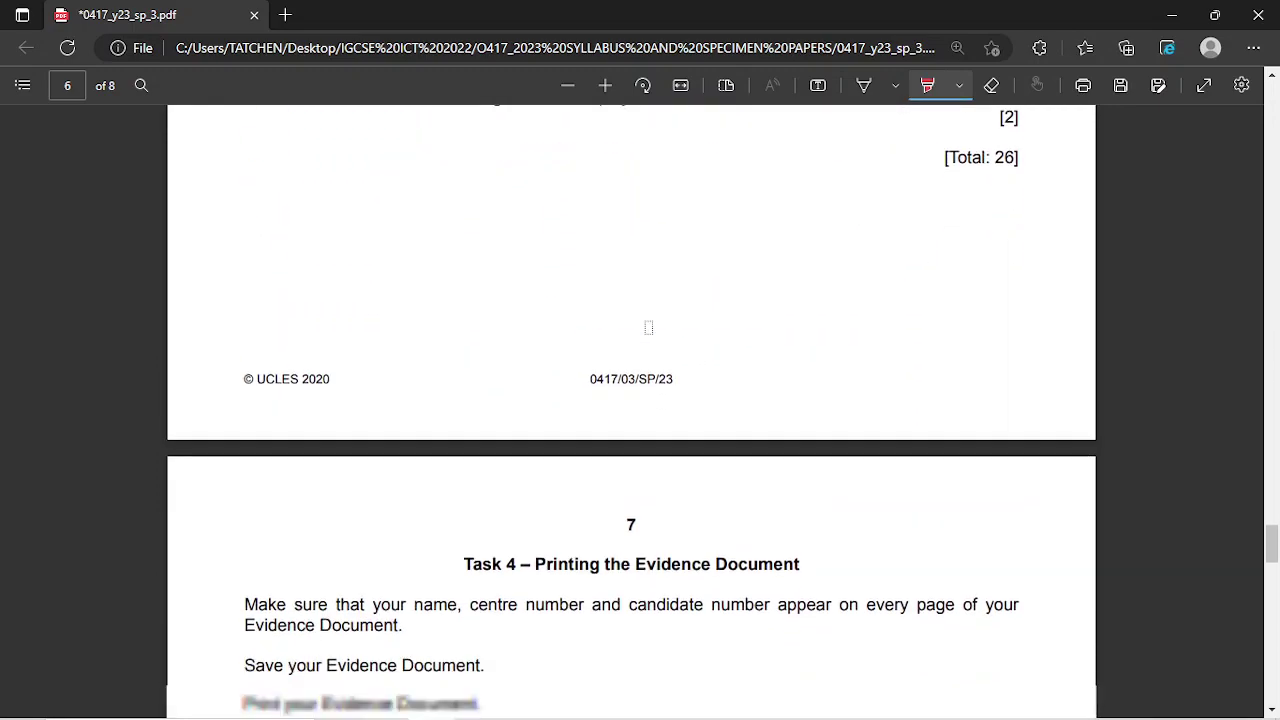
scroll(648, 327, up, 10)
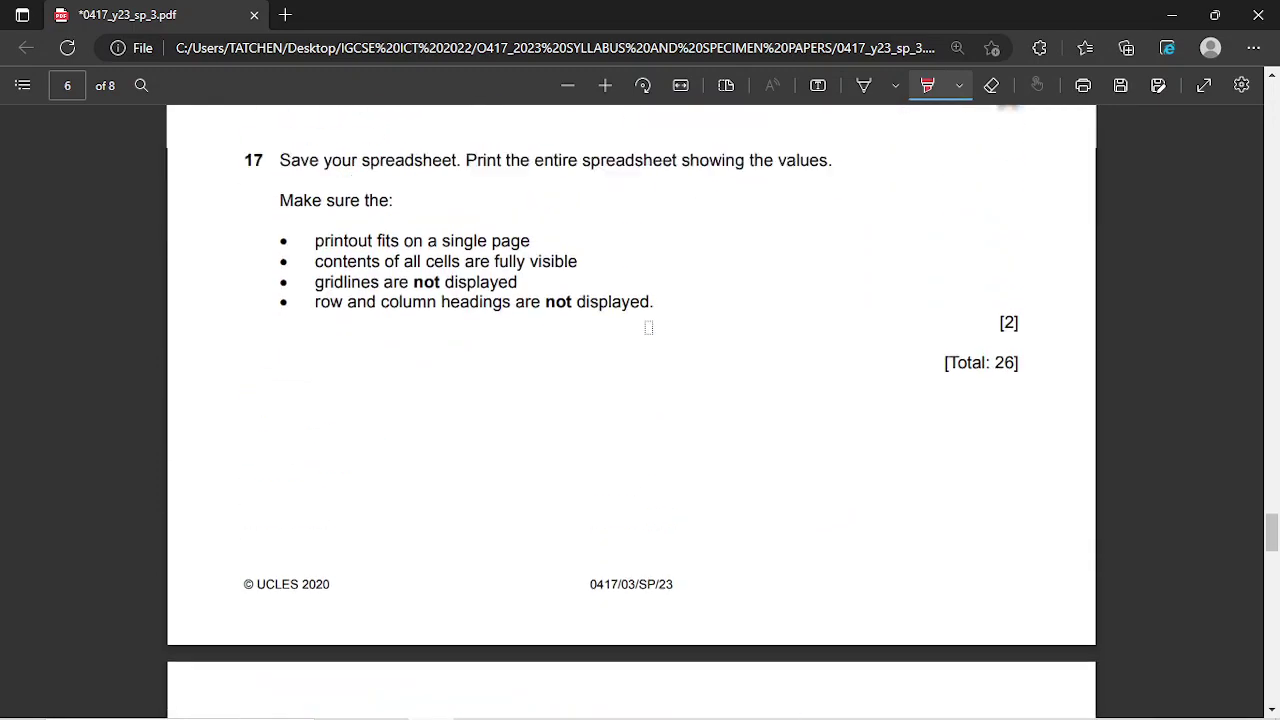
scroll(648, 327, down, 4)
mouse_move(577, 703)
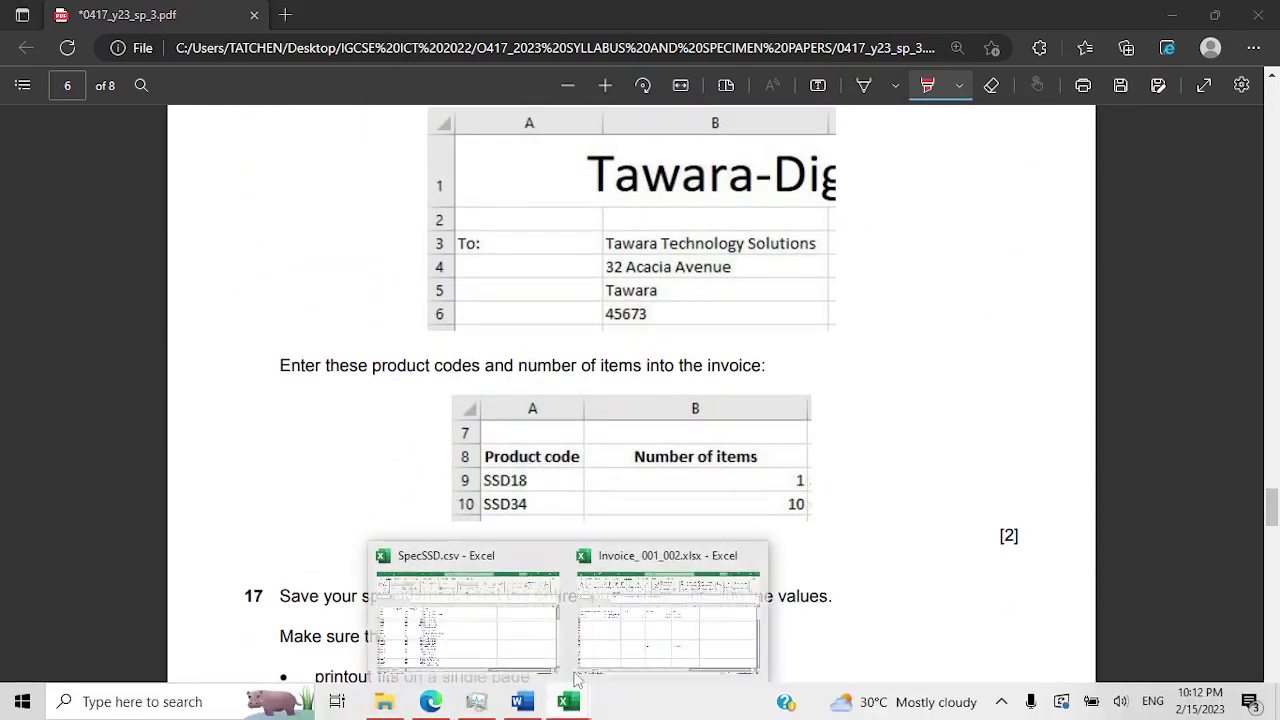
Return to the Invoice_001_002 workbook in Excel and left-align the unit price in cell E9.
click(648, 605)
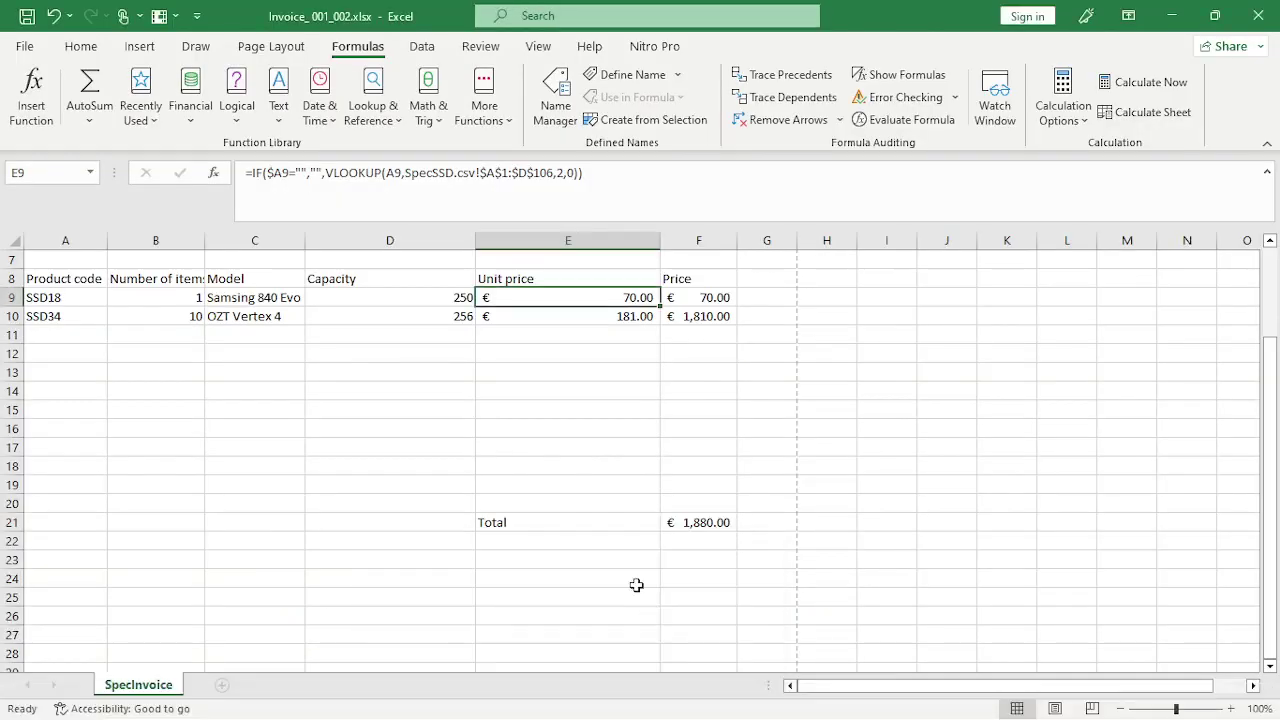
click(606, 318)
click(617, 296)
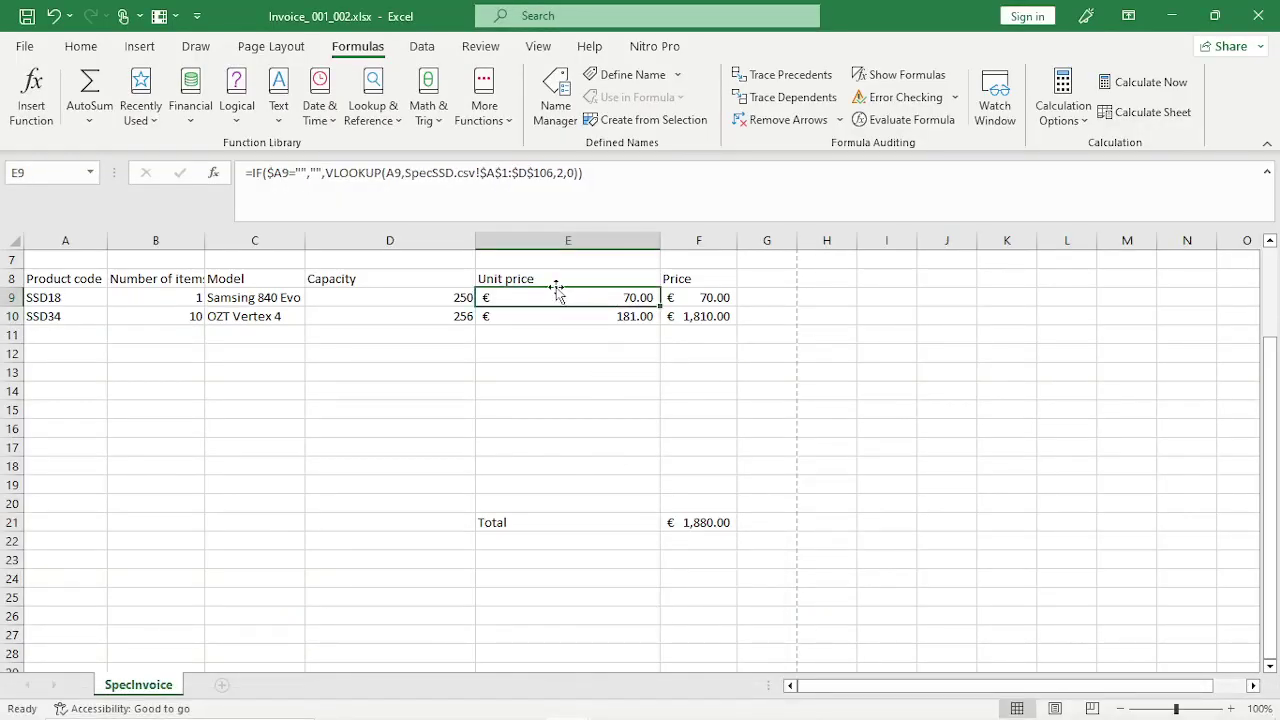
click(82, 47)
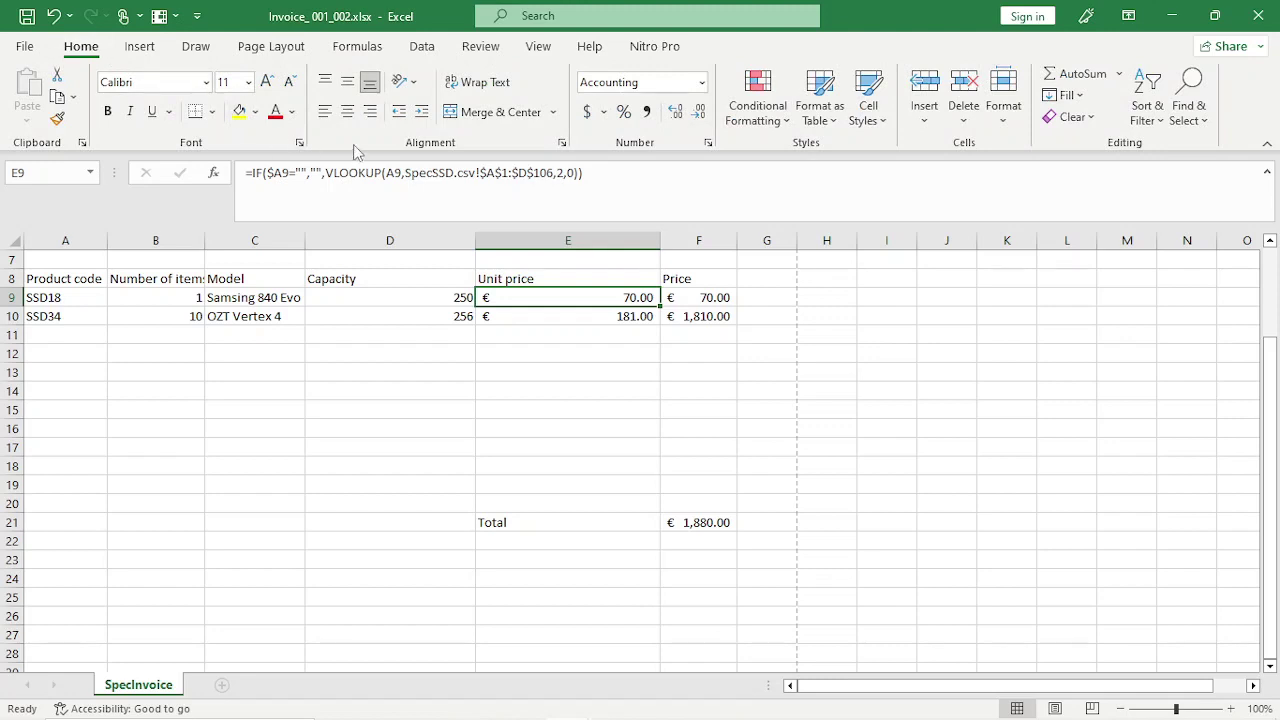
click(325, 111)
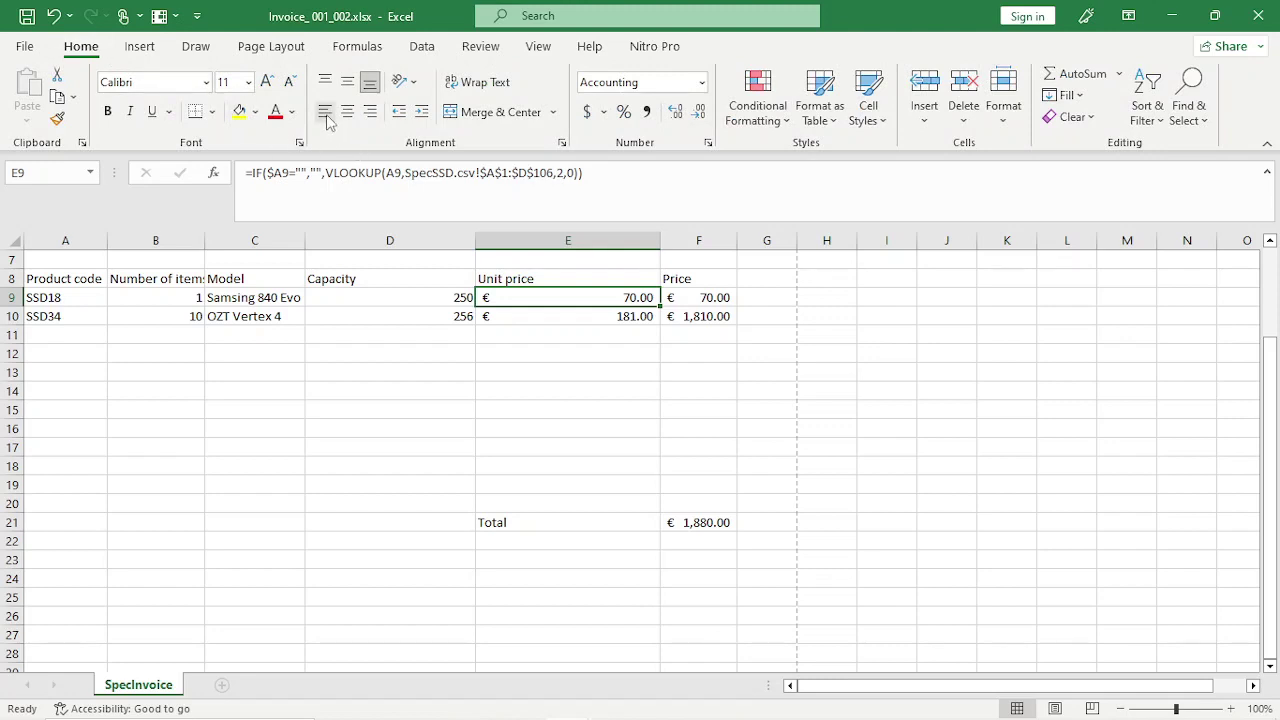
click(605, 316)
click(652, 293)
click(708, 143)
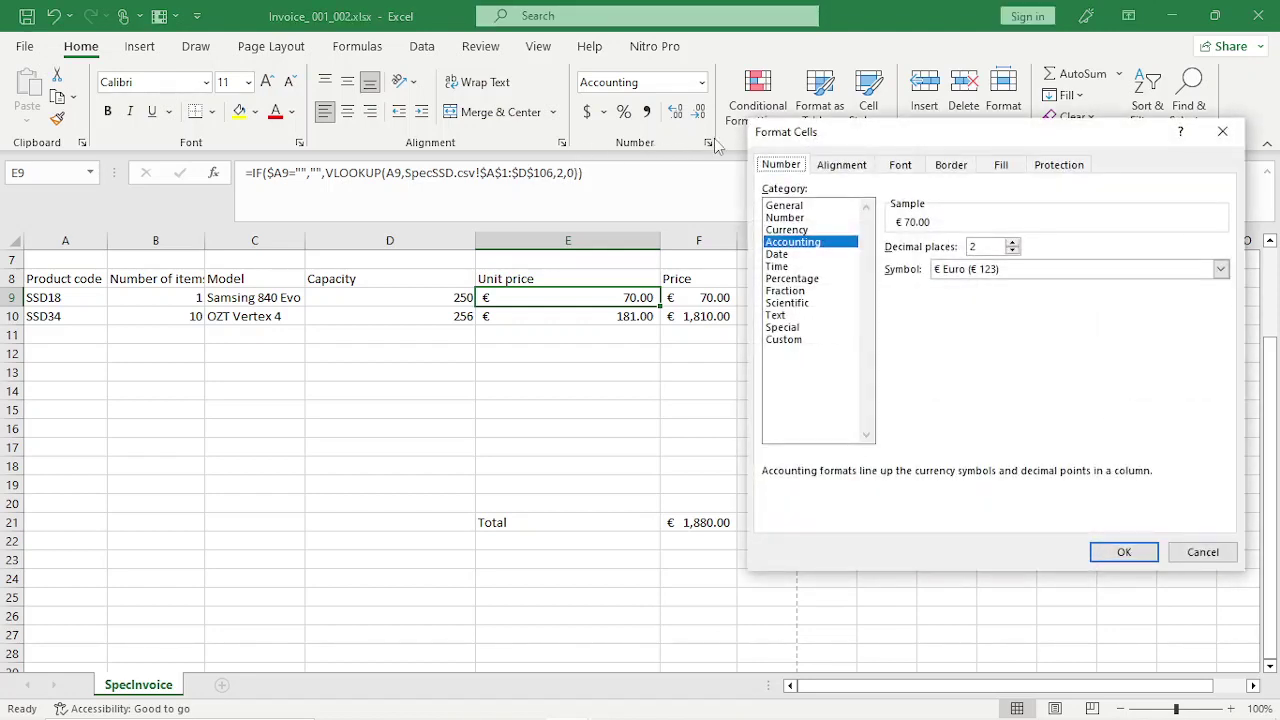
click(784, 218)
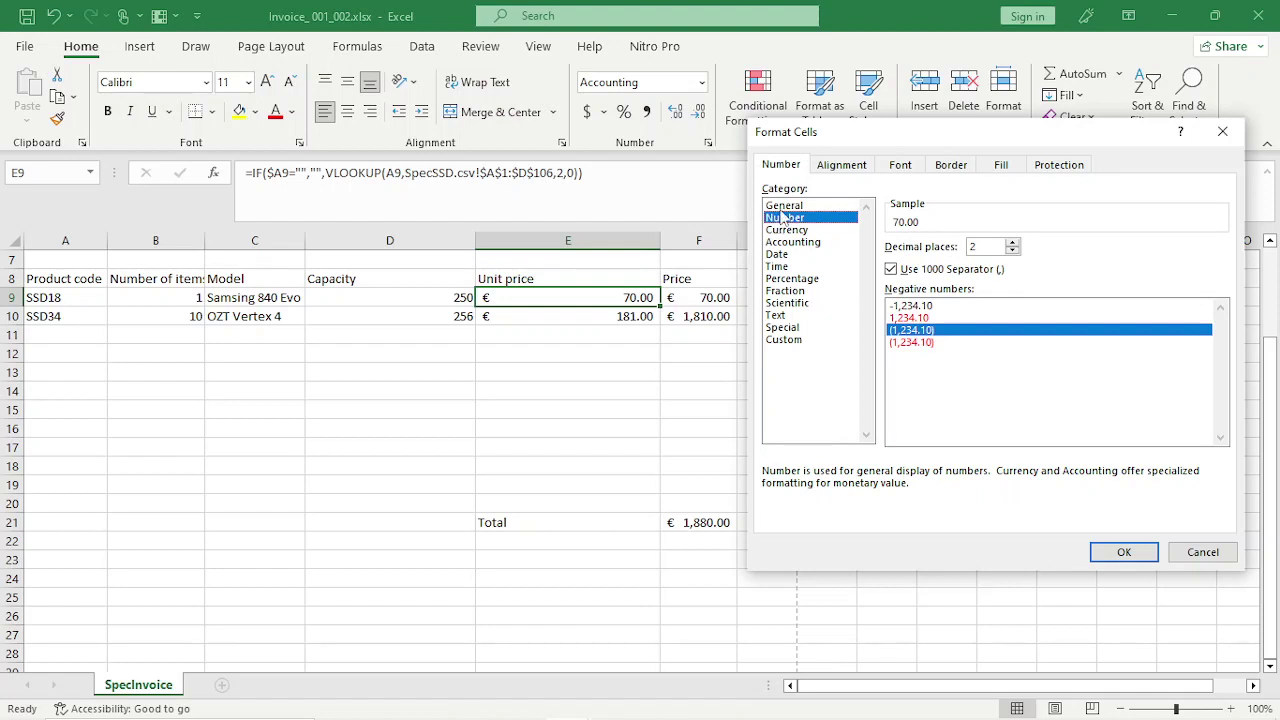
click(784, 206)
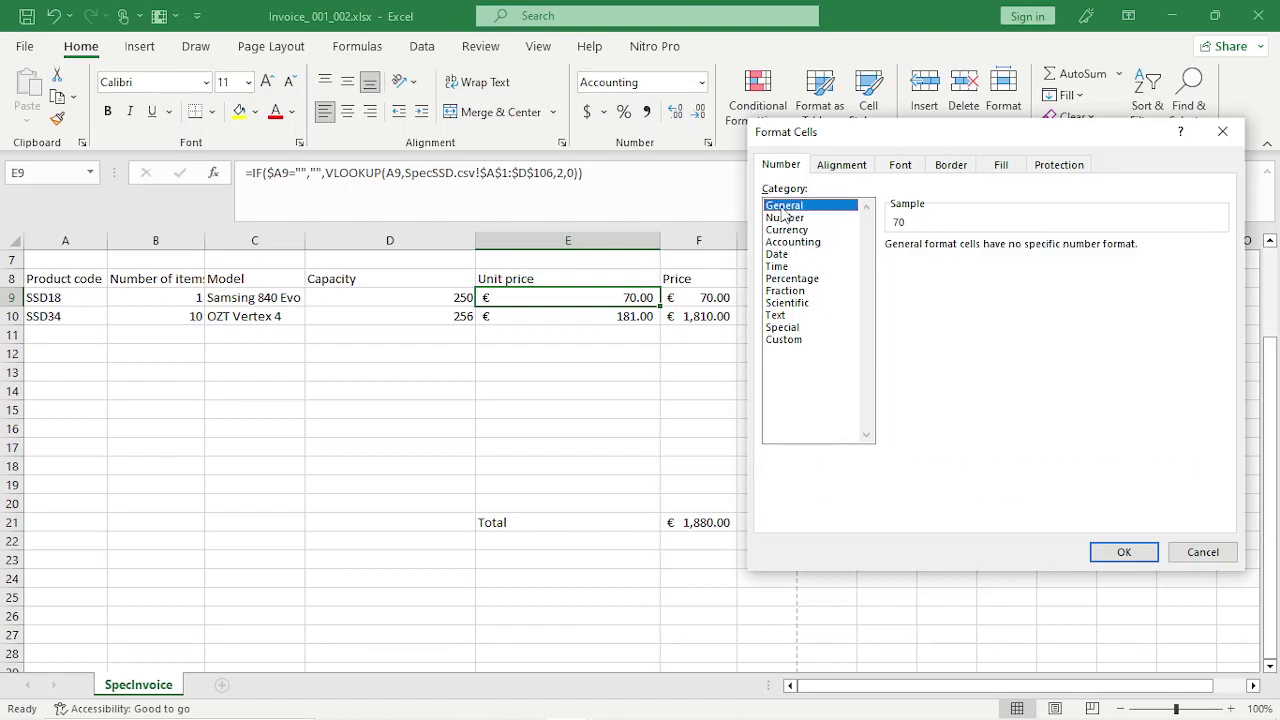
click(1200, 552)
Narrow the Unit price column E to fit its contents and slightly narrow the Price column F.
click(726, 297)
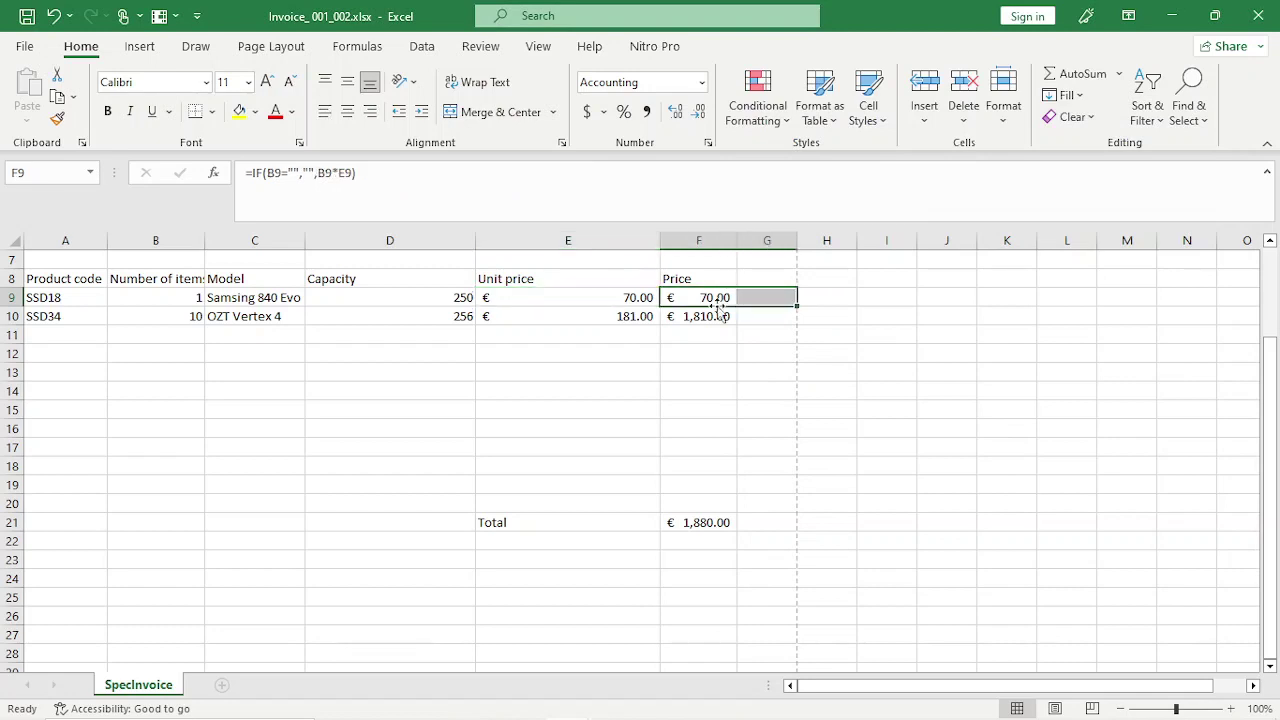
click(712, 335)
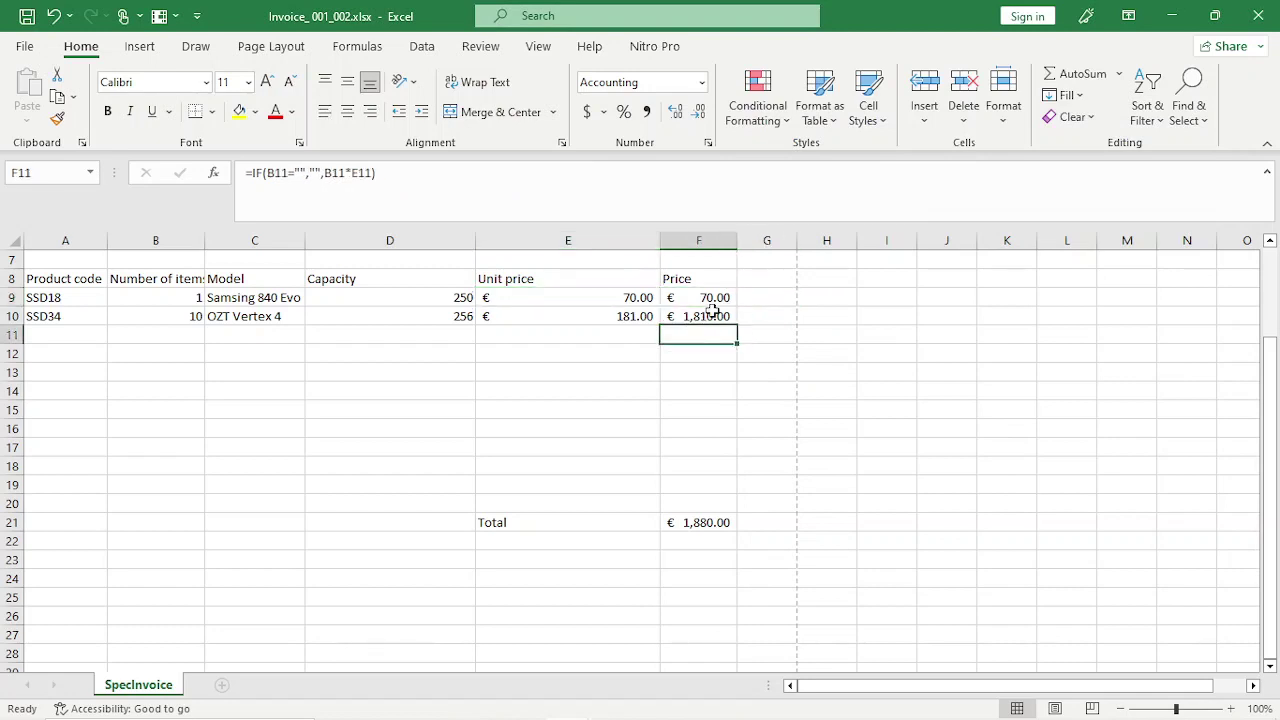
click(564, 313)
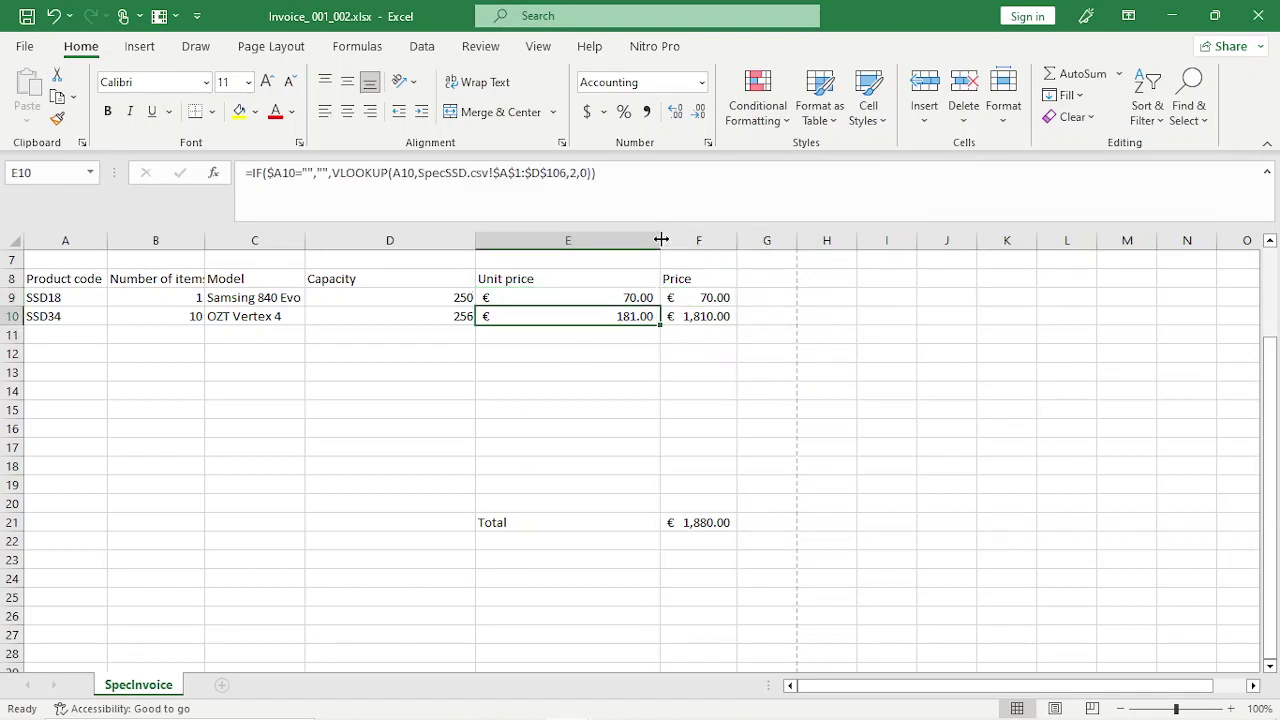
drag(661, 240, 547, 240)
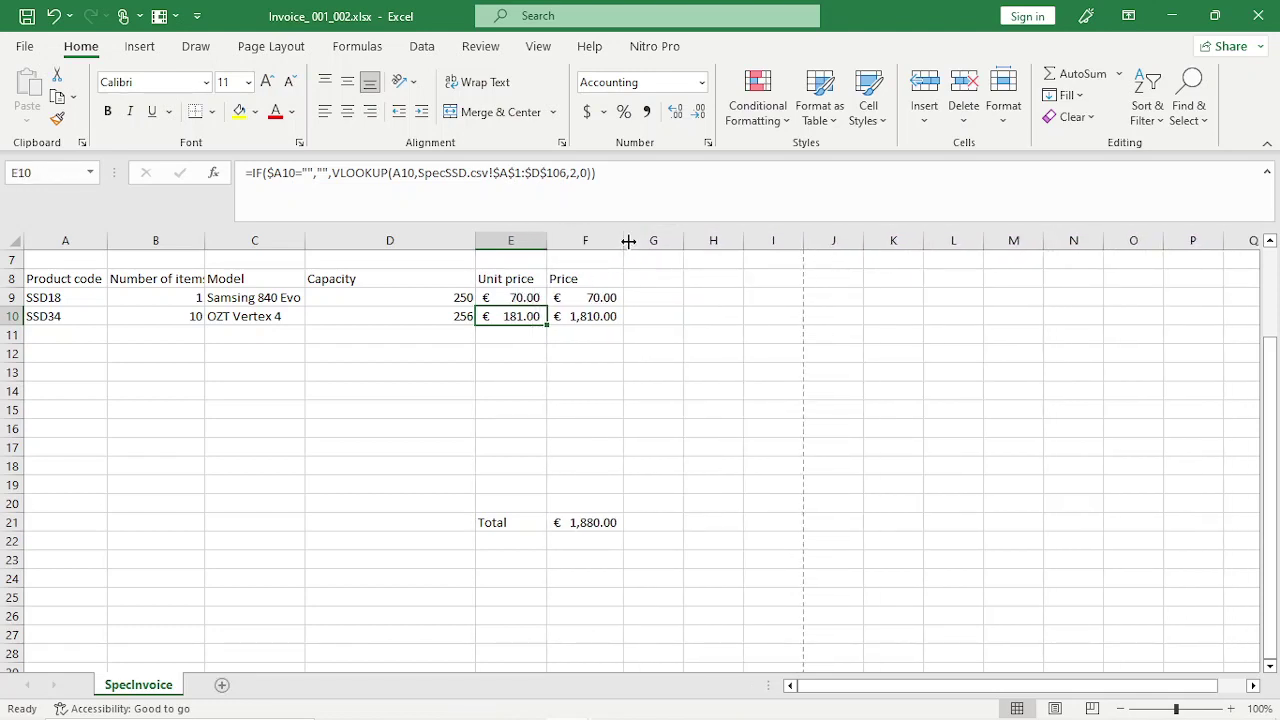
drag(628, 241, 622, 241)
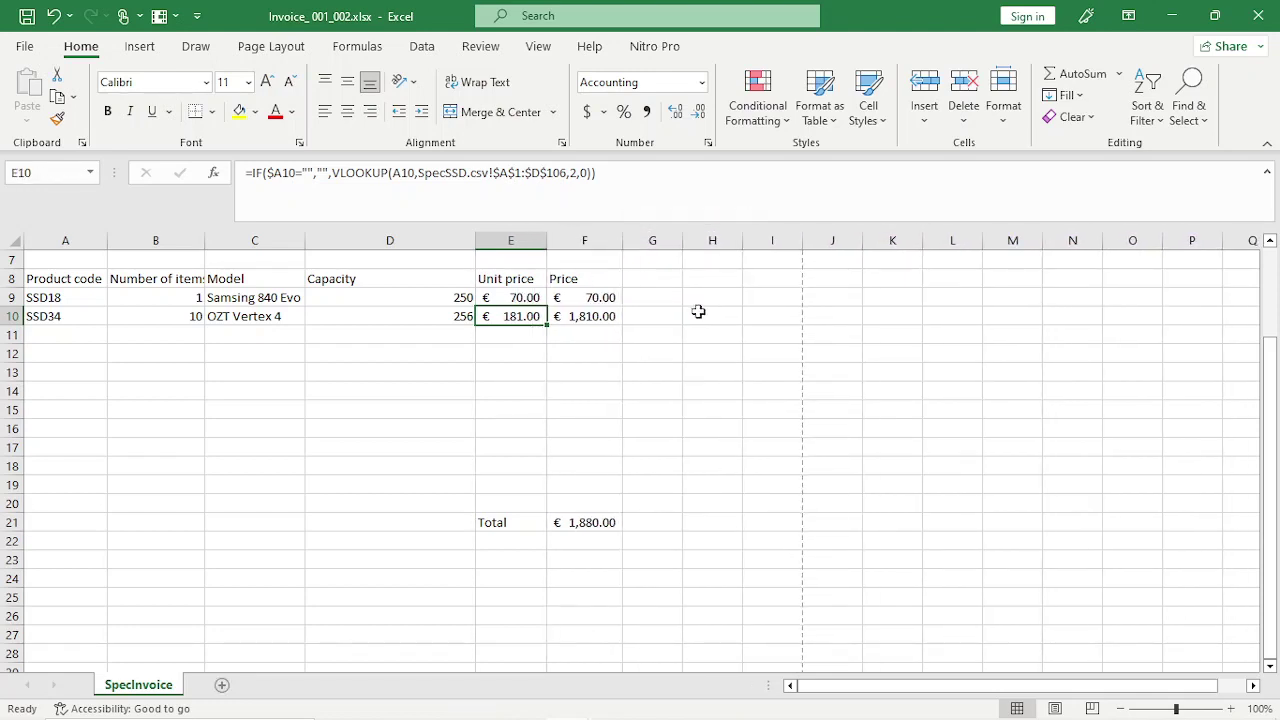
Check the total formula in cell F21, and reread question 17's printout requirements in the exam paper in Edge.
click(720, 334)
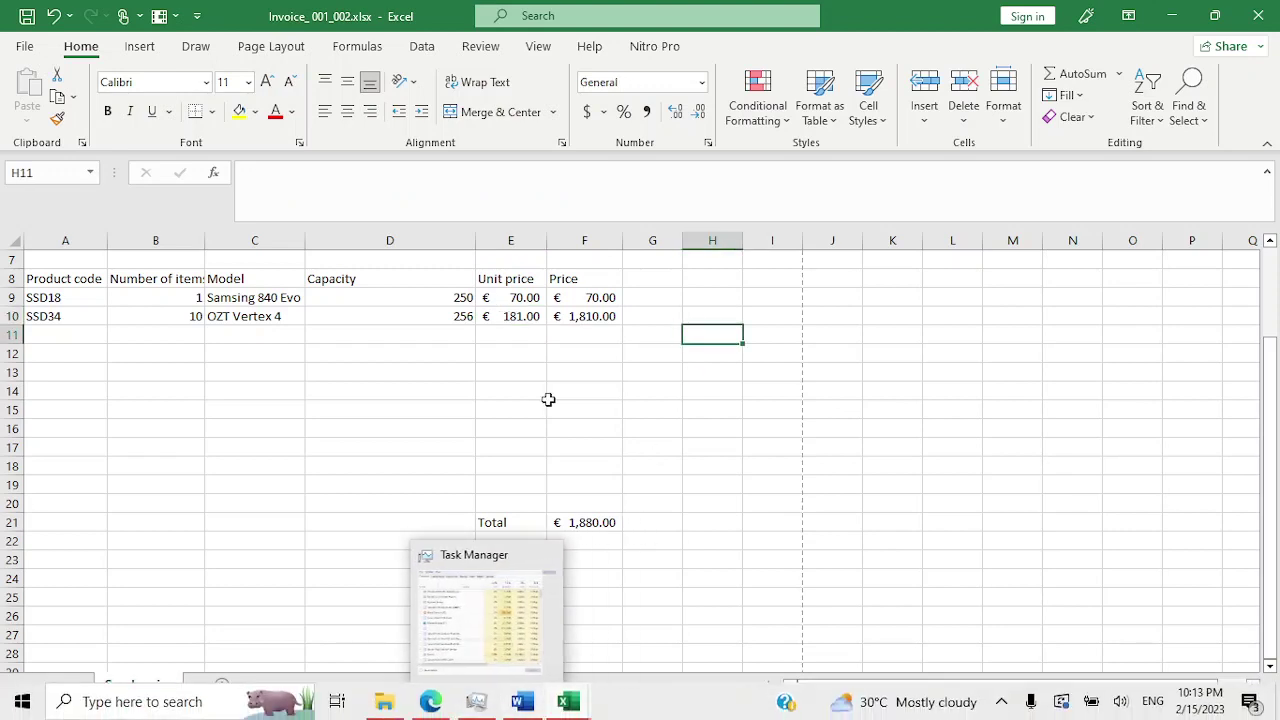
scroll(545, 405, down, 2)
click(560, 410)
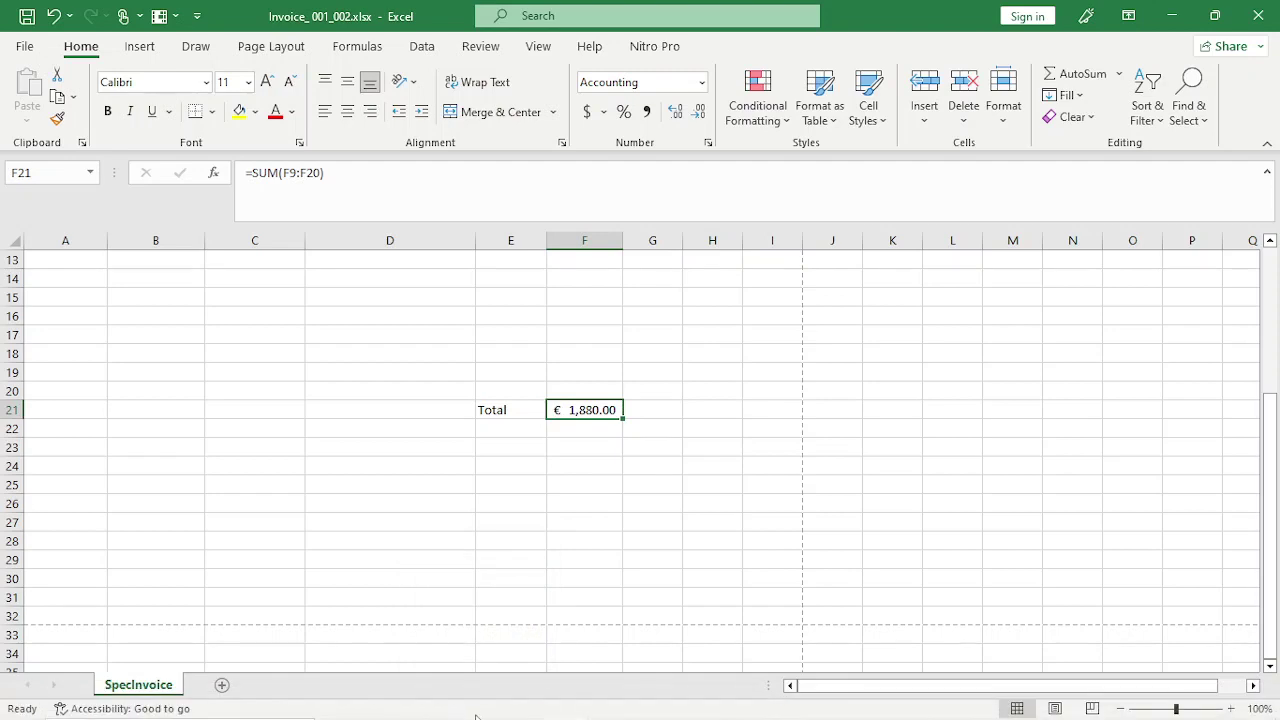
scroll(566, 417, up, 4)
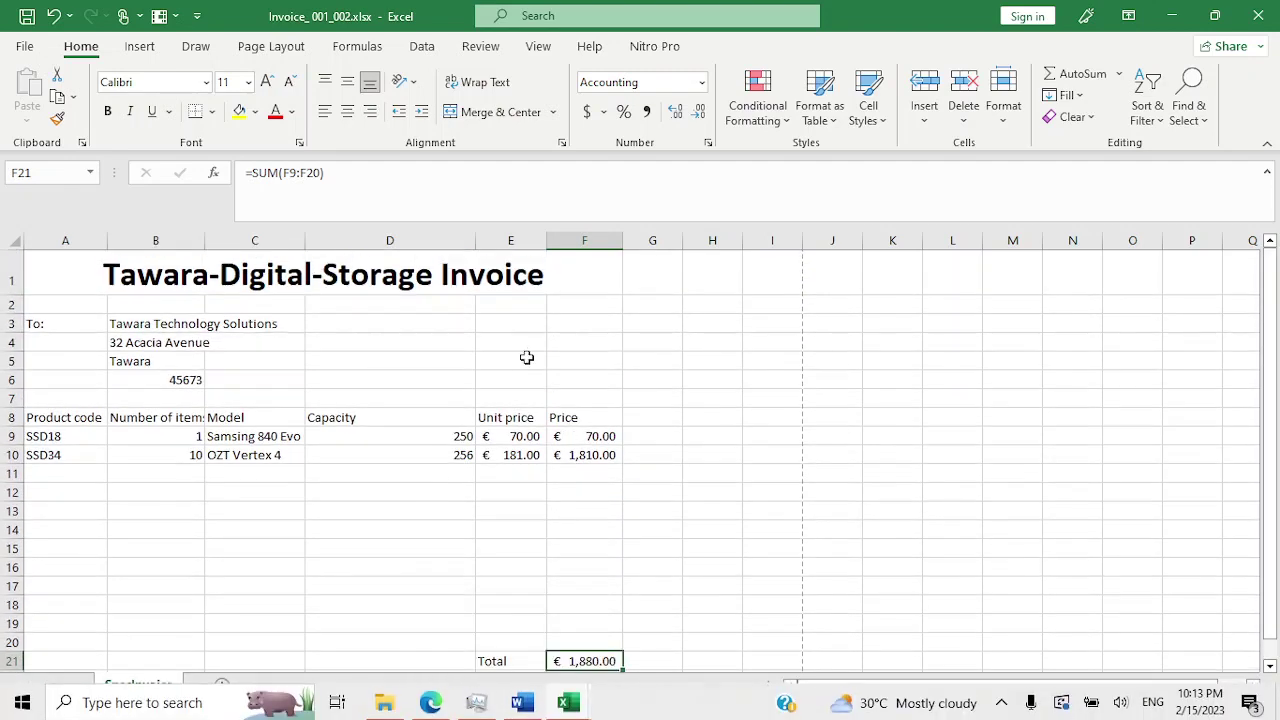
mouse_move(413, 705)
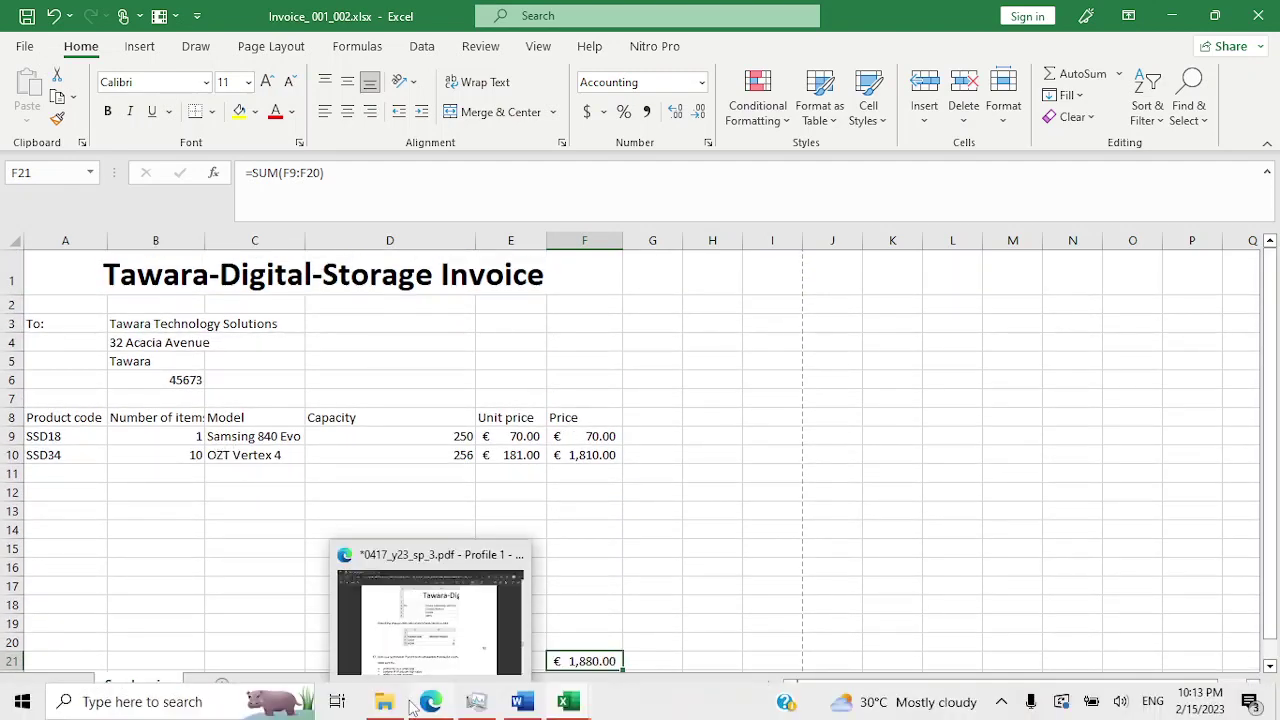
click(357, 557)
scroll(366, 463, down, 5)
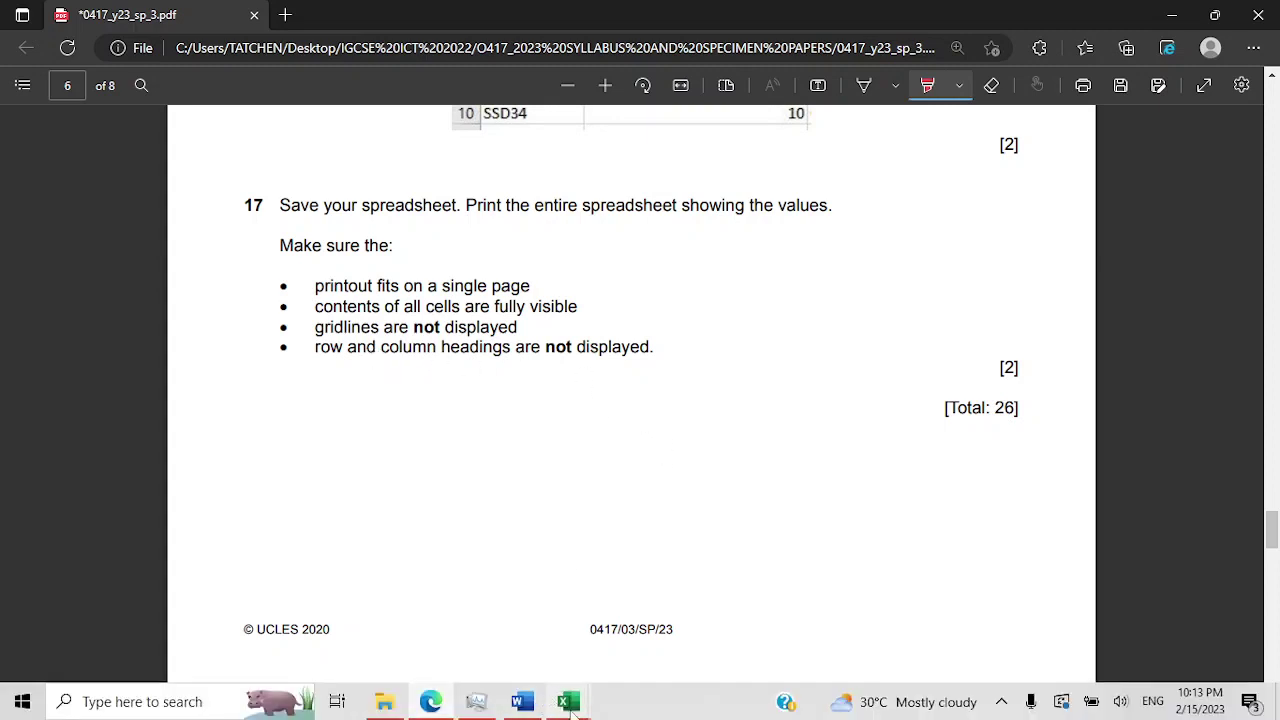
Switch to the Invoice_001_002 workbook in Excel and turn off printing of gridlines and row and column headings in its page setup.
mouse_move(568, 701)
click(603, 600)
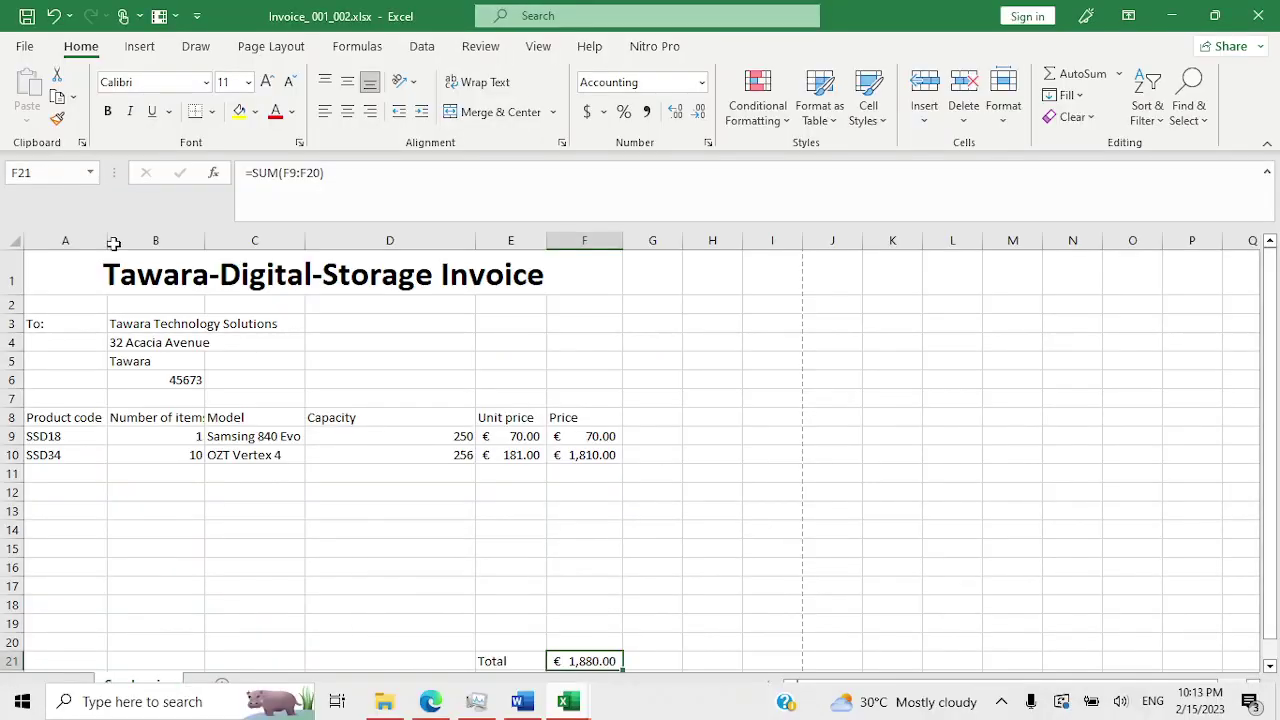
click(34, 48)
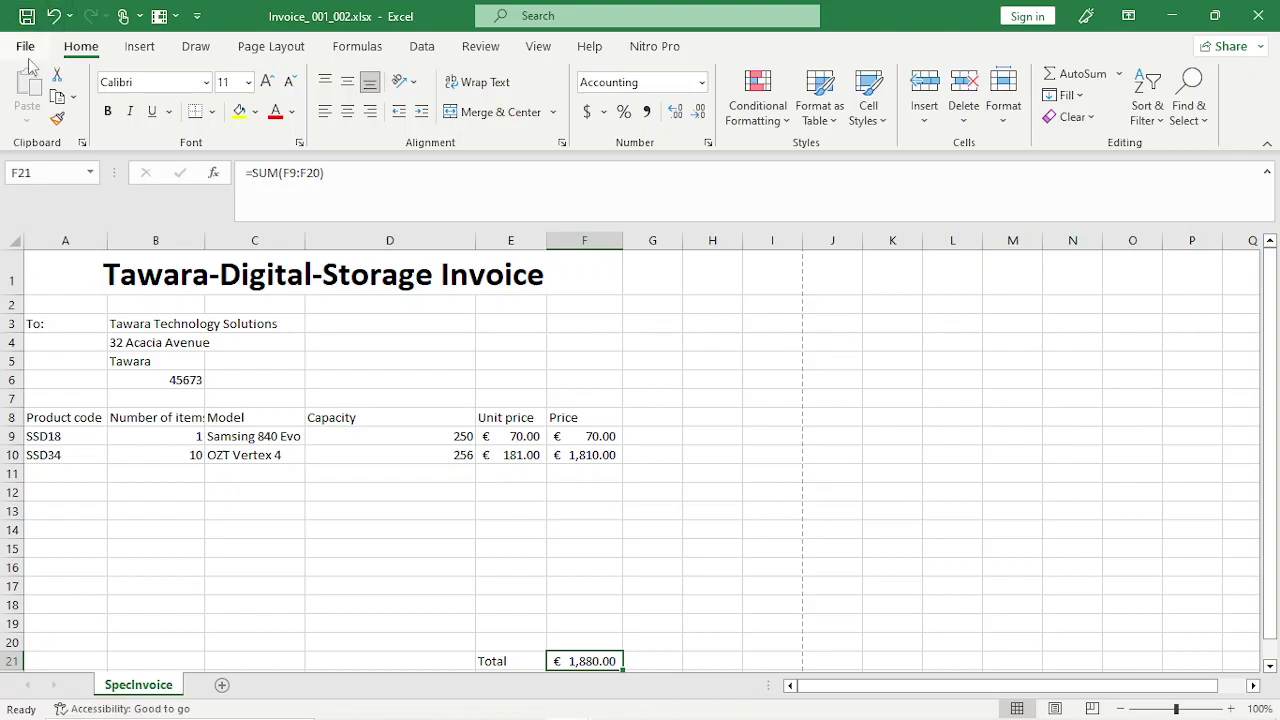
click(90, 376)
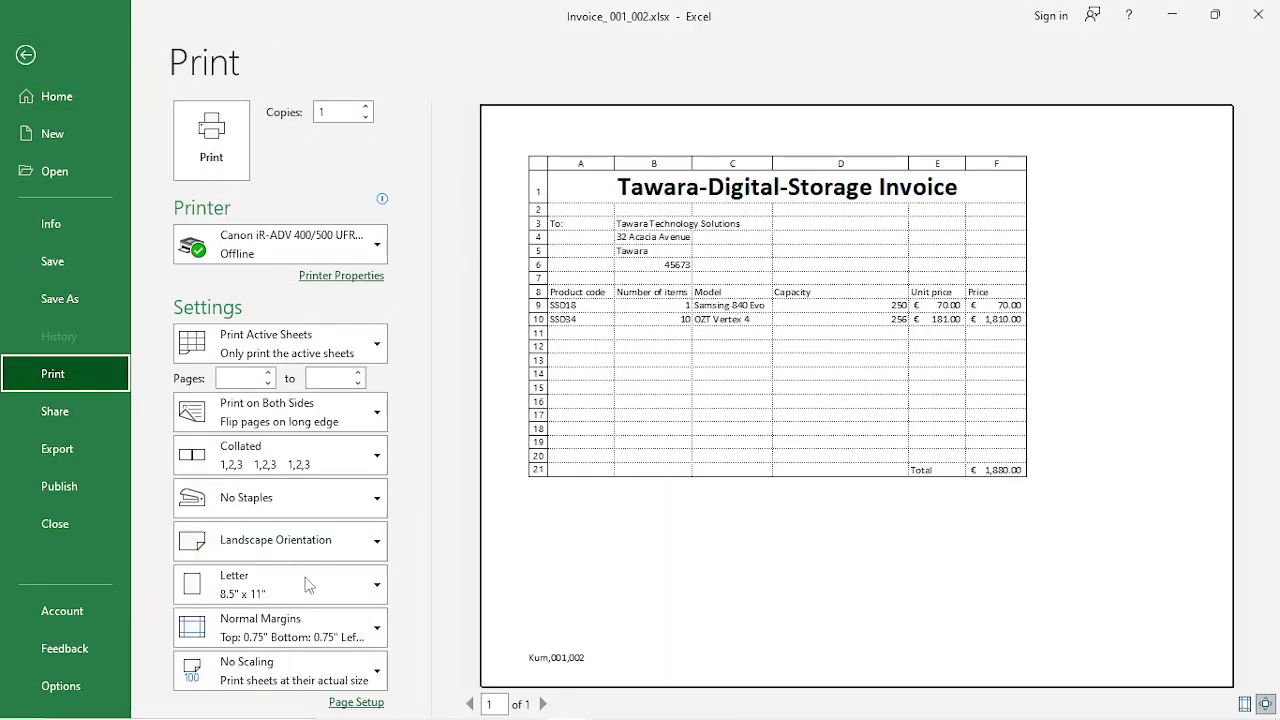
click(356, 702)
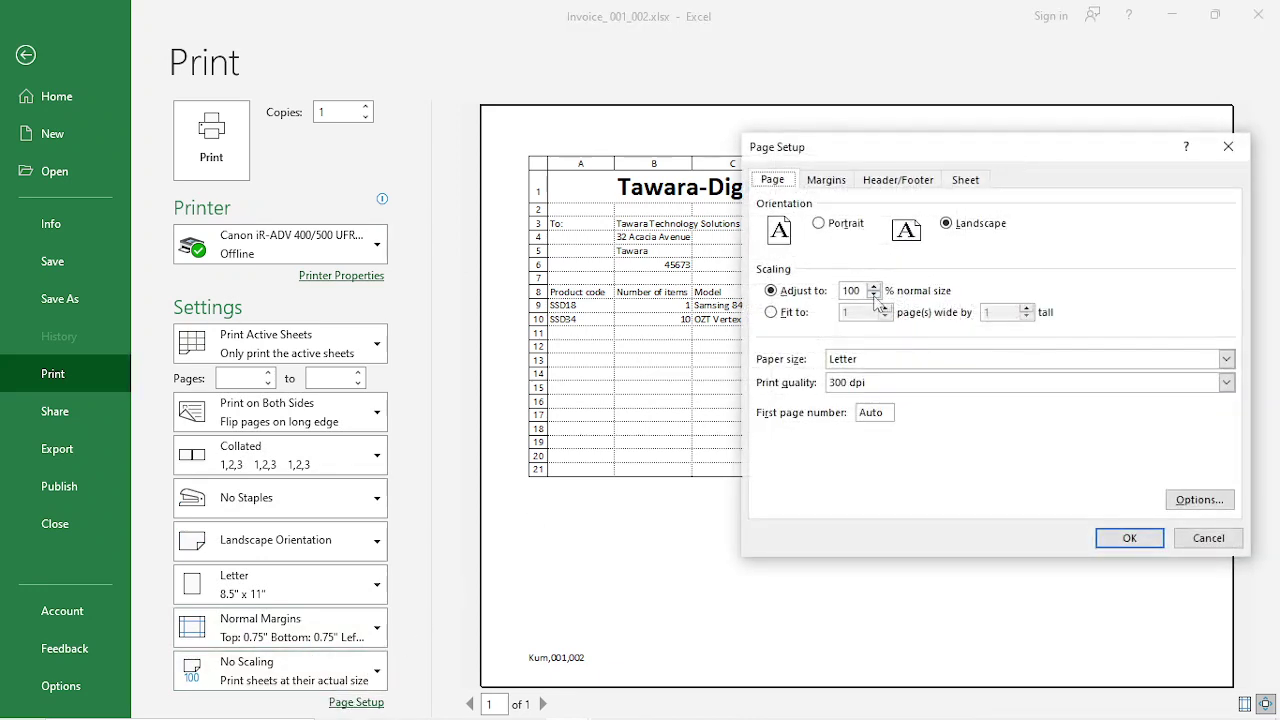
click(966, 180)
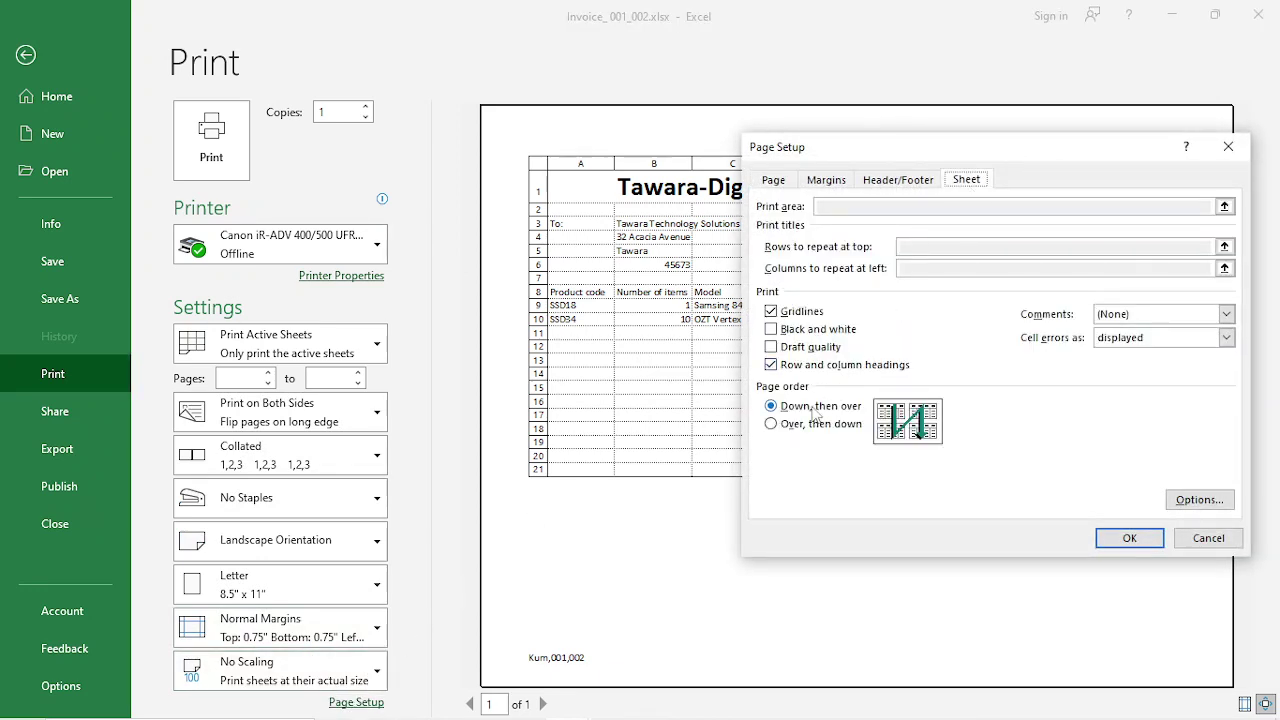
drag(805, 368, 790, 336)
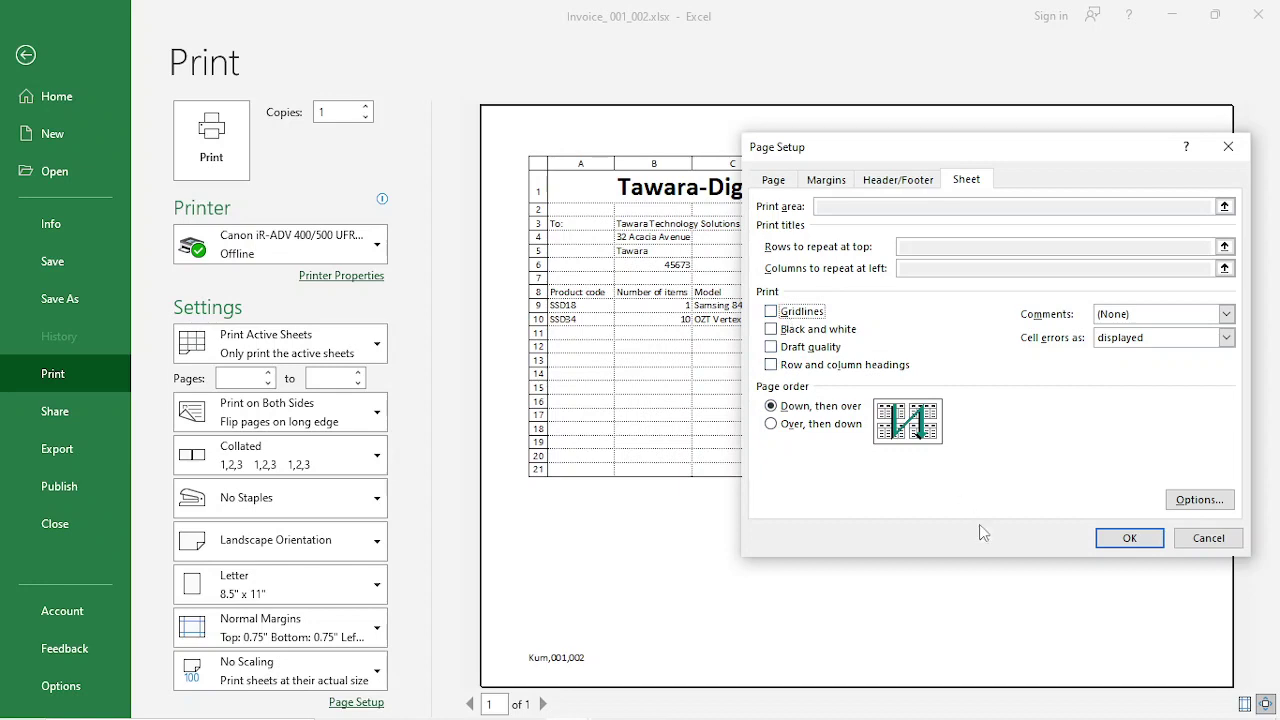
click(1129, 538)
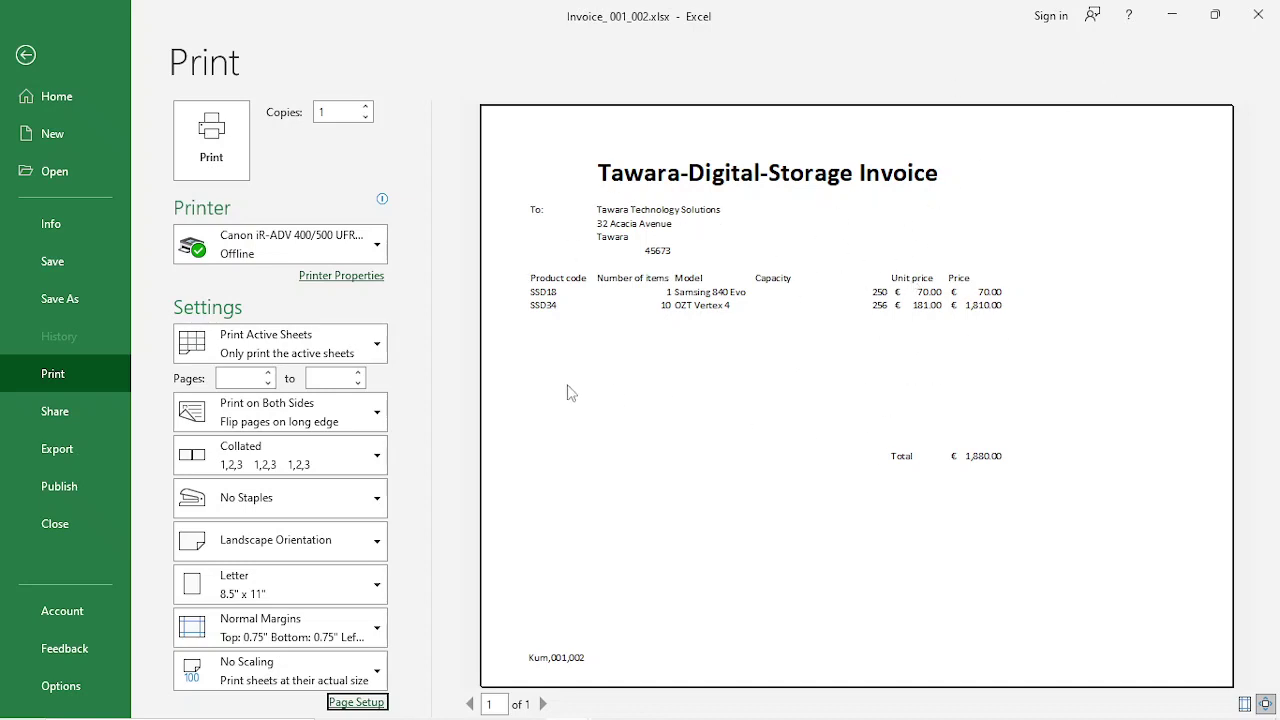
click(26, 55)
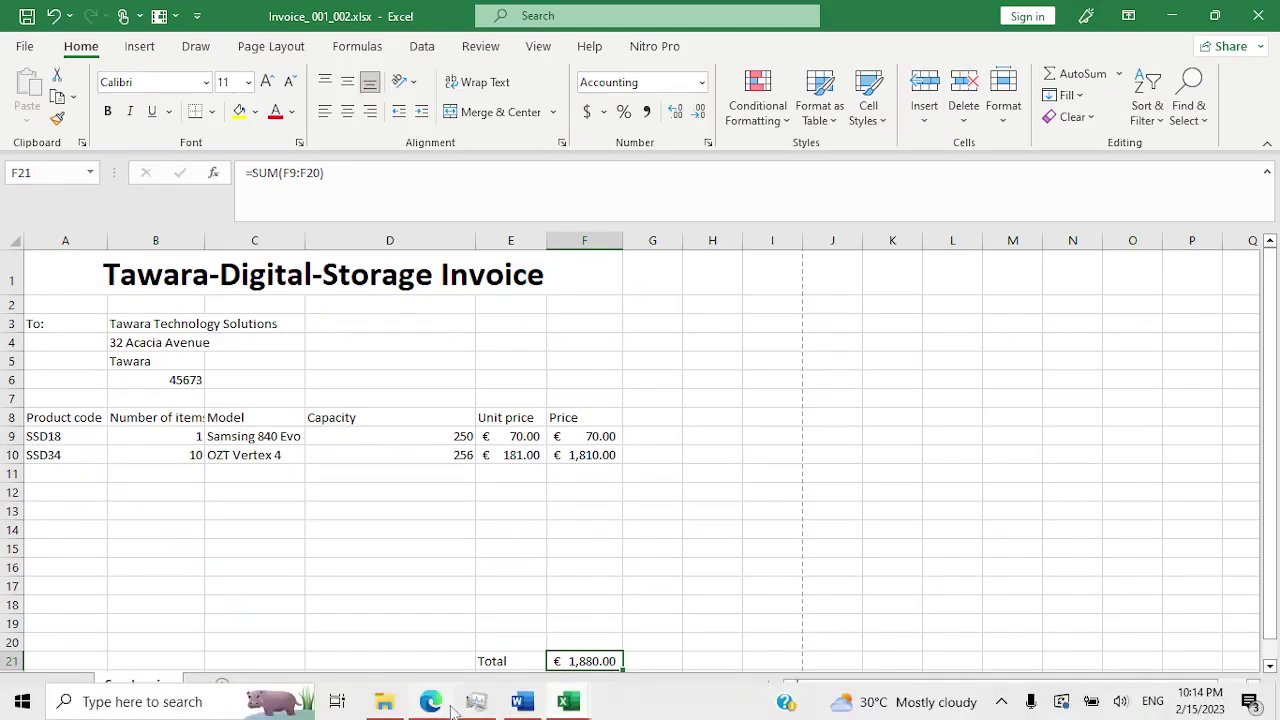
Switch to the exam paper in Edge and draw a large red tick mark with the pen below question 17's requirements.
click(452, 708)
scroll(354, 358, down, 1)
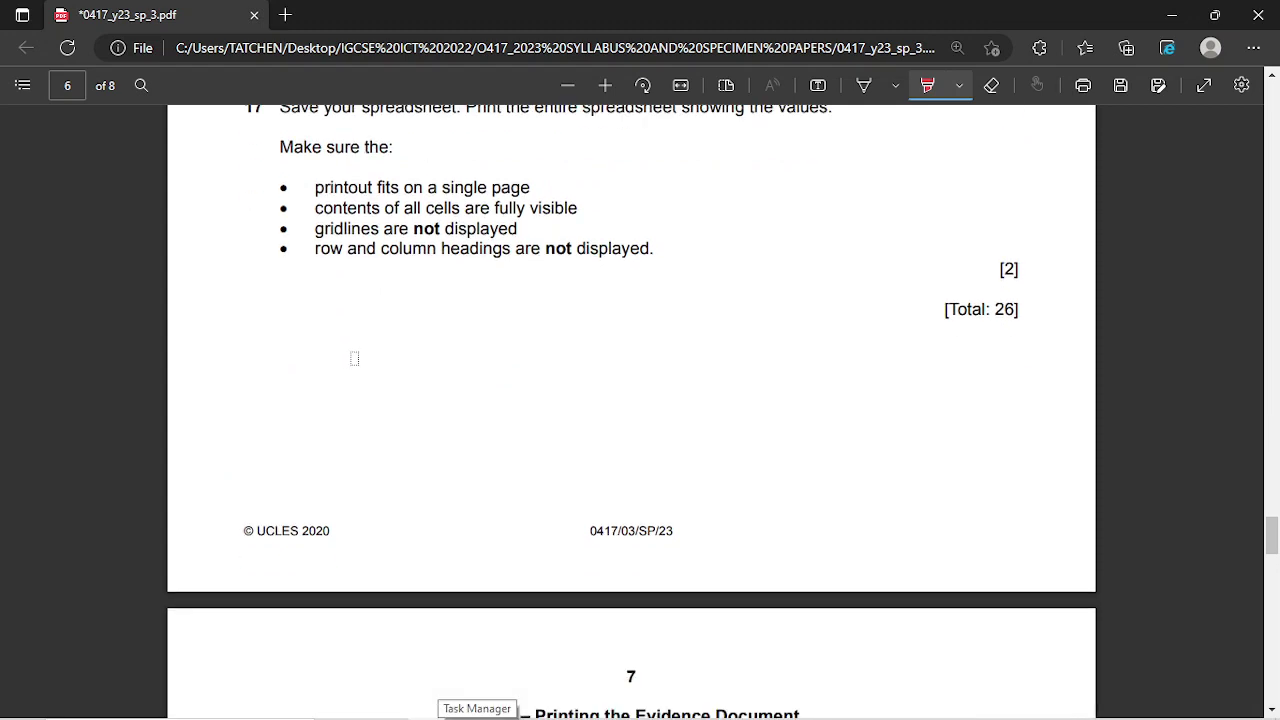
scroll(354, 358, down, 5)
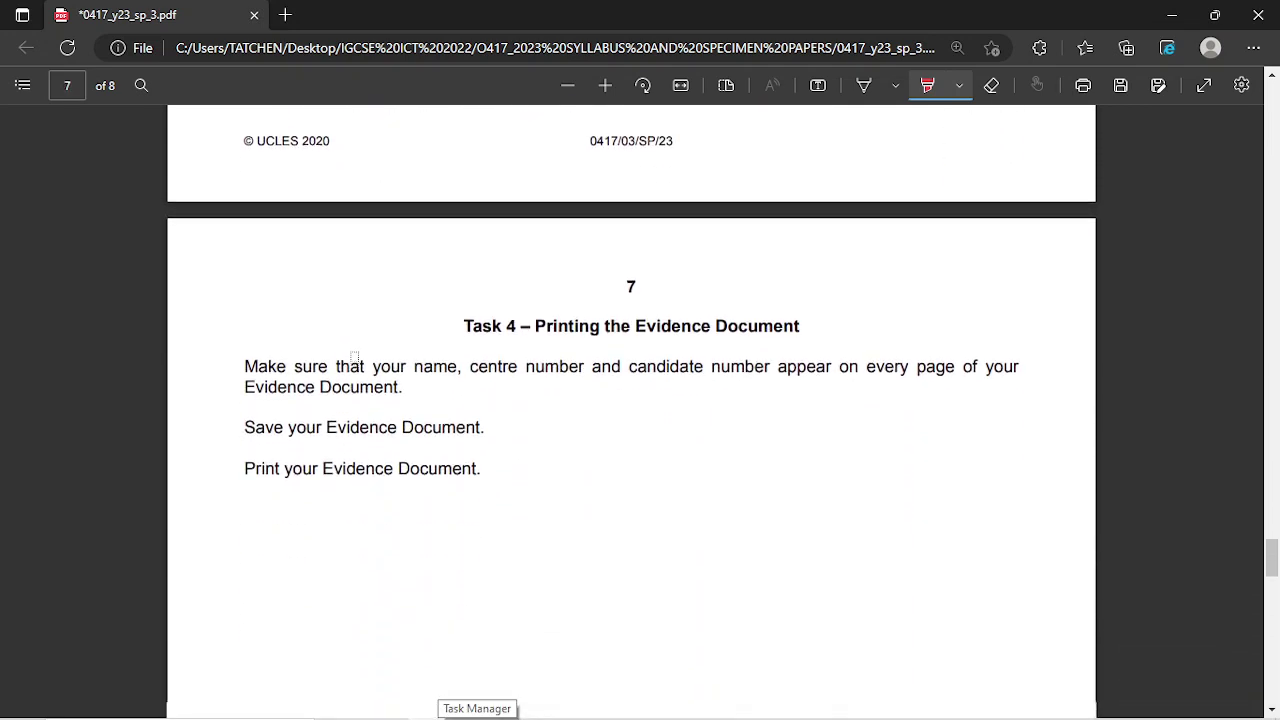
scroll(487, 247, up, 5)
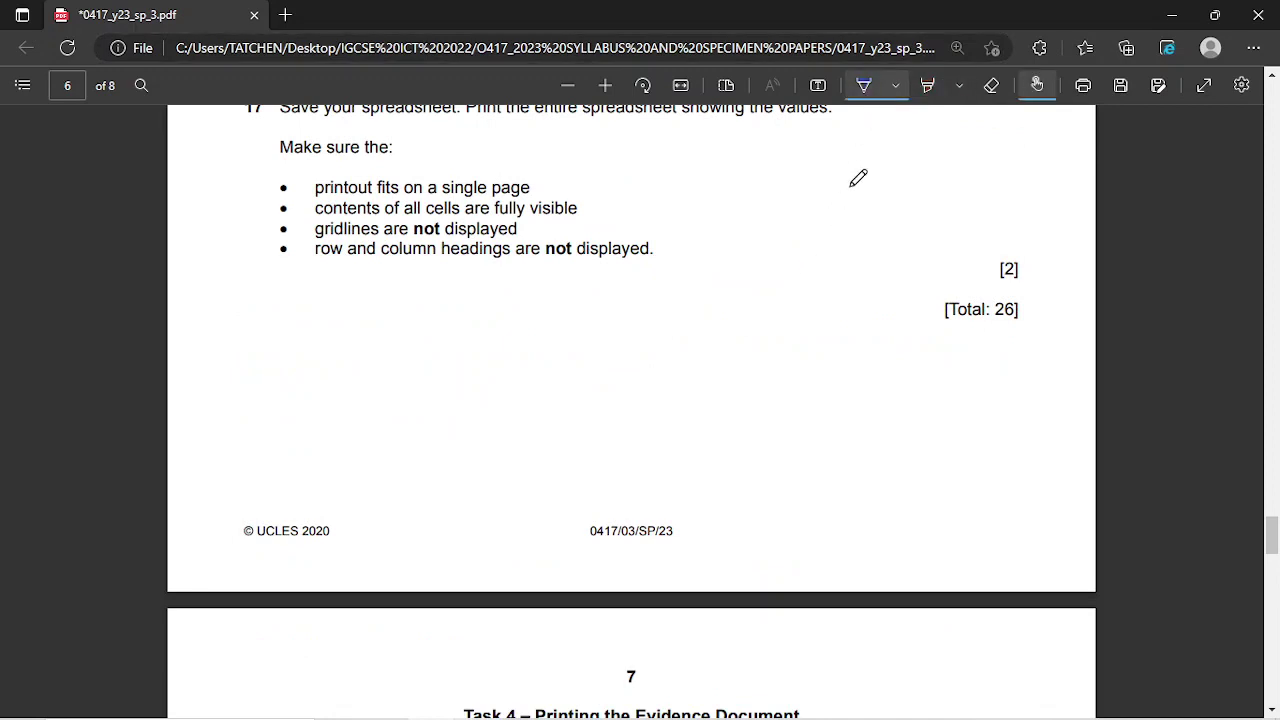
click(895, 85)
click(731, 196)
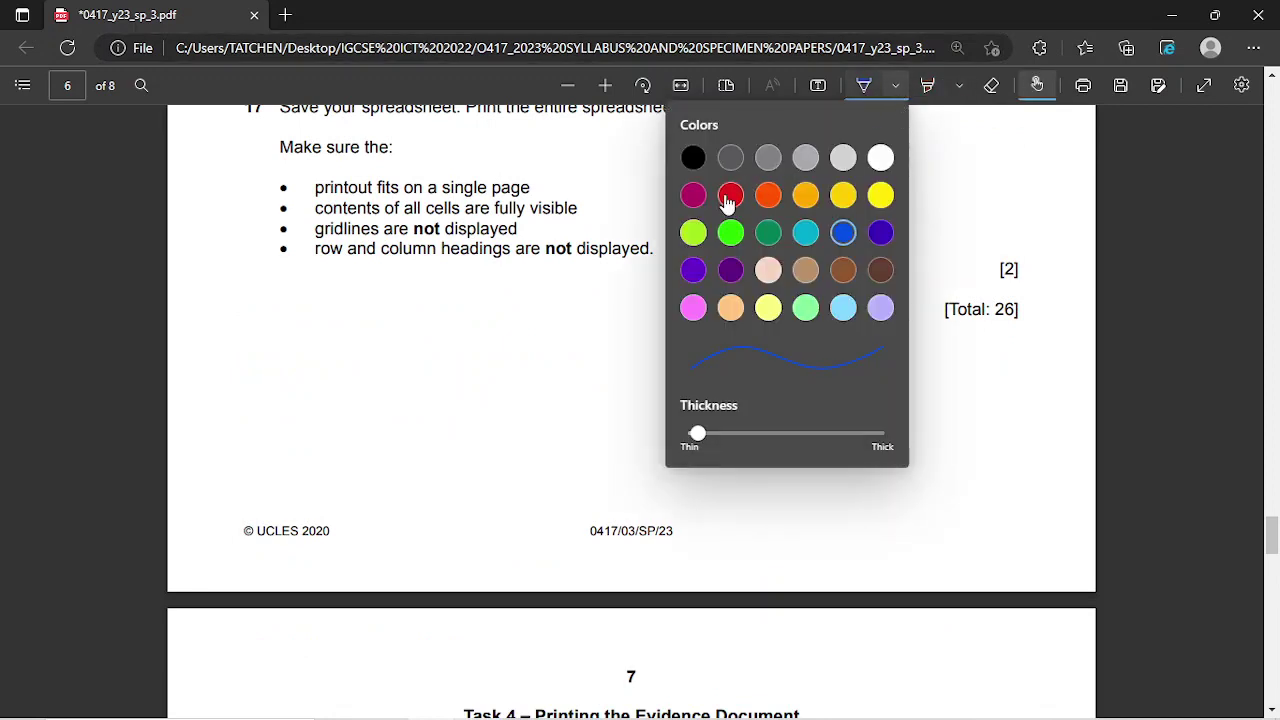
click(616, 334)
drag(548, 290, 922, 172)
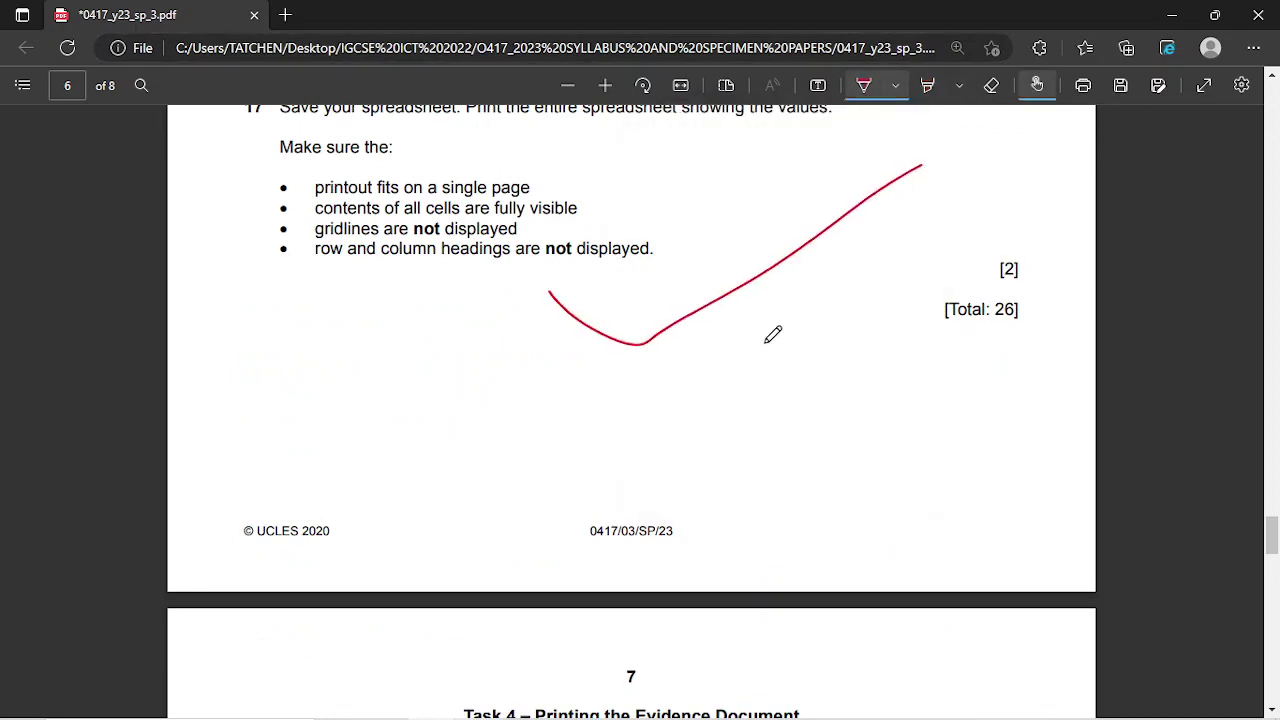
Read the Task 4 instructions, and switch to SpecEvidence002 in Word to check its page headers and evidence sections through to the end.
scroll(800, 350, down, 2)
scroll(806, 343, down, 3)
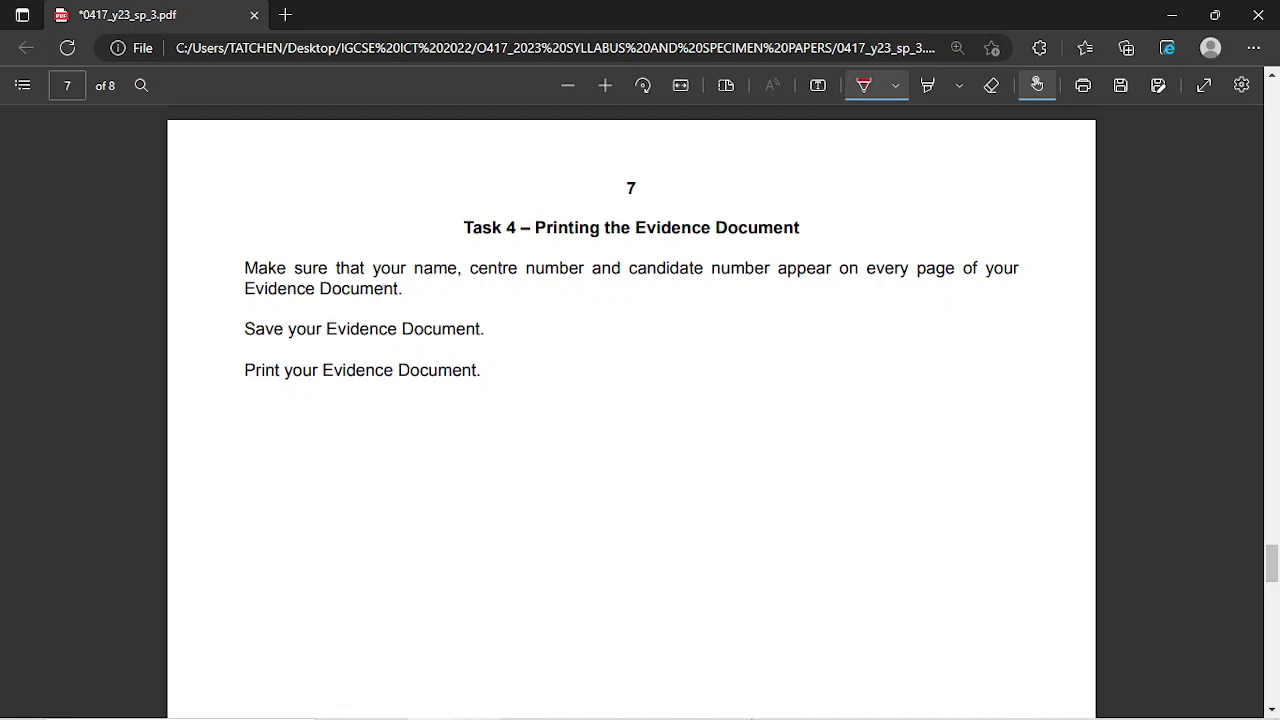
mouse_move(617, 710)
click(521, 703)
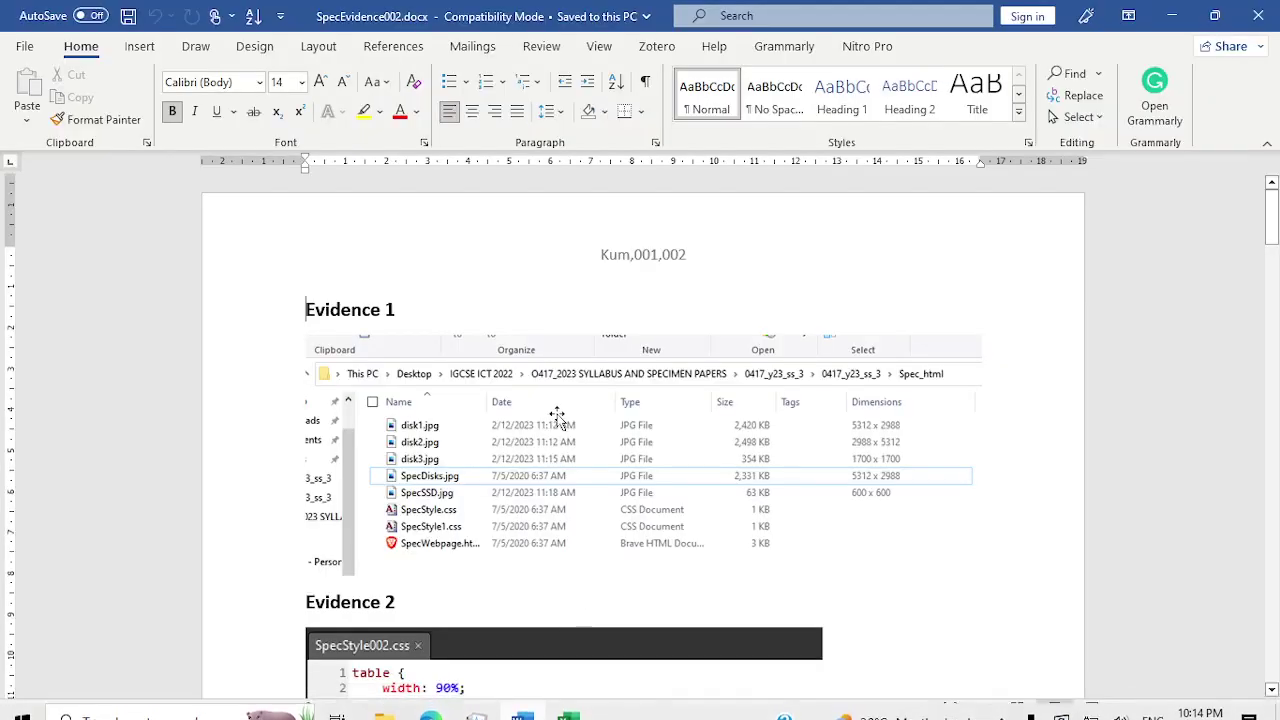
scroll(570, 420, down, 8)
scroll(581, 395, up, 2)
scroll(581, 392, up, 5)
scroll(581, 392, down, 15)
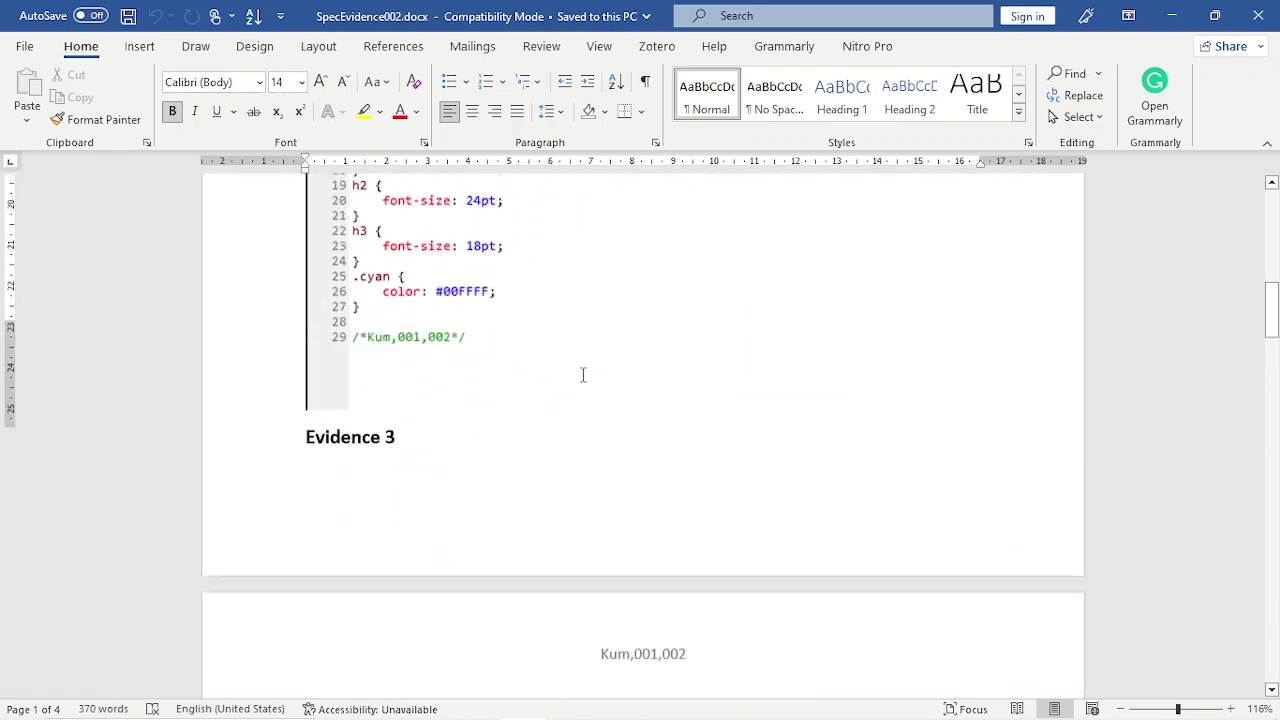
scroll(581, 374, down, 20)
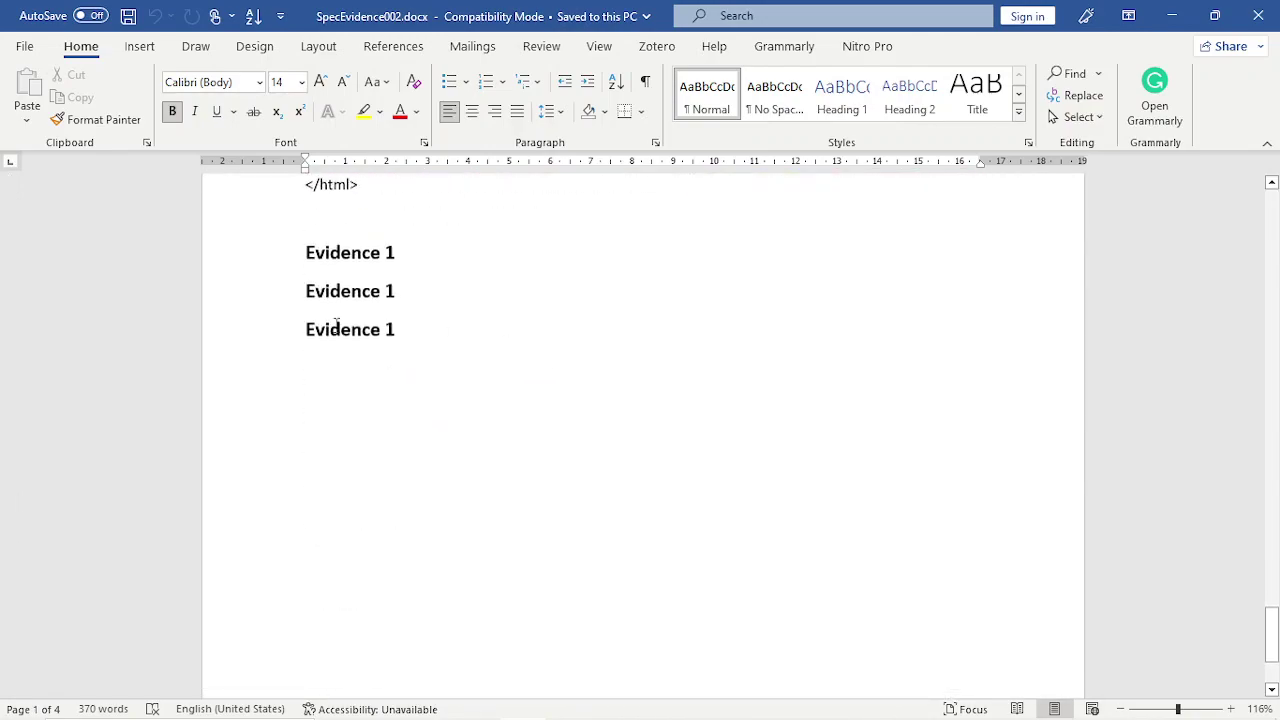
Close the SpecEvidence002 document and return to question 17 in the exam paper in Edge.
click(25, 46)
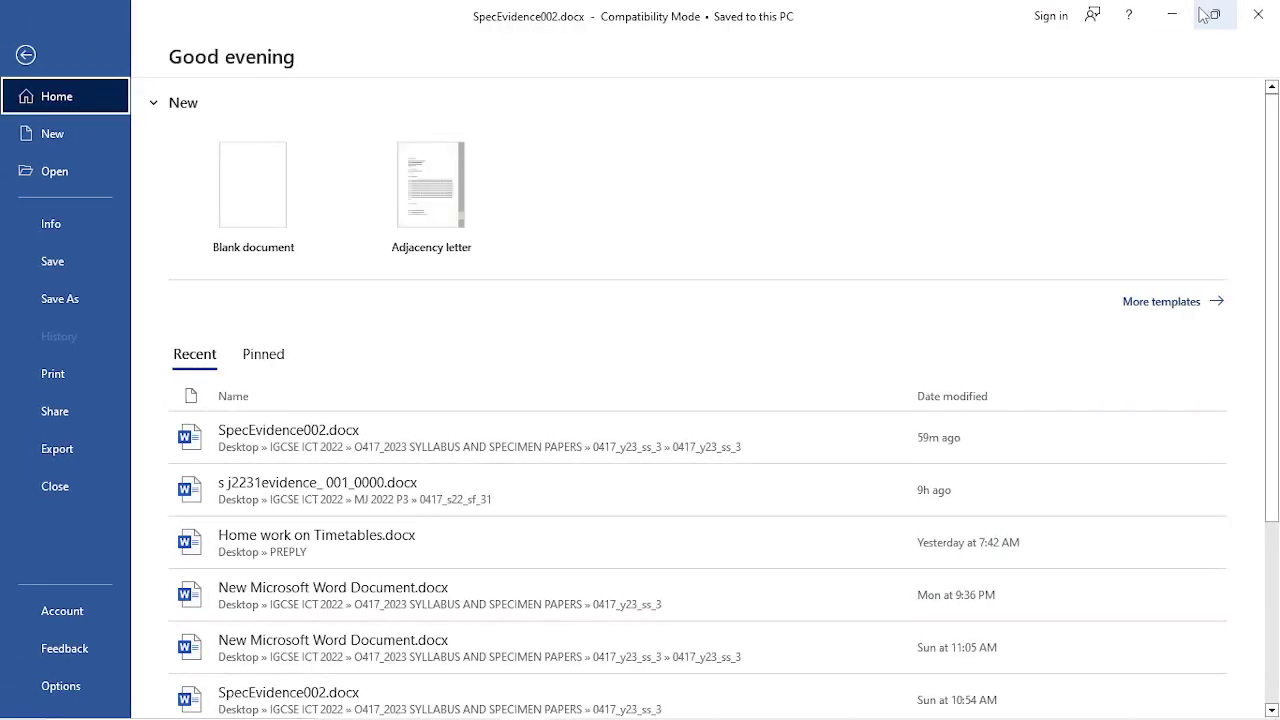
click(1259, 12)
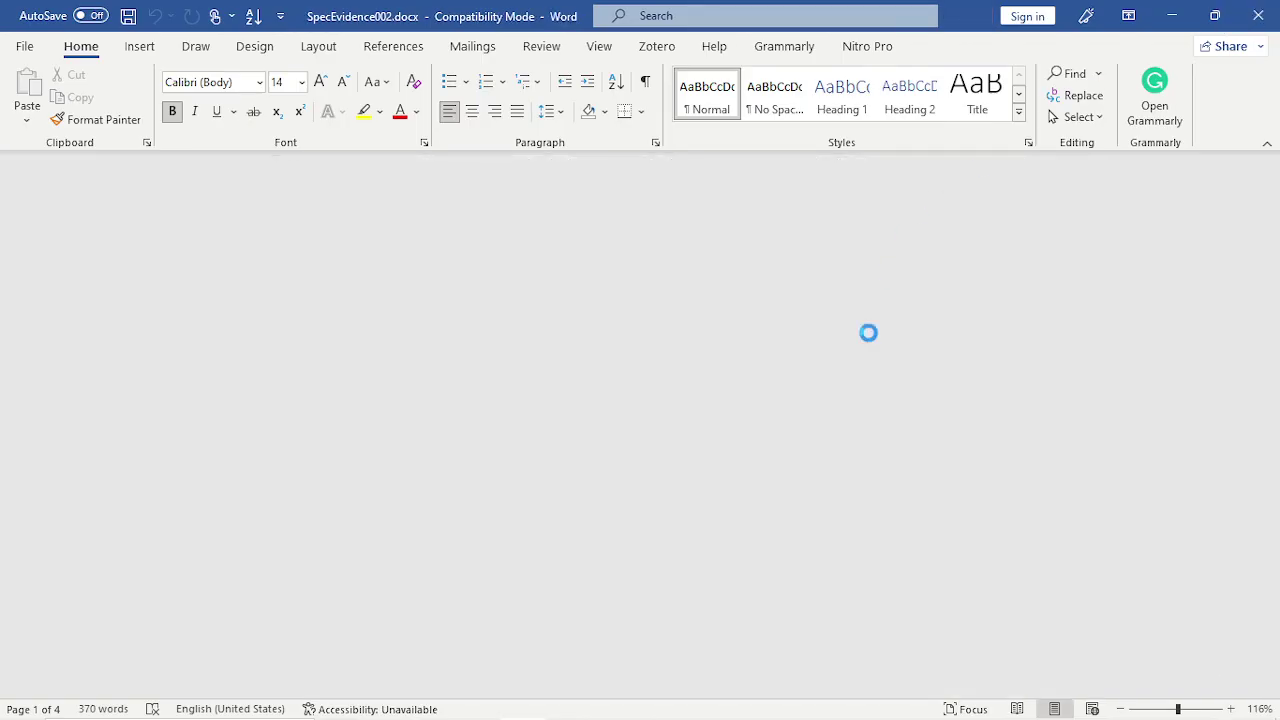
click(1162, 10)
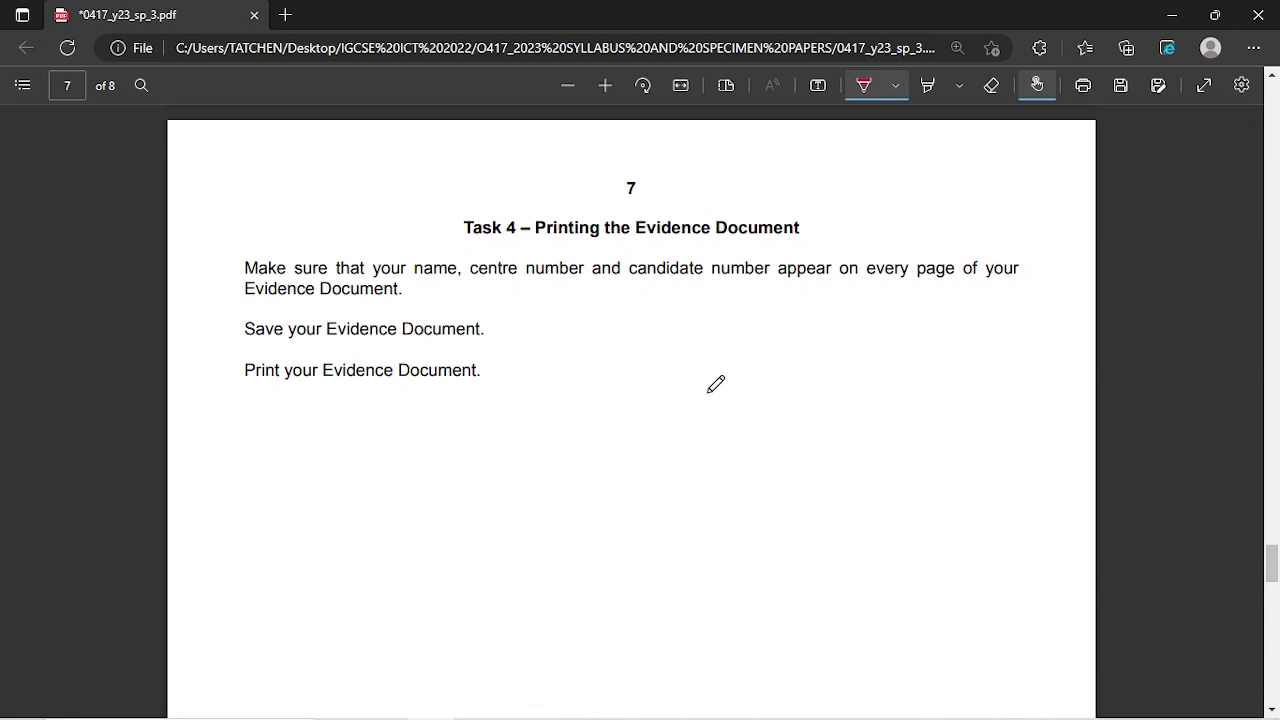
scroll(716, 384, up, 8)
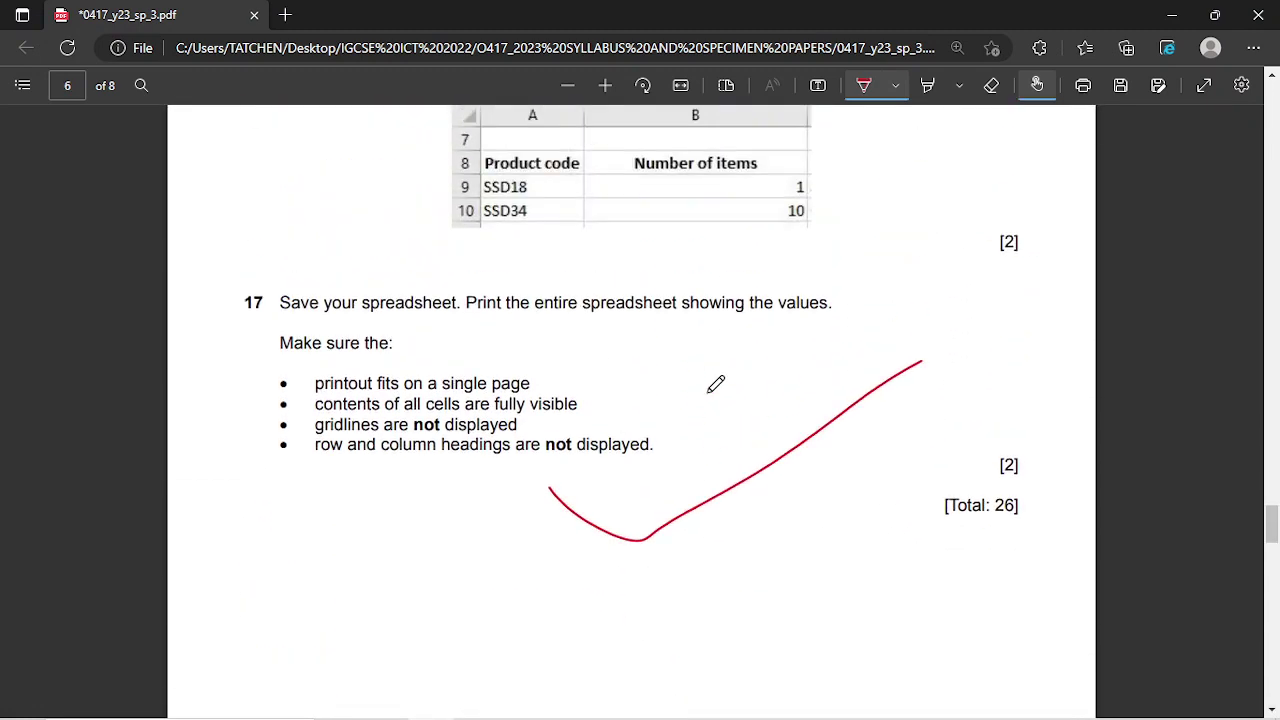